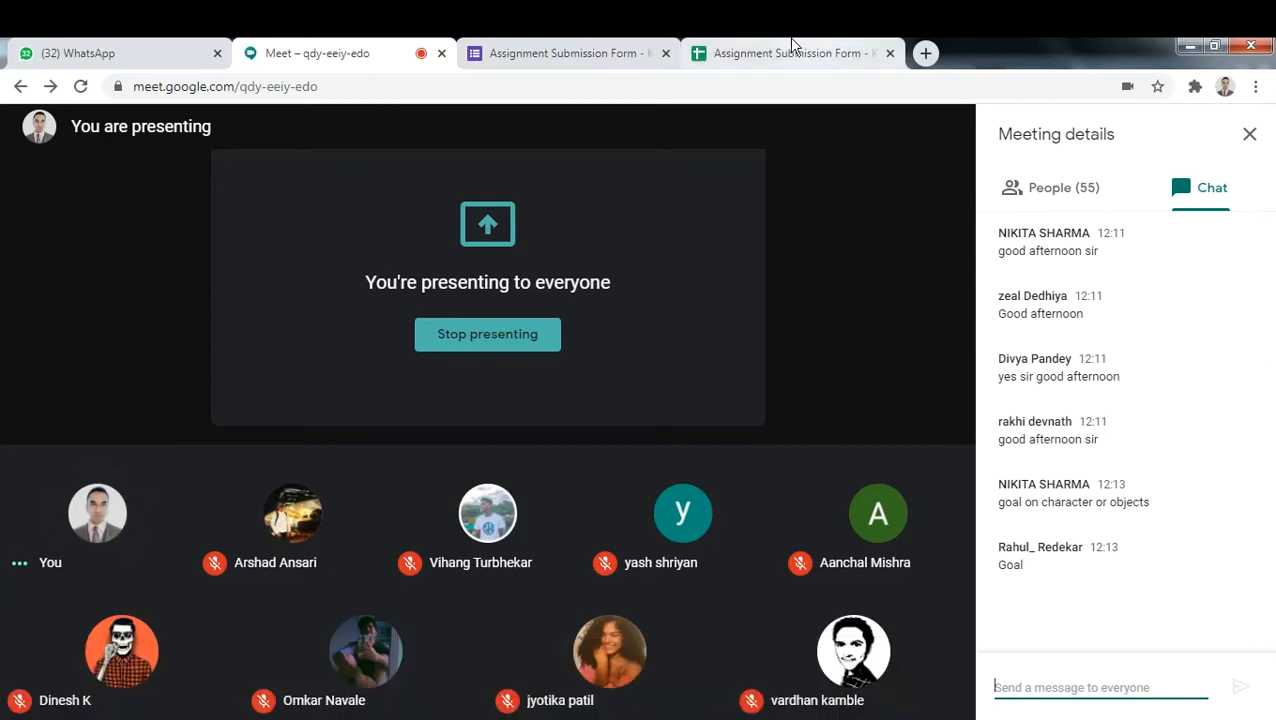
# Search Google Images for "silhouette" in a new browser tab.
pyautogui.click(925, 53)
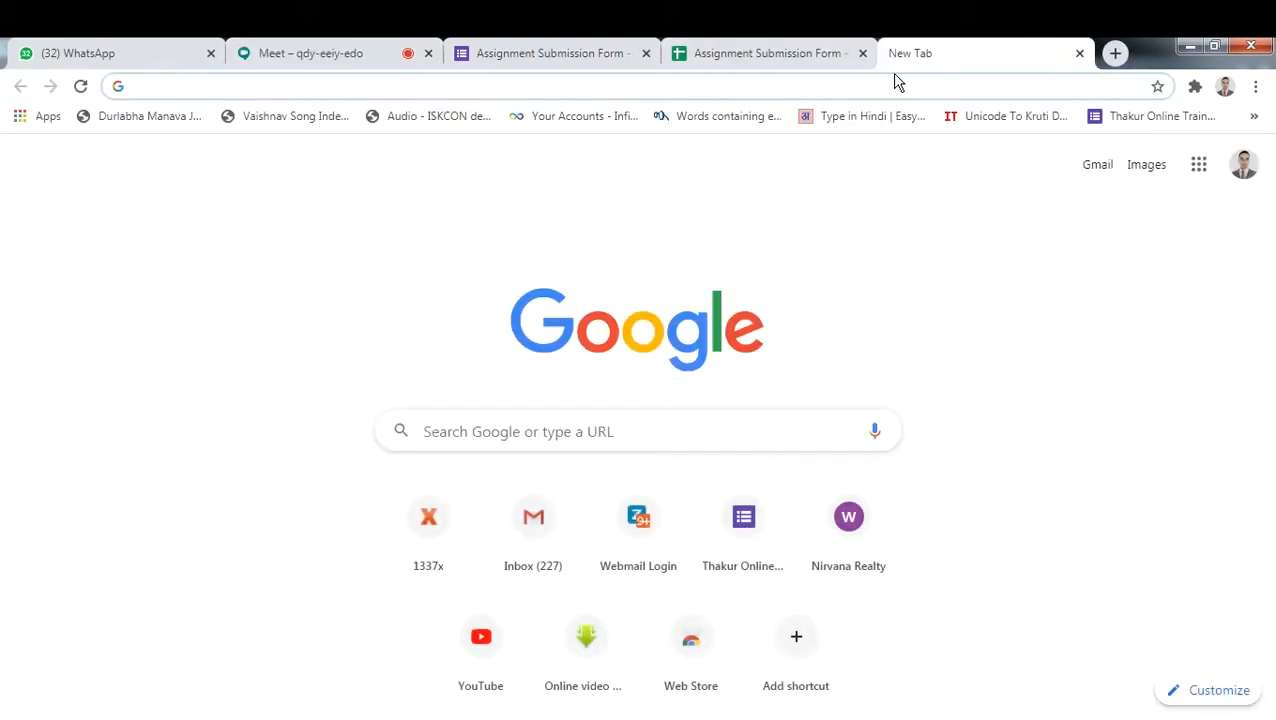
pyautogui.write('shillou')
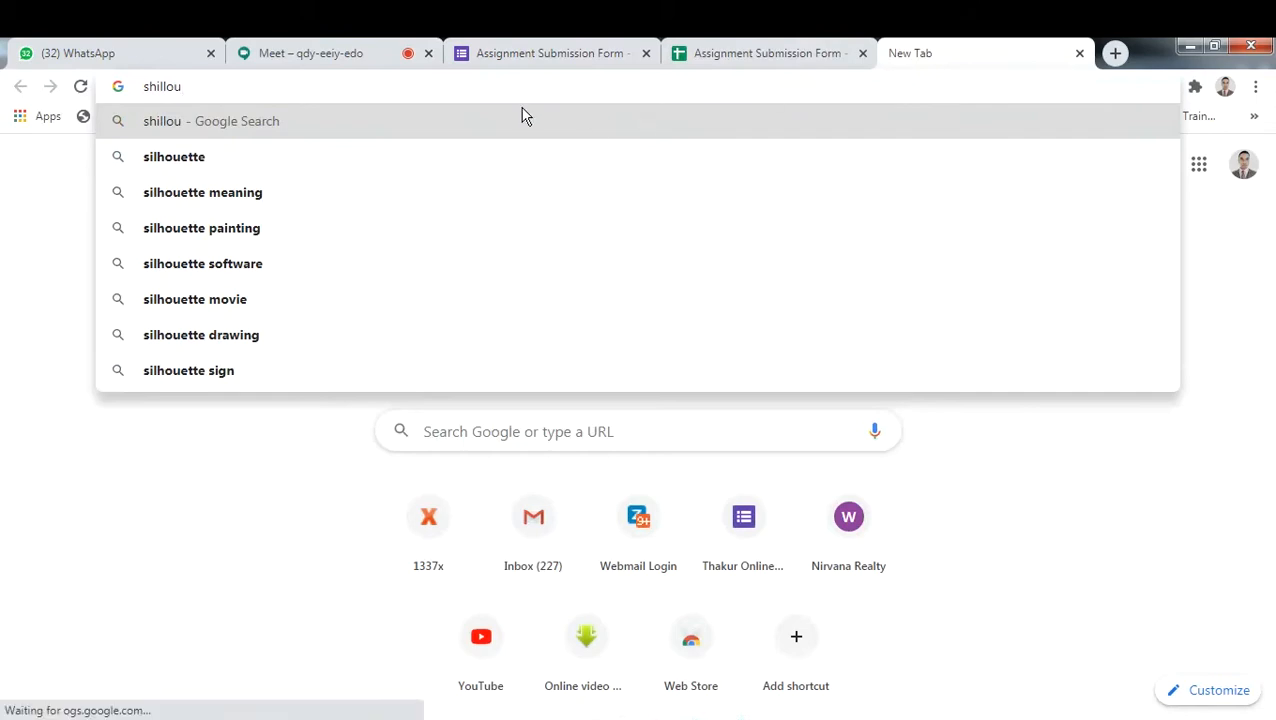
pyautogui.click(313, 157)
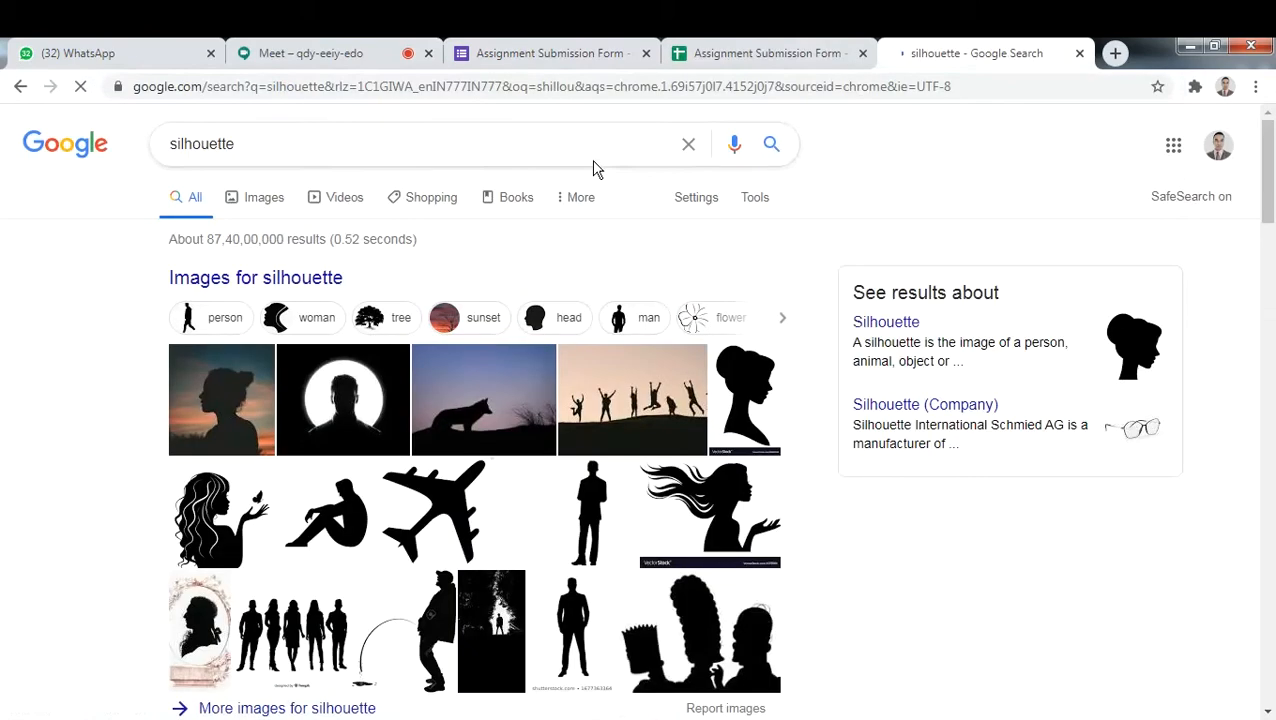
pyautogui.click(265, 199)
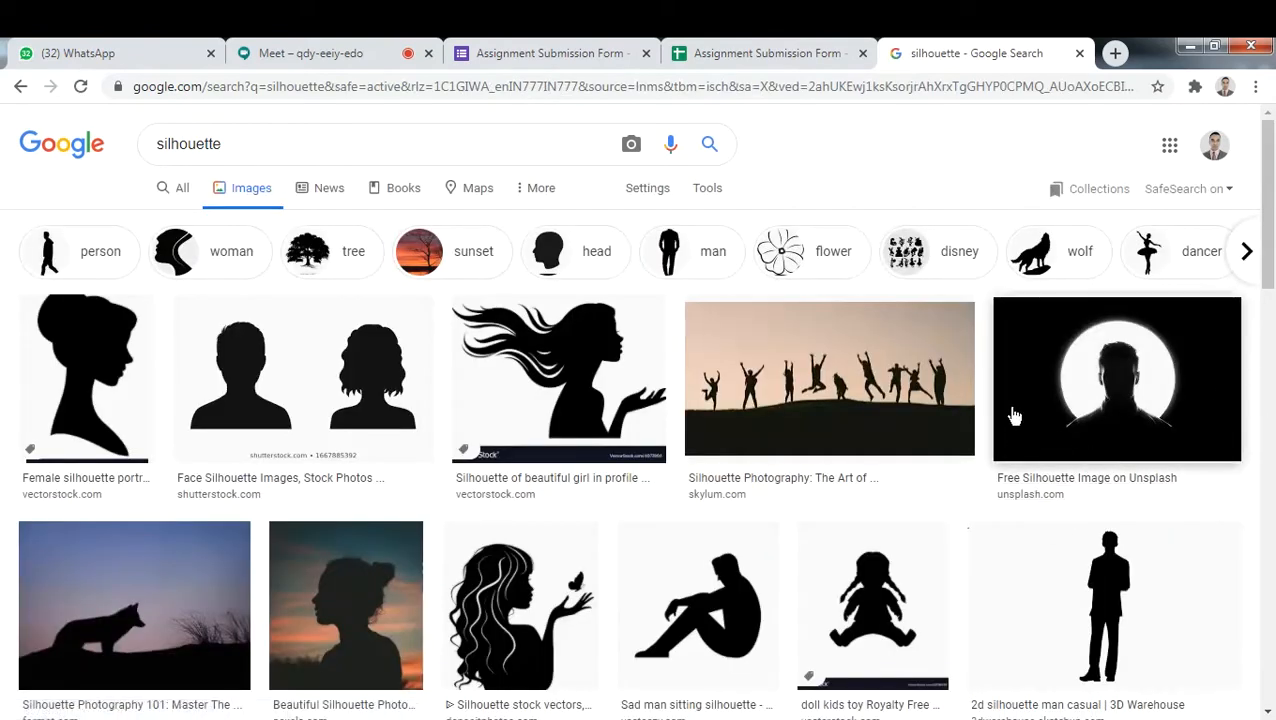
# Look through the silhouette image results to examine examples of people, animals, objects and scenes.
pyautogui.scroll(-2, 1010, 415)
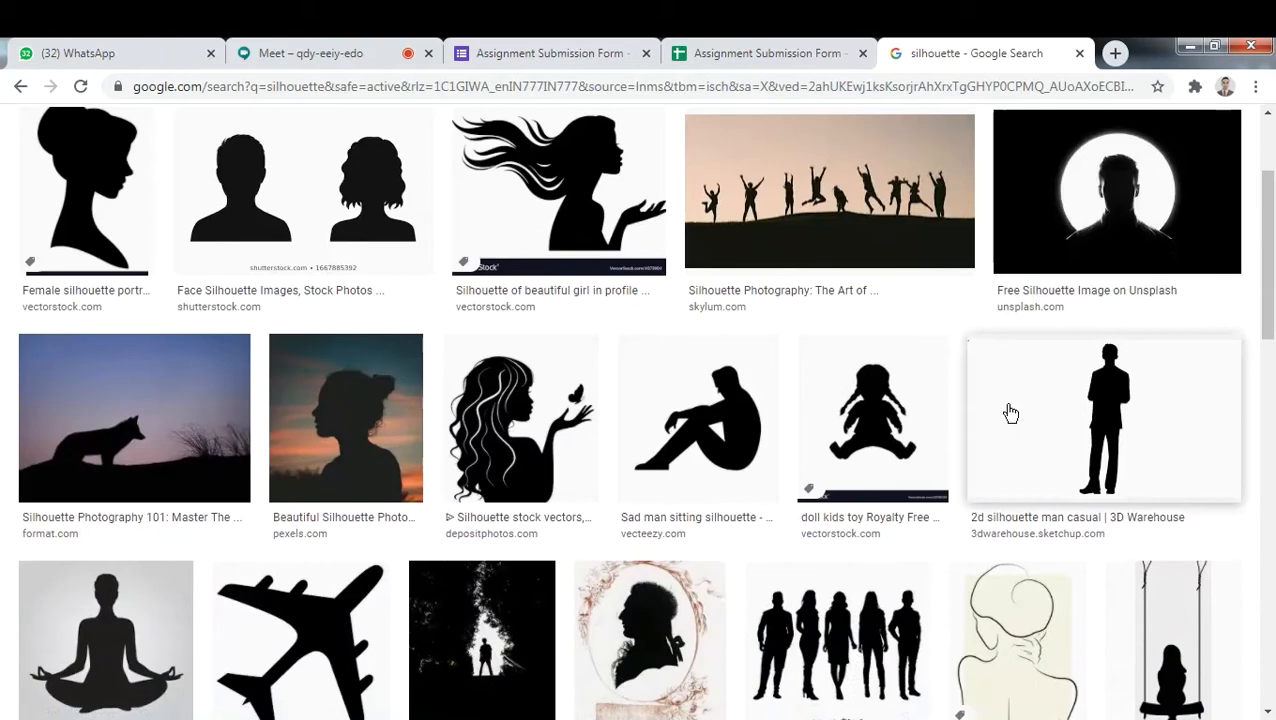
pyautogui.scroll(-3, 1010, 413)
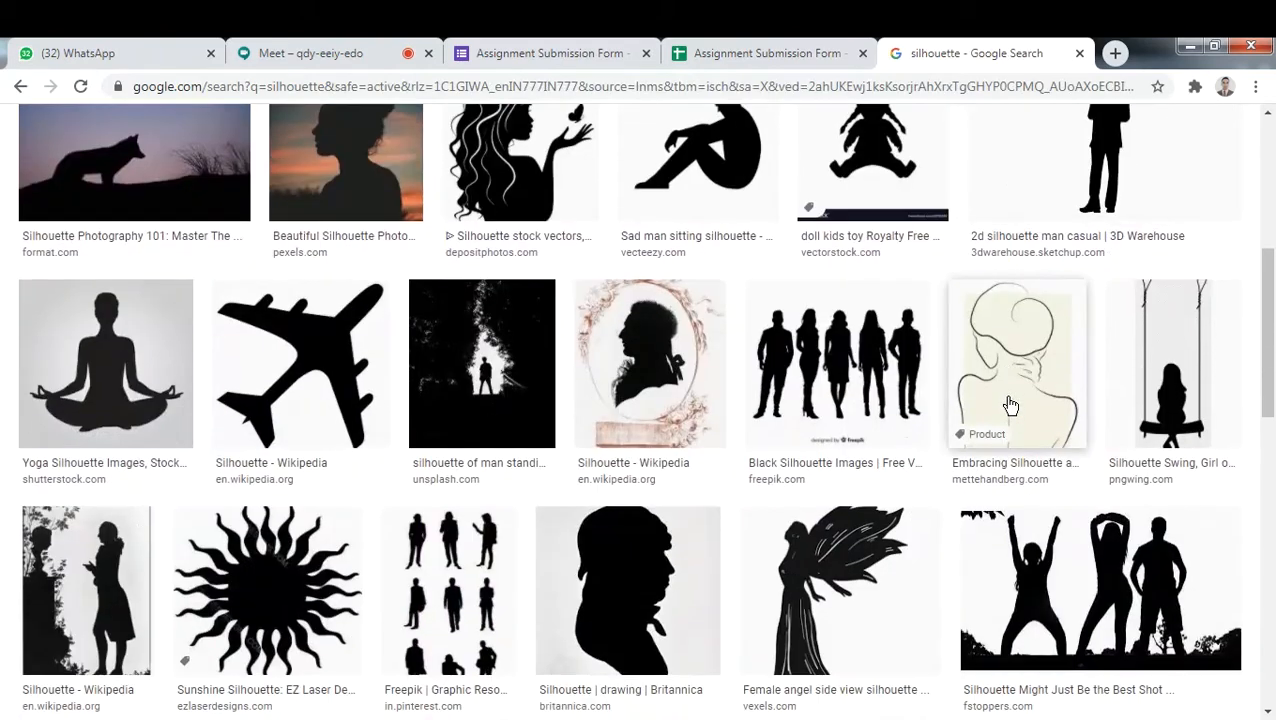
pyautogui.scroll(-7, 1010, 405)
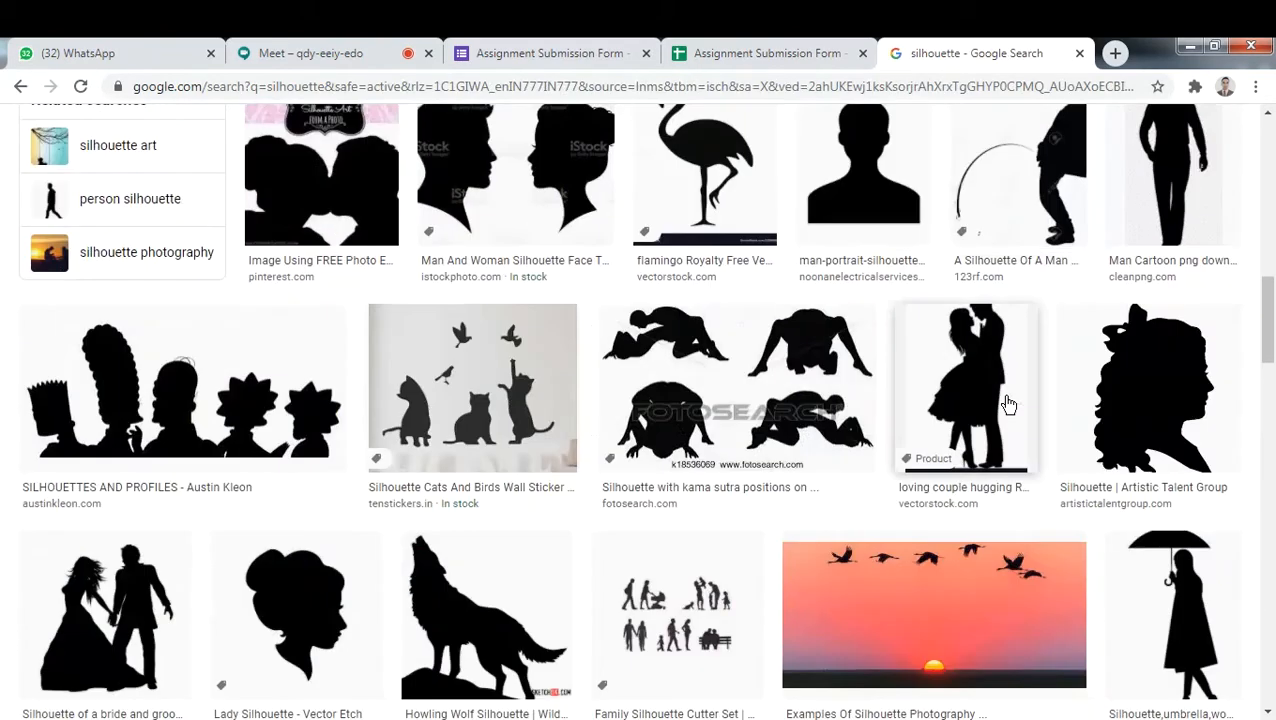
pyautogui.scroll(-3, 1010, 405)
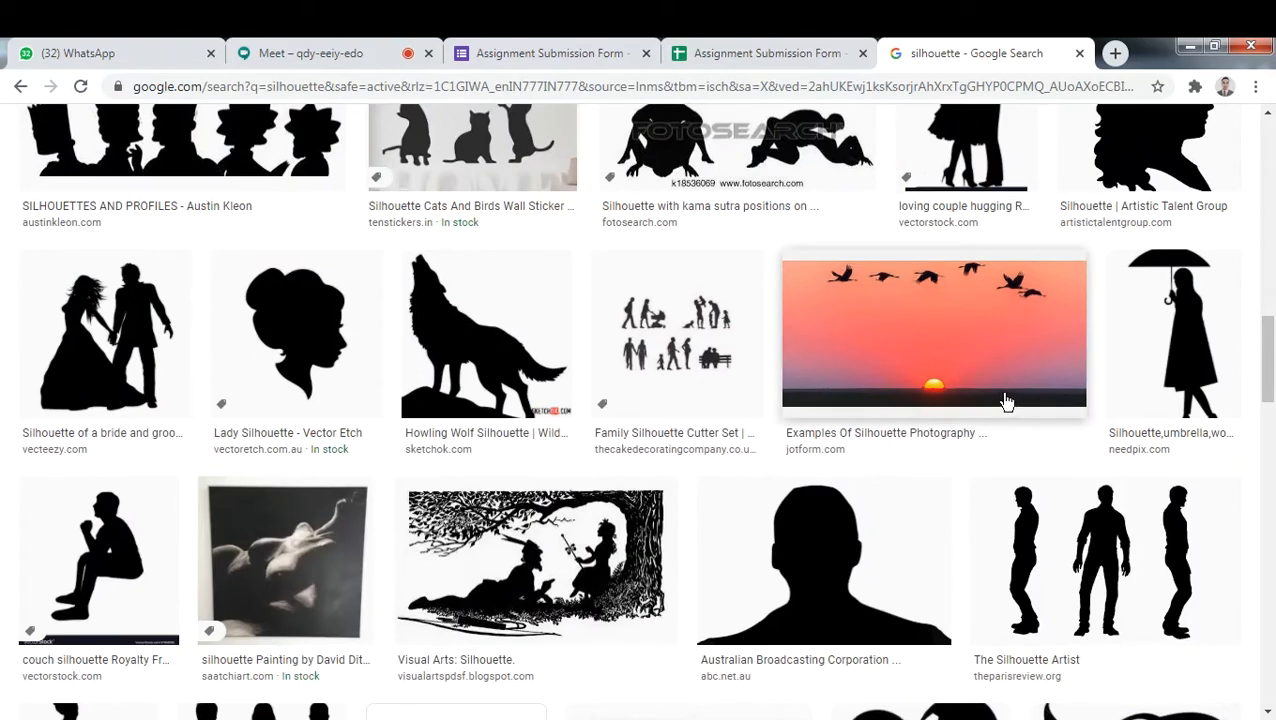
pyautogui.scroll(-2, 1007, 401)
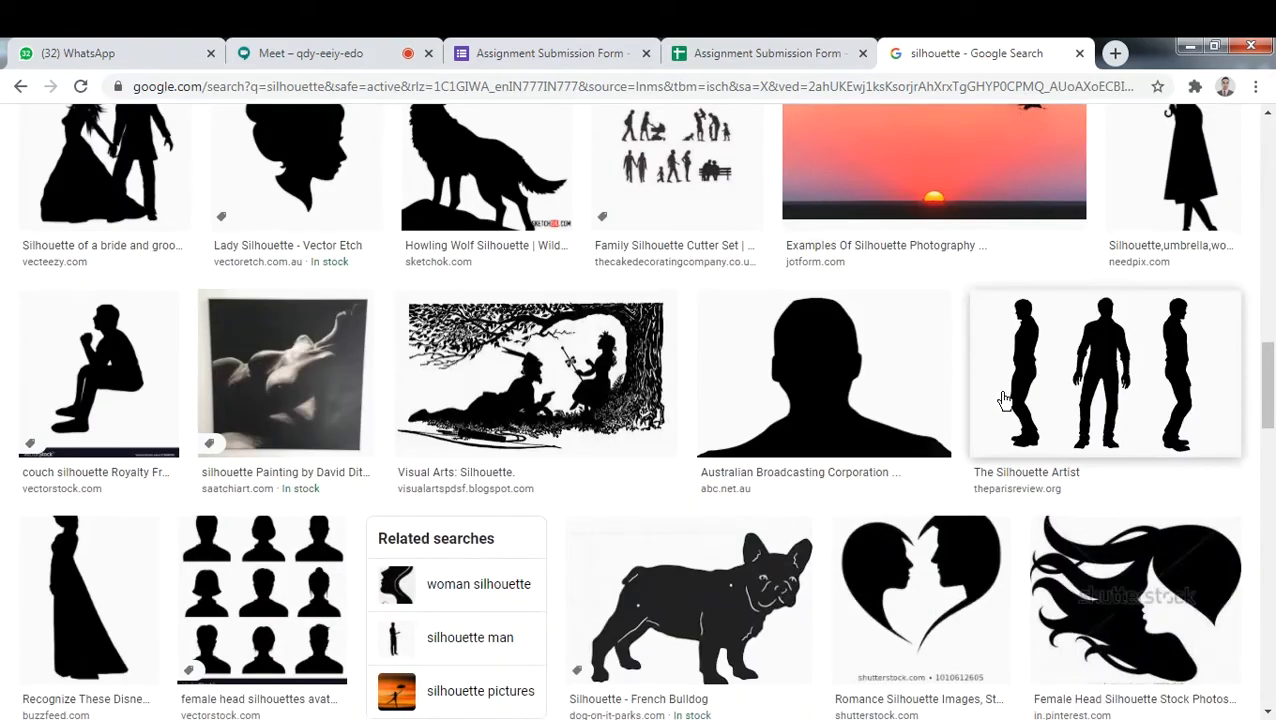
pyautogui.scroll(-4, 1005, 400)
pyautogui.scroll(-3, 998, 400)
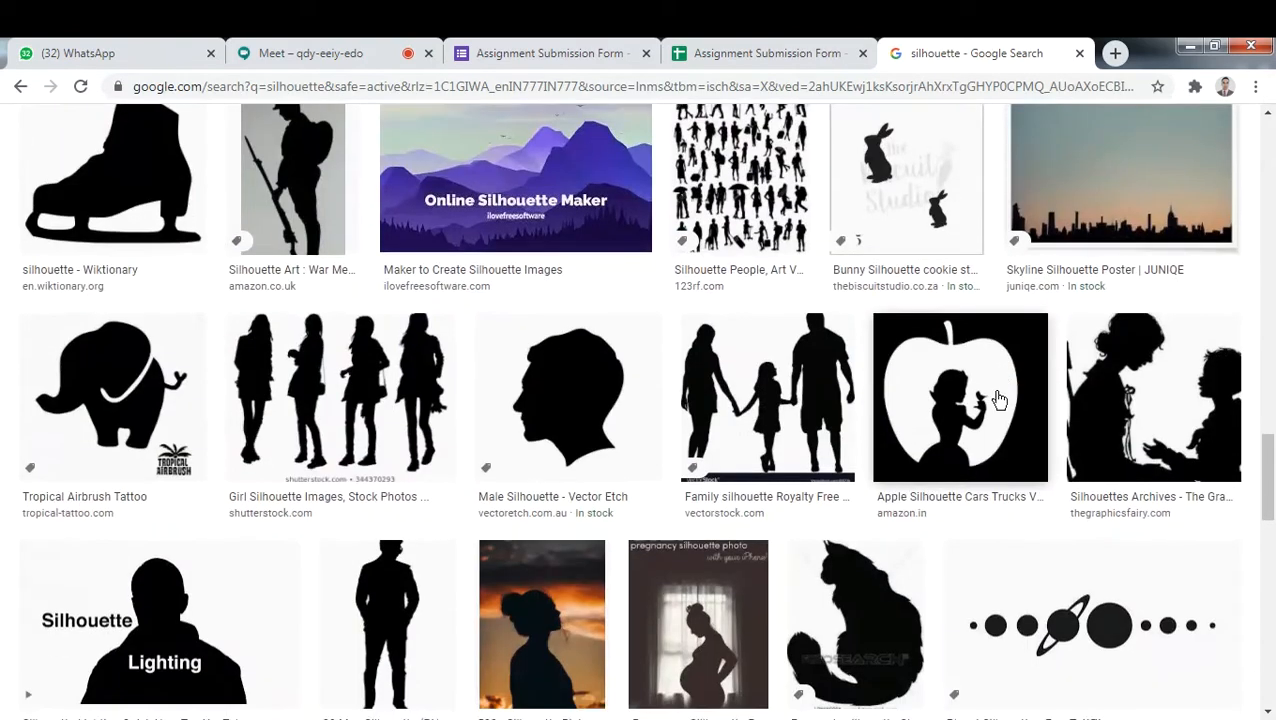
pyautogui.scroll(-5, 998, 398)
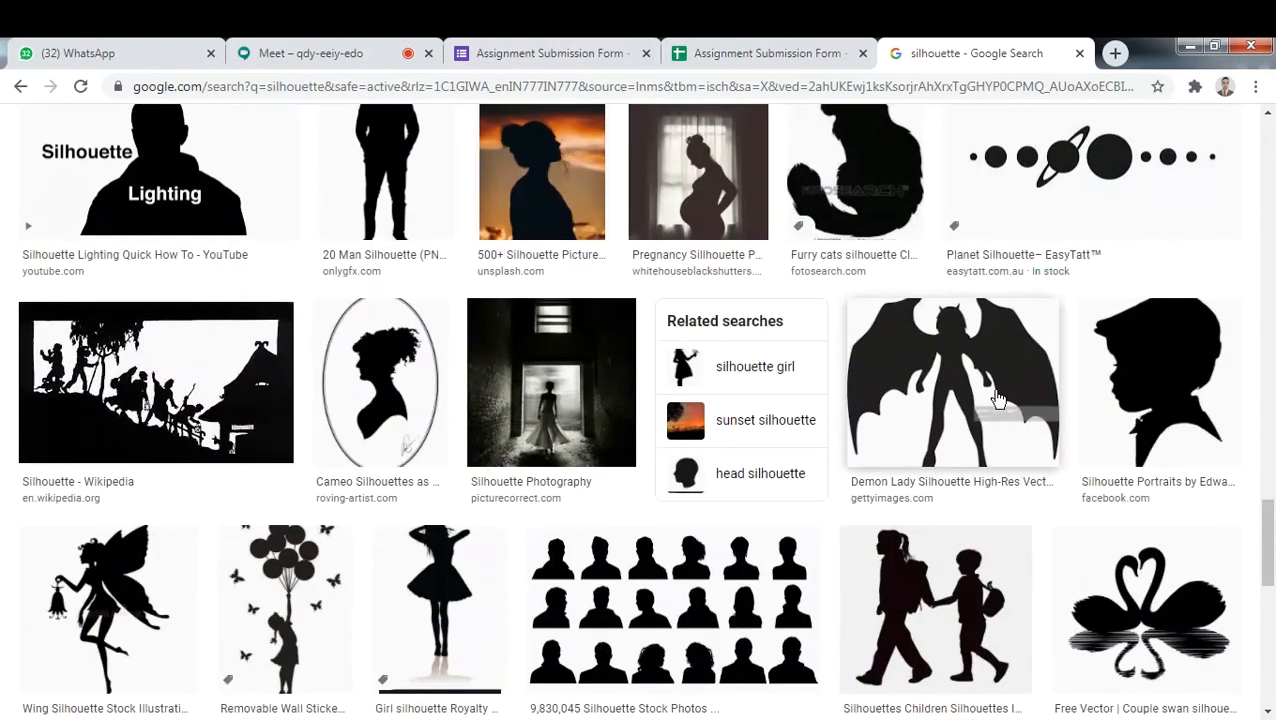
pyautogui.scroll(-2, 1022, 398)
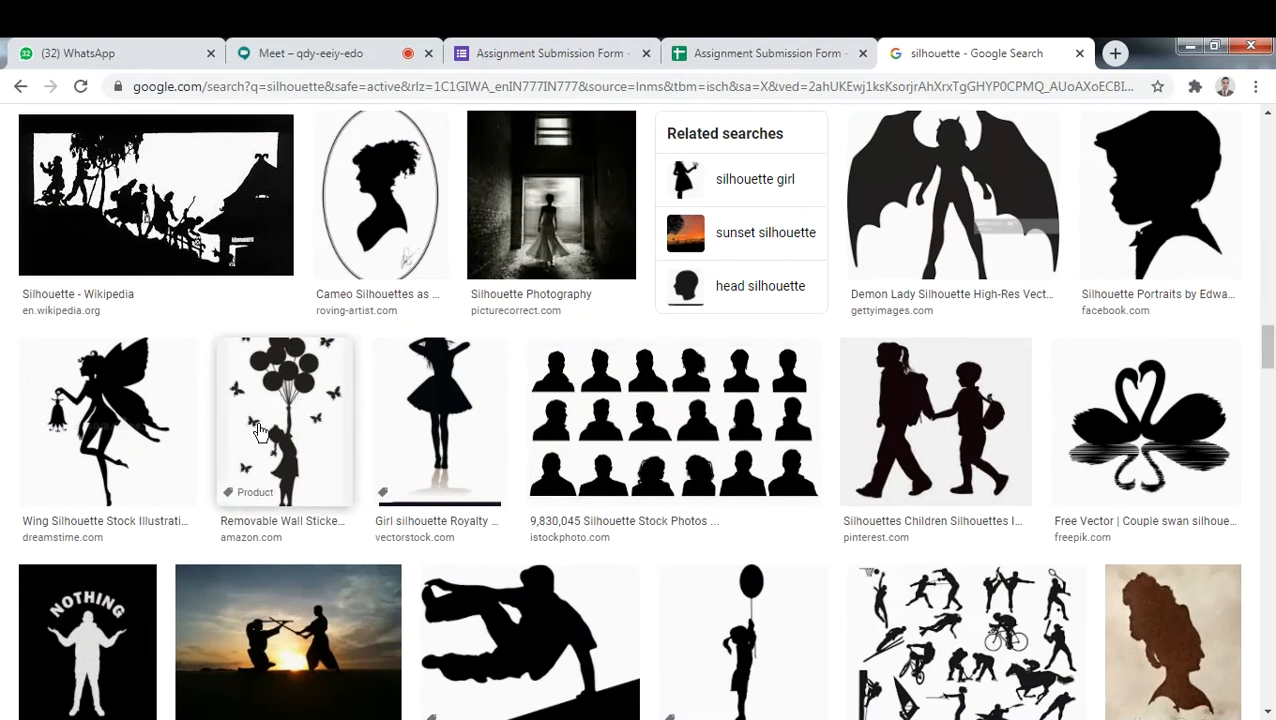
pyautogui.scroll(-2, 970, 403)
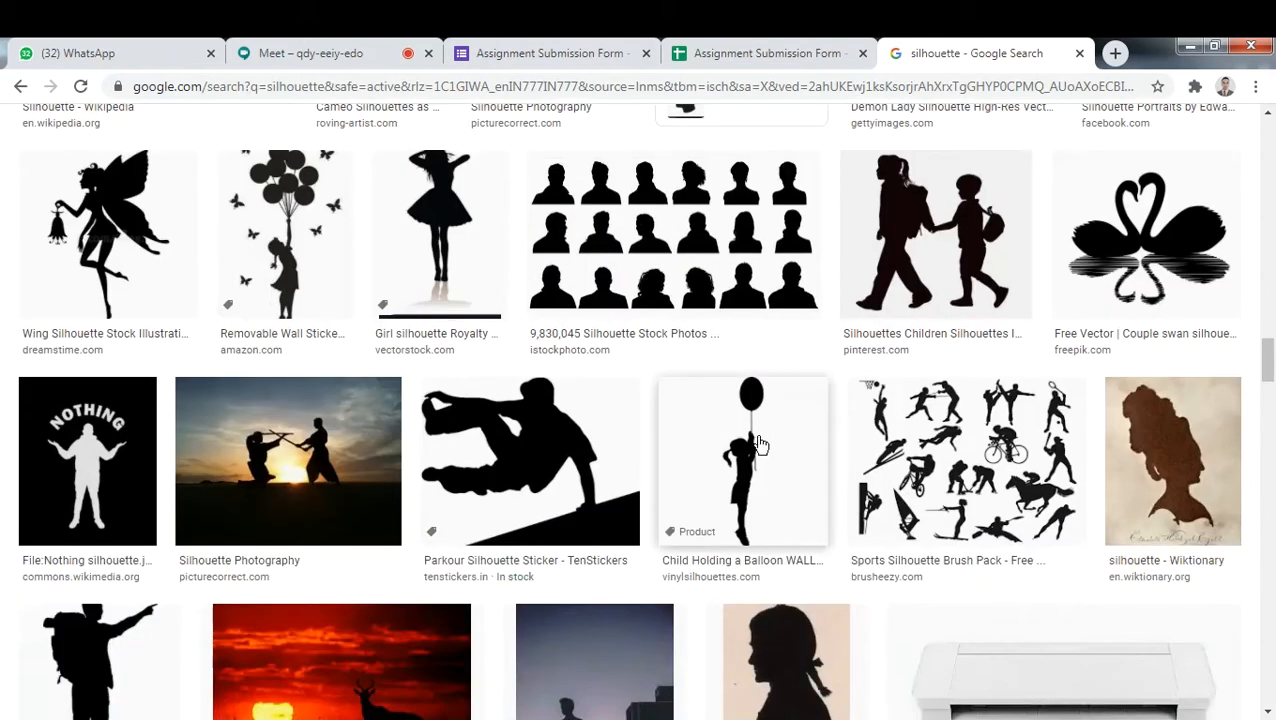
pyautogui.scroll(-3, 970, 403)
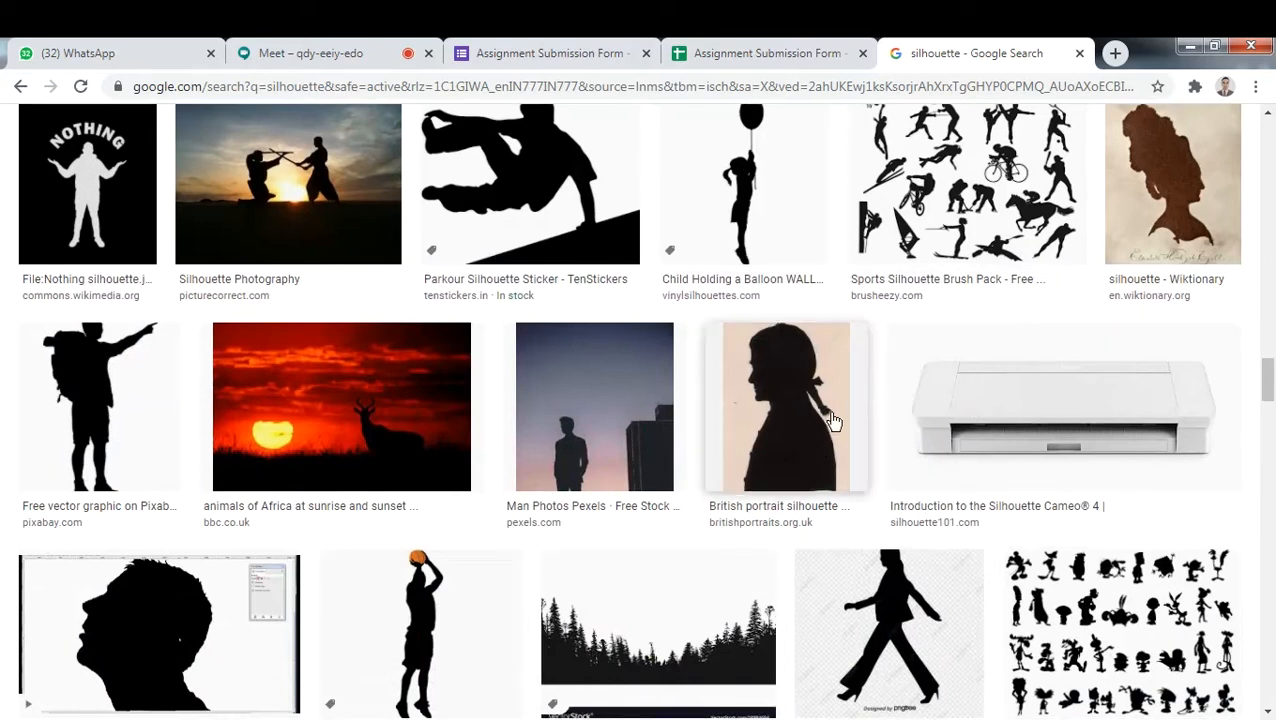
pyautogui.scroll(-5, 870, 383)
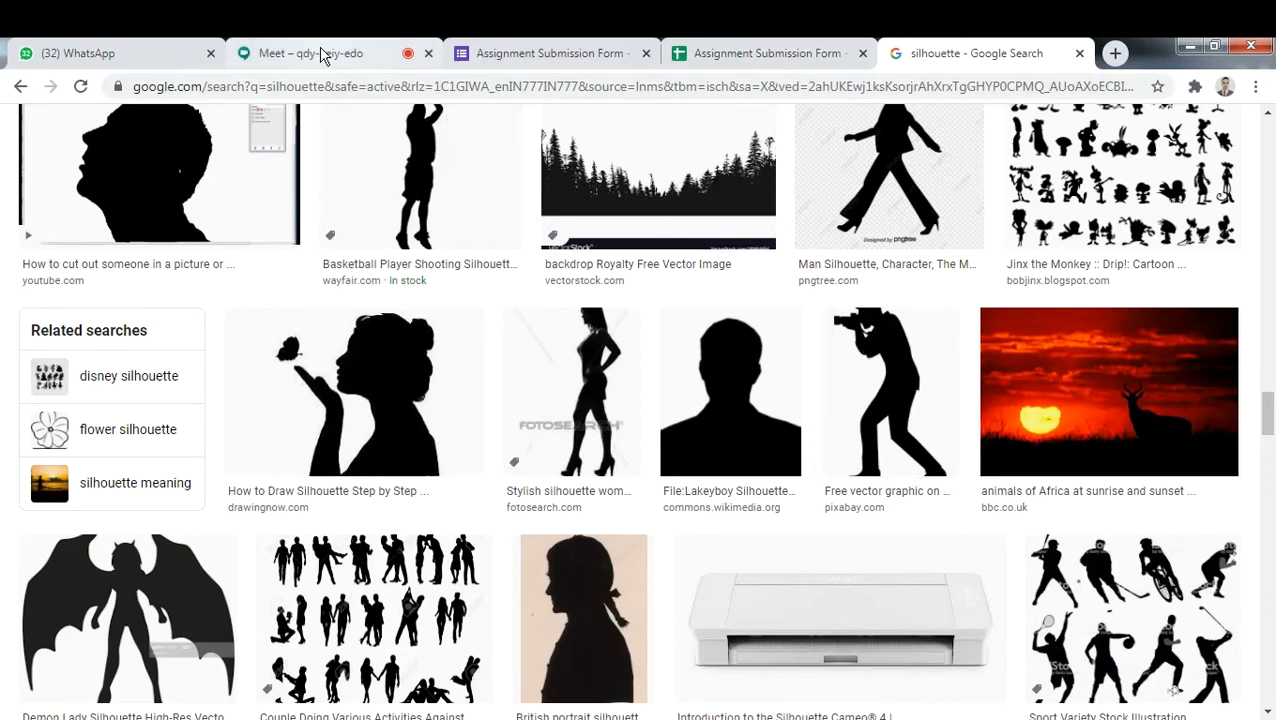
# Switch to the Google Meet call and admit the participant waiting to join.
pyautogui.click(320, 53)
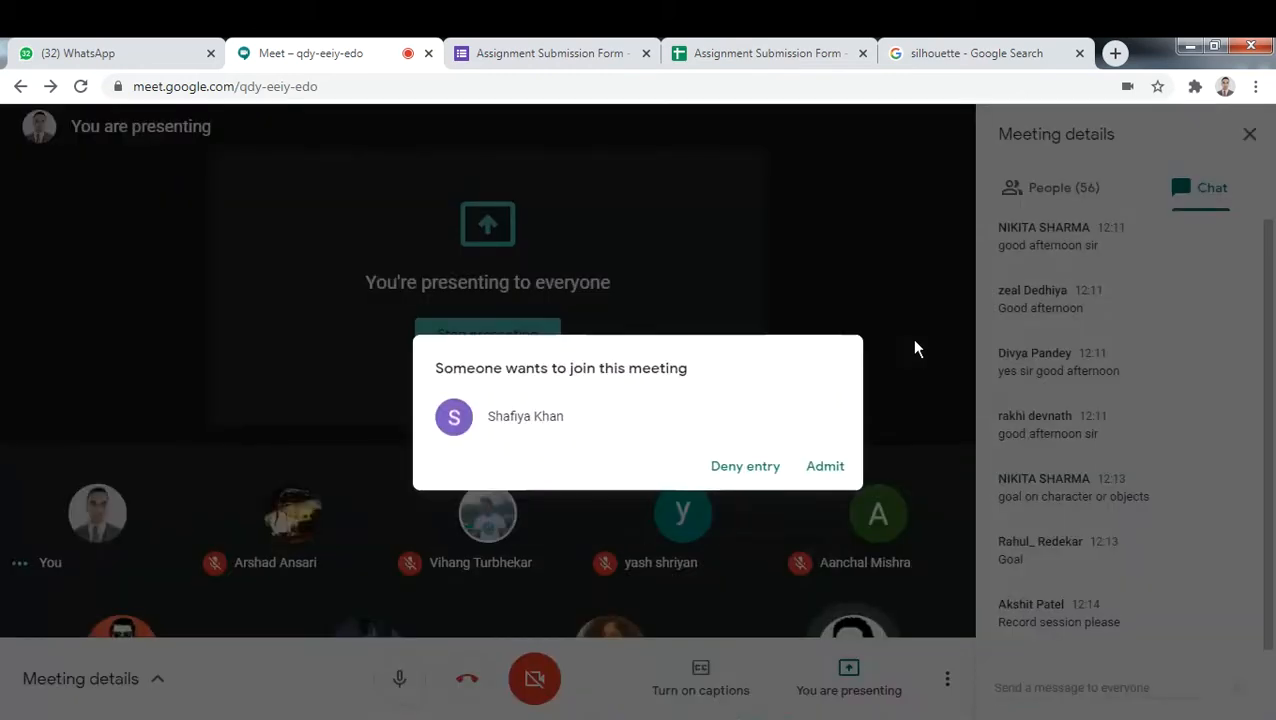
pyautogui.click(827, 467)
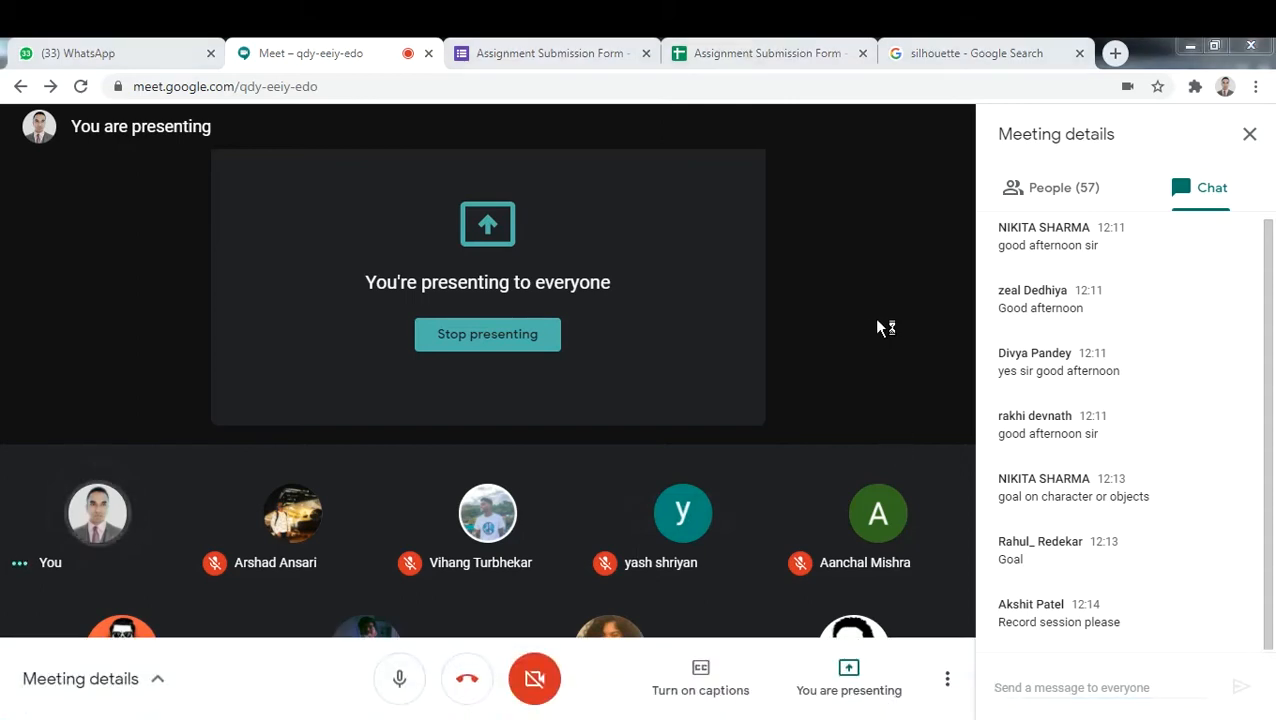
# Return to the silhouette image results and browse the suggested category filters through to the last one.
pyautogui.click(975, 53)
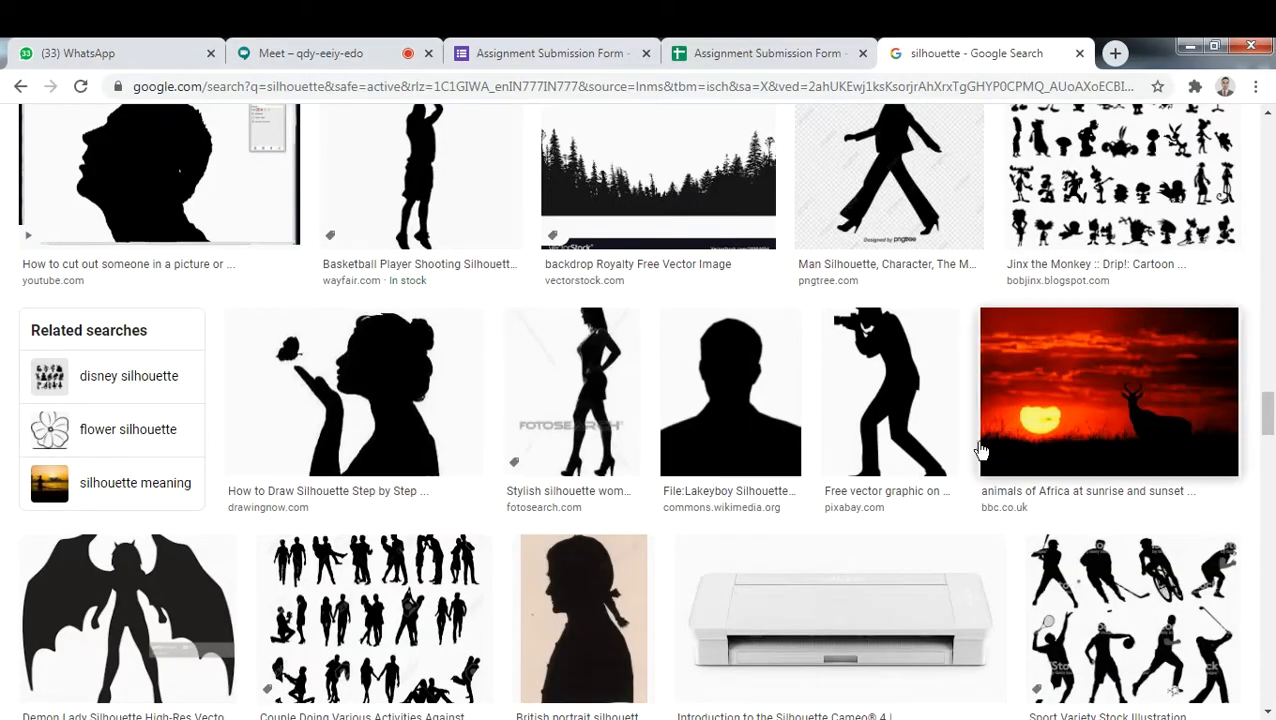
pyautogui.scroll(15, 924, 430)
pyautogui.scroll(15, 924, 430)
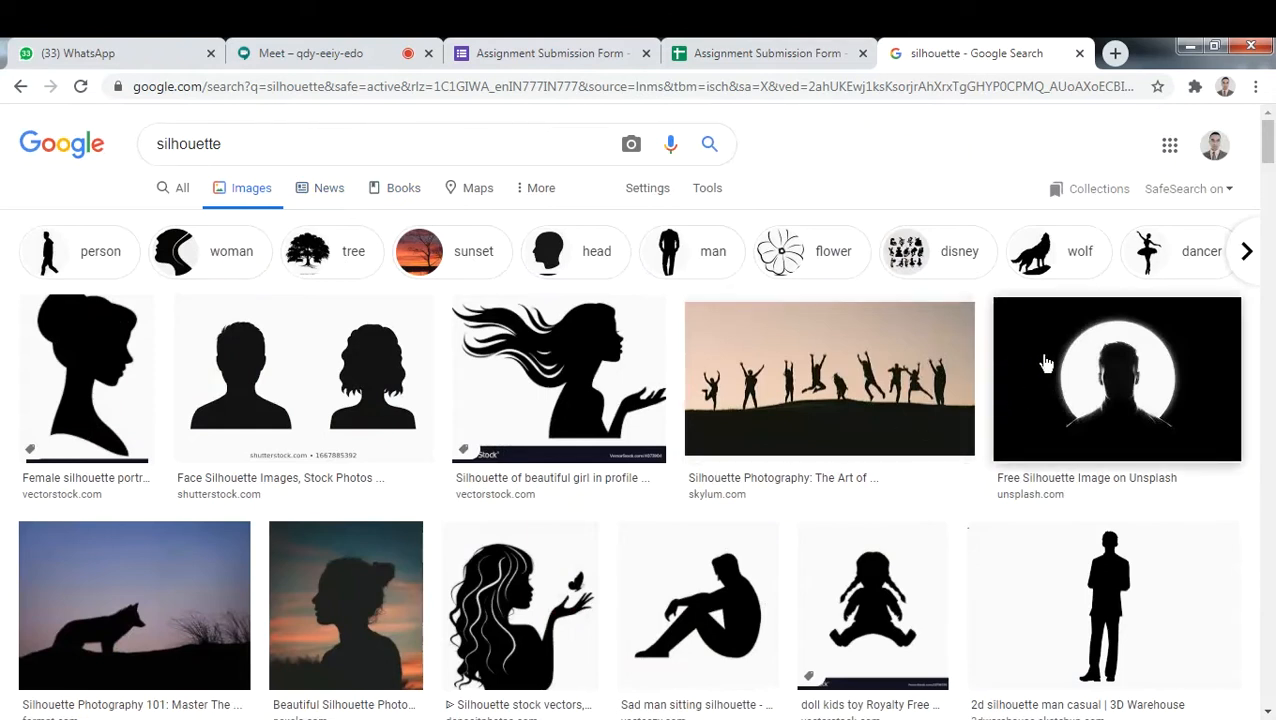
pyautogui.click(1246, 251)
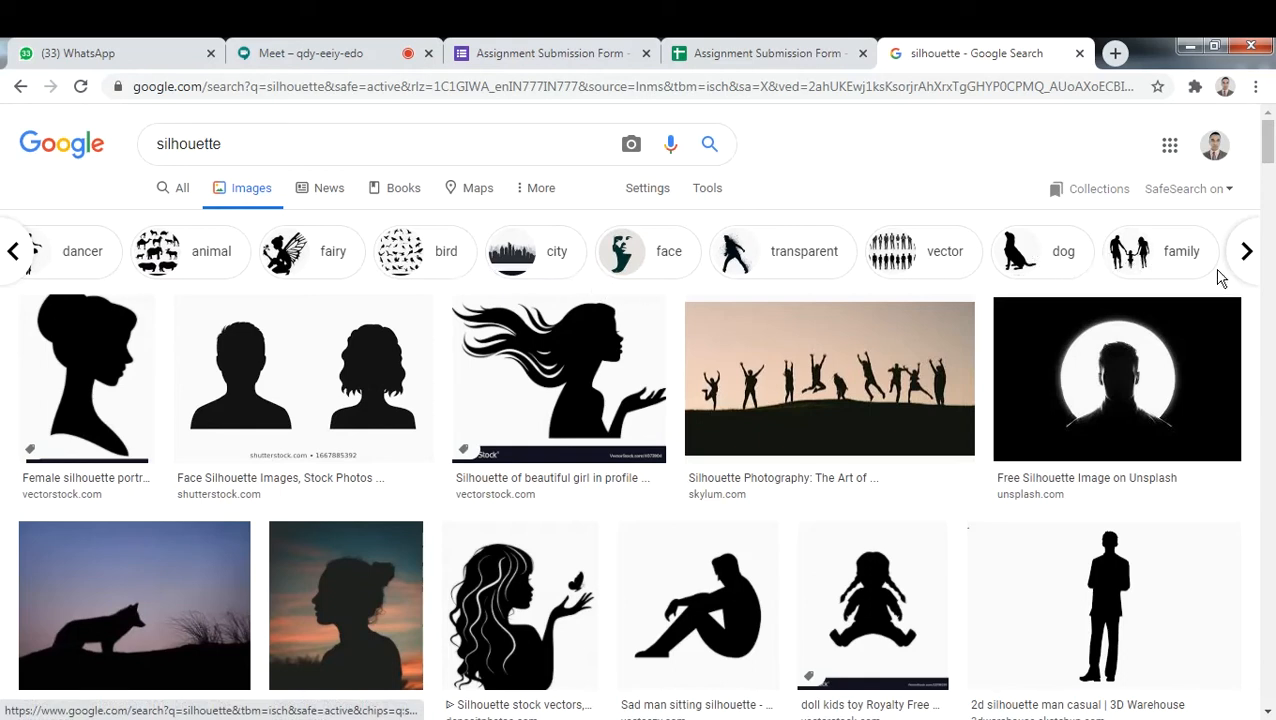
pyautogui.click(1245, 252)
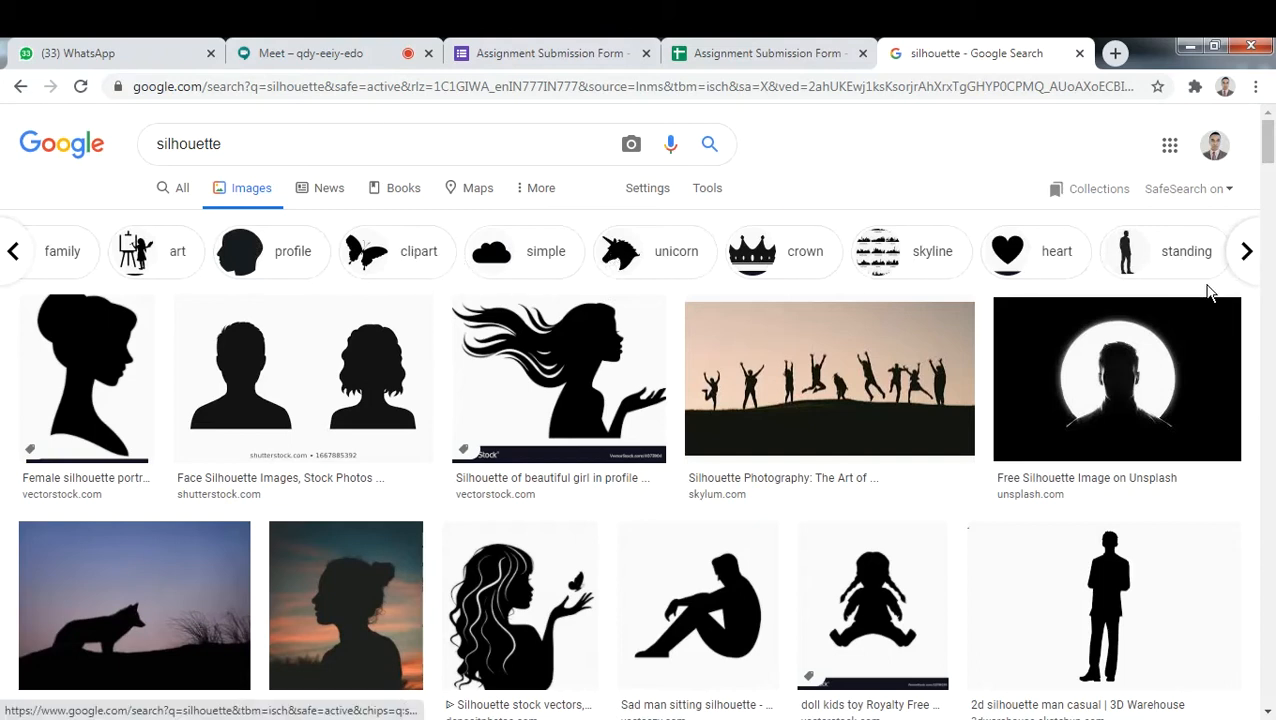
pyautogui.click(1246, 253)
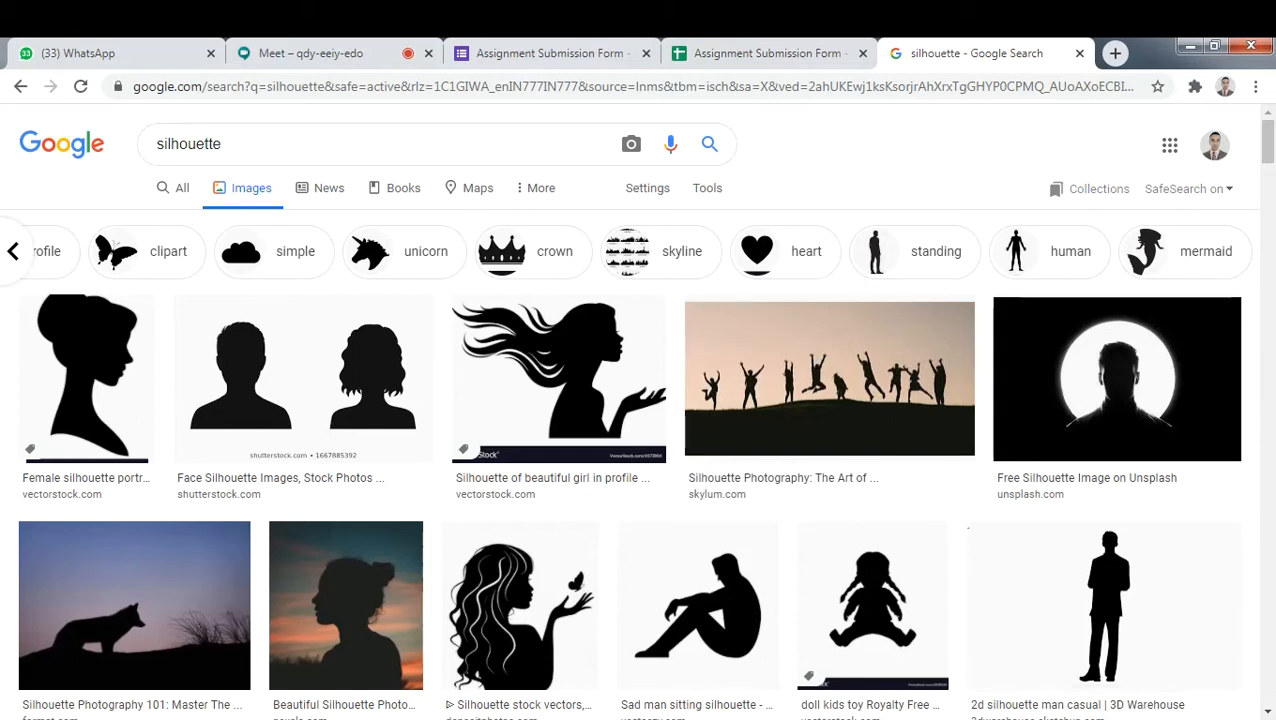
pyautogui.click(1105, 717)
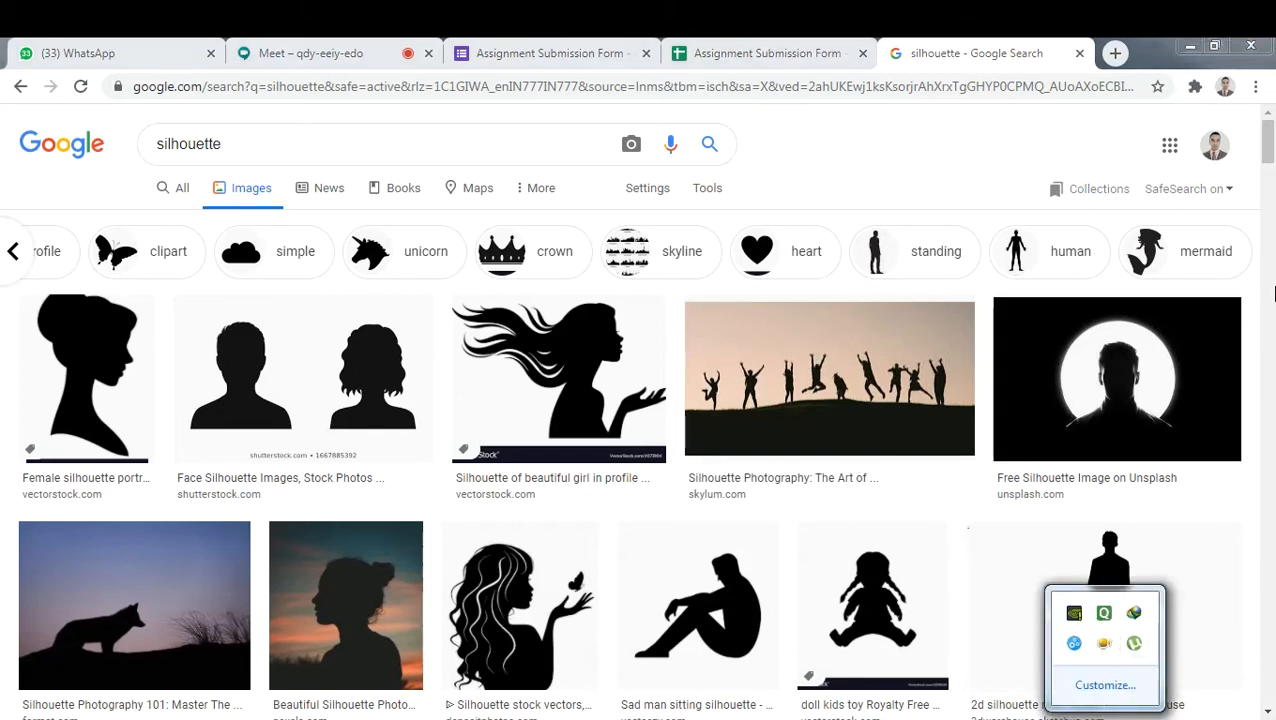
pyautogui.moveTo(1270, 143); pyautogui.dragTo(1270, 146)
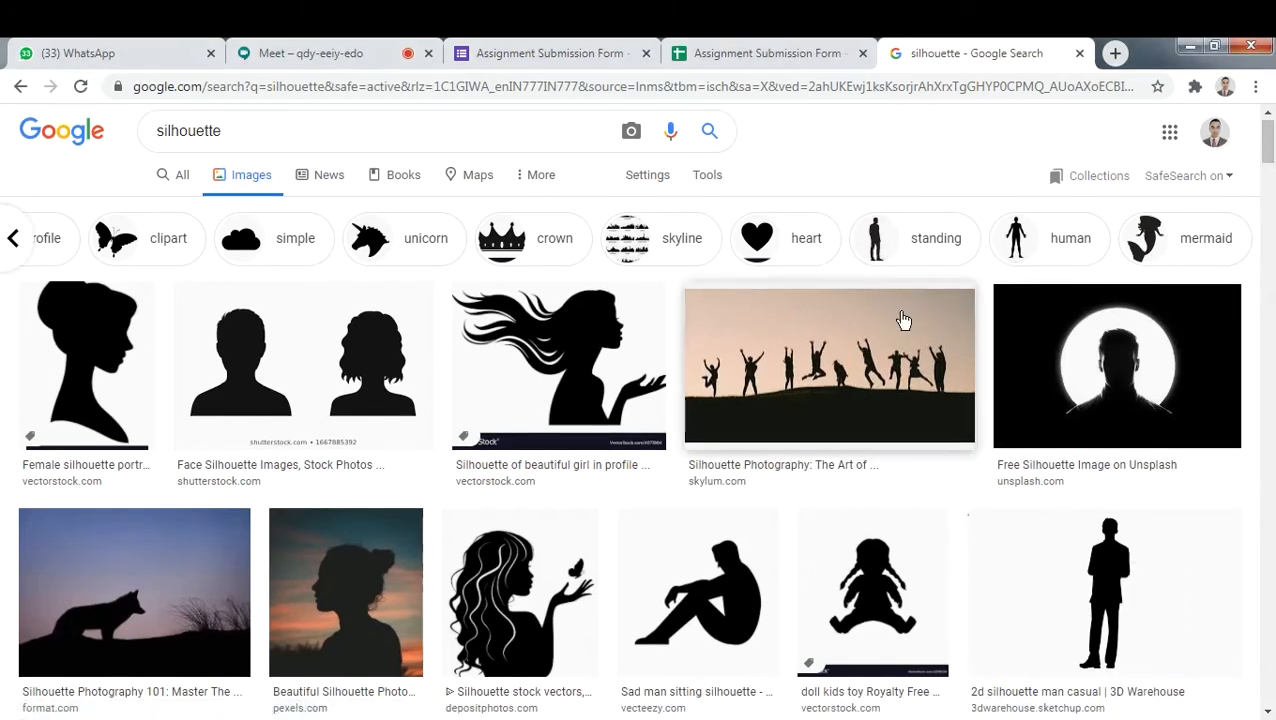
# Open the preview of the Sunshine Silhouette image from EZ Laser Designs in the image results.
pyautogui.scroll(-4, 900, 365)
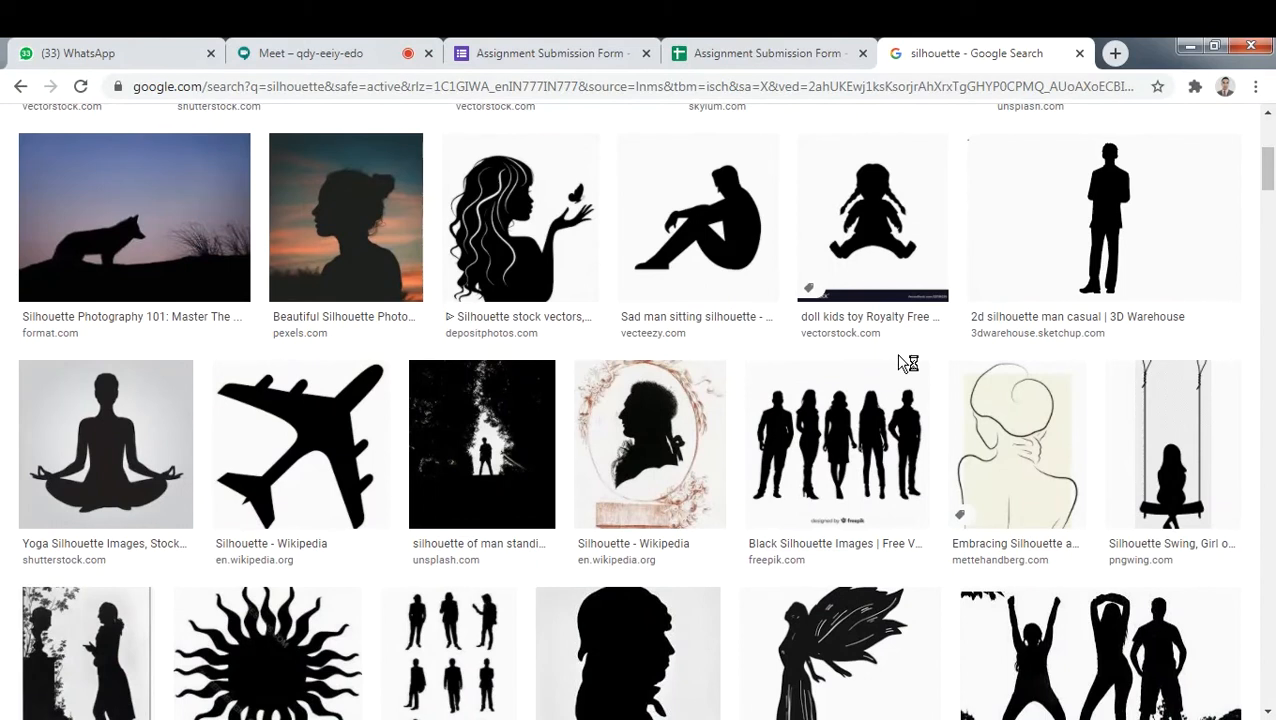
pyautogui.scroll(-4, 907, 363)
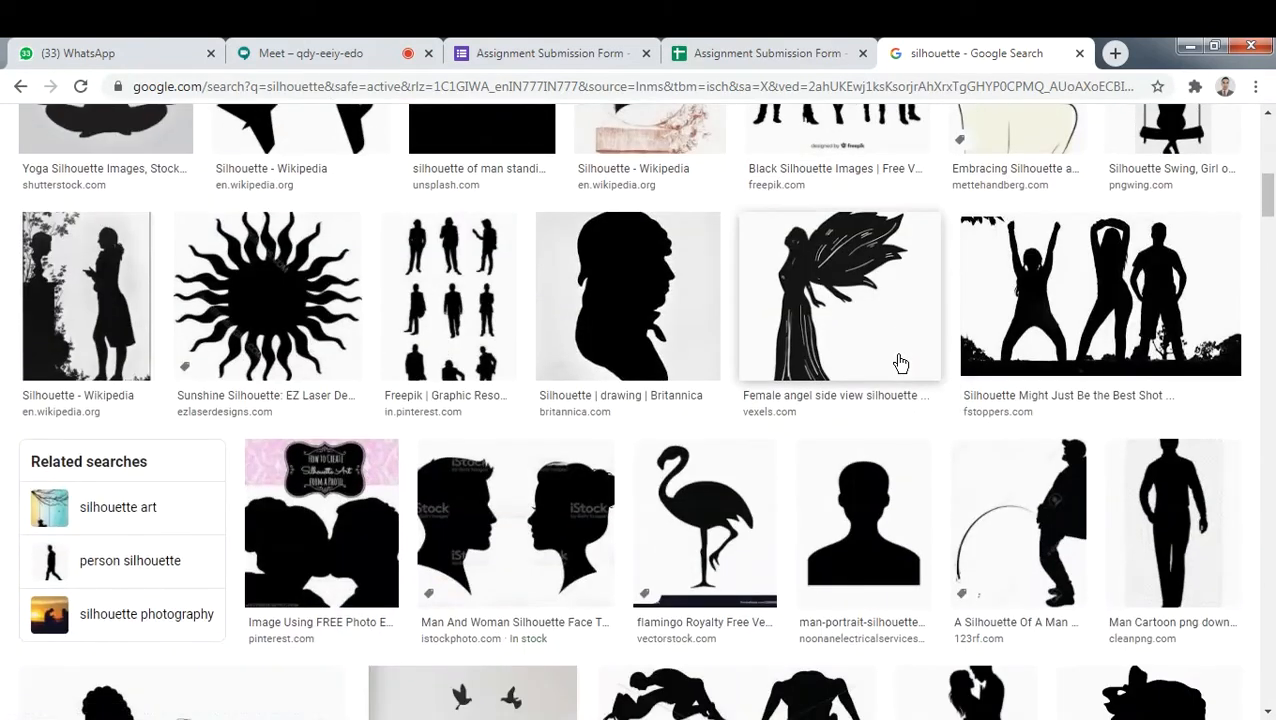
pyautogui.scroll(-3, 900, 363)
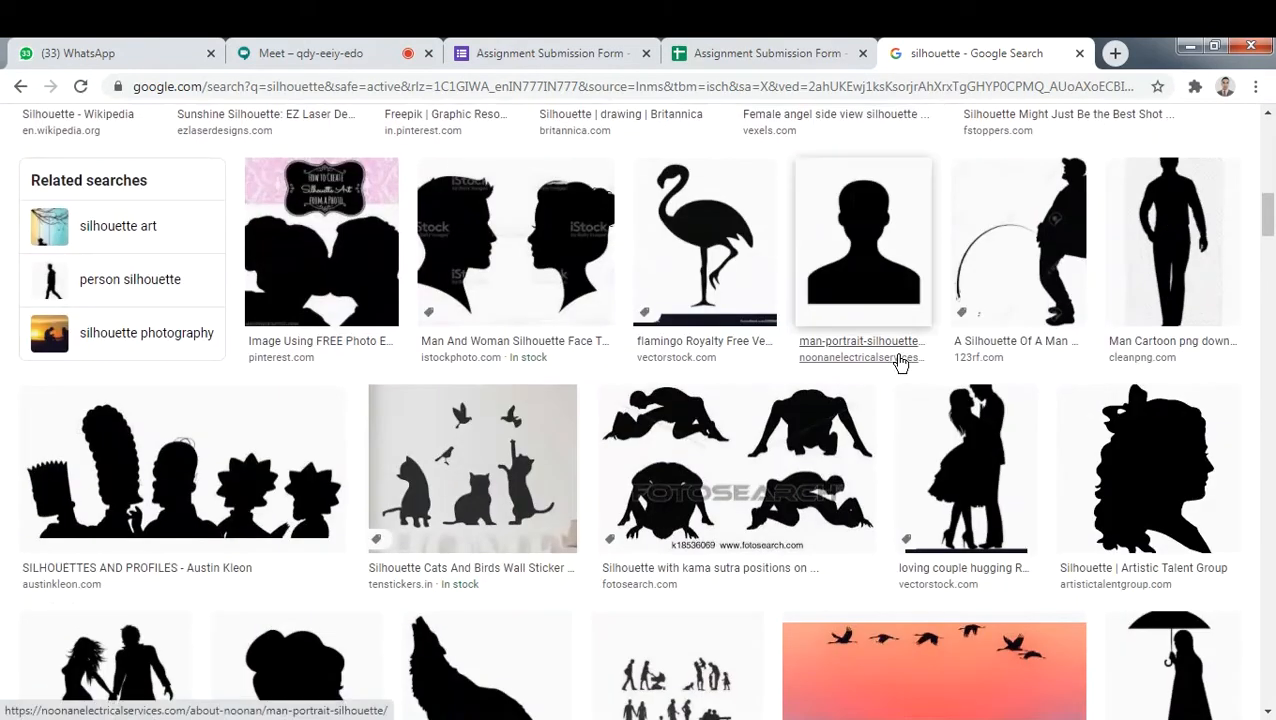
pyautogui.scroll(-4, 900, 363)
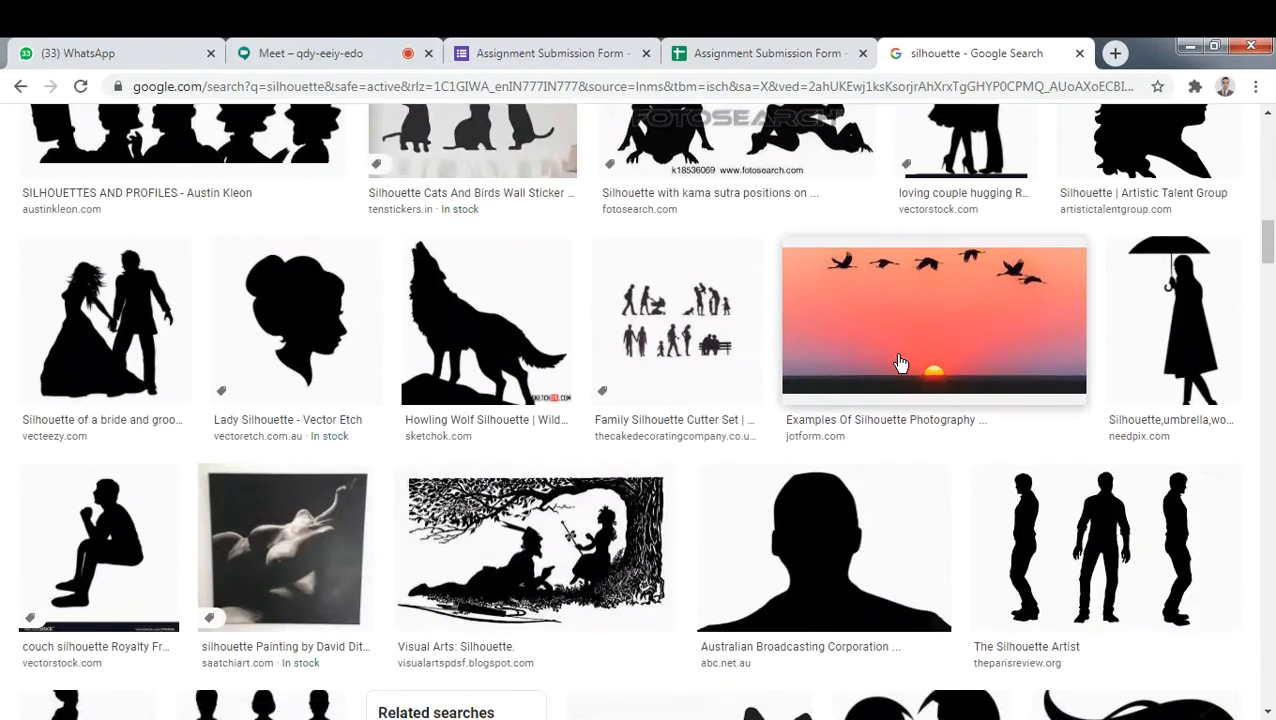
pyautogui.scroll(10, 900, 363)
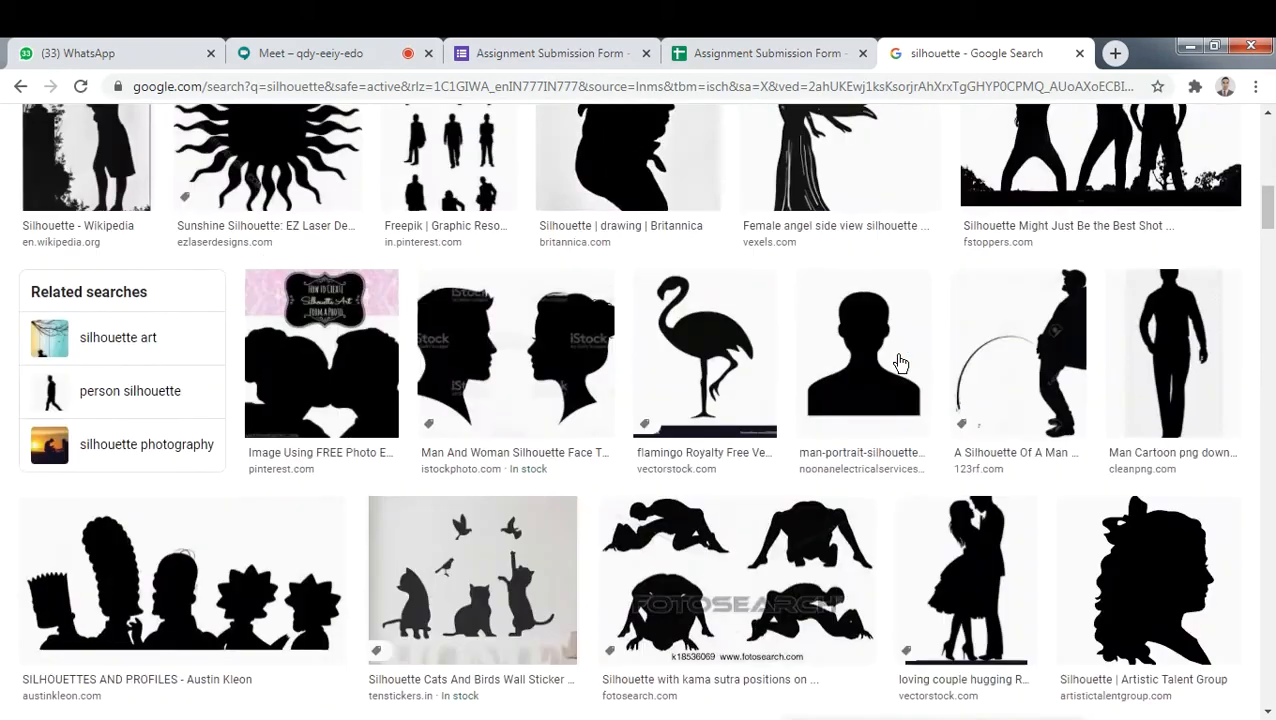
pyautogui.scroll(-3, 900, 363)
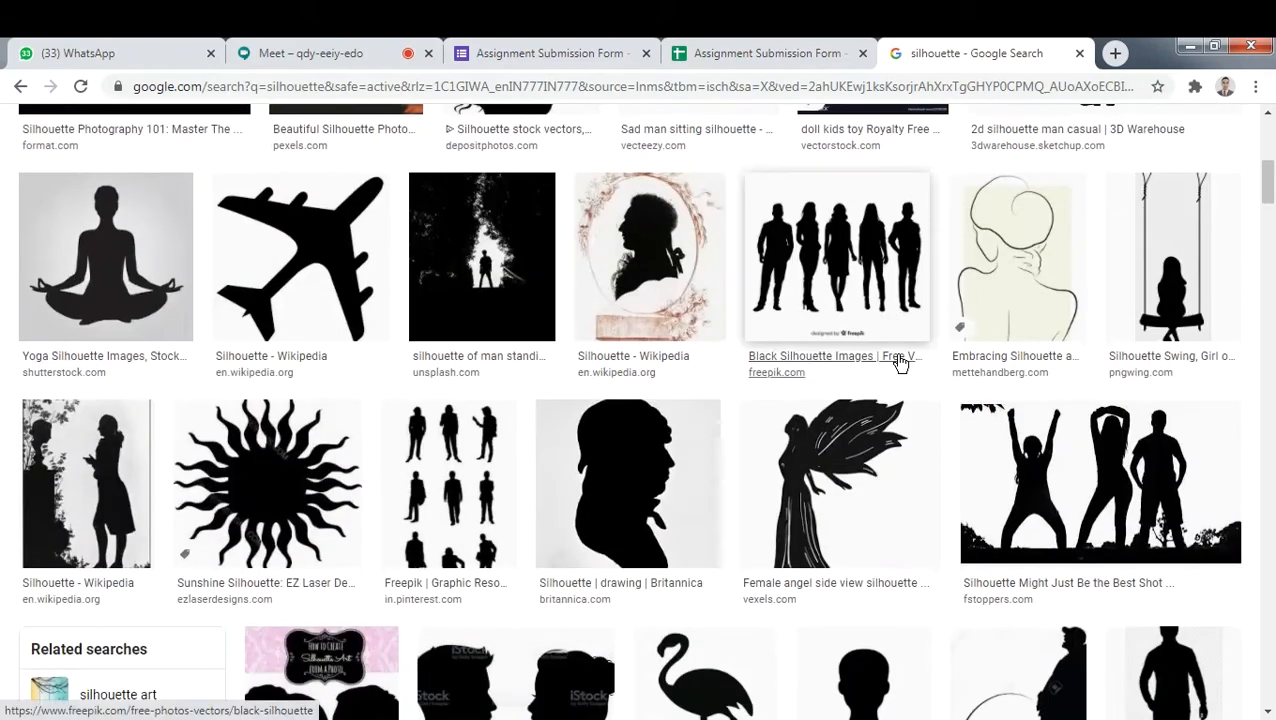
pyautogui.click(300, 514)
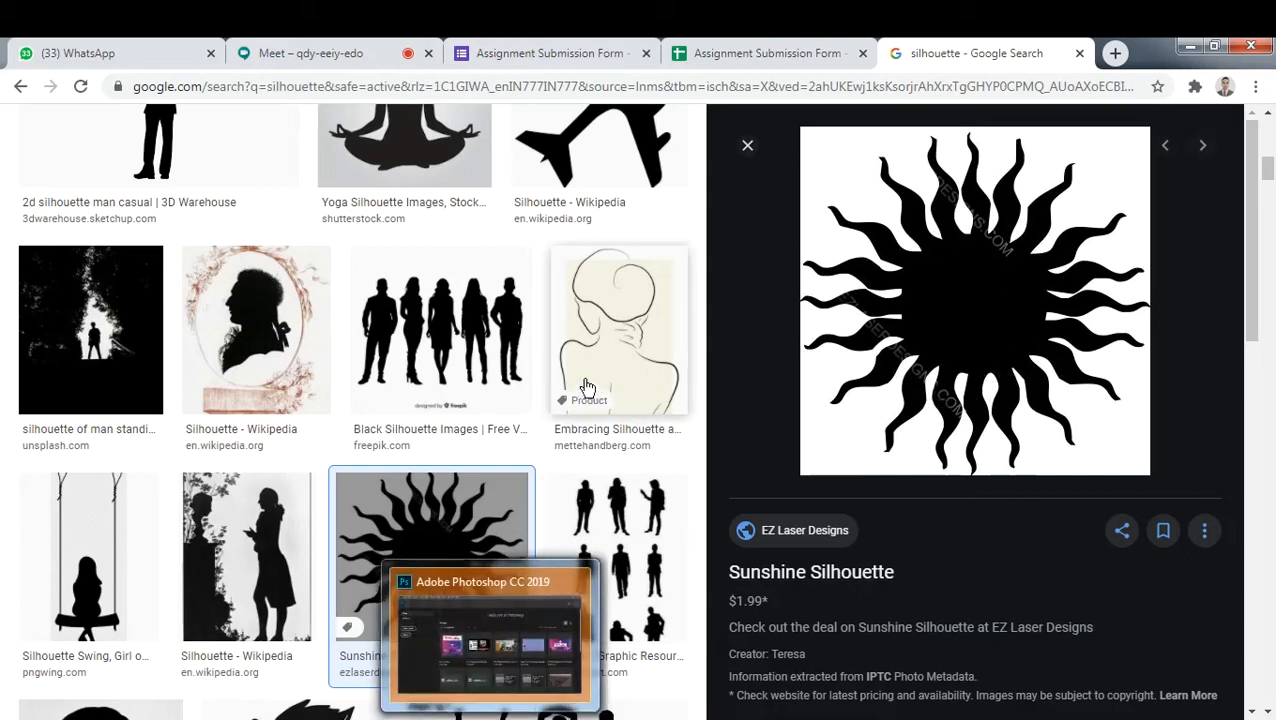
# Find and launch Adobe Illustrator CC 2019.
pyautogui.press('super')
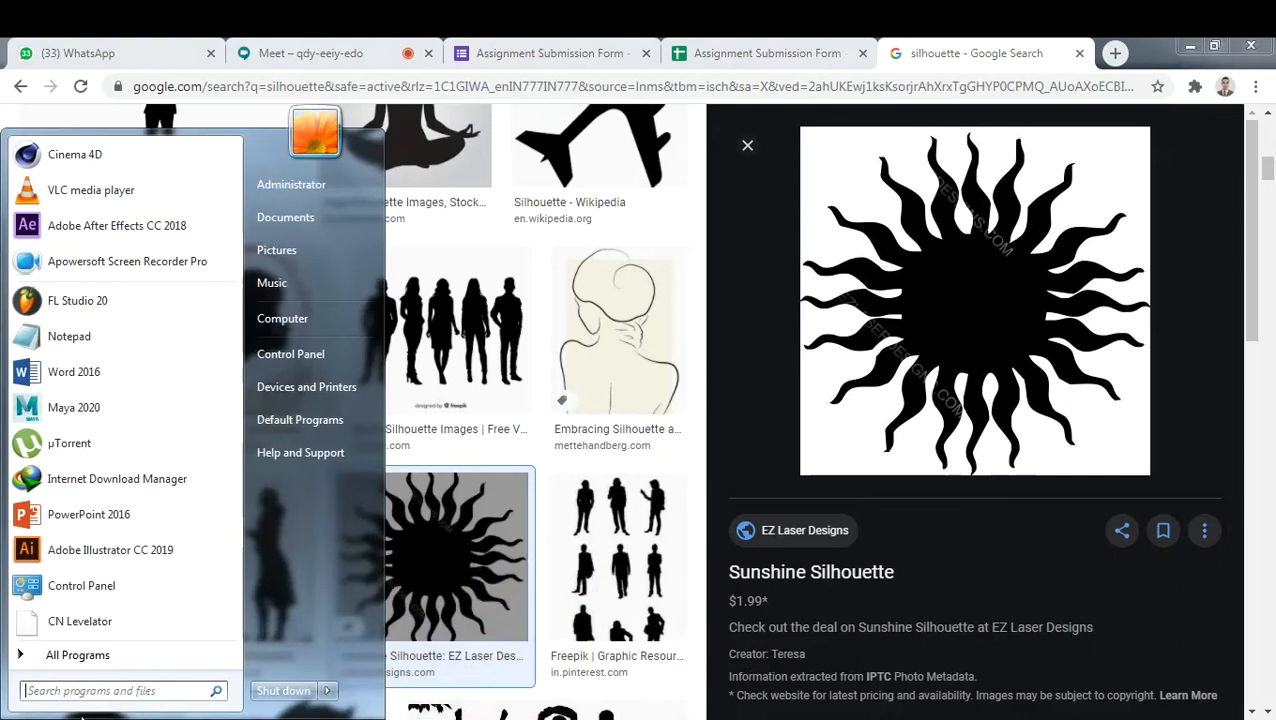
pyautogui.write('ill')
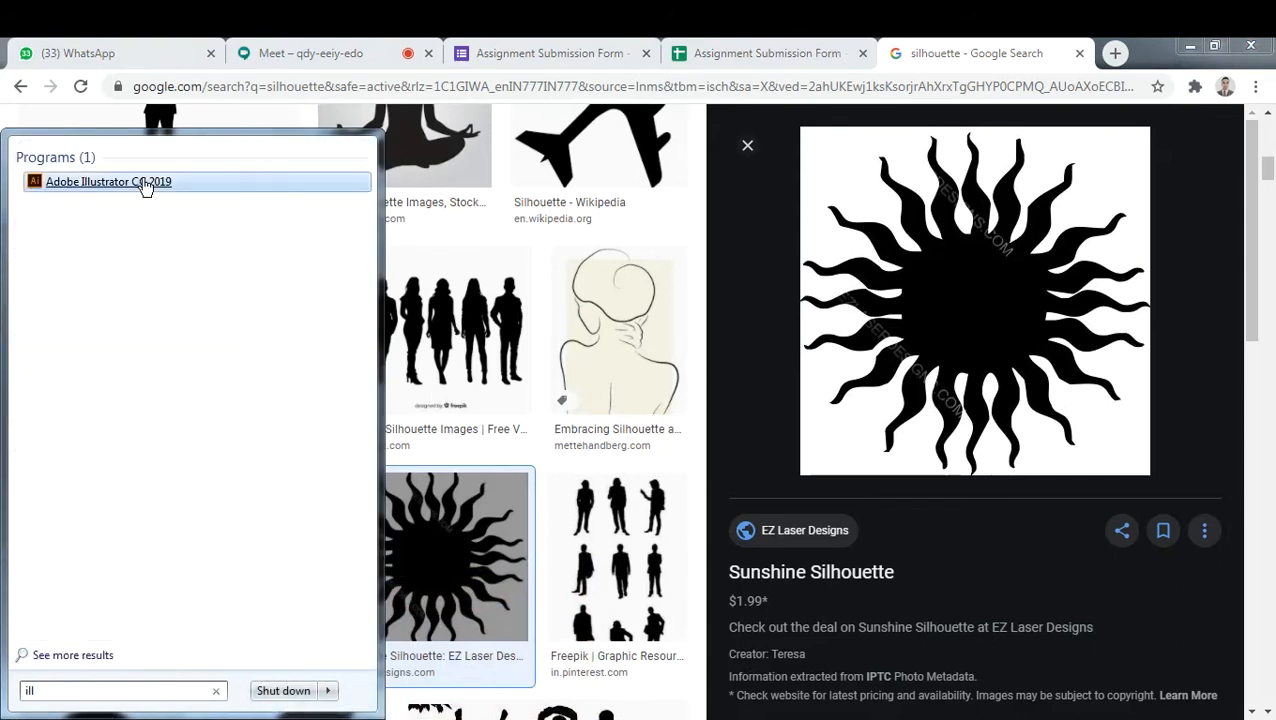
pyautogui.click(142, 183)
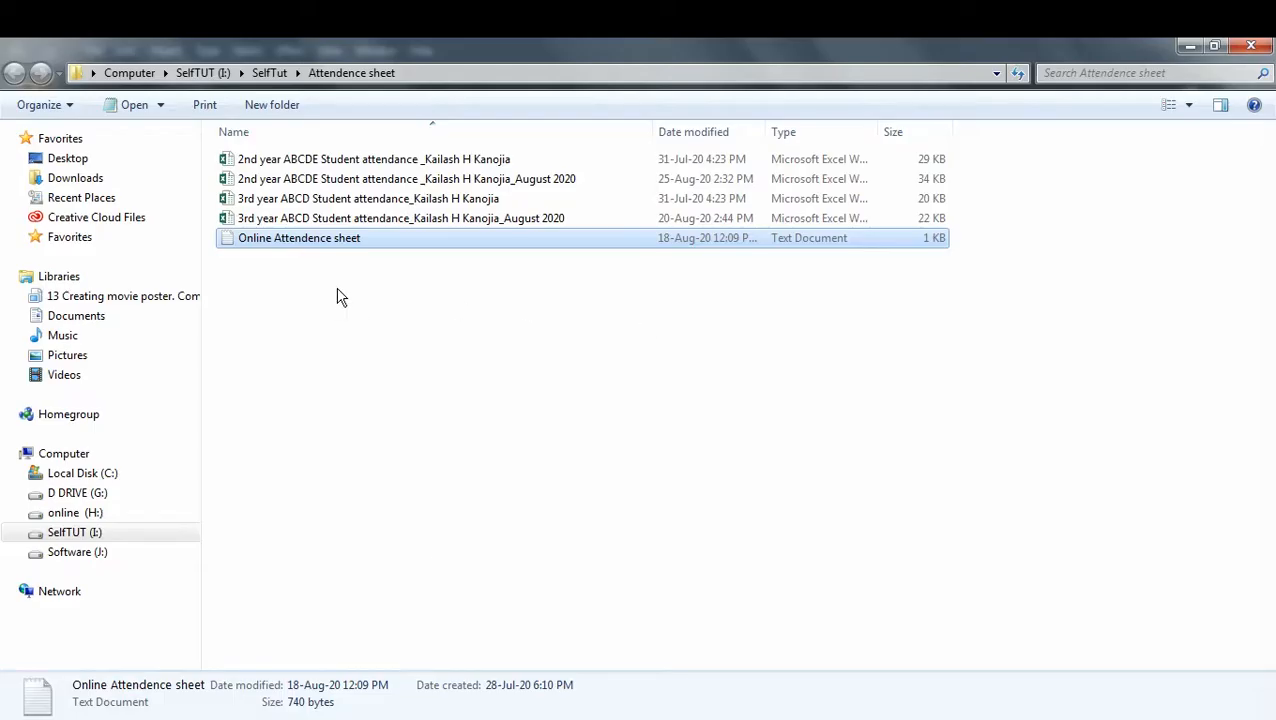
# Return to the browser and save the Sunshine Silhouette image as a JPG in the FX DEMO folder on the SelfTUT (I:) drive.
pyautogui.click(257, 718)
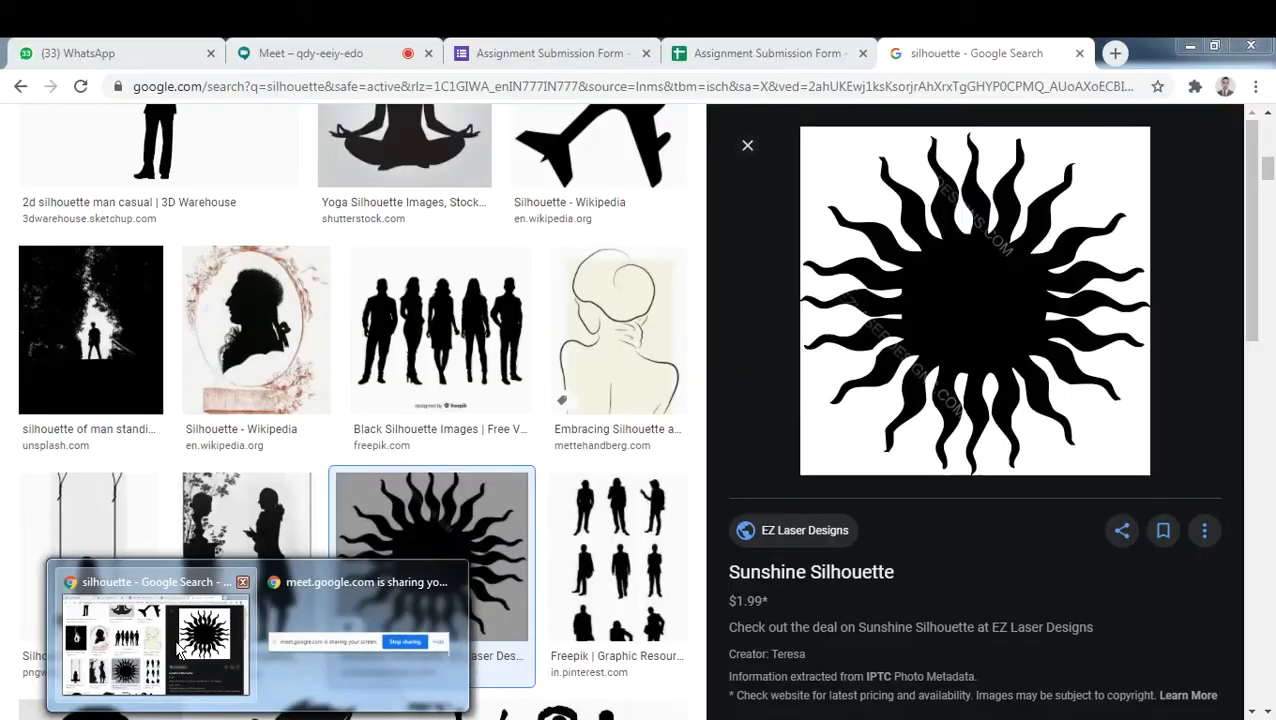
pyautogui.click(155, 640)
pyautogui.rightClick(998, 262)
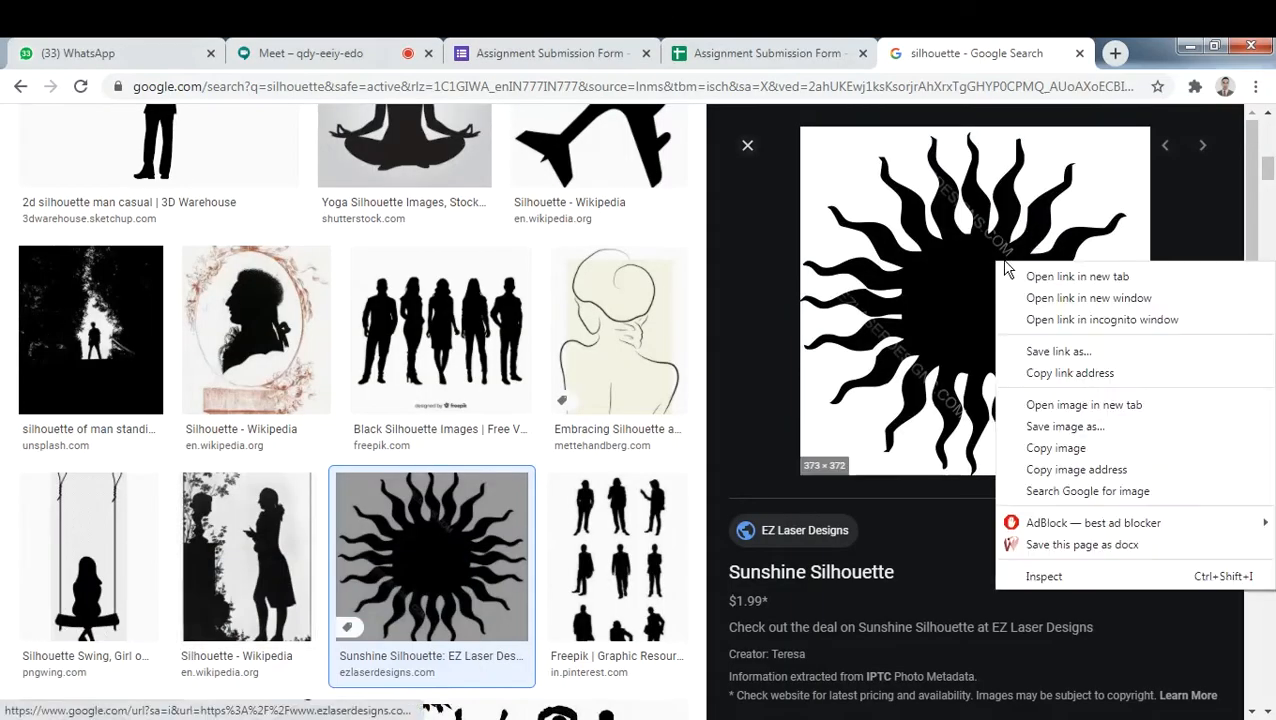
pyautogui.click(1050, 426)
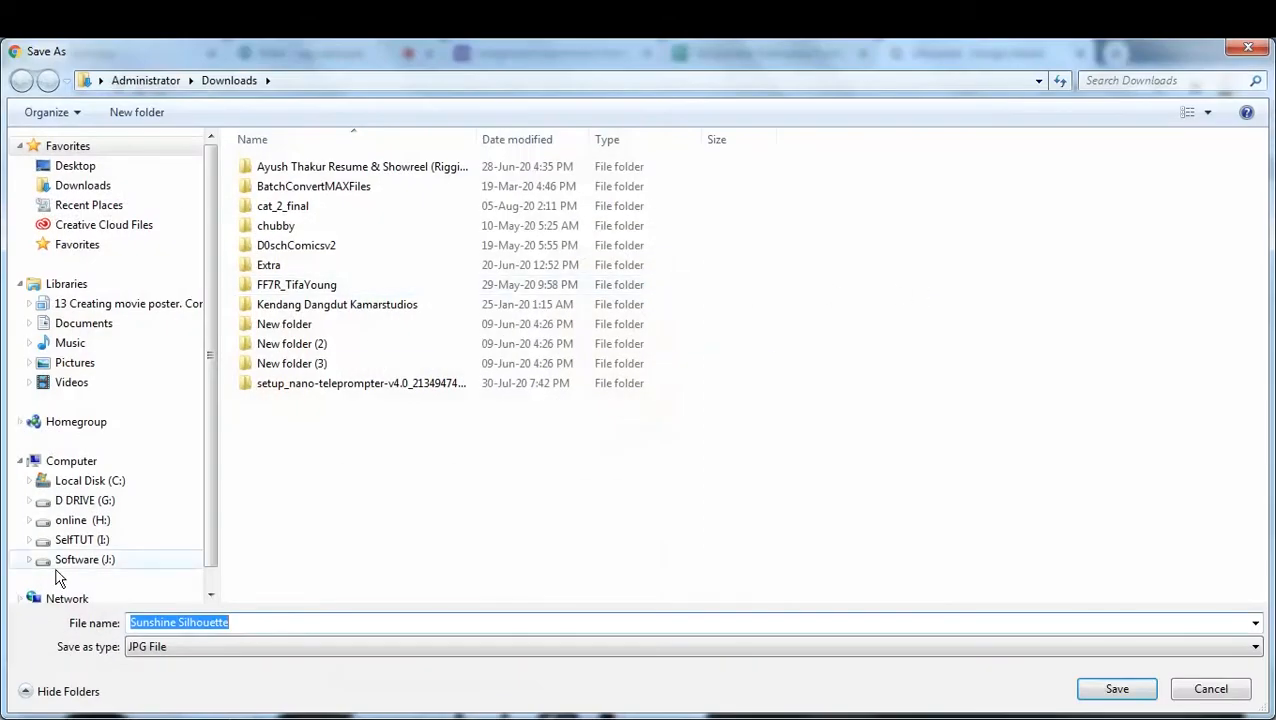
pyautogui.click(90, 523)
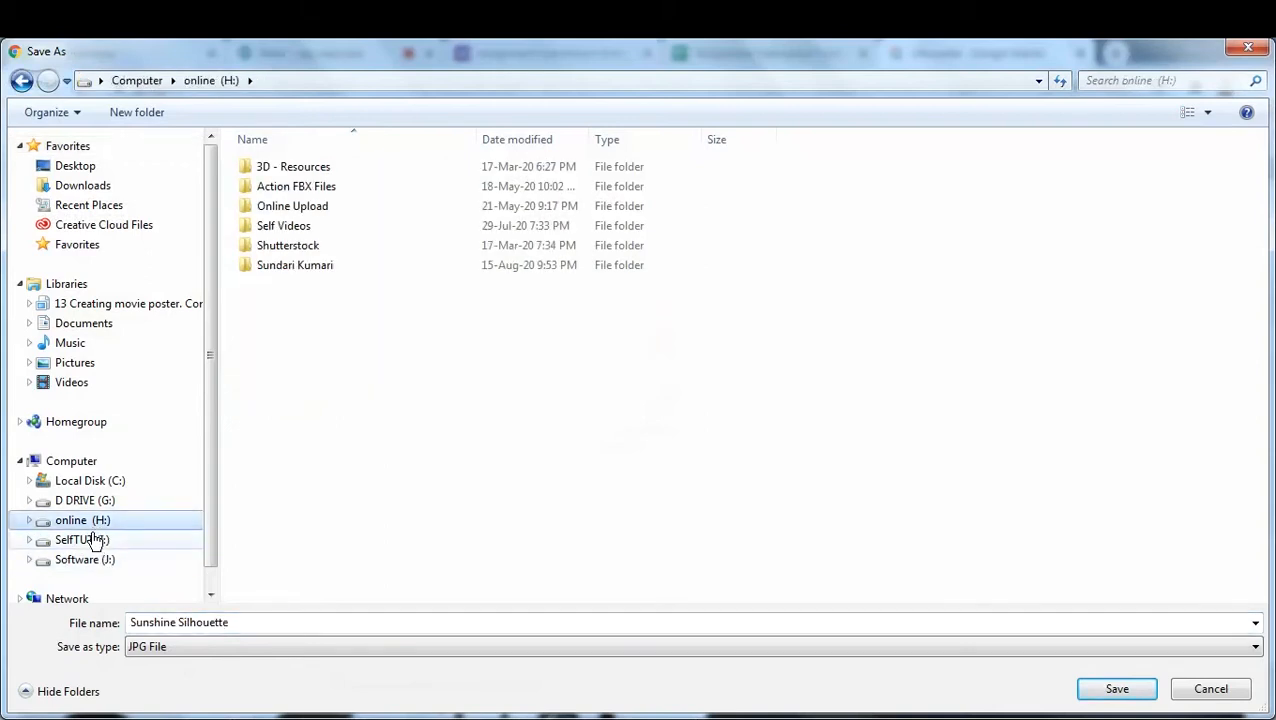
pyautogui.click(95, 541)
pyautogui.doubleClick(314, 170)
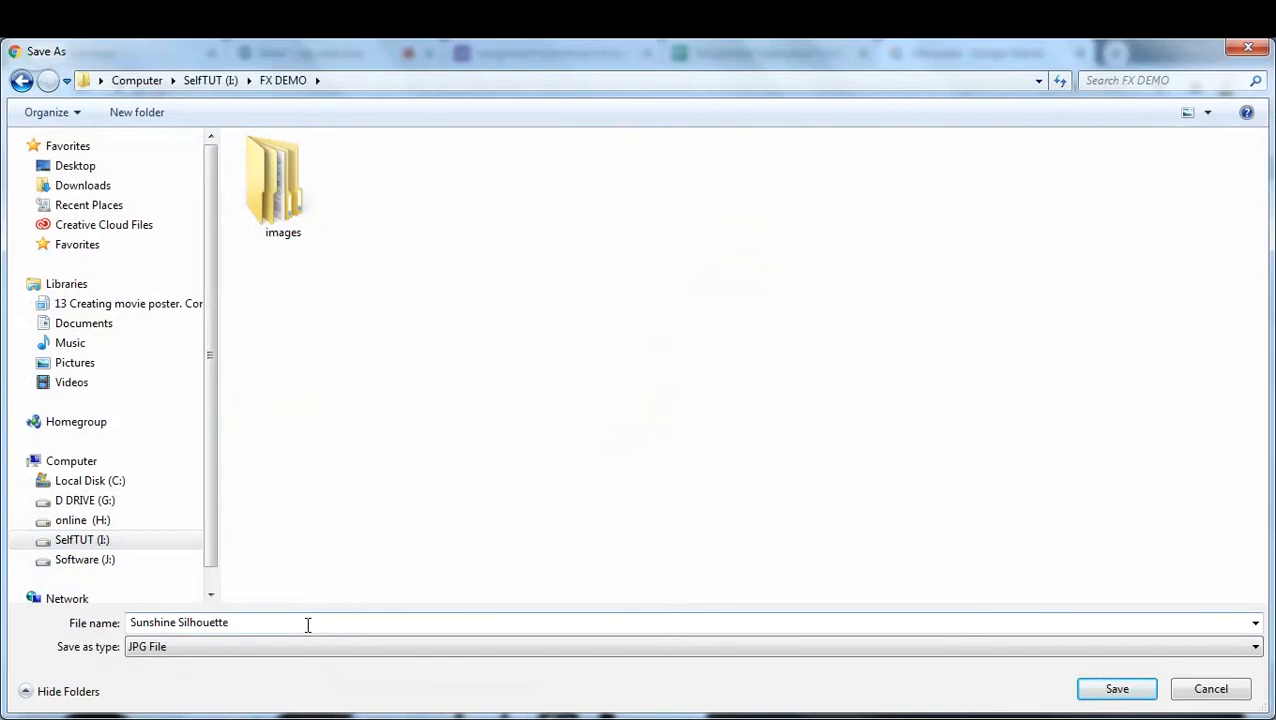
pyautogui.click(1117, 689)
# Locate the downloaded Sunshine Silhouette image in its folder, check it in the photo viewer and open it in Illustrator.
pyautogui.click(197, 695)
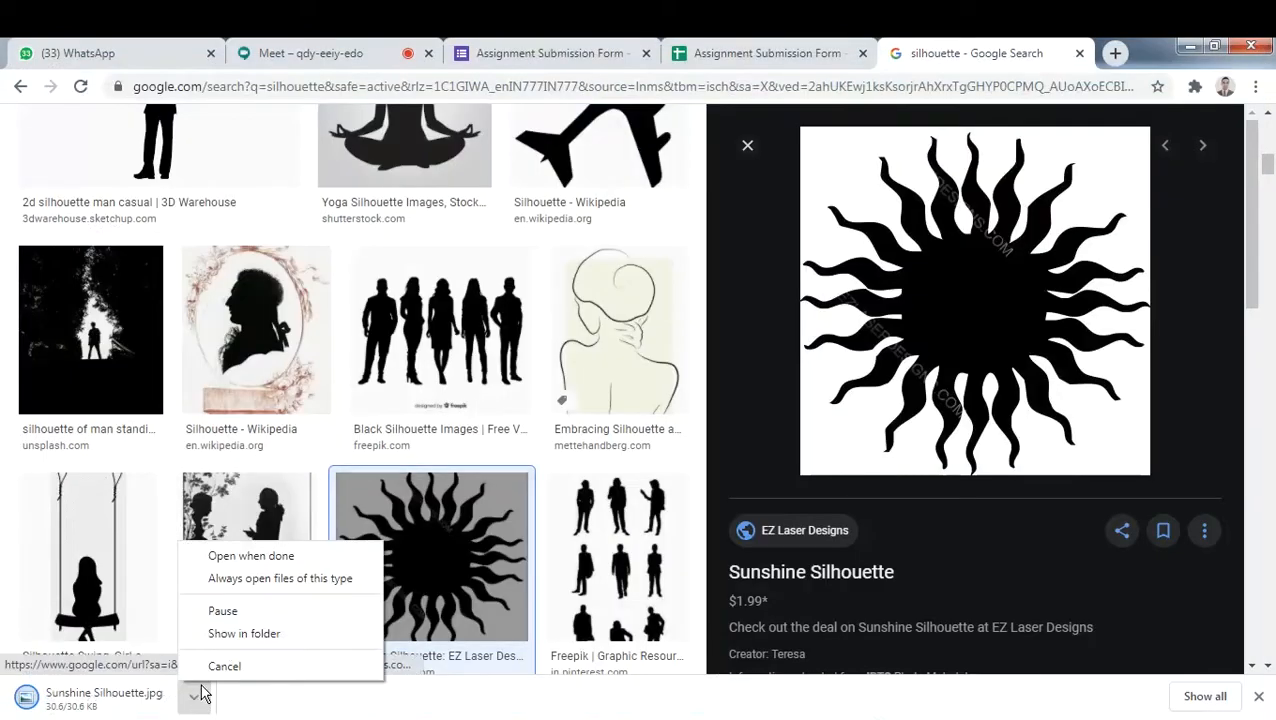
pyautogui.click(240, 633)
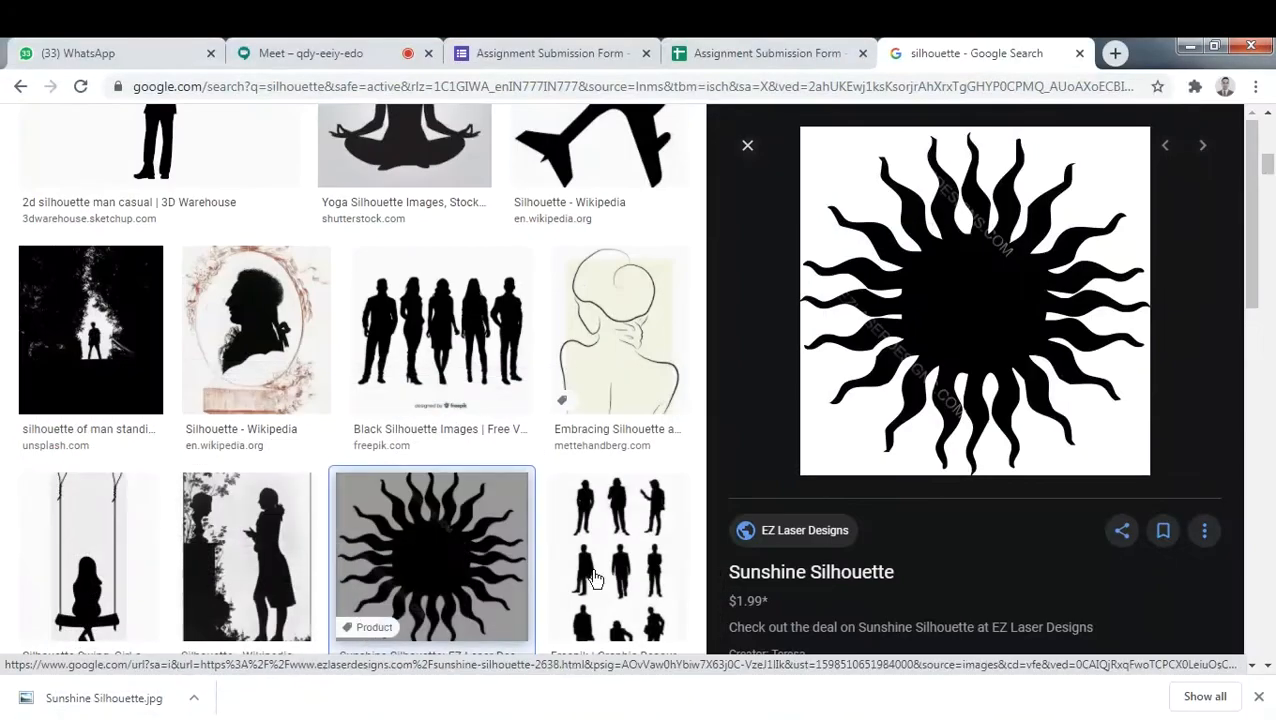
pyautogui.click(196, 700)
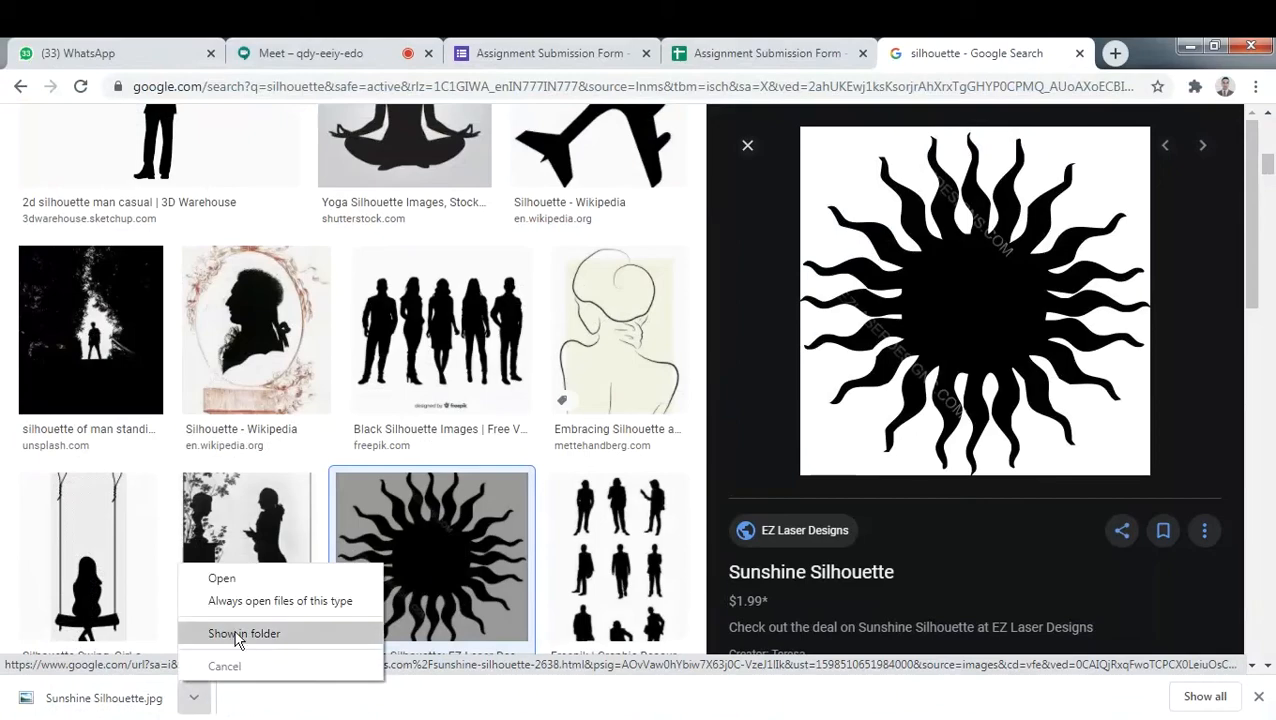
pyautogui.click(240, 639)
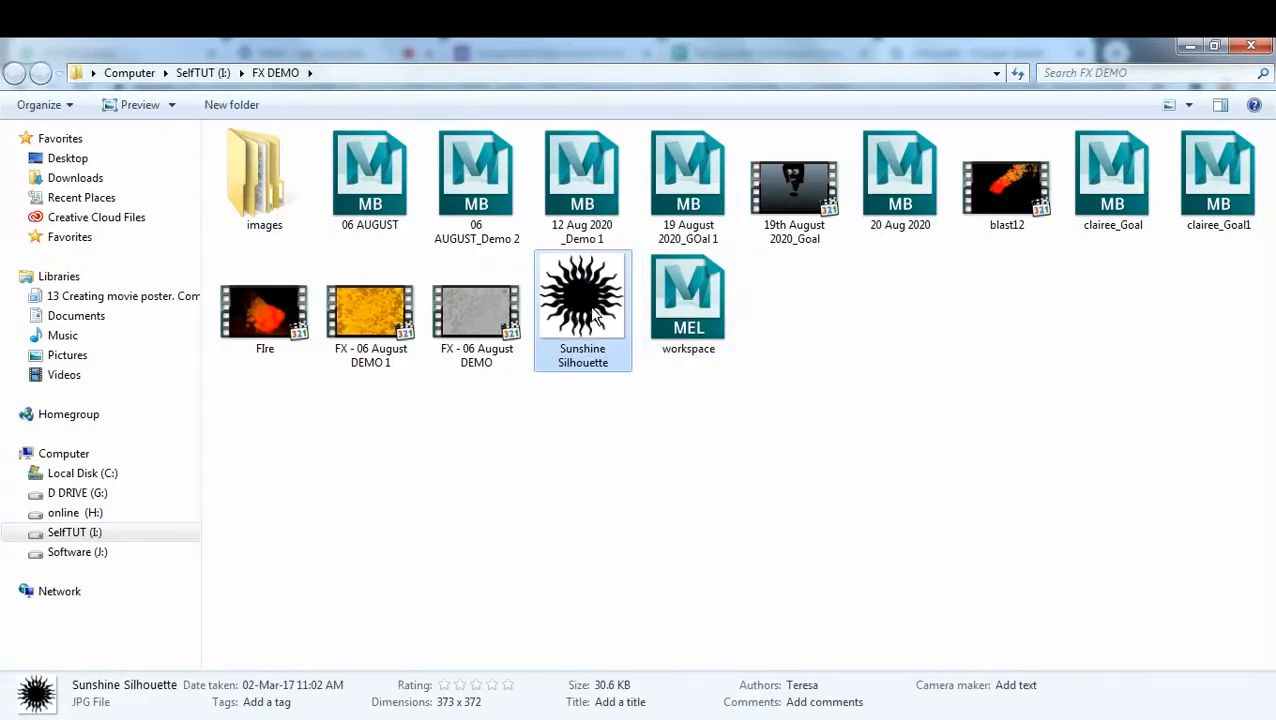
pyautogui.doubleClick(600, 314)
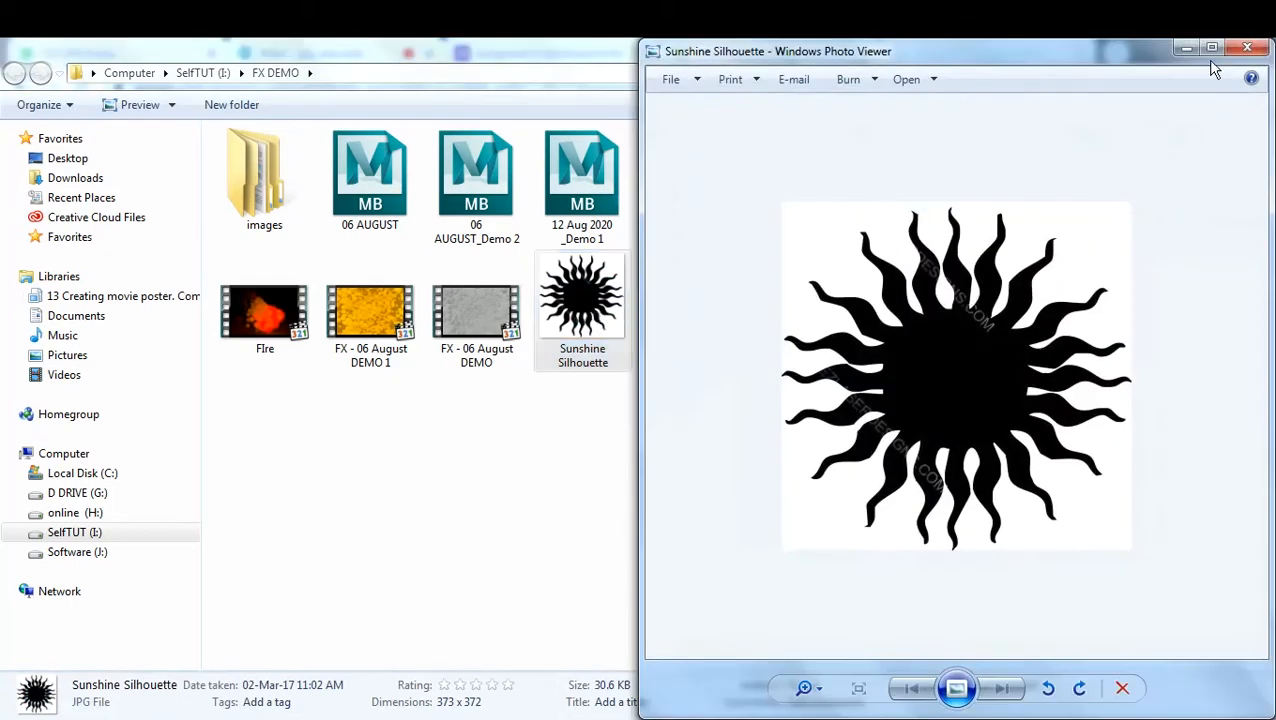
pyautogui.click(1245, 50)
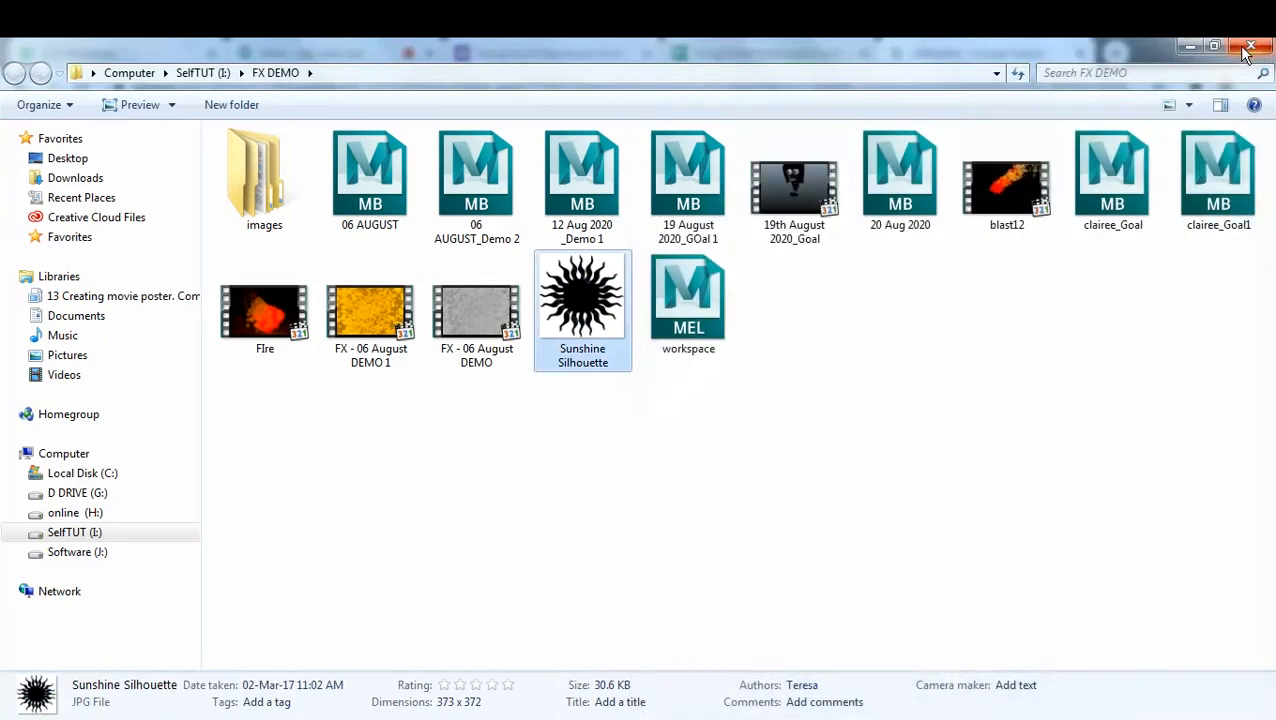
pyautogui.moveTo(562, 322); pyautogui.dragTo(218, 422)
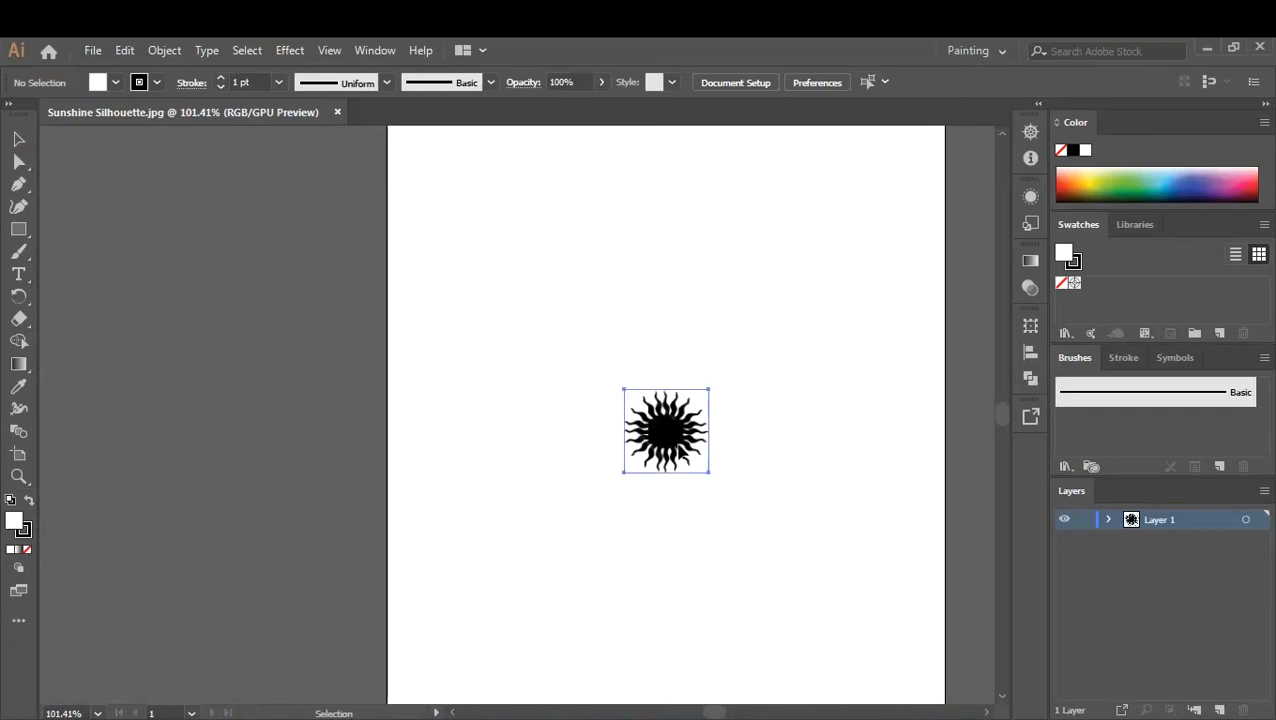
# Trace the sun image with the Silhouettes Image Trace preset.
pyautogui.click(686, 446)
pyautogui.hotkey('ctrl', '=')
pyautogui.hotkey('ctrl', '=')
pyautogui.hotkey('ctrl', '=')
pyautogui.hotkey('ctrl', '=')
pyautogui.hotkey('ctrl', '=')
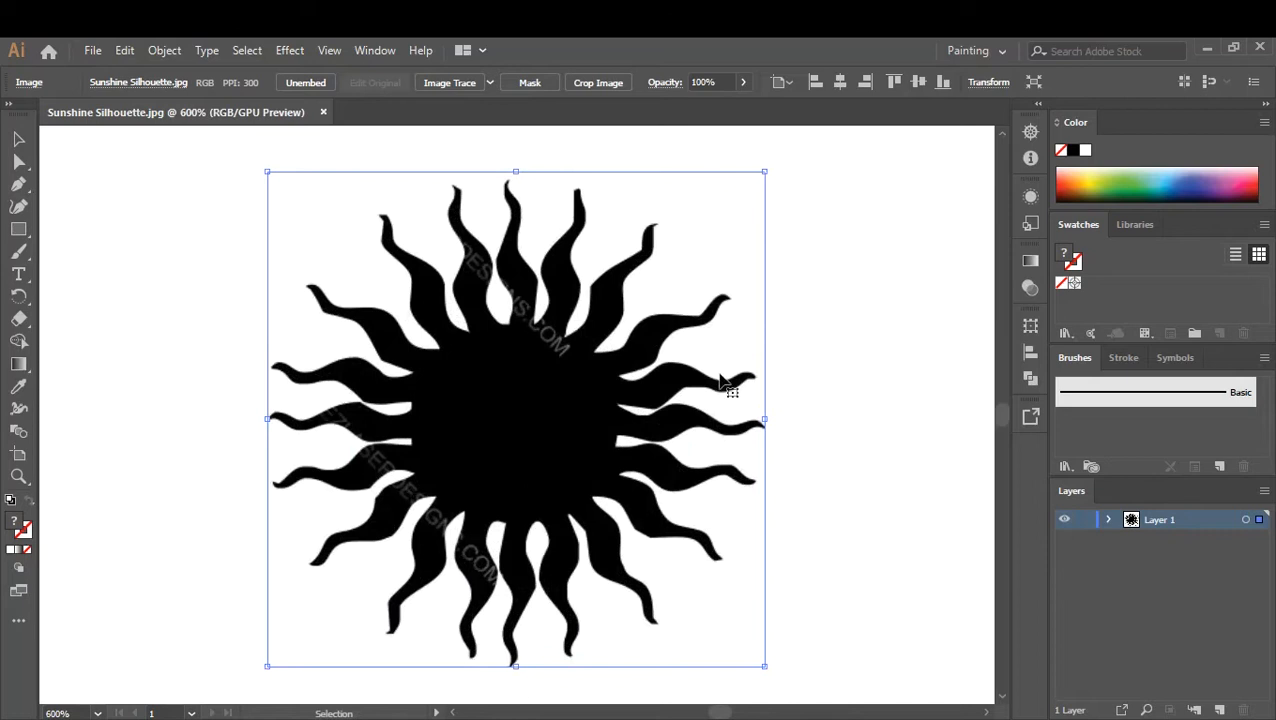
pyautogui.click(489, 83)
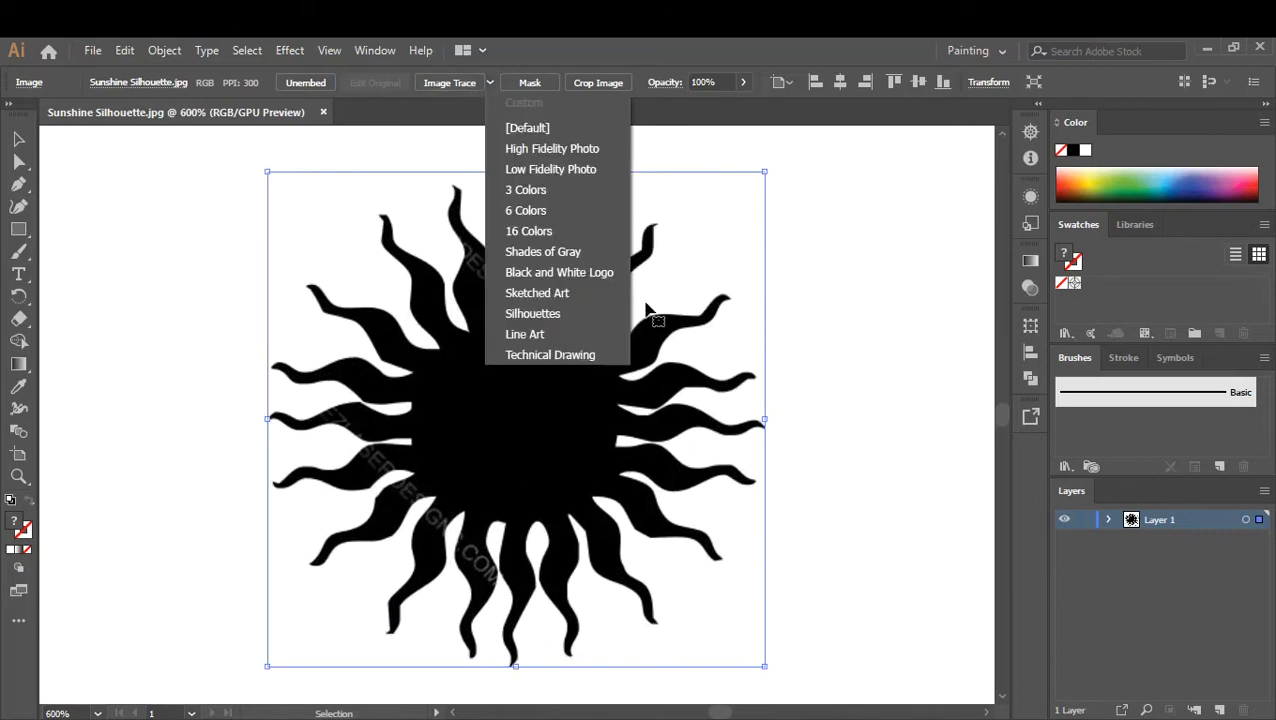
pyautogui.click(581, 318)
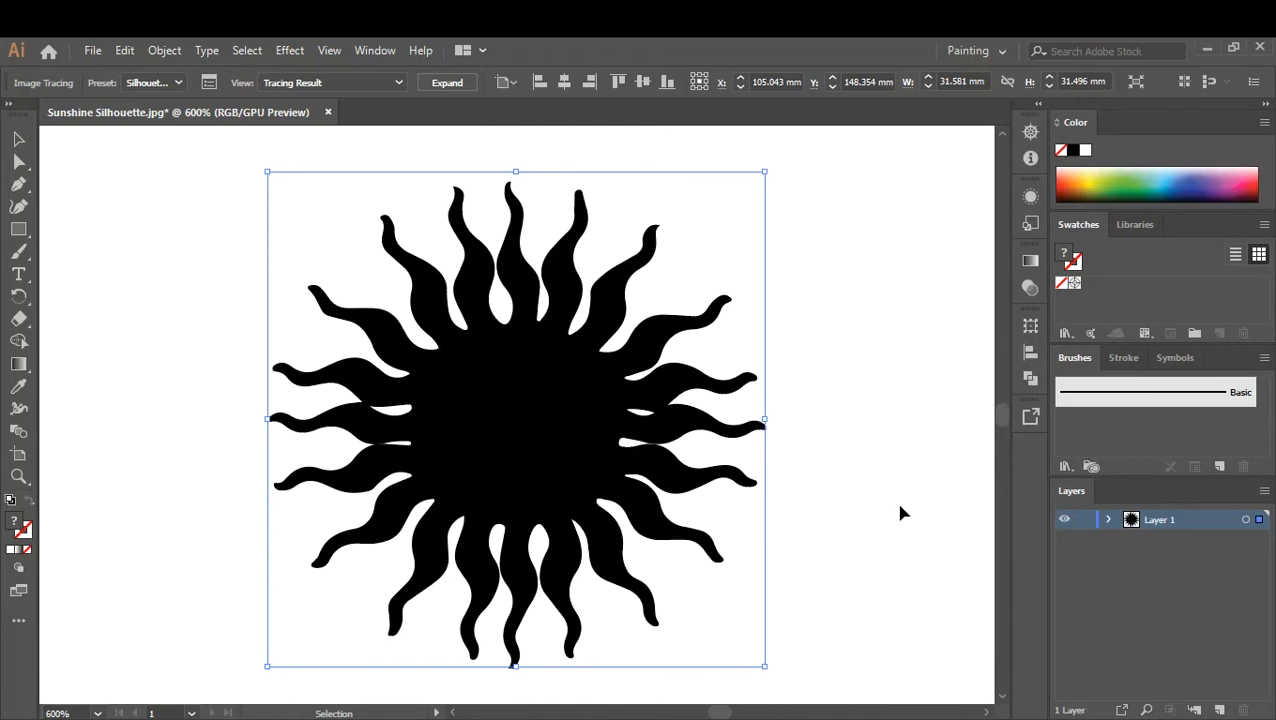
# Examine the edges of the traced sun and its rays at high magnification.
pyautogui.press('z')
pyautogui.moveTo(356, 211); pyautogui.dragTo(781, 552)
pyautogui.moveTo(470, 293); pyautogui.dragTo(912, 648)
pyautogui.moveTo(676, 309); pyautogui.dragTo(936, 632)
pyautogui.moveTo(636, 349); pyautogui.dragTo(903, 667)
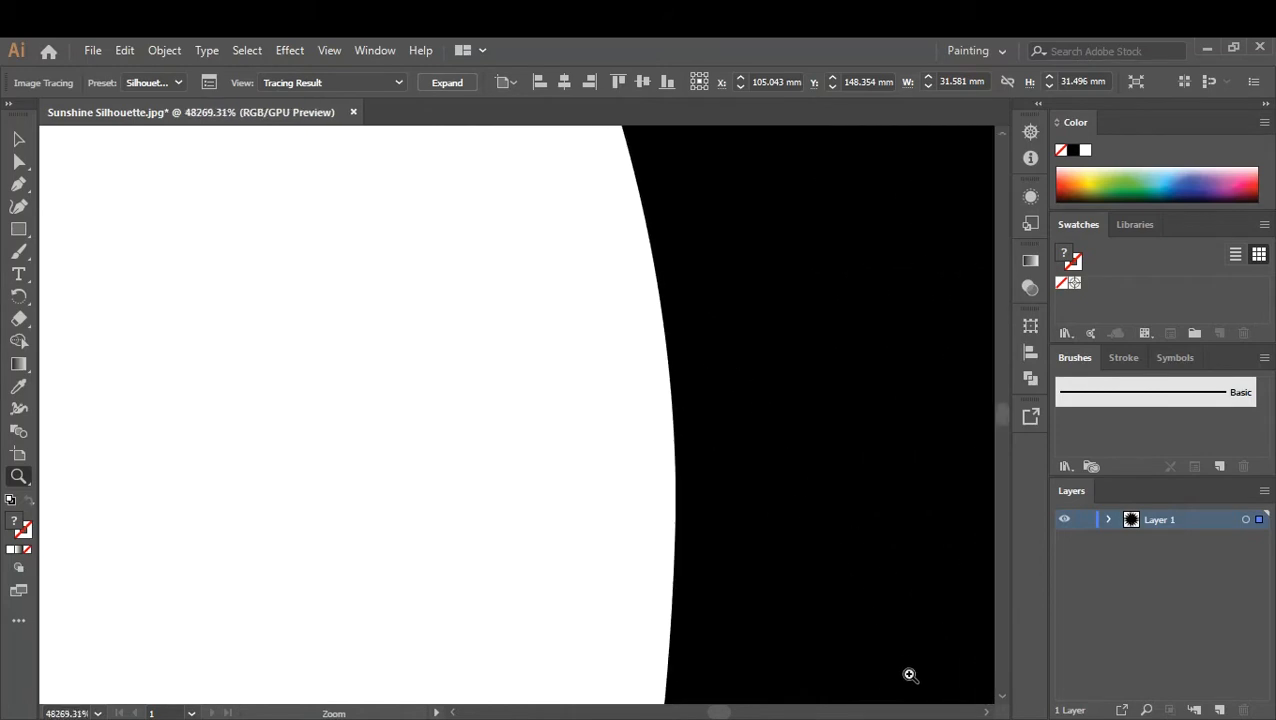
pyautogui.moveTo(716, 445); pyautogui.dragTo(589, 322)
pyautogui.moveTo(785, 437); pyautogui.dragTo(703, 404)
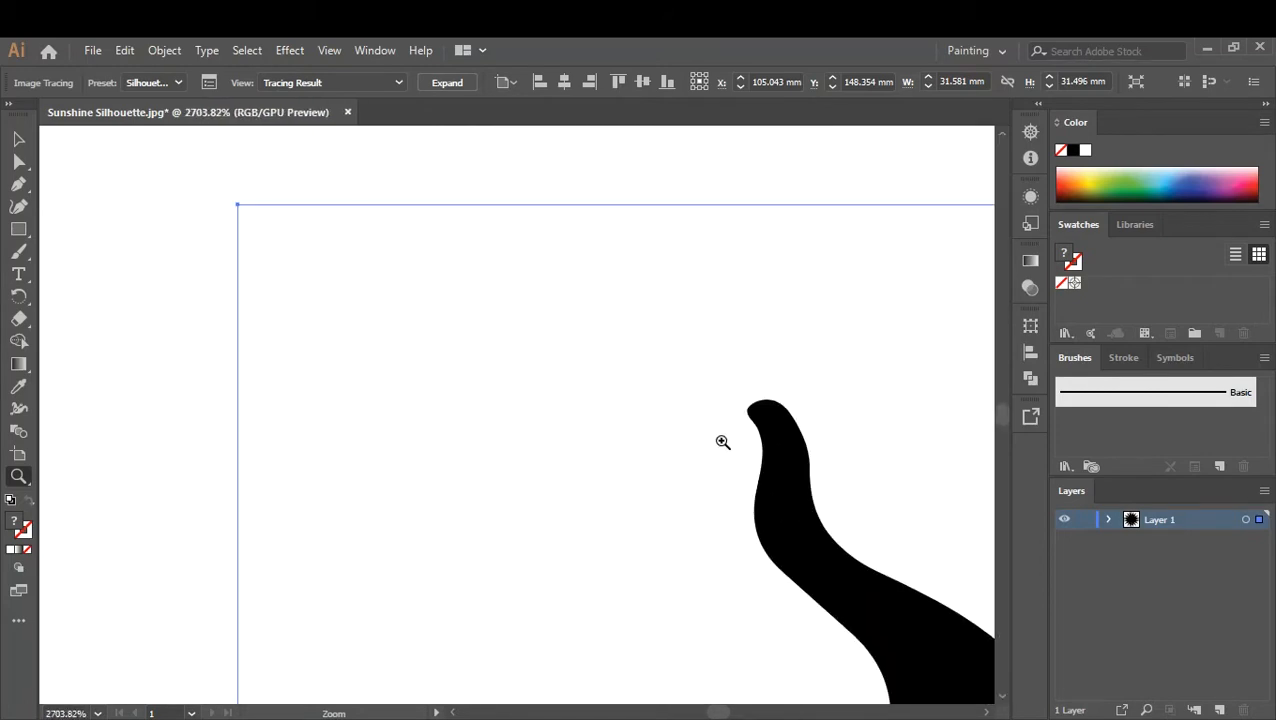
pyautogui.moveTo(743, 476); pyautogui.dragTo(609, 325)
pyautogui.hotkey('ctrl', '0')
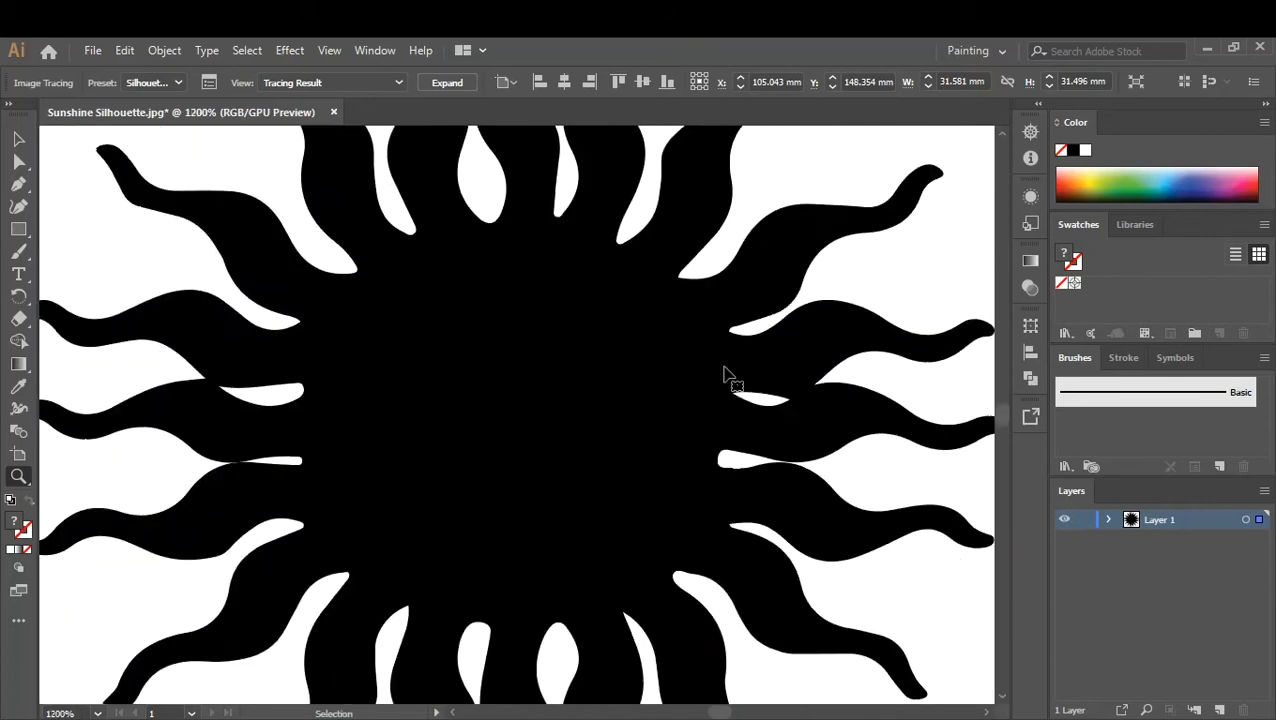
# Expand the sun tracing into editable vector paths and deselect it.
pyautogui.click(447, 83)
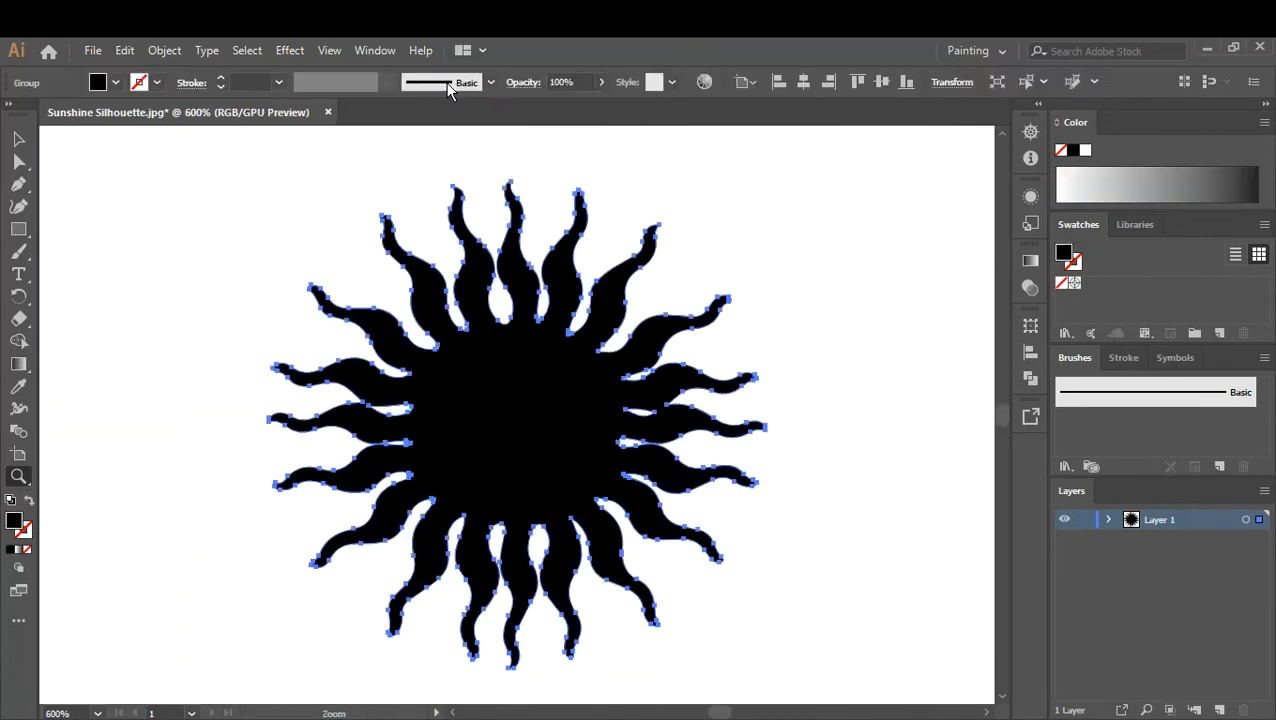
pyautogui.click(19, 140)
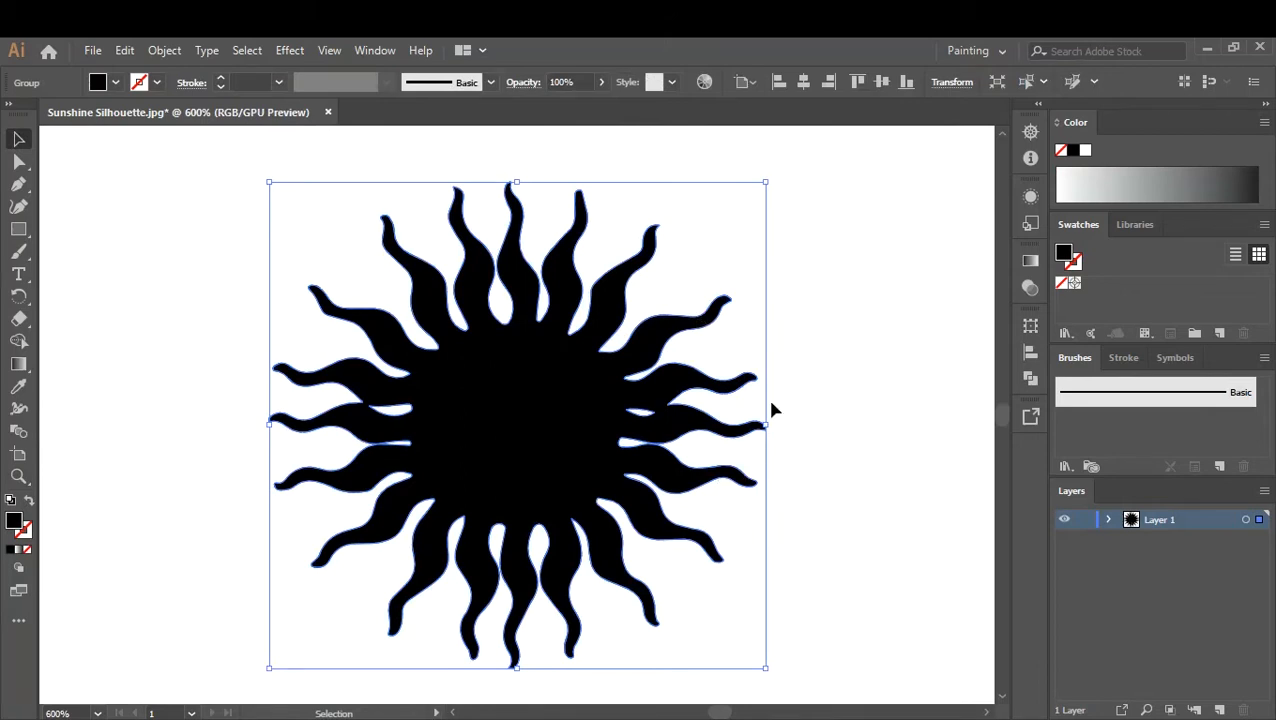
pyautogui.click(852, 380)
# Enlarge the vector sun about its centre until it spans roughly two thirds of the artboard's width.
pyautogui.click(568, 369)
pyautogui.press('a')
pyautogui.hotkey('ctrl', '1')
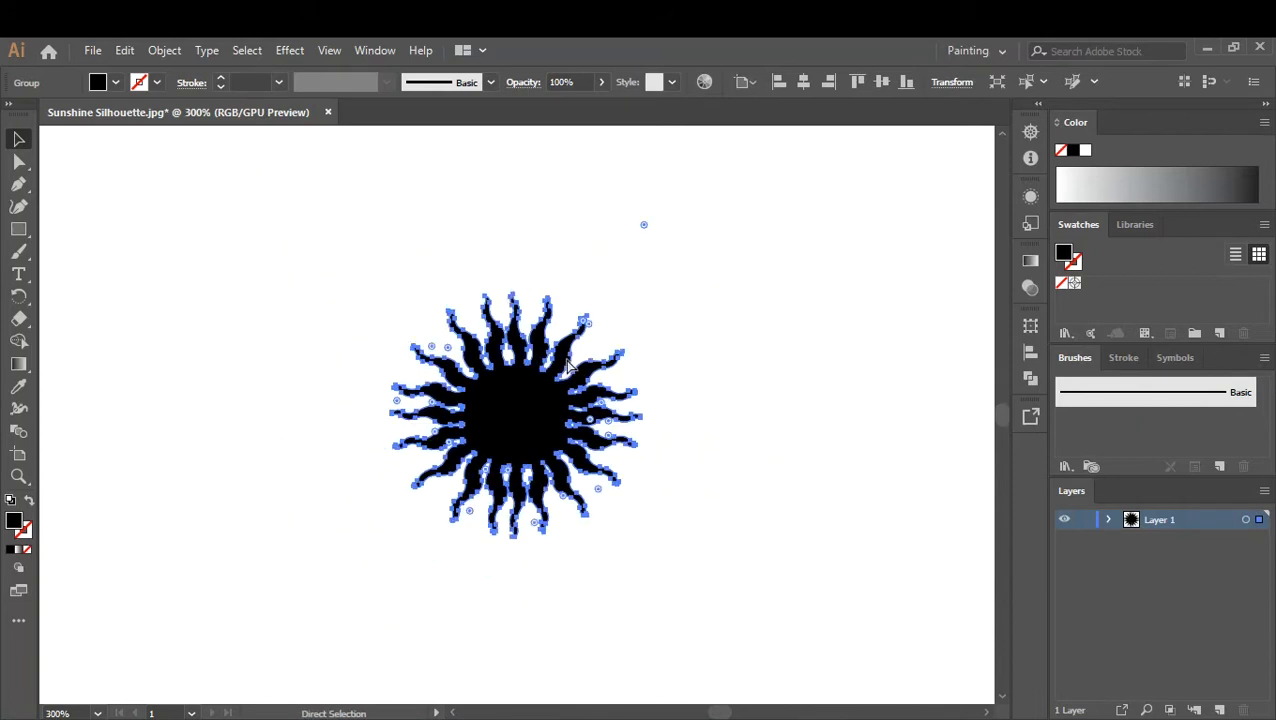
pyautogui.press('v')
pyautogui.keyDown('alt'); pyautogui.moveTo(558, 372); pyautogui.dragTo(760, 244); pyautogui.keyUp('alt')
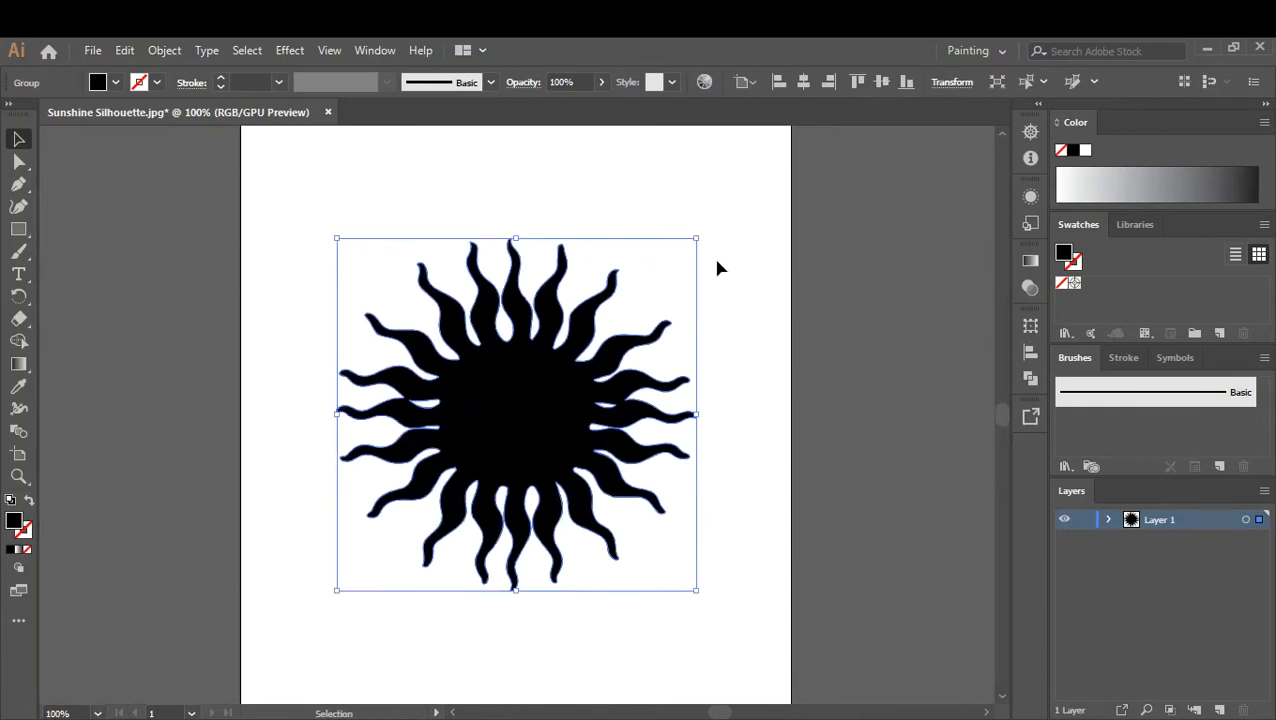
pyautogui.click(728, 283)
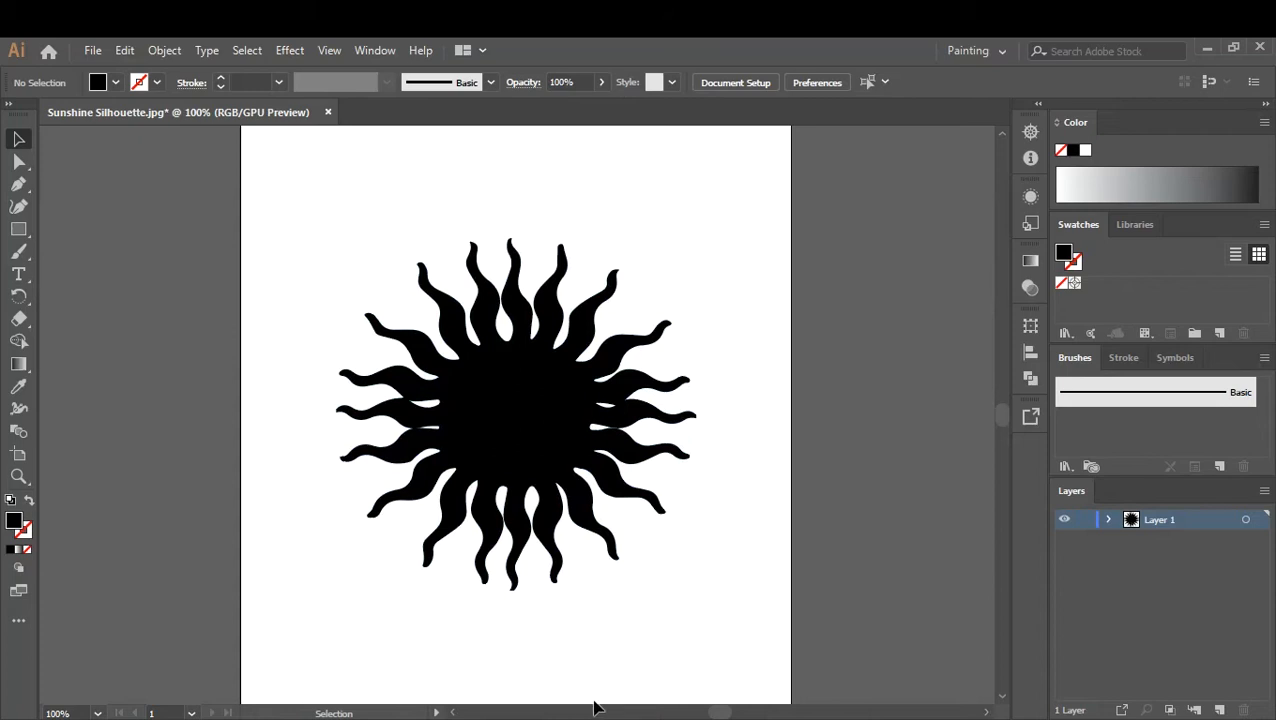
pyautogui.click(572, 474)
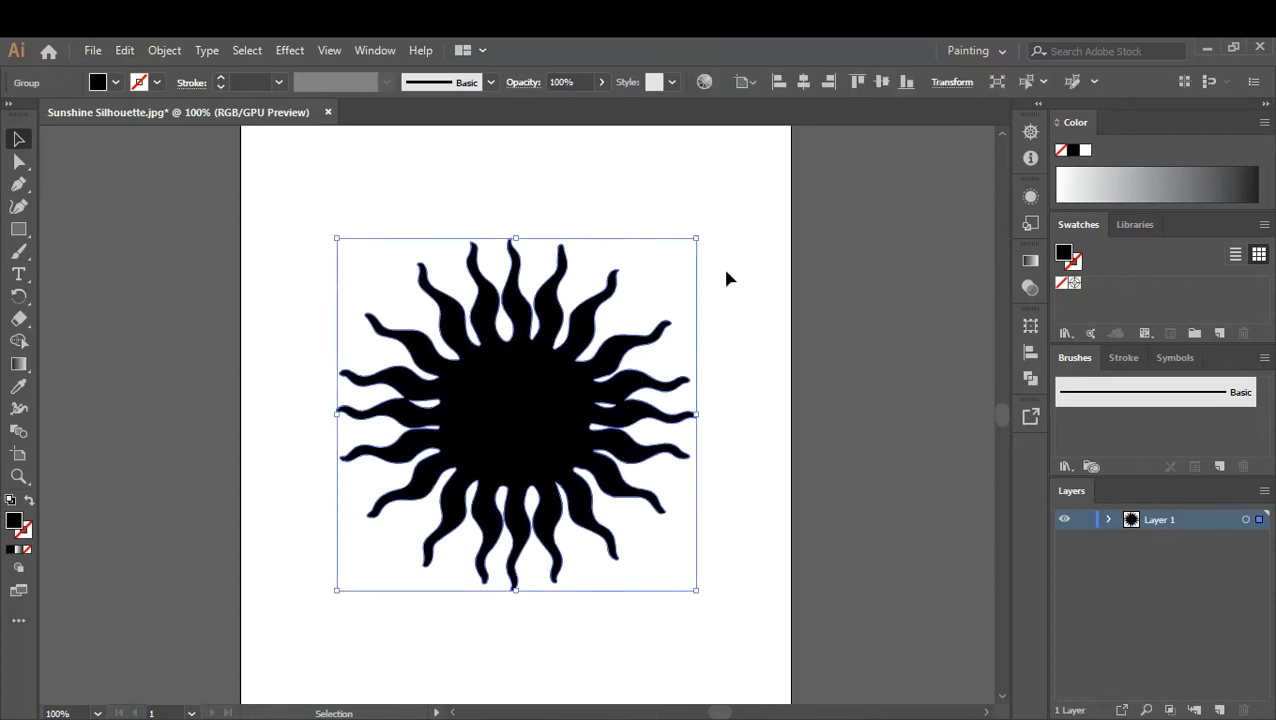
pyautogui.click(792, 199)
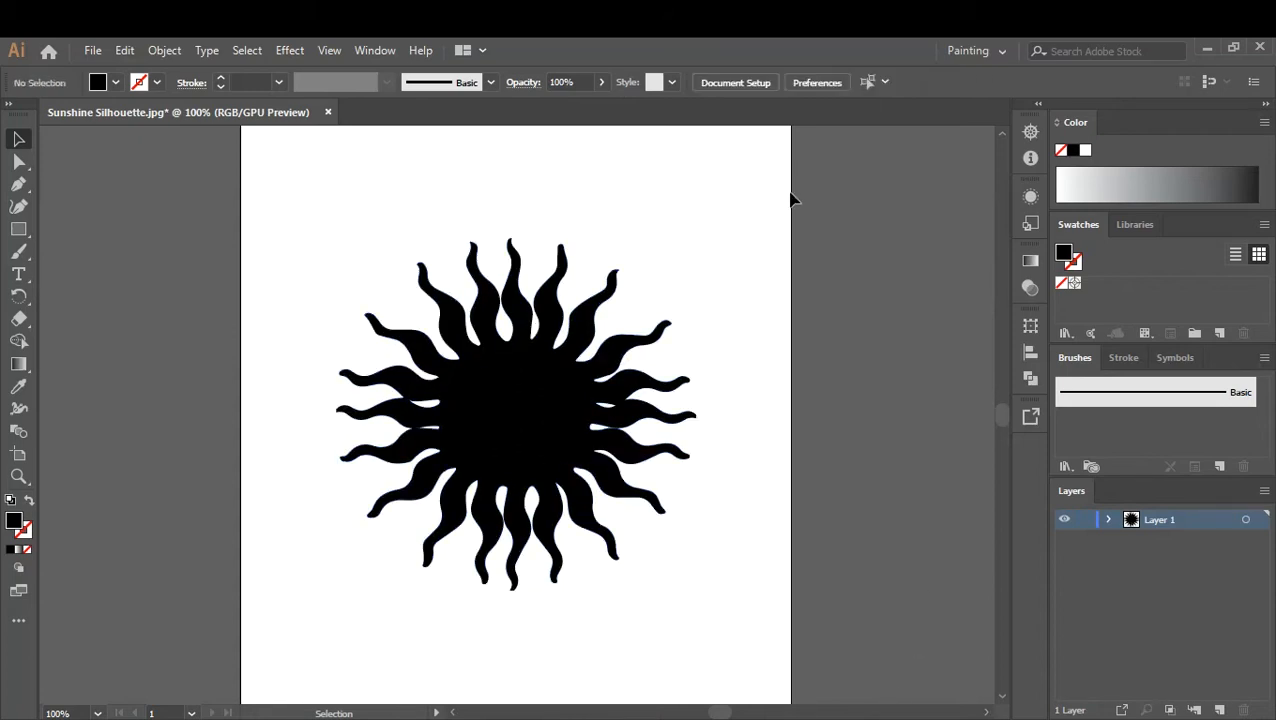
# Resize the artboard to 150 mm wide by 150 mm high and leave artboard editing.
pyautogui.click(734, 84)
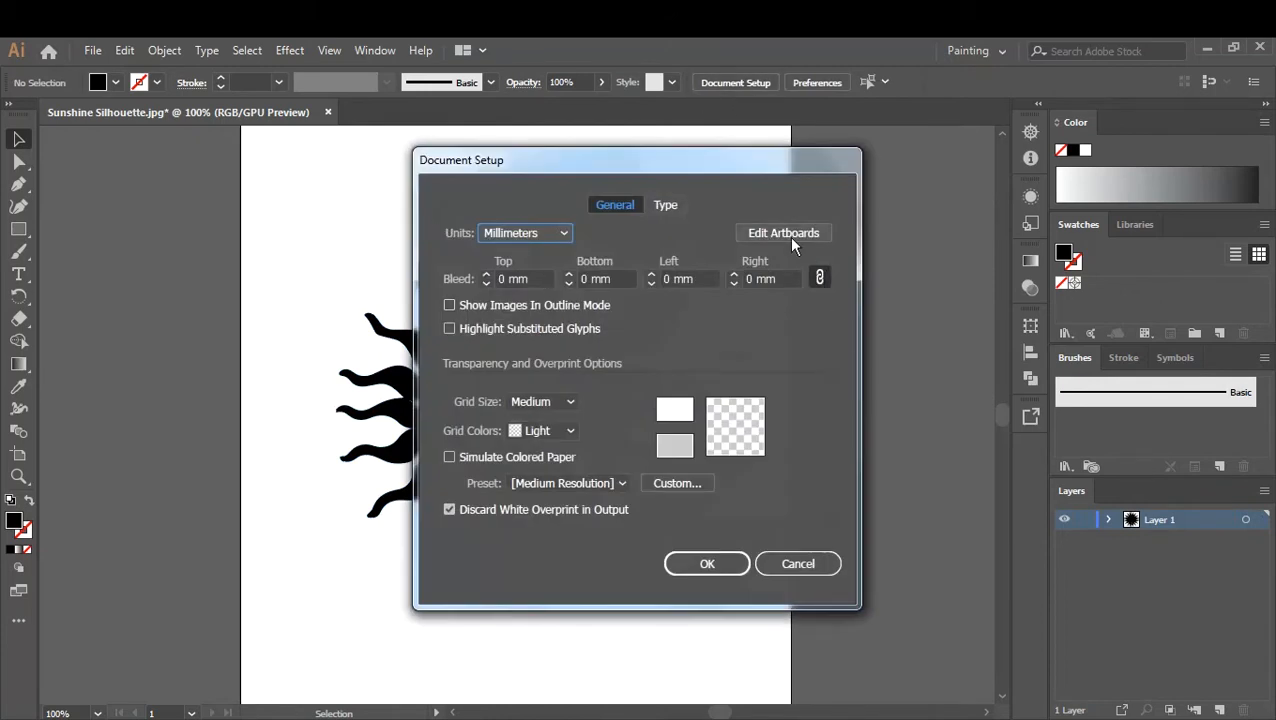
pyautogui.click(789, 236)
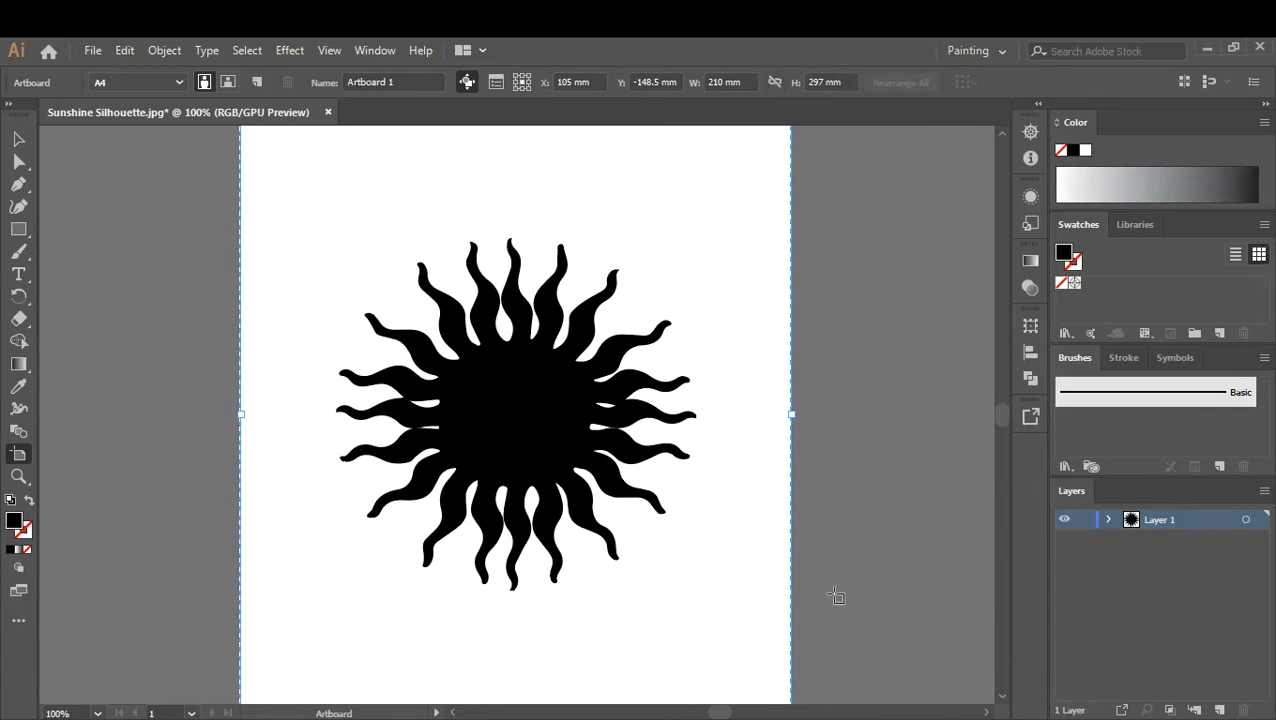
pyautogui.click(754, 82)
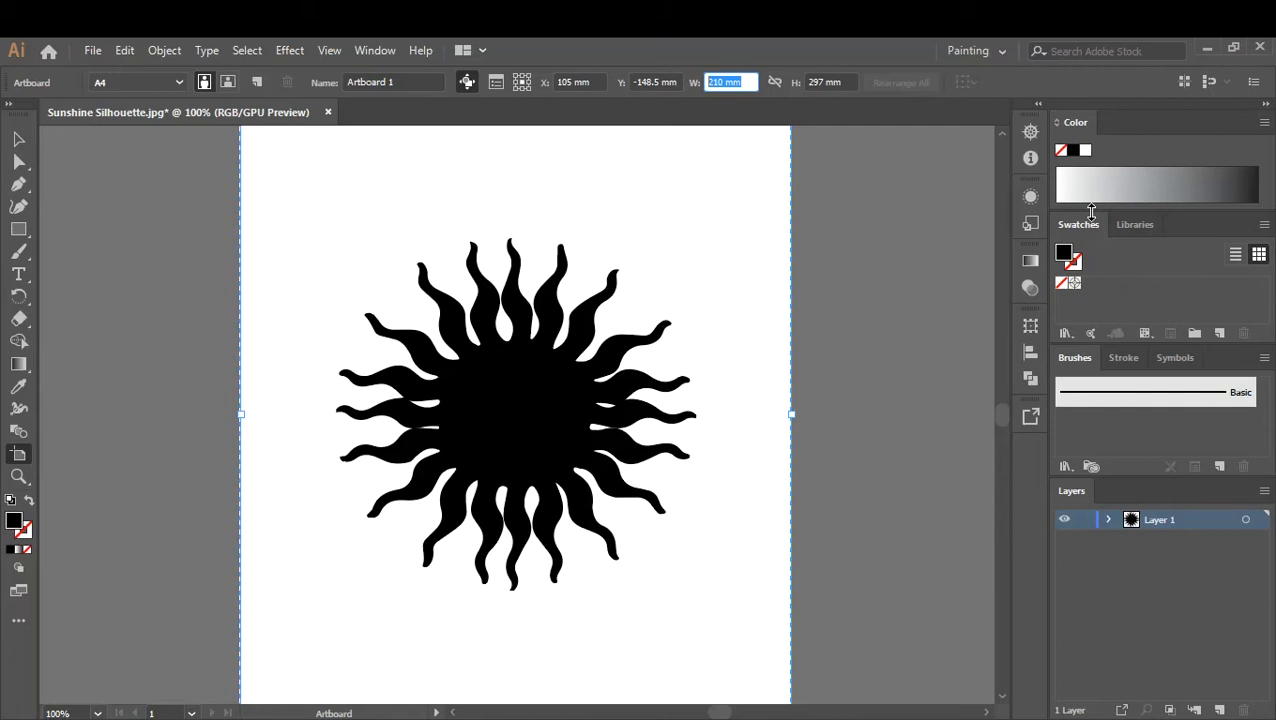
pyautogui.write('150')
pyautogui.press('Return')
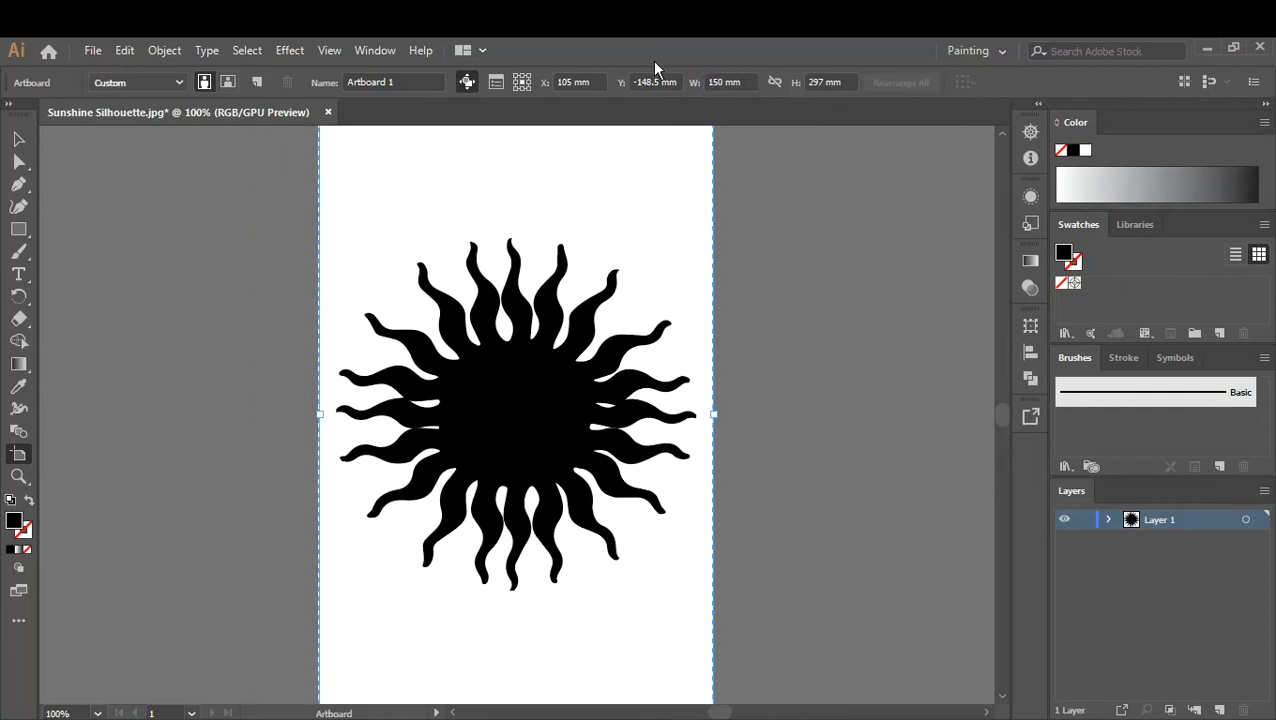
pyautogui.click(845, 81)
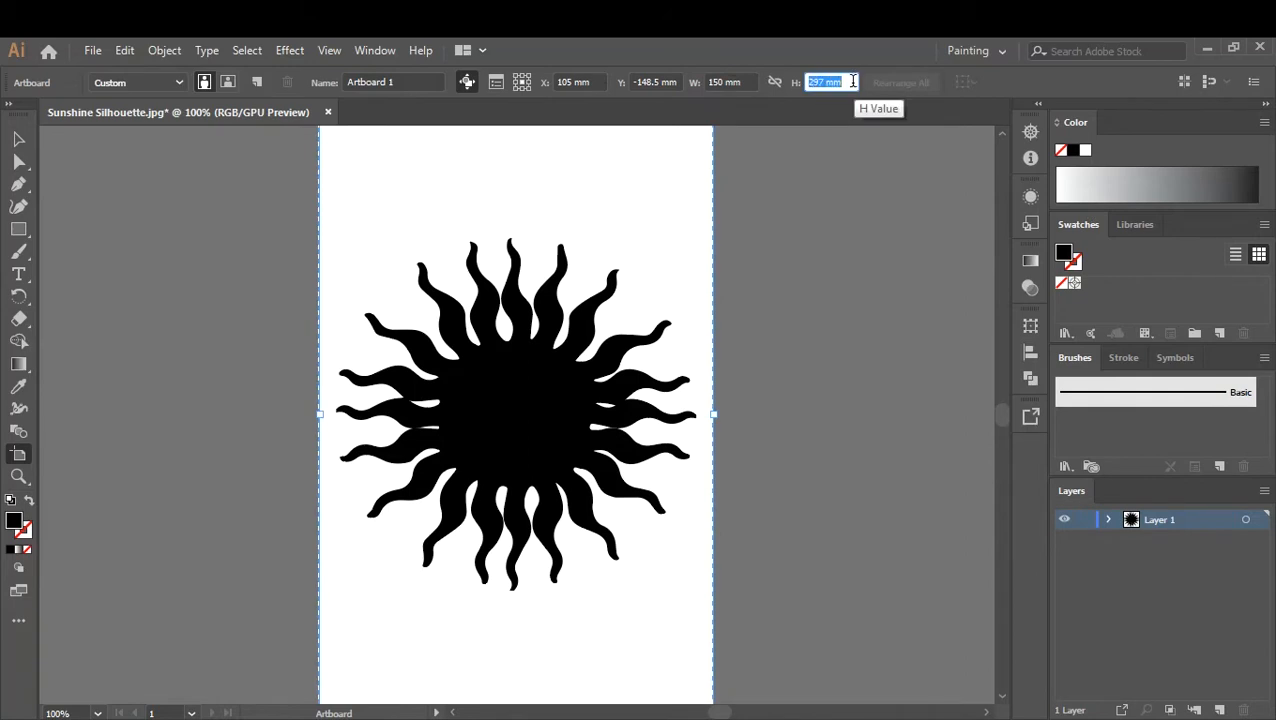
pyautogui.write('150')
pyautogui.press('Return')
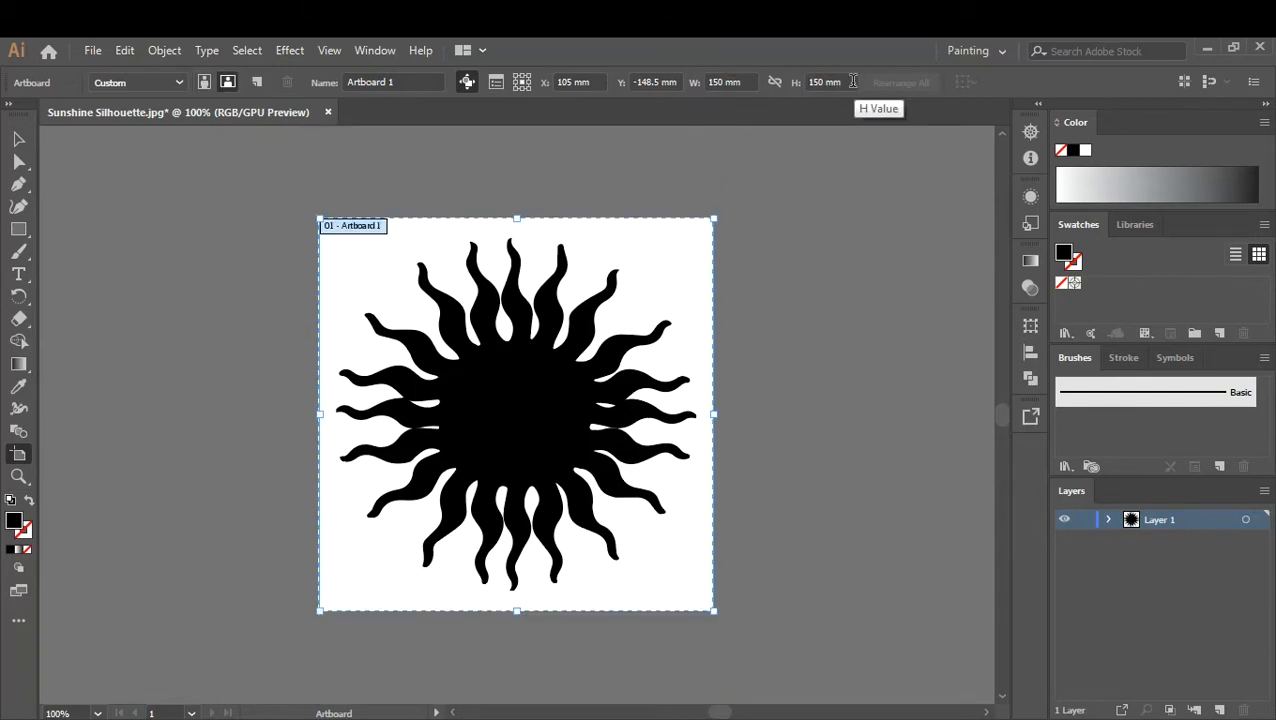
pyautogui.click(18, 139)
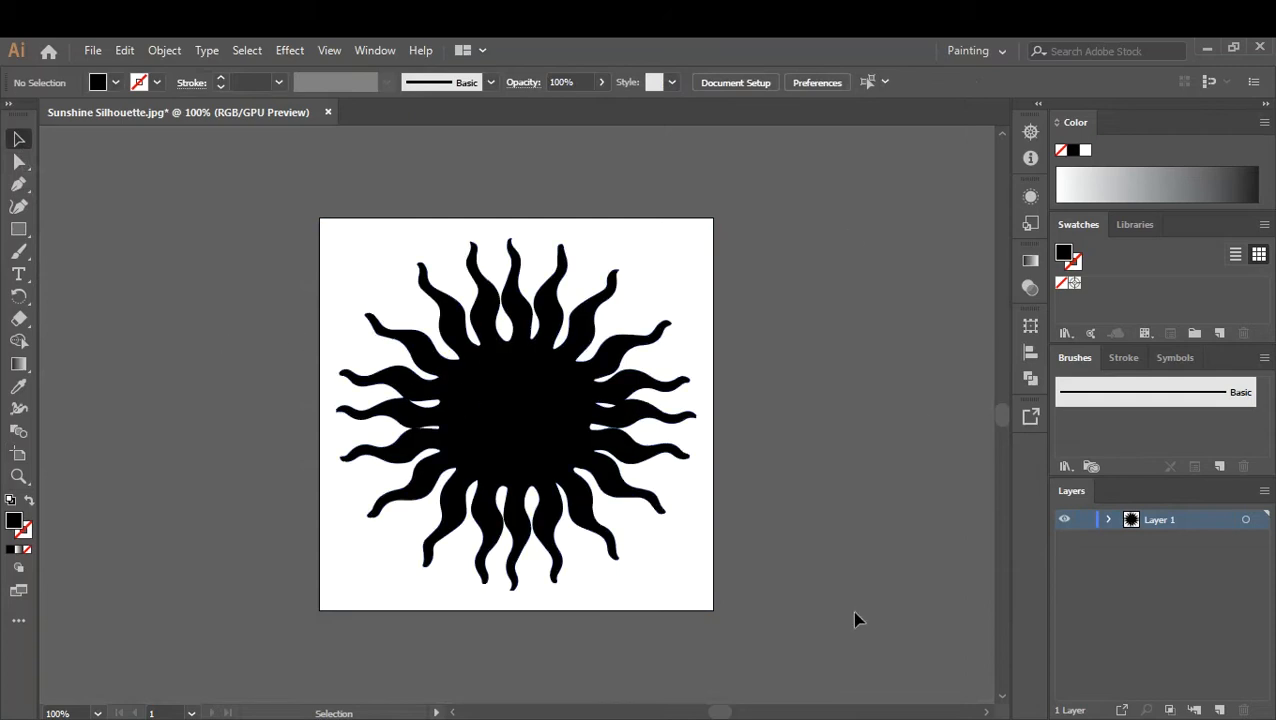
# Save the document as the Adobe Illustrator file Sunshine Silhouette in the FX DEMO folder, using the Illustrator CC version.
pyautogui.click(92, 48)
pyautogui.click(131, 203)
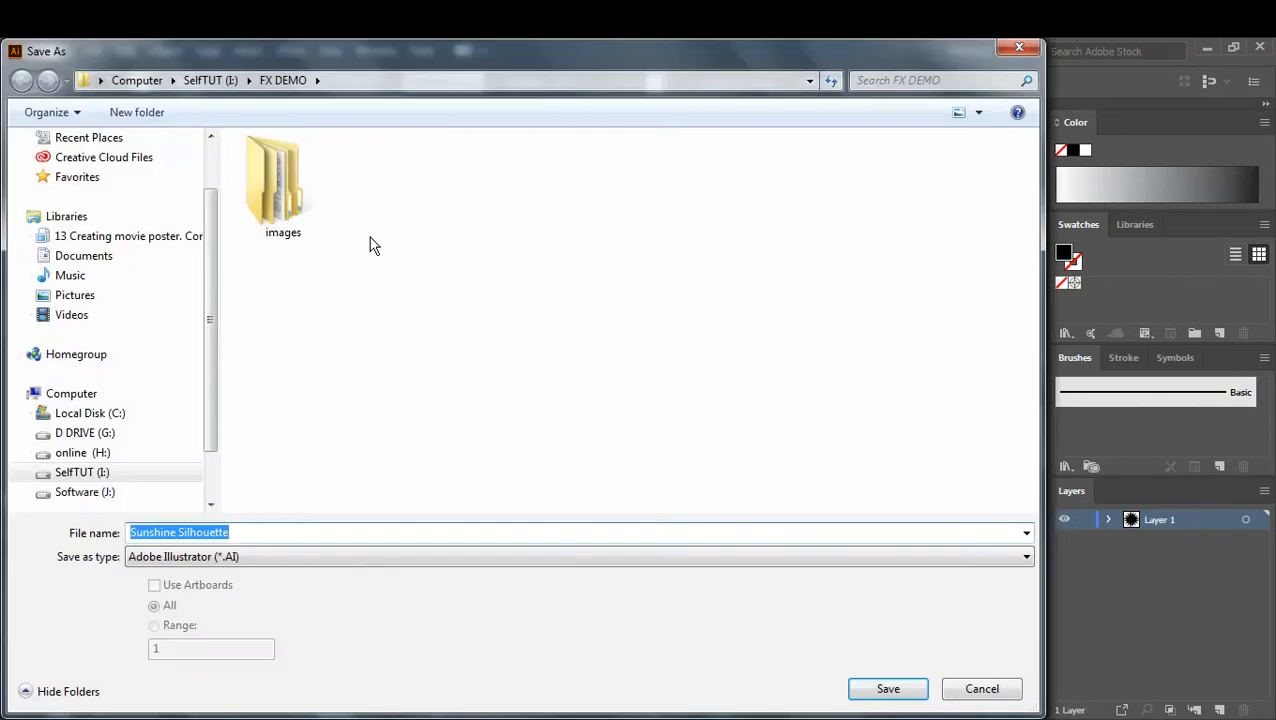
pyautogui.click(882, 692)
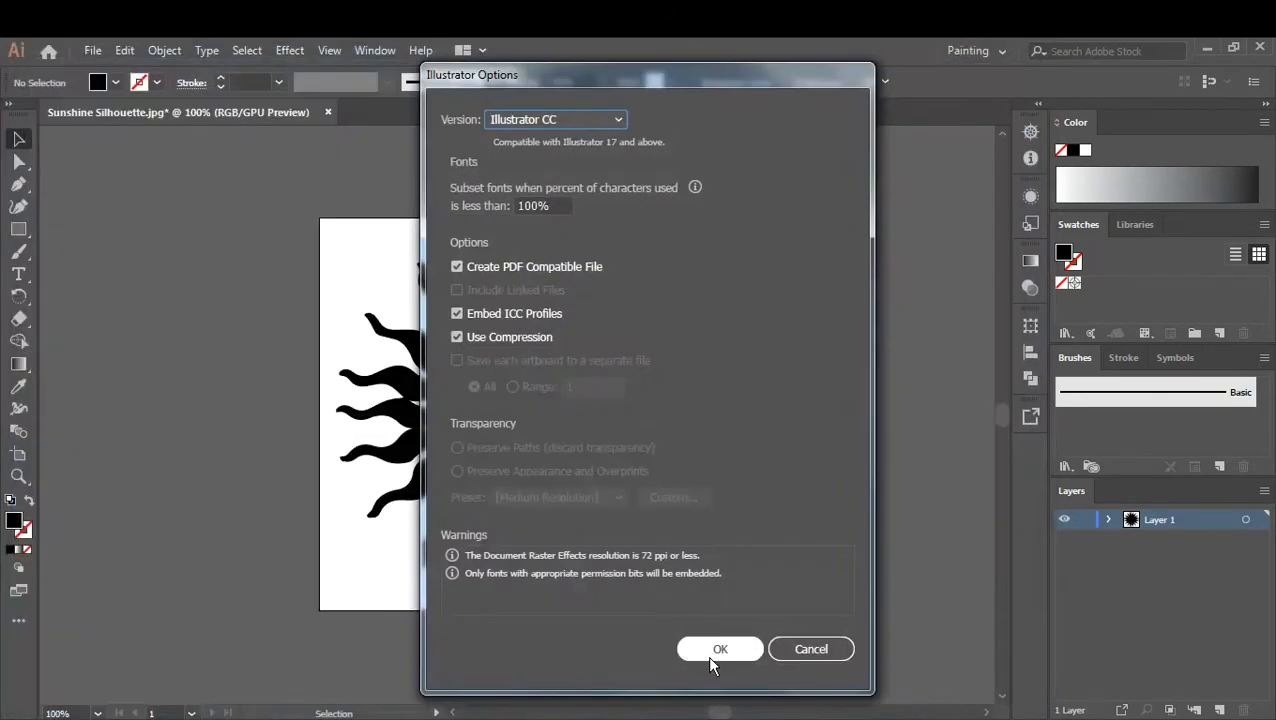
pyautogui.click(709, 655)
# Start an Export for Screens and set the export location to the FX DEMO folder on the SelfTUT (I:) drive.
pyautogui.click(93, 50)
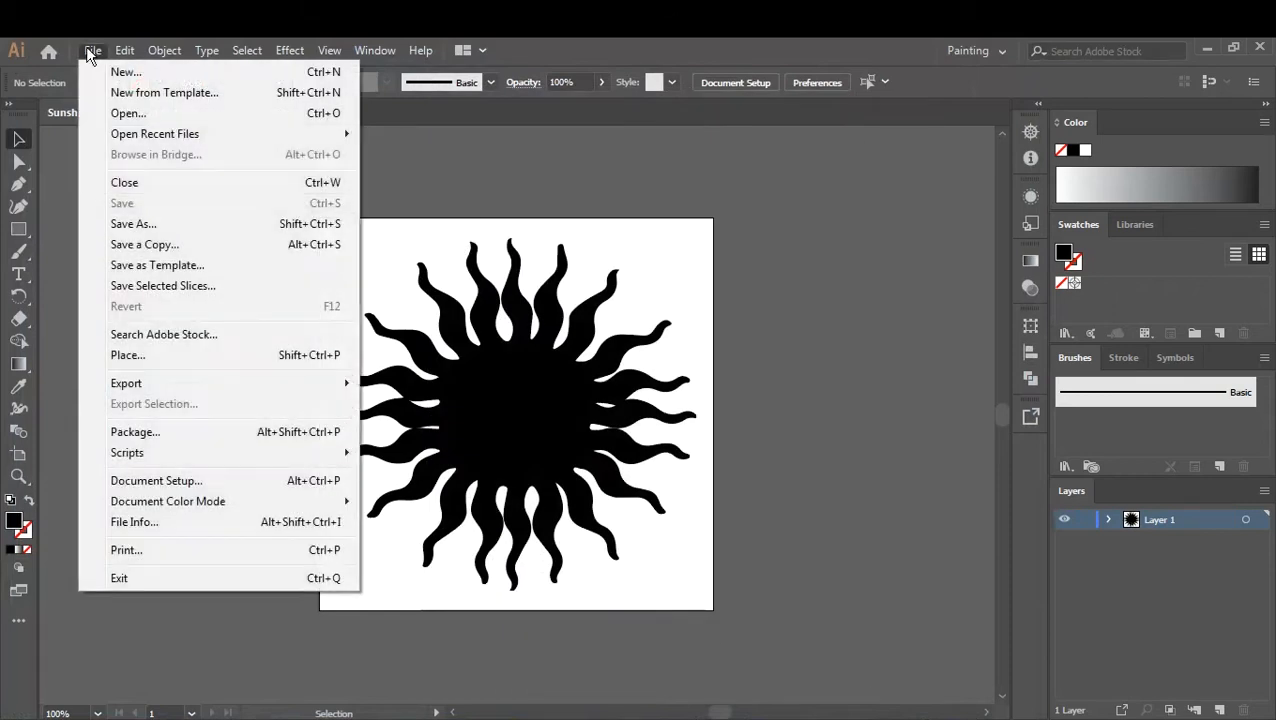
pyautogui.moveTo(173, 393)
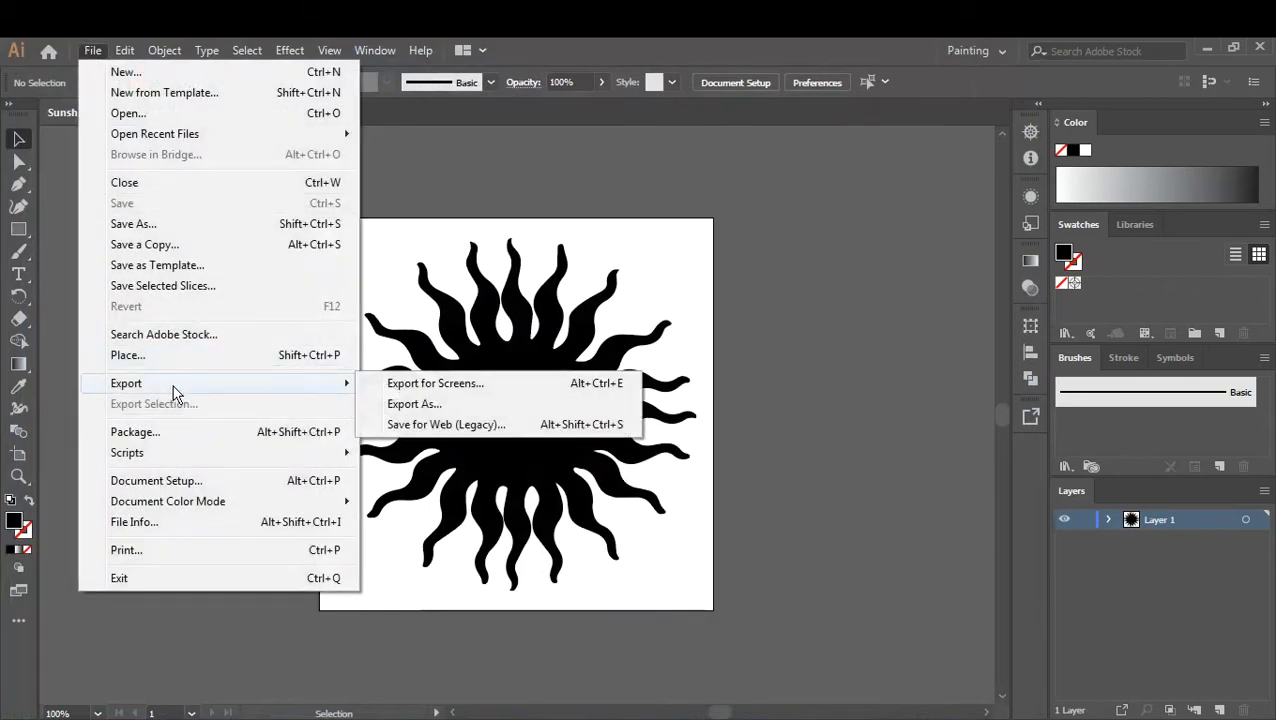
pyautogui.click(479, 386)
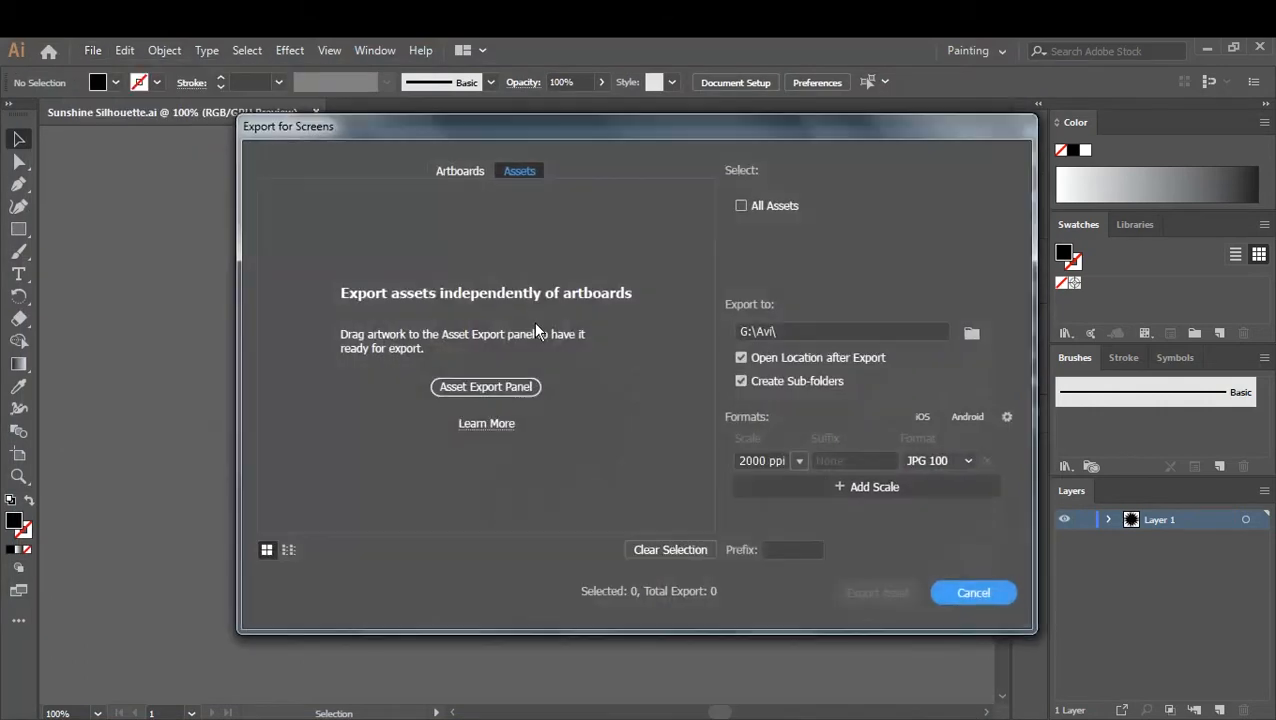
pyautogui.click(970, 333)
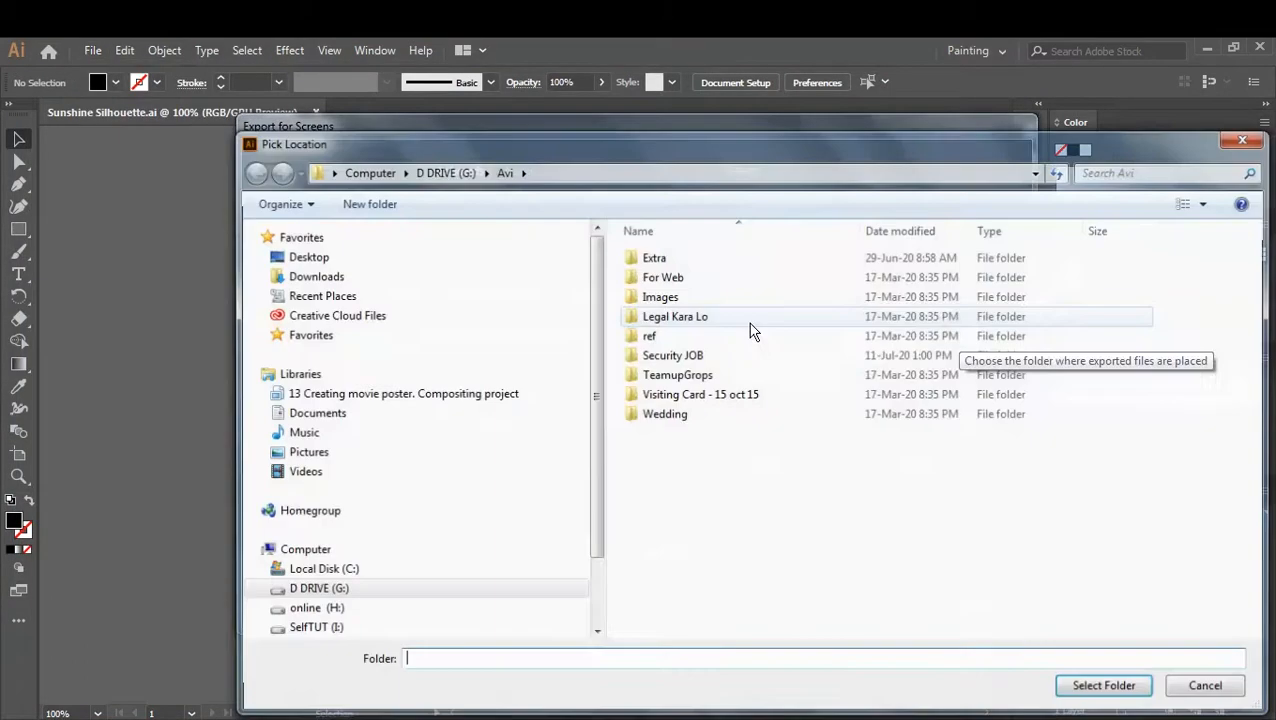
pyautogui.click(325, 610)
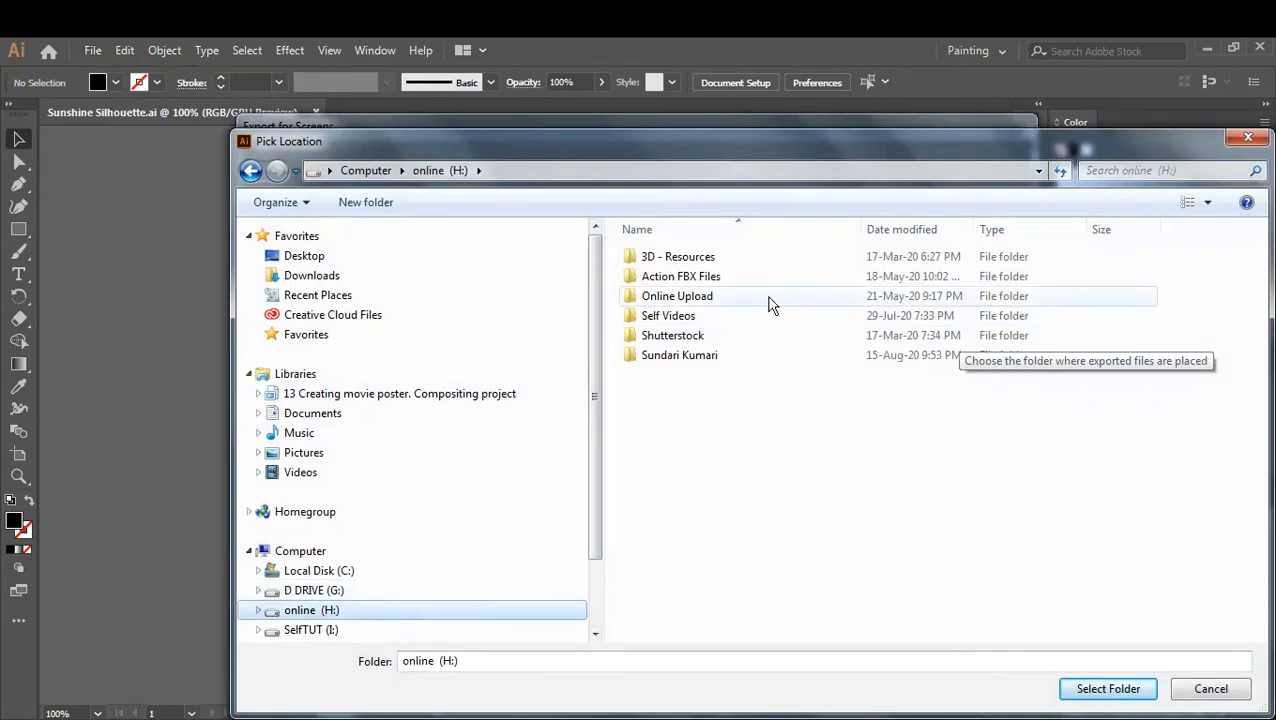
pyautogui.click(316, 630)
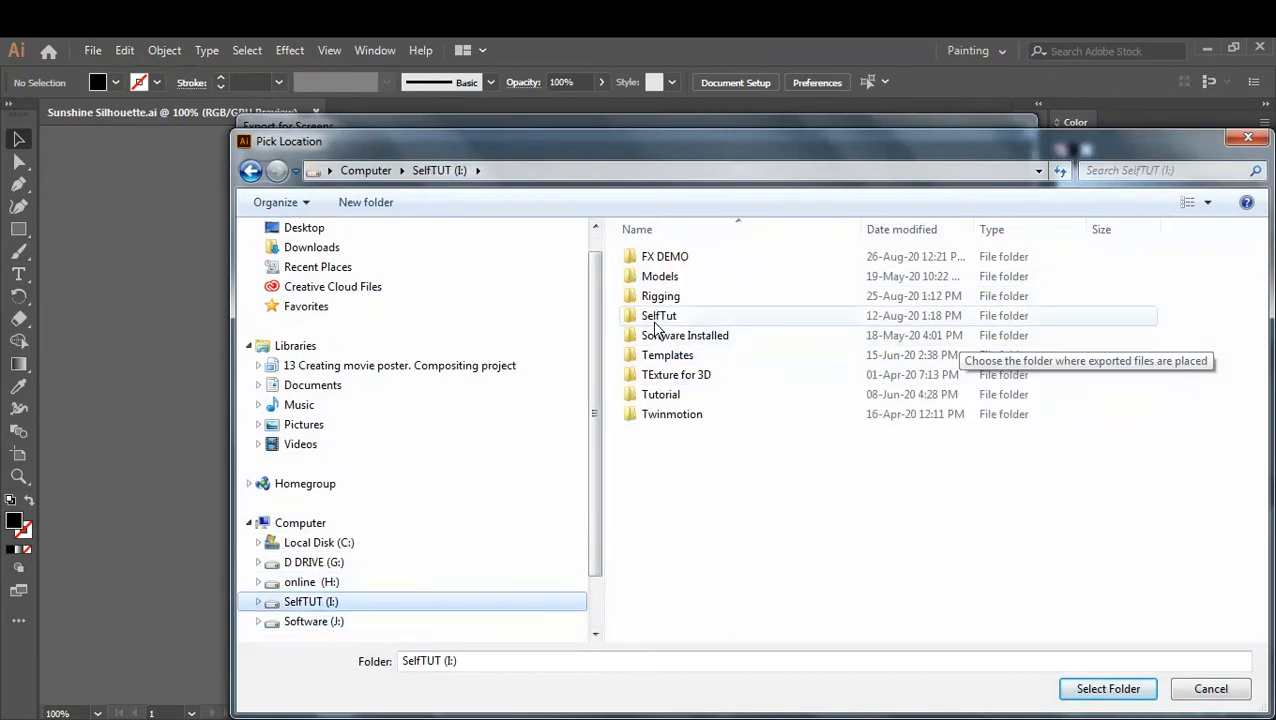
pyautogui.doubleClick(678, 258)
pyautogui.click(1100, 690)
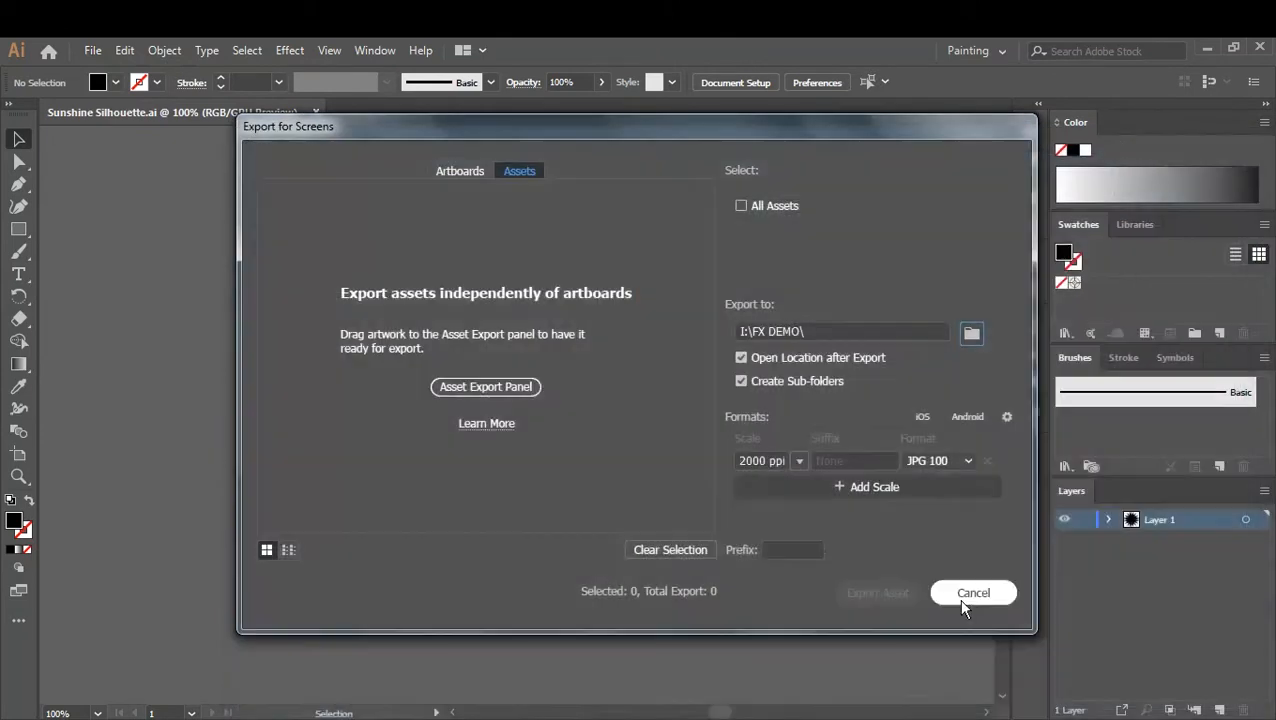
# Choose artboard export for Artboard 1 and set the output format to JPG 100.
pyautogui.click(468, 172)
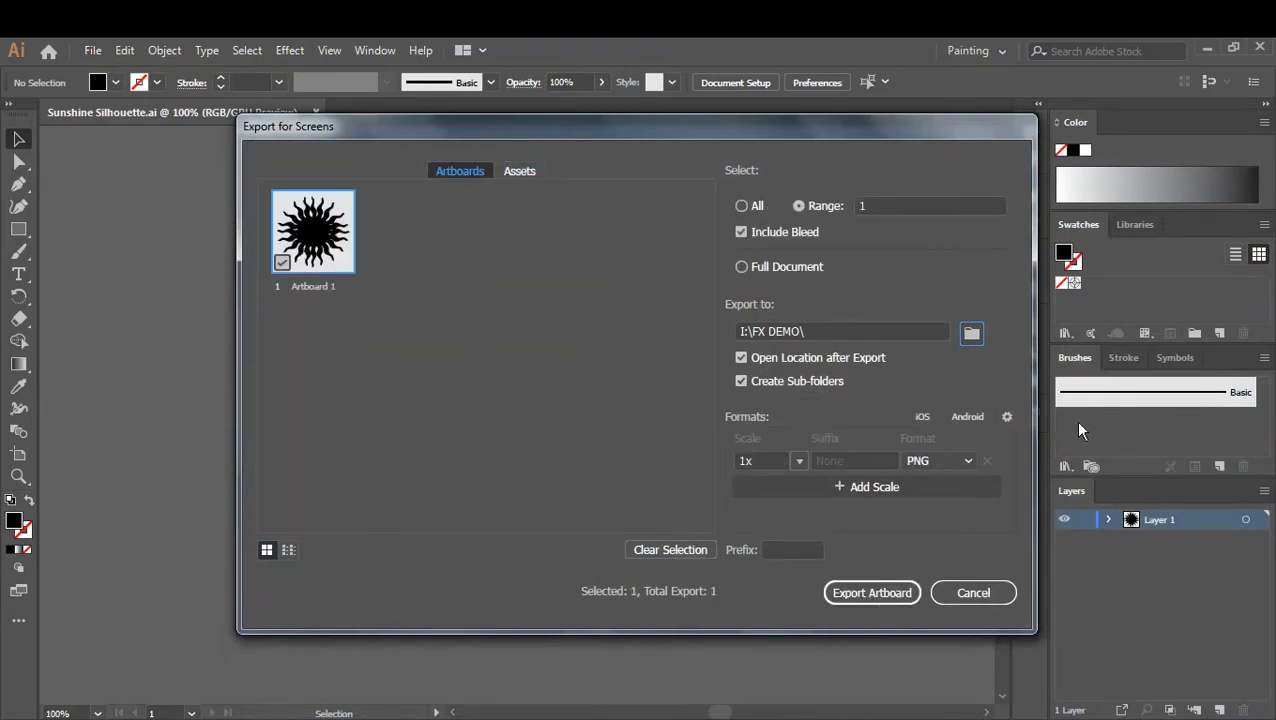
pyautogui.click(966, 461)
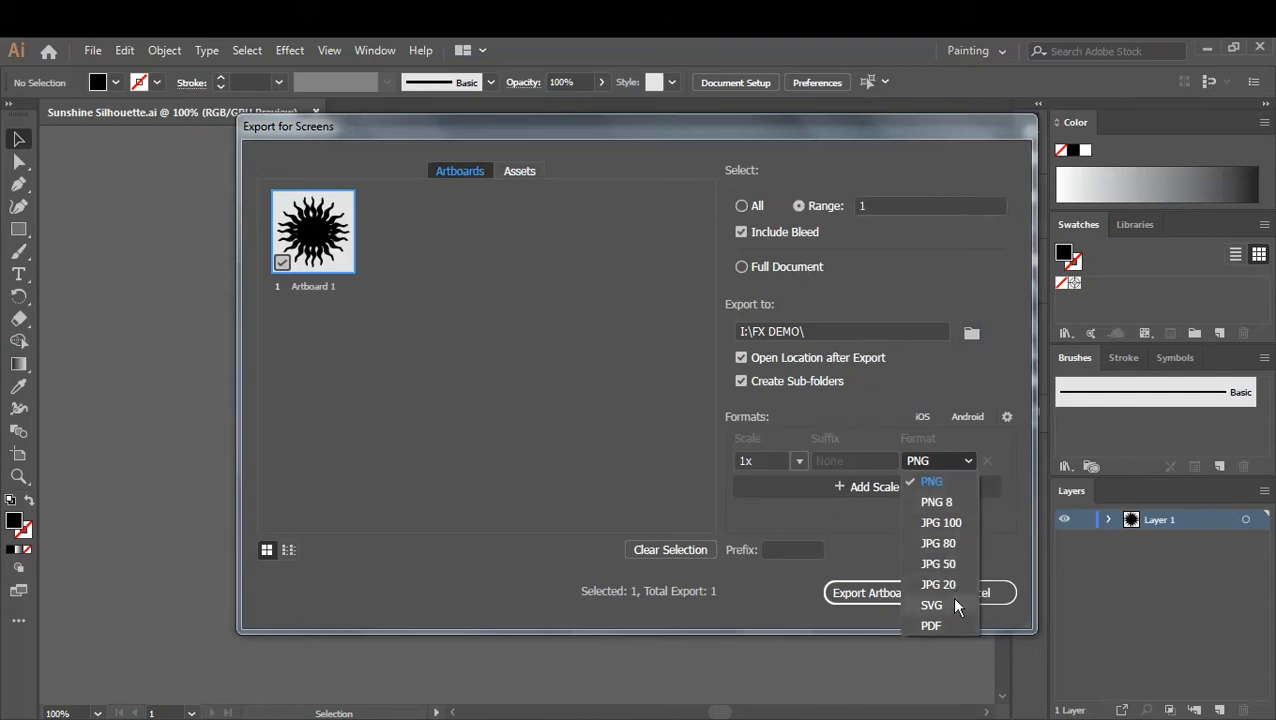
pyautogui.click(950, 522)
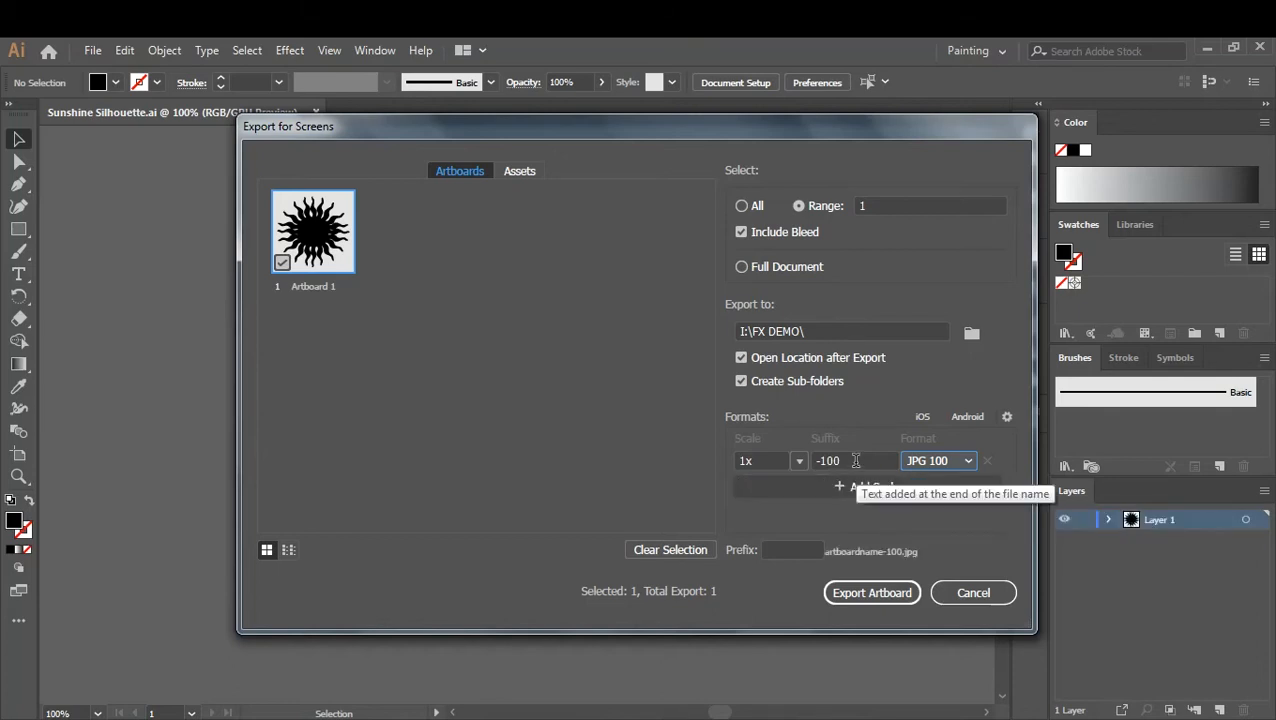
# Define the export scale by resolution at 500 ppi and export the artboard.
pyautogui.click(800, 462)
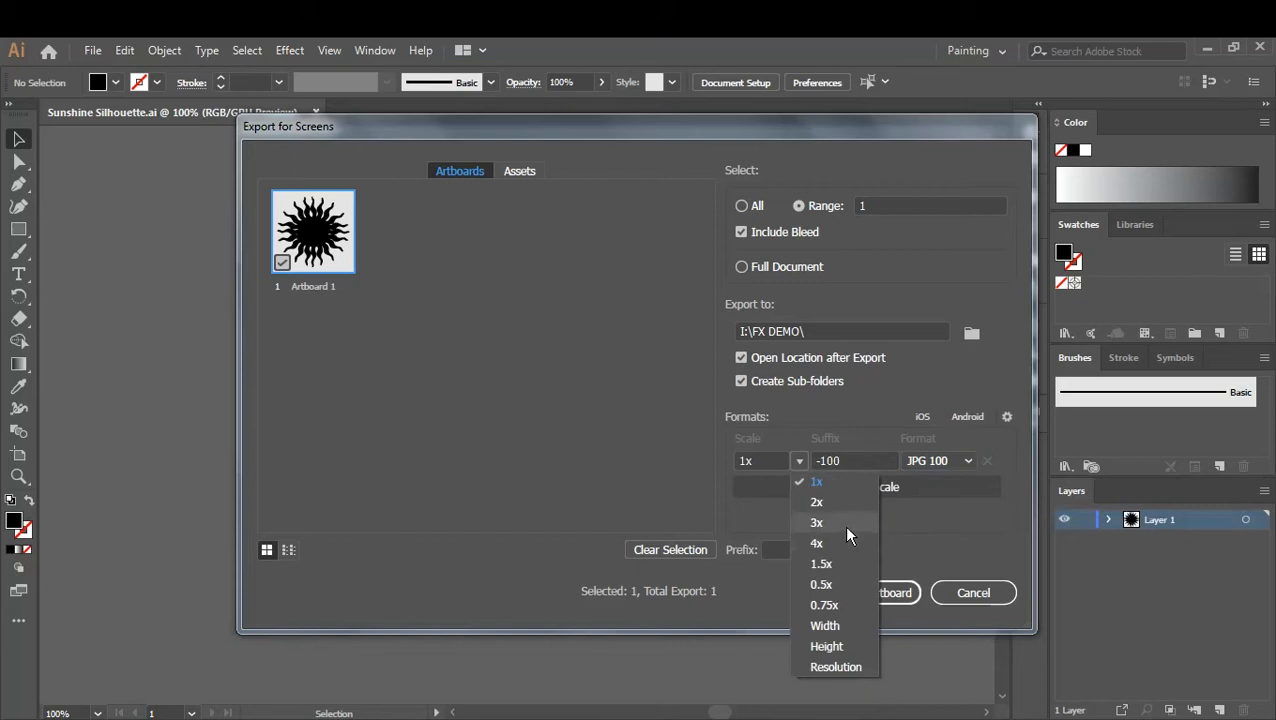
pyautogui.click(847, 667)
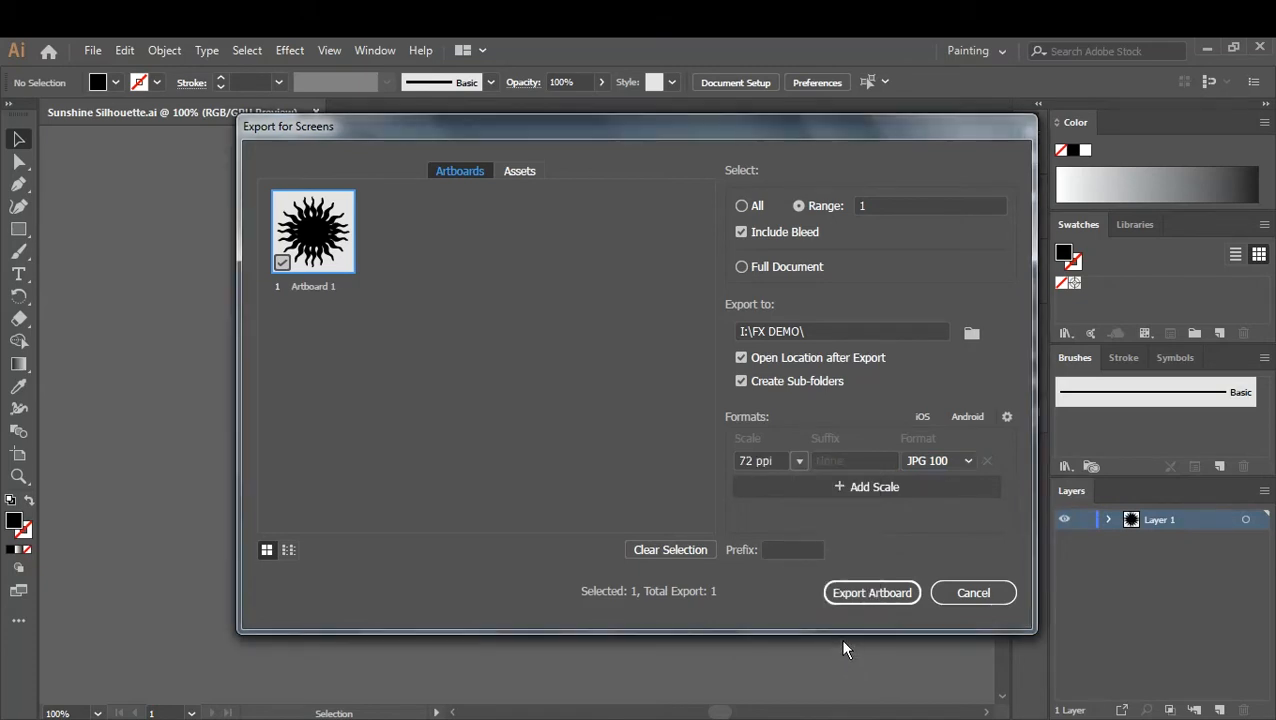
pyautogui.click(786, 462)
pyautogui.click(800, 461)
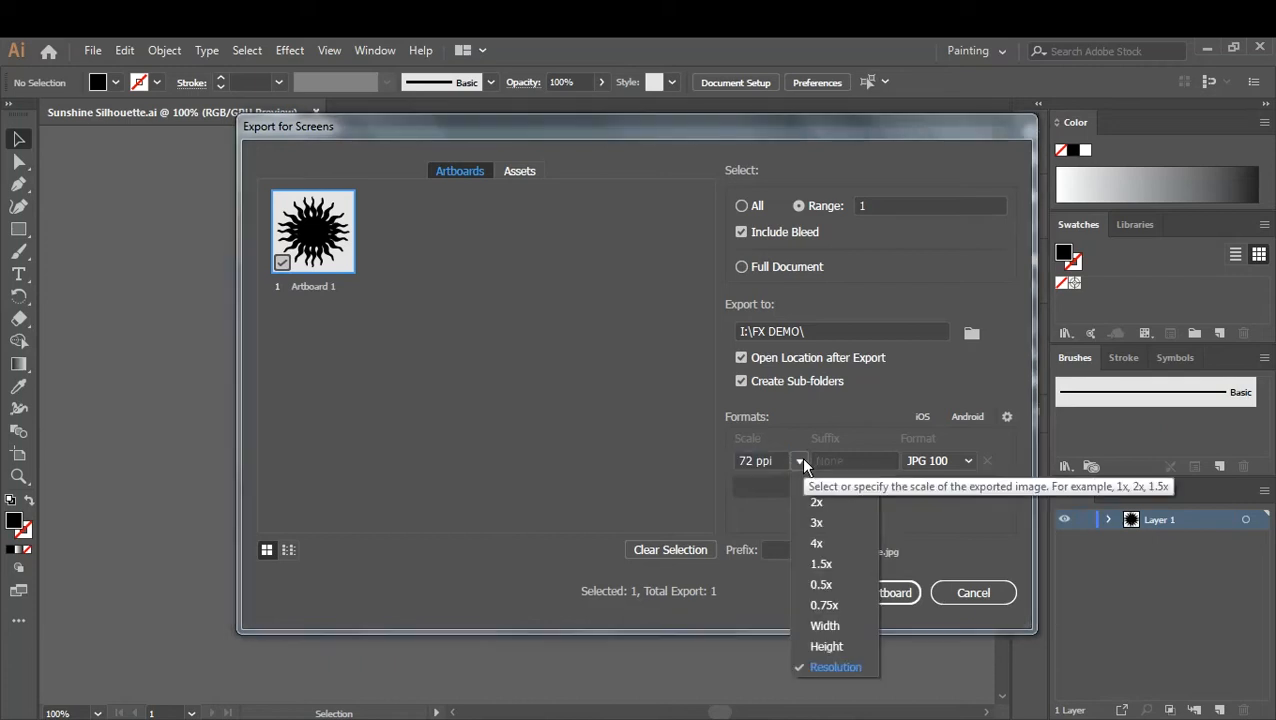
pyautogui.click(794, 467)
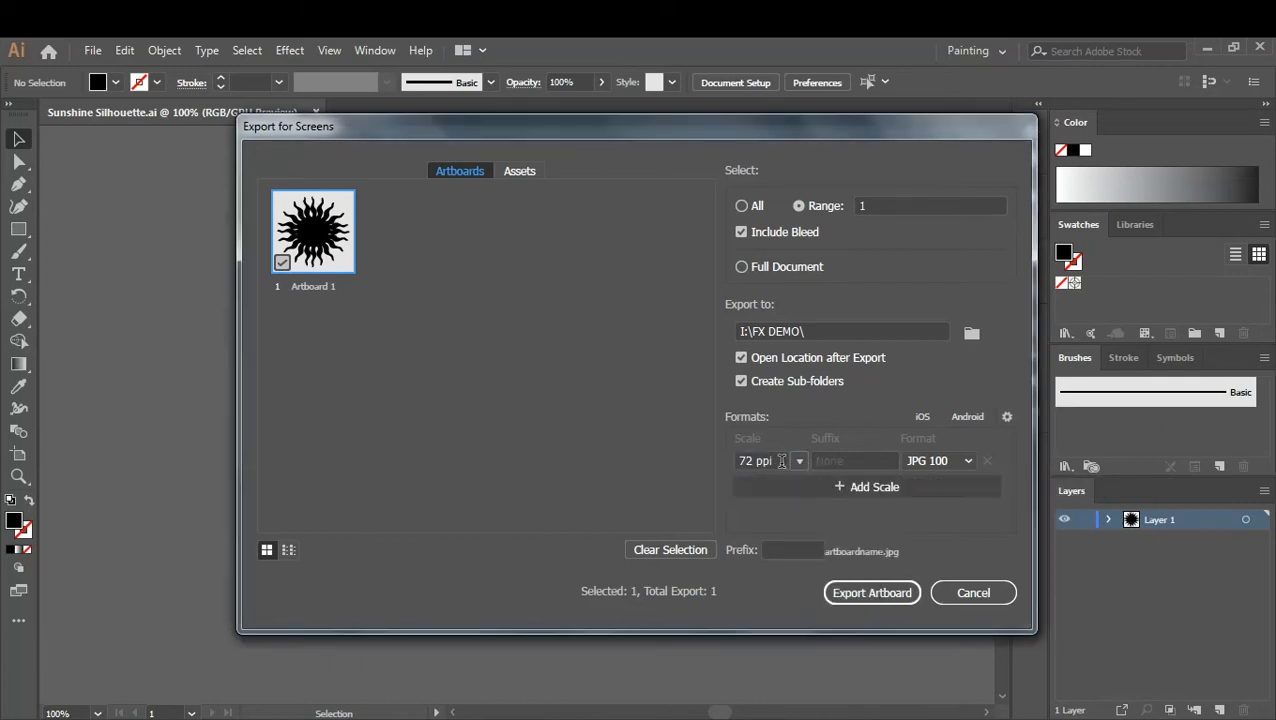
pyautogui.moveTo(782, 461); pyautogui.dragTo(718, 470)
pyautogui.write('5000')
pyautogui.press('BackSpace')
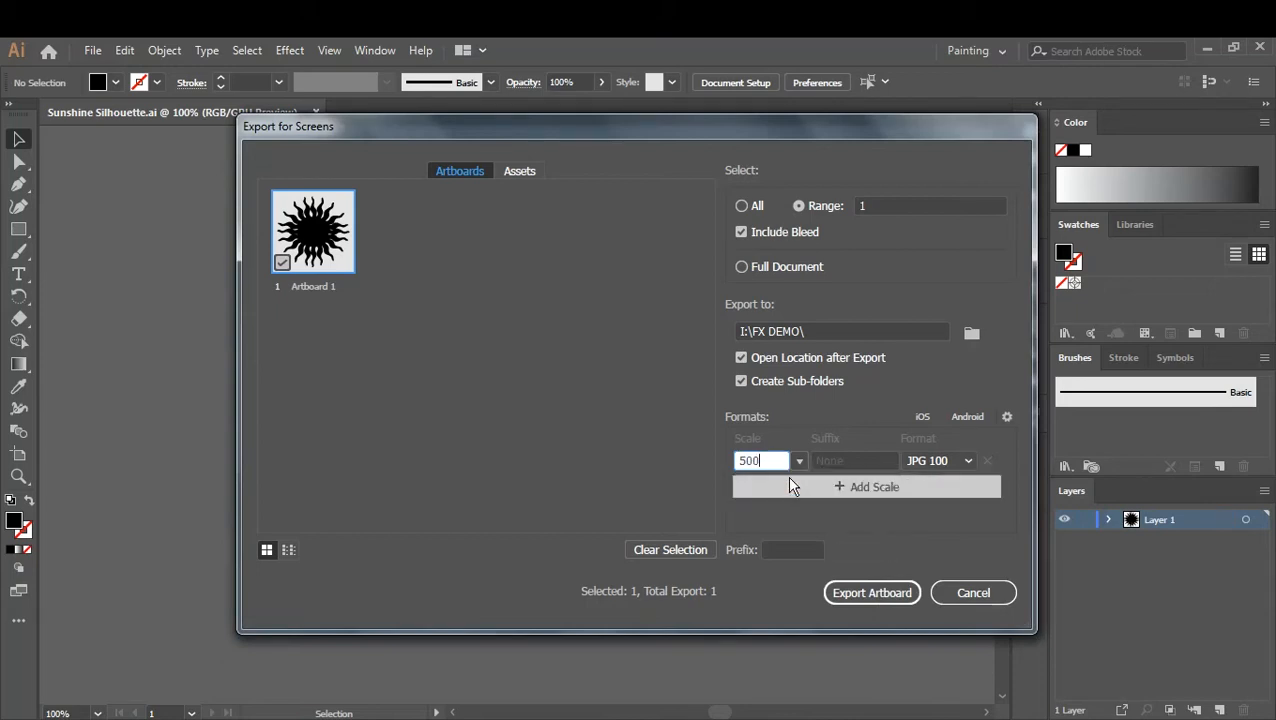
pyautogui.click(848, 560)
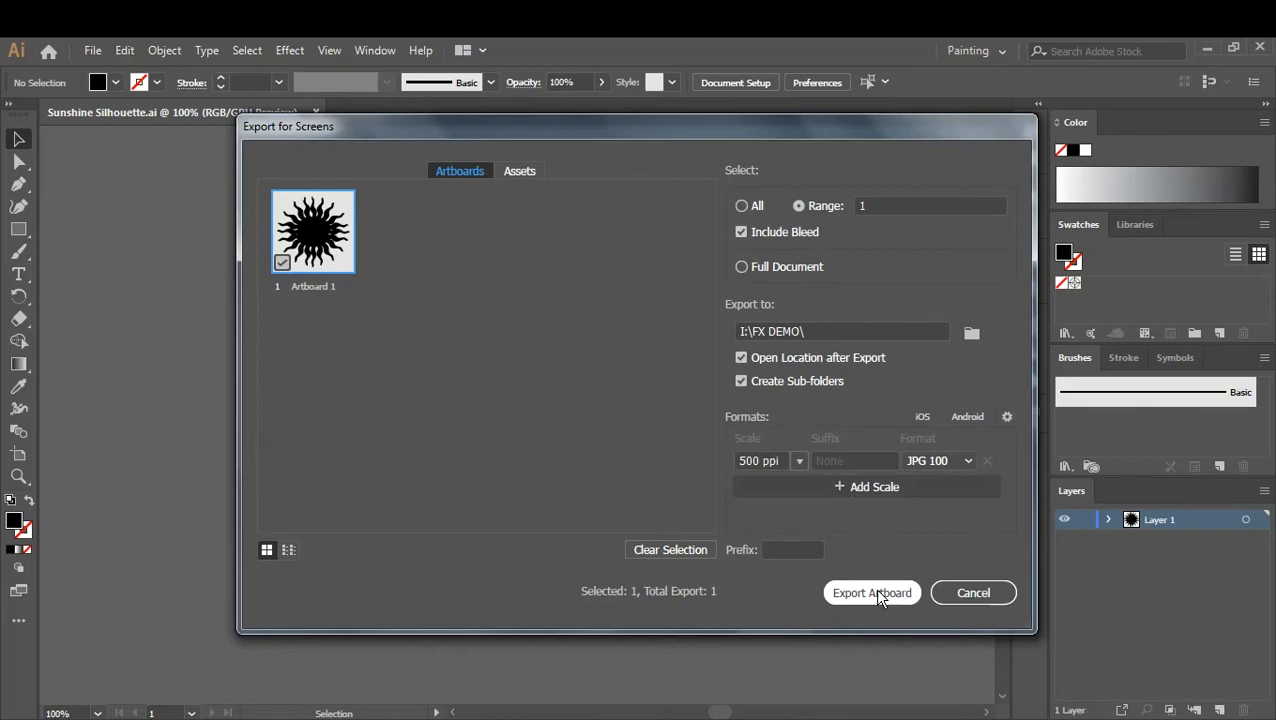
pyautogui.click(874, 592)
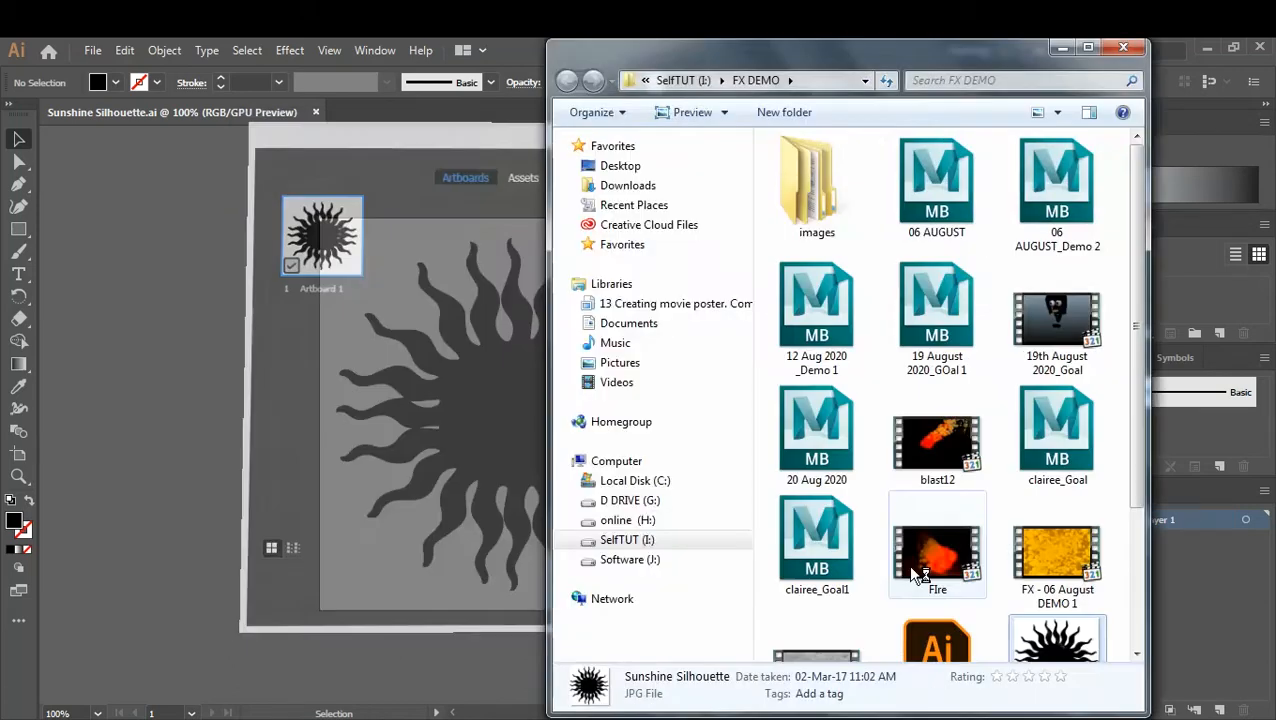
# View the exported Artboard 1 image from the 500ppi folder, then close the viewer.
pyautogui.doubleClick(815, 185)
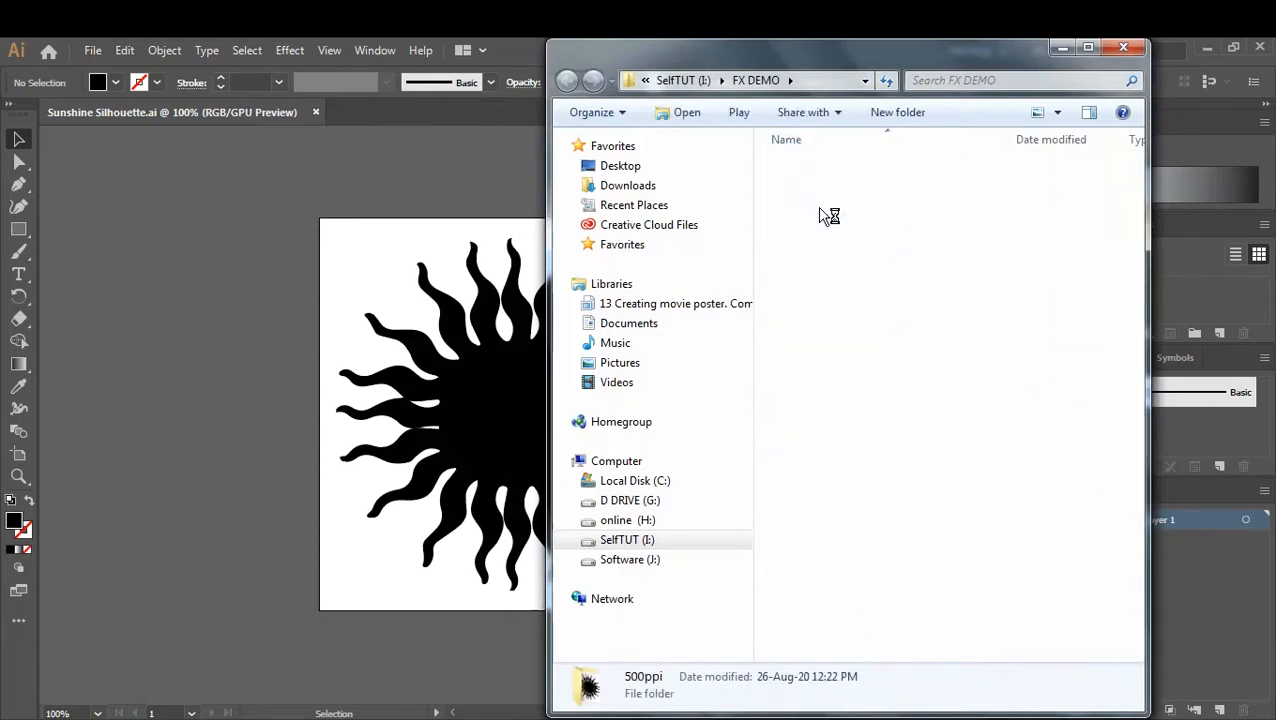
pyautogui.doubleClick(808, 195)
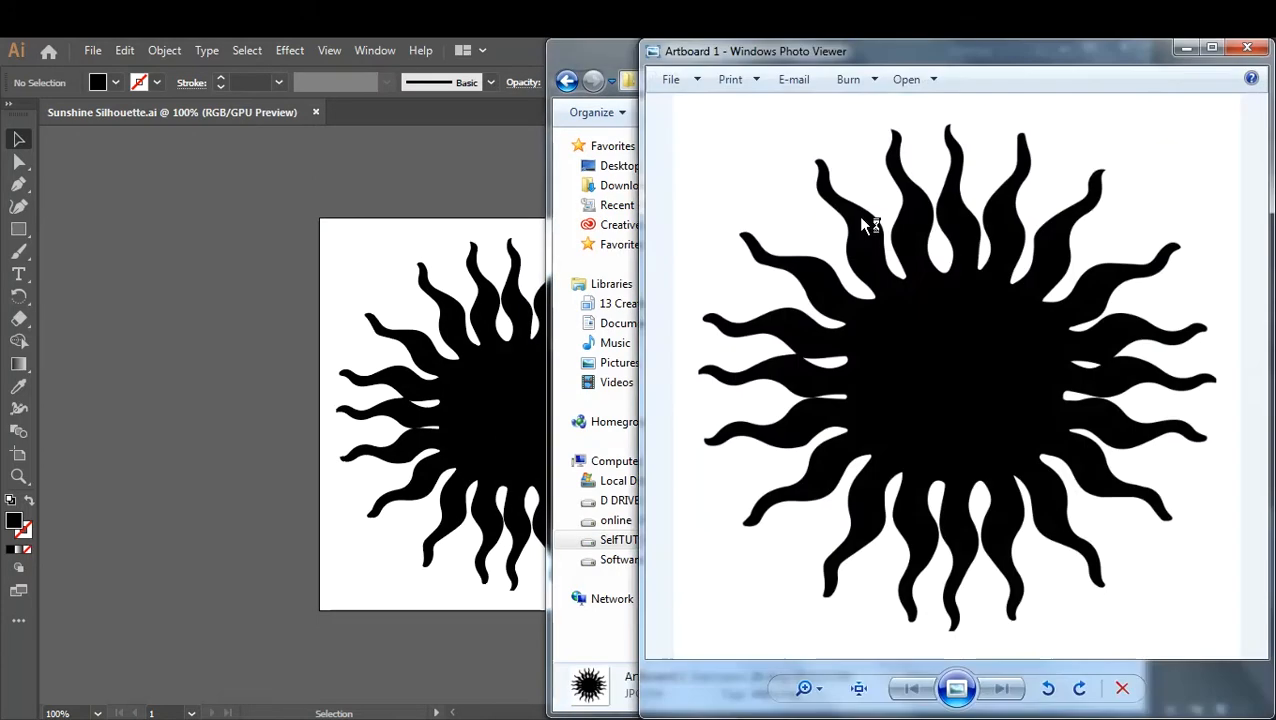
pyautogui.click(1252, 50)
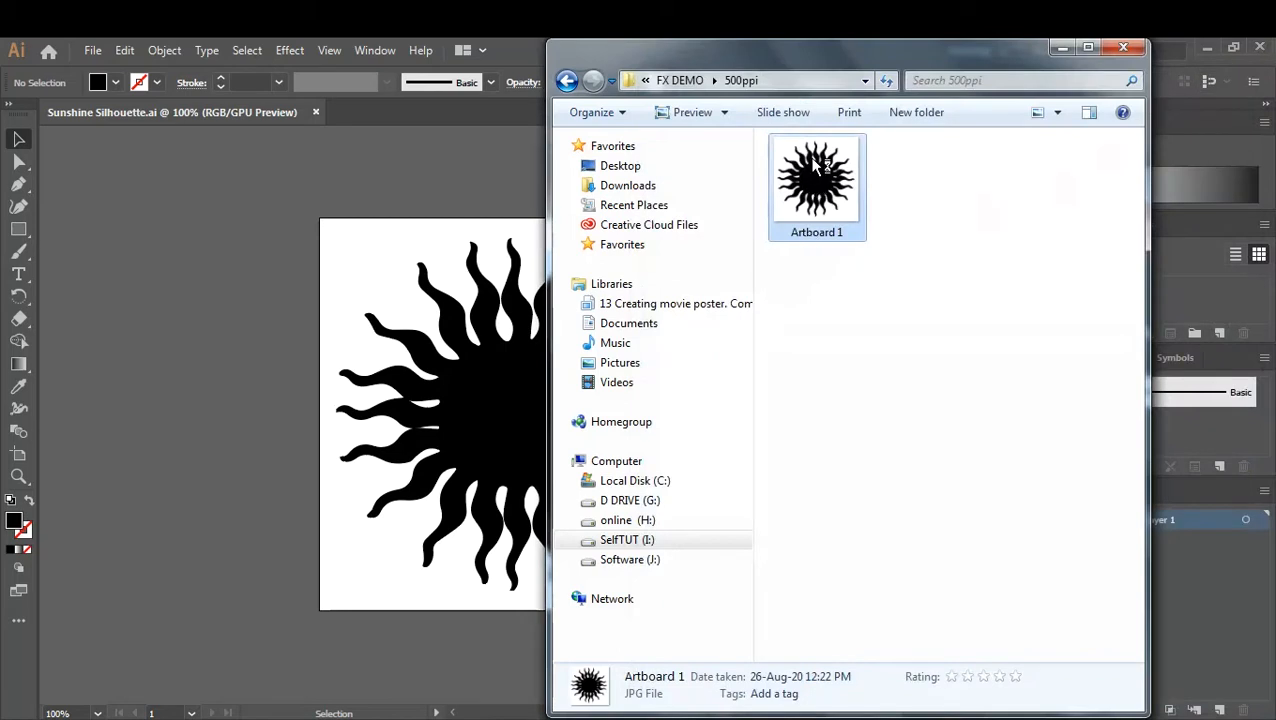
# Examine the pixel dimensions and dpi of the exported Artboard 1 JPG in its file properties.
pyautogui.click(875, 270)
pyautogui.click(840, 203)
pyautogui.rightClick(835, 197)
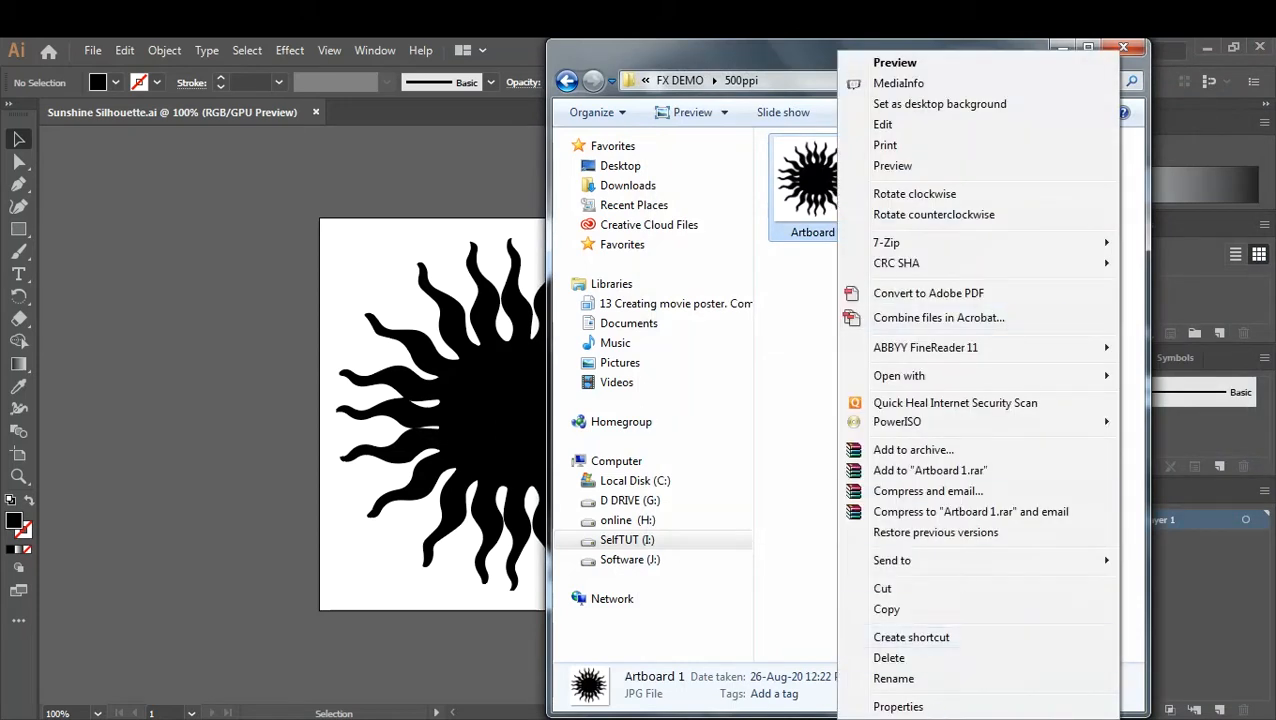
pyautogui.click(898, 707)
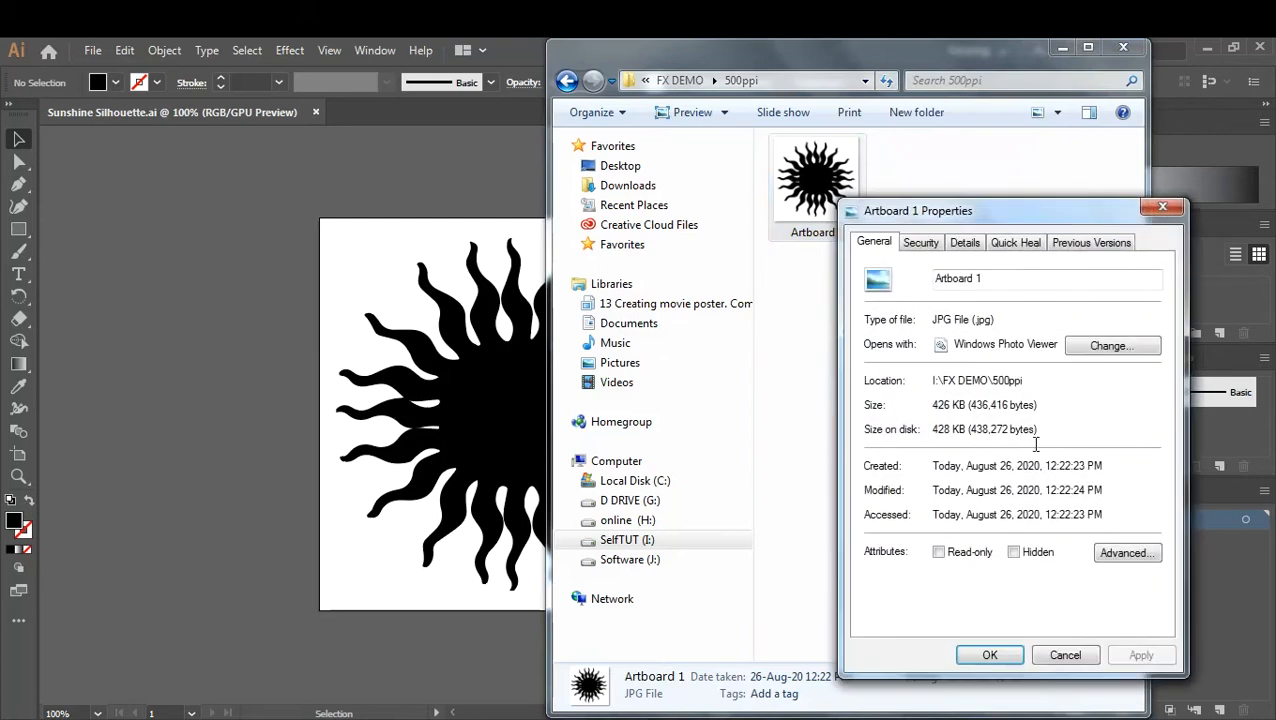
pyautogui.click(968, 243)
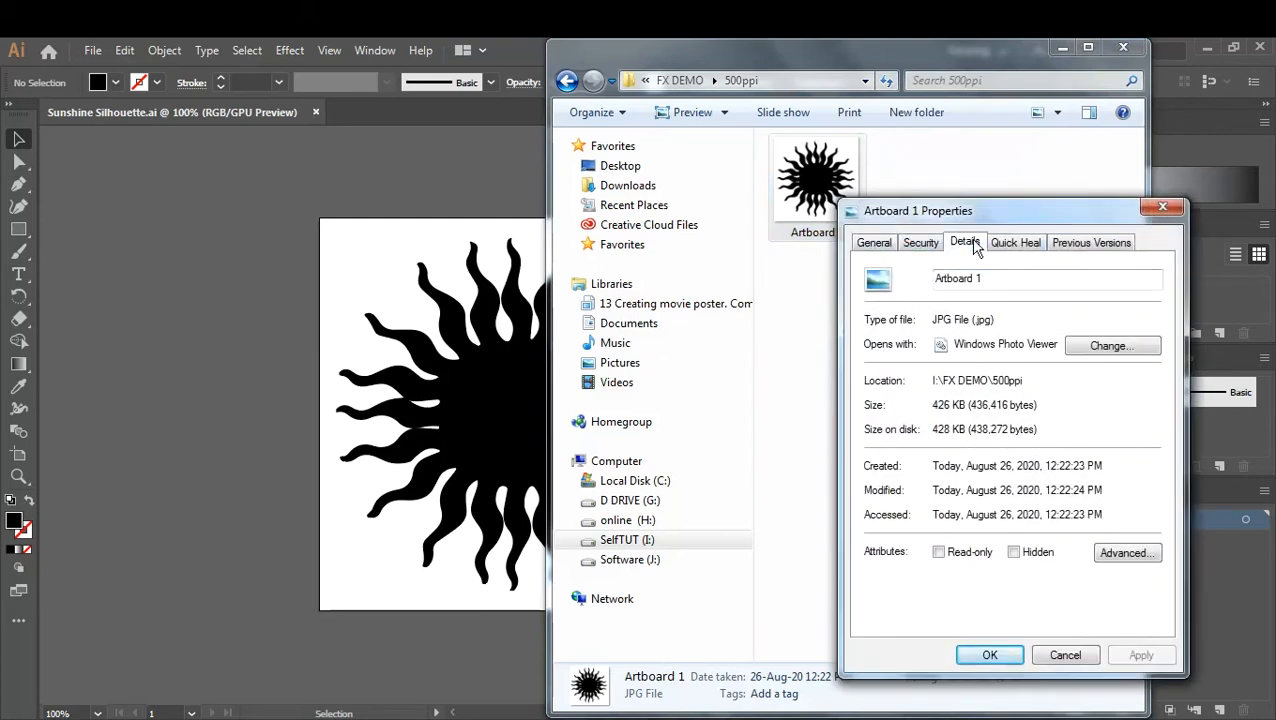
pyautogui.scroll(-2, 1003, 537)
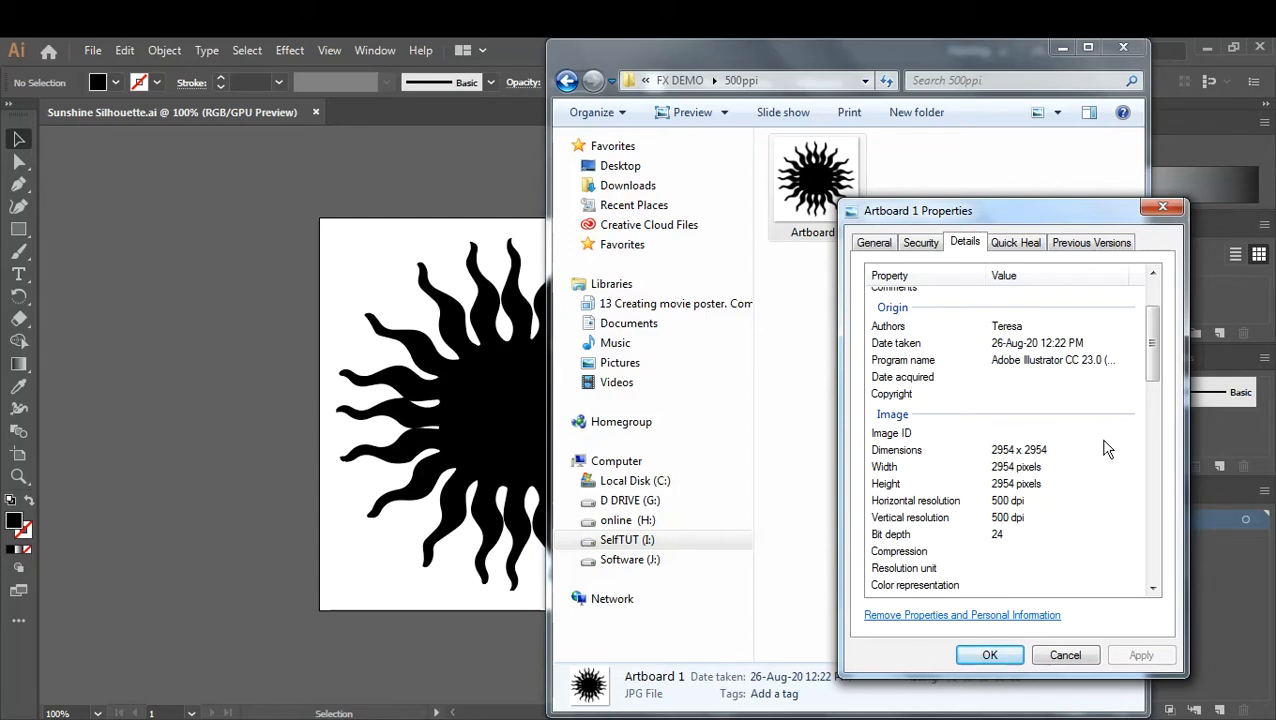
# Switch to Maya, create a default polygon plane, and expand its creation parameters for width, height and subdivisions.
pyautogui.moveTo(722, 716)
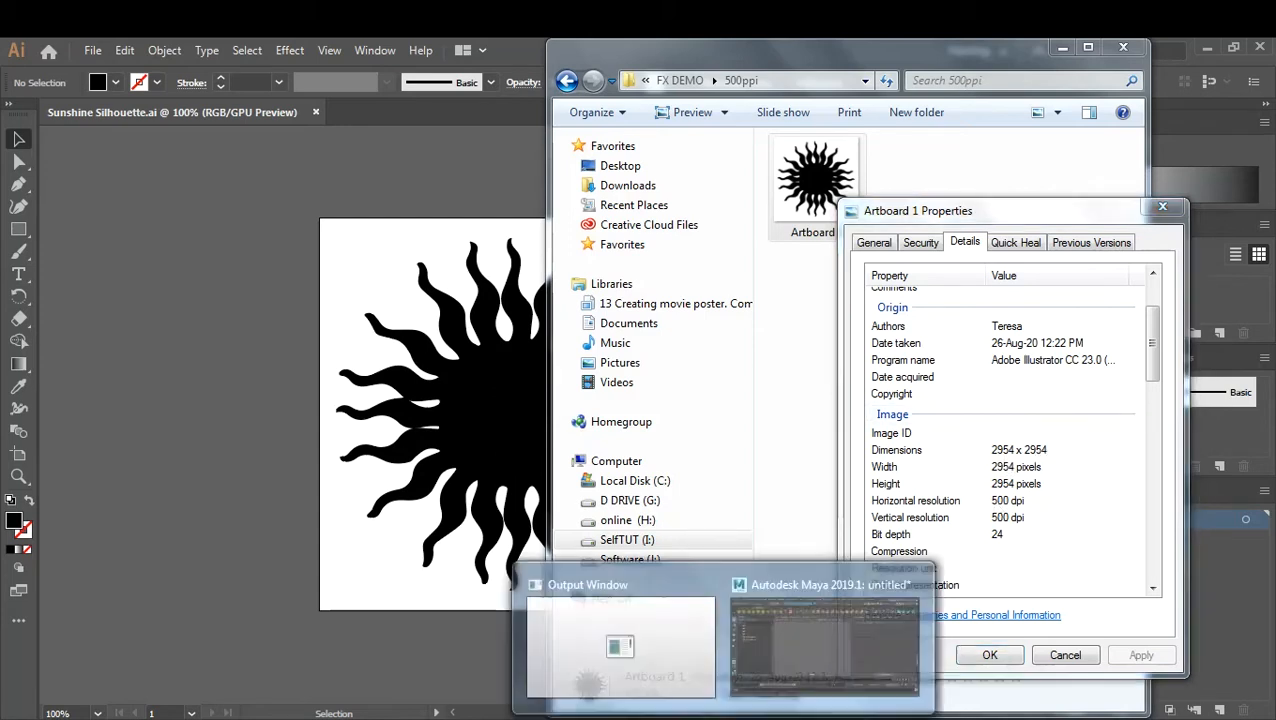
pyautogui.click(775, 660)
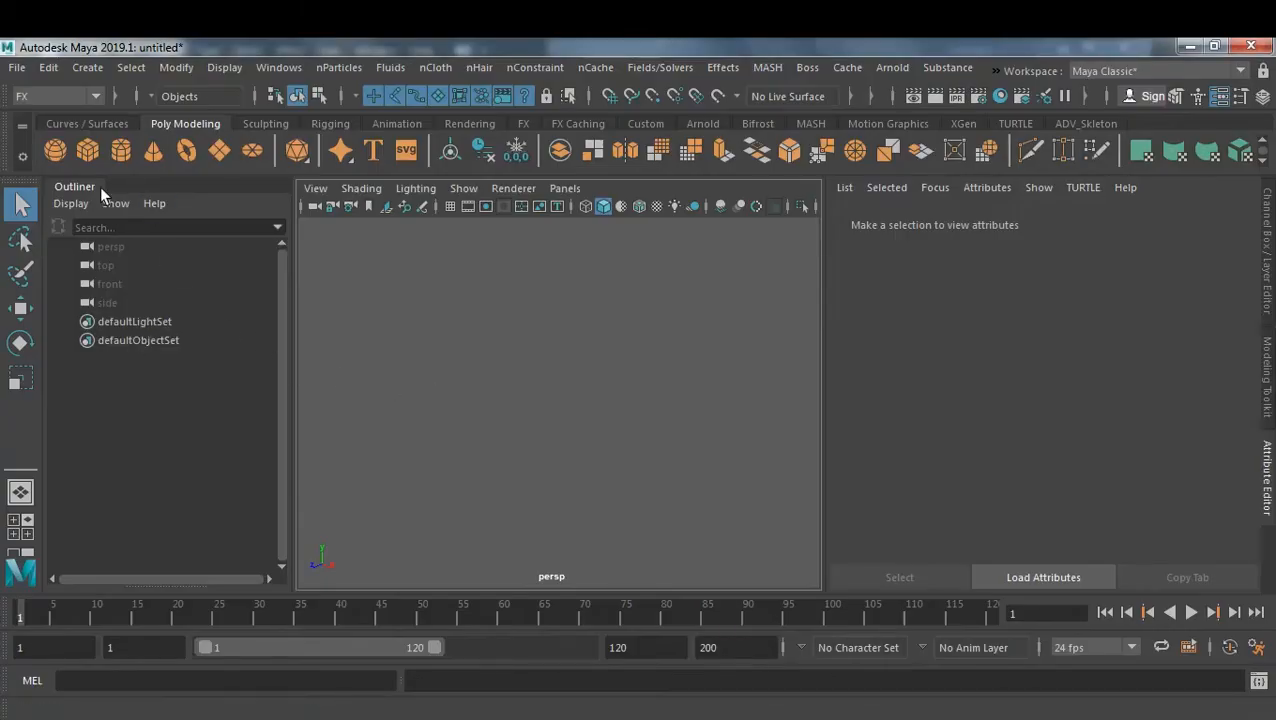
pyautogui.click(217, 149)
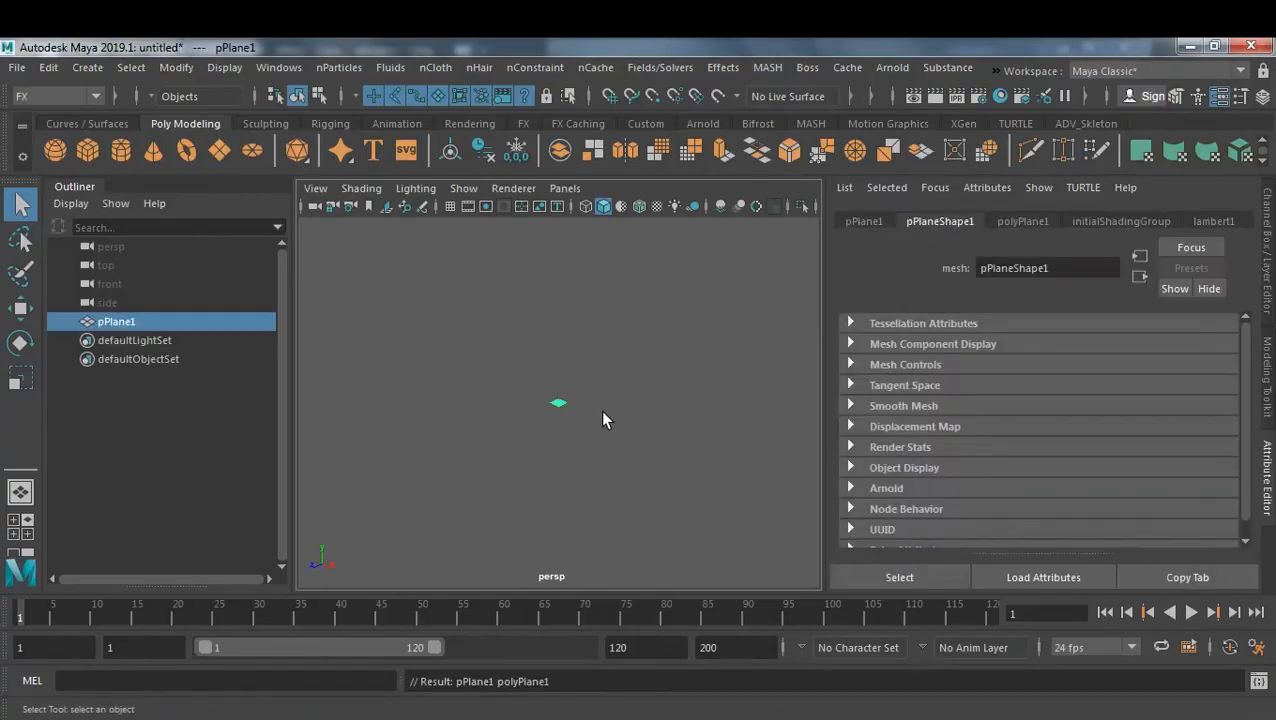
pyautogui.hotkey('ctrl', 'a')
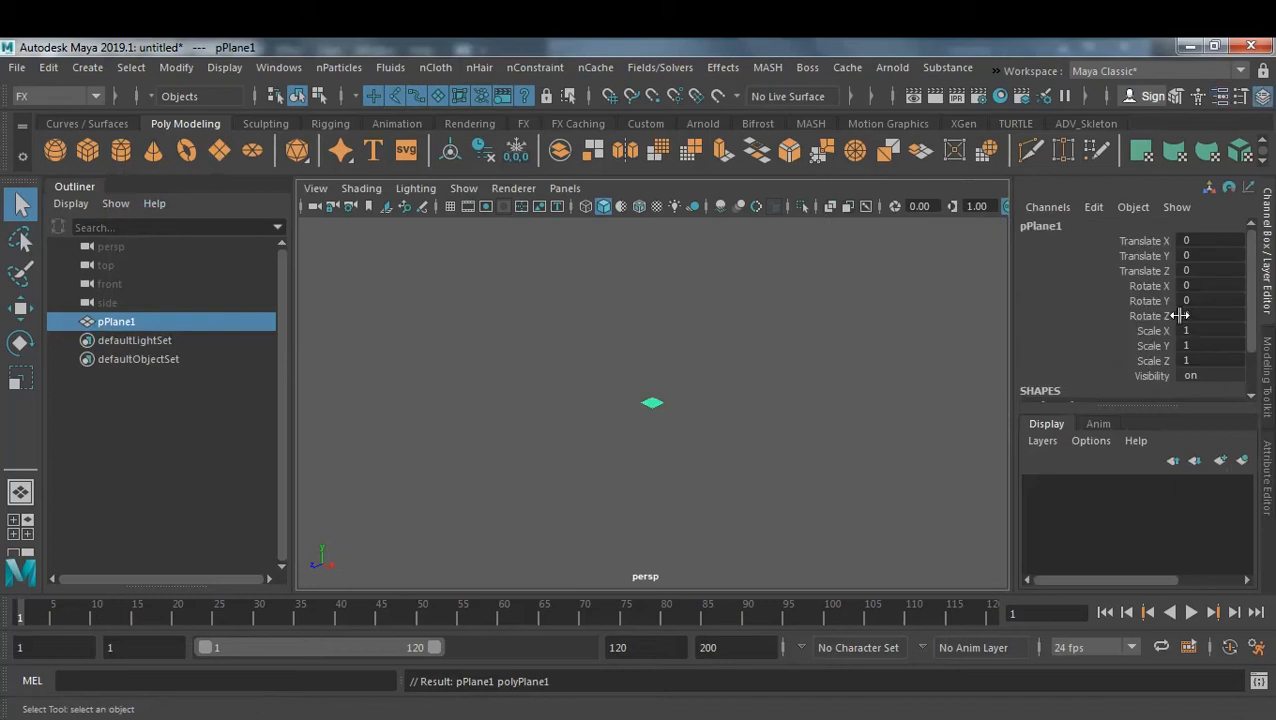
pyautogui.scroll(-2, 1175, 312)
pyautogui.click(1066, 381)
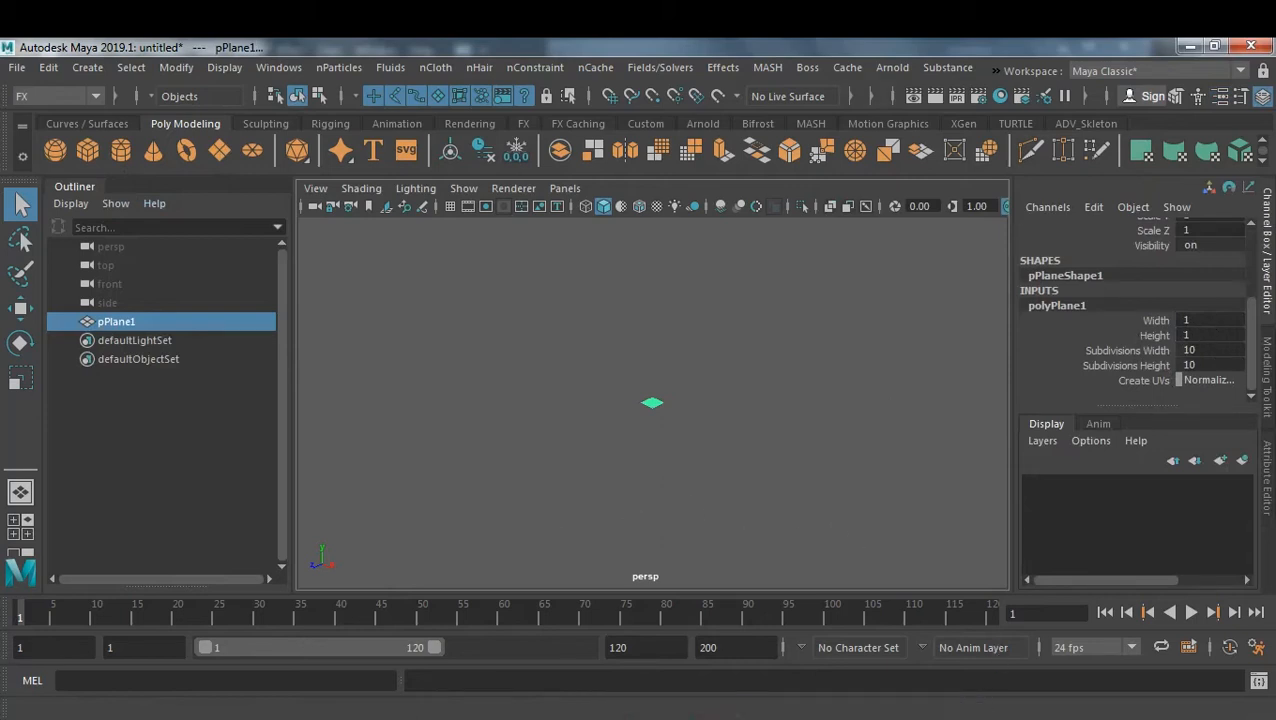
# Switch to Chrome and browse the silhouette image results, previewing the flamingo and the row of cartoon family profiles.
pyautogui.moveTo(258, 717)
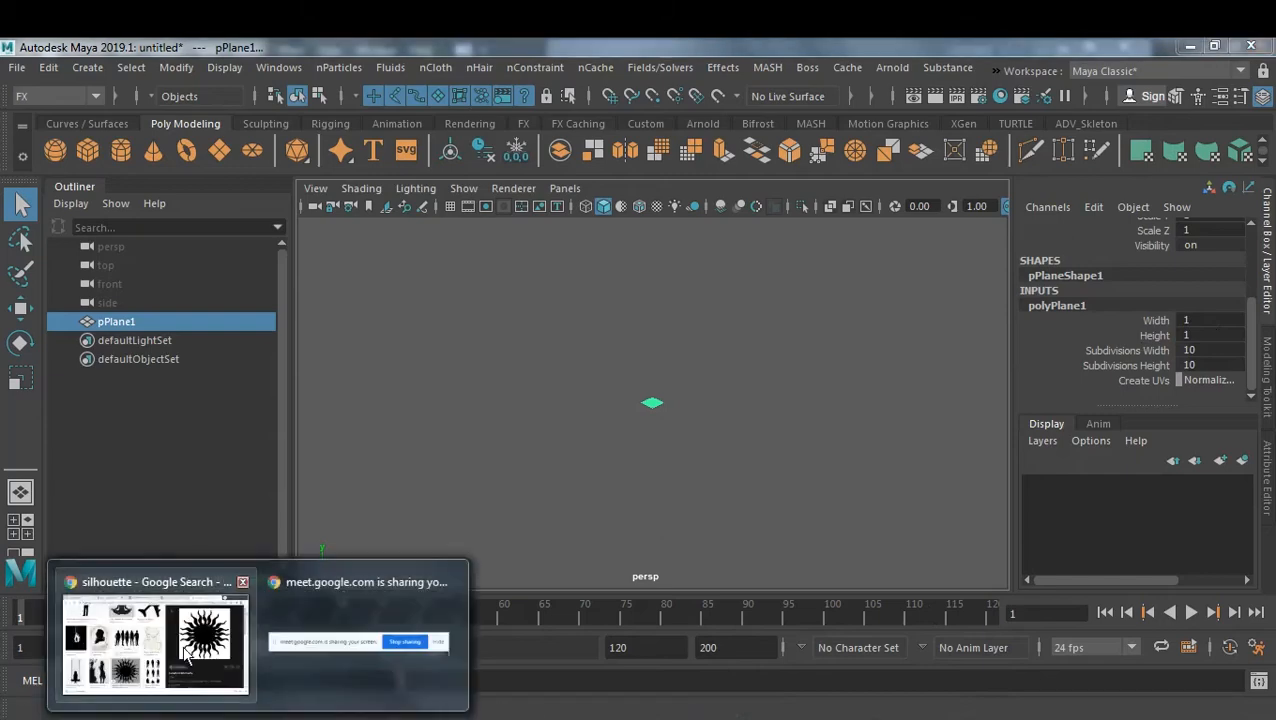
pyautogui.click(185, 650)
pyautogui.scroll(-3, 632, 405)
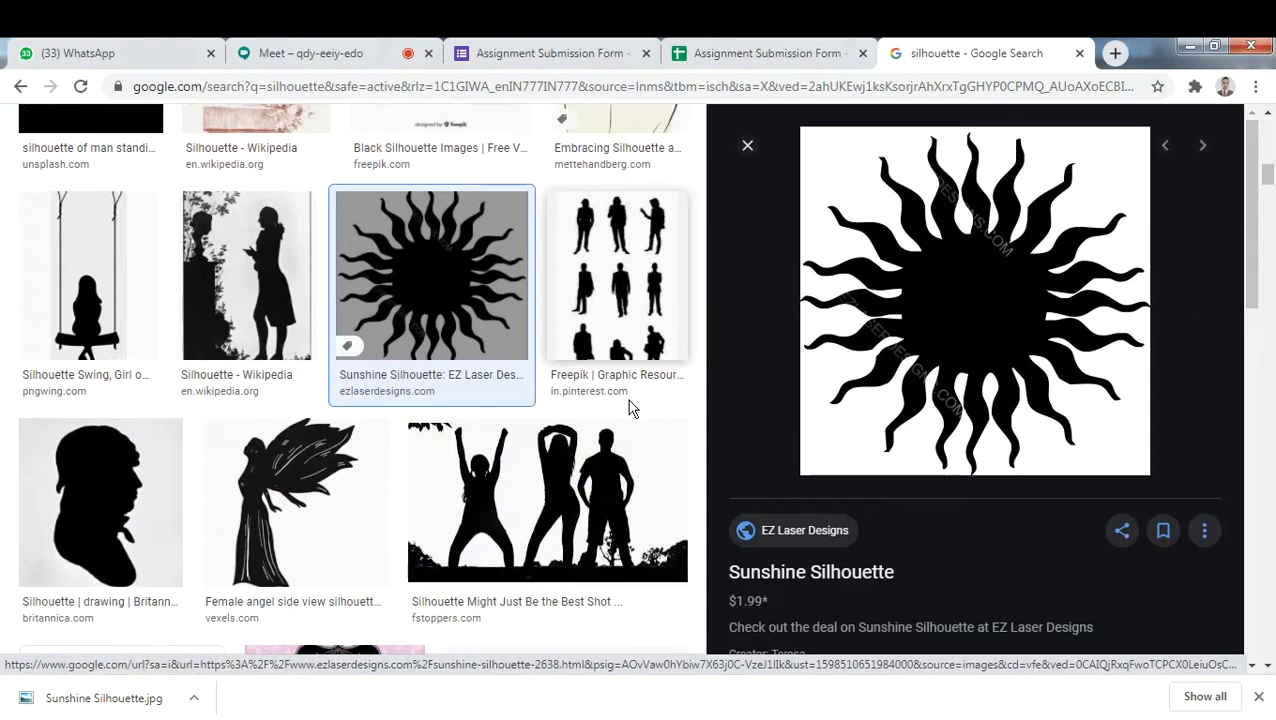
pyautogui.scroll(-2, 632, 405)
pyautogui.scroll(-3, 631, 410)
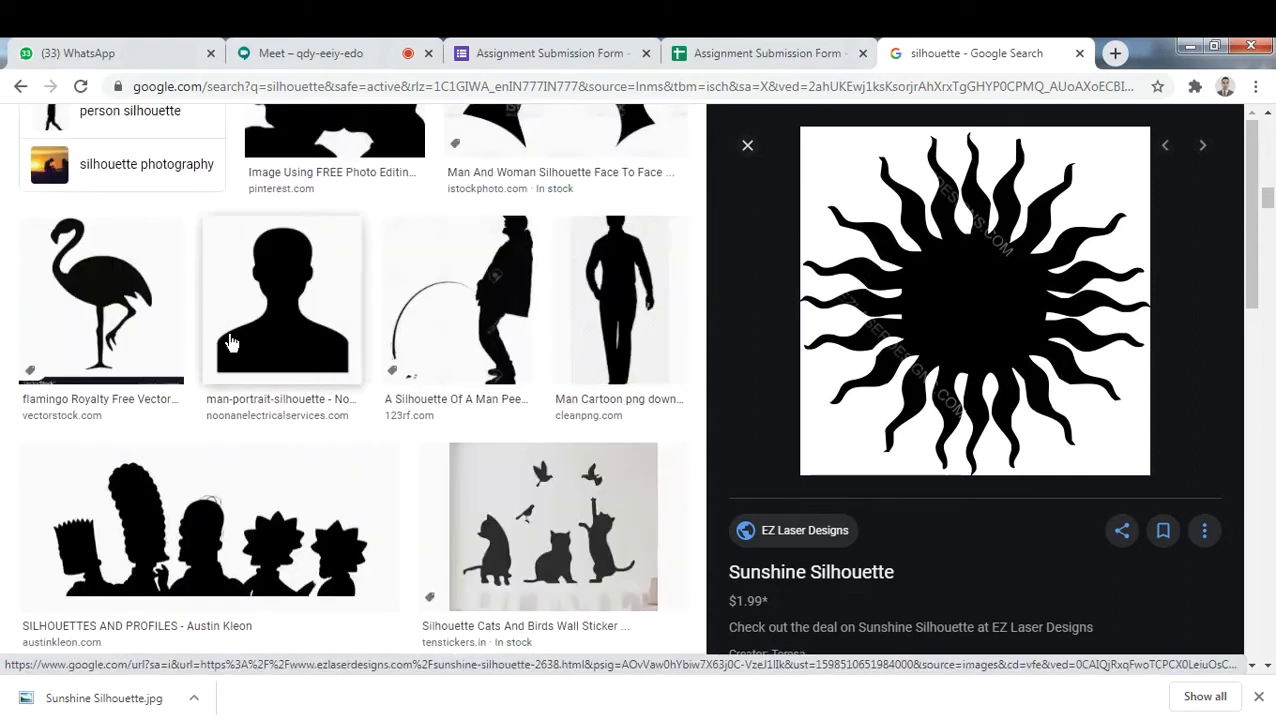
pyautogui.click(148, 299)
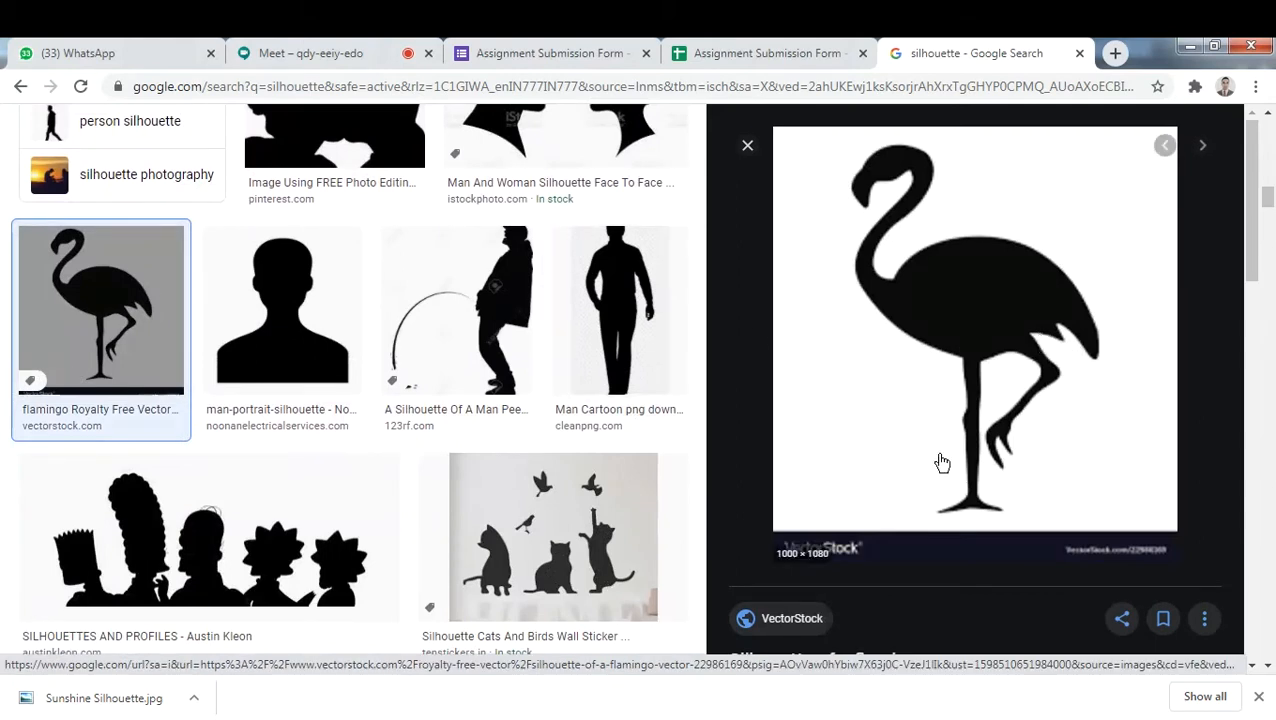
pyautogui.scroll(-2, 547, 398)
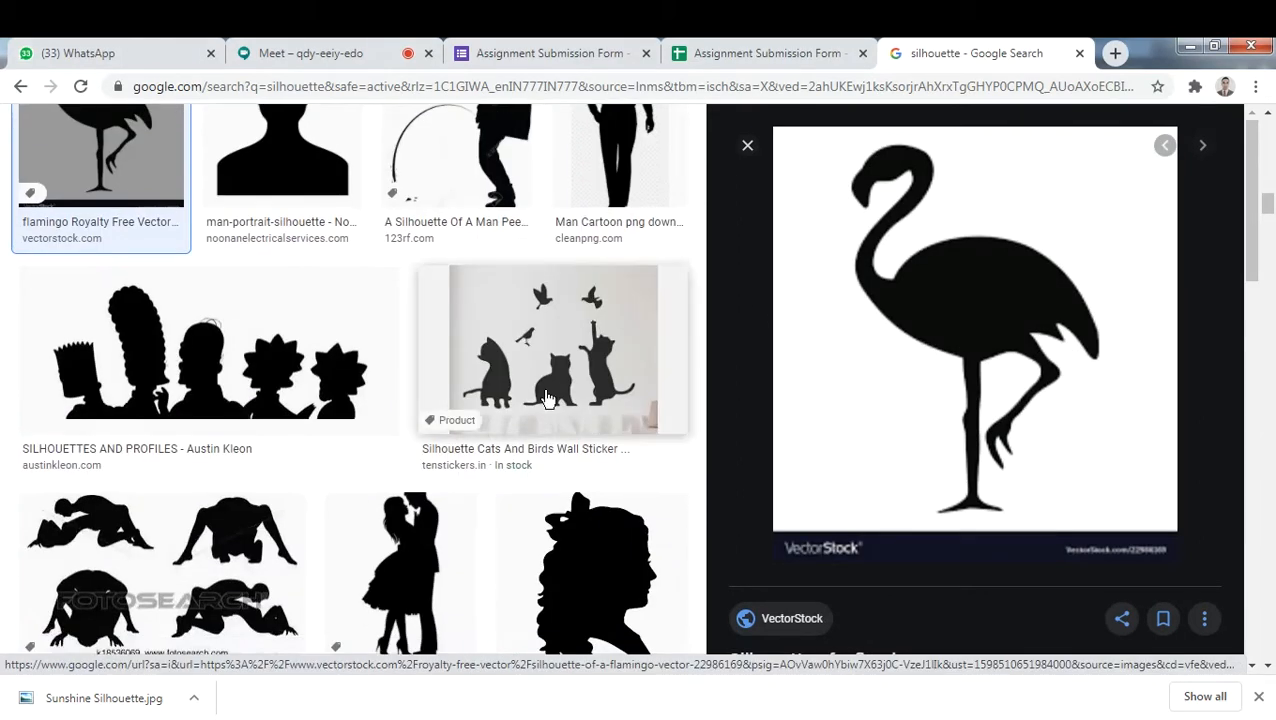
pyautogui.click(300, 360)
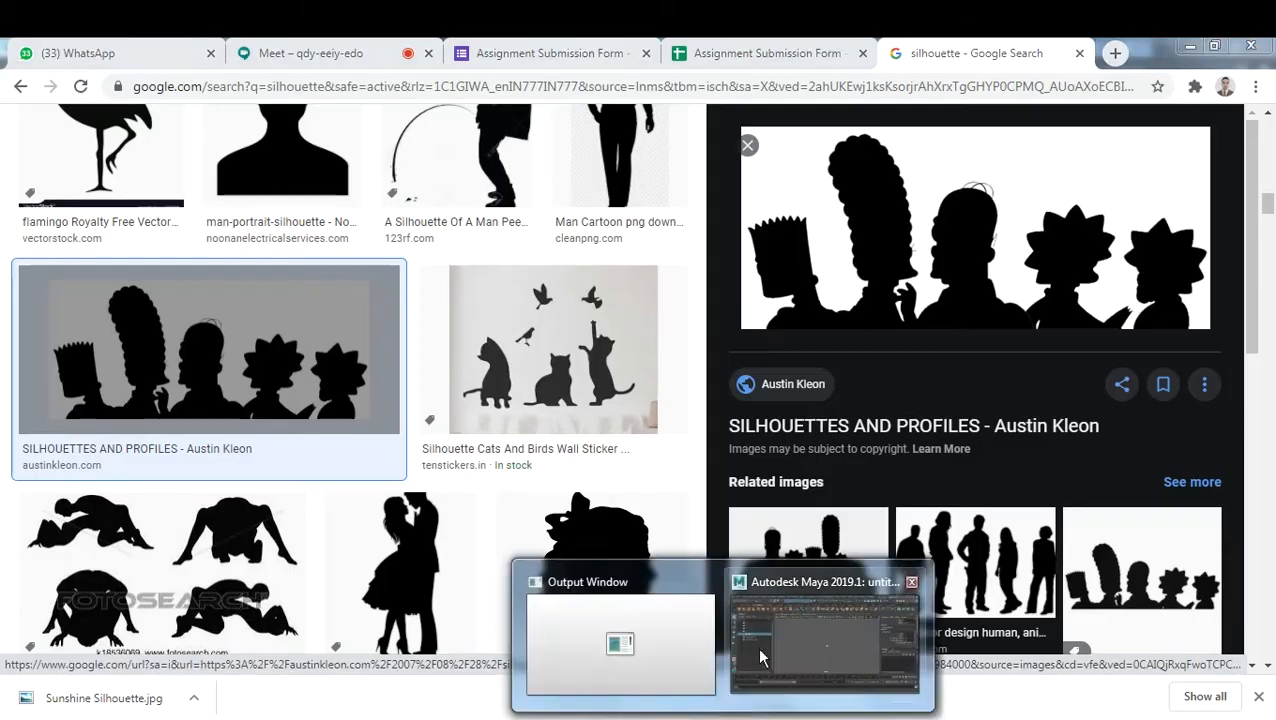
# Switch to Maya and set the polygon plane's width to 5 and its height to 2.16.
pyautogui.click(780, 630)
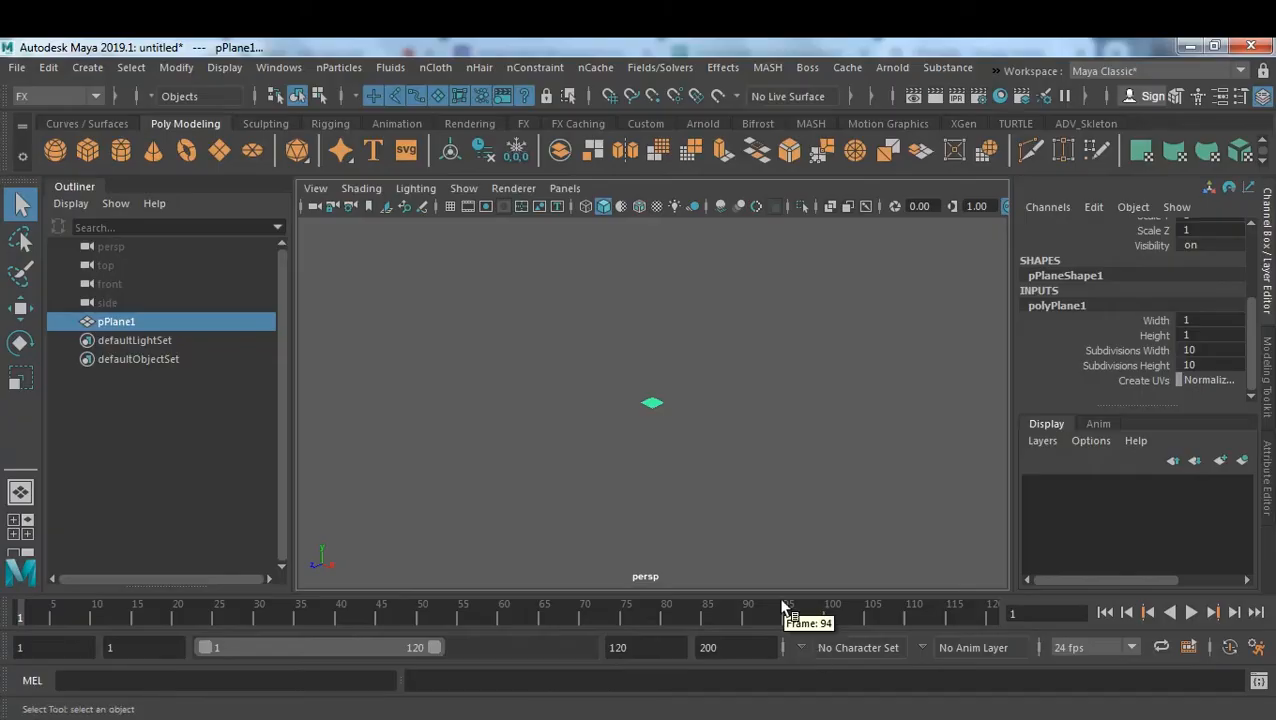
pyautogui.doubleClick(1210, 320)
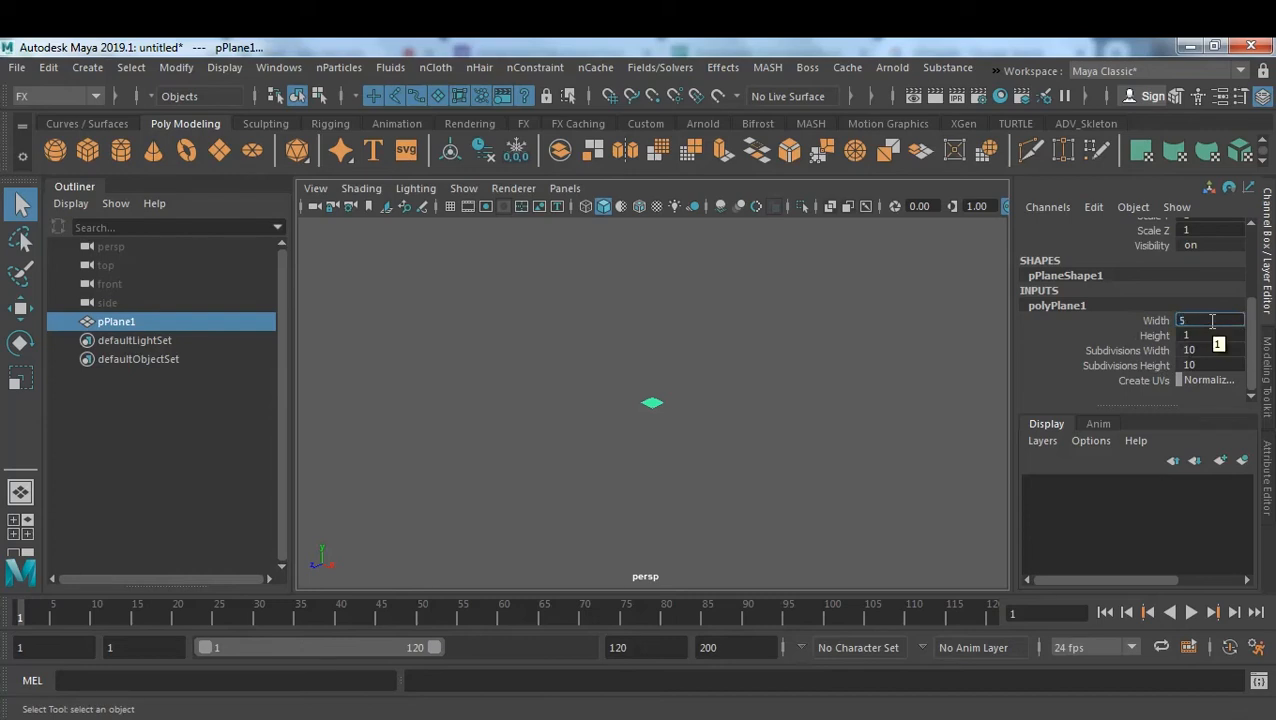
pyautogui.doubleClick(1205, 334)
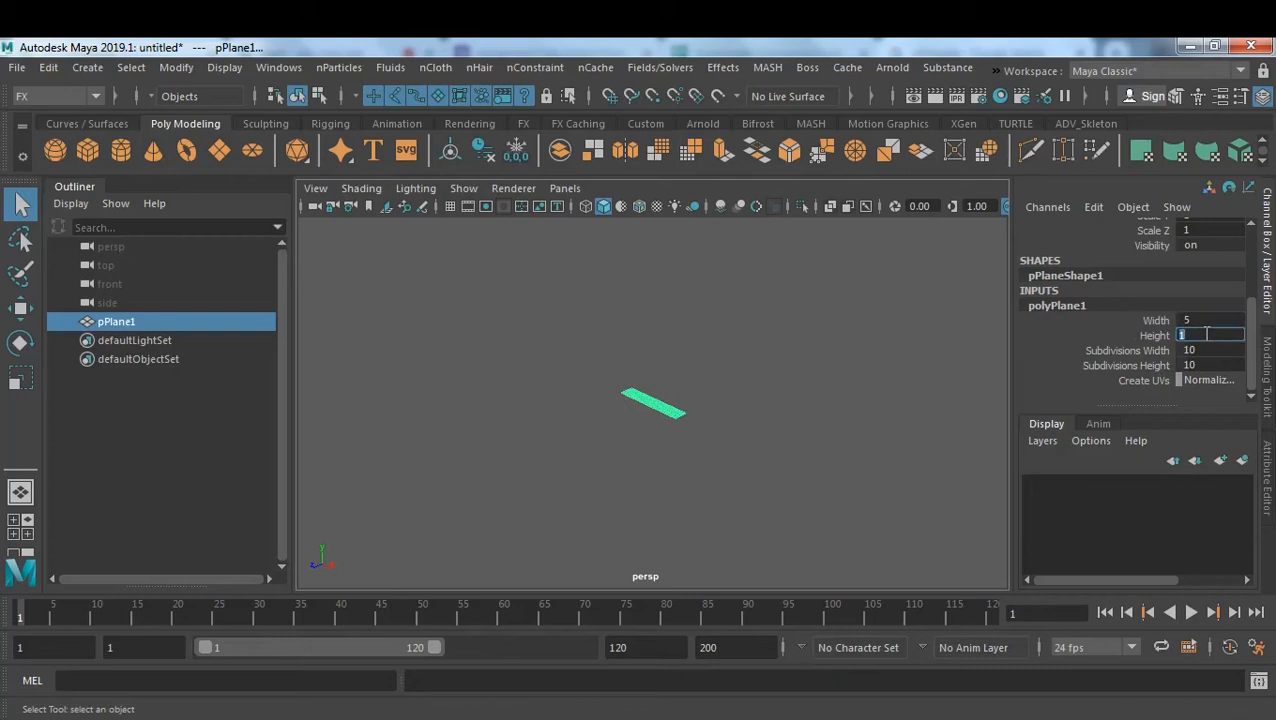
pyautogui.press('Return')
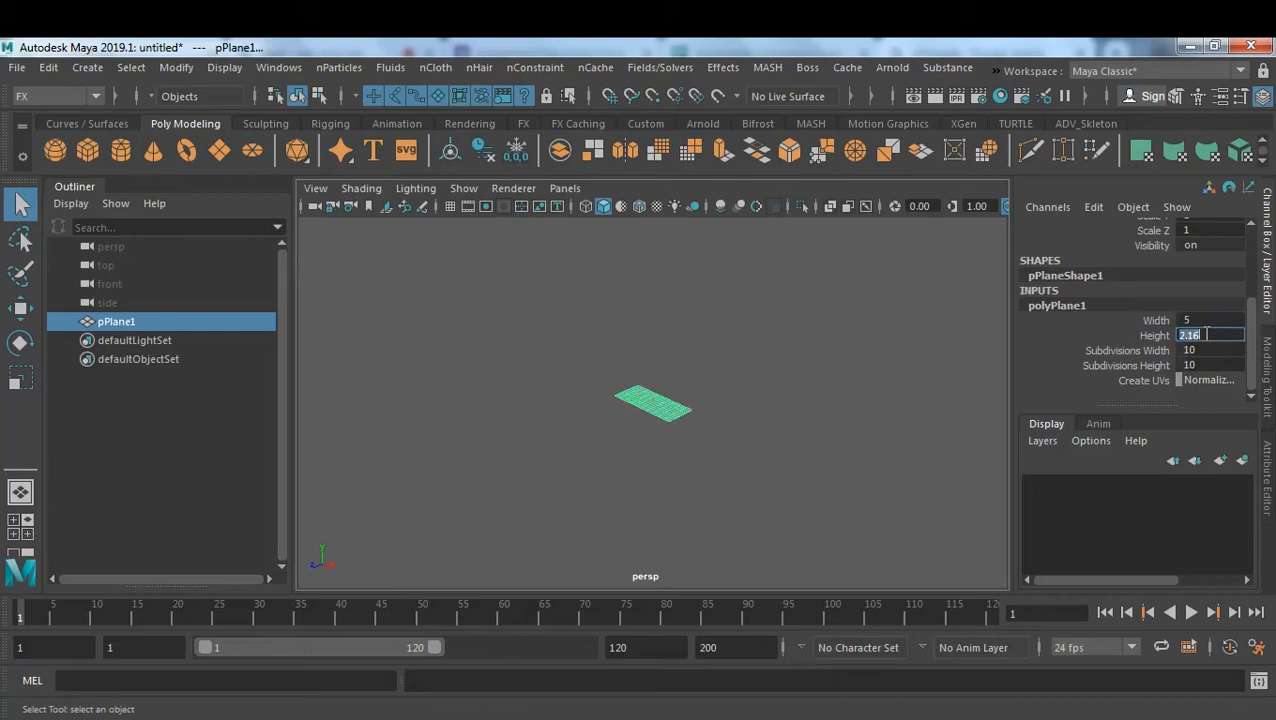
pyautogui.click(527, 468)
pyautogui.click(668, 414)
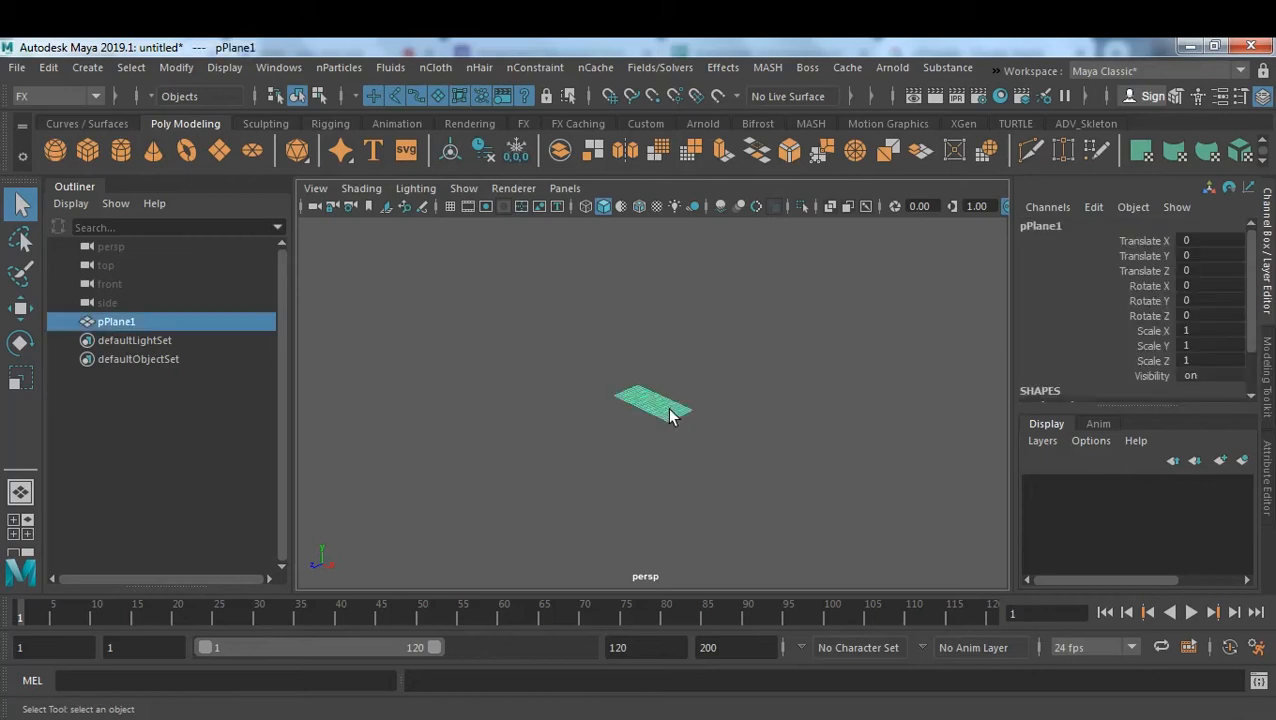
# Frame the 5 by 2.16 plane and reduce its width and height subdivisions to 1.
pyautogui.press('f')
pyautogui.moveTo(806, 374)
pyautogui.keyDown('alt'); pyautogui.mouseDown()
pyautogui.moveTo(900, 427)
pyautogui.moveTo(823, 381)
pyautogui.moveTo(812, 388)
pyautogui.mouseUp(); pyautogui.keyUp('alt')
pyautogui.scroll(-2, 1108, 336)
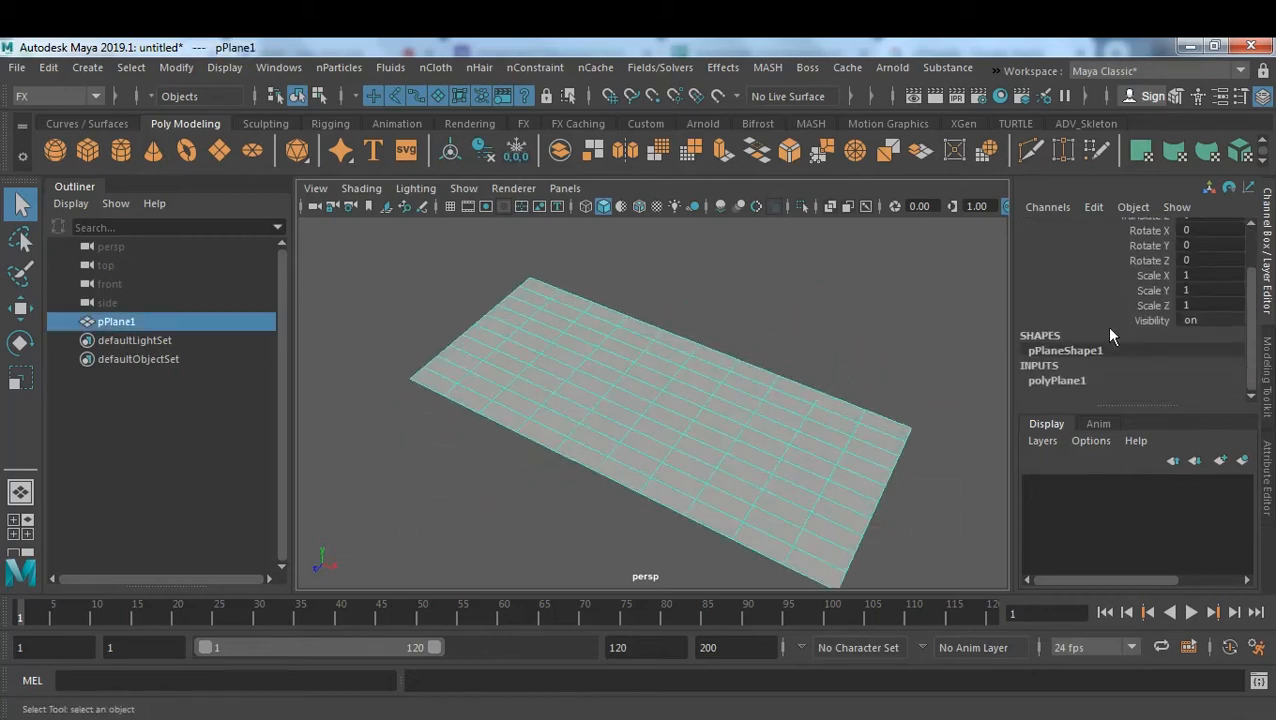
pyautogui.click(1060, 381)
pyautogui.scroll(-3, 1070, 380)
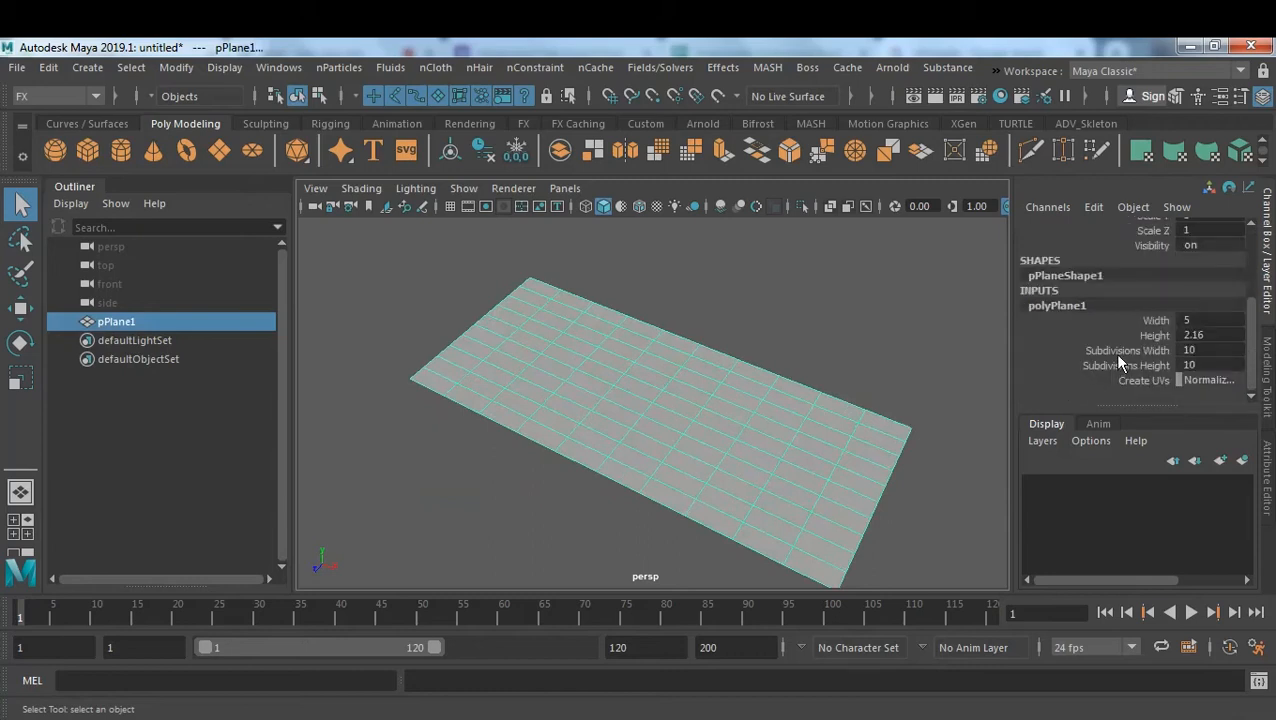
pyautogui.moveTo(1118, 357); pyautogui.dragTo(1117, 362)
pyautogui.moveTo(699, 499); pyautogui.dragTo(531, 473, button='middle')
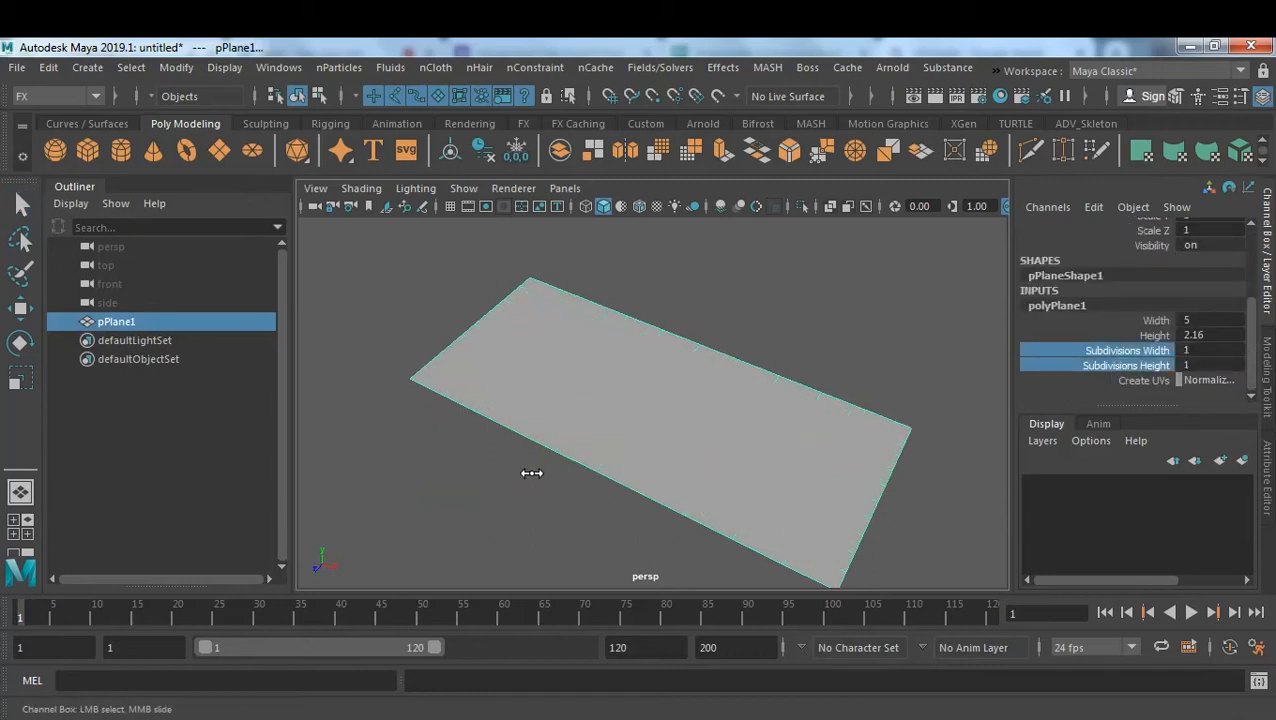
pyautogui.click(885, 284)
pyautogui.click(552, 397)
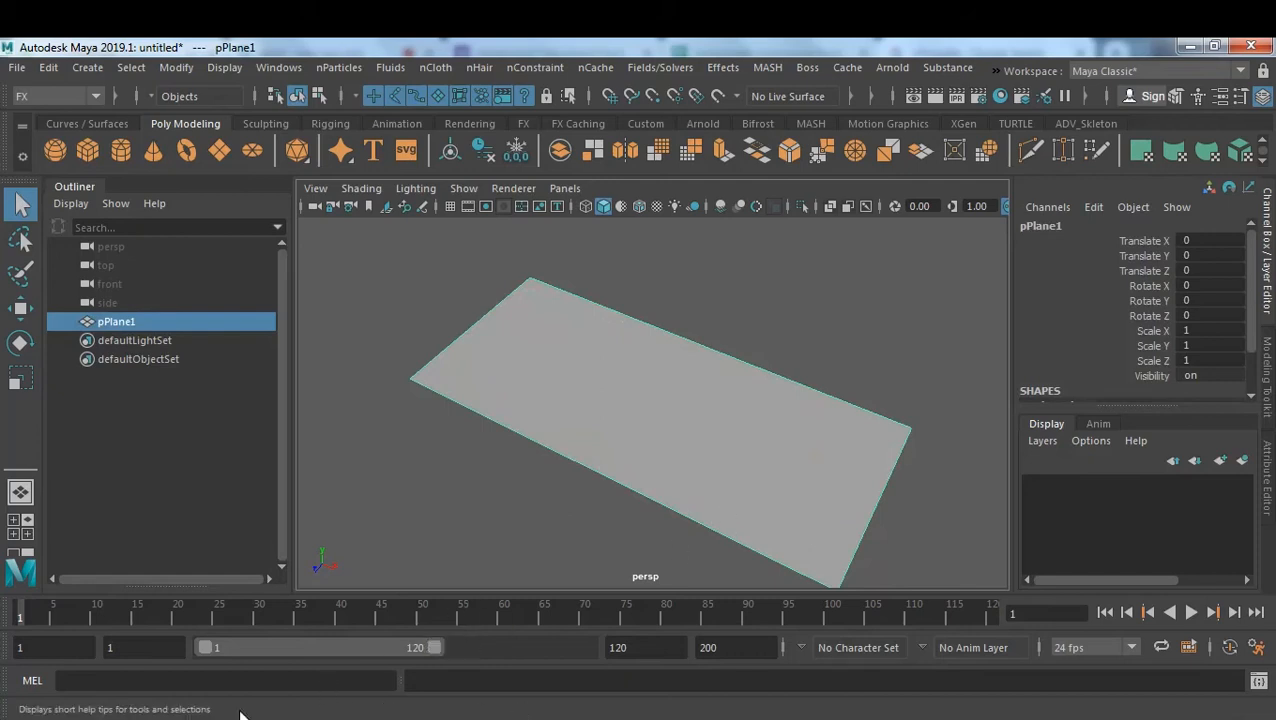
# Switch to Chrome, check the pixel size of the cartoon family silhouette, and read the class chat in Google Meet.
pyautogui.click(222, 664)
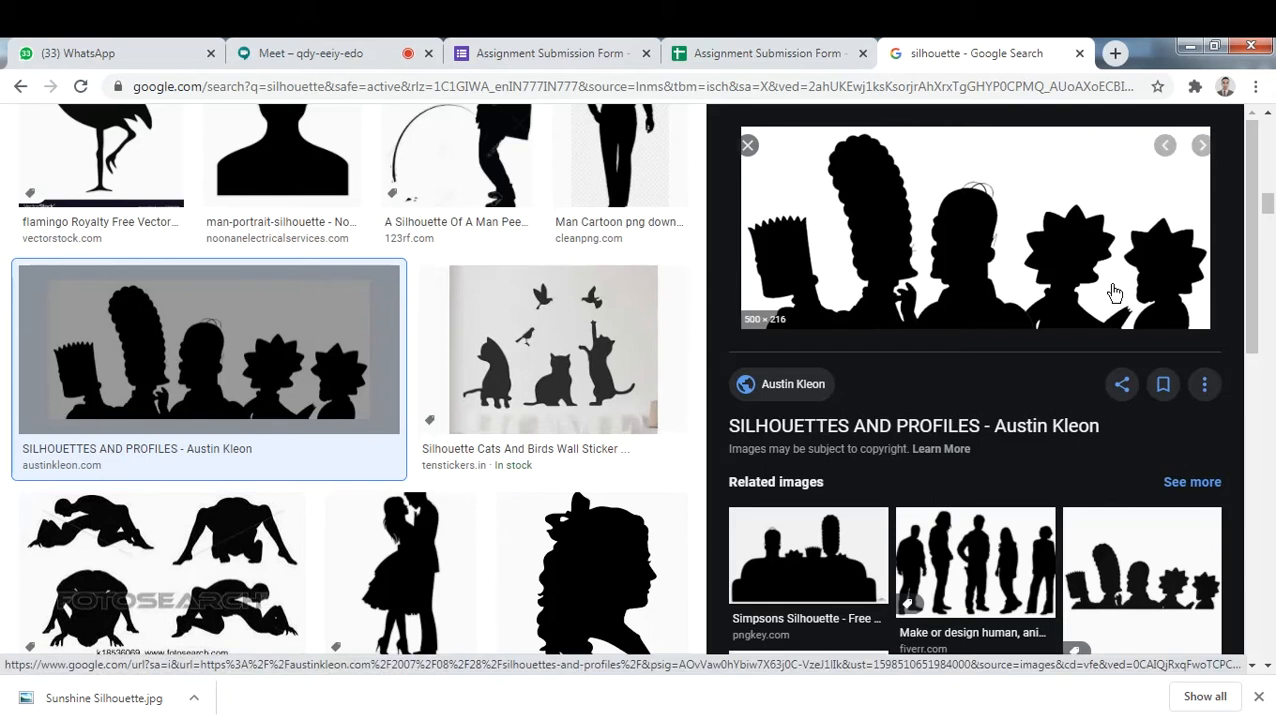
pyautogui.click(384, 56)
pyautogui.scroll(-1, 1256, 447)
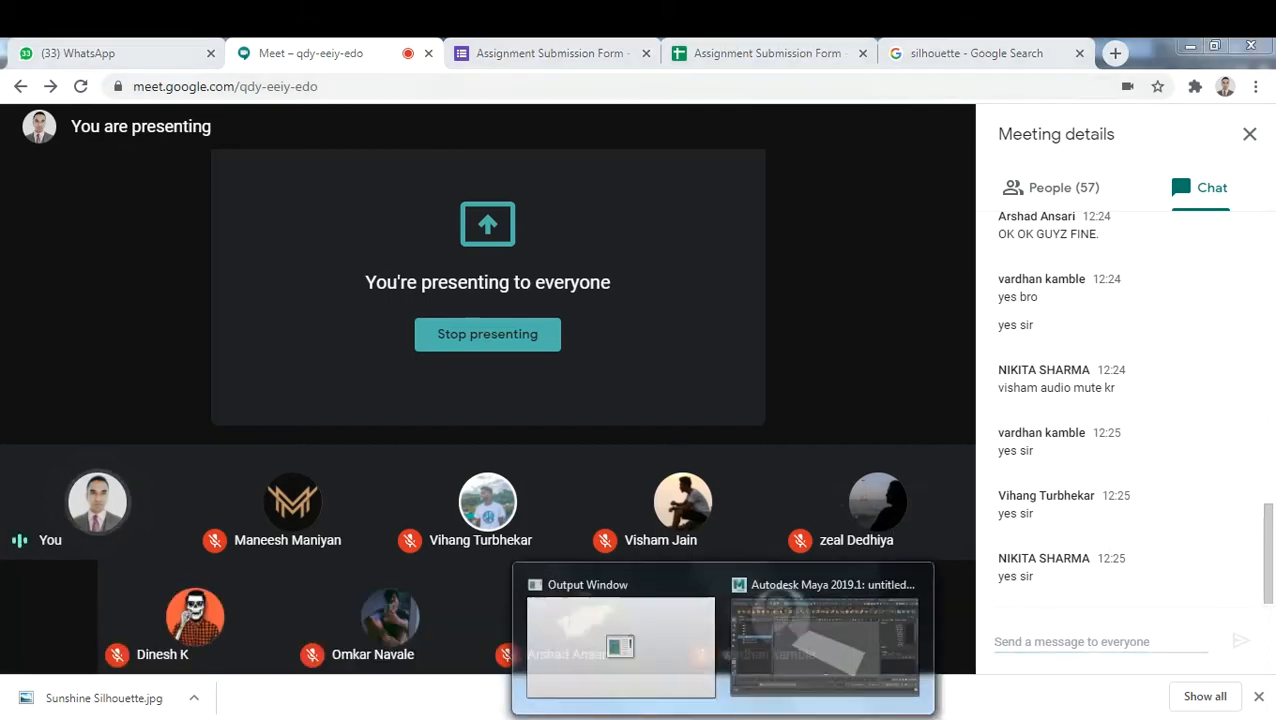
# Return to Maya and start a new scene without saving the current one.
pyautogui.click(806, 612)
pyautogui.click(715, 335)
pyautogui.click(665, 428)
pyautogui.hotkey('ctrl', 'n')
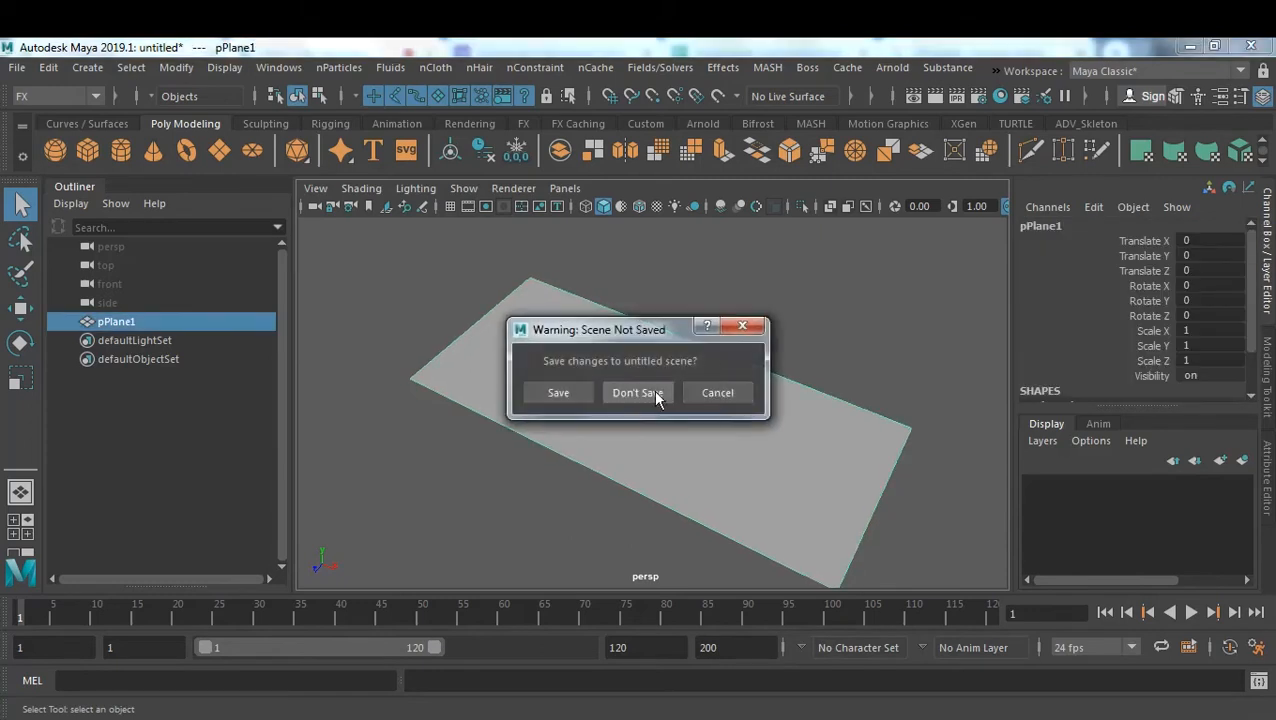
pyautogui.click(632, 393)
# Enable multisampling anti-aliasing in the Viewport 2.0 renderer settings and close the settings.
pyautogui.click(513, 188)
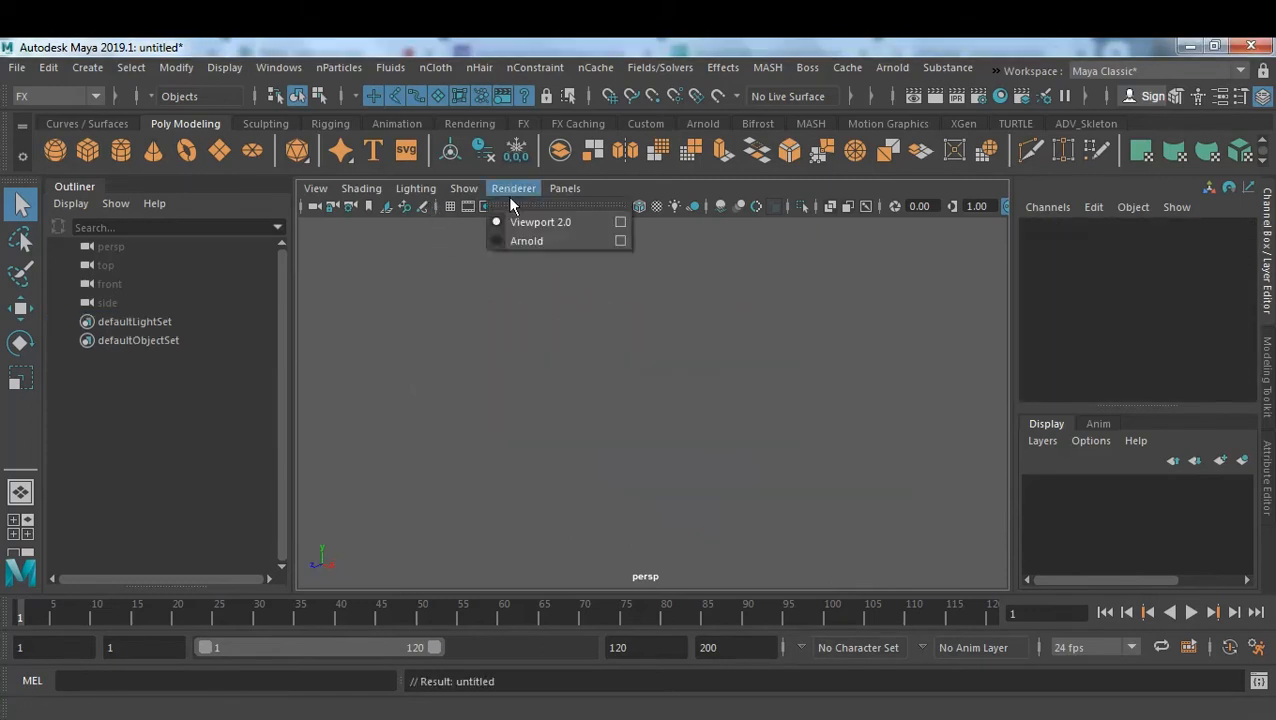
pyautogui.click(621, 222)
pyautogui.scroll(-2, 900, 450)
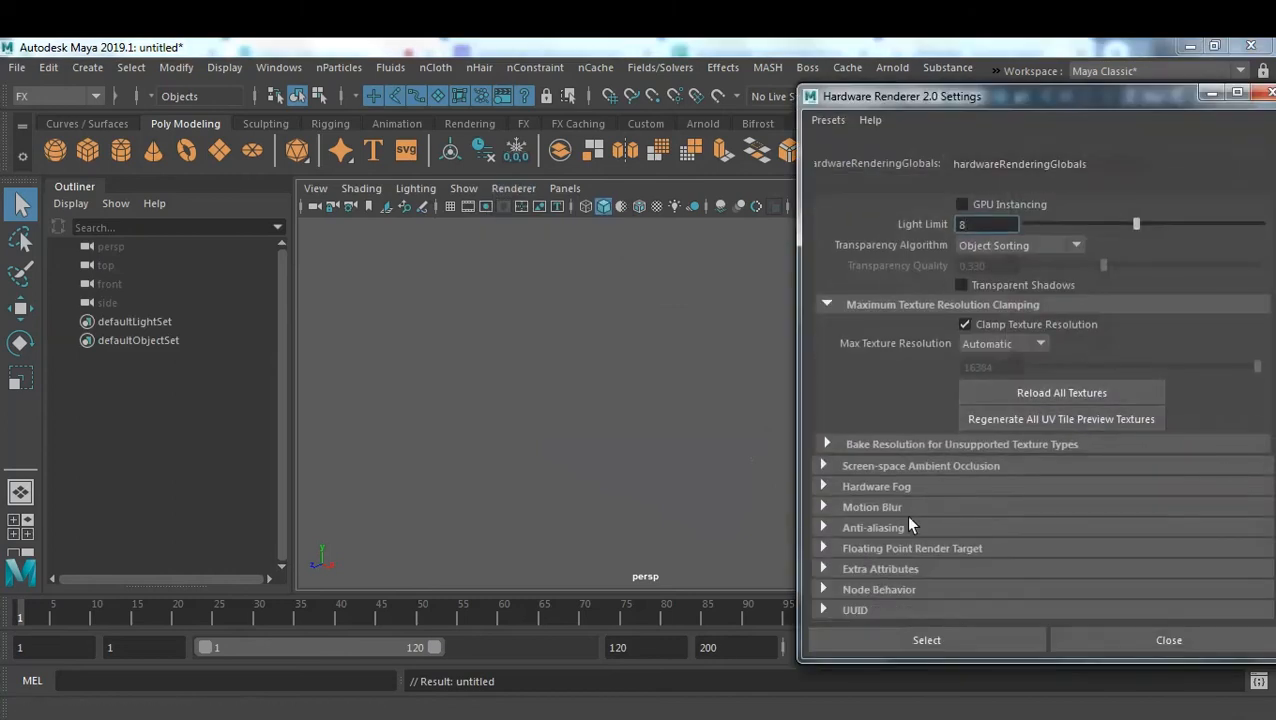
pyautogui.click(873, 532)
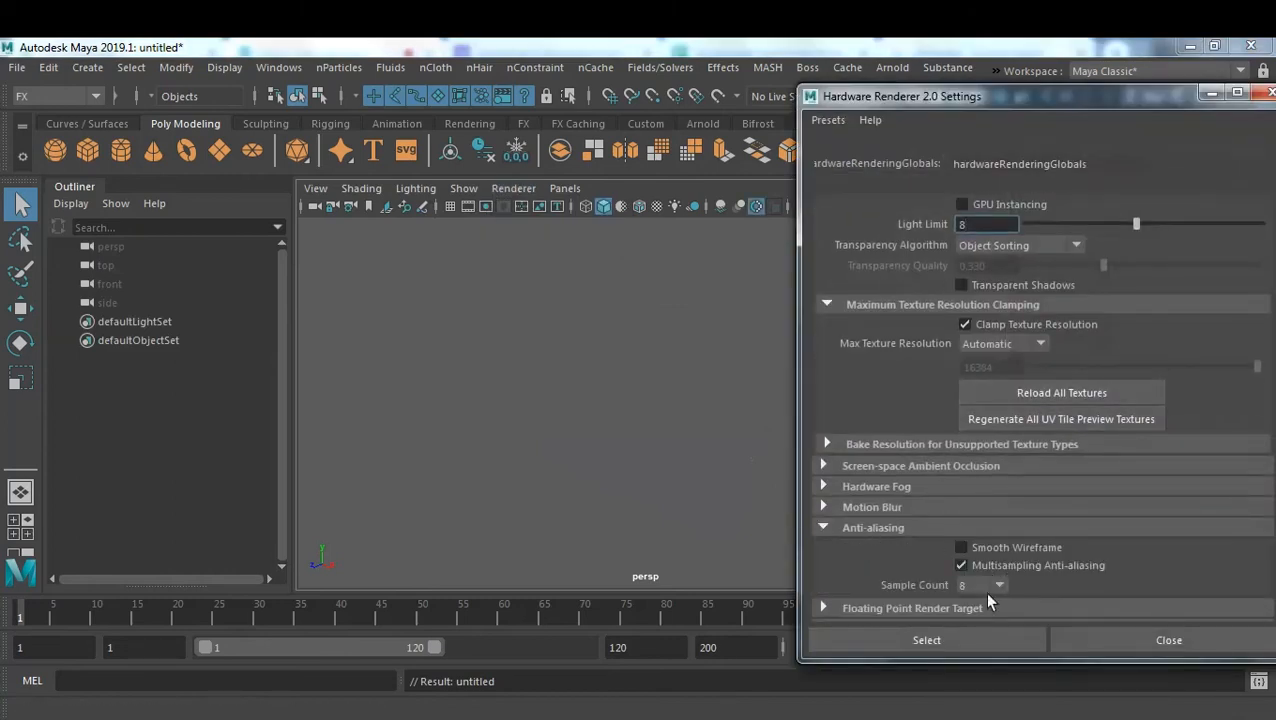
pyautogui.click(974, 643)
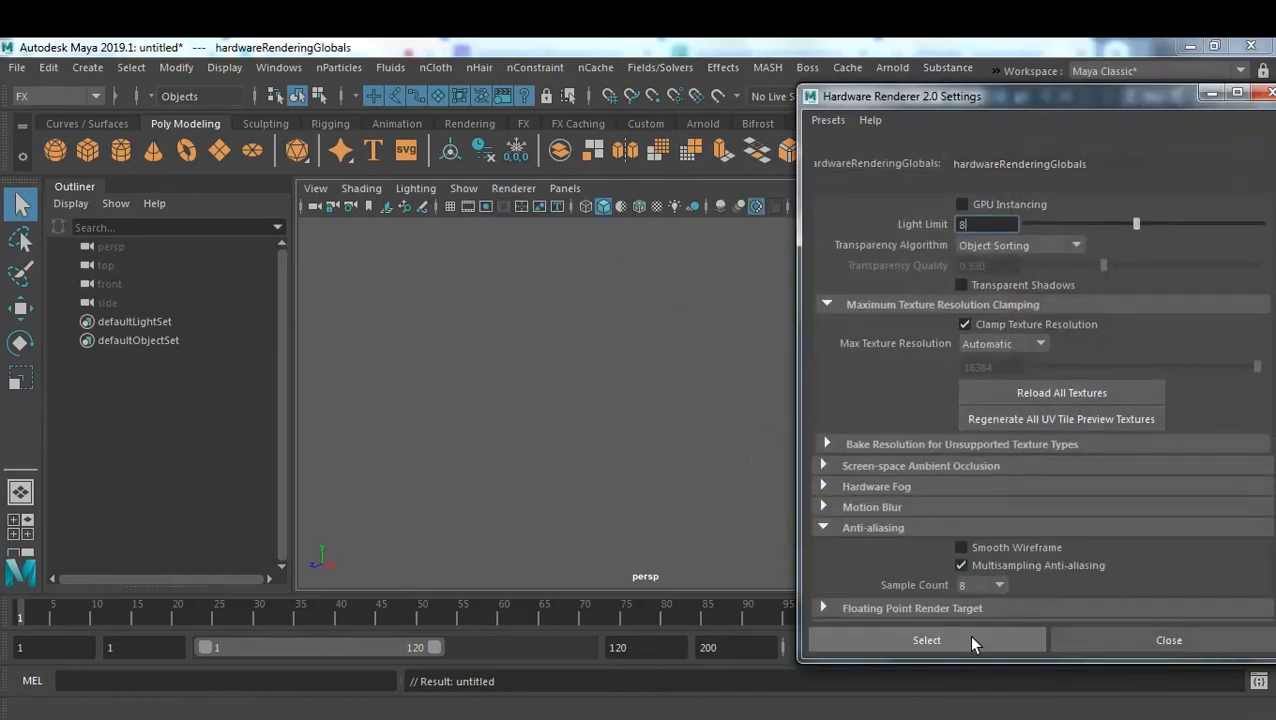
pyautogui.click(1125, 640)
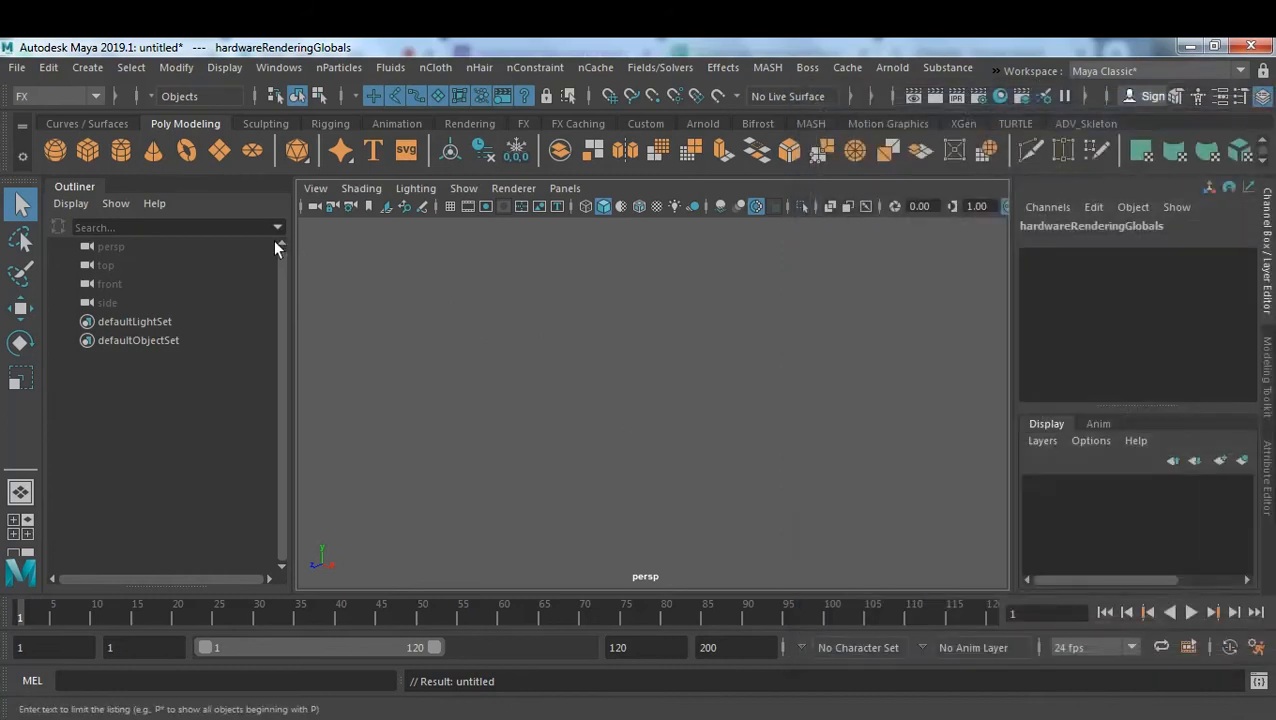
# Create a polygon plane and enlarge its width and height together to 24.9.
pyautogui.click(219, 150)
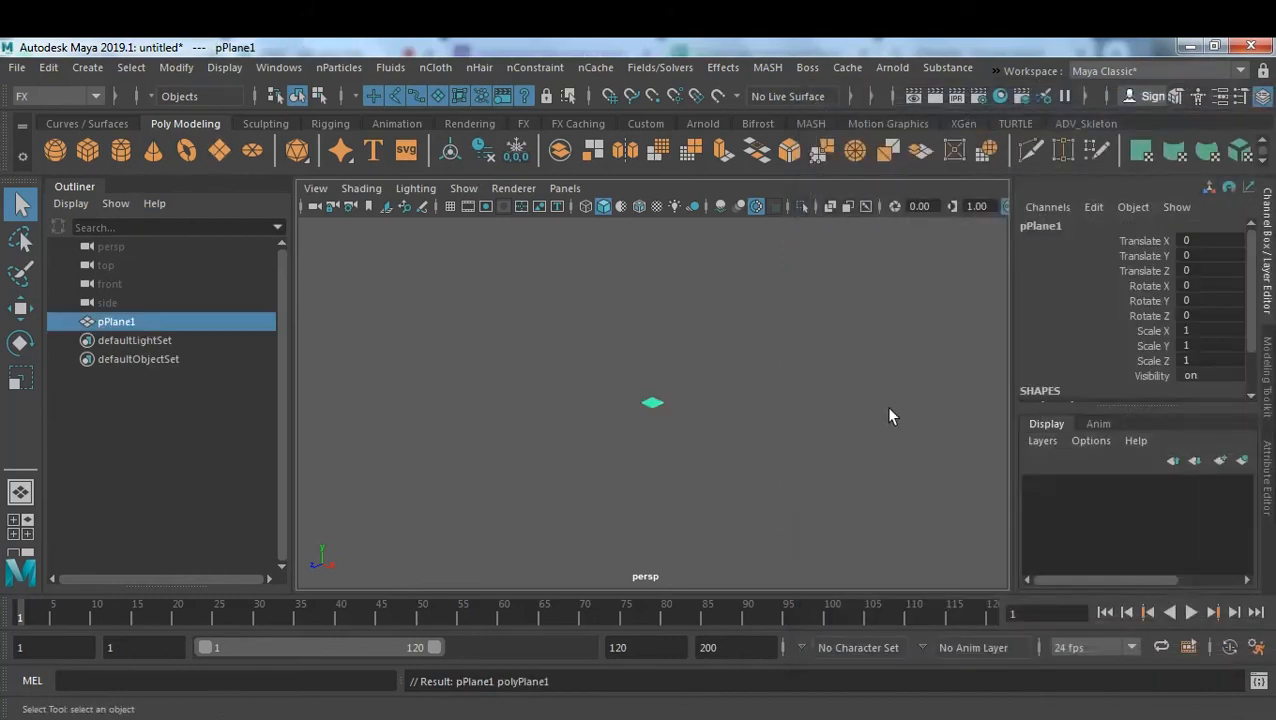
pyautogui.scroll(-1, 1188, 274)
pyautogui.scroll(-2, 1151, 341)
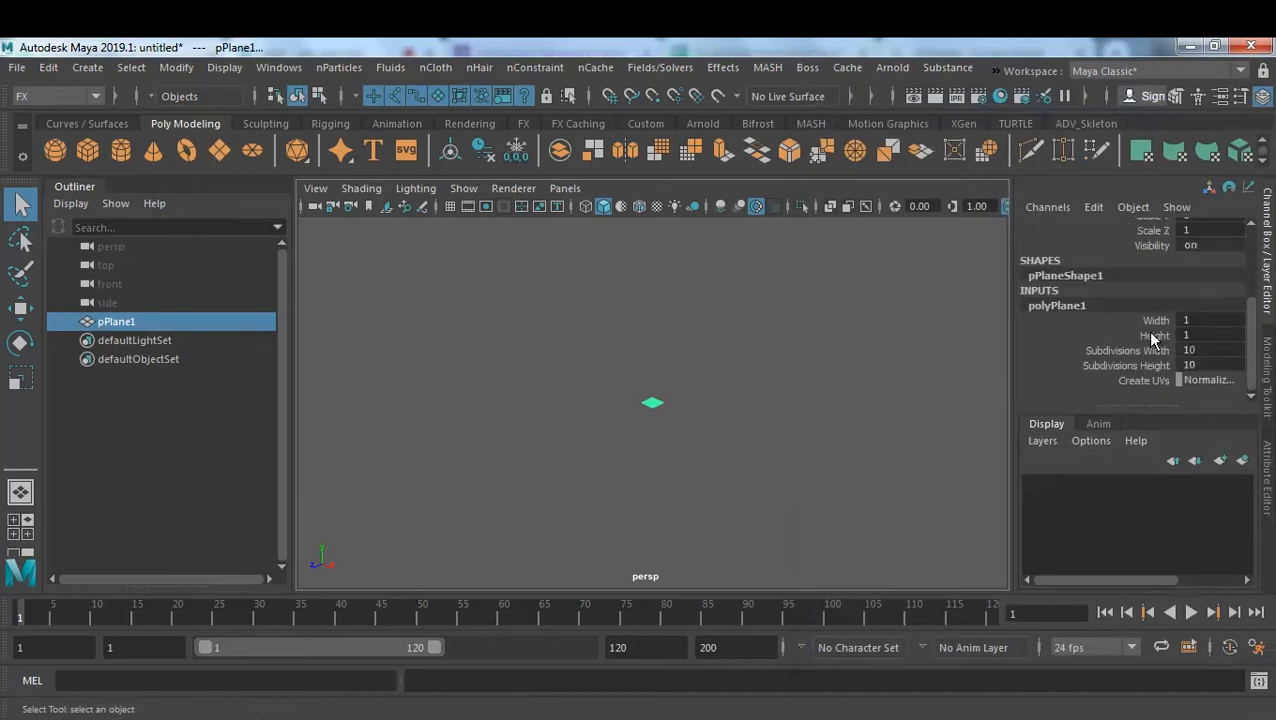
pyautogui.moveTo(1156, 320); pyautogui.dragTo(1155, 336)
pyautogui.moveTo(608, 450); pyautogui.dragTo(797, 464, button='middle')
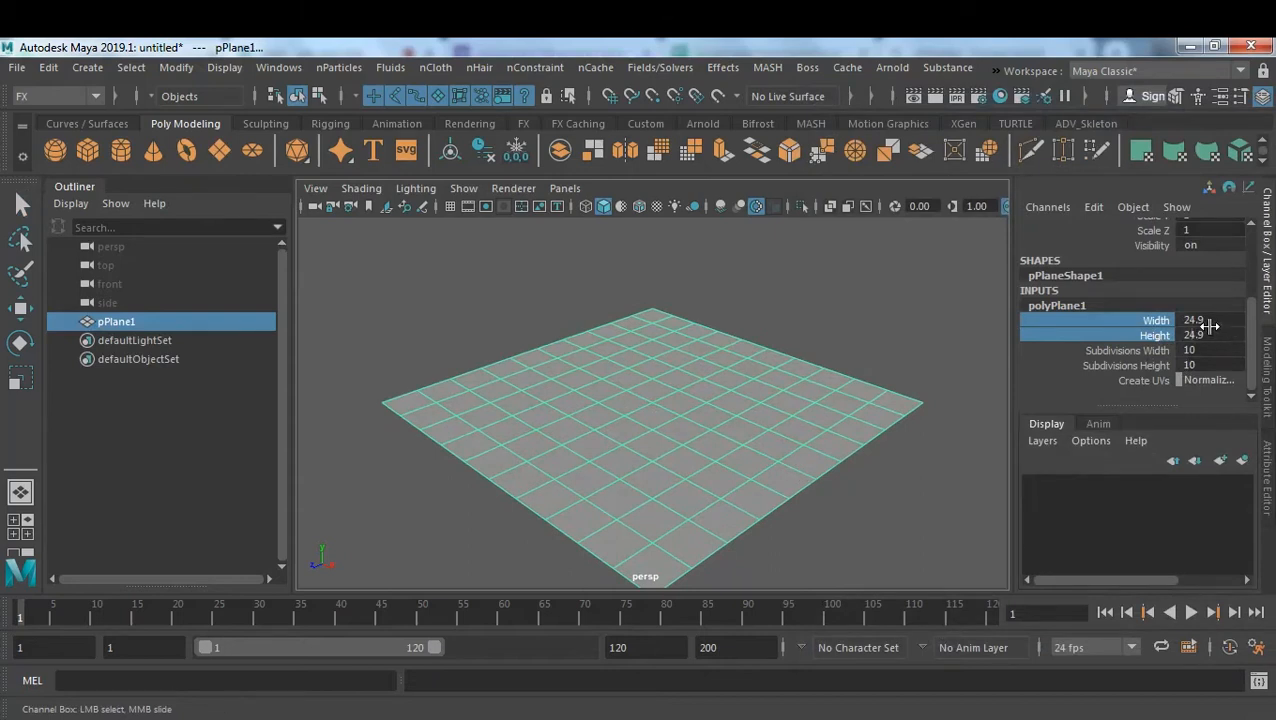
# View Artboard 1 from the 500ppi folder, examine its pixel dimensions in the file properties, and close the windows.
pyautogui.moveTo(955, 719)
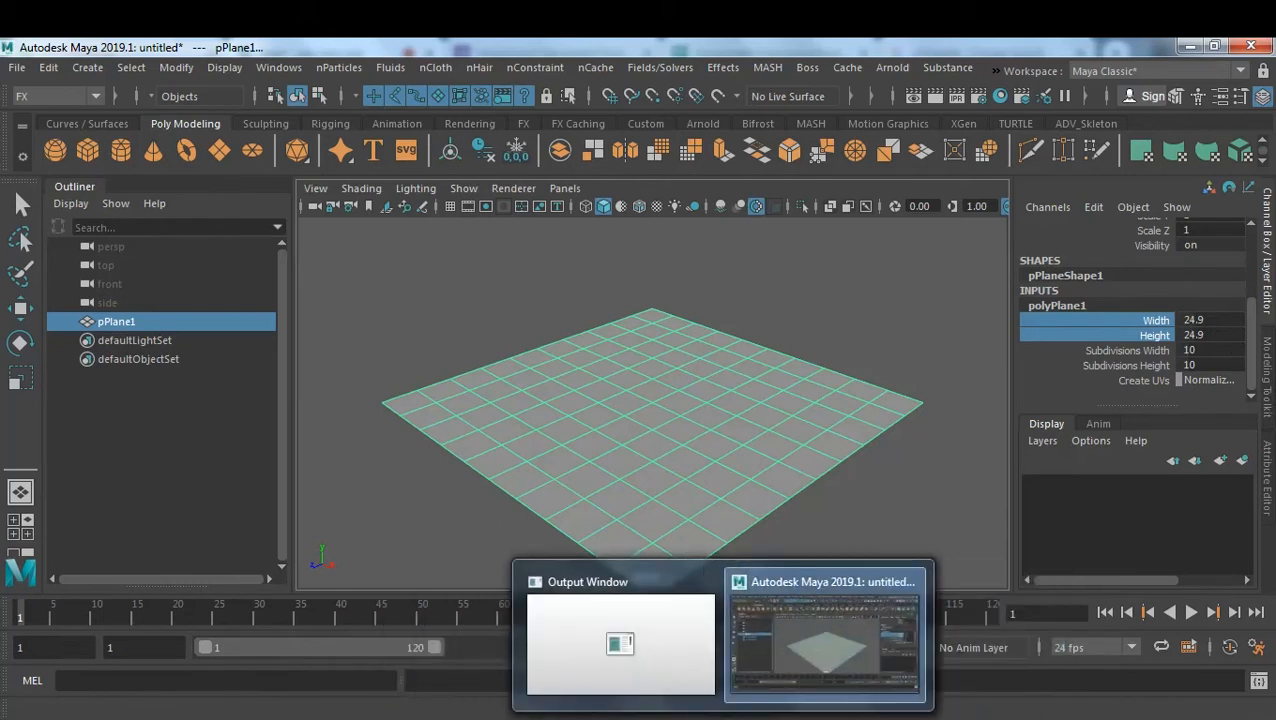
pyautogui.moveTo(897, 719)
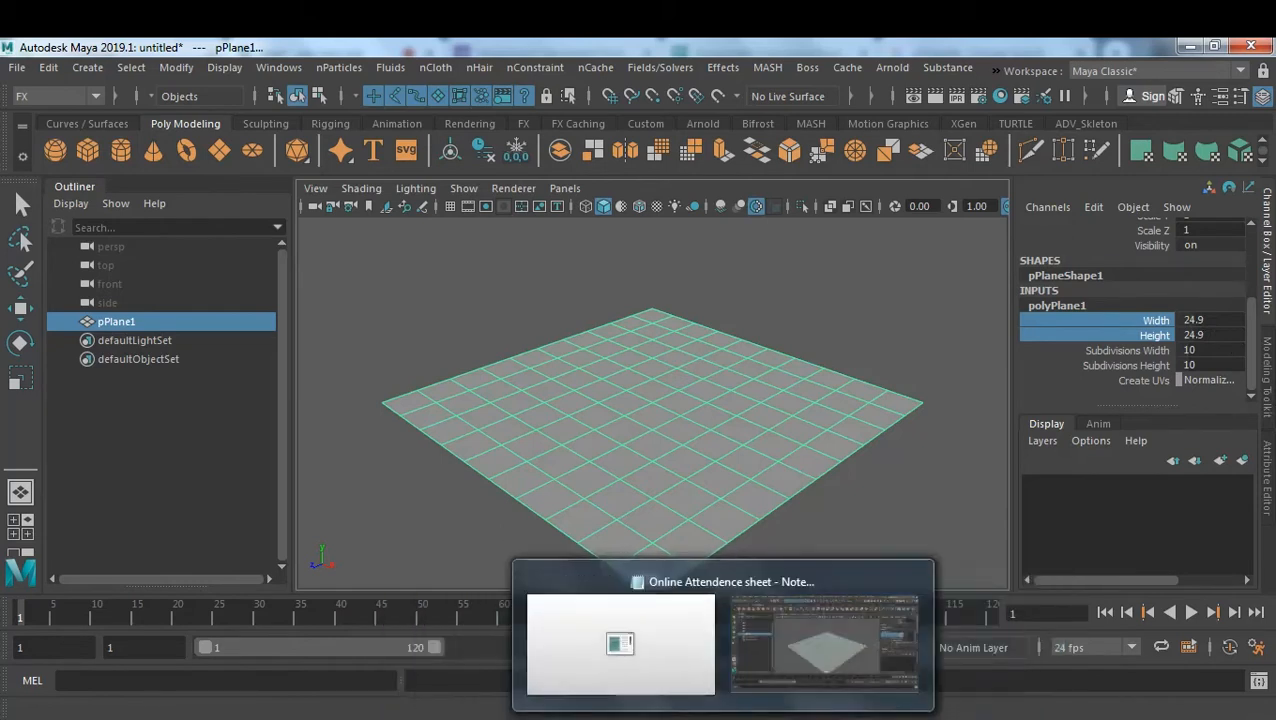
pyautogui.moveTo(490, 719)
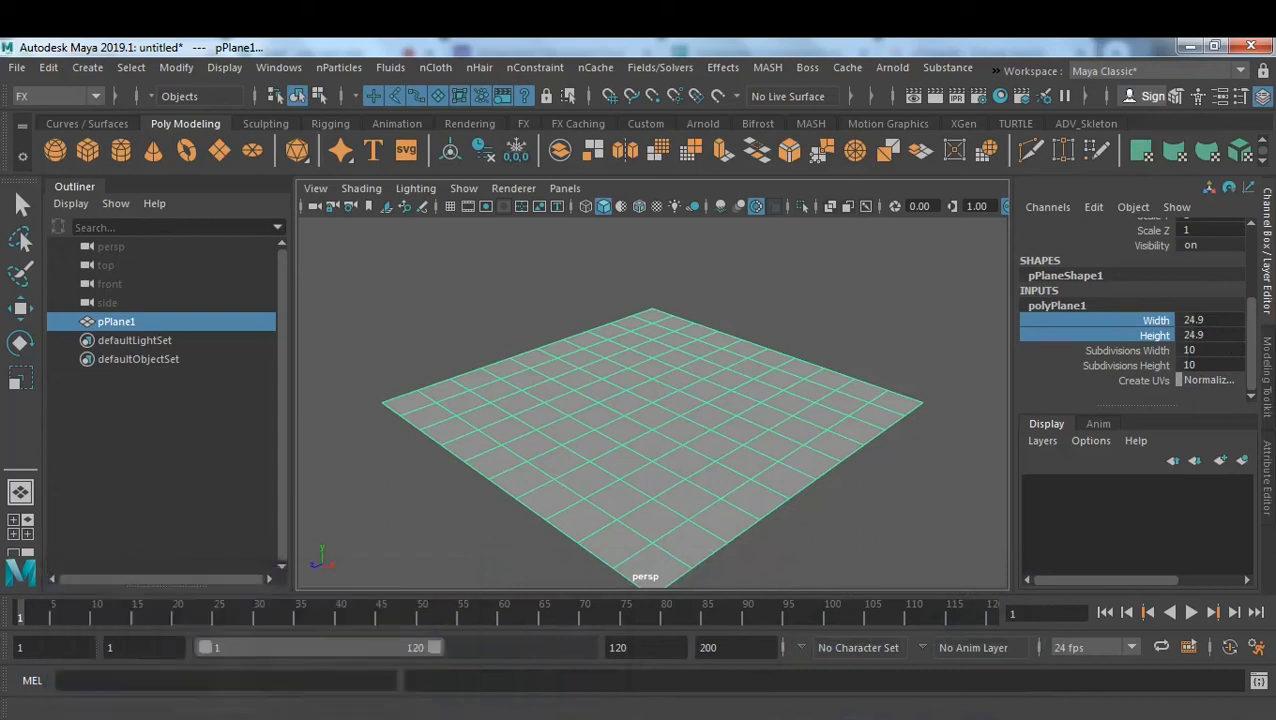
pyautogui.moveTo(320, 719)
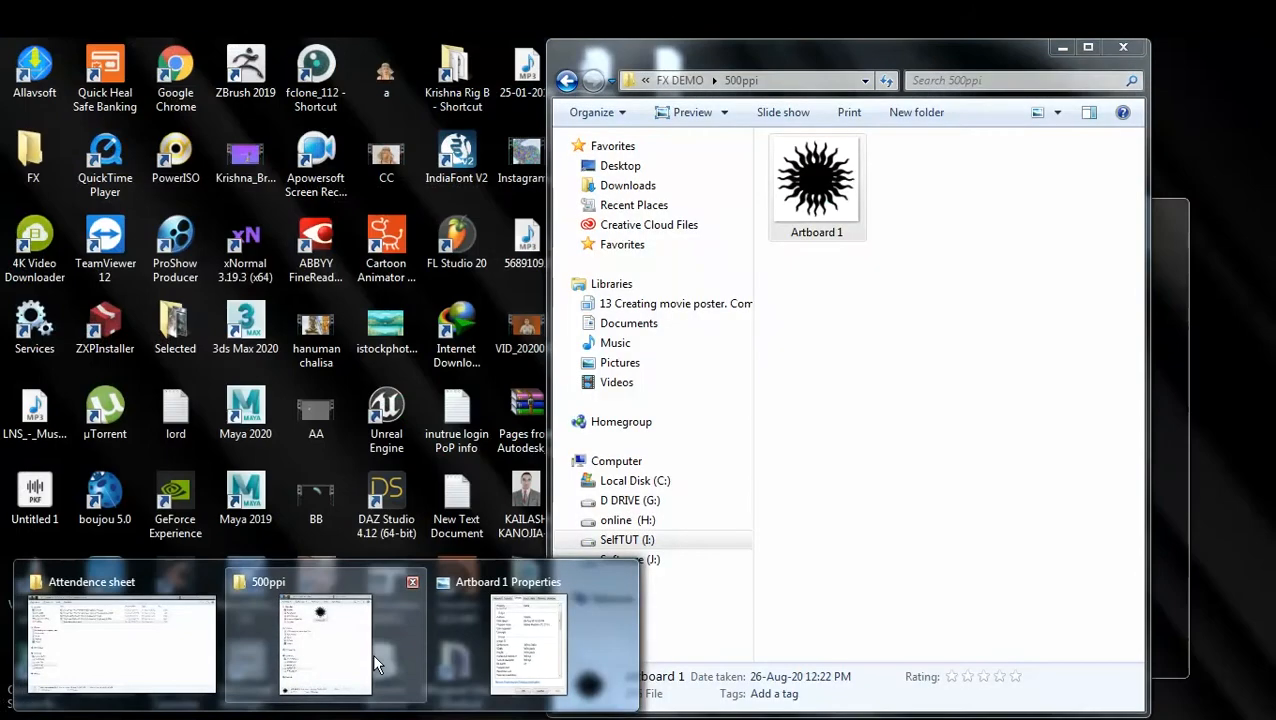
pyautogui.click(372, 653)
pyautogui.doubleClick(845, 181)
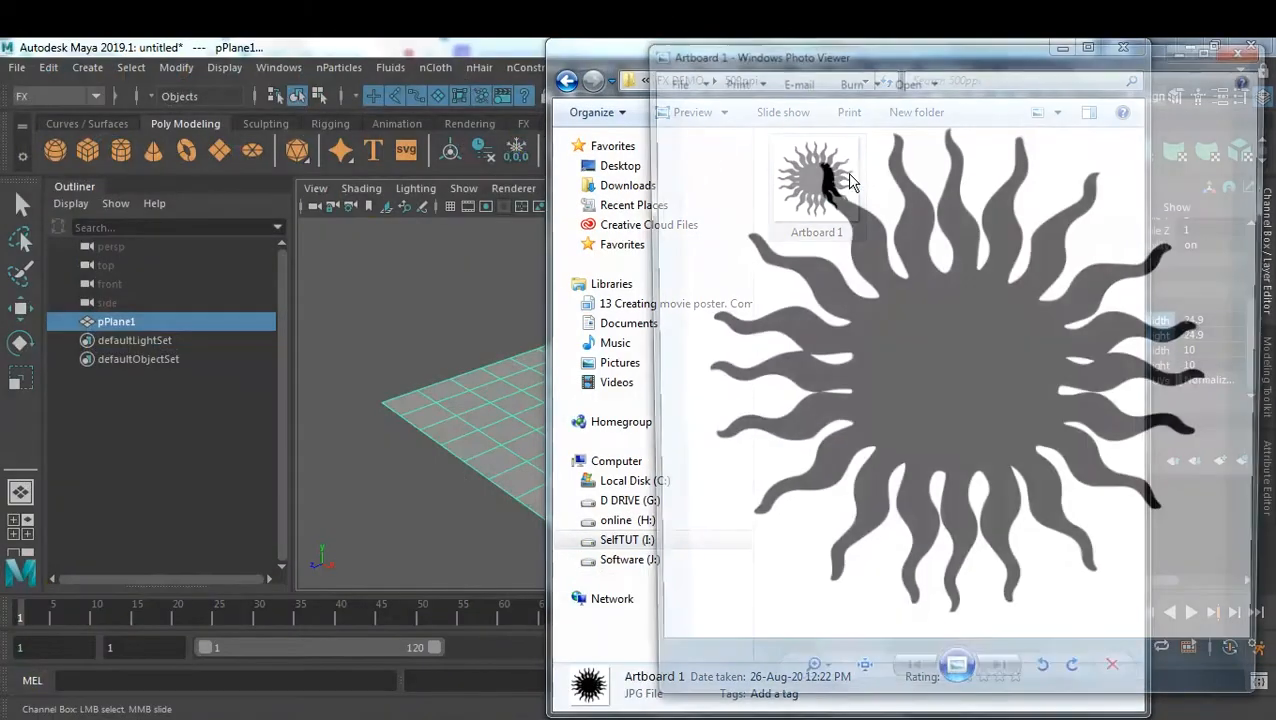
pyautogui.click(1247, 47)
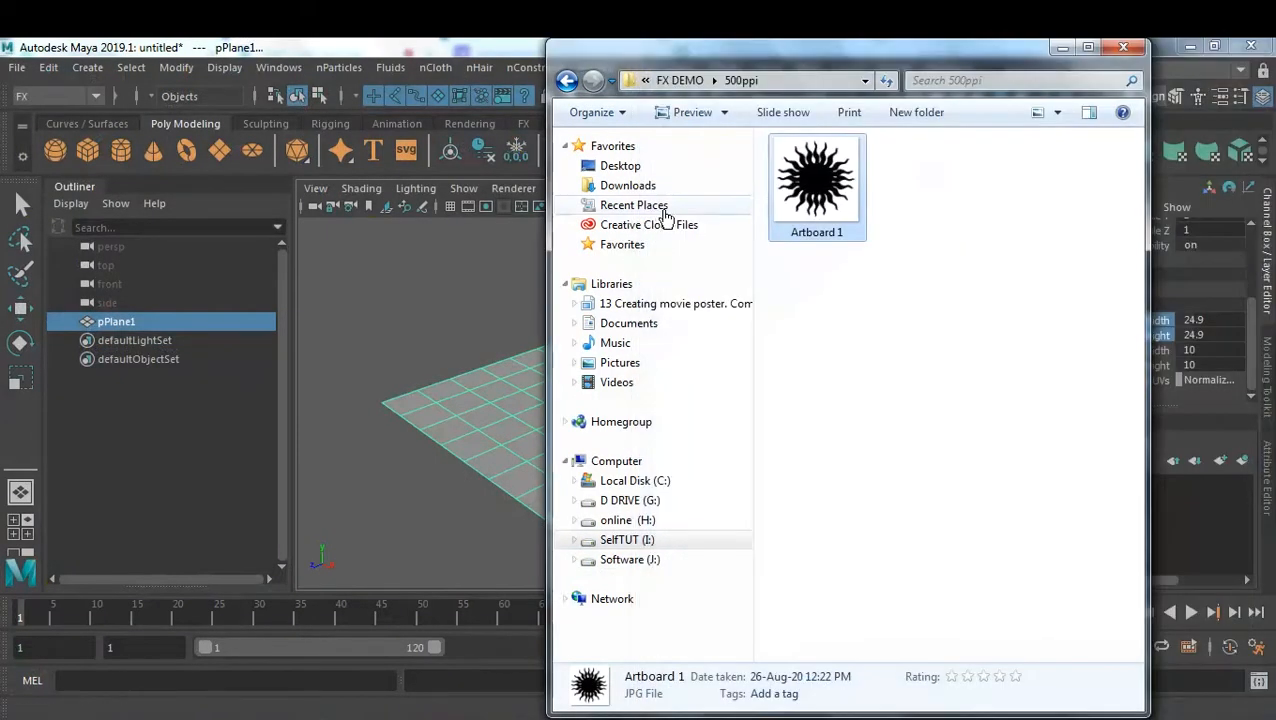
pyautogui.rightClick(805, 185)
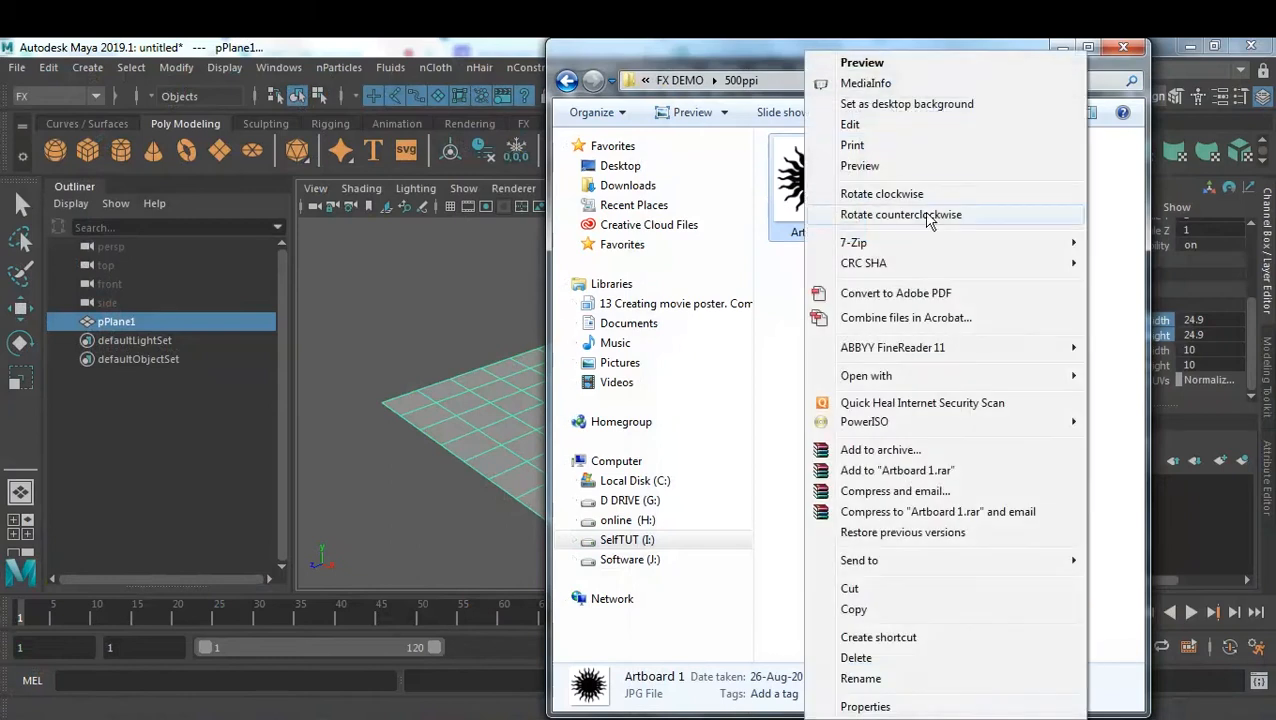
pyautogui.click(862, 706)
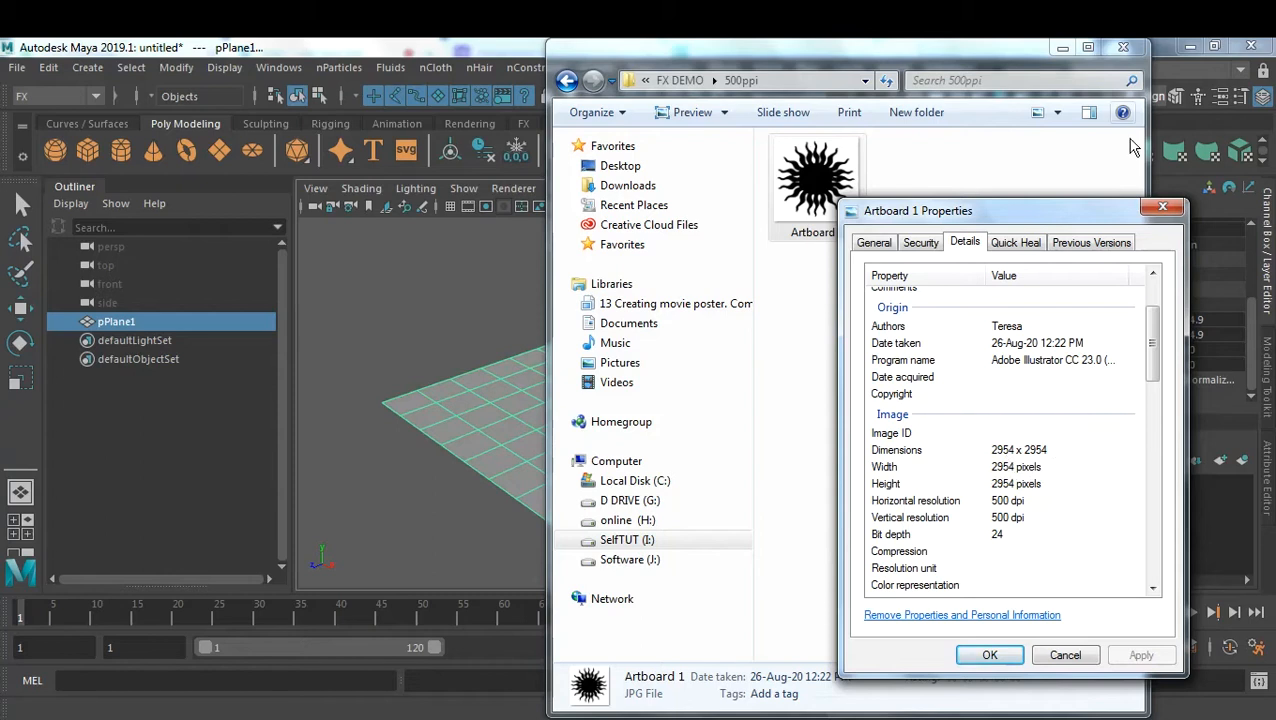
pyautogui.click(1161, 207)
pyautogui.click(1123, 48)
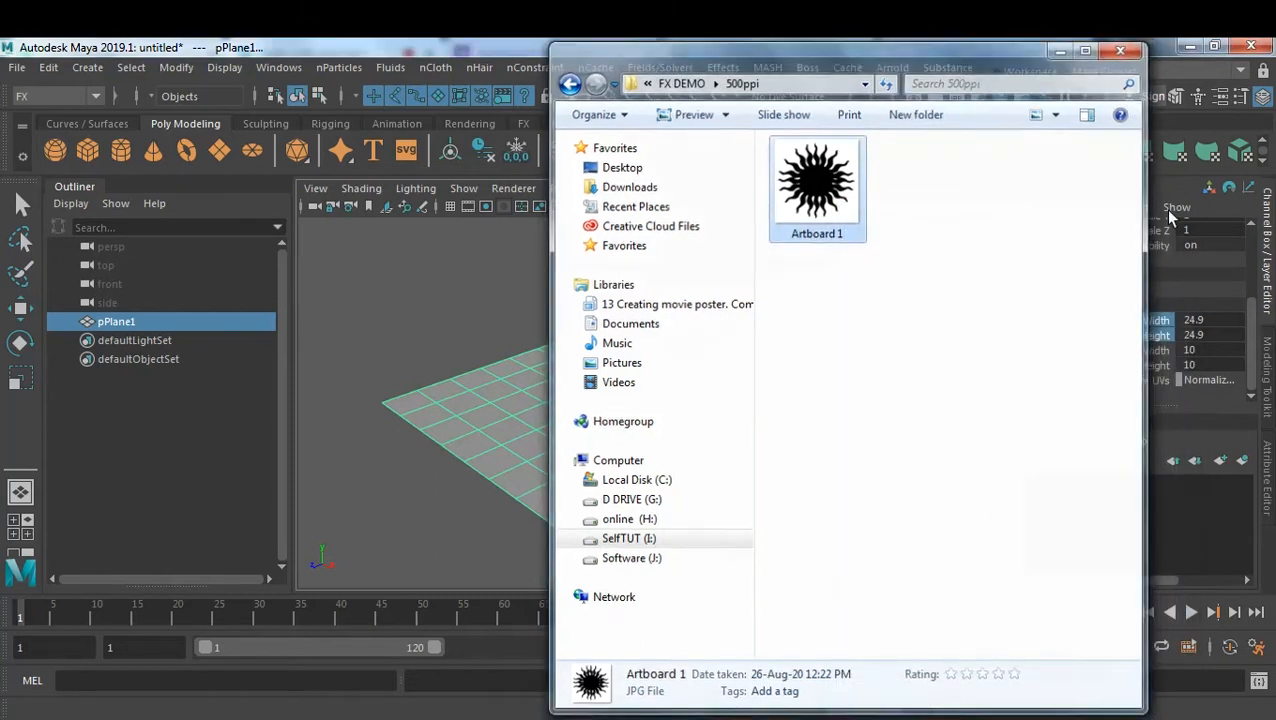
# Set the polygon plane's width and height to 29.54 to match the image's proportions.
pyautogui.click(1212, 320)
pyautogui.write('29.')
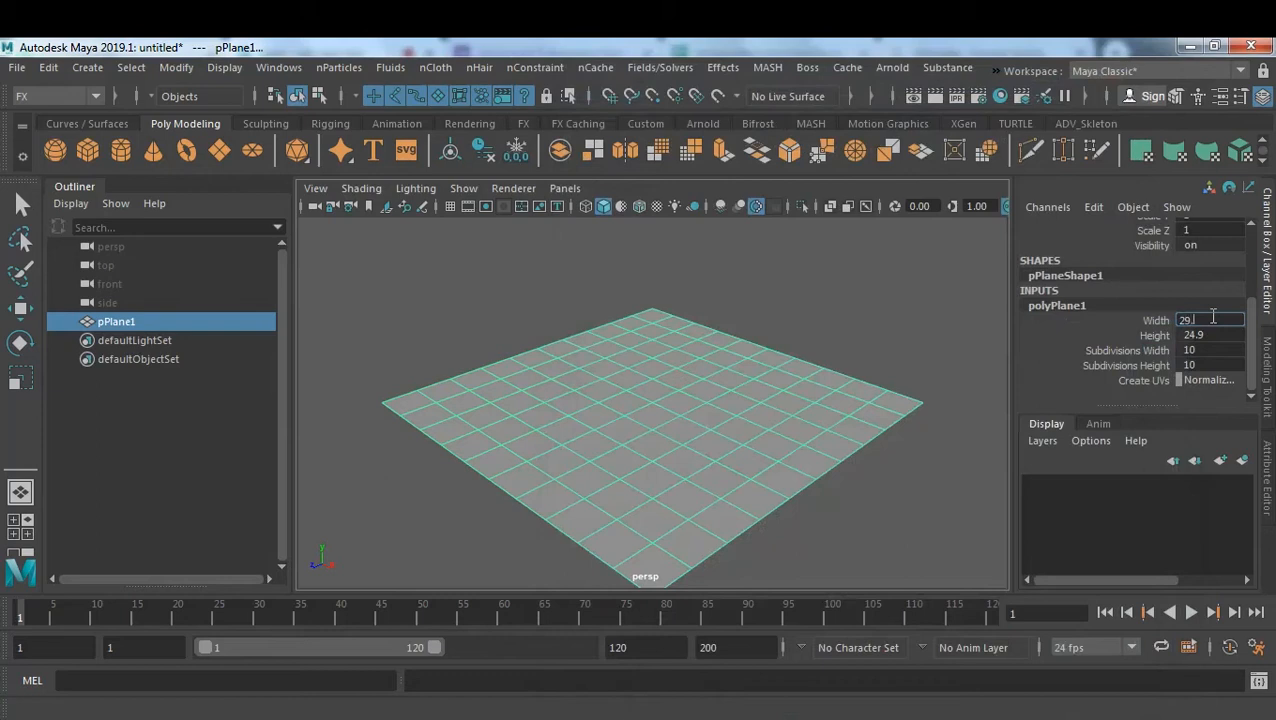
pyautogui.write('54')
pyautogui.click(1212, 335)
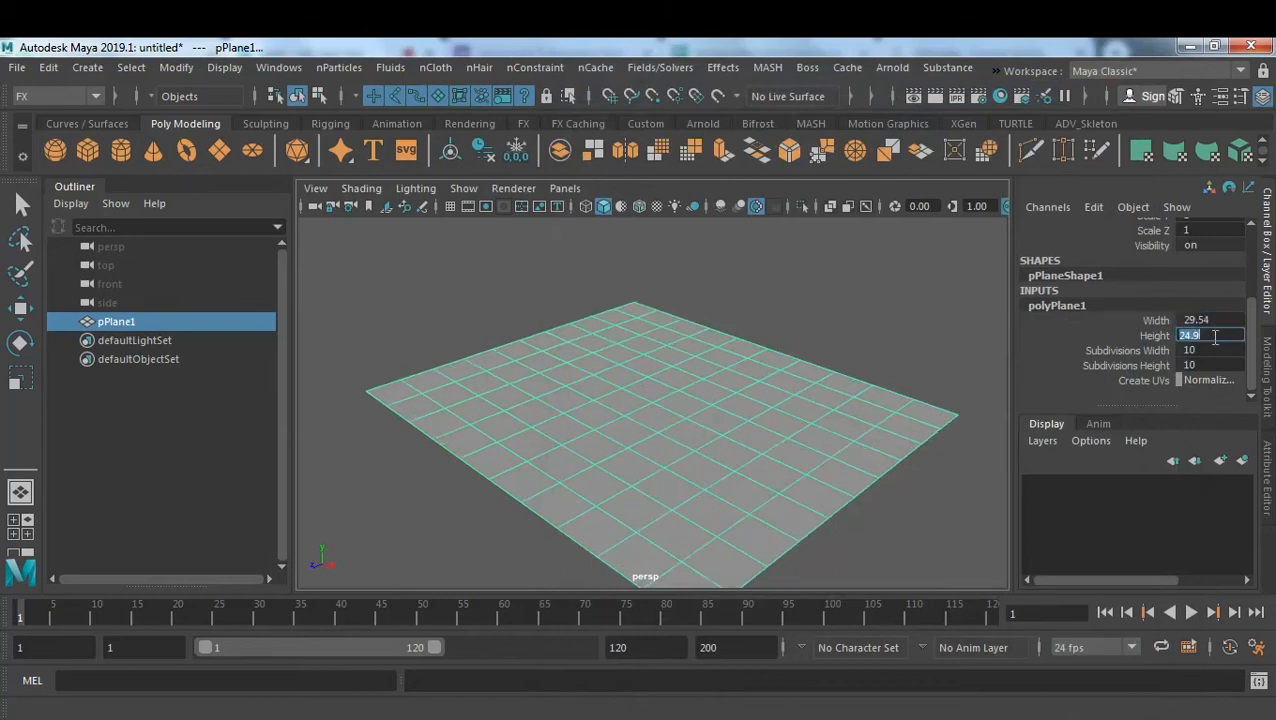
pyautogui.write('29.54')
pyautogui.press('Return')
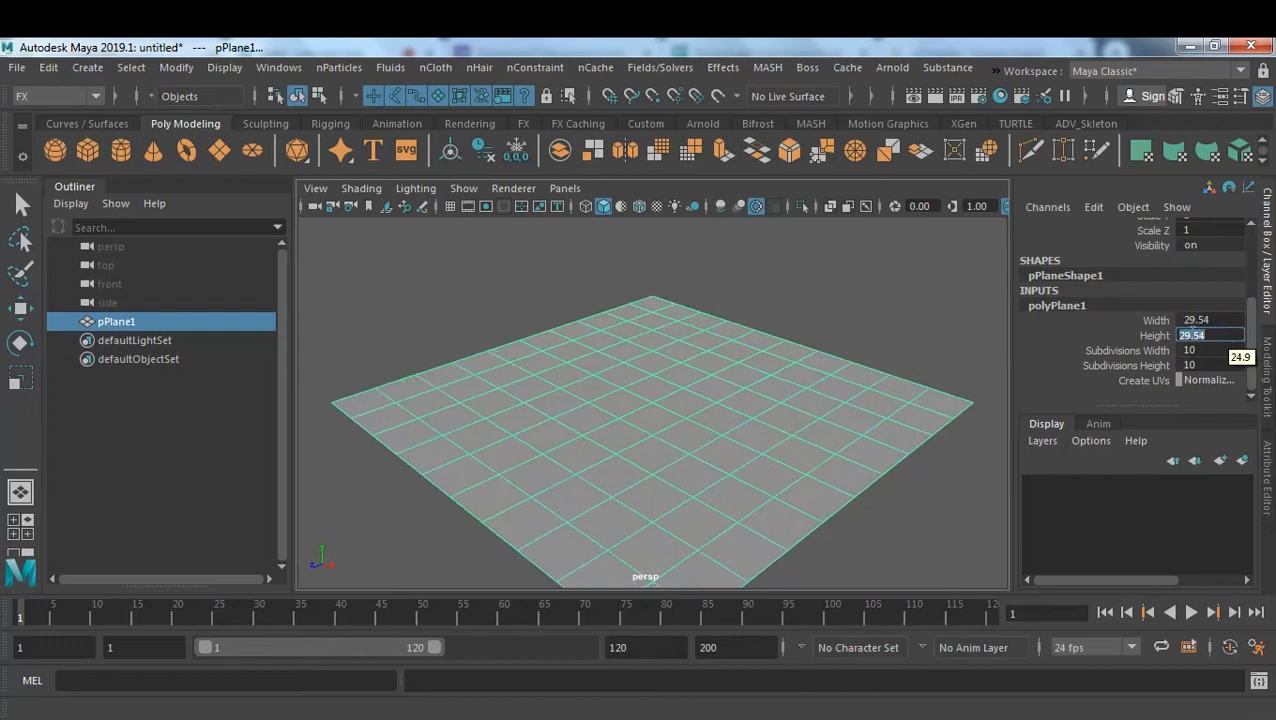
pyautogui.click(883, 330)
pyautogui.click(868, 400)
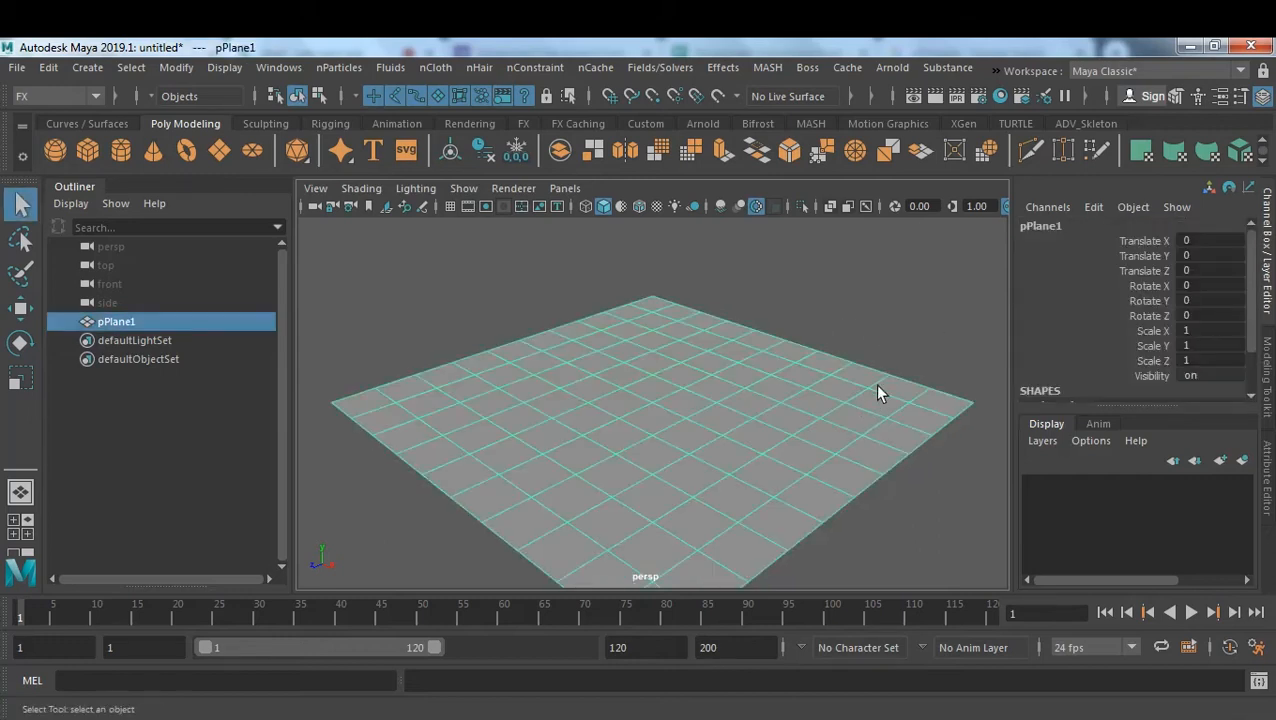
# Reduce the 29.54-unit square plane's width and height subdivisions to 1.
pyautogui.scroll(-2, 1150, 350)
pyautogui.click(1082, 376)
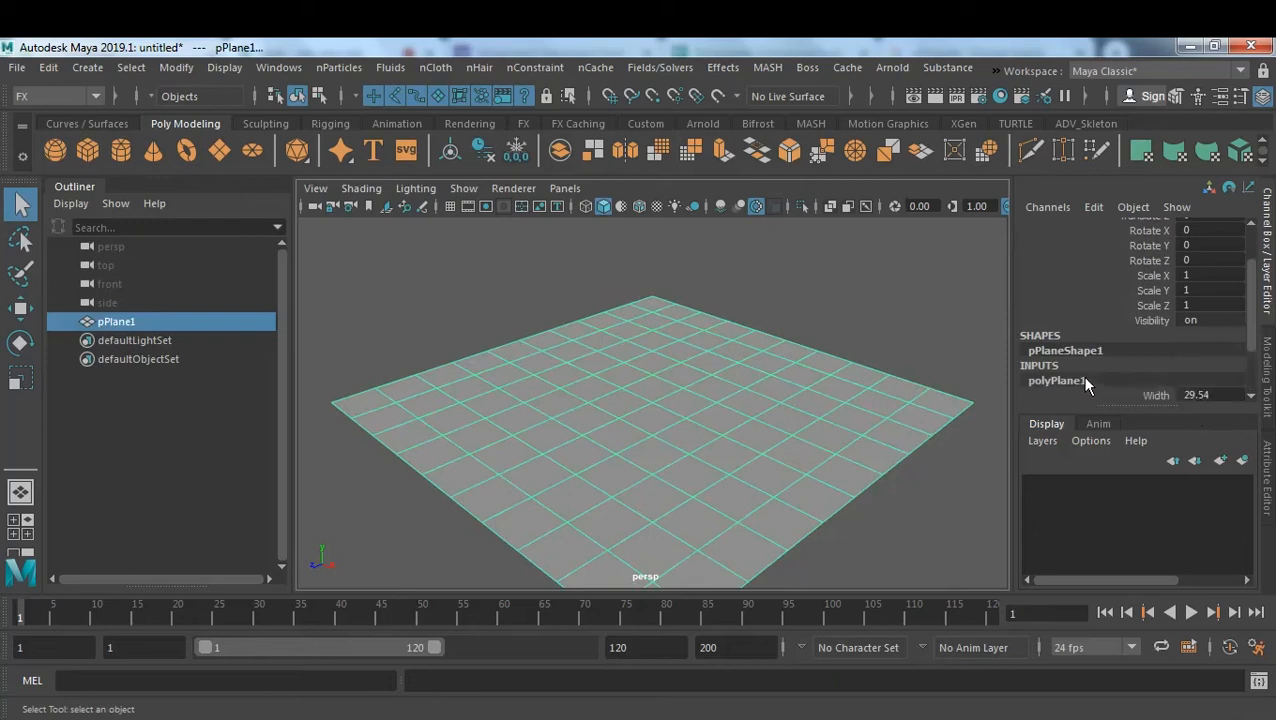
pyautogui.scroll(-2, 1100, 370)
pyautogui.moveTo(1128, 350); pyautogui.dragTo(1119, 364)
pyautogui.moveTo(635, 464); pyautogui.dragTo(444, 461, button='middle')
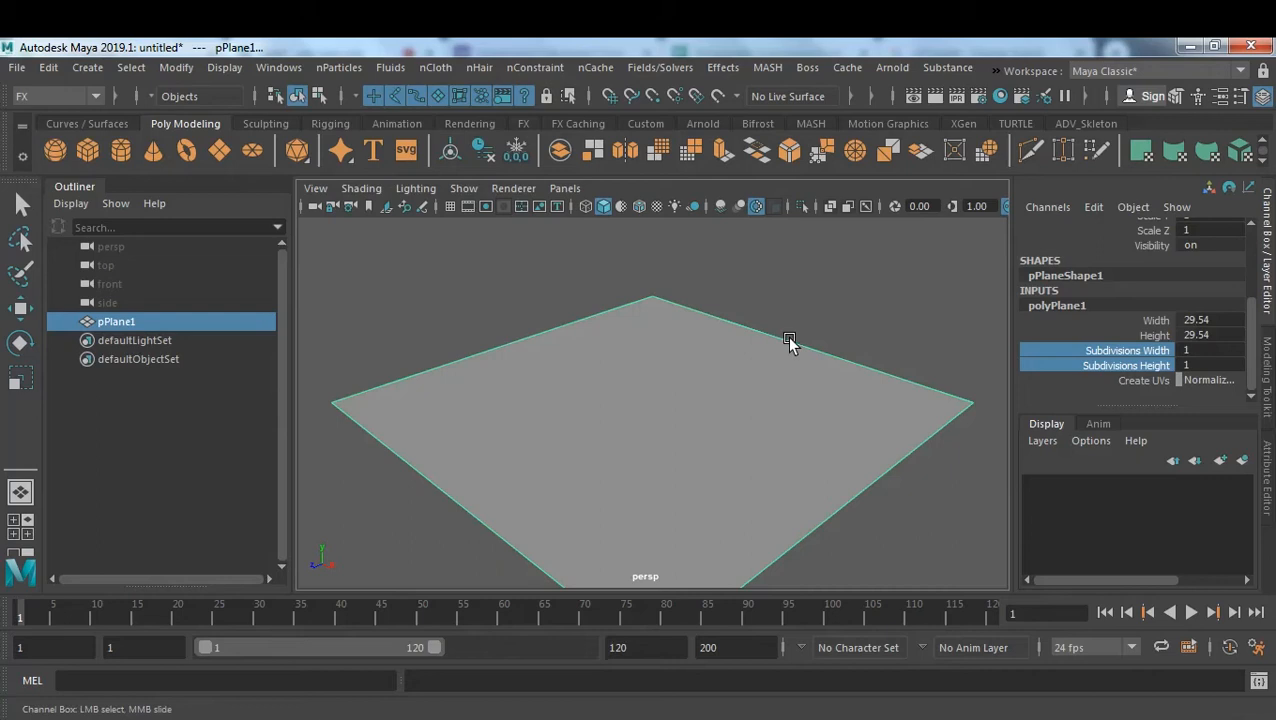
# Open the nParticle Emit from Object options for the plane and reset them to the default settings.
pyautogui.keyDown('alt'); pyautogui.moveTo(786, 340); pyautogui.dragTo(833, 395); pyautogui.keyUp('alt')
pyautogui.keyDown('alt'); pyautogui.moveTo(861, 410); pyautogui.dragTo(866, 376, button='middle'); pyautogui.keyUp('alt')
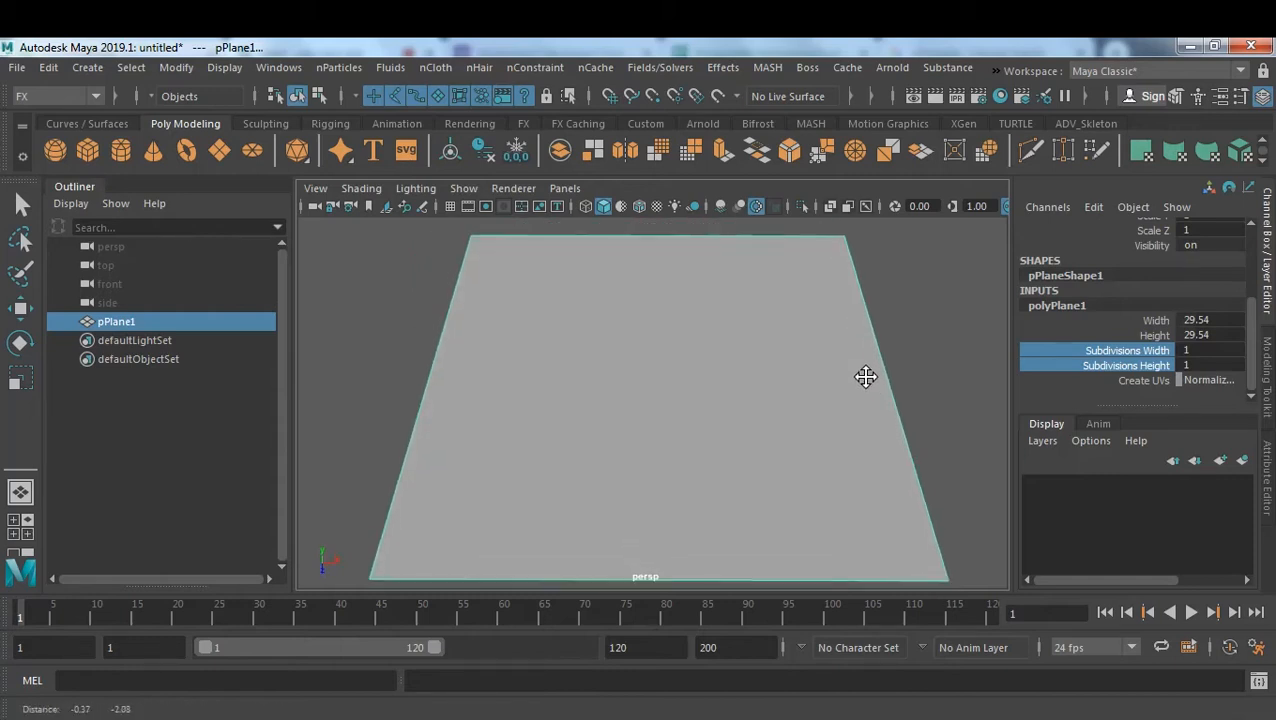
pyautogui.keyDown('alt'); pyautogui.moveTo(866, 376); pyautogui.dragTo(837, 382, button='right'); pyautogui.keyUp('alt')
pyautogui.keyDown('alt'); pyautogui.moveTo(837, 382); pyautogui.dragTo(824, 379, button='middle'); pyautogui.keyUp('alt')
pyautogui.keyDown('alt'); pyautogui.moveTo(825, 379); pyautogui.dragTo(837, 382); pyautogui.keyUp('alt')
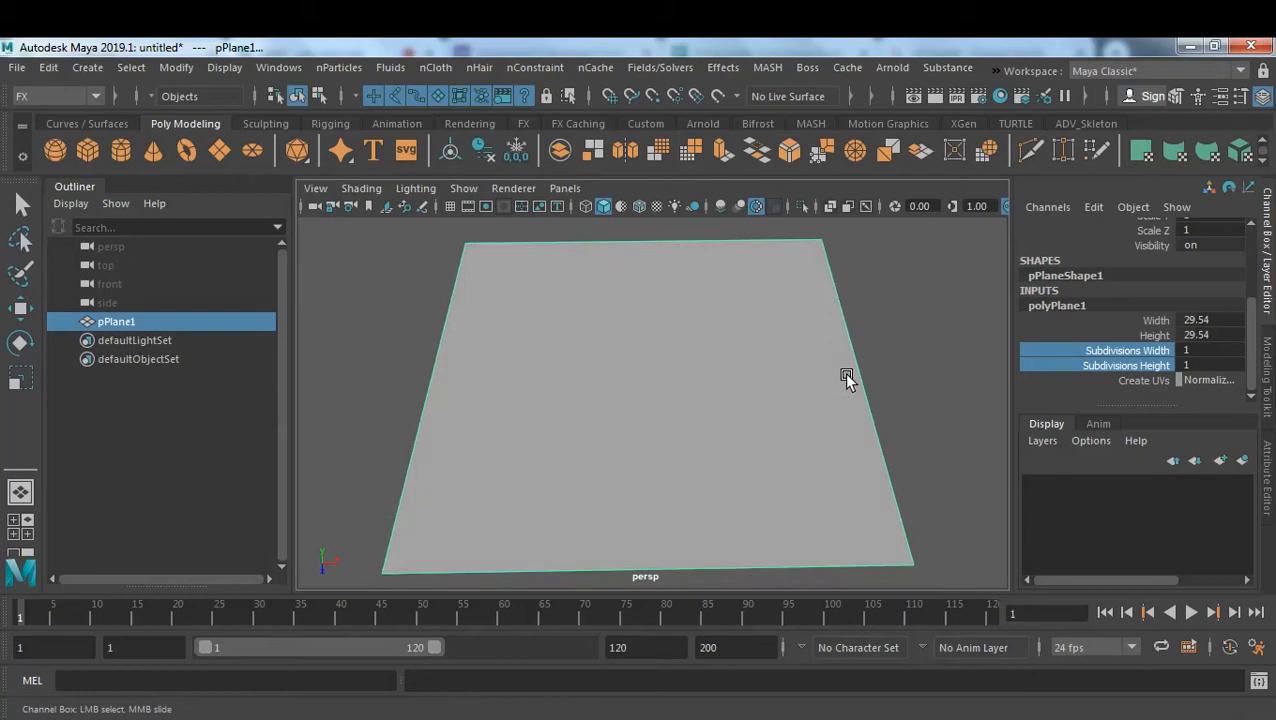
pyautogui.click(340, 69)
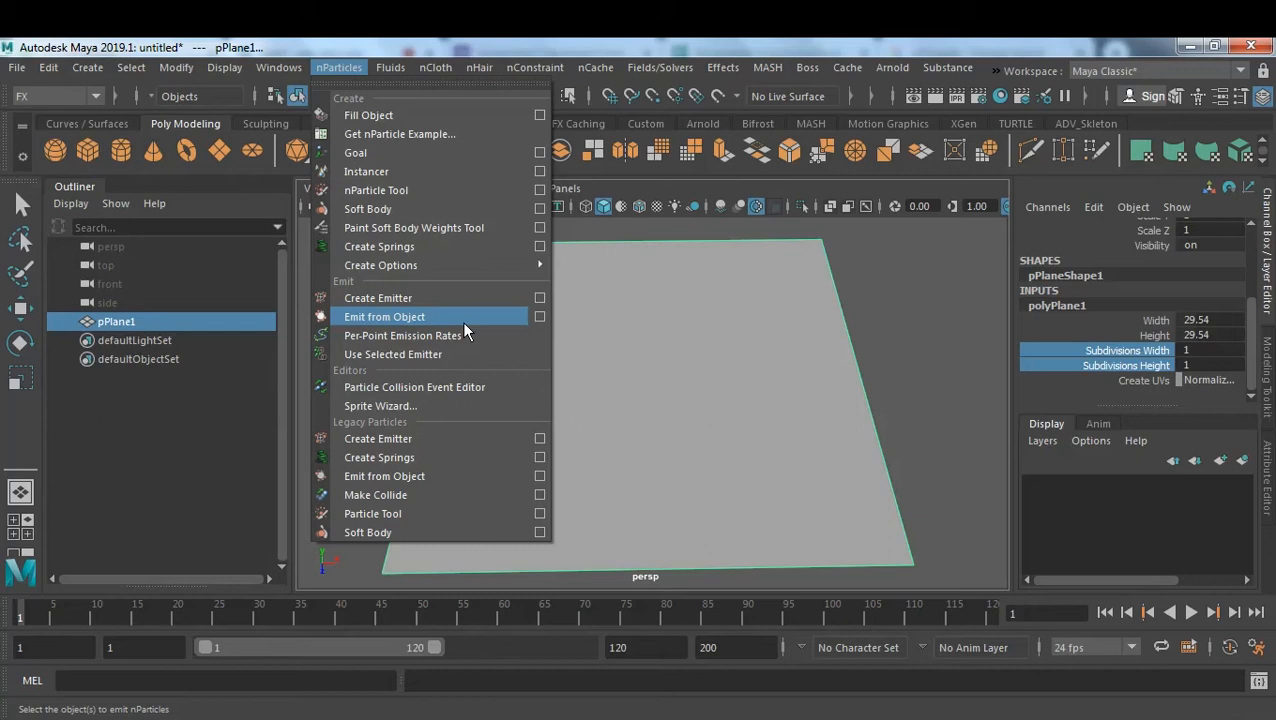
pyautogui.click(539, 317)
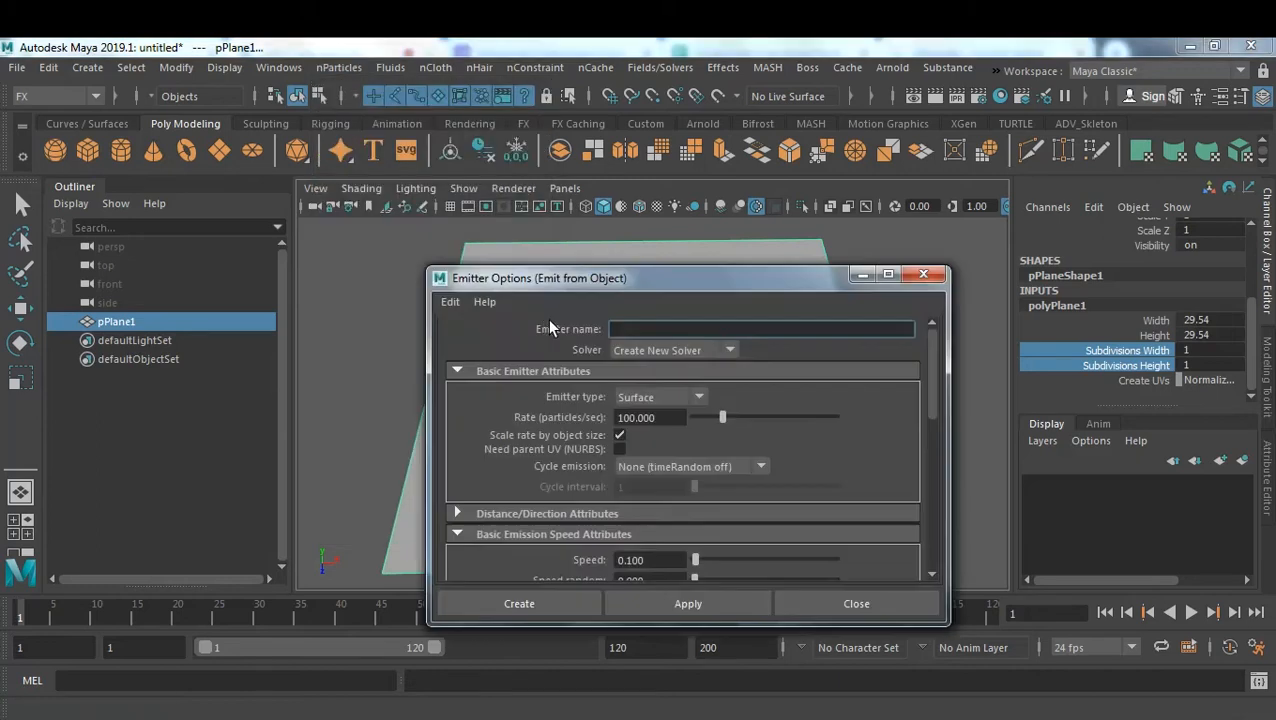
pyautogui.click(448, 302)
pyautogui.click(493, 339)
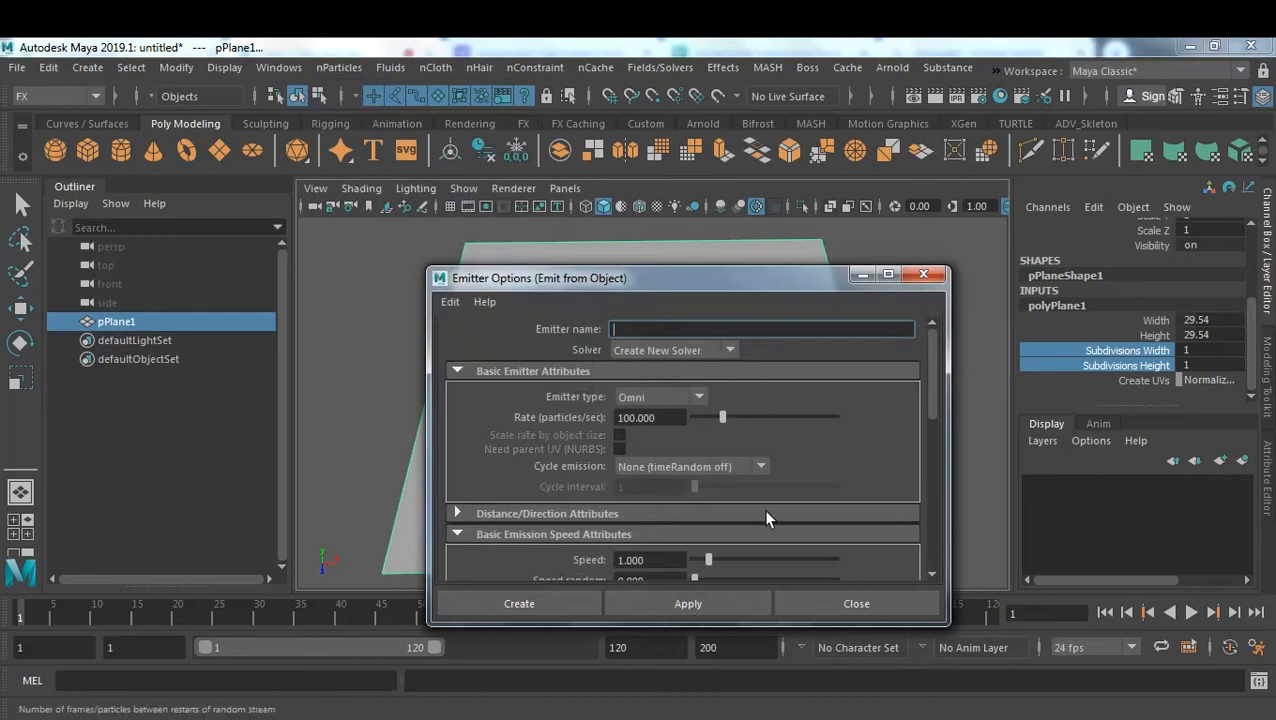
# Set the emitter type to Surface and enable scaling the rate by object size.
pyautogui.moveTo(722, 283); pyautogui.dragTo(903, 232)
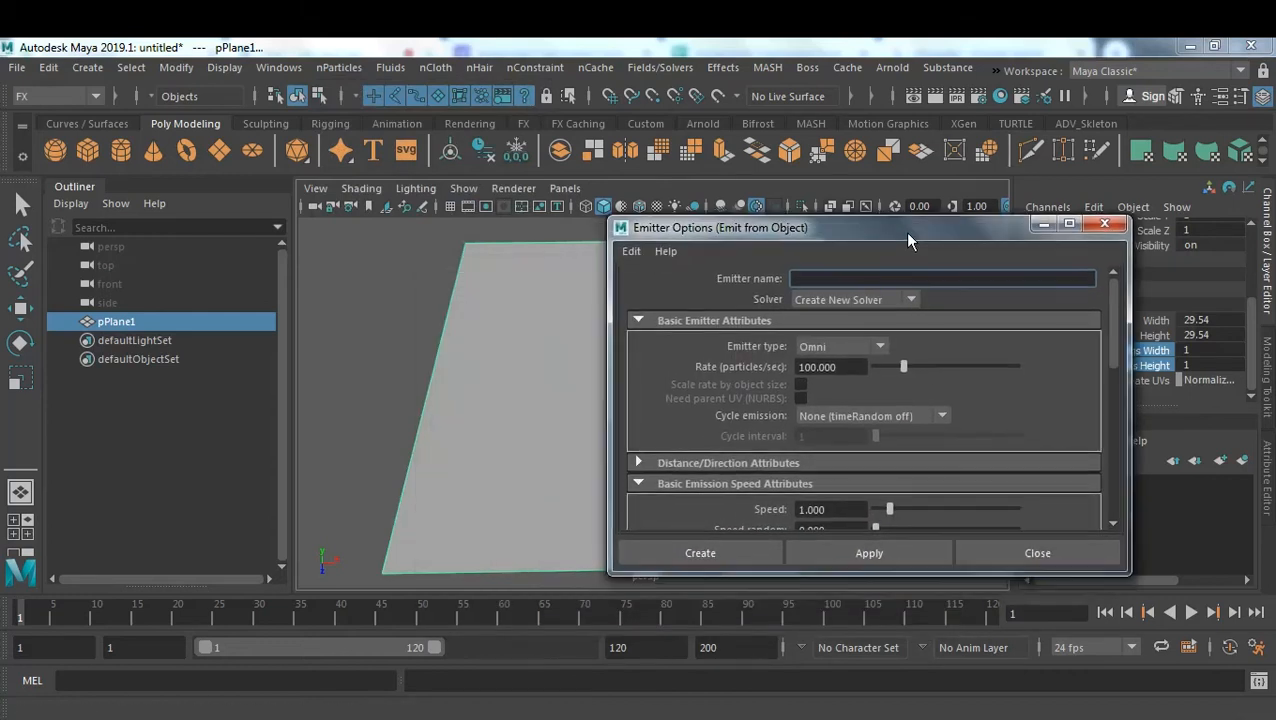
pyautogui.click(876, 344)
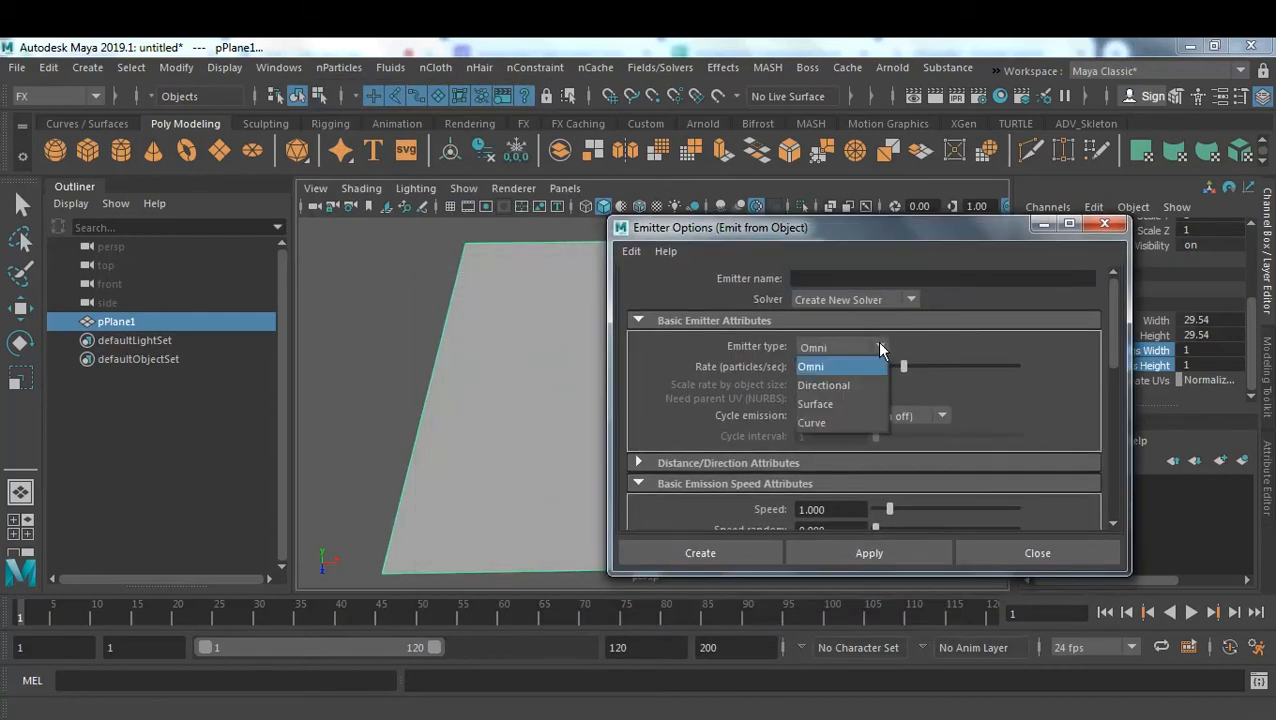
pyautogui.click(854, 405)
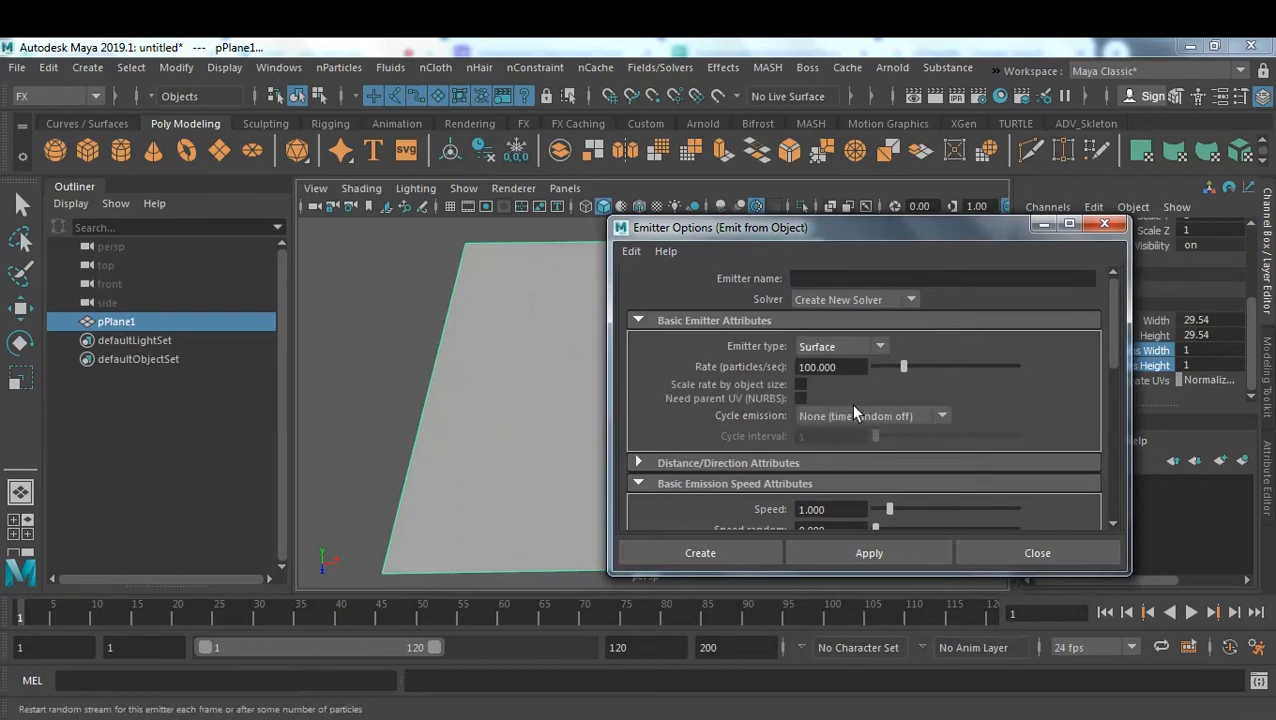
pyautogui.click(801, 385)
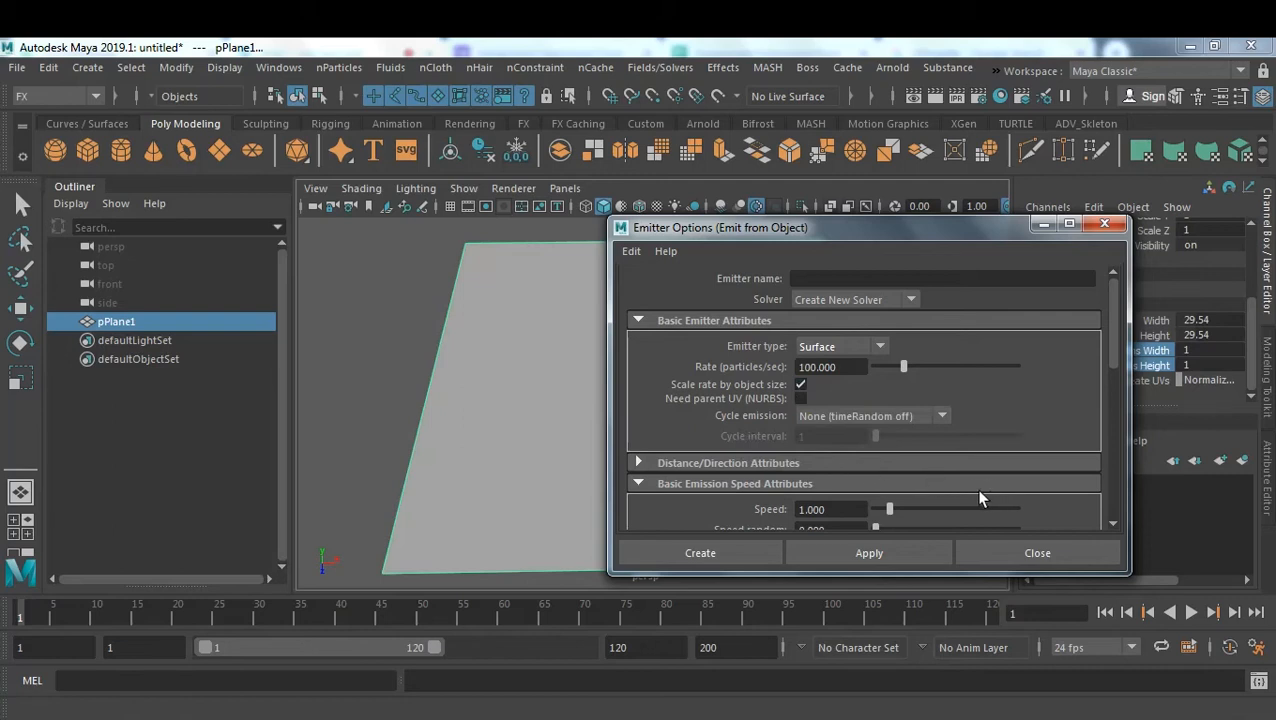
# Set the emission speed to 0.01 and create the surface emitter on the plane.
pyautogui.moveTo(857, 510); pyautogui.dragTo(740, 508)
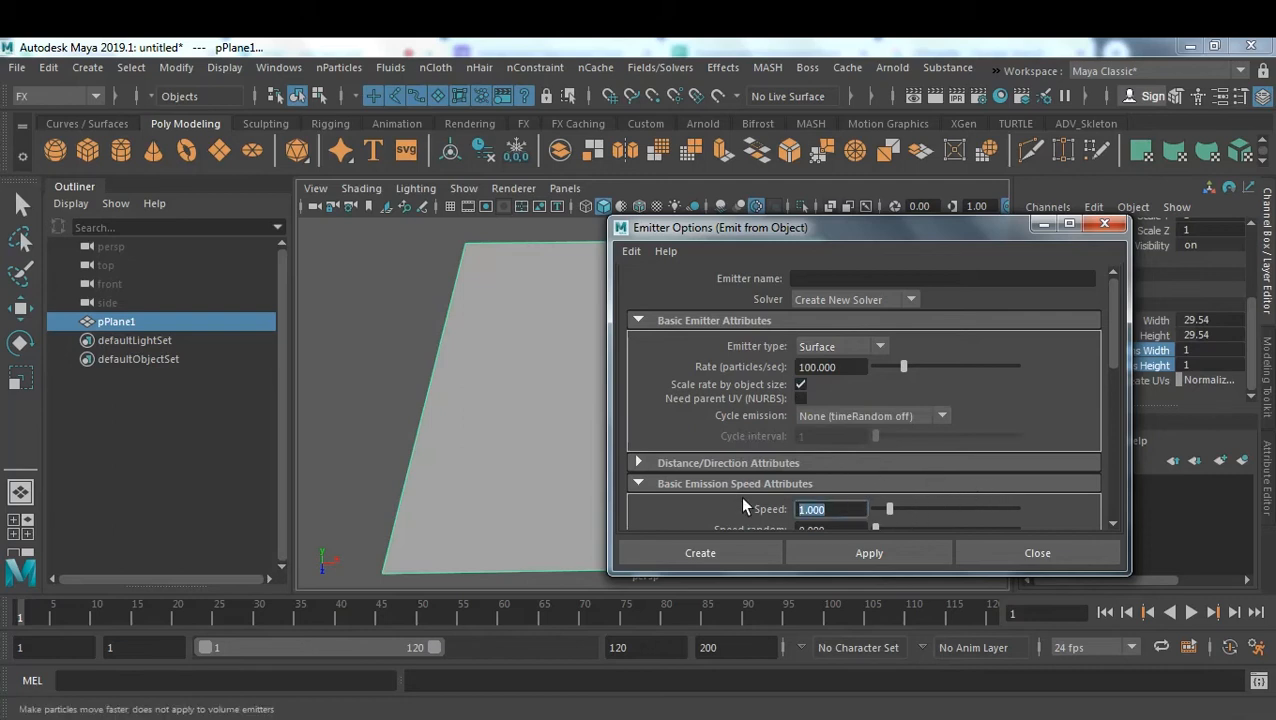
pyautogui.write('.01')
pyautogui.press('Return')
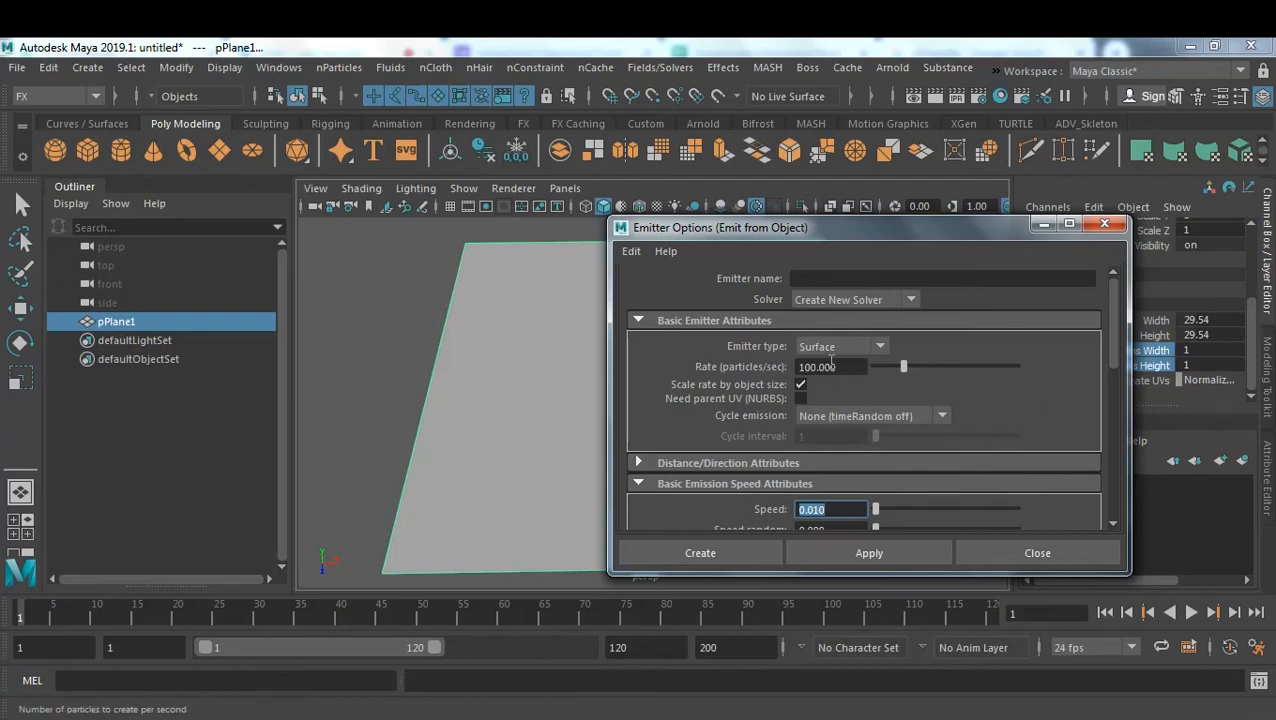
pyautogui.scroll(-2, 971, 441)
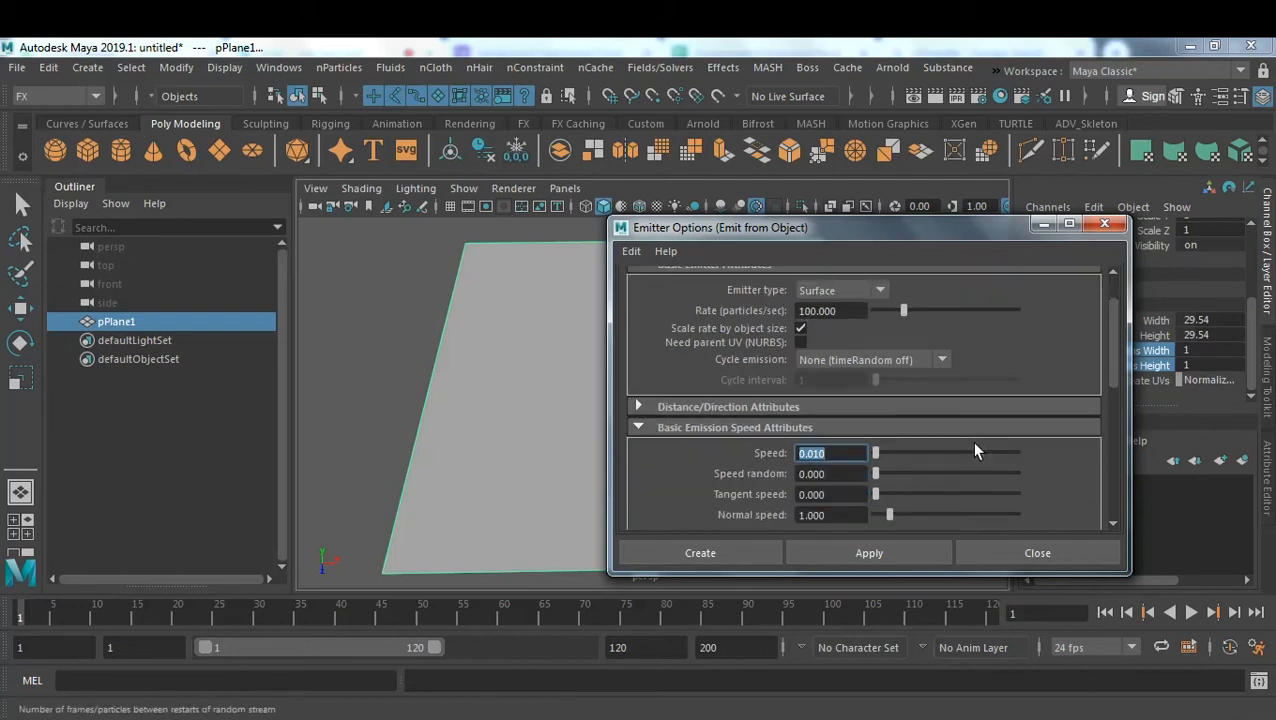
pyautogui.scroll(-2, 973, 446)
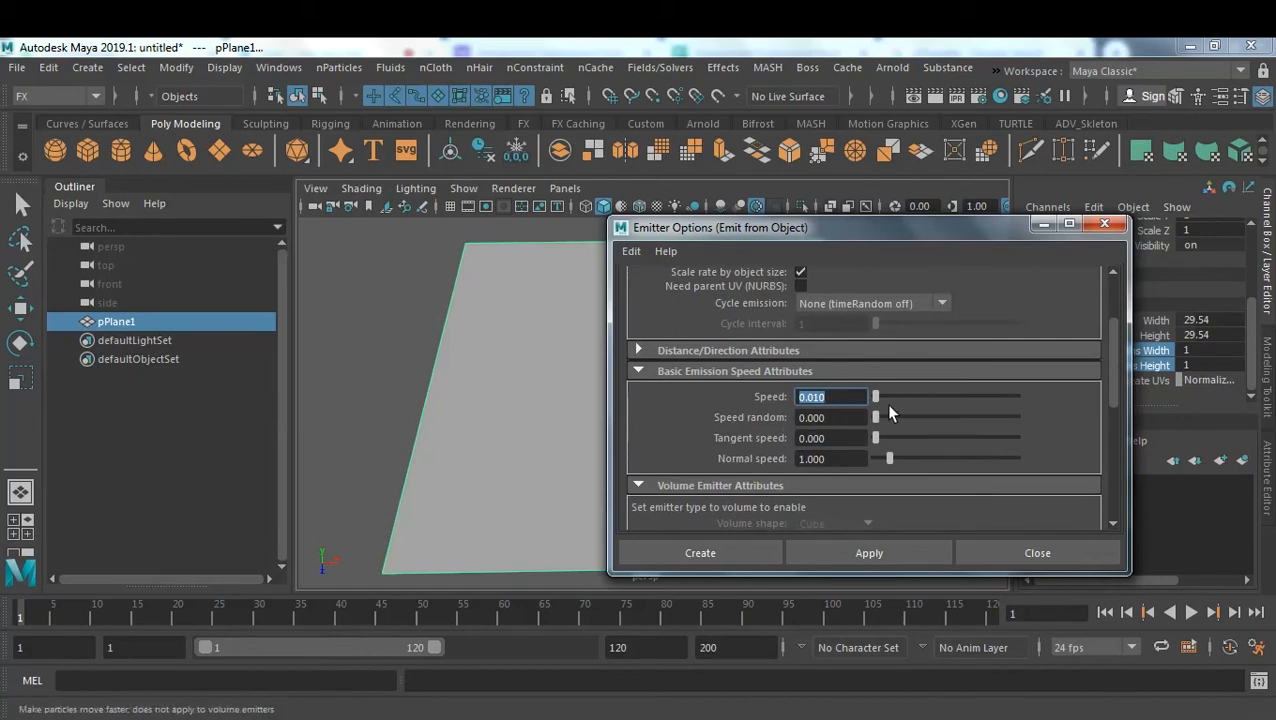
pyautogui.scroll(2, 900, 410)
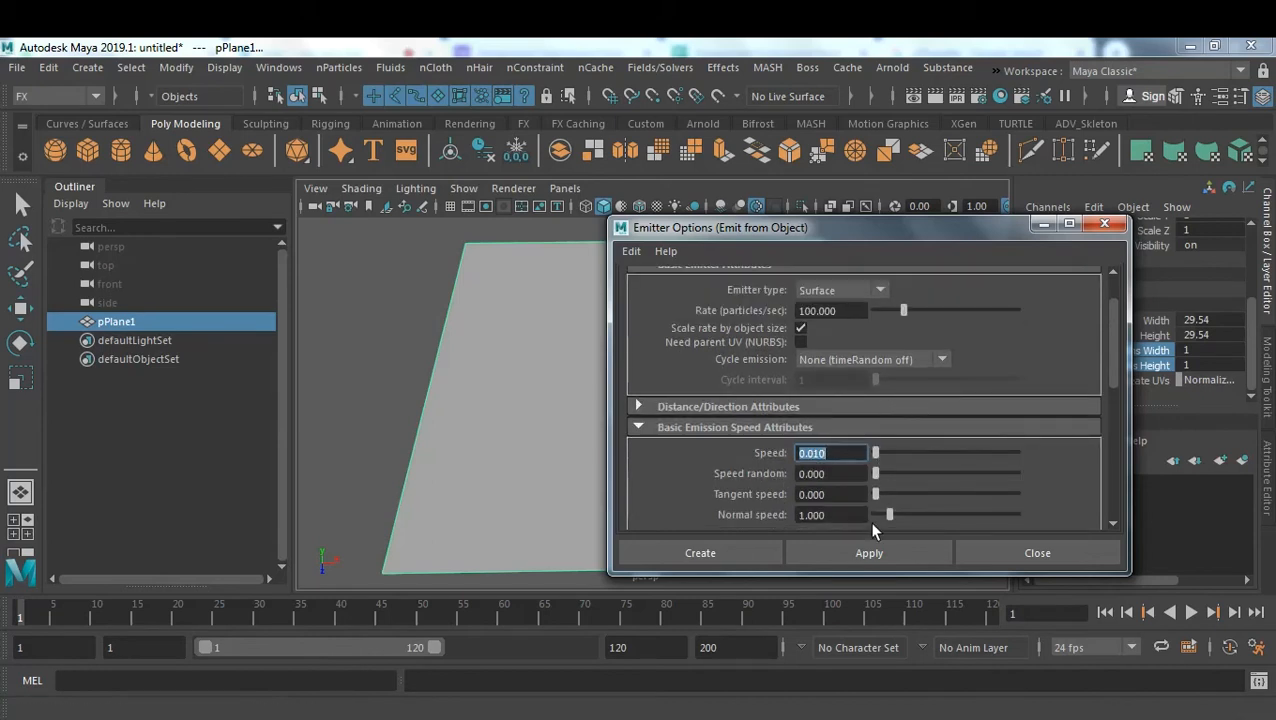
pyautogui.click(712, 552)
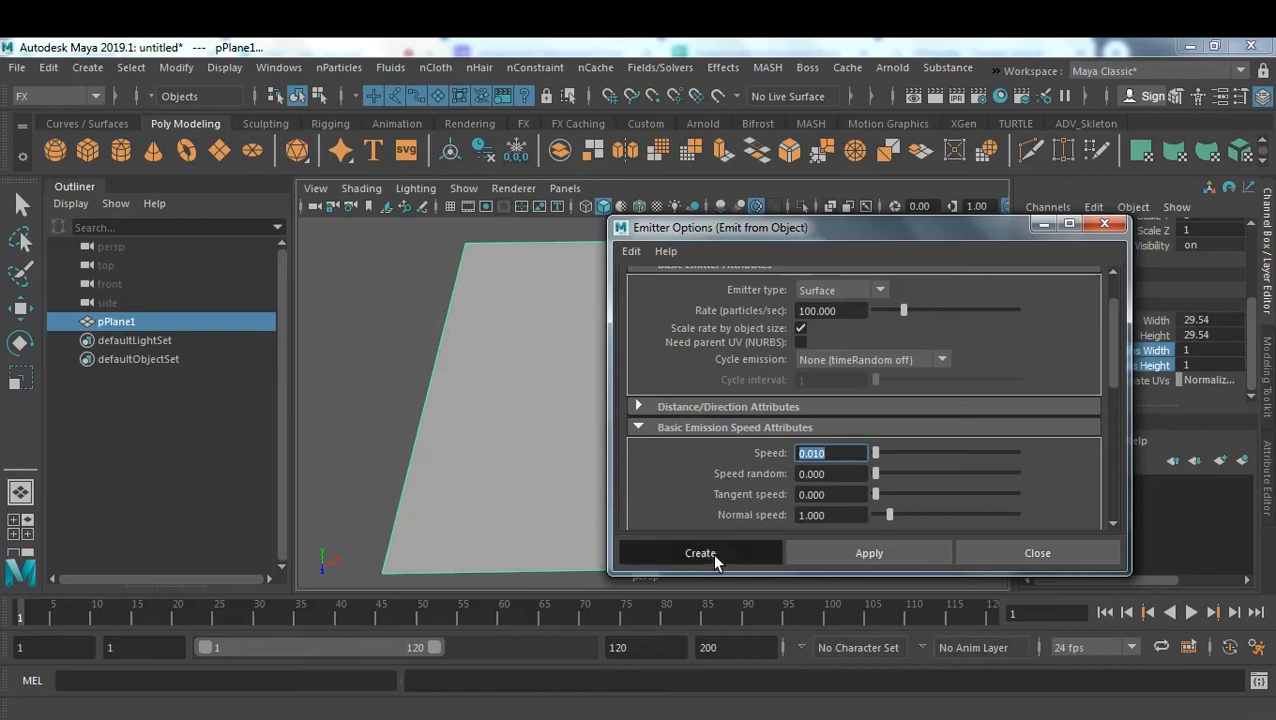
# Play the simulation to frame 22 and examine the particles emitted across the plane.
pyautogui.click(1191, 613)
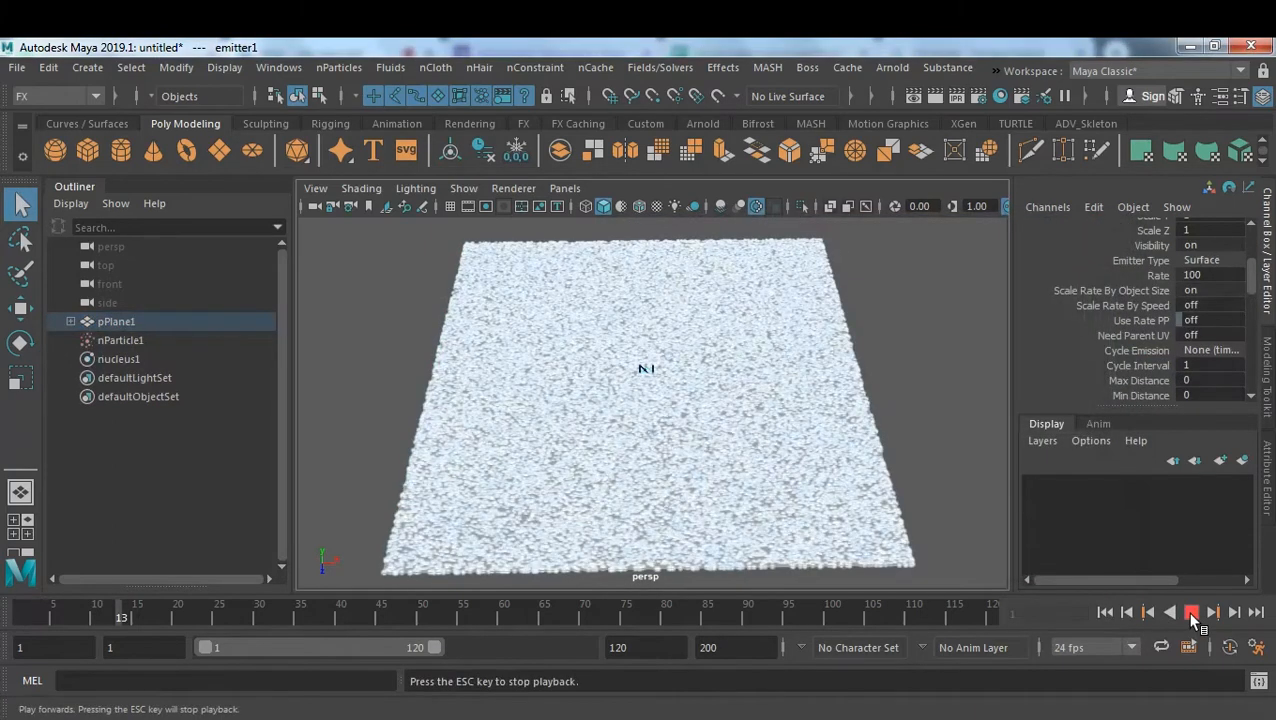
pyautogui.click(1191, 613)
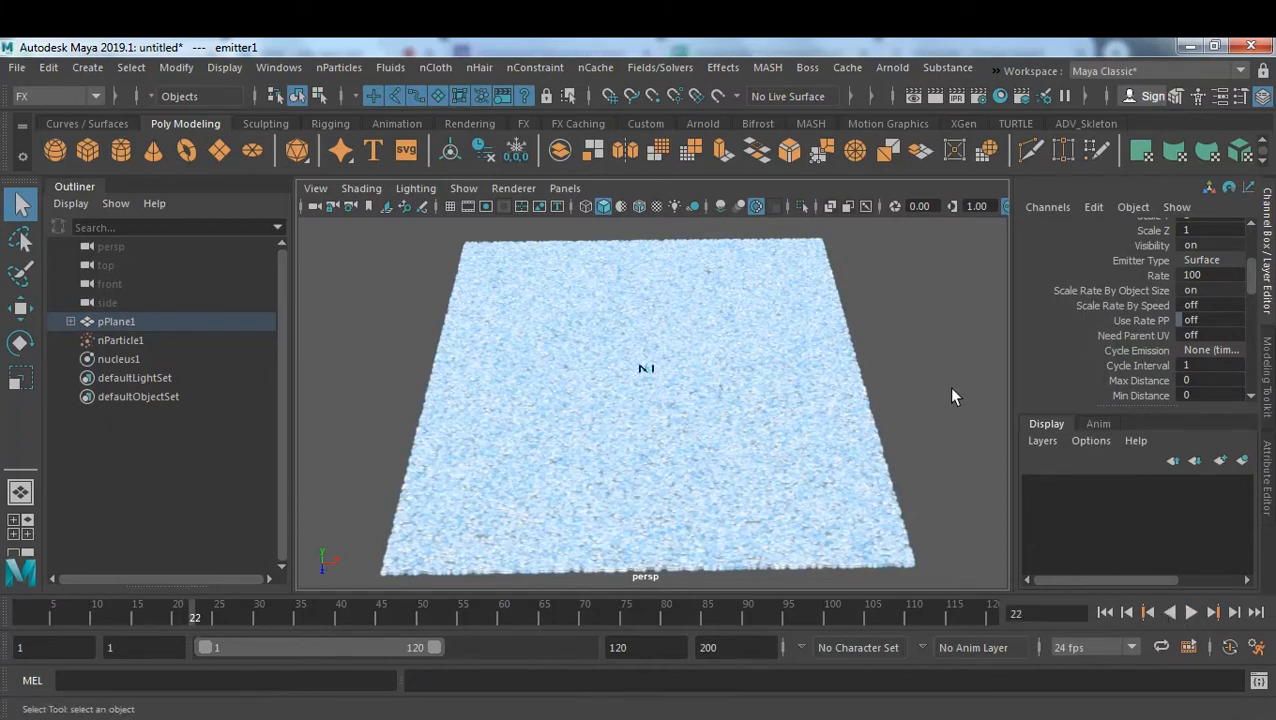
pyautogui.keyDown('alt'); pyautogui.moveTo(826, 452); pyautogui.dragTo(797, 455); pyautogui.keyUp('alt')
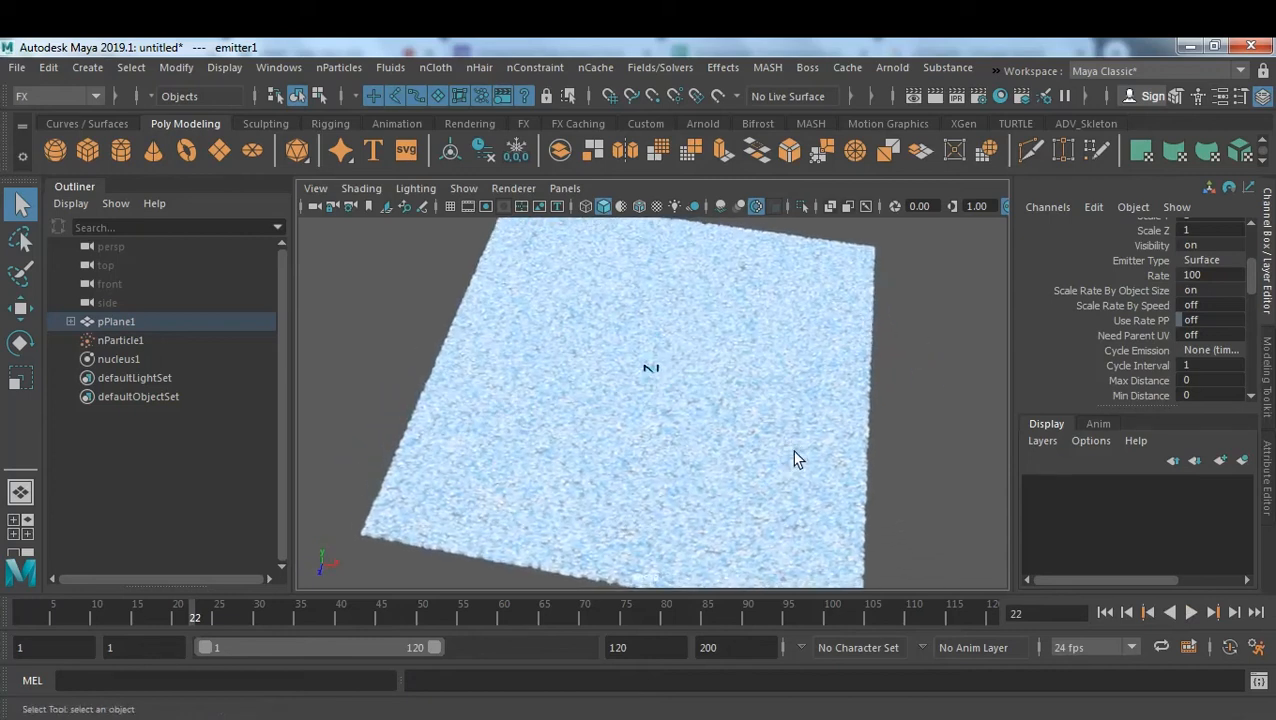
# Change the starting color of nParticle1's color ramp to a saturated orange.
pyautogui.click(117, 340)
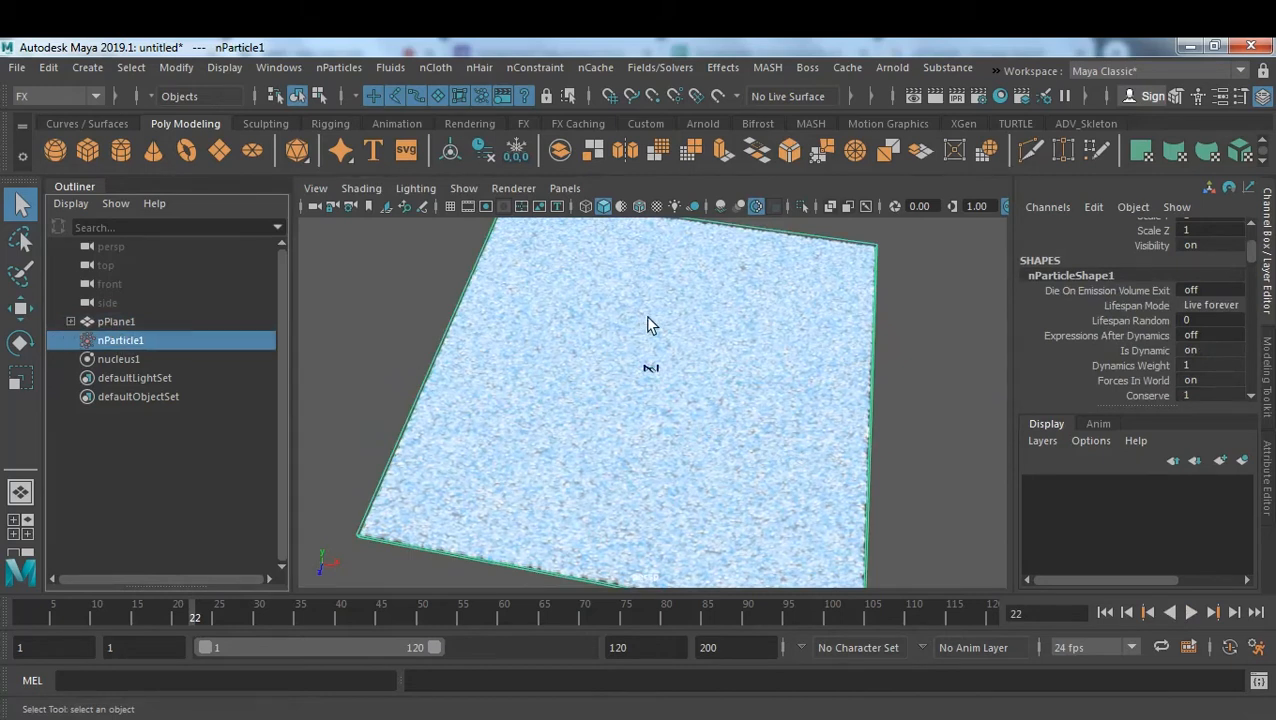
pyautogui.hotkey('ctrl', 'a')
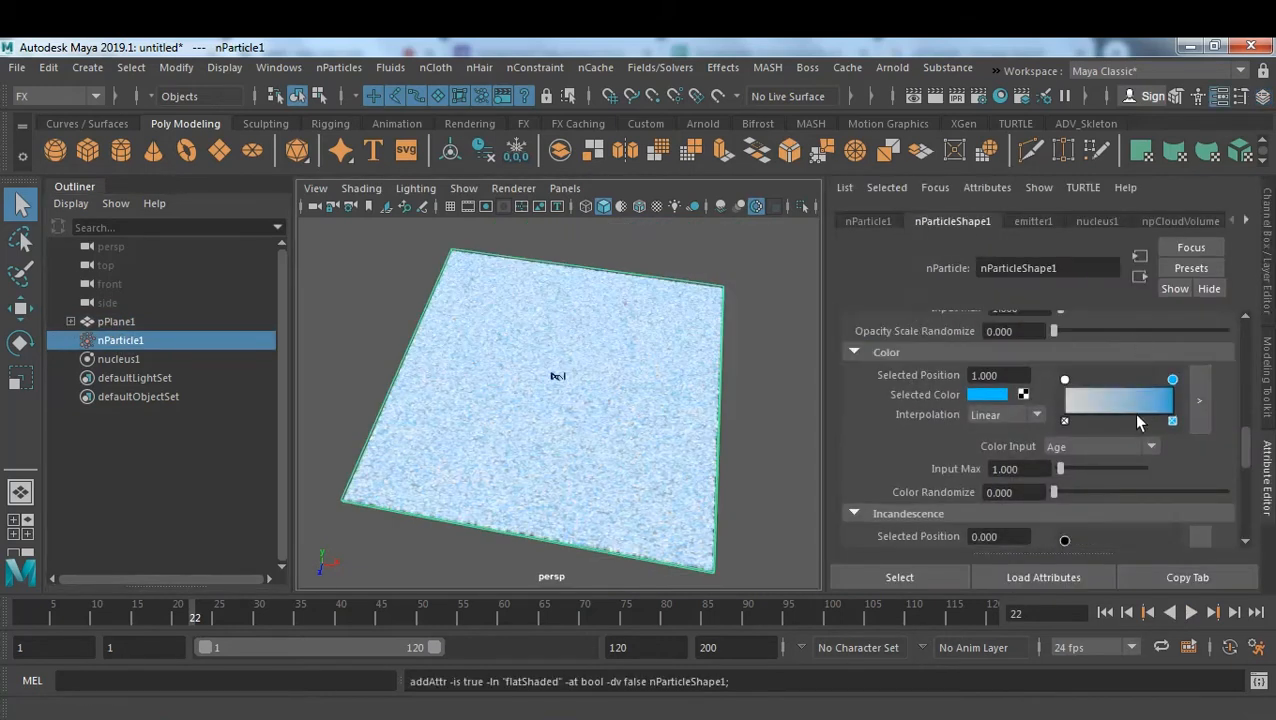
pyautogui.click(1065, 382)
pyautogui.click(994, 395)
pyautogui.moveTo(924, 447); pyautogui.dragTo(908, 447)
pyautogui.moveTo(1029, 466); pyautogui.dragTo(1047, 468)
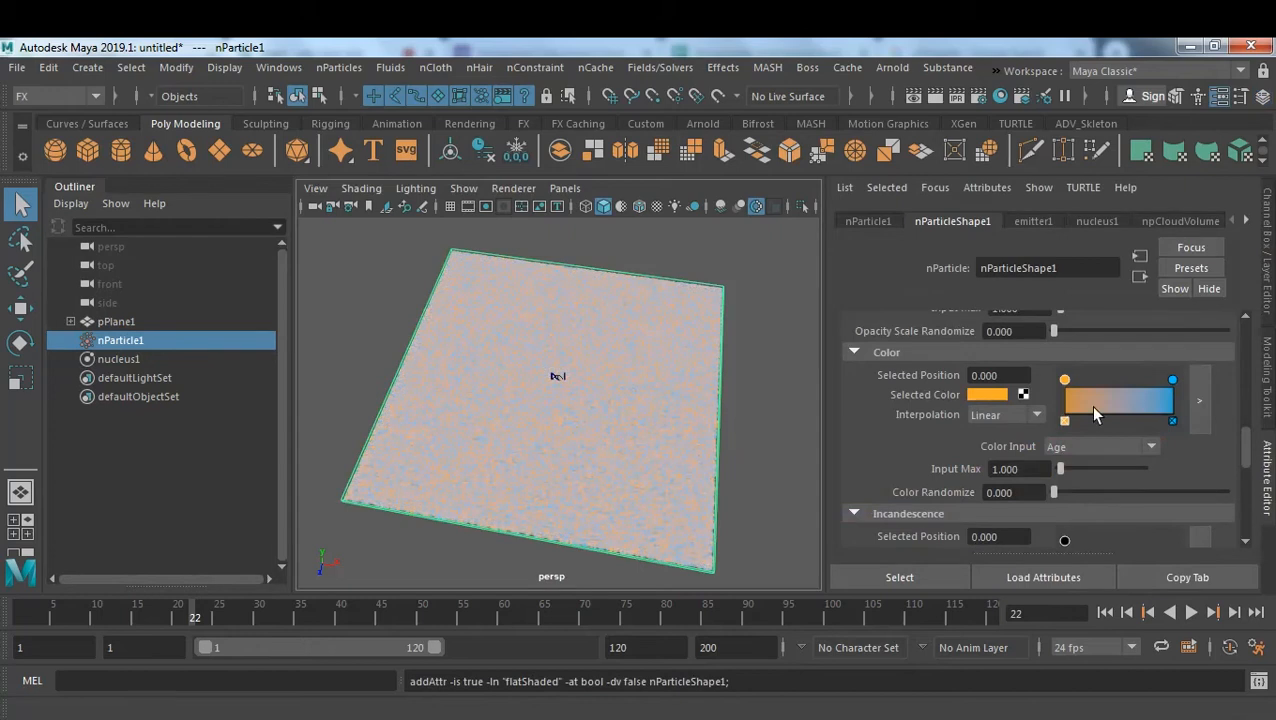
# Change the ramp's end color to dark red and move the orange marker to position 0.122 and the red one to 0.583.
pyautogui.click(1172, 380)
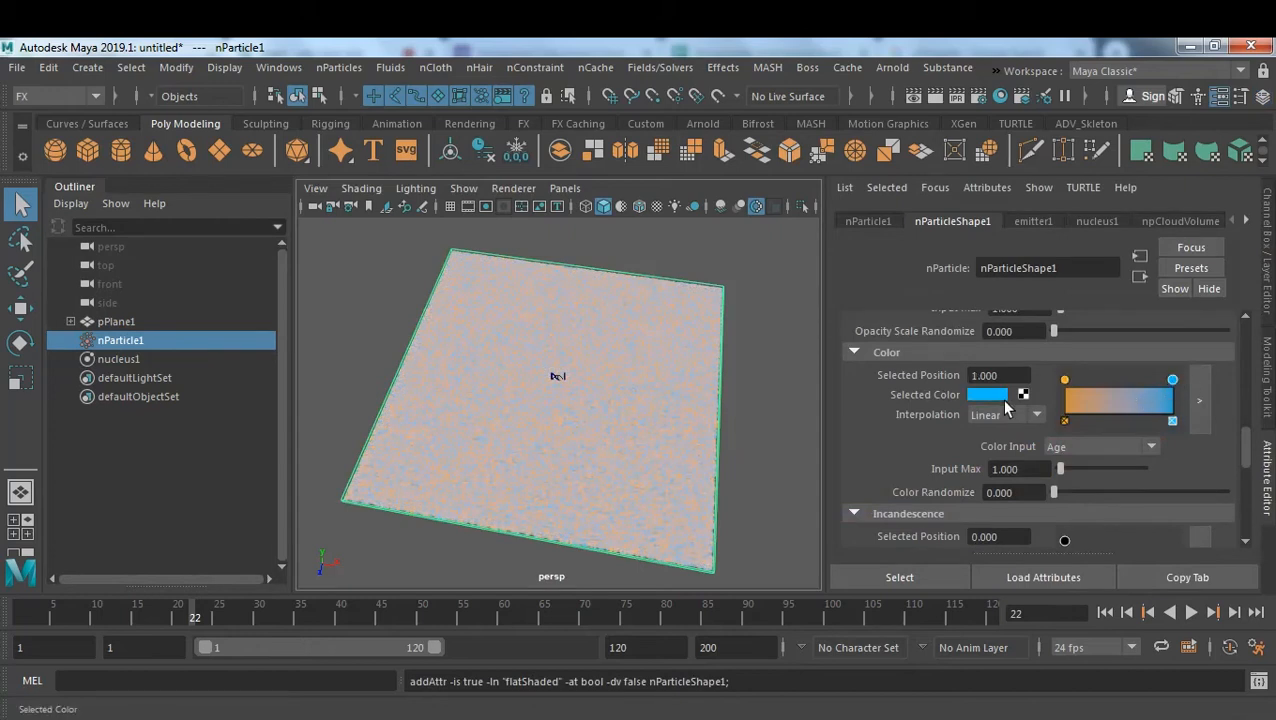
pyautogui.click(991, 393)
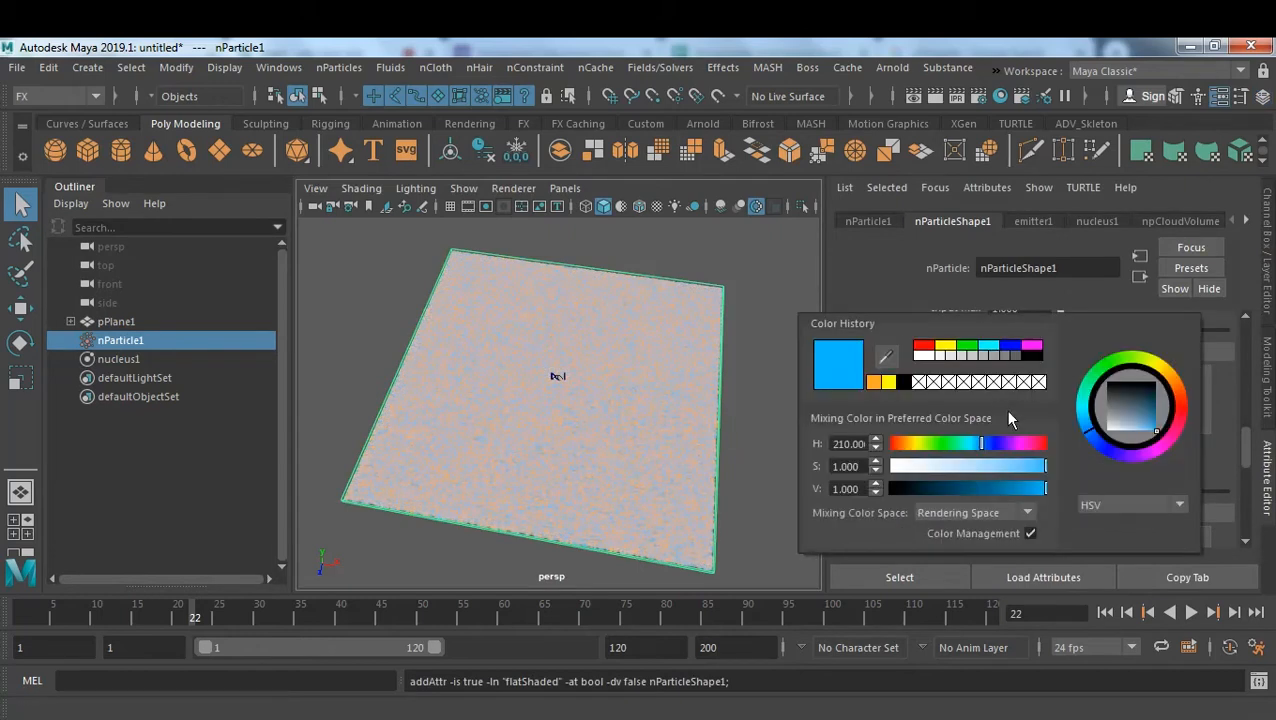
pyautogui.moveTo(943, 447); pyautogui.dragTo(898, 448)
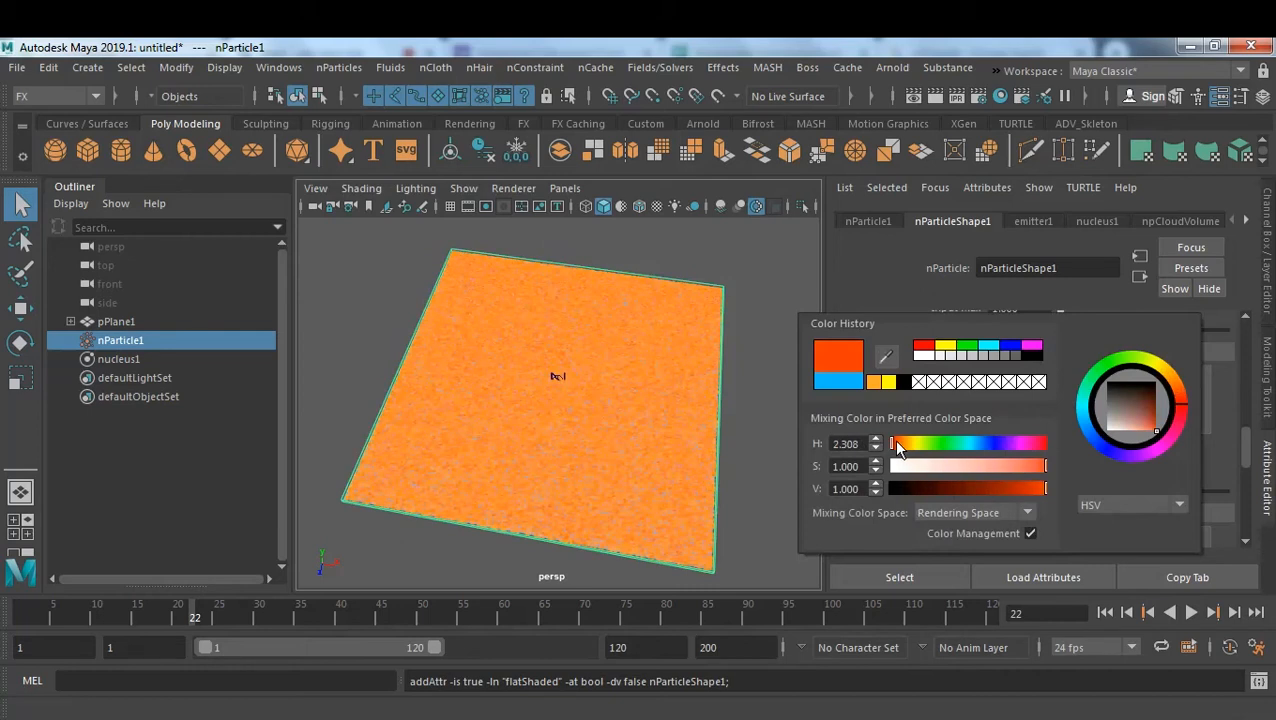
pyautogui.click(1012, 490)
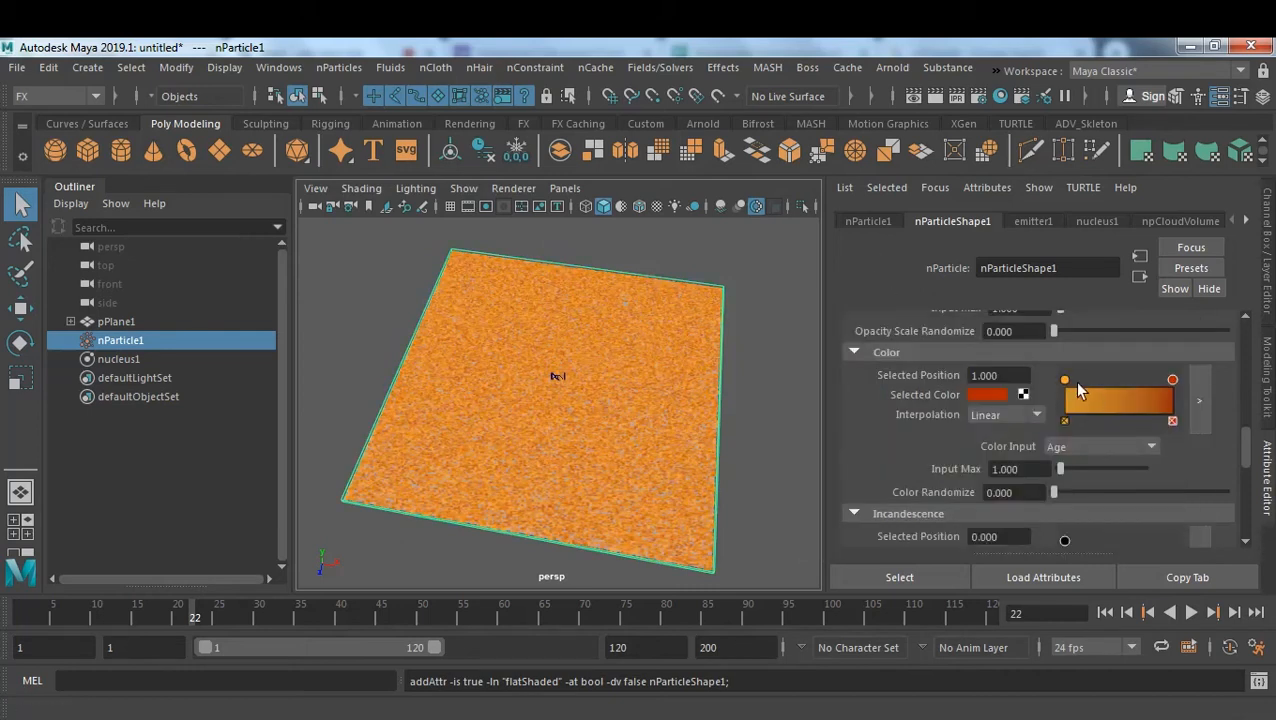
pyautogui.moveTo(1172, 380); pyautogui.dragTo(1077, 380)
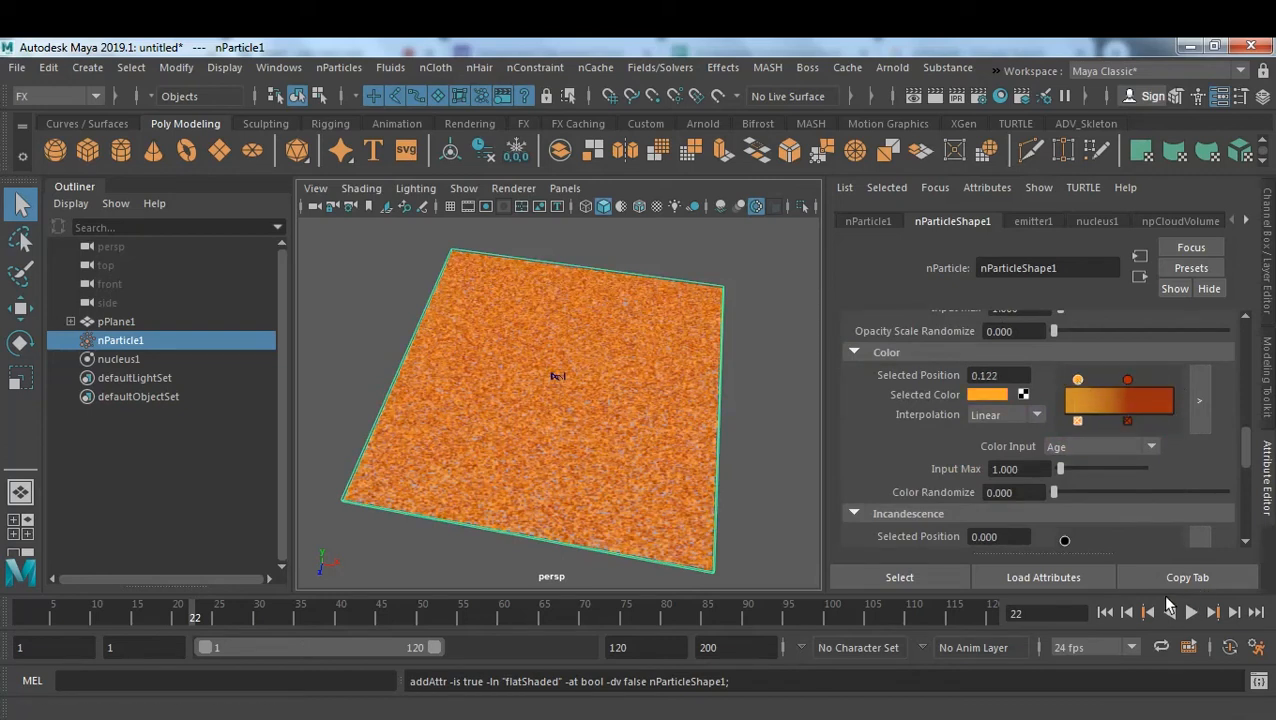
# Rewind to frame 1 and replay the simulation to frame 20 to check the recolored particles.
pyautogui.click(1105, 612)
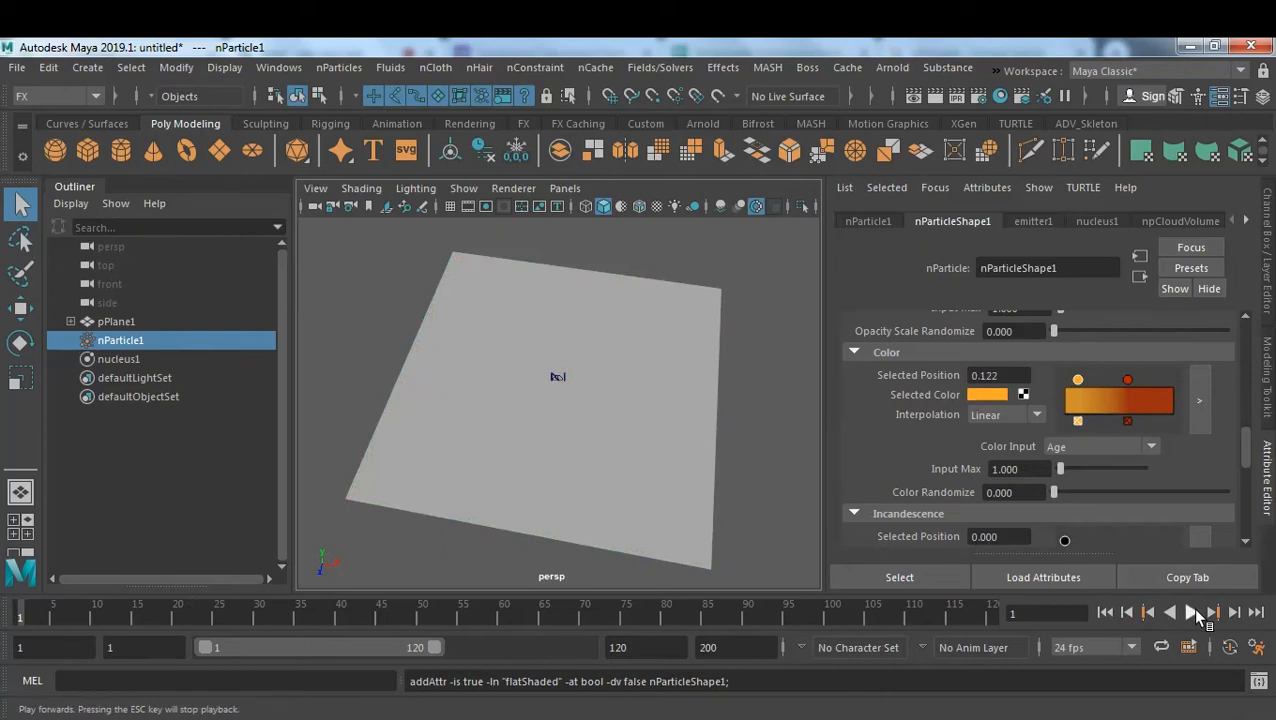
pyautogui.click(1197, 614)
pyautogui.click(1197, 614)
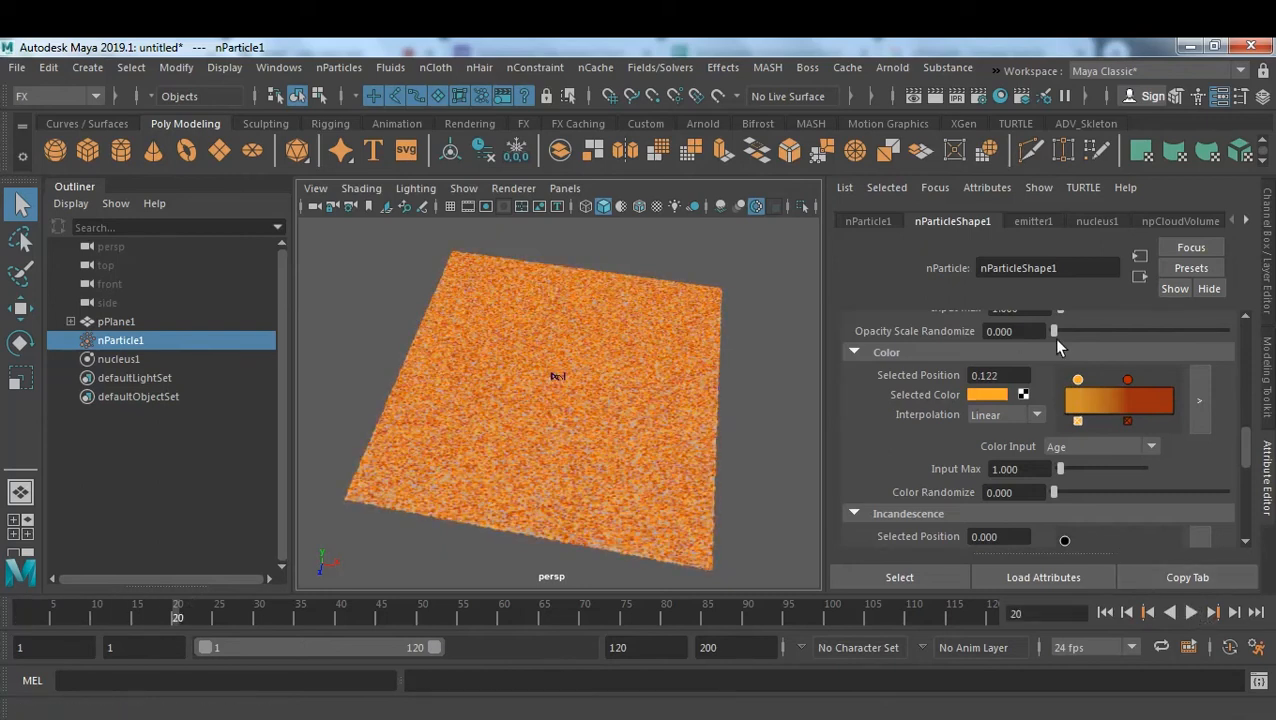
# Change the dark red marker of the particle color ramp to bright red.
pyautogui.scroll(5, 1171, 411)
pyautogui.scroll(-2, 1171, 411)
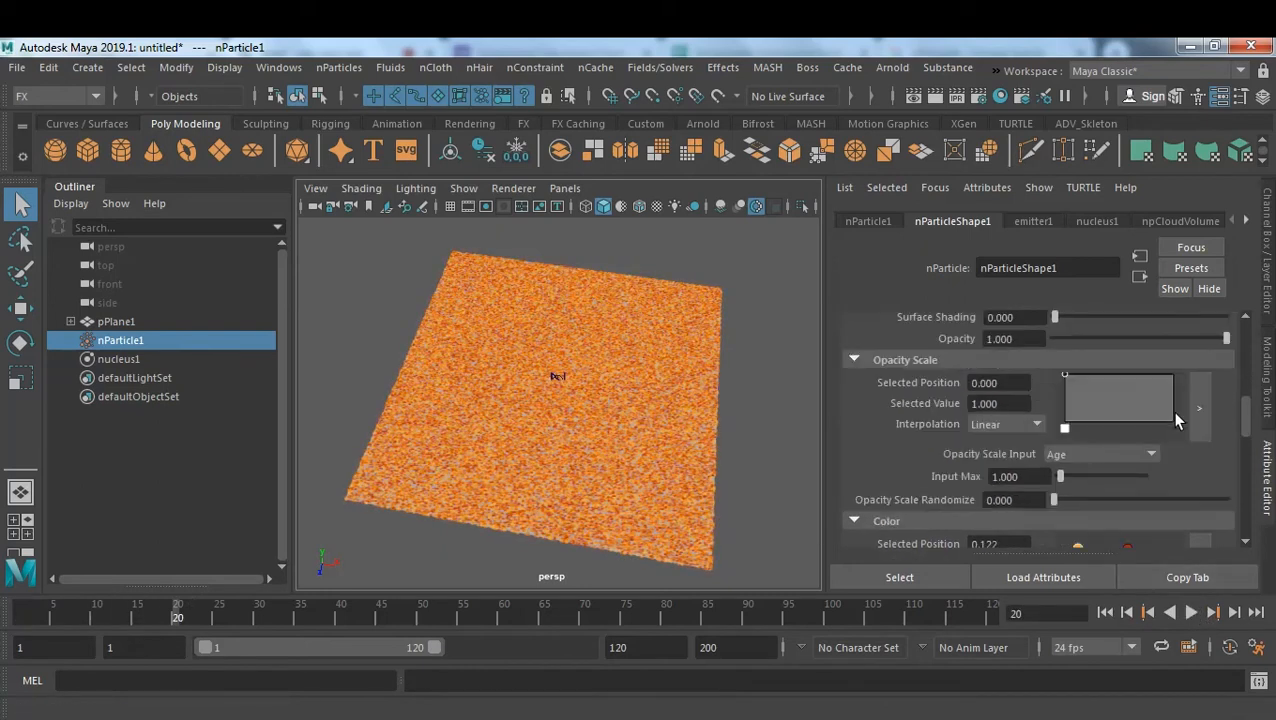
pyautogui.scroll(-3, 1176, 420)
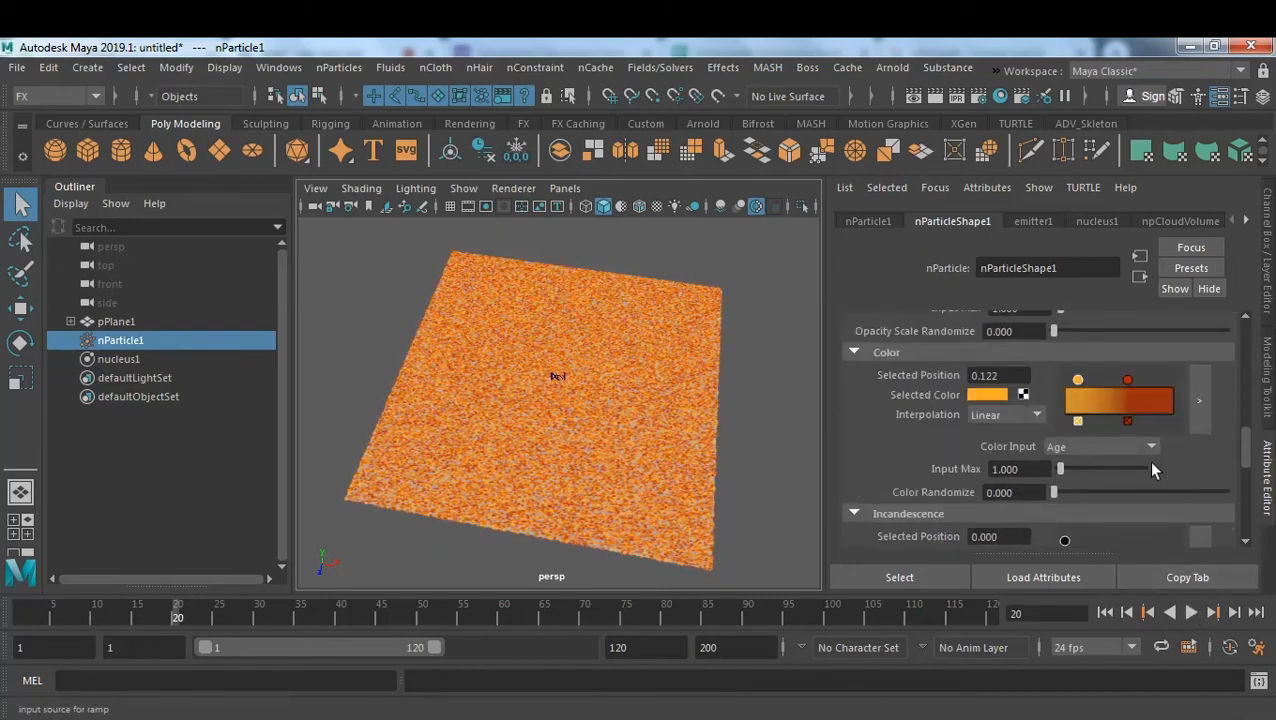
pyautogui.click(1127, 380)
pyautogui.click(994, 395)
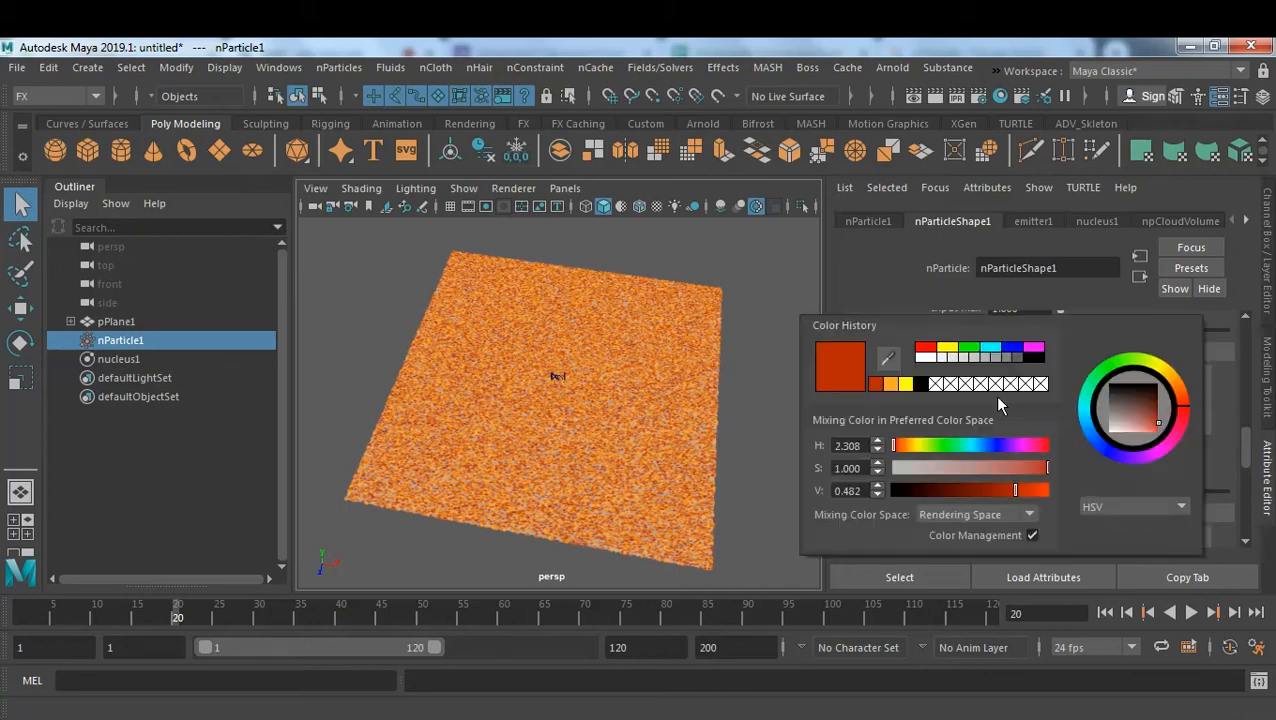
pyautogui.click(925, 348)
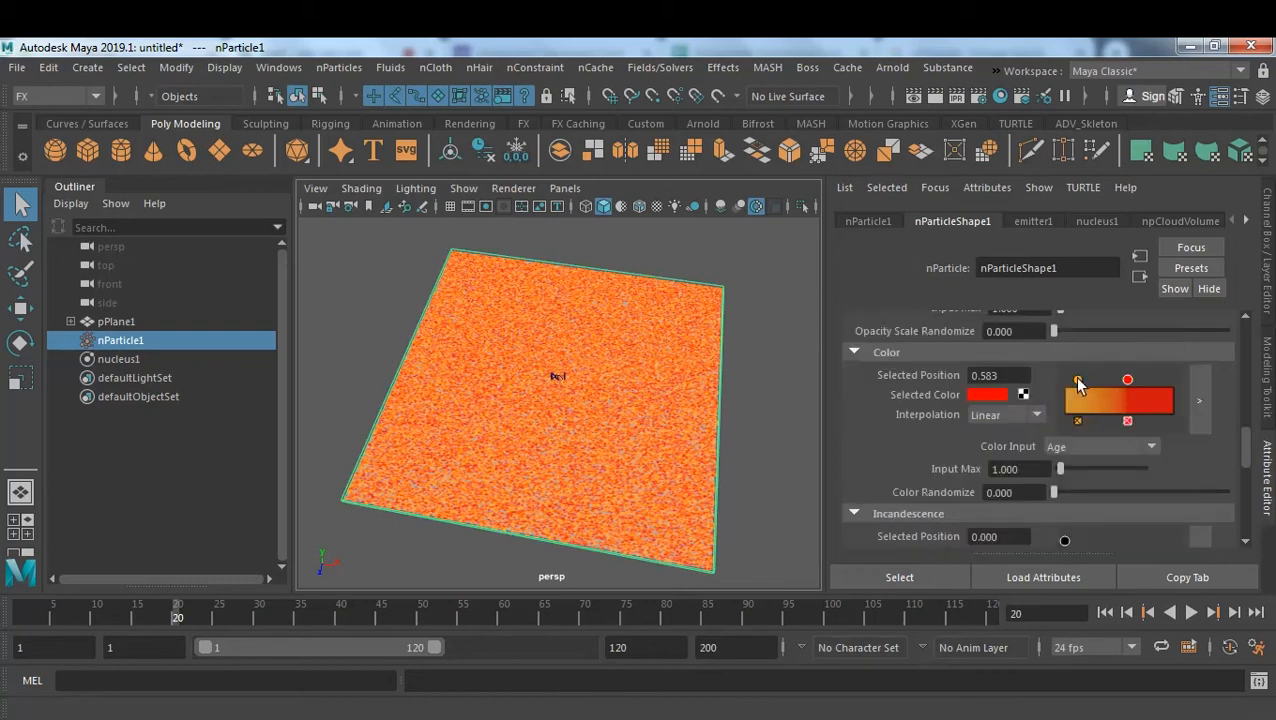
# Change the orange ramp marker to yellow, then shift both markers toward the ramp's start, with red at position 0.461.
pyautogui.click(1078, 382)
pyautogui.click(990, 392)
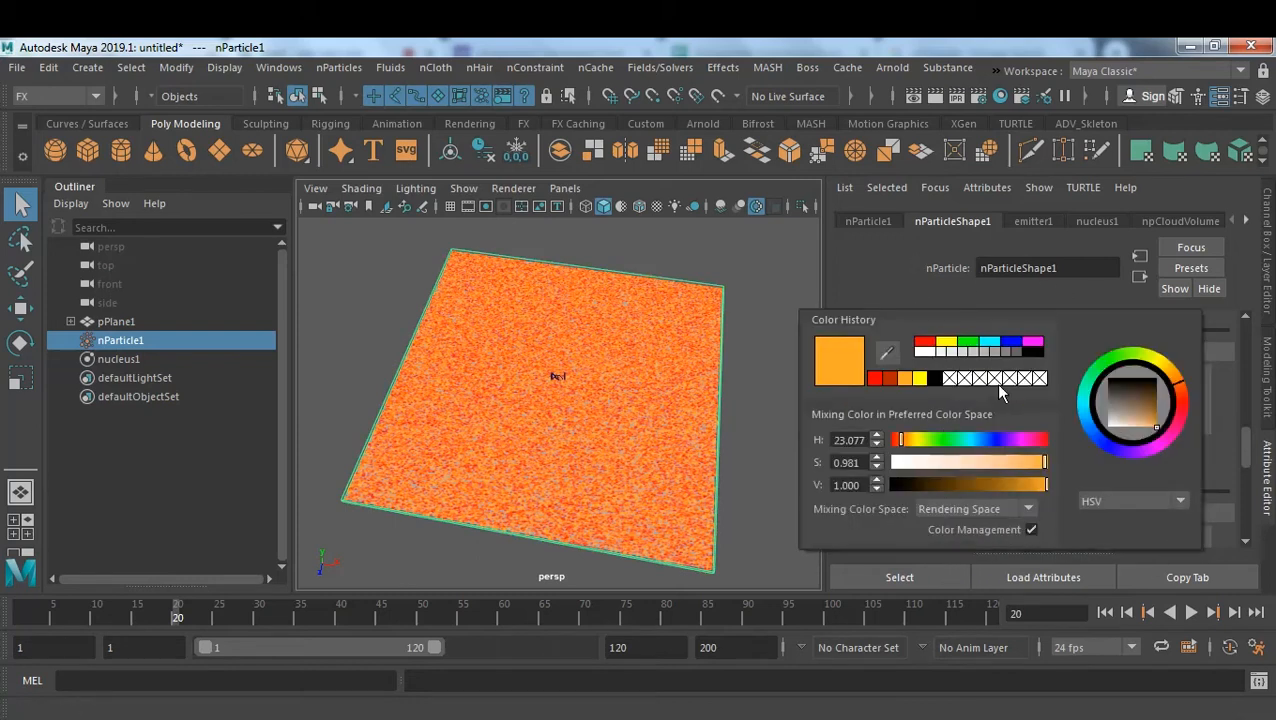
pyautogui.click(919, 380)
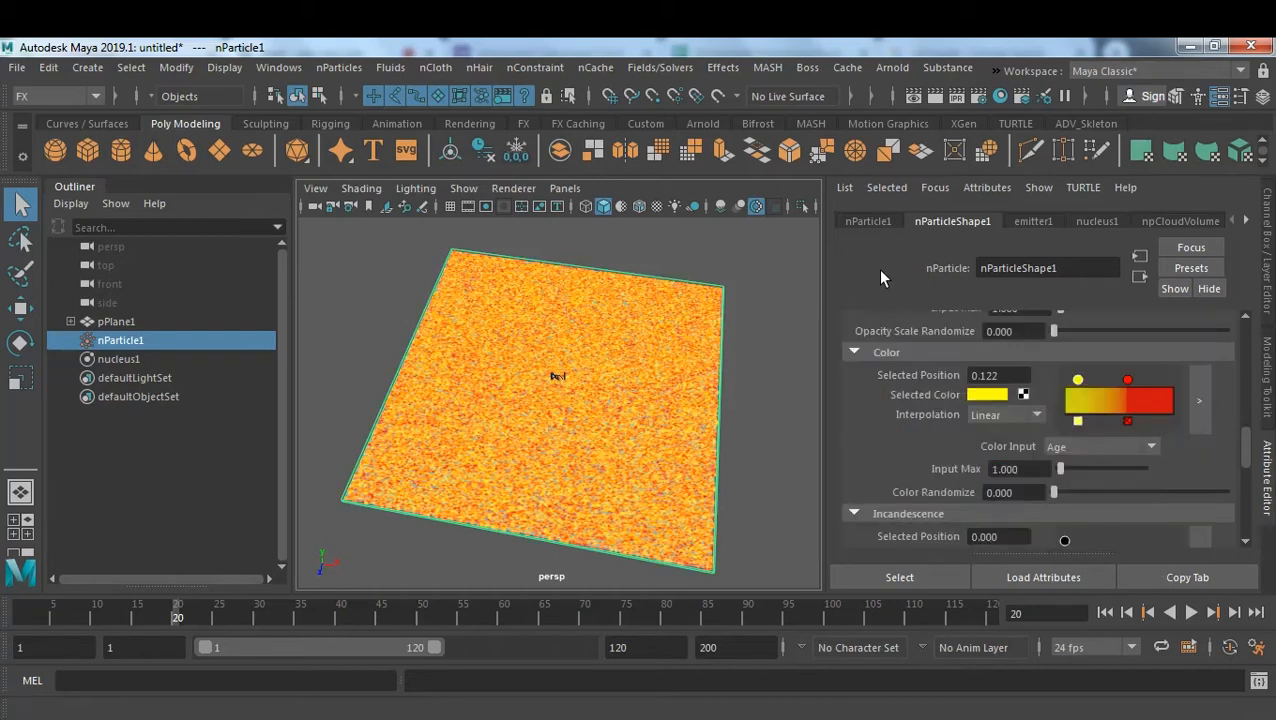
pyautogui.moveTo(1077, 383); pyautogui.dragTo(1115, 381)
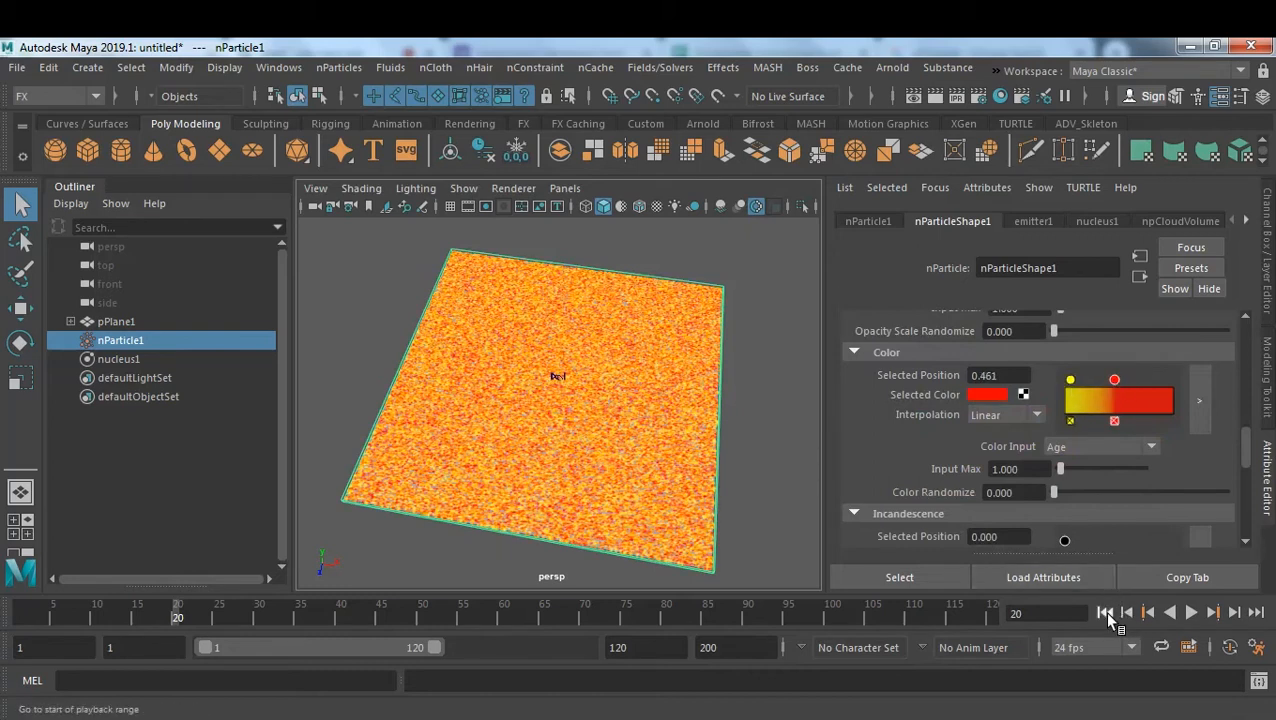
# Replay the simulation from frame 1 to frame 18 and inspect the yellow-to-red particles up close.
pyautogui.click(1104, 612)
pyautogui.click(1190, 612)
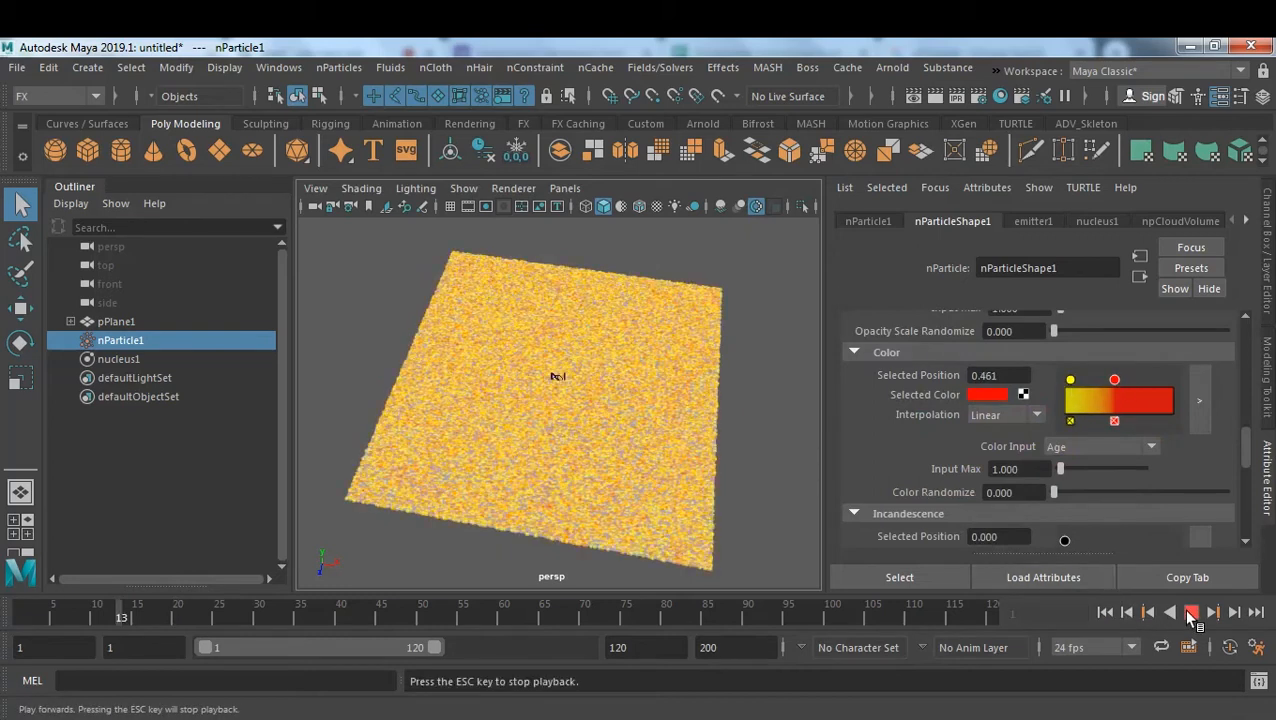
pyautogui.press('Escape')
pyautogui.keyDown('alt'); pyautogui.moveTo(600, 340); pyautogui.dragTo(810, 415, button='right'); pyautogui.keyUp('alt')
pyautogui.keyDown('alt'); pyautogui.moveTo(760, 410); pyautogui.dragTo(726, 347); pyautogui.keyUp('alt')
pyautogui.keyDown('alt'); pyautogui.moveTo(720, 346); pyautogui.dragTo(576, 360, button='right'); pyautogui.keyUp('alt')
pyautogui.keyDown('alt'); pyautogui.moveTo(576, 360); pyautogui.dragTo(647, 356); pyautogui.keyUp('alt')
# Switch to the Google Meet window in the browser and read the recent class chat messages.
pyautogui.moveTo(256, 705)
pyautogui.click(186, 655)
pyautogui.click(830, 444)
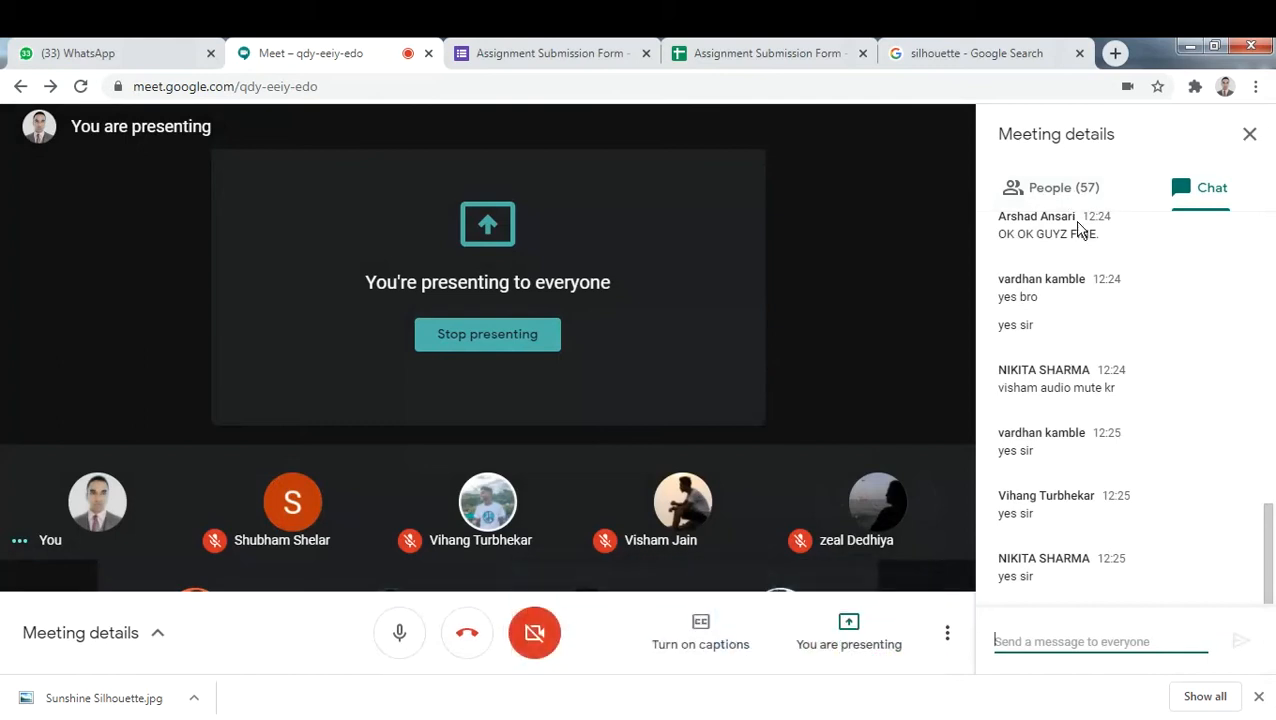
pyautogui.scroll(3, 1074, 213)
pyautogui.scroll(-2, 1101, 311)
pyautogui.scroll(2, 1101, 311)
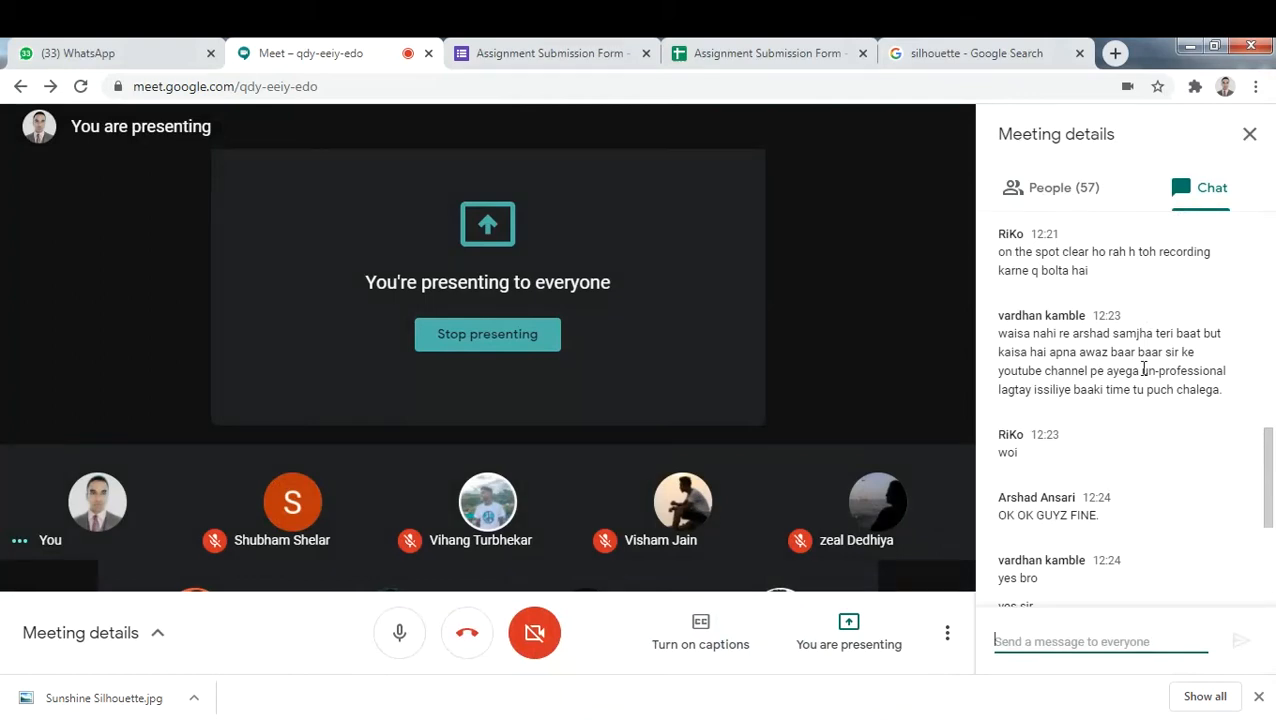
pyautogui.scroll(-3, 1147, 474)
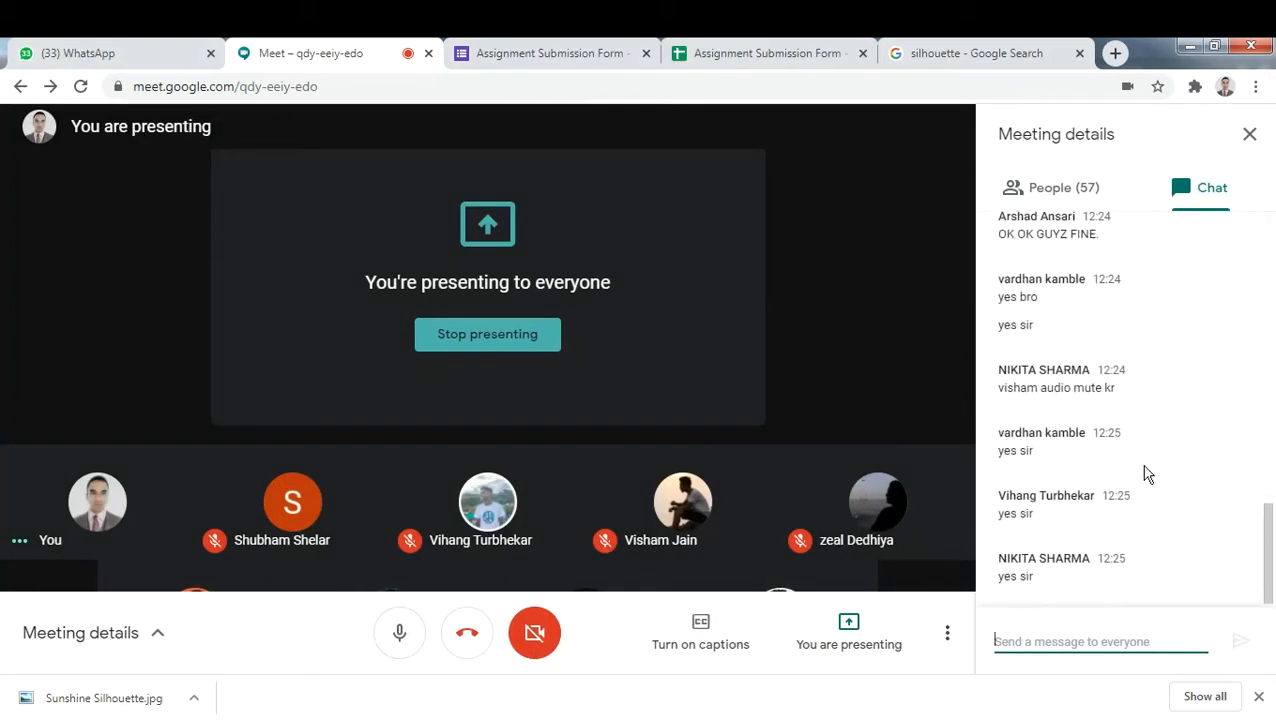
# Switch back to Maya, select emitter1 under pPlane1 and show its Texture Emission Attributes.
pyautogui.moveTo(718, 712)
pyautogui.click(836, 665)
pyautogui.click(751, 364)
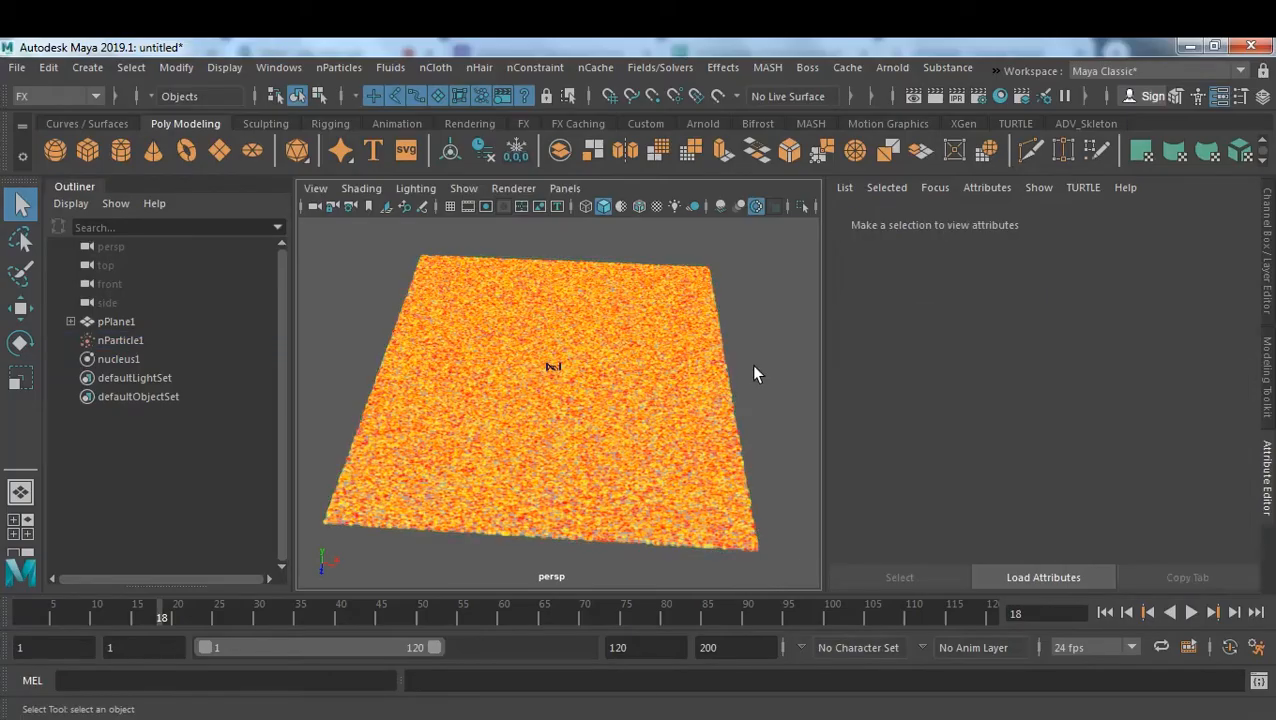
pyautogui.keyDown('alt'); pyautogui.moveTo(751, 364); pyautogui.dragTo(705, 398); pyautogui.keyUp('alt')
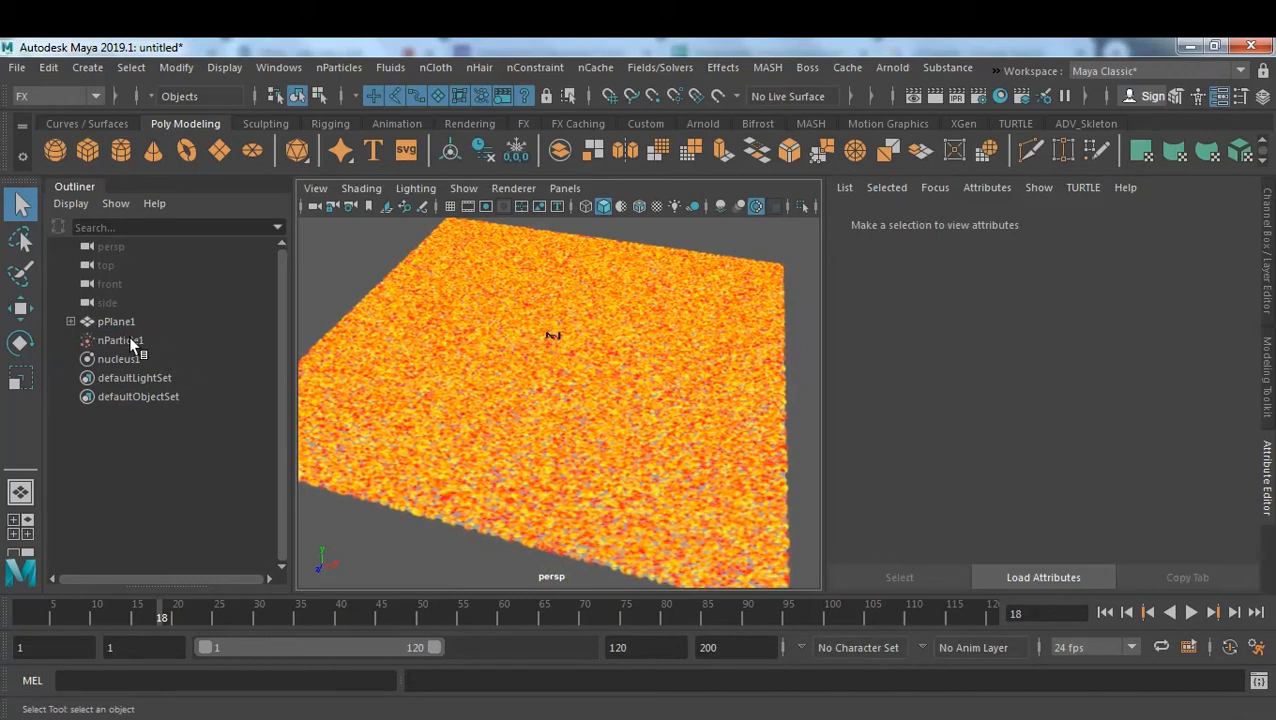
pyautogui.click(70, 321)
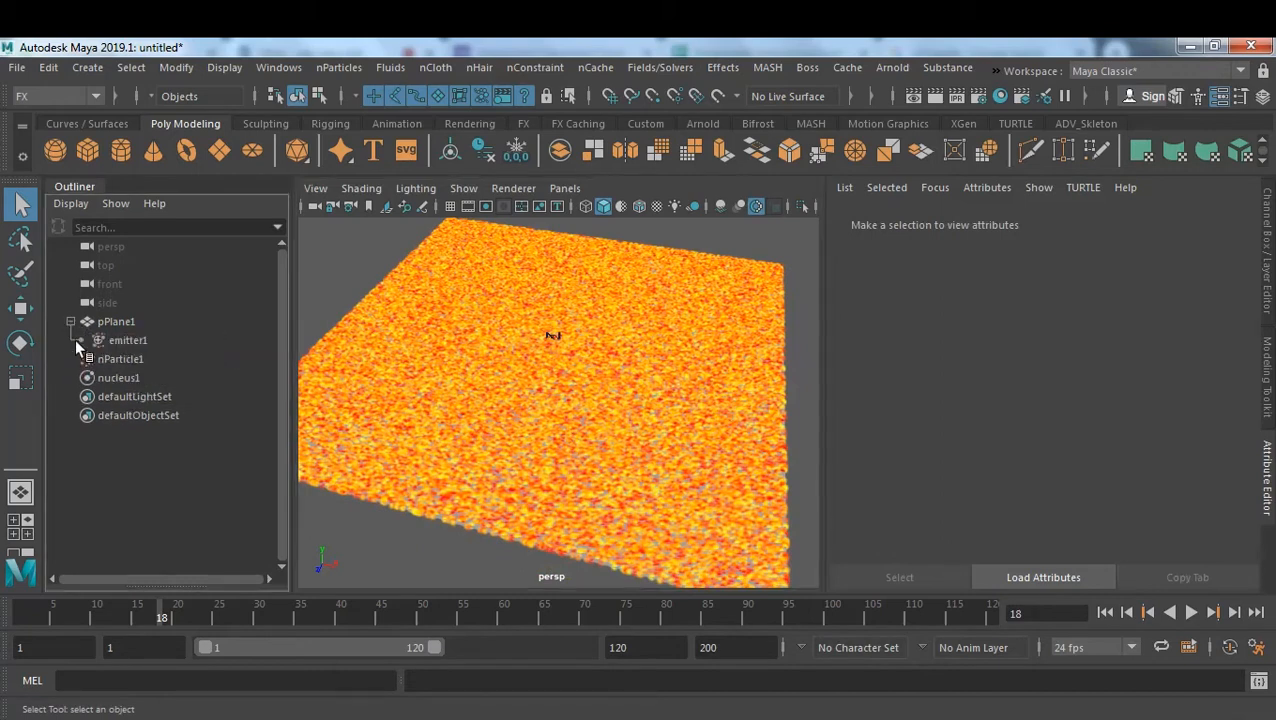
pyautogui.click(128, 341)
pyautogui.scroll(-2, 1130, 407)
pyautogui.scroll(-5, 1130, 407)
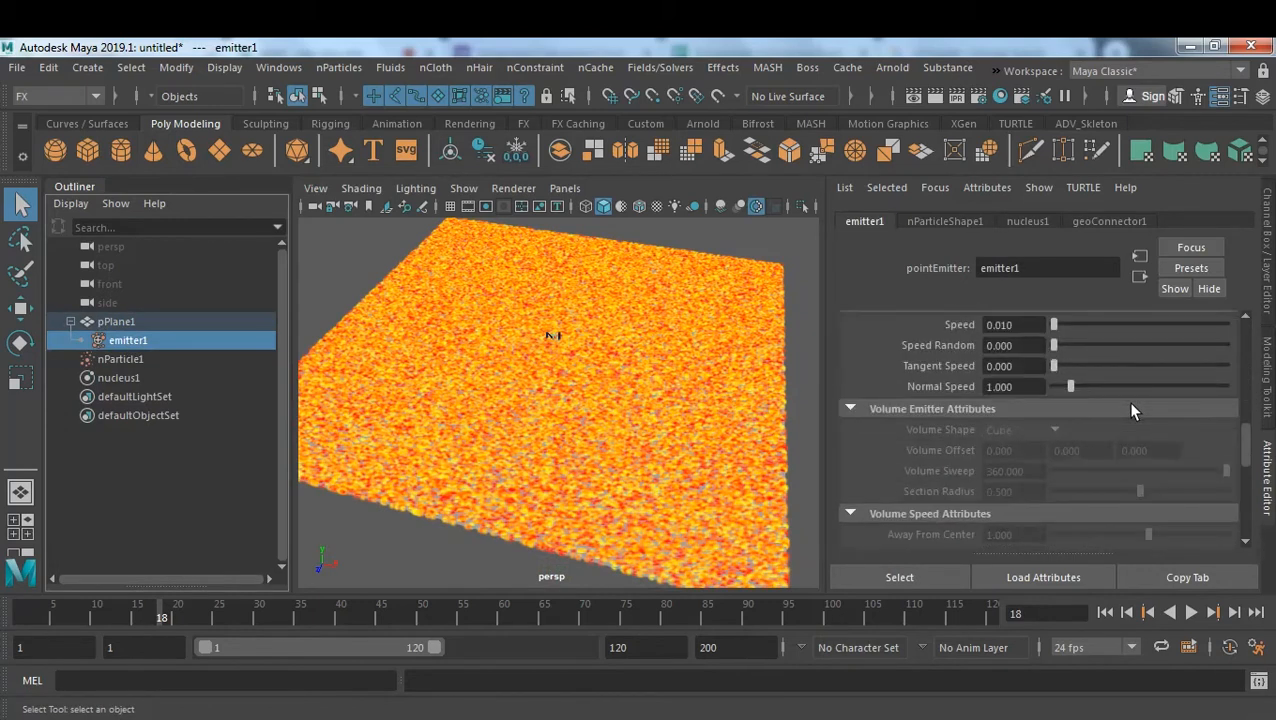
pyautogui.scroll(-5, 1131, 405)
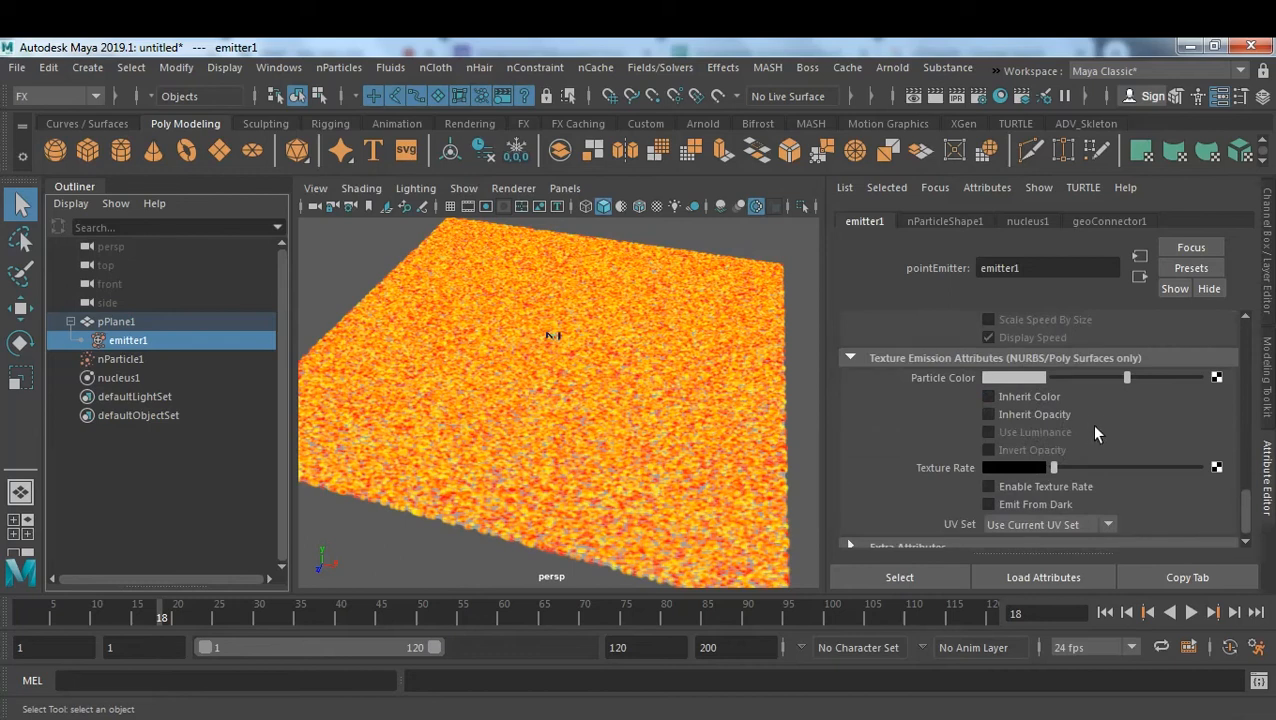
pyautogui.click(337, 70)
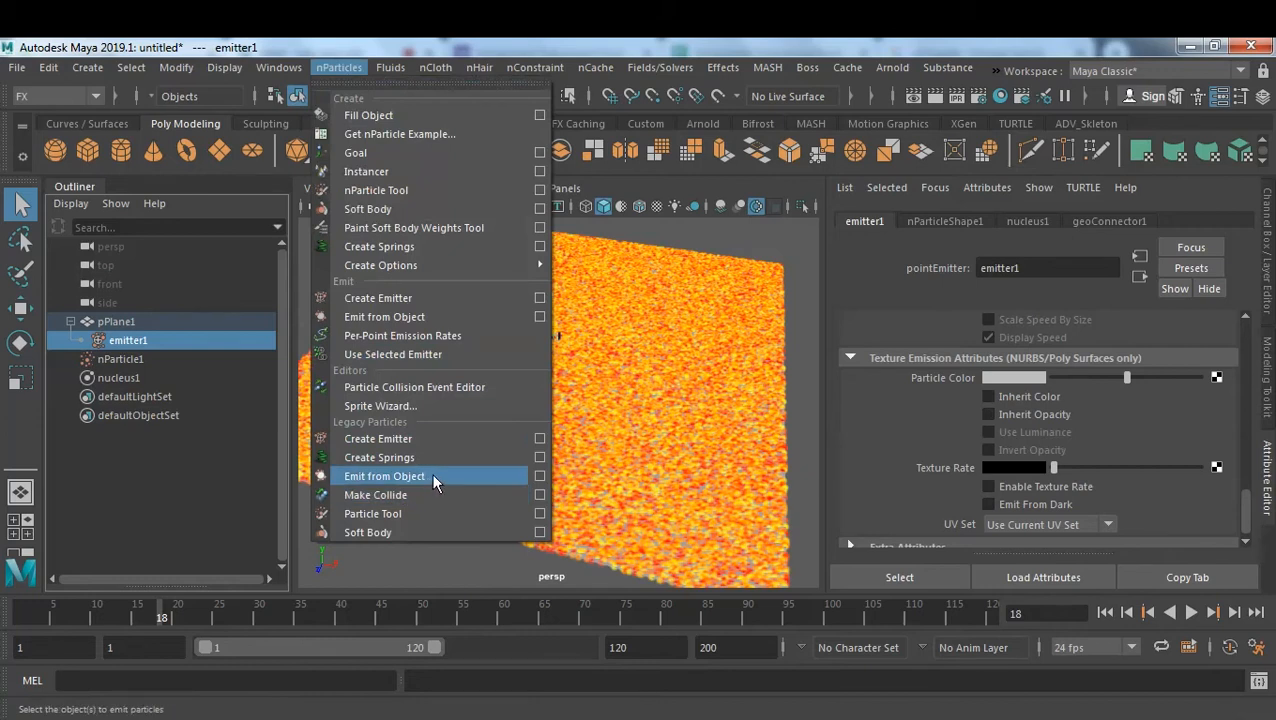
pyautogui.click(896, 490)
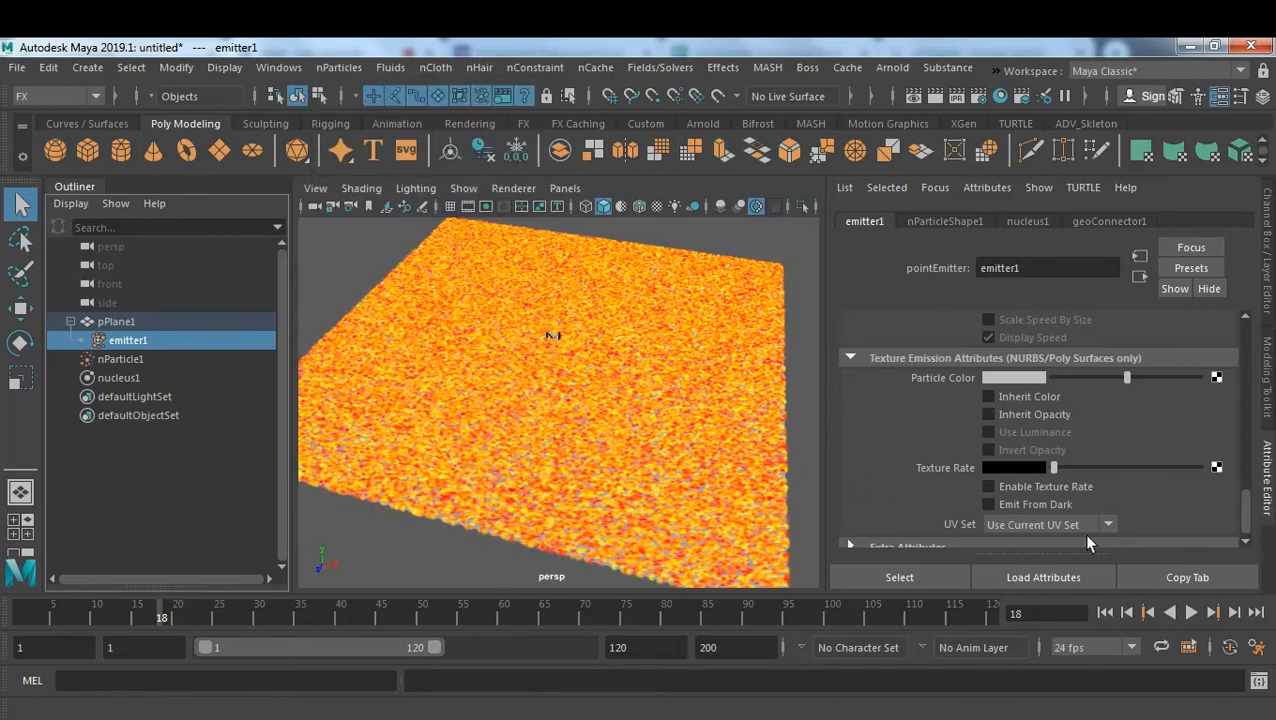
# Enable Texture Rate on emitter1, map a File texture to it and open the texture's image browser.
pyautogui.click(1032, 487)
pyautogui.click(1217, 467)
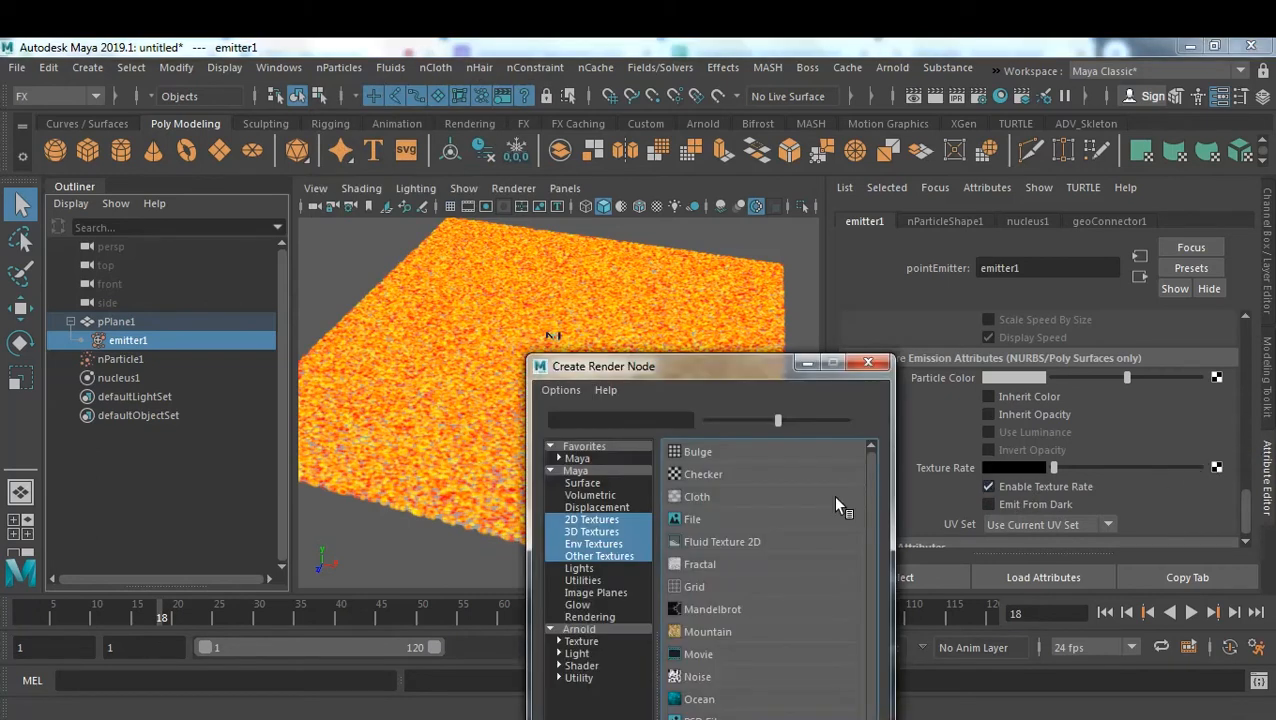
pyautogui.click(695, 524)
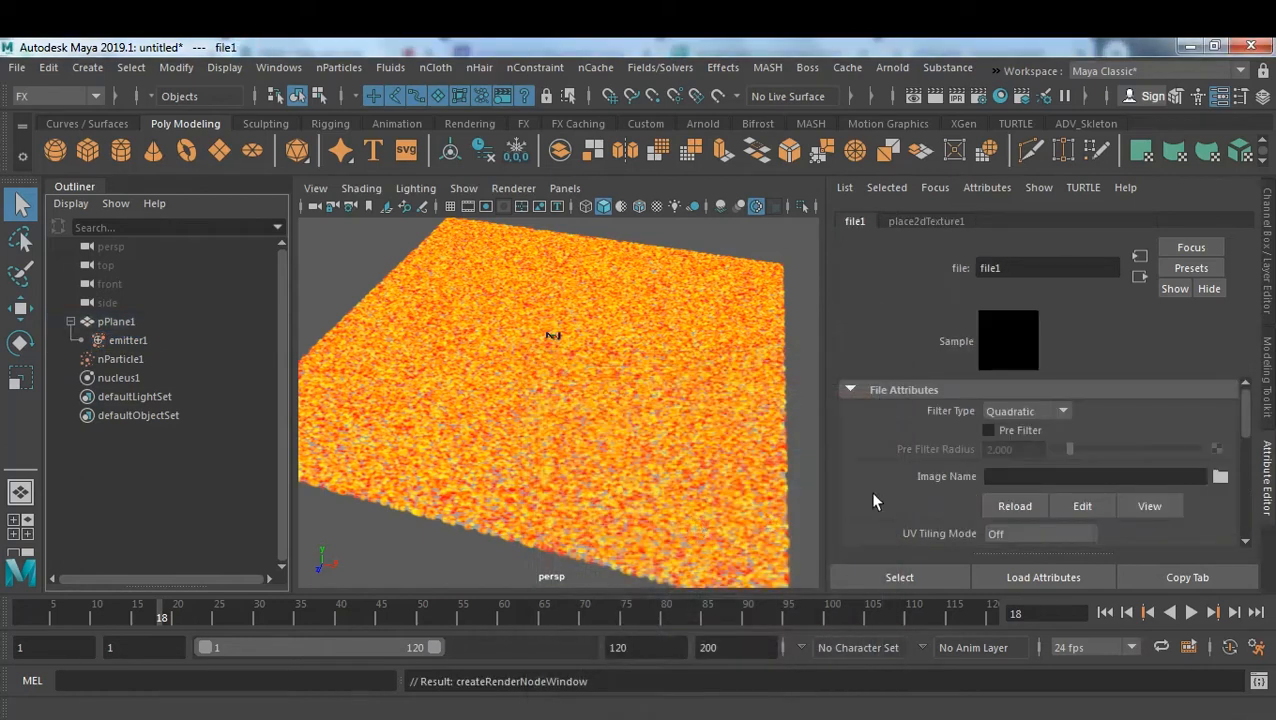
pyautogui.click(1220, 476)
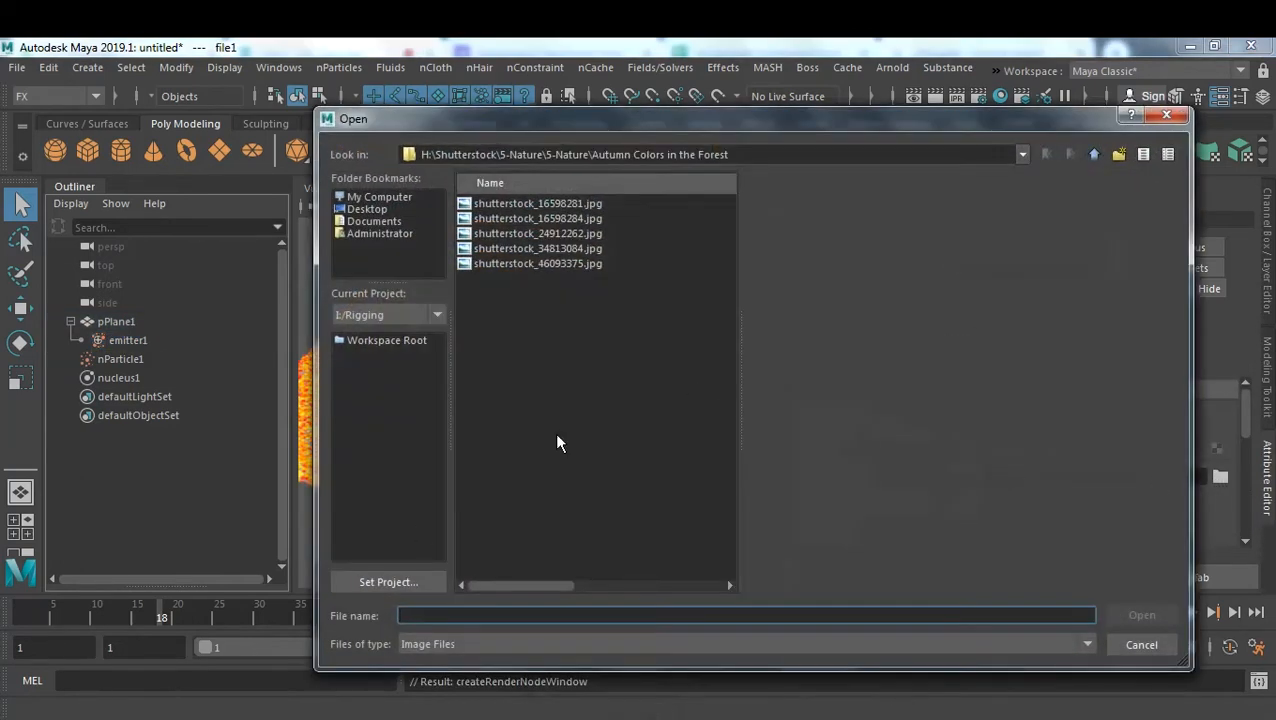
pyautogui.hotkey('alt', 'Tab')
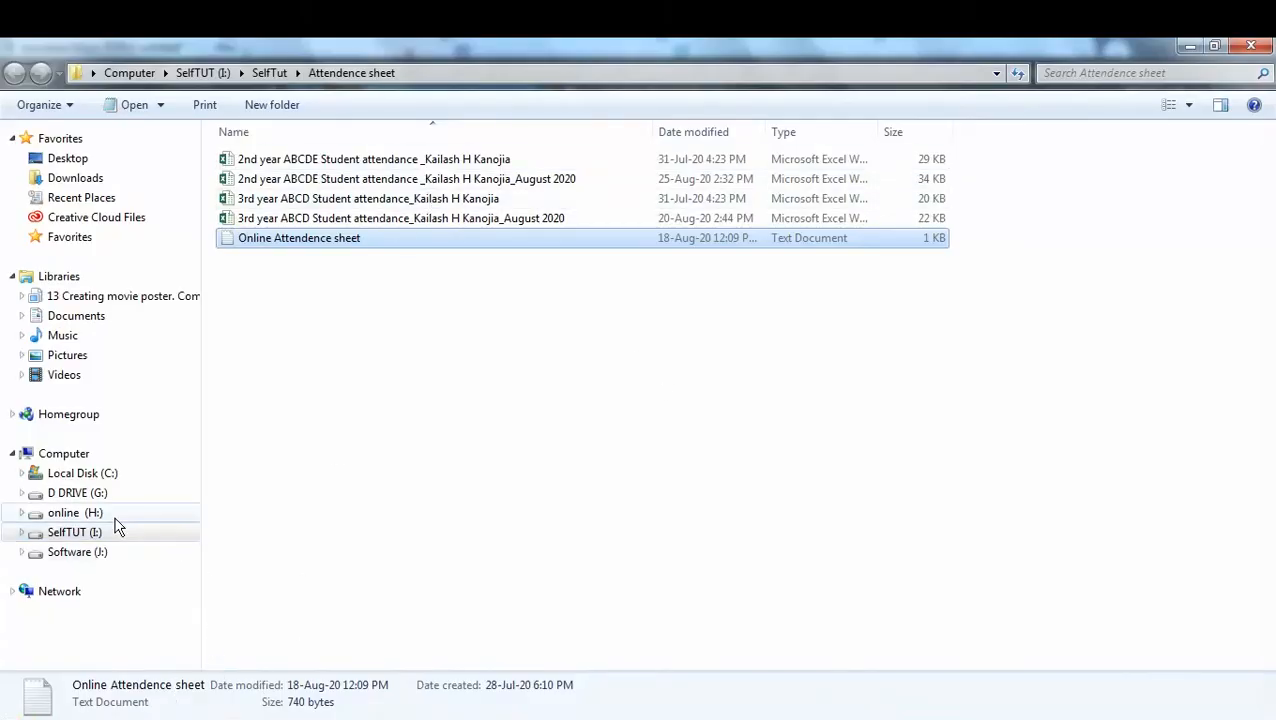
pyautogui.click(1189, 47)
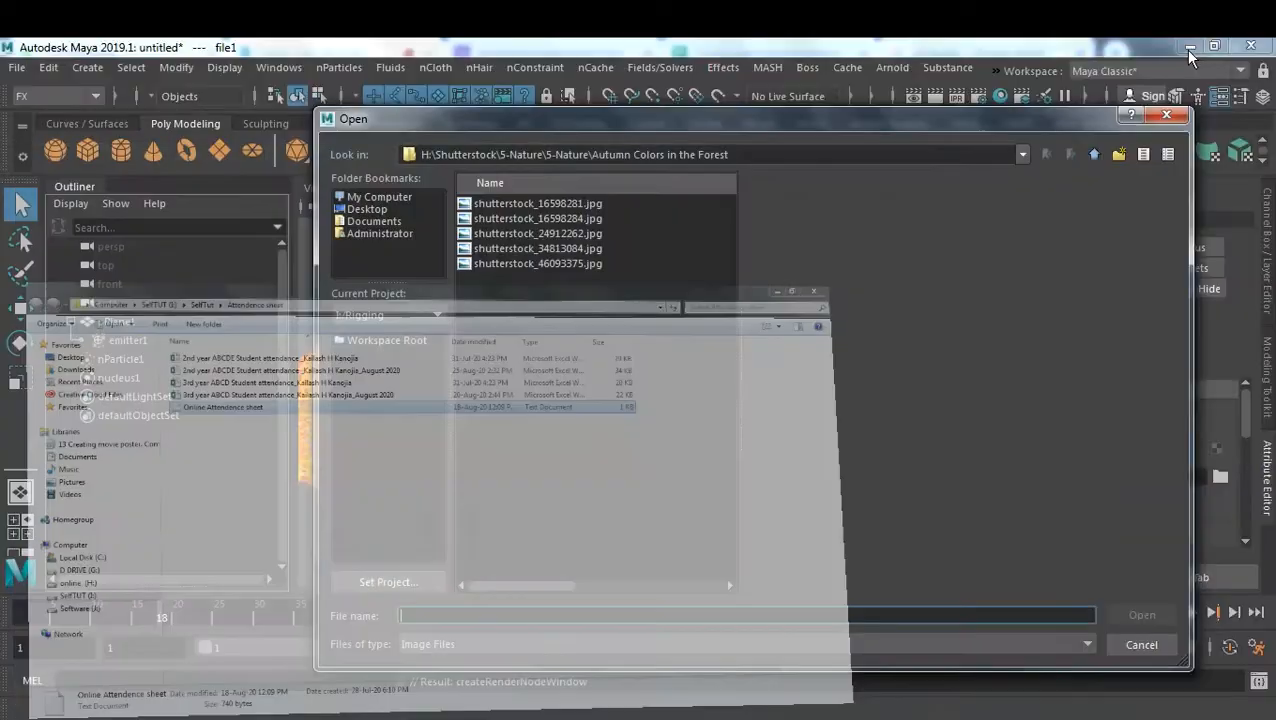
pyautogui.click(435, 313)
pyautogui.click(400, 314)
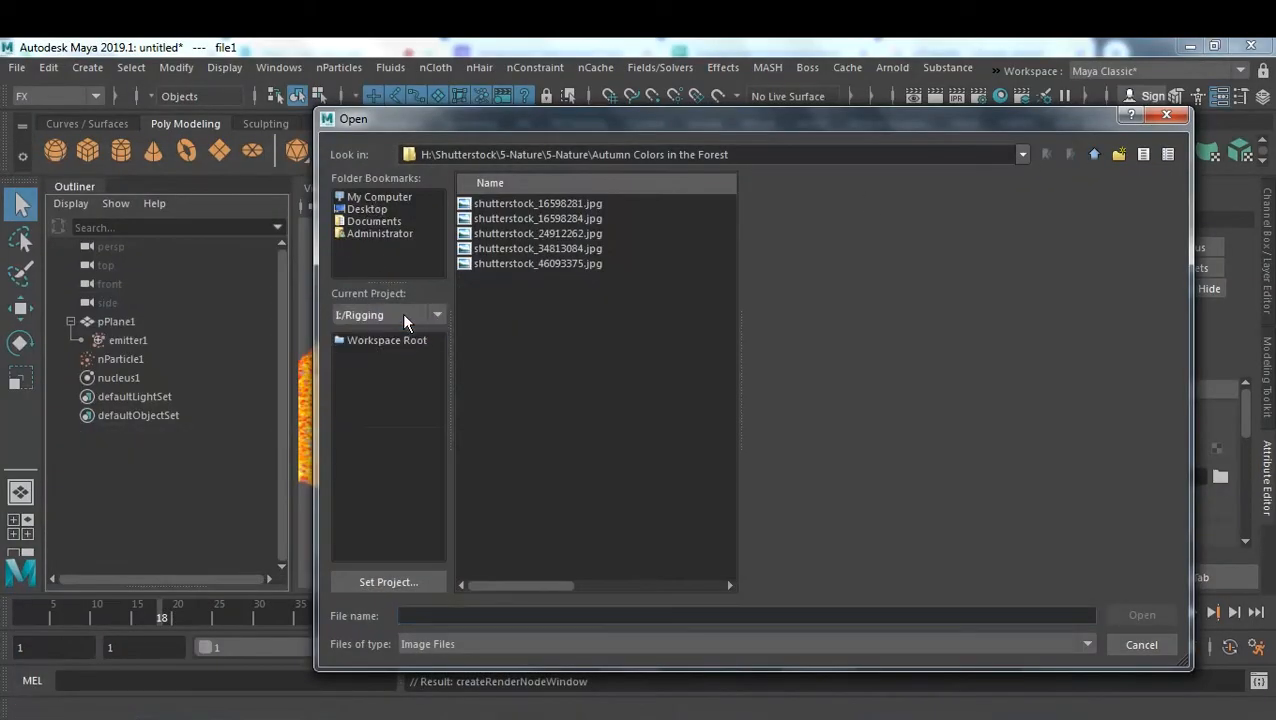
# Load Artboard 1.jpg from I:\FX DEMO\500ppi as the file texture's image.
pyautogui.click(388, 199)
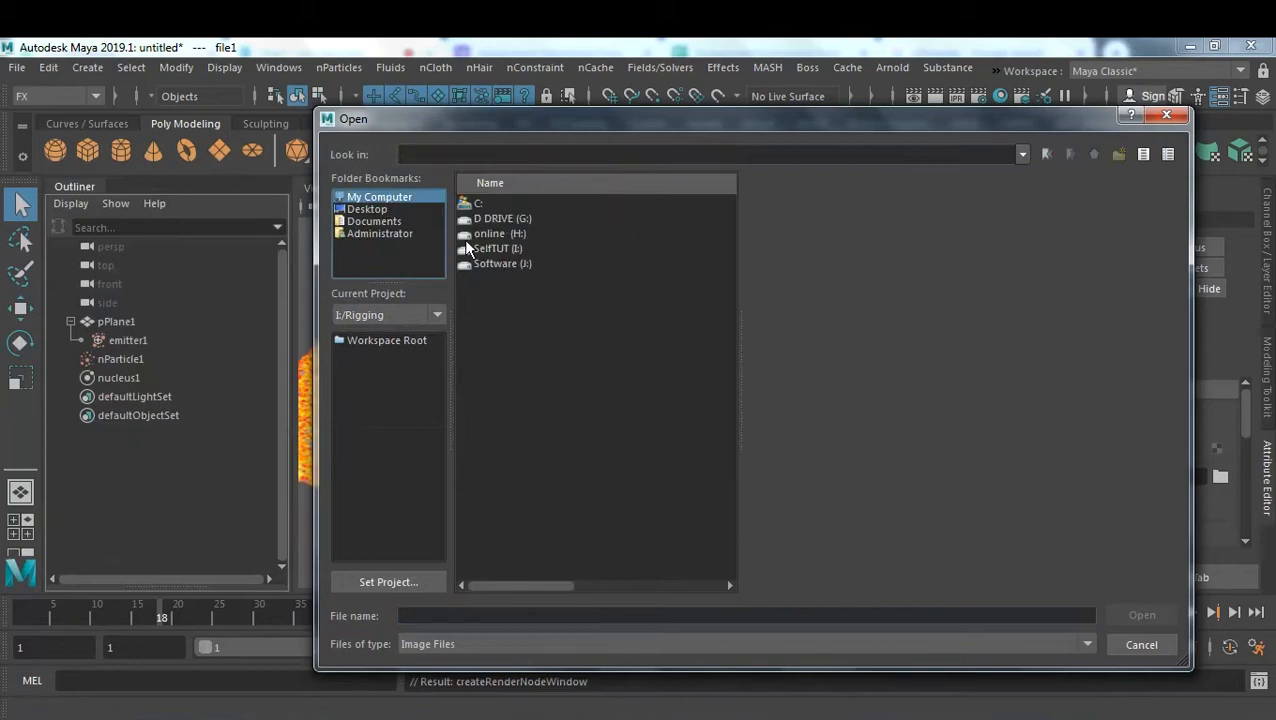
pyautogui.click(510, 248)
pyautogui.doubleClick(510, 247)
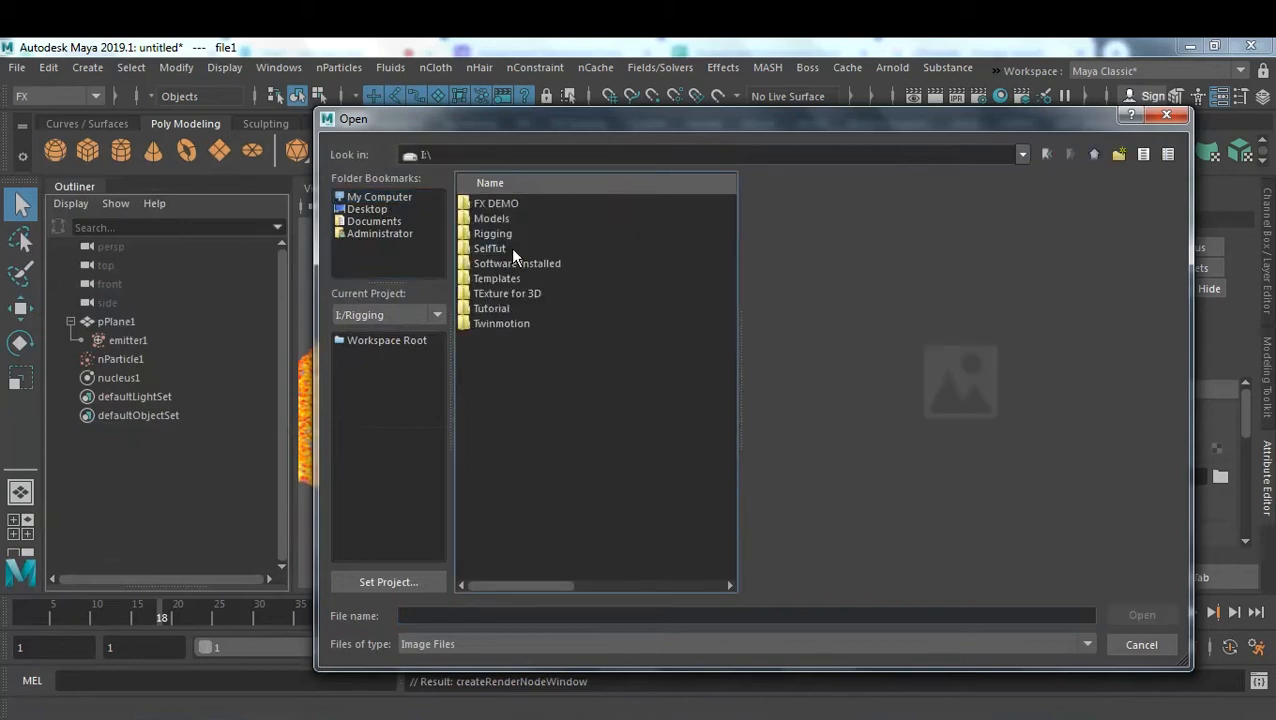
pyautogui.doubleClick(493, 201)
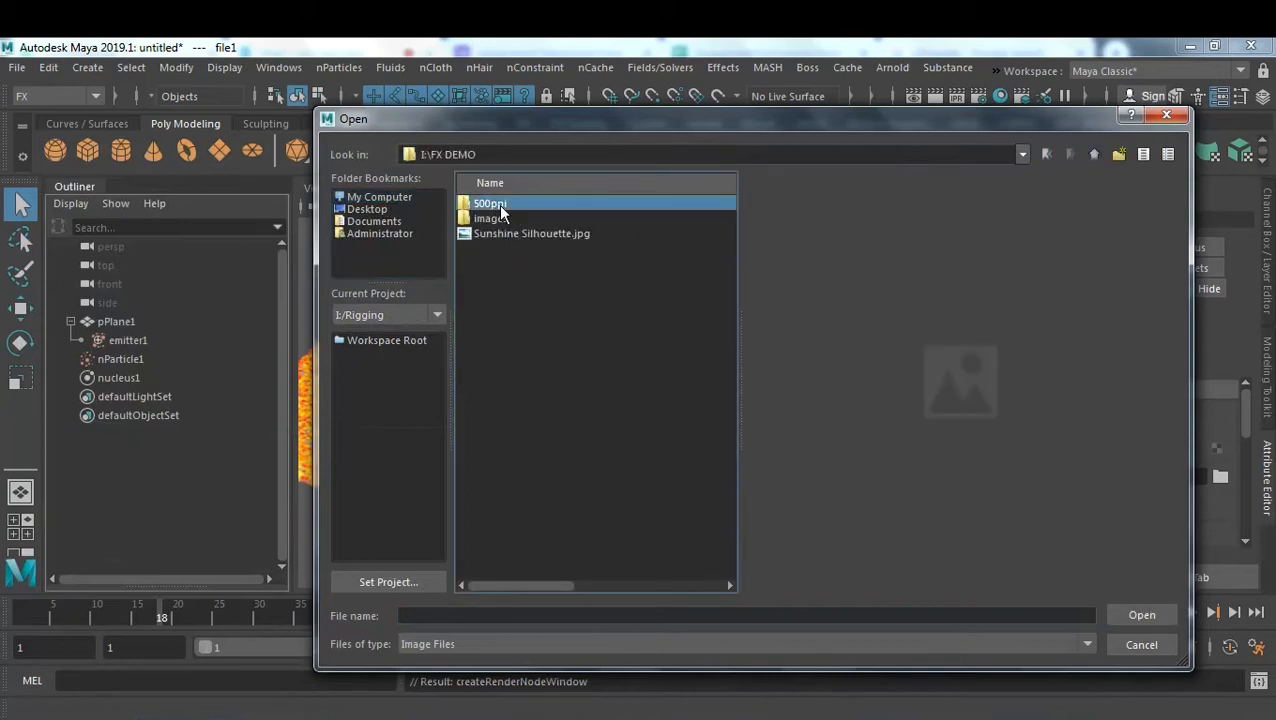
pyautogui.doubleClick(498, 204)
pyautogui.click(499, 203)
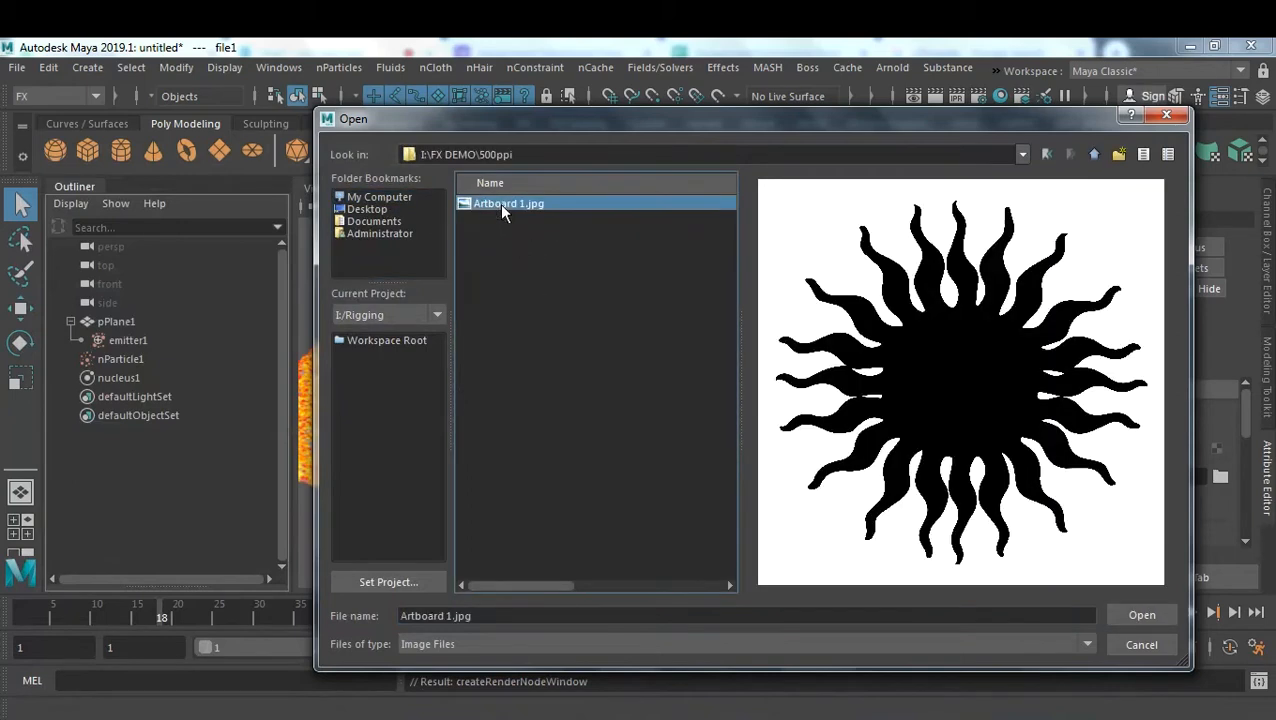
pyautogui.click(1143, 616)
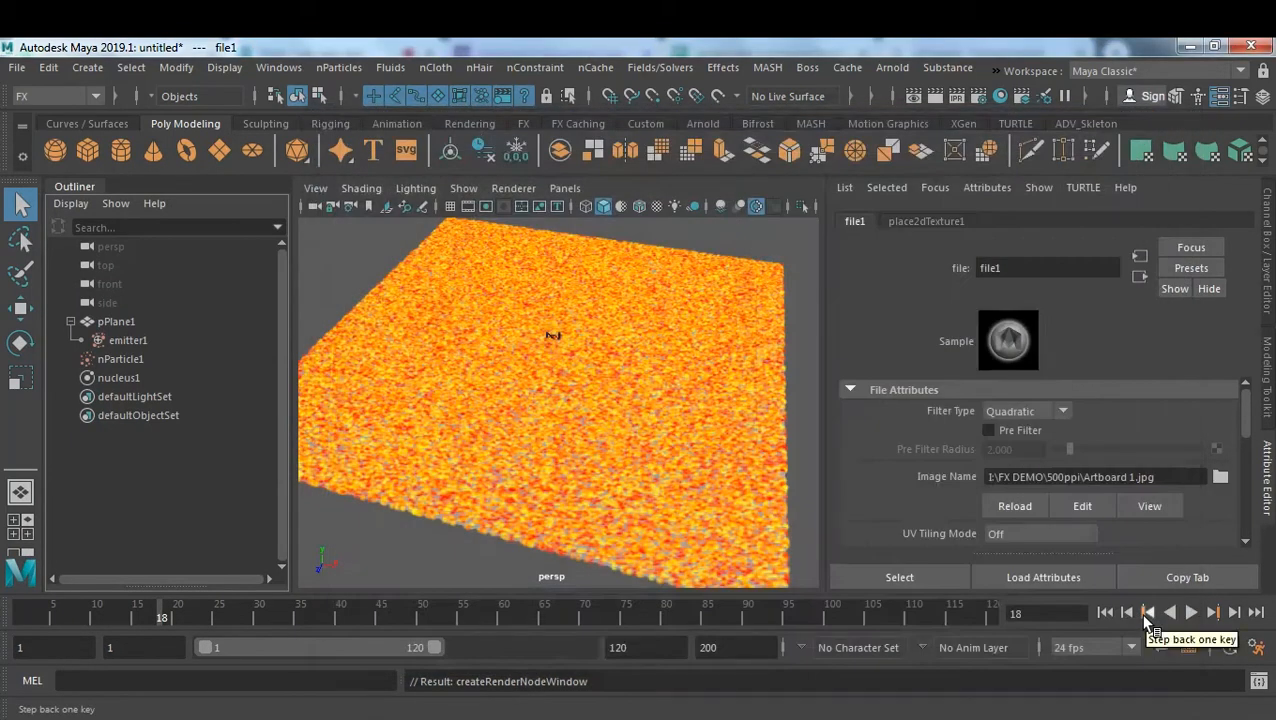
# Return to emitter1's attributes and replay the simulation from frame 1 to frame 19 to check the textured emission.
pyautogui.click(1140, 280)
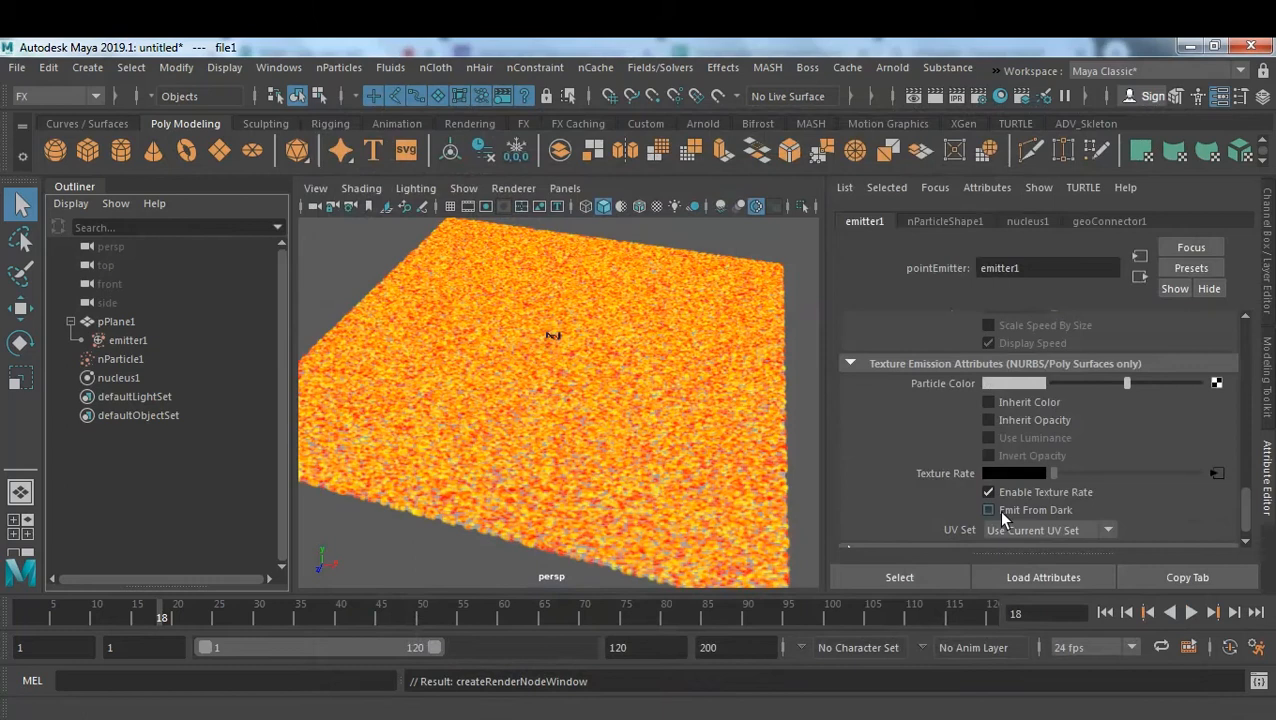
pyautogui.click(1104, 612)
pyautogui.click(1192, 613)
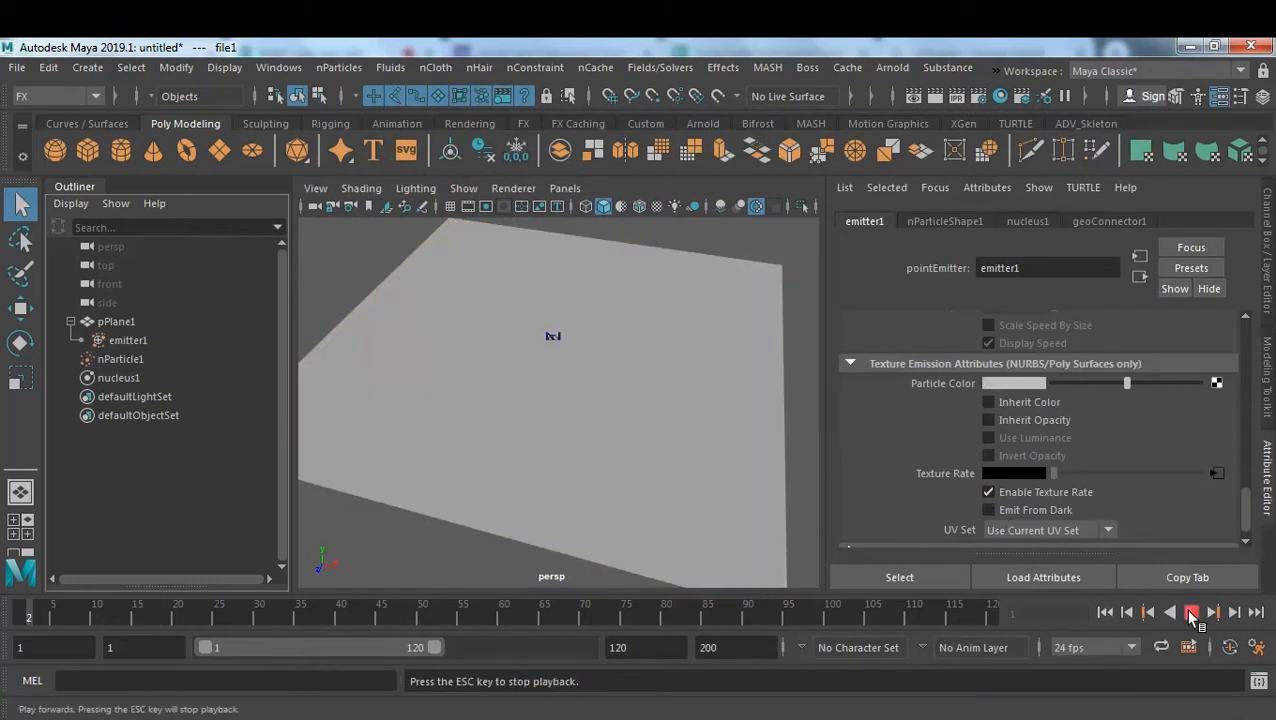
pyautogui.click(1192, 613)
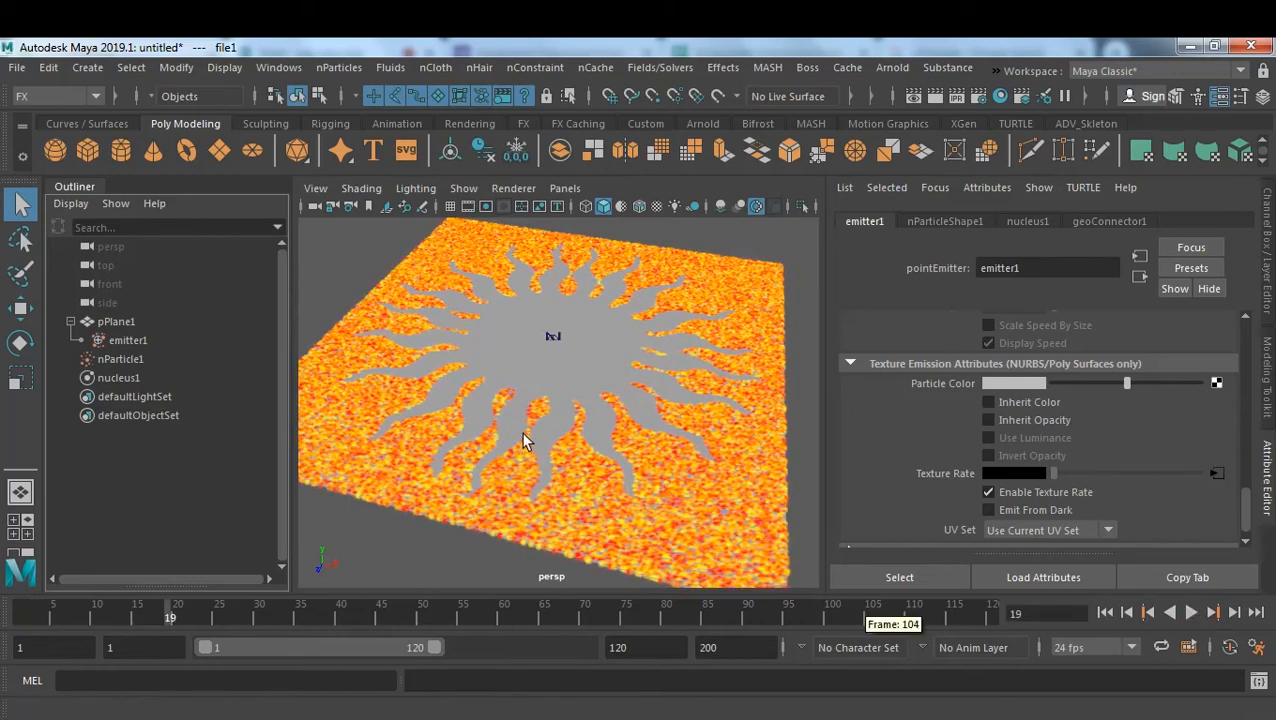
pyautogui.scroll(-3, 658, 381)
pyautogui.keyDown('alt'); pyautogui.moveTo(658, 381); pyautogui.dragTo(572, 425); pyautogui.keyUp('alt')
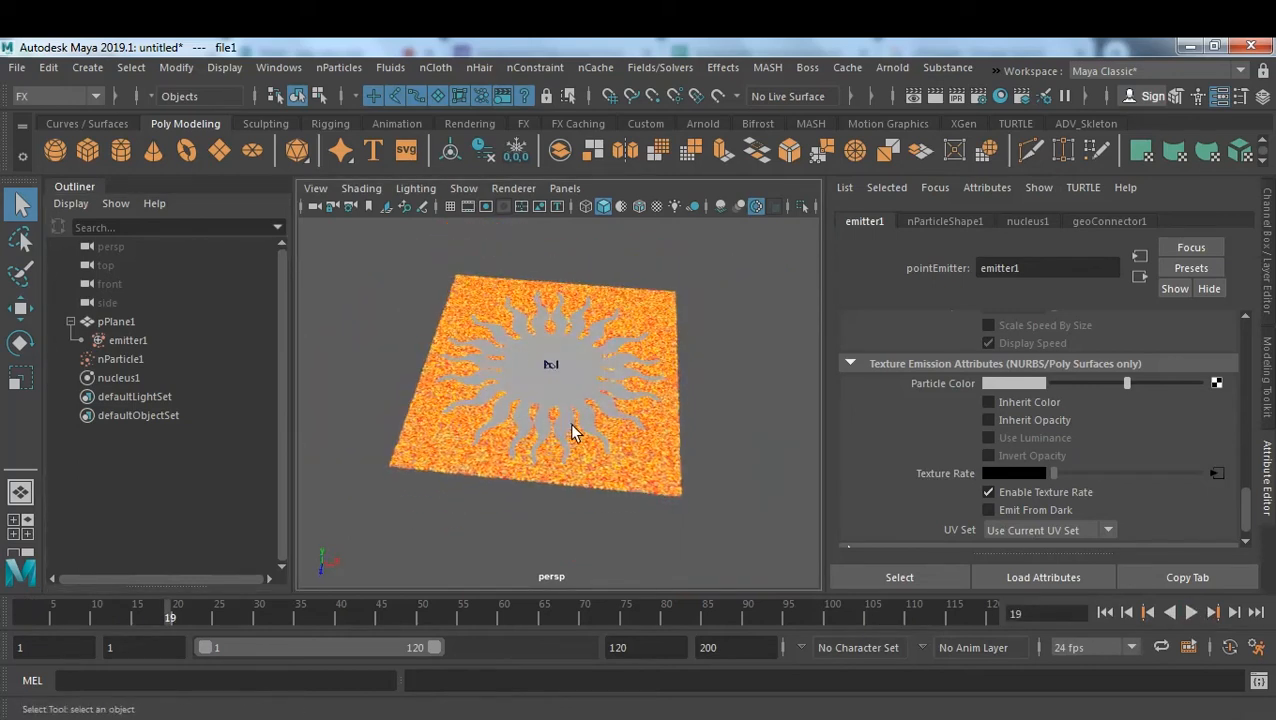
pyautogui.scroll(3, 709, 456)
# Enable Emit From Dark on emitter1 and replay the simulation from frame 1 to frame 26.
pyautogui.moveTo(709, 461)
pyautogui.keyDown('alt'); pyautogui.mouseDown()
pyautogui.moveTo(641, 413)
pyautogui.moveTo(701, 437)
pyautogui.mouseUp(); pyautogui.keyUp('alt')
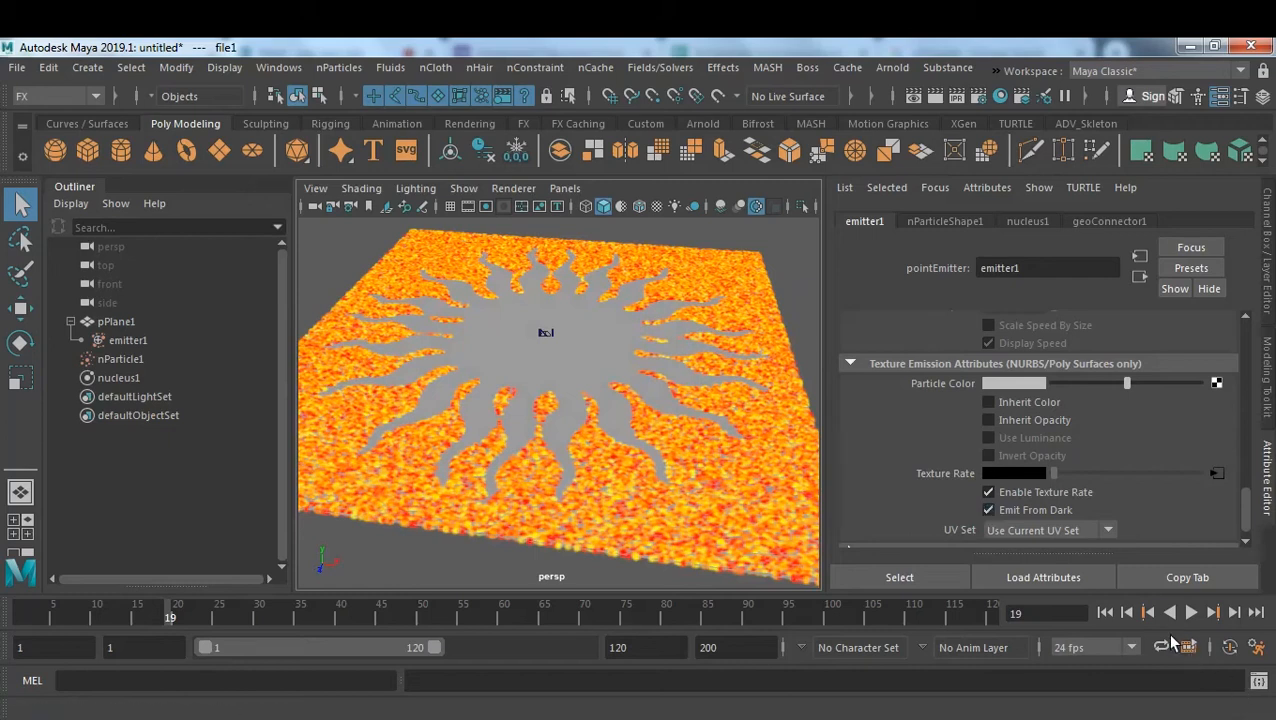
pyautogui.click(1106, 612)
pyautogui.click(1192, 614)
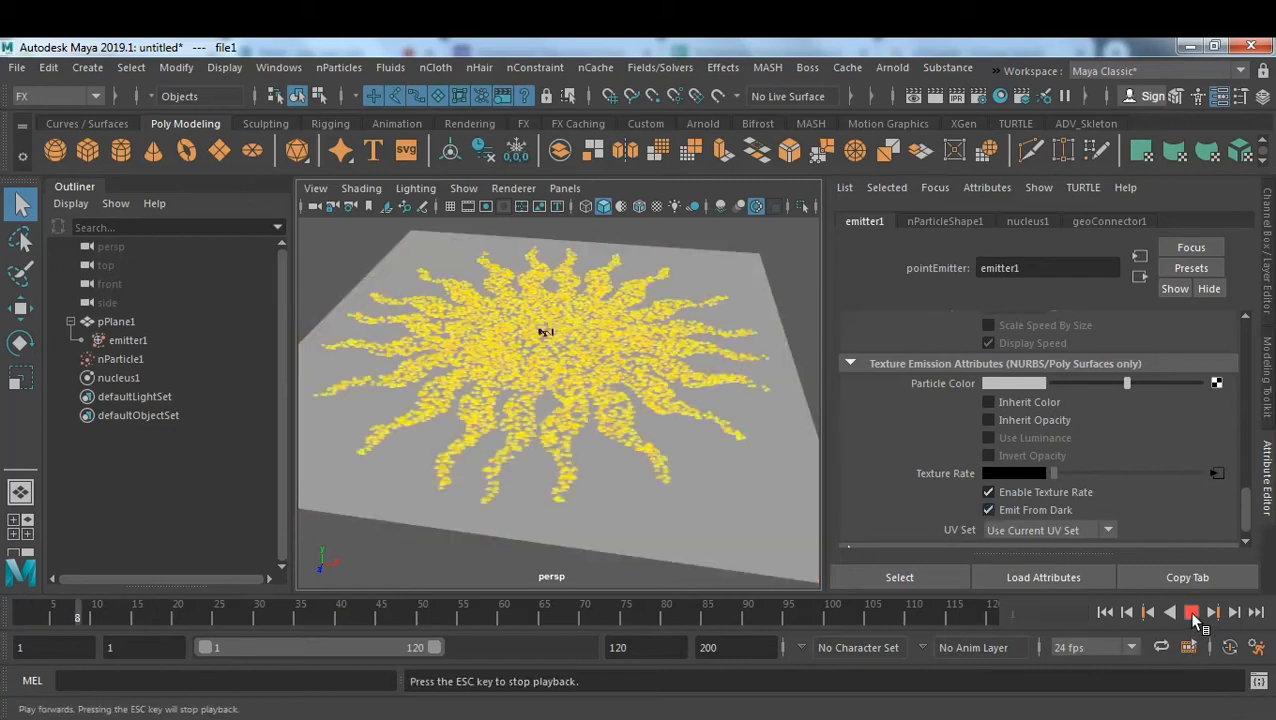
pyautogui.keyDown('alt'); pyautogui.moveTo(763, 364); pyautogui.dragTo(579, 393); pyautogui.keyUp('alt')
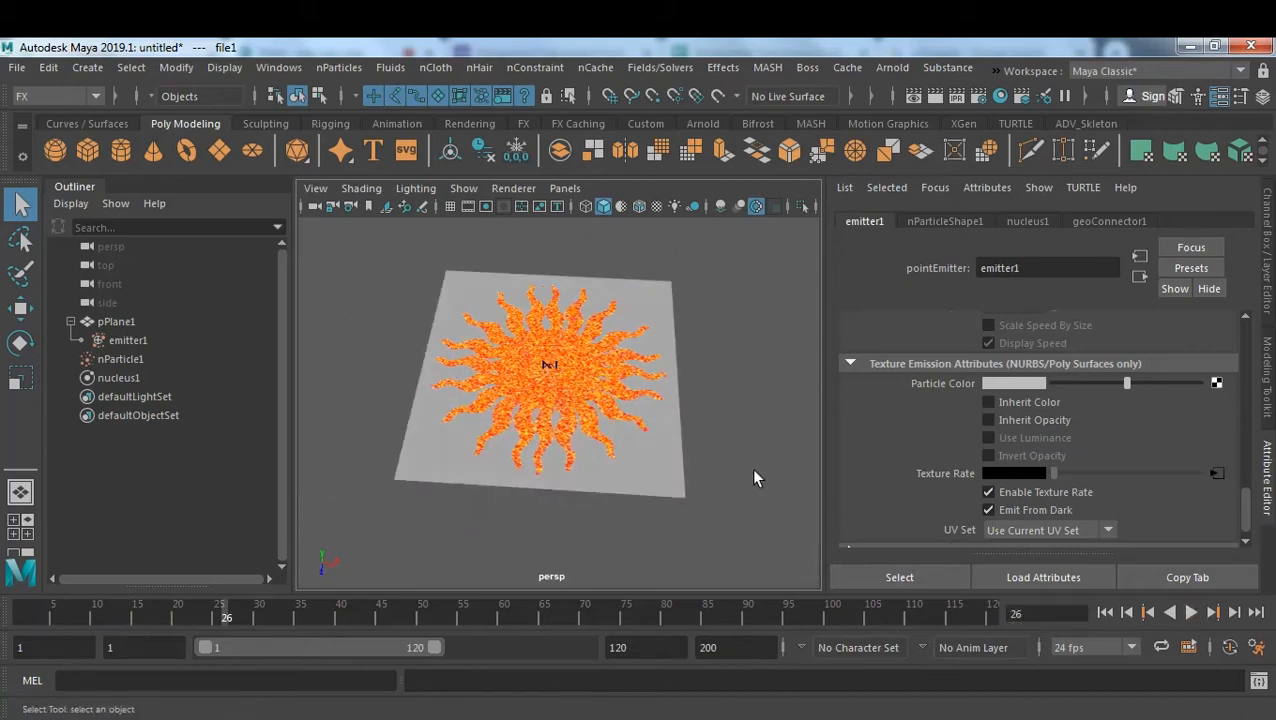
# Hide the plane pPlane1 and change the viewport background to light gray.
pyautogui.click(673, 494)
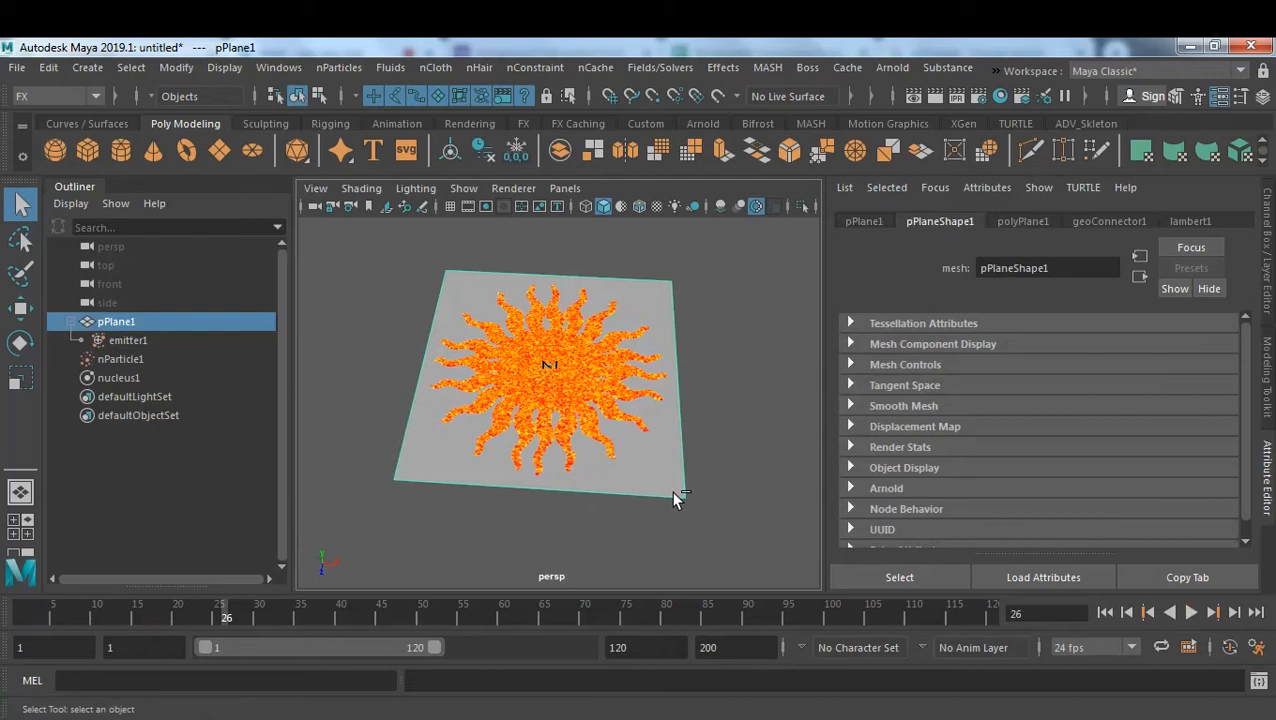
pyautogui.hotkey('ctrl', 'h')
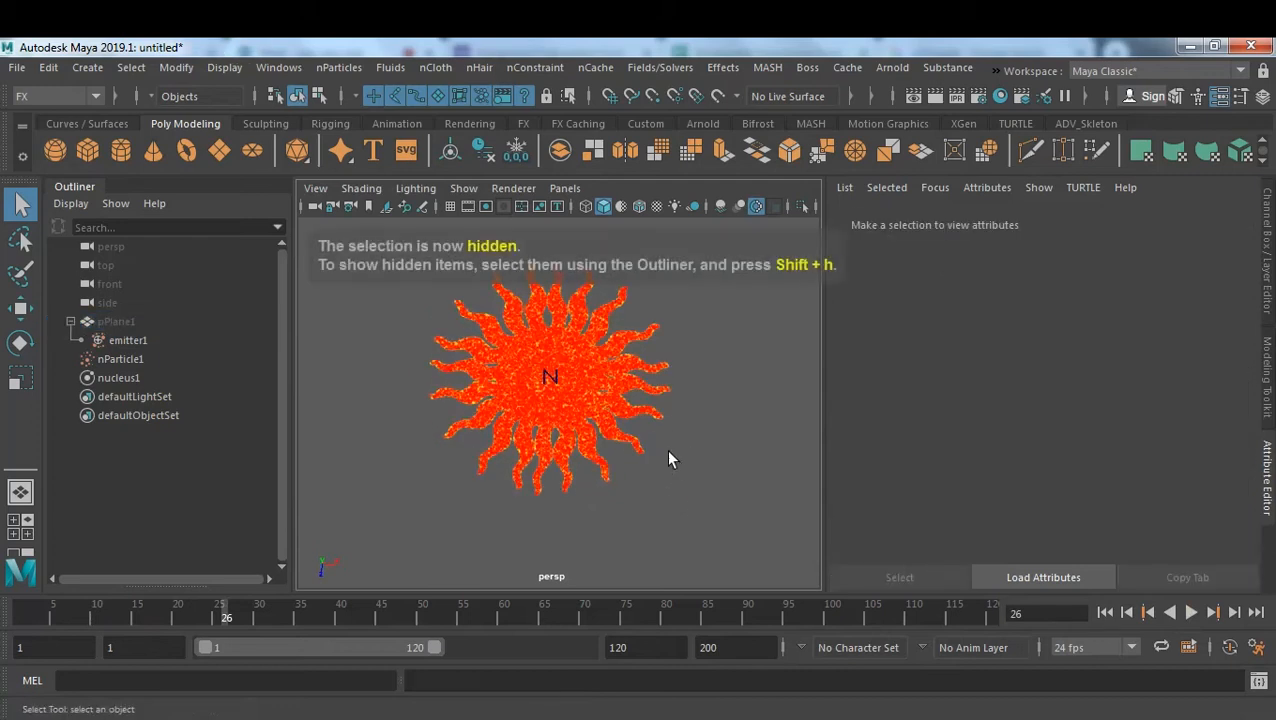
pyautogui.keyDown('alt'); pyautogui.moveTo(675, 424); pyautogui.dragTo(682, 499); pyautogui.keyUp('alt')
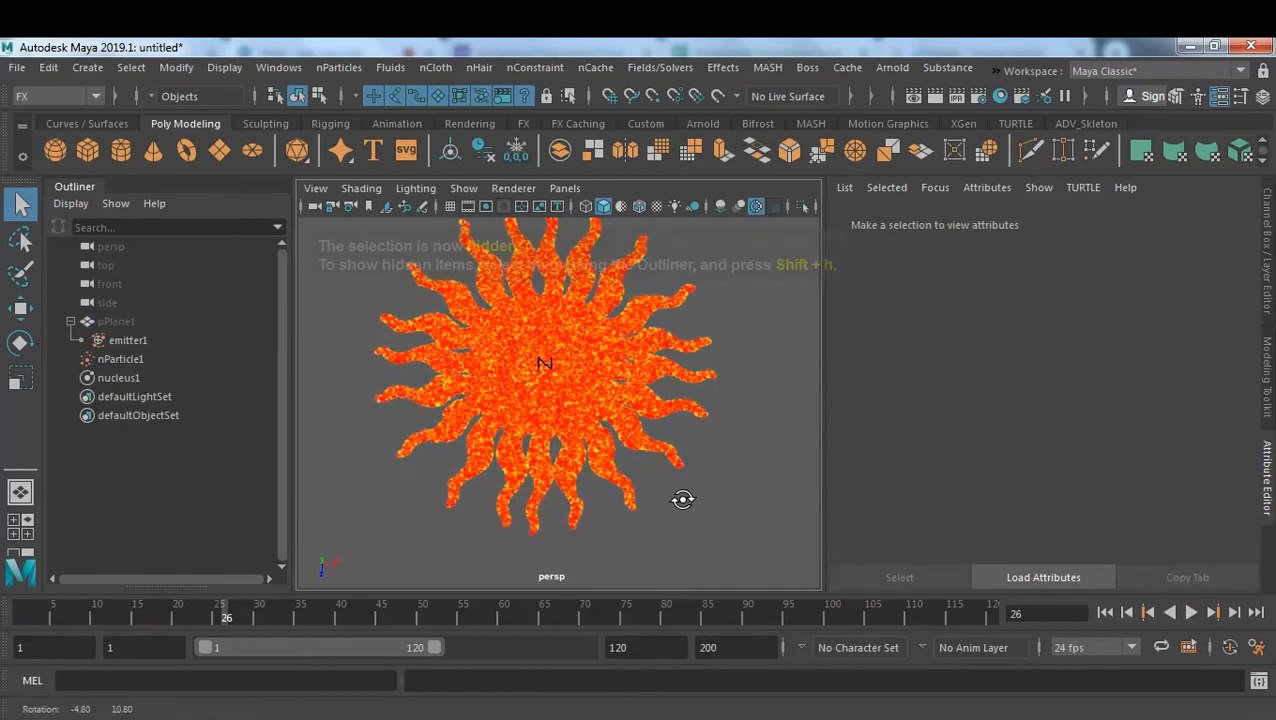
pyautogui.hotkey('alt', 'b')
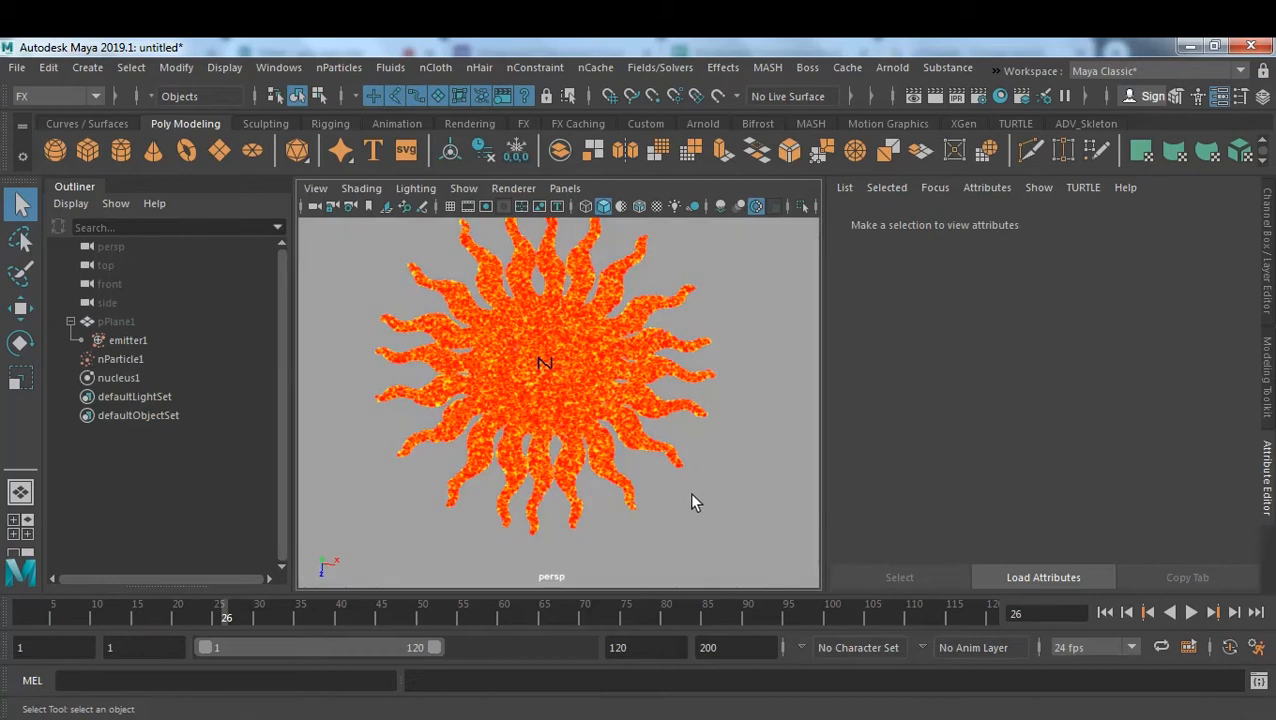
pyautogui.moveTo(724, 484)
pyautogui.keyDown('alt'); pyautogui.mouseDown()
pyautogui.moveTo(689, 418)
pyautogui.moveTo(689, 484)
pyautogui.moveTo(701, 507)
pyautogui.moveTo(715, 488)
pyautogui.moveTo(723, 496)
pyautogui.moveTo(686, 484)
pyautogui.moveTo(695, 492)
pyautogui.mouseUp(); pyautogui.keyUp('alt')
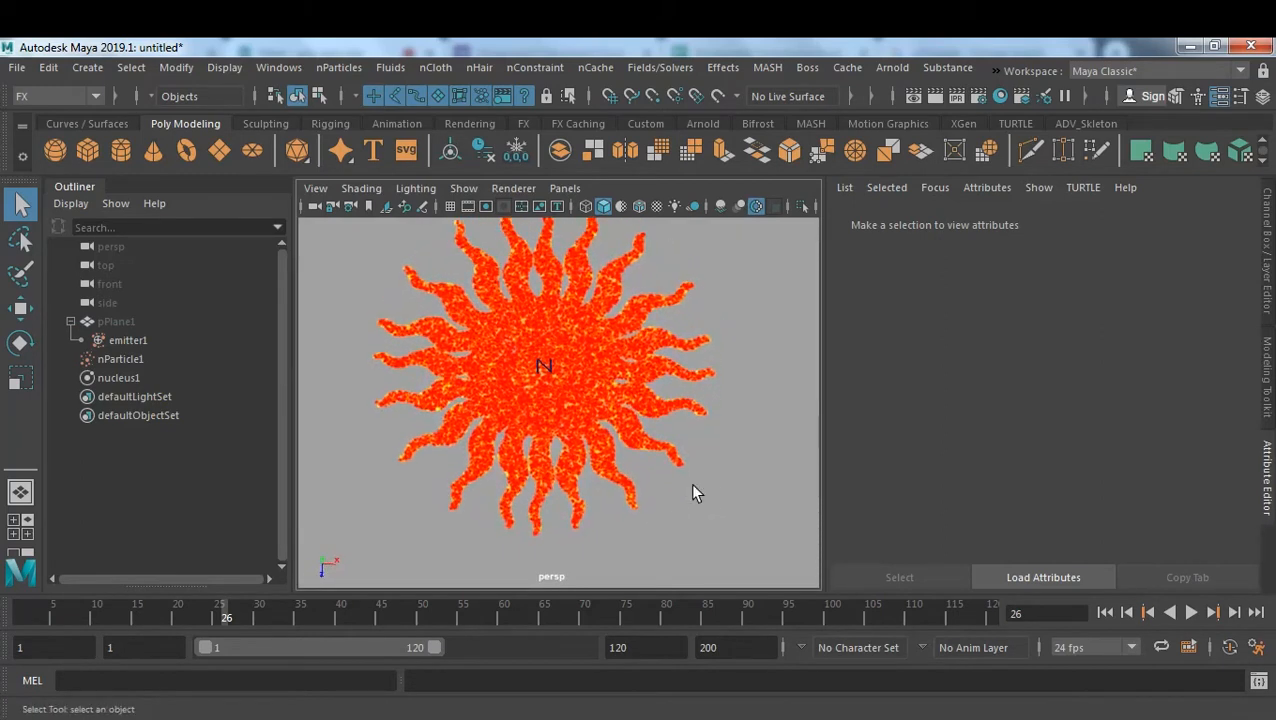
# Replay the particle simulation from frame 1 to frame 39.
pyautogui.click(1105, 612)
pyautogui.click(1191, 612)
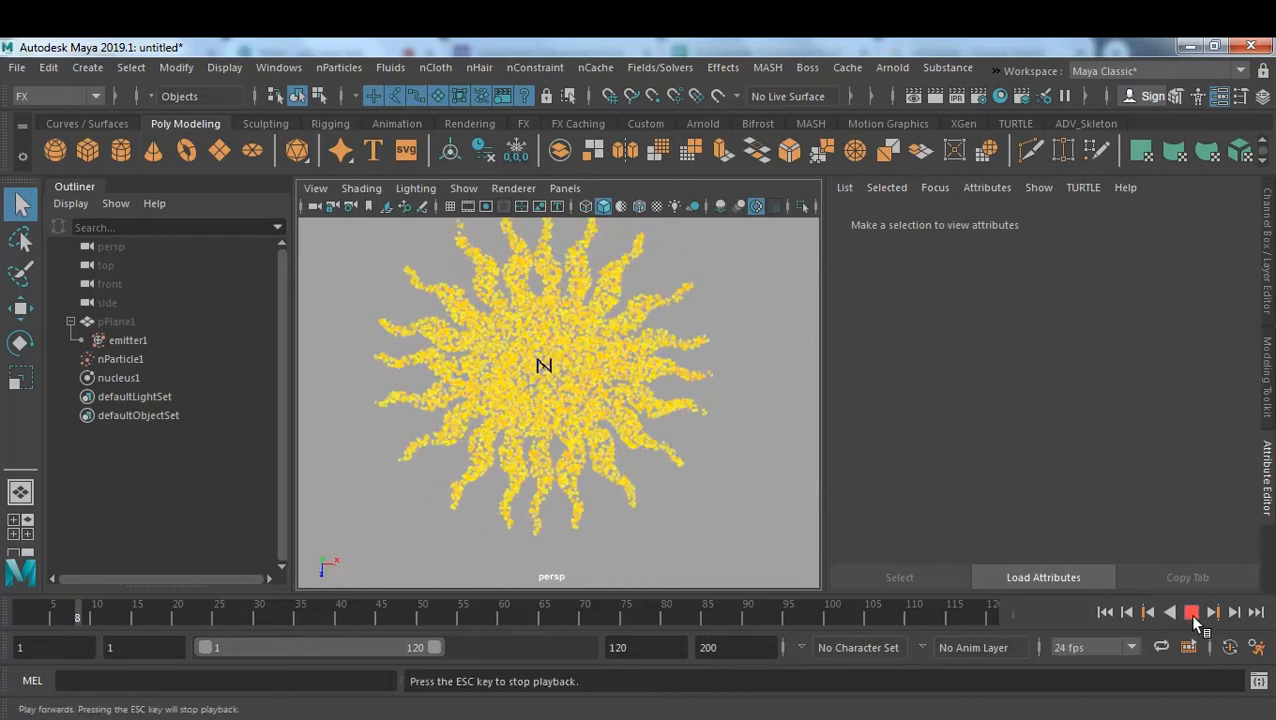
pyautogui.click(1191, 612)
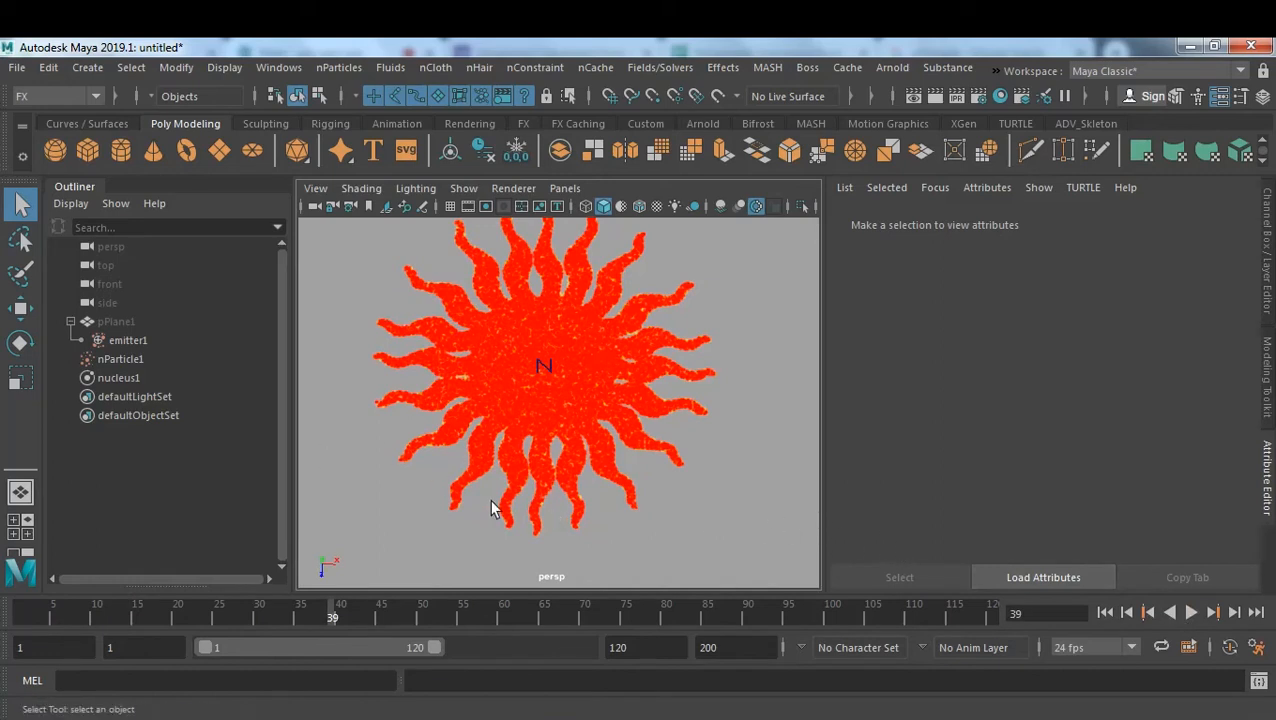
# Set nParticle1's Color Input to Randomized ID and replay the simulation from frame 1 to frame 40.
pyautogui.click(122, 359)
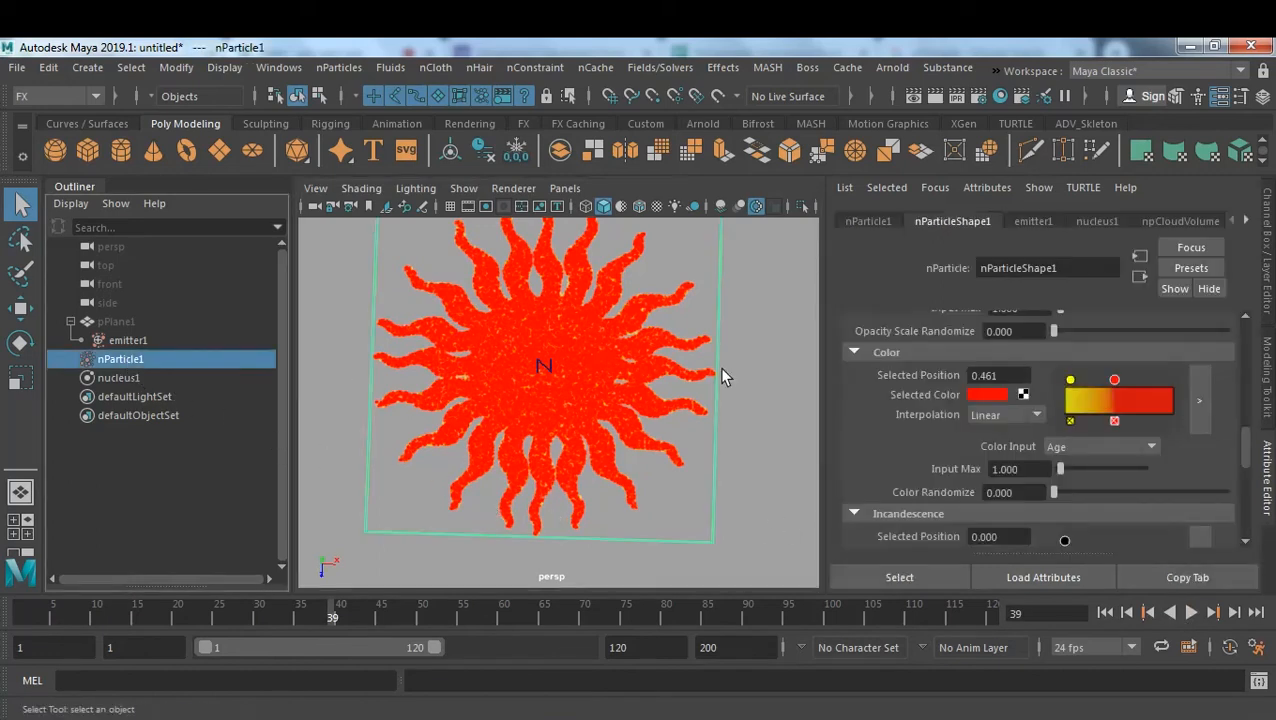
pyautogui.click(1105, 455)
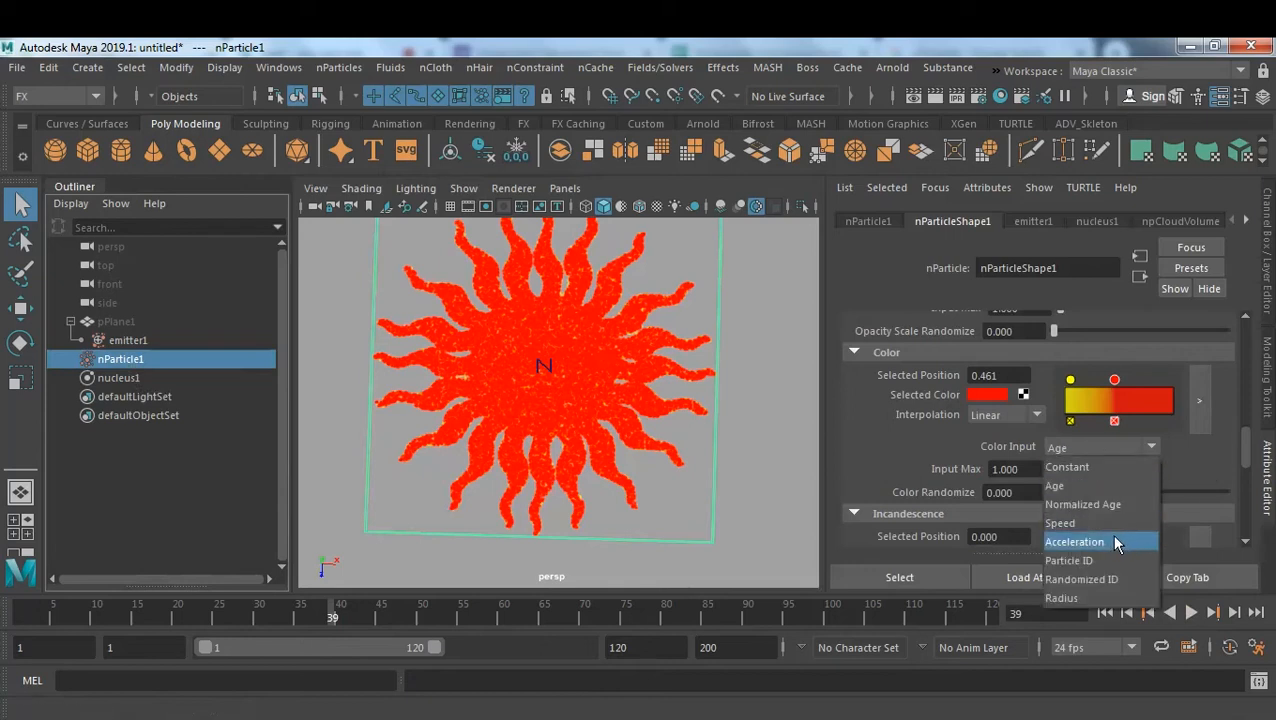
pyautogui.click(1135, 580)
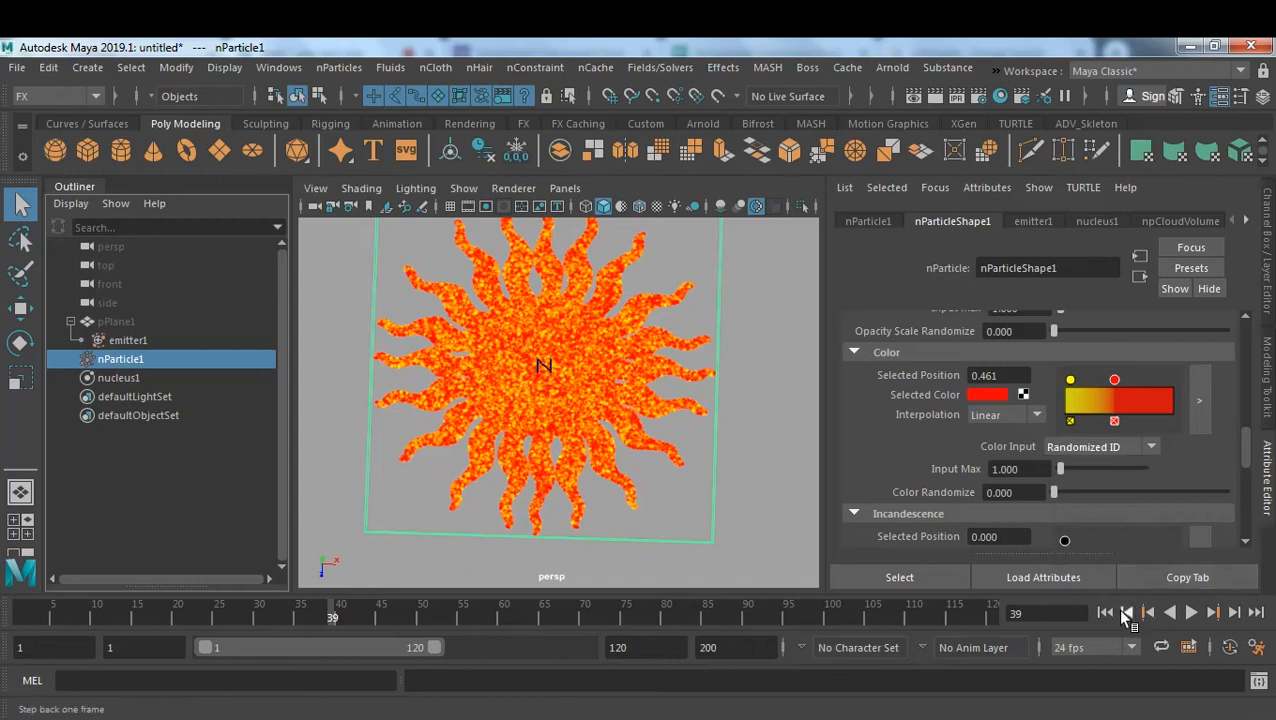
pyautogui.click(1105, 612)
pyautogui.click(1191, 612)
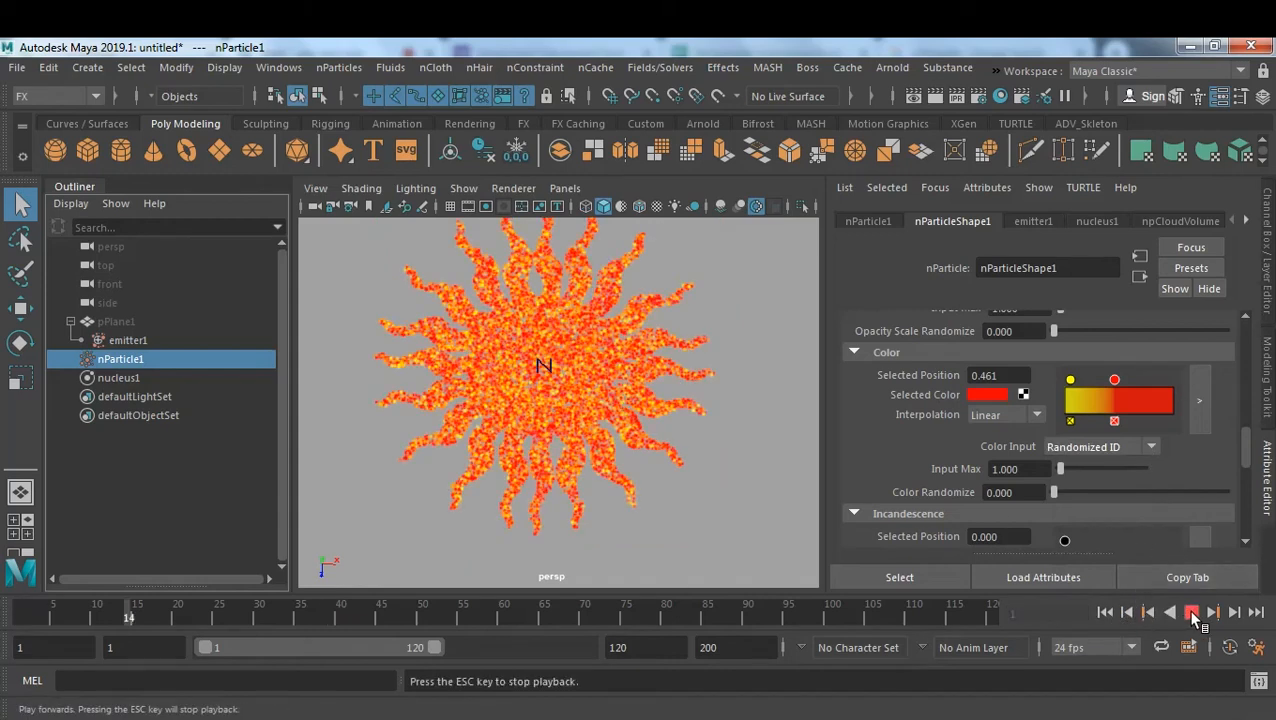
pyautogui.click(1192, 613)
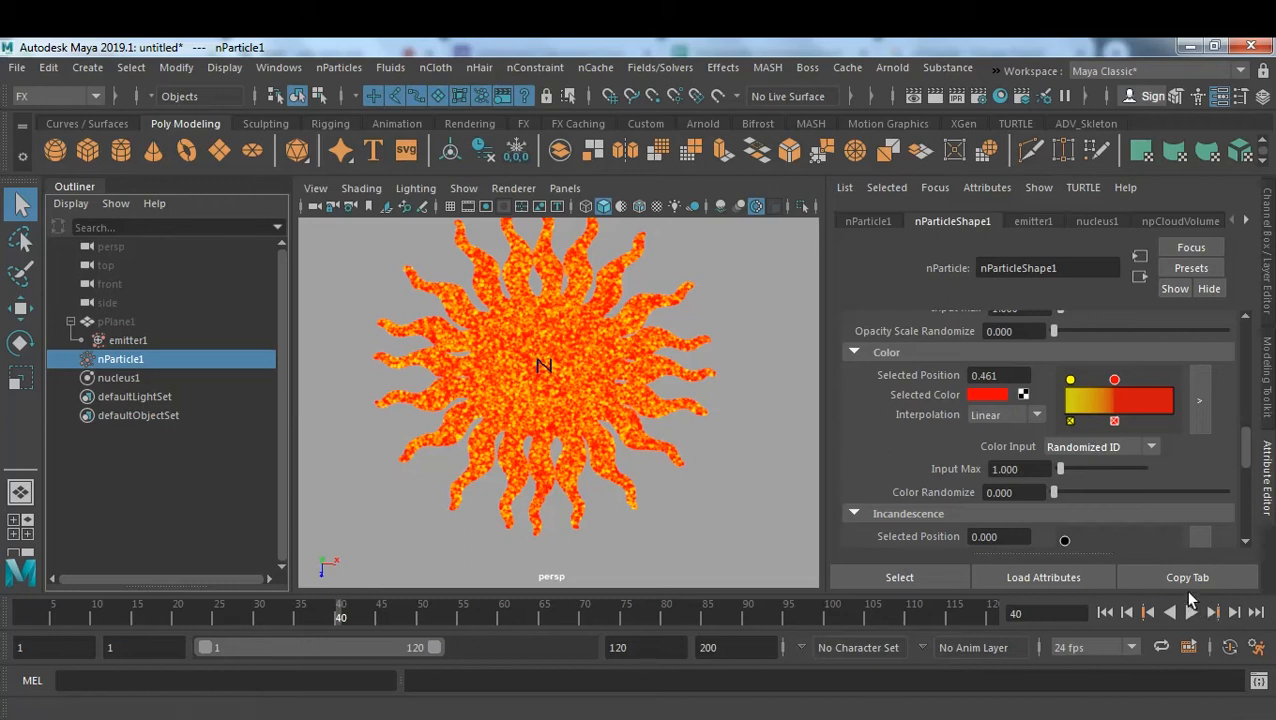
# Switch to the Google Meet window to read the class chat replies and return to Maya.
pyautogui.click(258, 718)
pyautogui.click(194, 660)
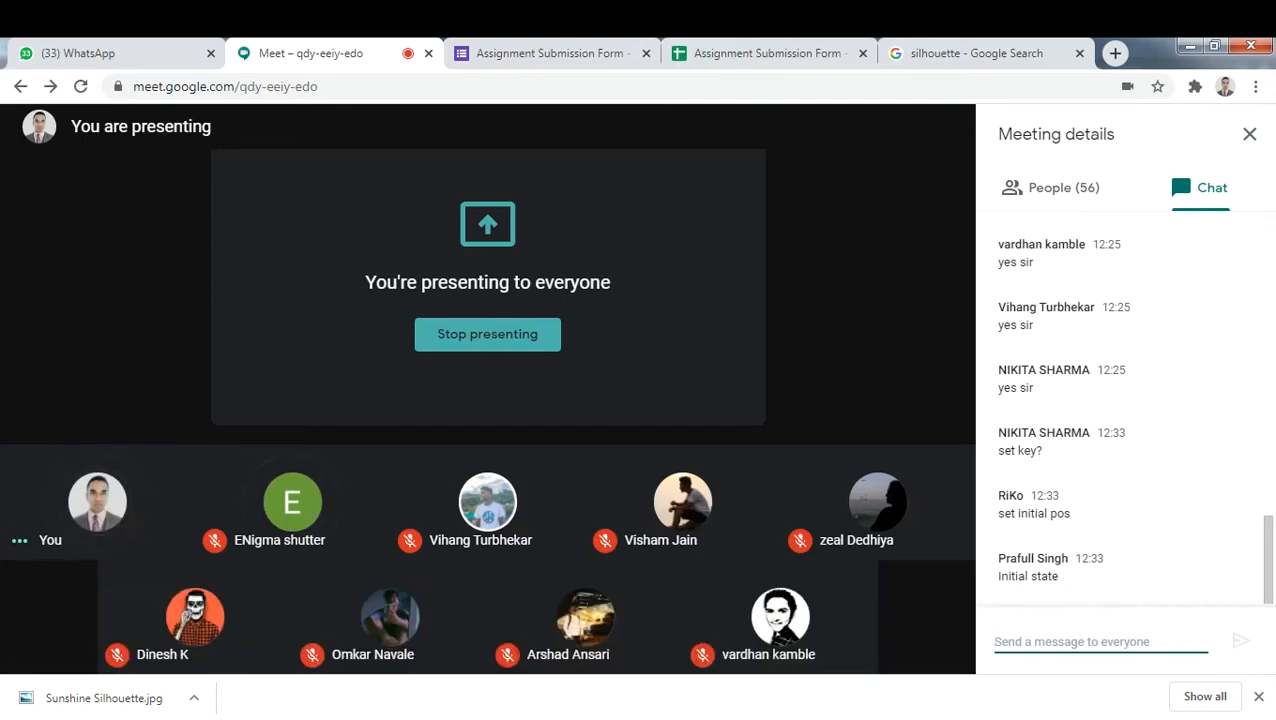
pyautogui.moveTo(258, 718)
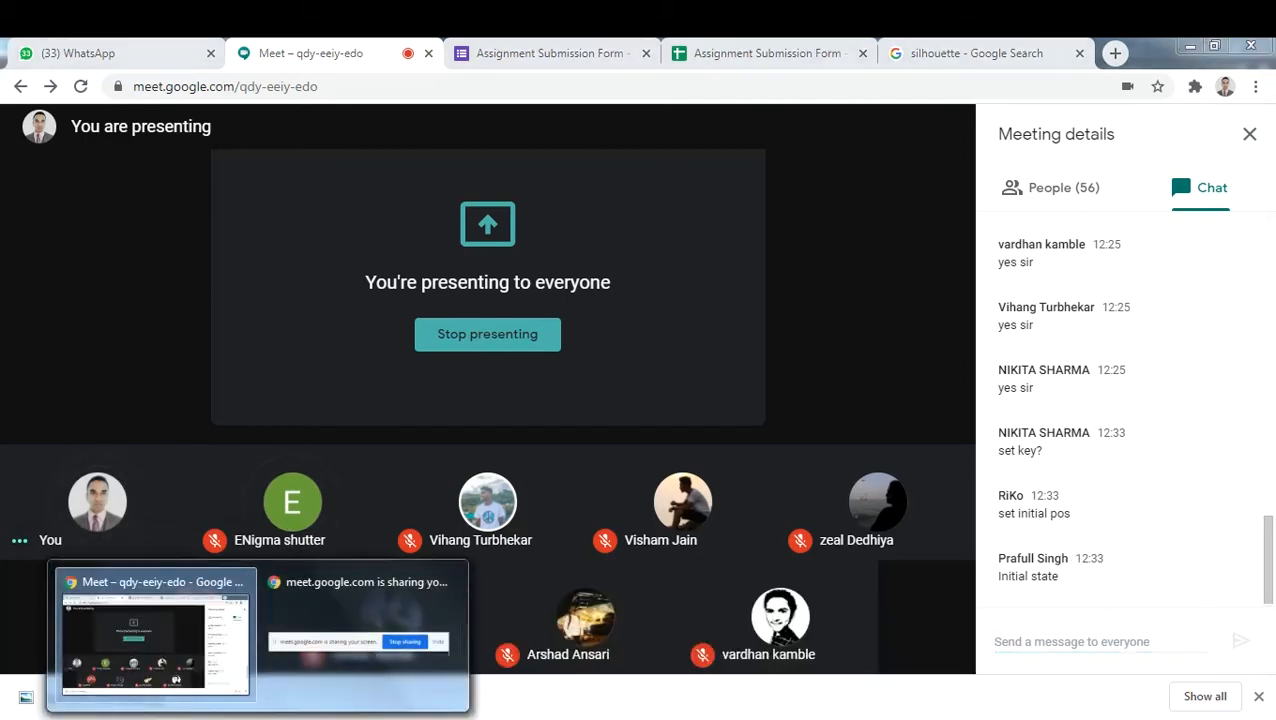
pyautogui.moveTo(758, 708)
pyautogui.click(784, 632)
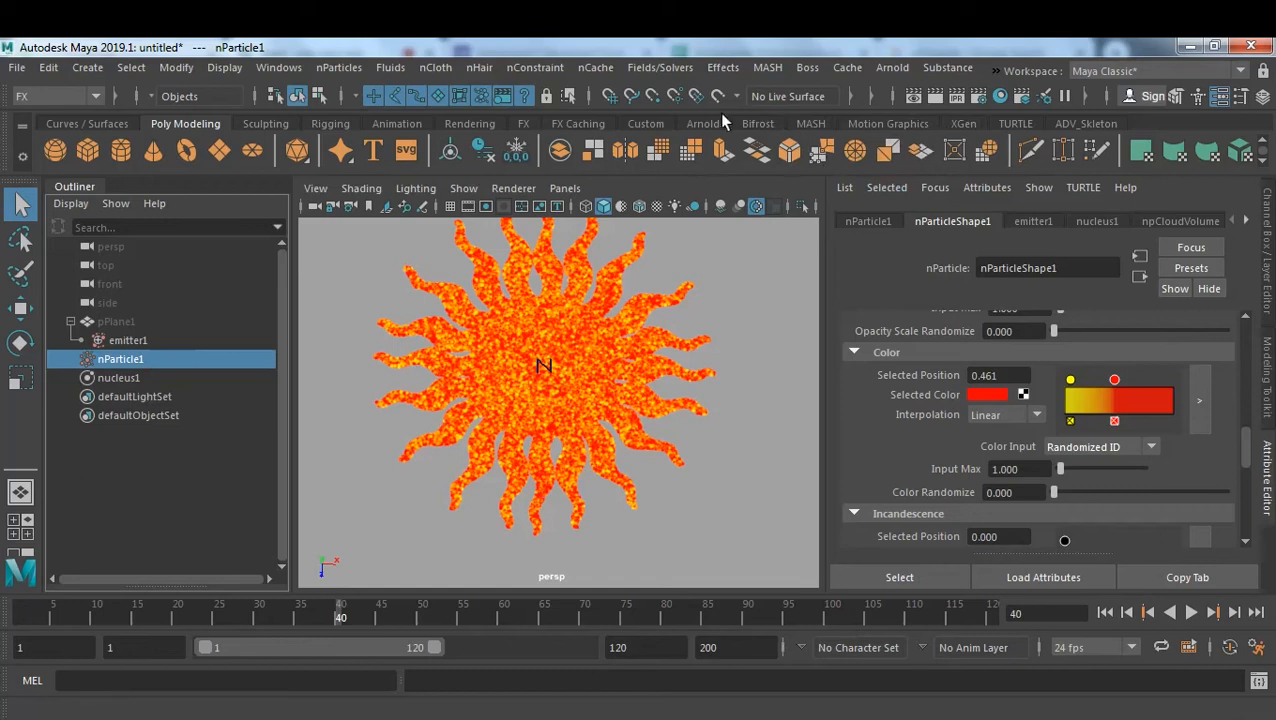
# Set the current state of nParticle1 as its initial state, replay from frame 1 to frame 21 and rewind.
pyautogui.click(672, 70)
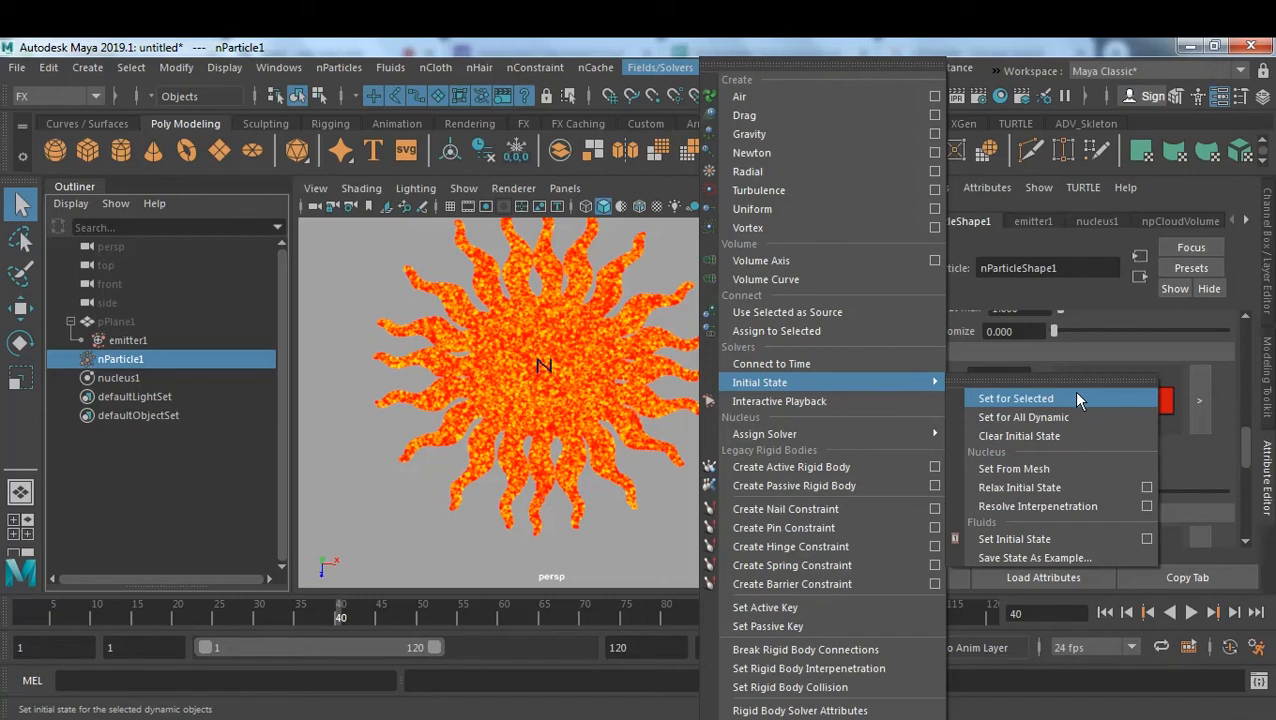
pyautogui.click(1076, 398)
pyautogui.click(1106, 613)
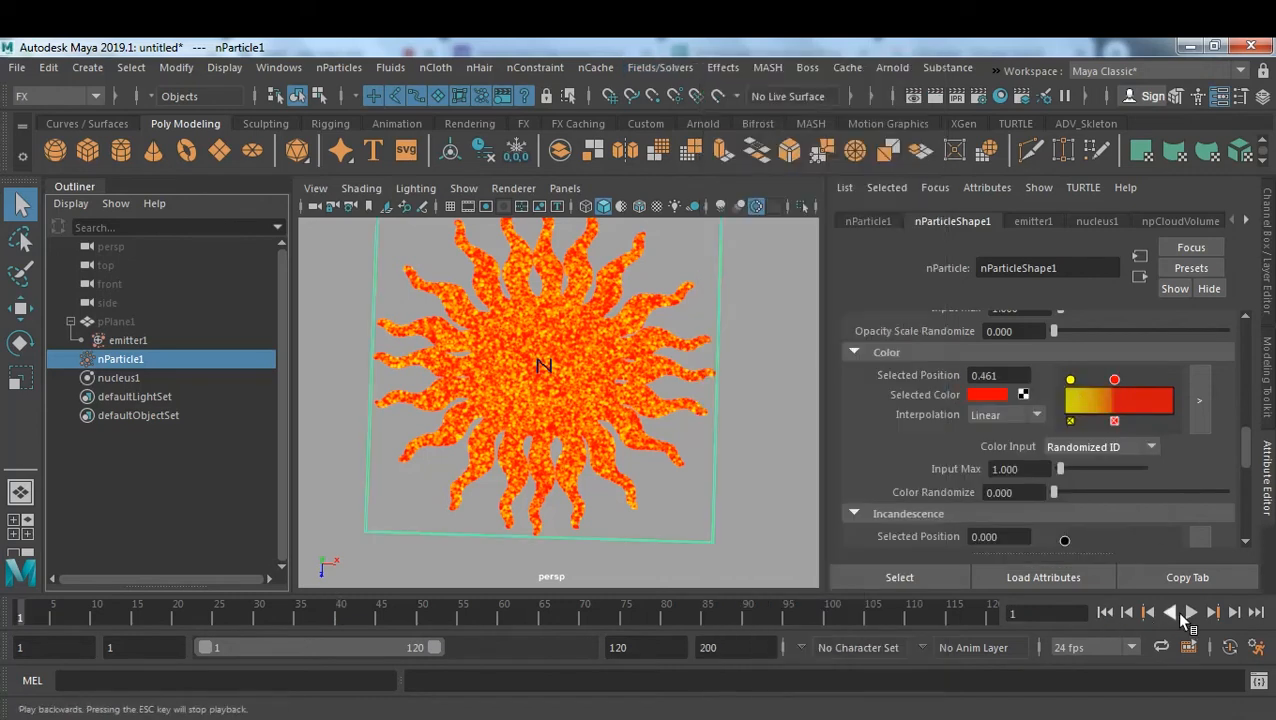
pyautogui.click(1191, 613)
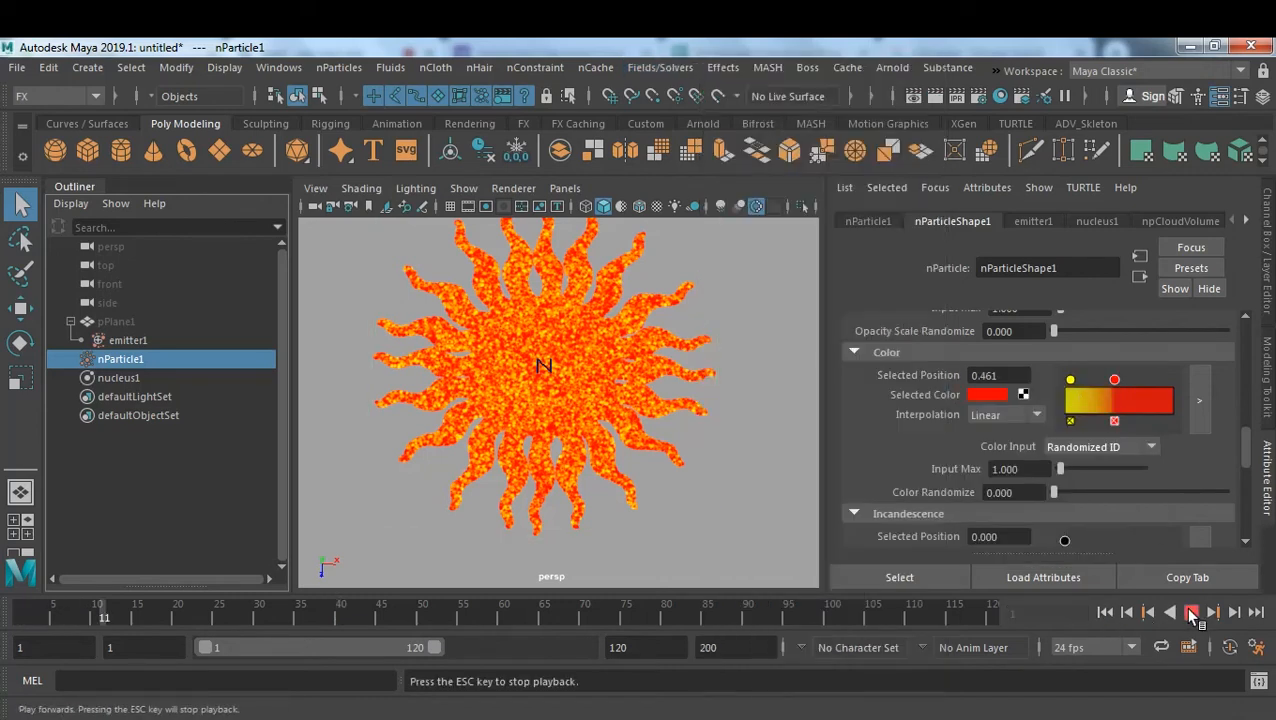
pyautogui.click(1191, 613)
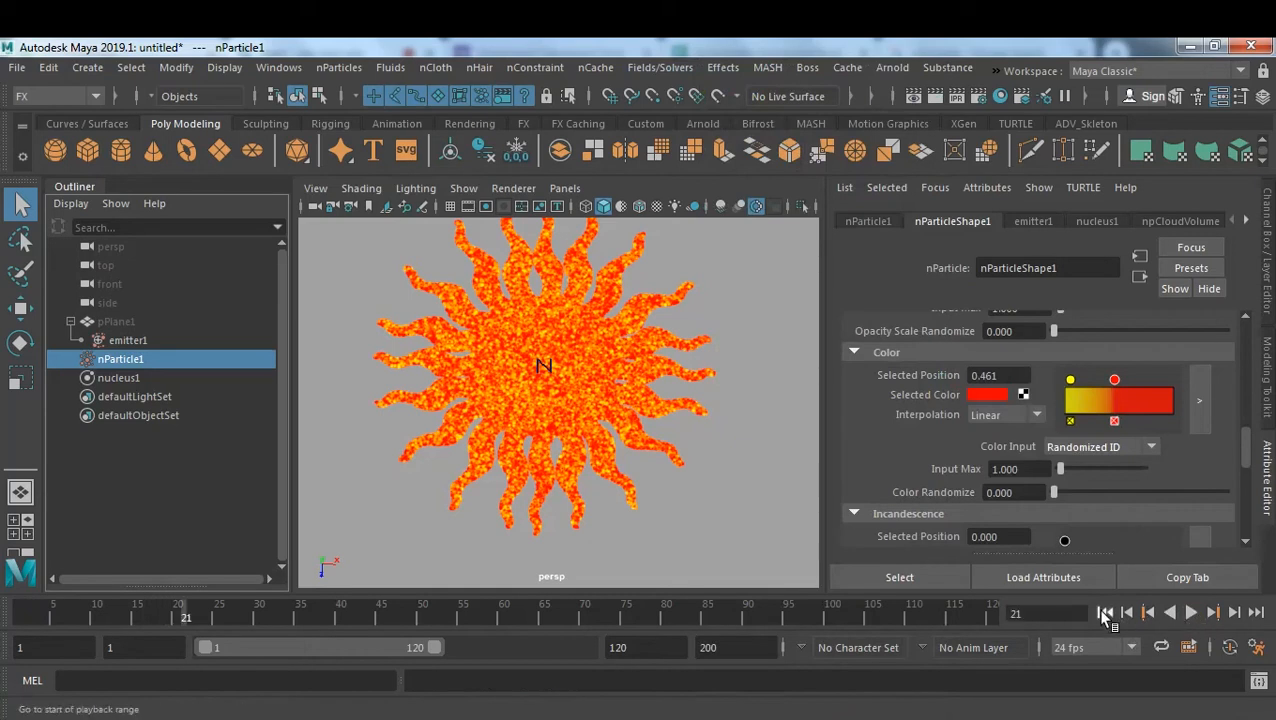
pyautogui.click(1106, 613)
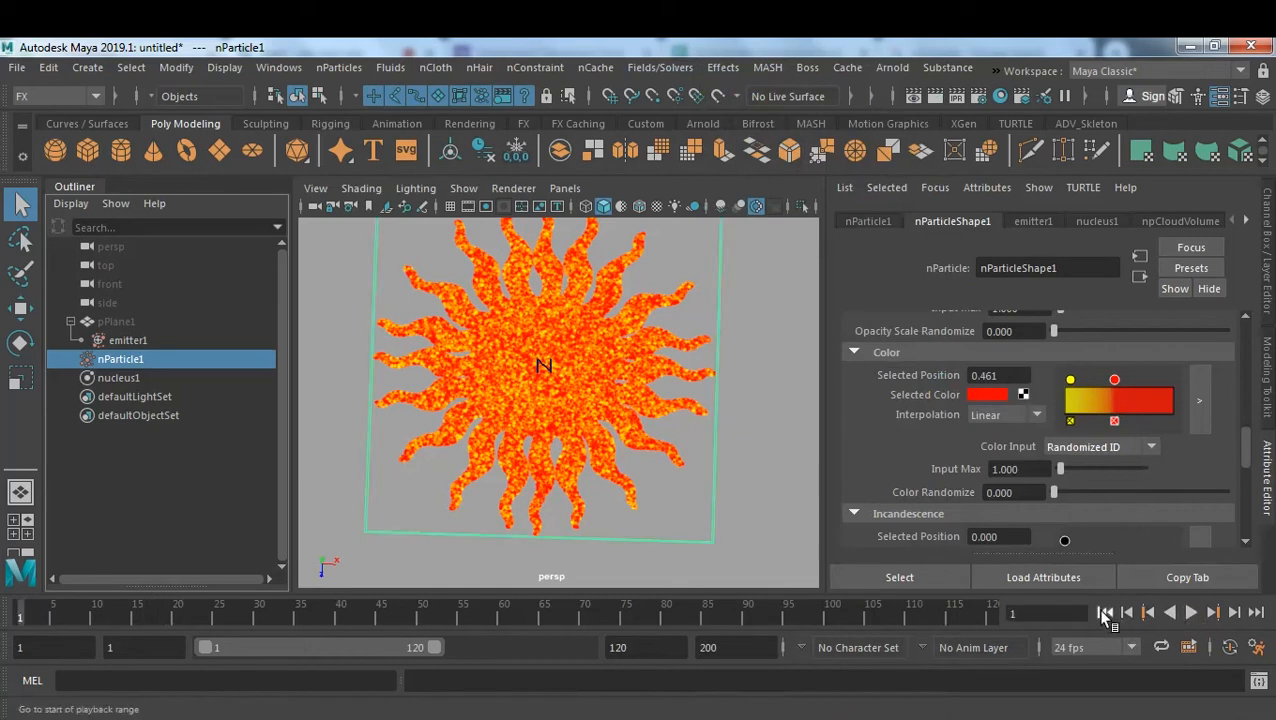
# Set emitter1's Rate (Particles/Sec) to 0 and play the simulation to frame 25.
pyautogui.click(139, 339)
pyautogui.scroll(5, 1216, 440)
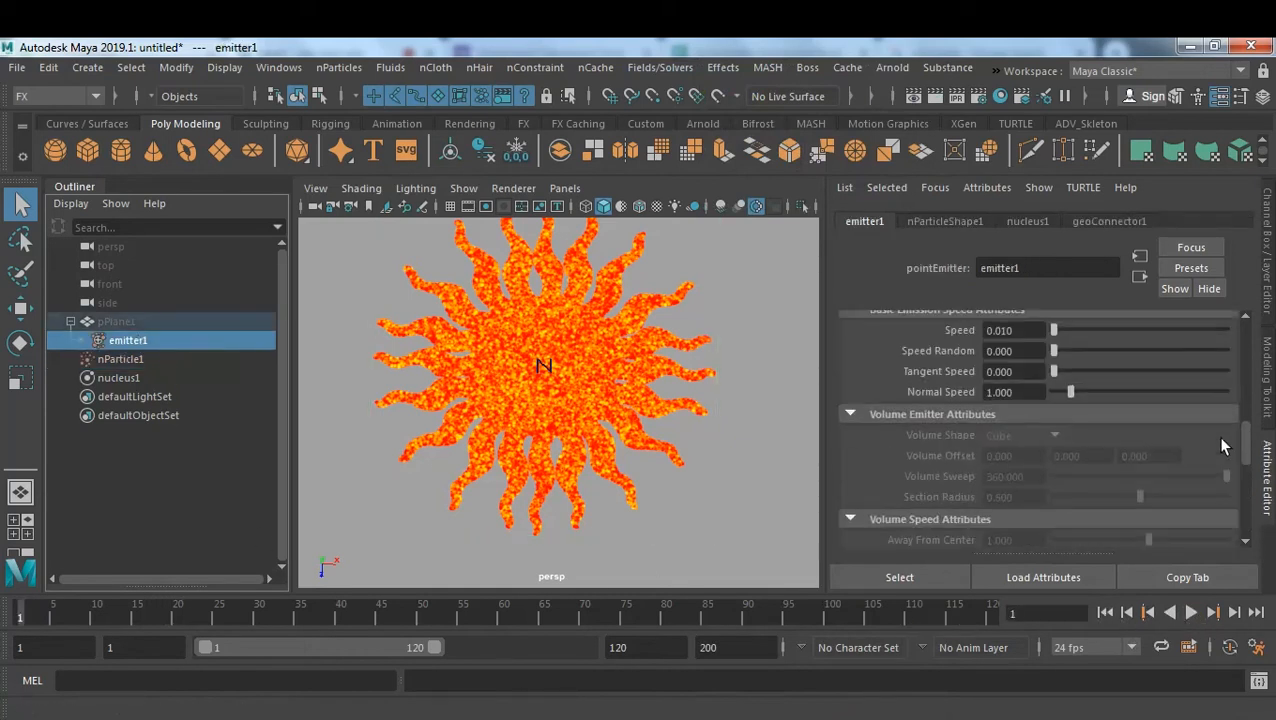
pyautogui.scroll(5, 1222, 446)
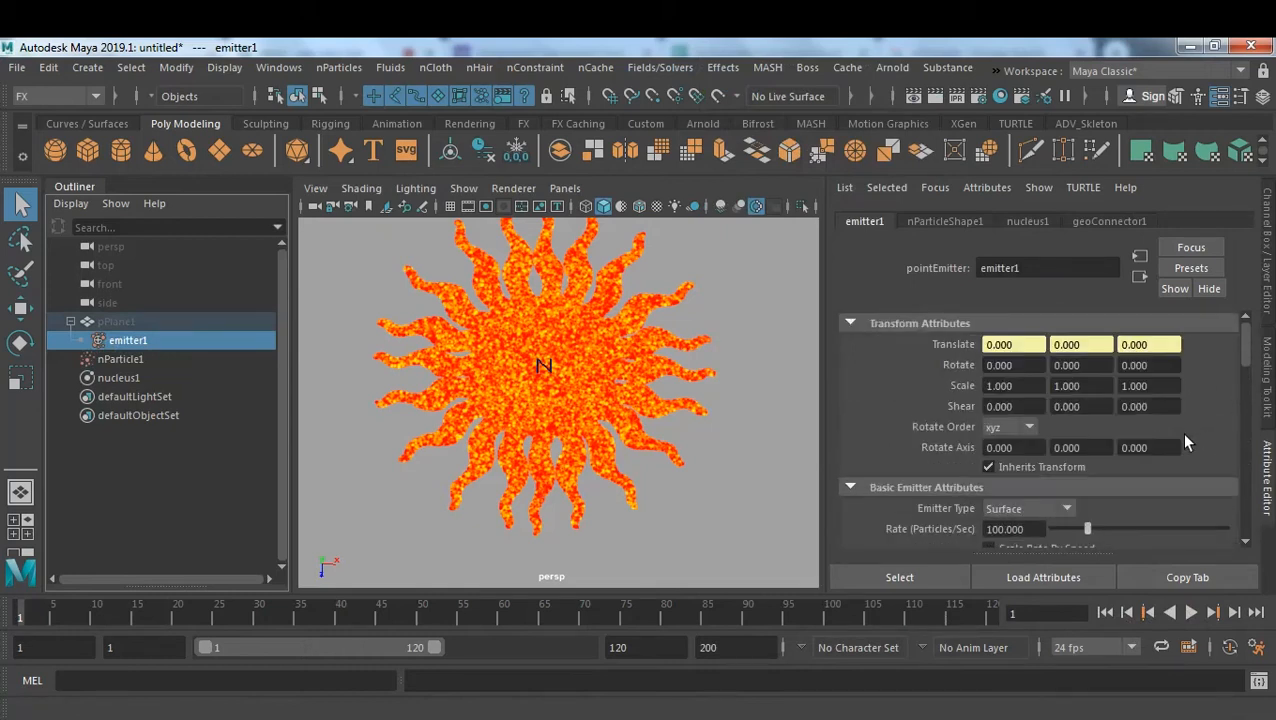
pyautogui.scroll(-2, 1186, 440)
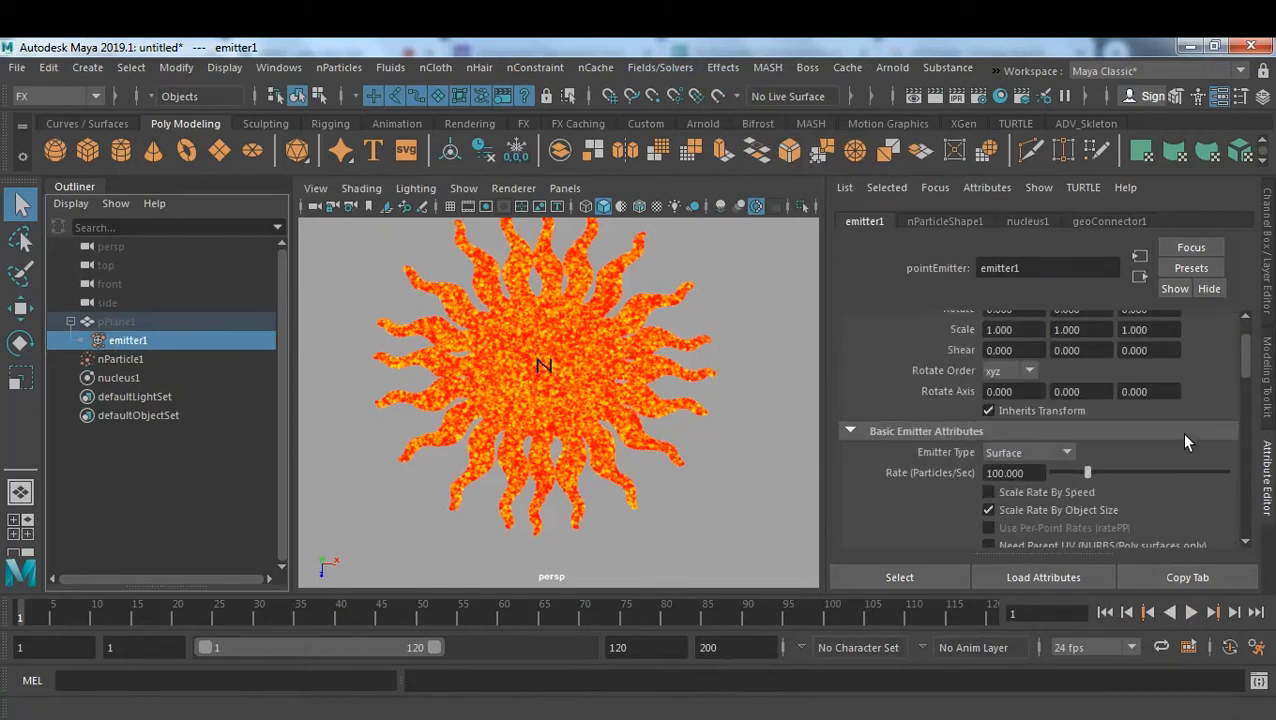
pyautogui.doubleClick(1037, 470)
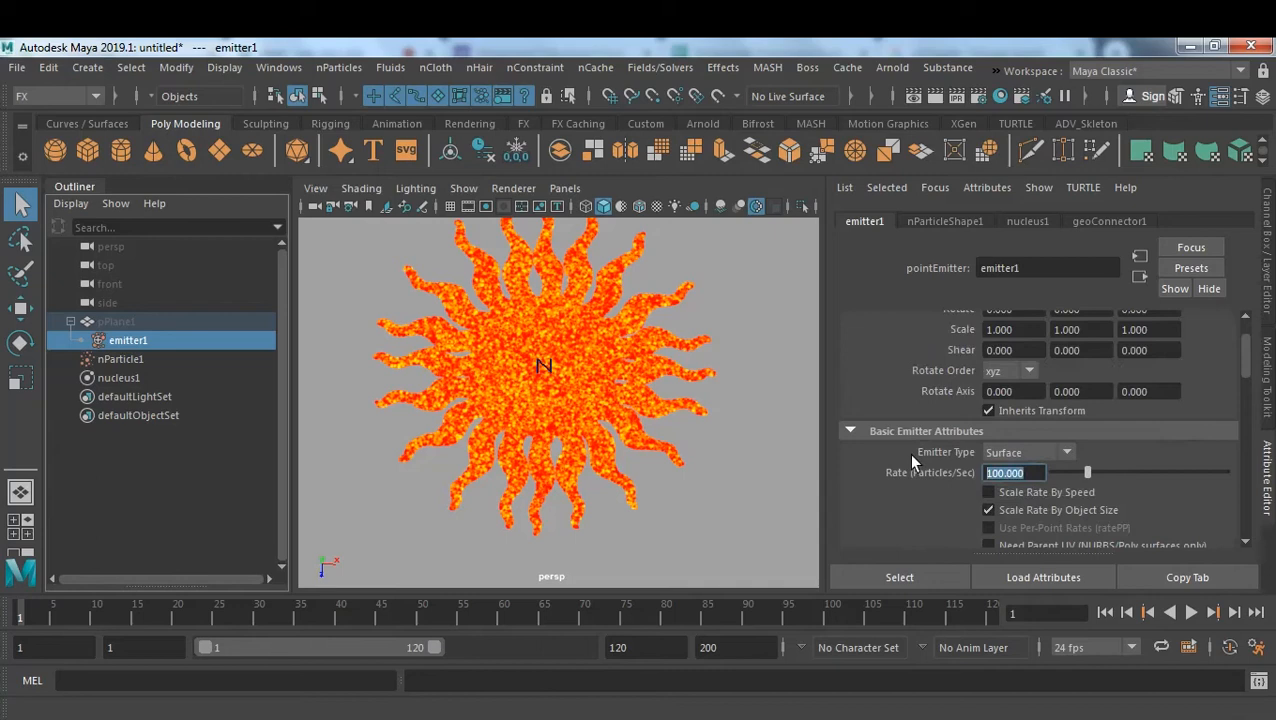
pyautogui.write('0')
pyautogui.press('Return')
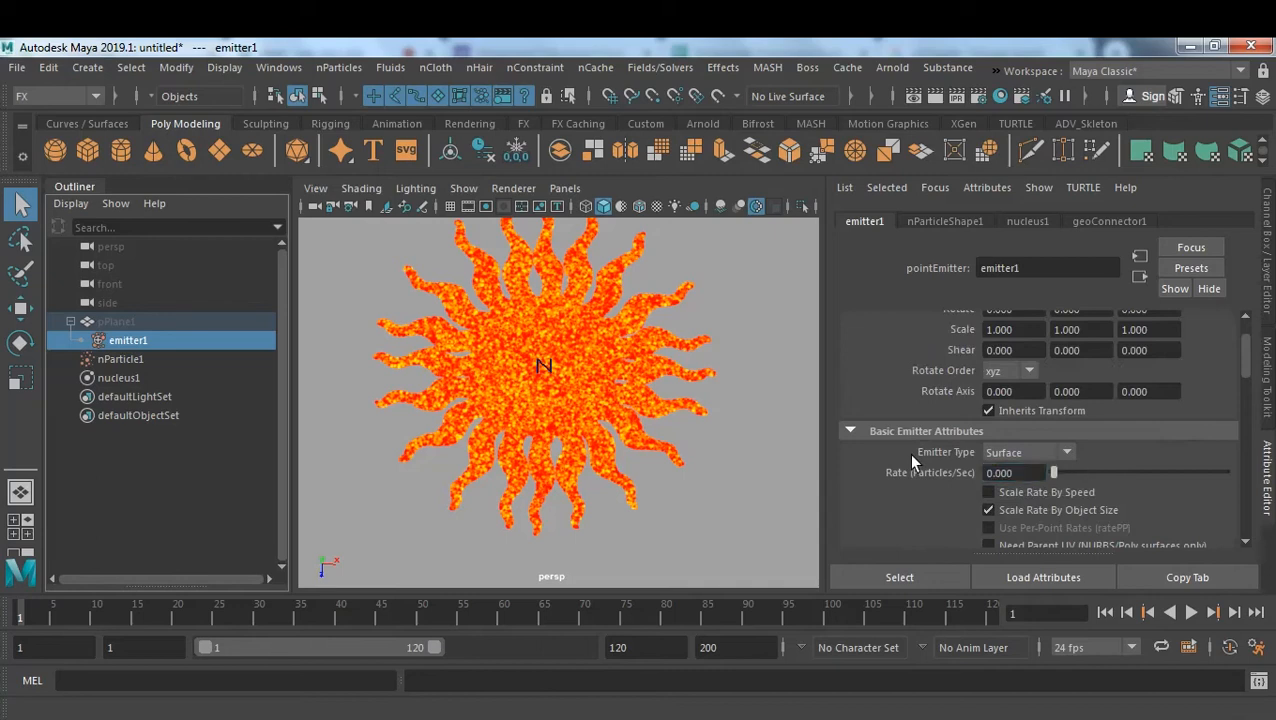
pyautogui.click(1192, 612)
pyautogui.click(1192, 612)
# Choose Play Every Frame, Max Real-time as the playback speed, play the simulation on and return to frame 1.
pyautogui.rightClick(290, 604)
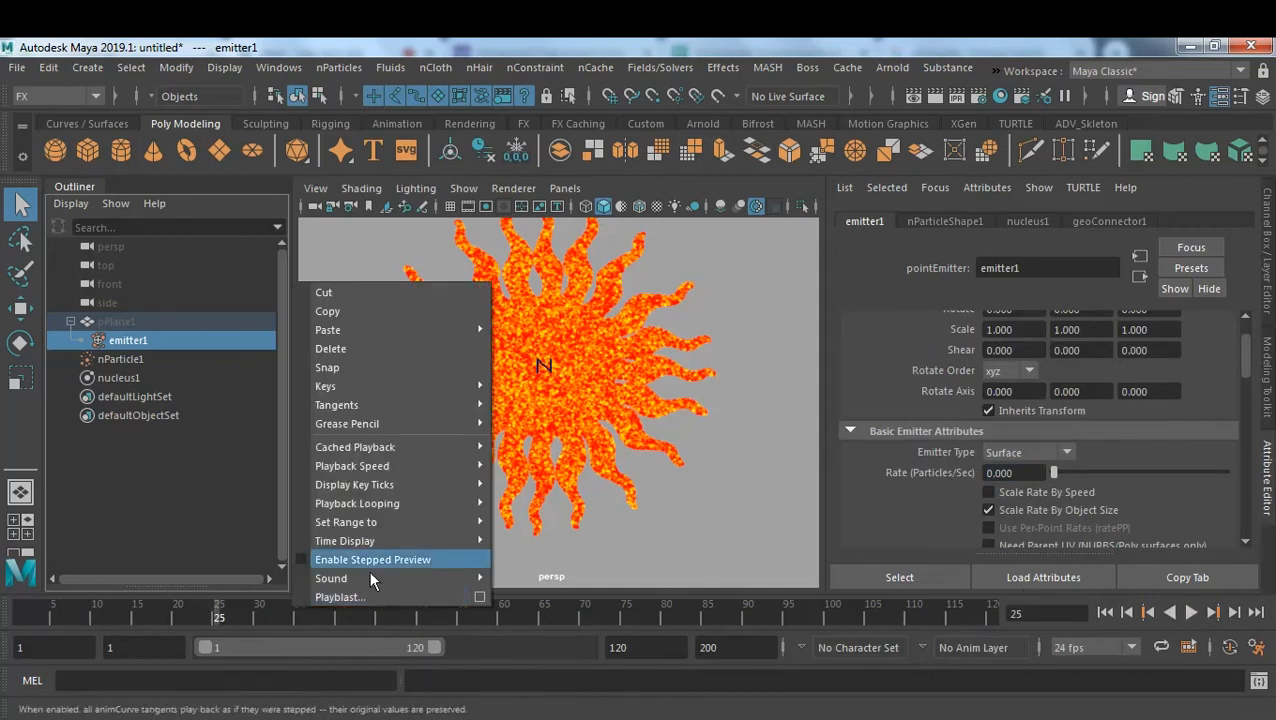
pyautogui.moveTo(403, 467)
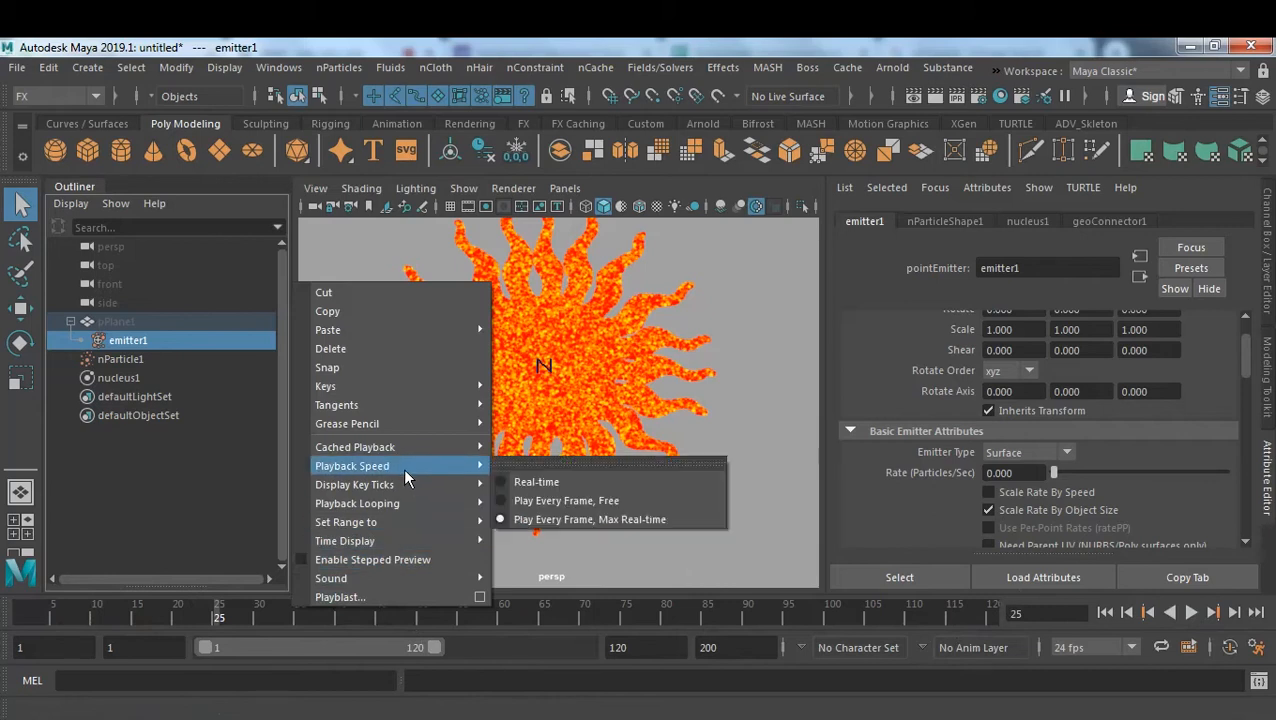
pyautogui.click(588, 519)
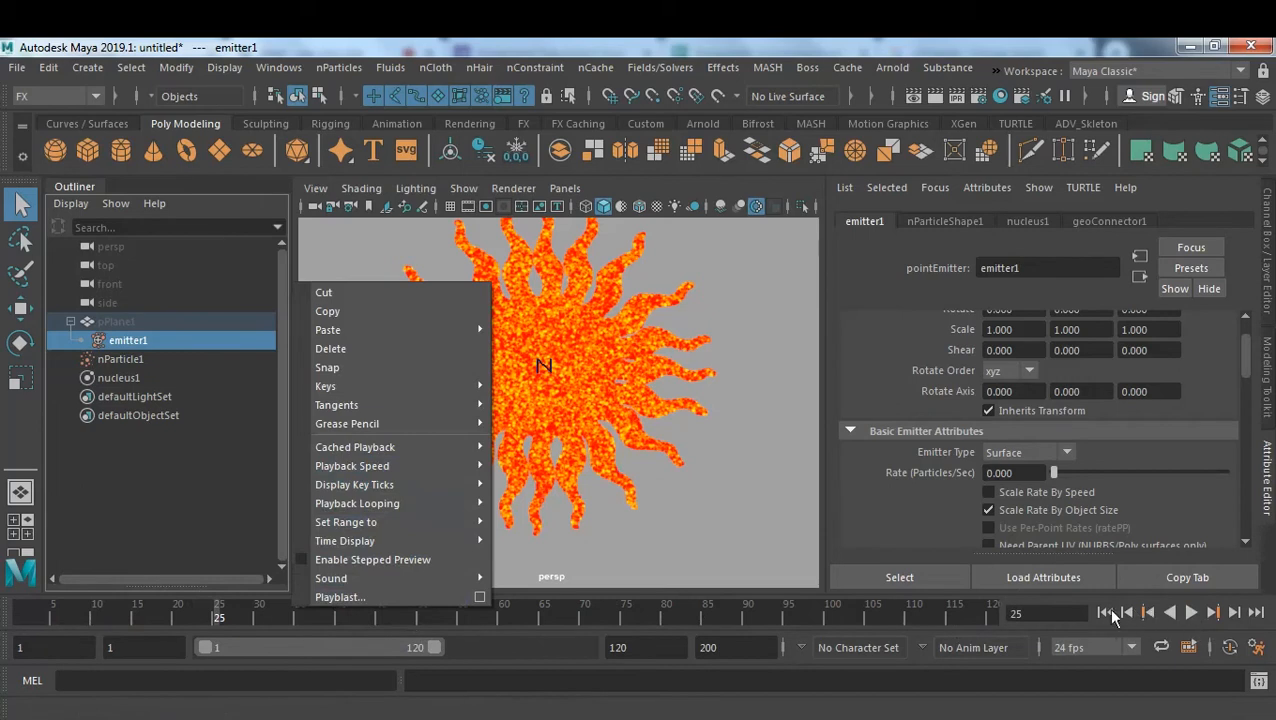
pyautogui.click(1190, 613)
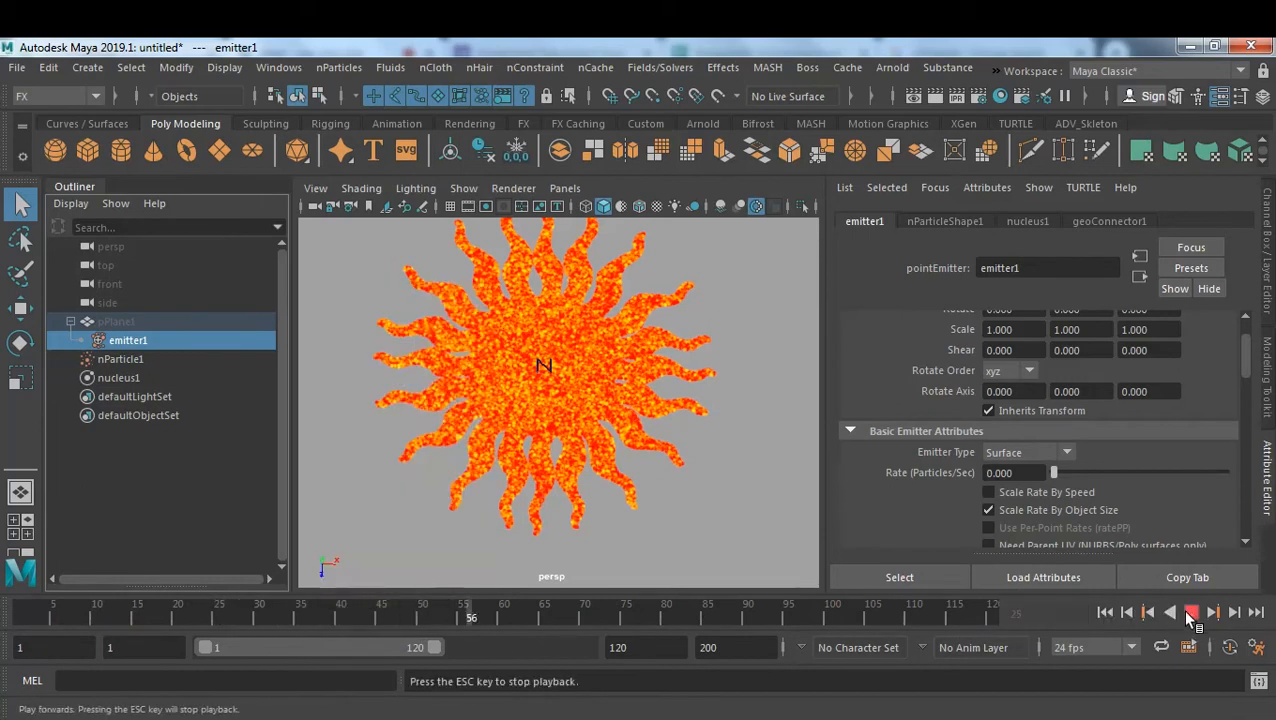
pyautogui.click(1190, 613)
pyautogui.click(1105, 613)
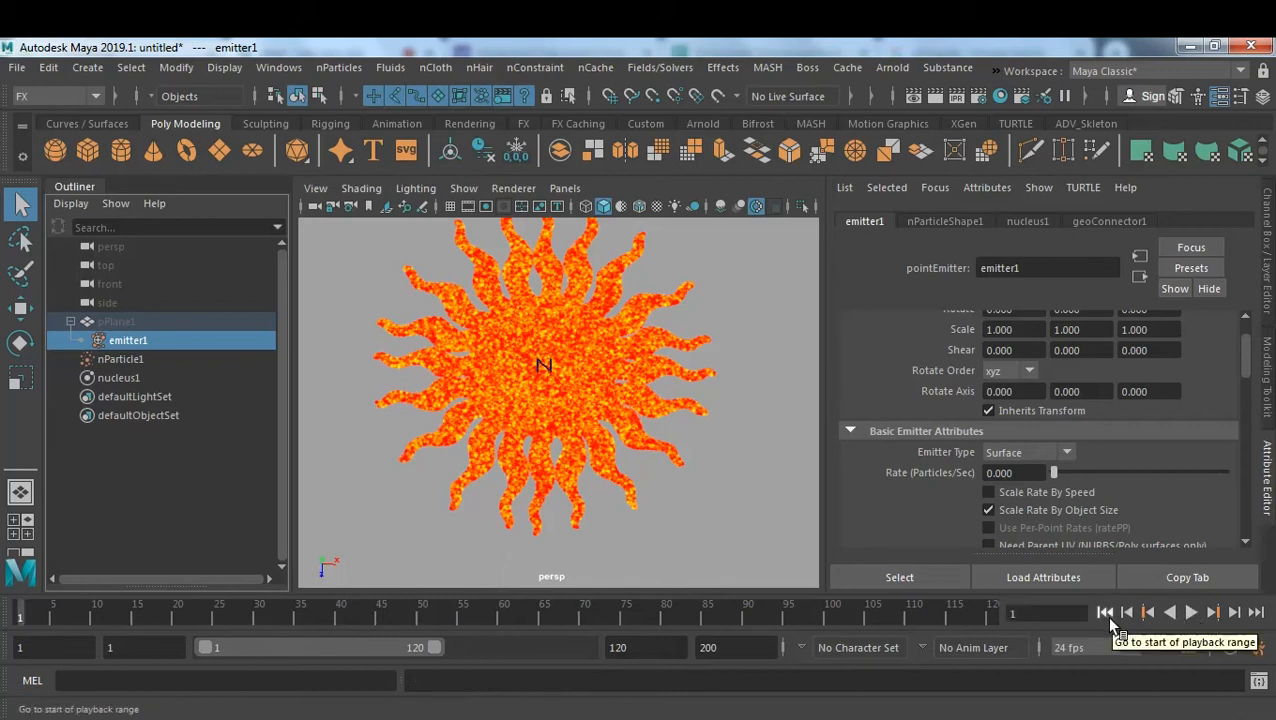
# Create a turbulence field on nParticle1 with magnitude 20, attenuation 0 and frequency 1.
pyautogui.keyDown('alt'); pyautogui.moveTo(587, 430); pyautogui.dragTo(623, 400); pyautogui.keyUp('alt')
pyautogui.keyDown('alt'); pyautogui.moveTo(618, 379); pyautogui.dragTo(642, 399, button='right'); pyautogui.keyUp('alt')
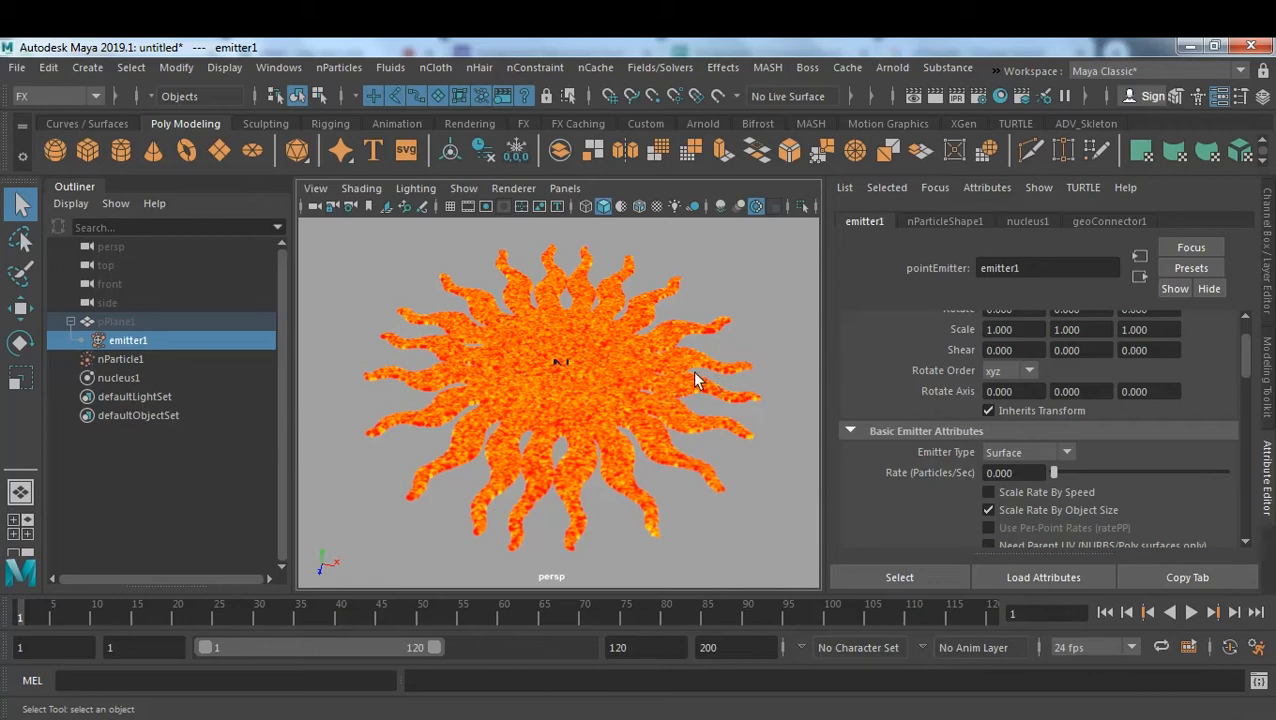
pyautogui.click(113, 360)
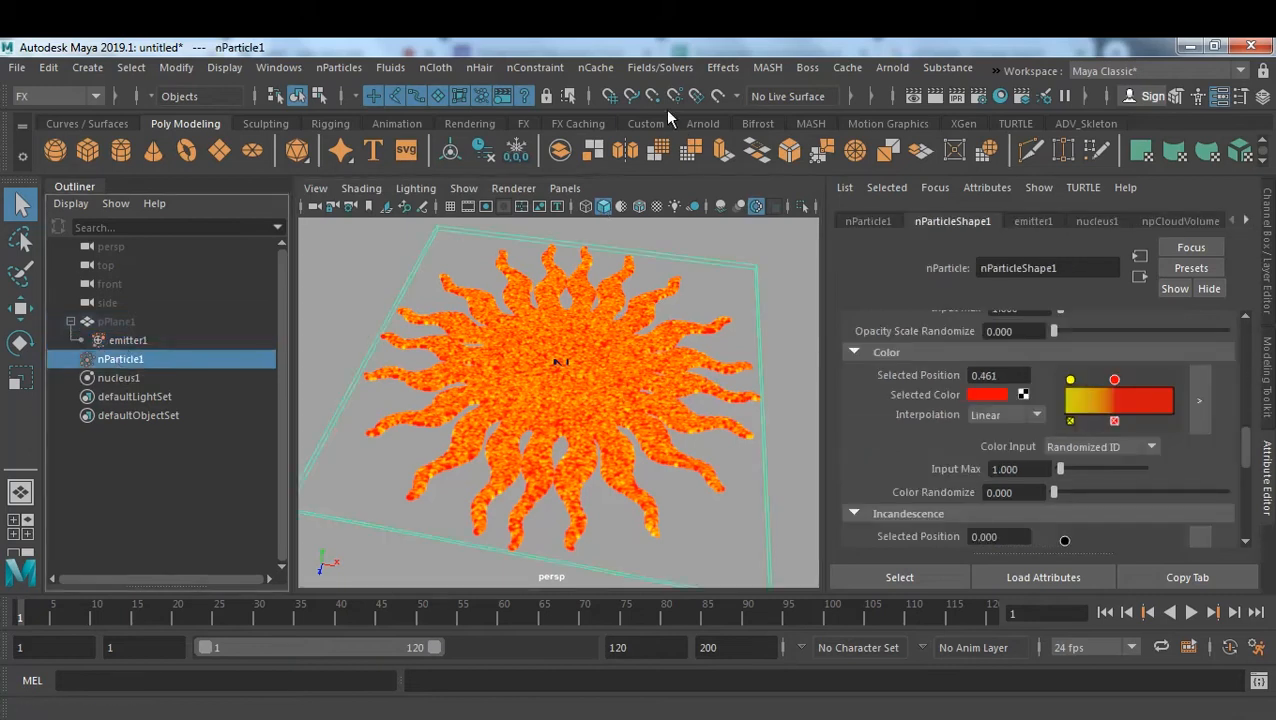
pyautogui.click(660, 67)
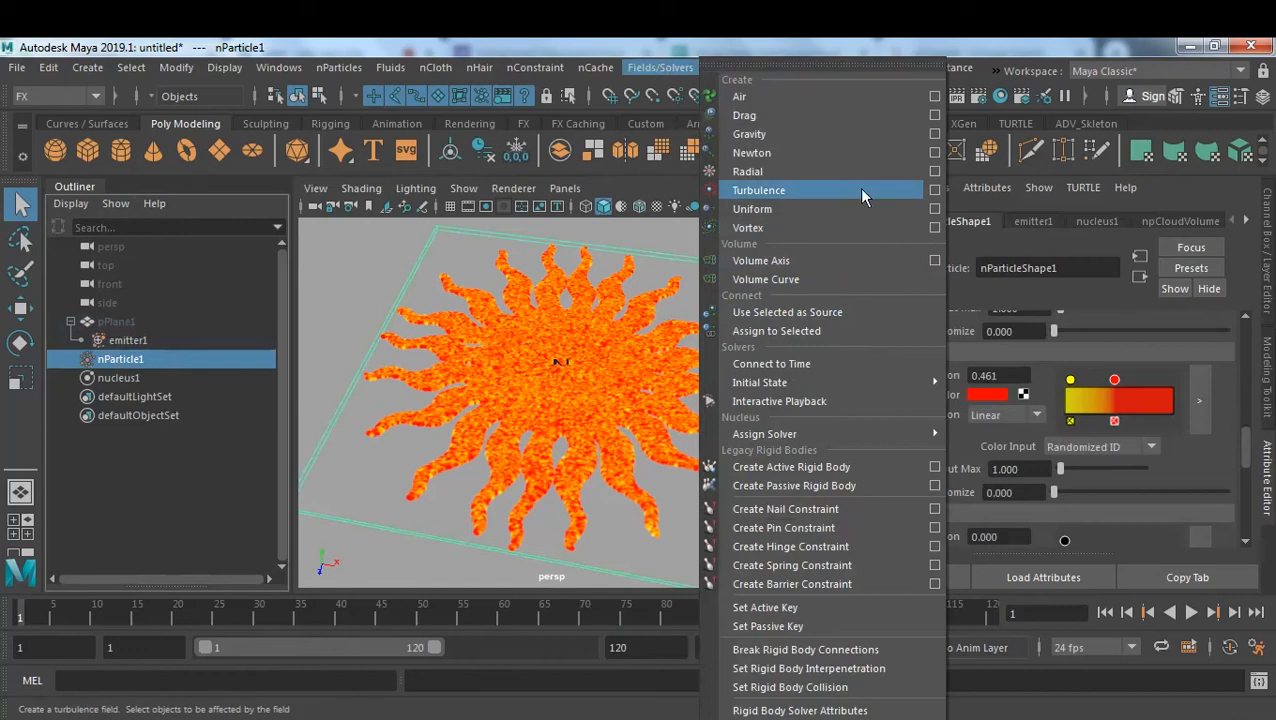
pyautogui.click(936, 191)
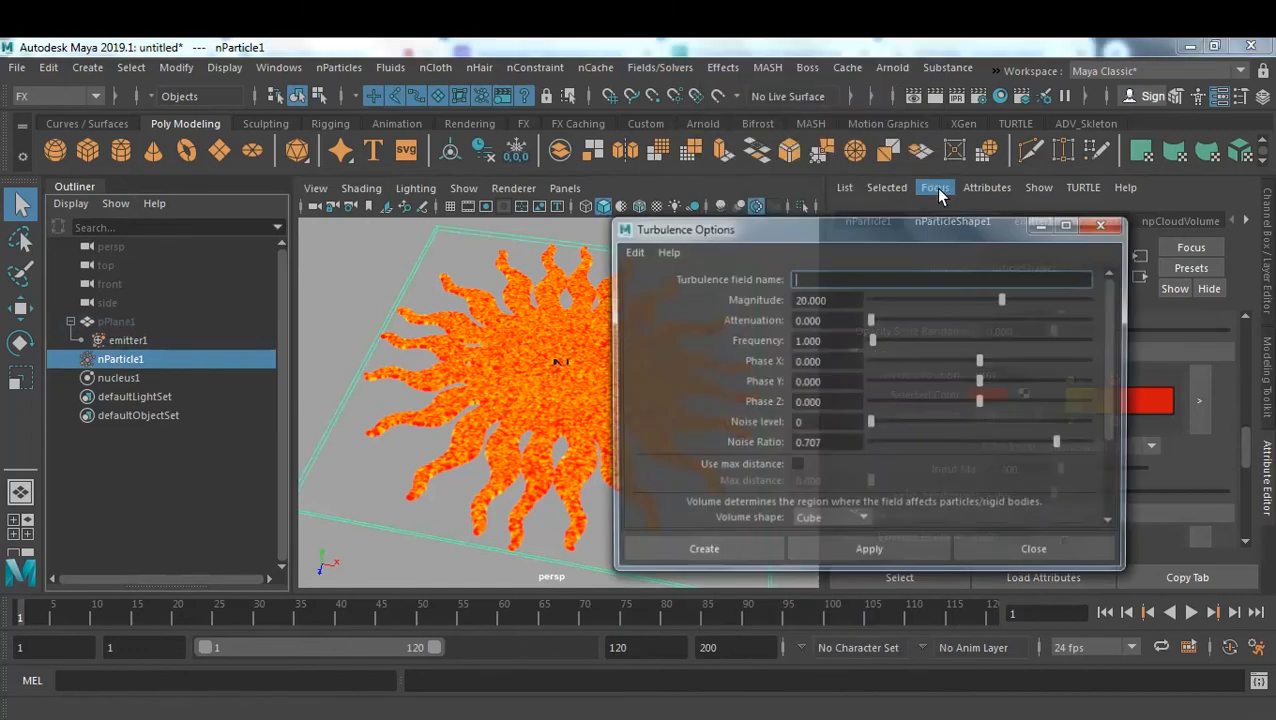
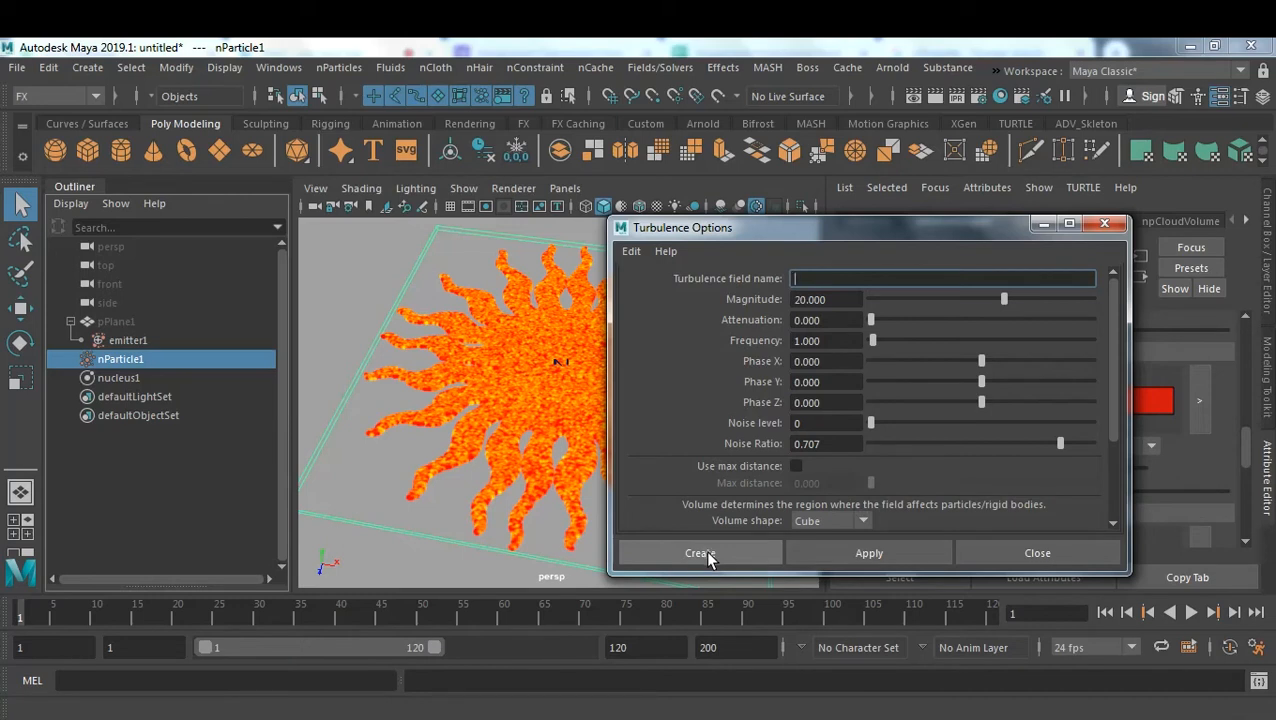
pyautogui.click(708, 556)
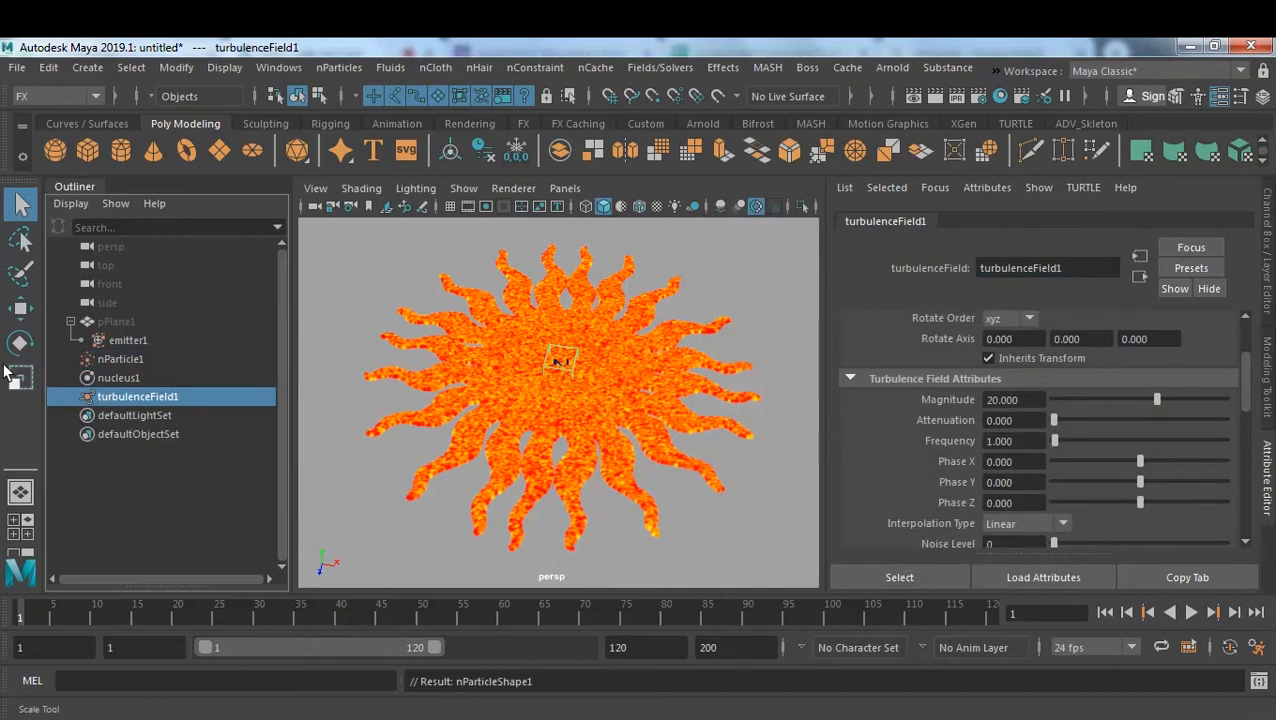
# Start an air field for nParticle1 with its options reset to defaults and a magnitude of 10.
pyautogui.click(153, 359)
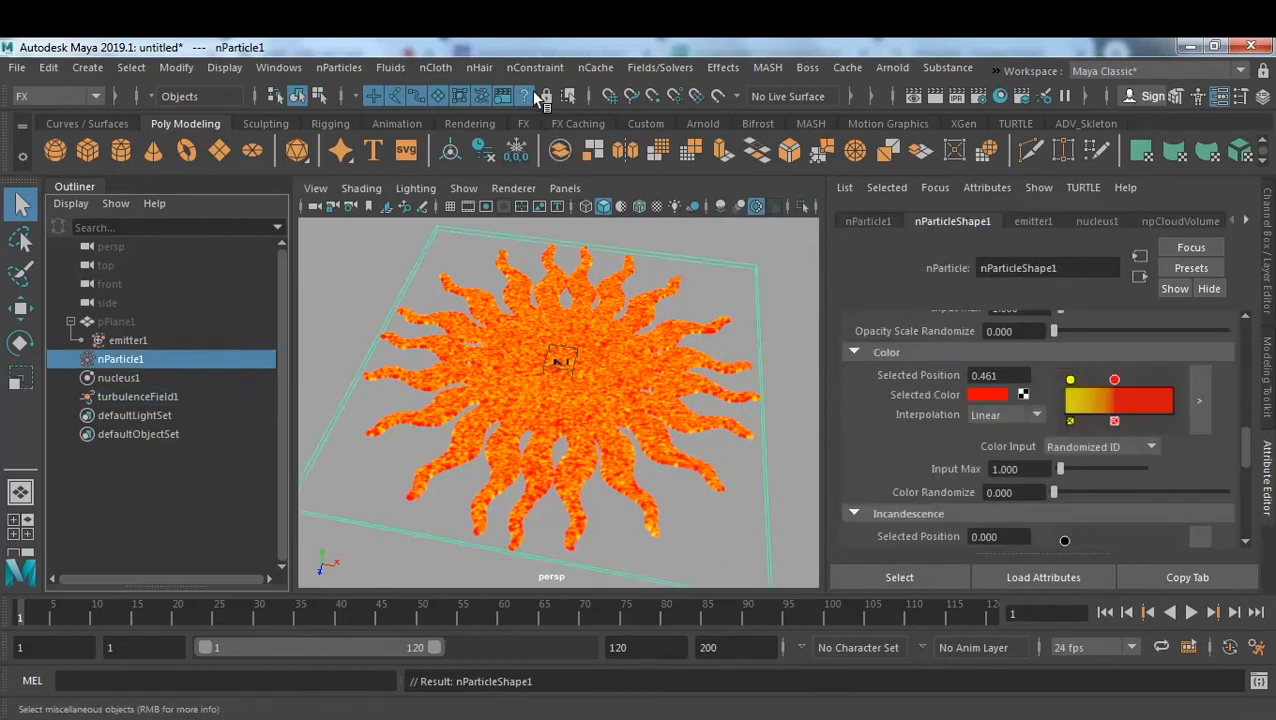
pyautogui.click(660, 67)
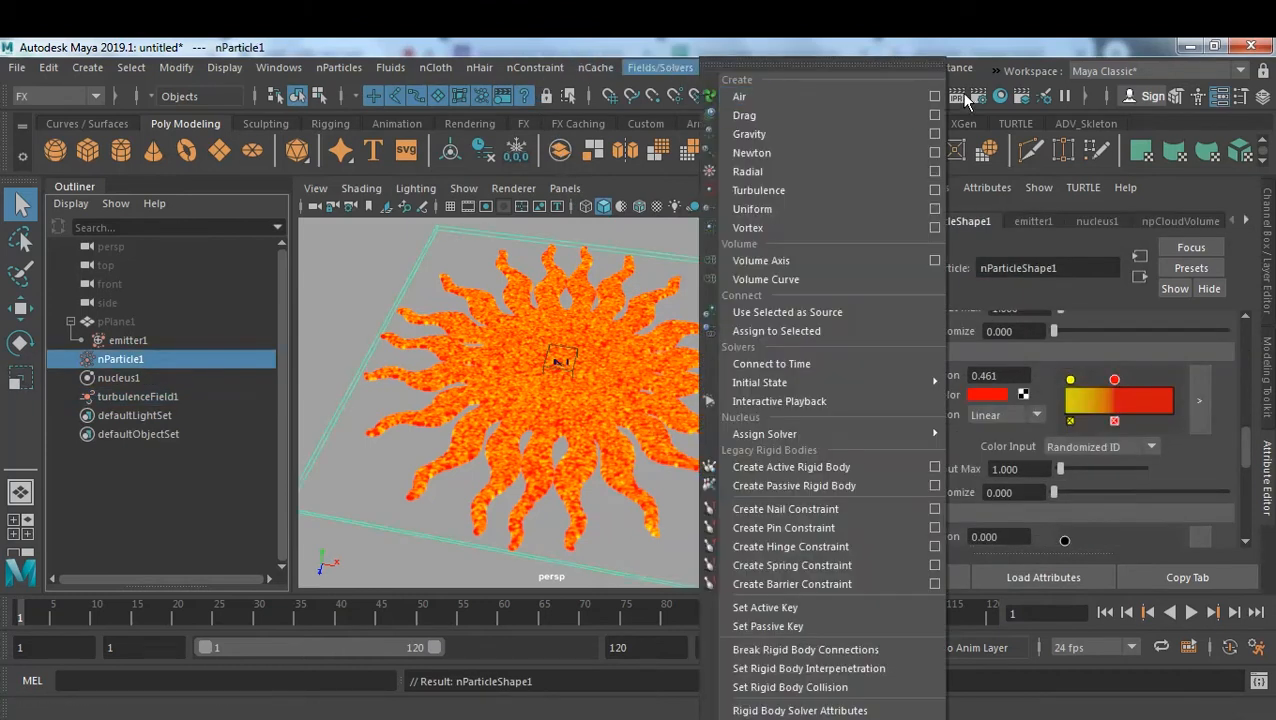
pyautogui.click(935, 96)
pyautogui.click(631, 251)
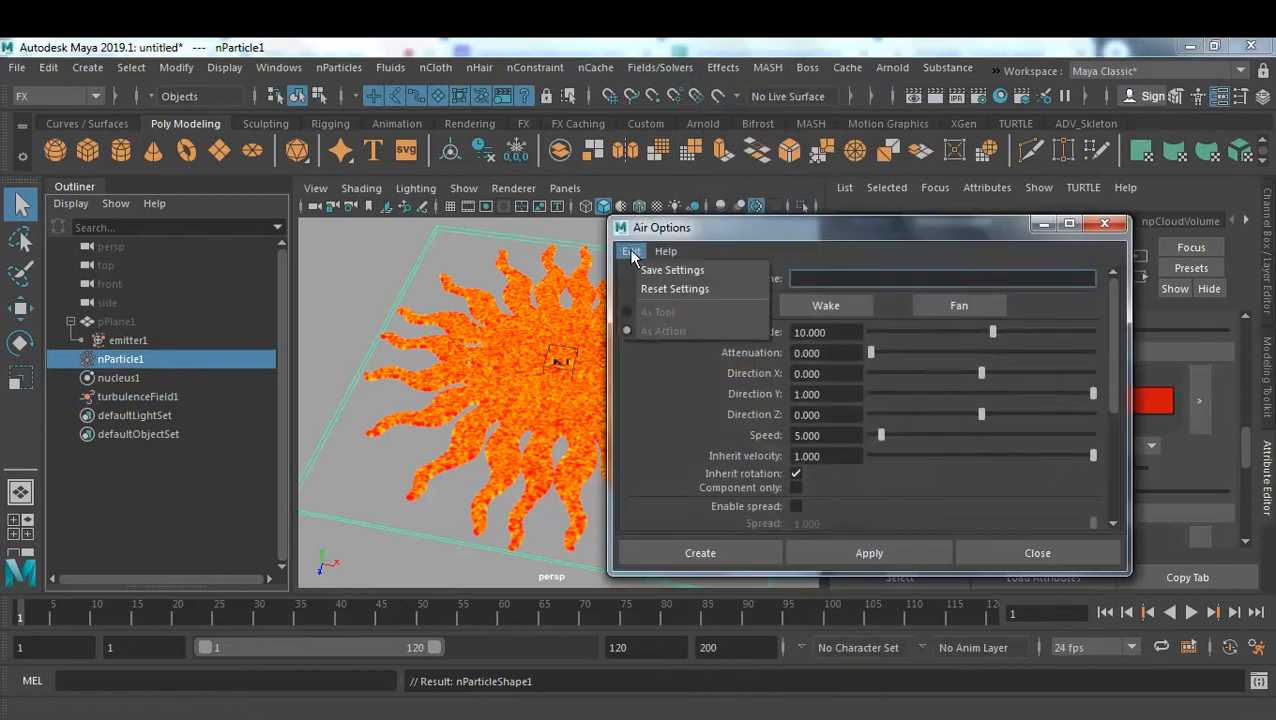
pyautogui.click(652, 287)
pyautogui.moveTo(893, 352); pyautogui.dragTo(726, 338)
pyautogui.write('10')
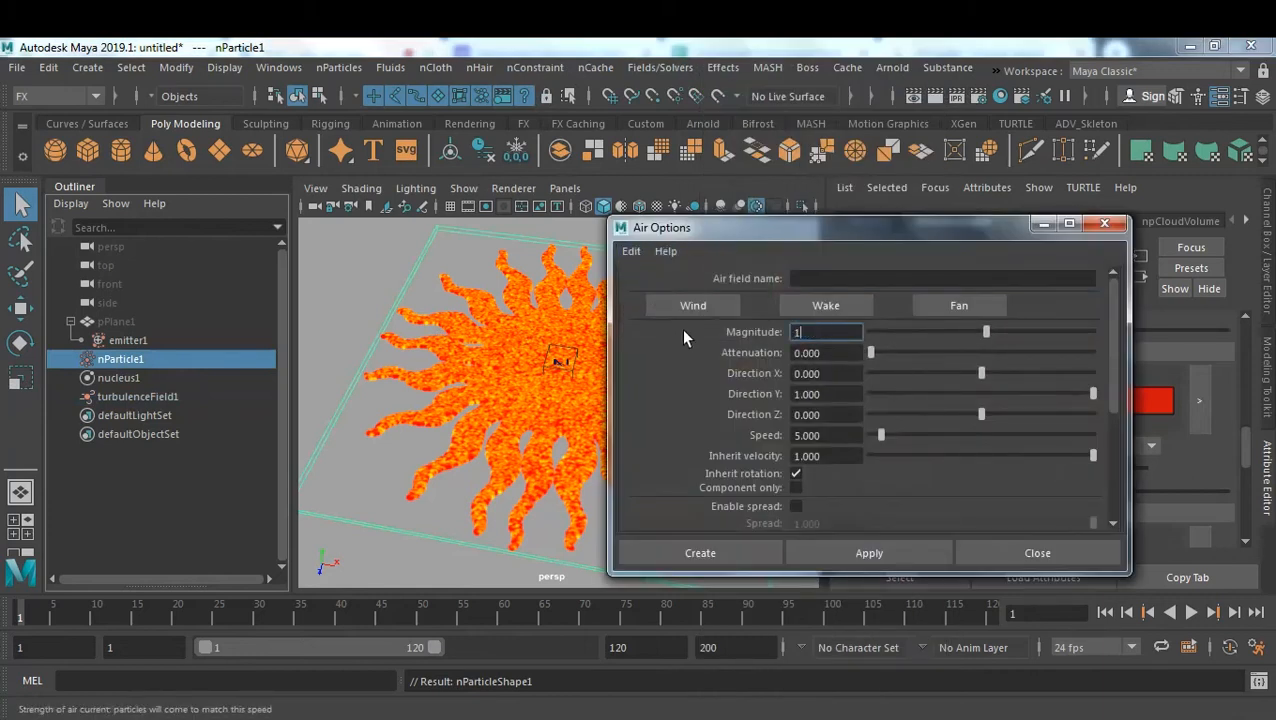
pyautogui.press('Return')
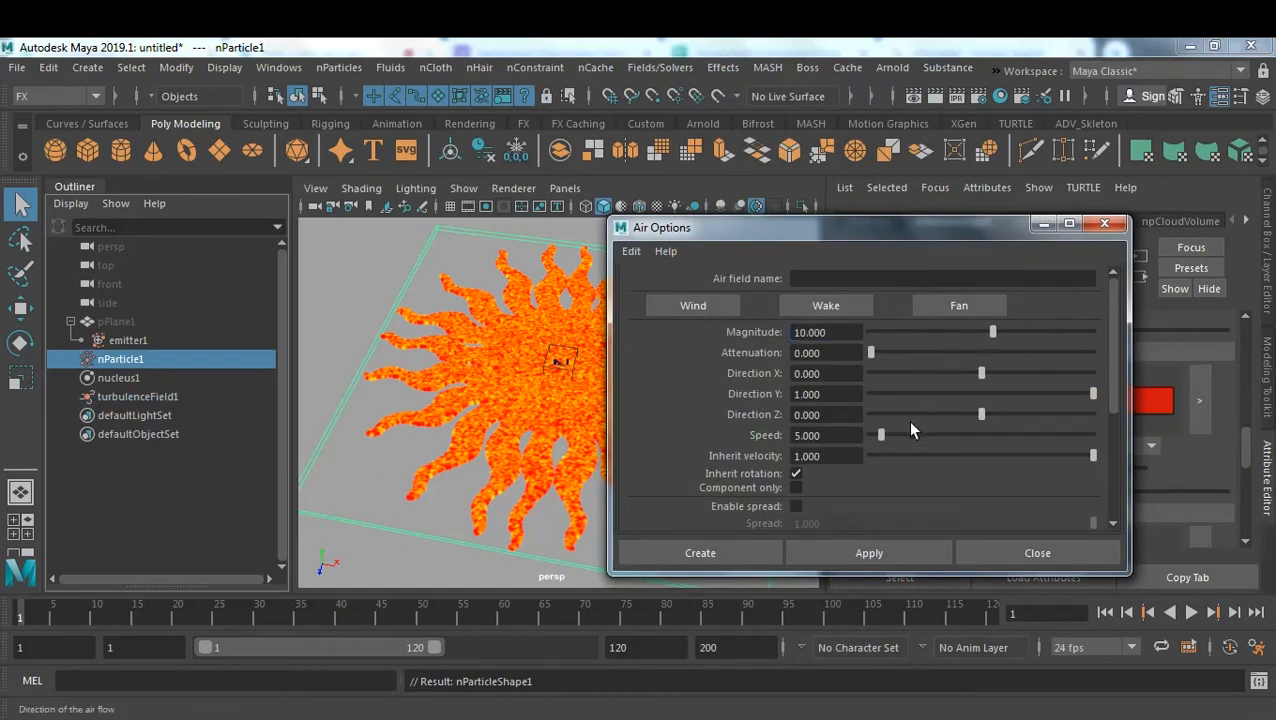
# Set the air field's volume shape to Cube and create the field.
pyautogui.scroll(-3, 907, 420)
pyautogui.click(824, 488)
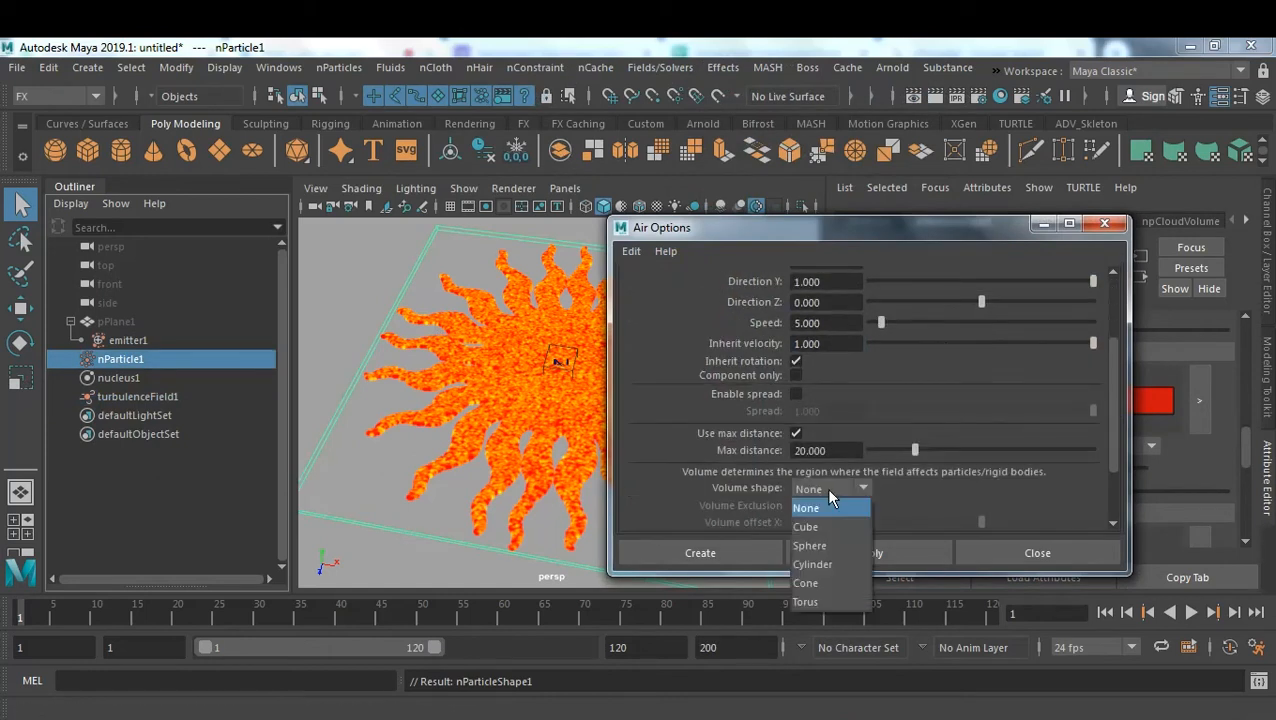
pyautogui.click(826, 538)
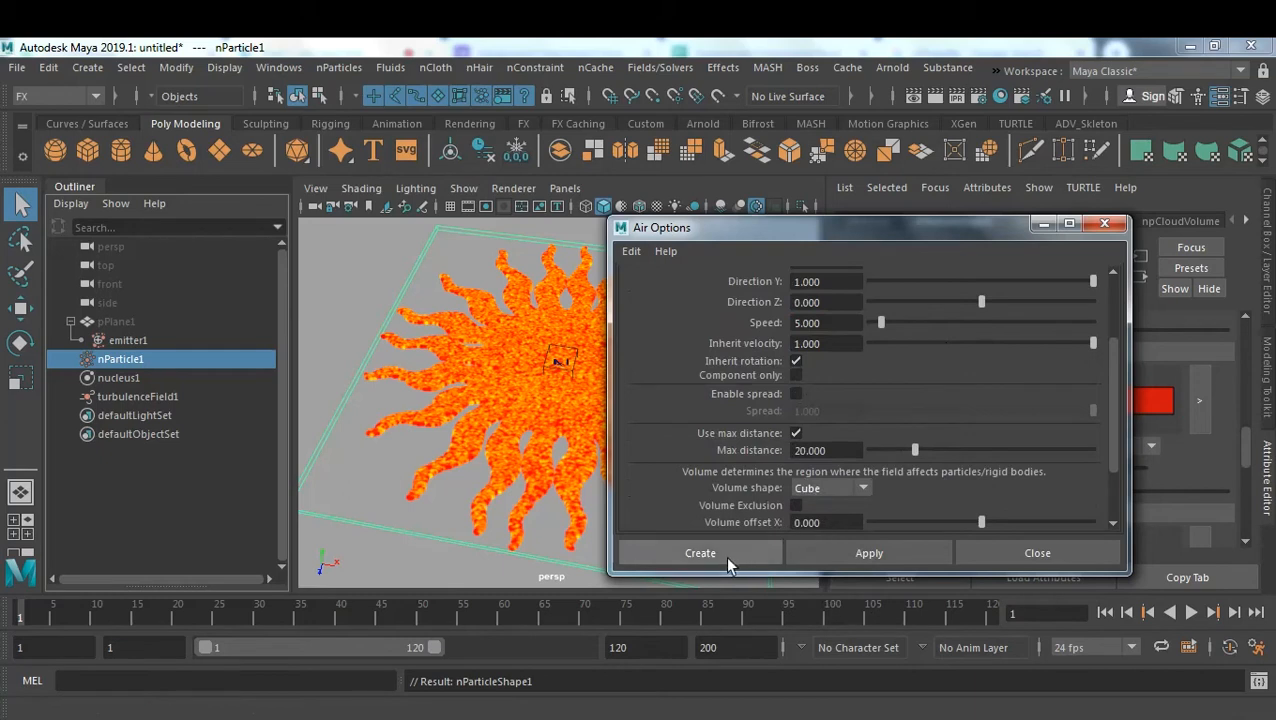
pyautogui.scroll(-2, 950, 465)
pyautogui.click(693, 553)
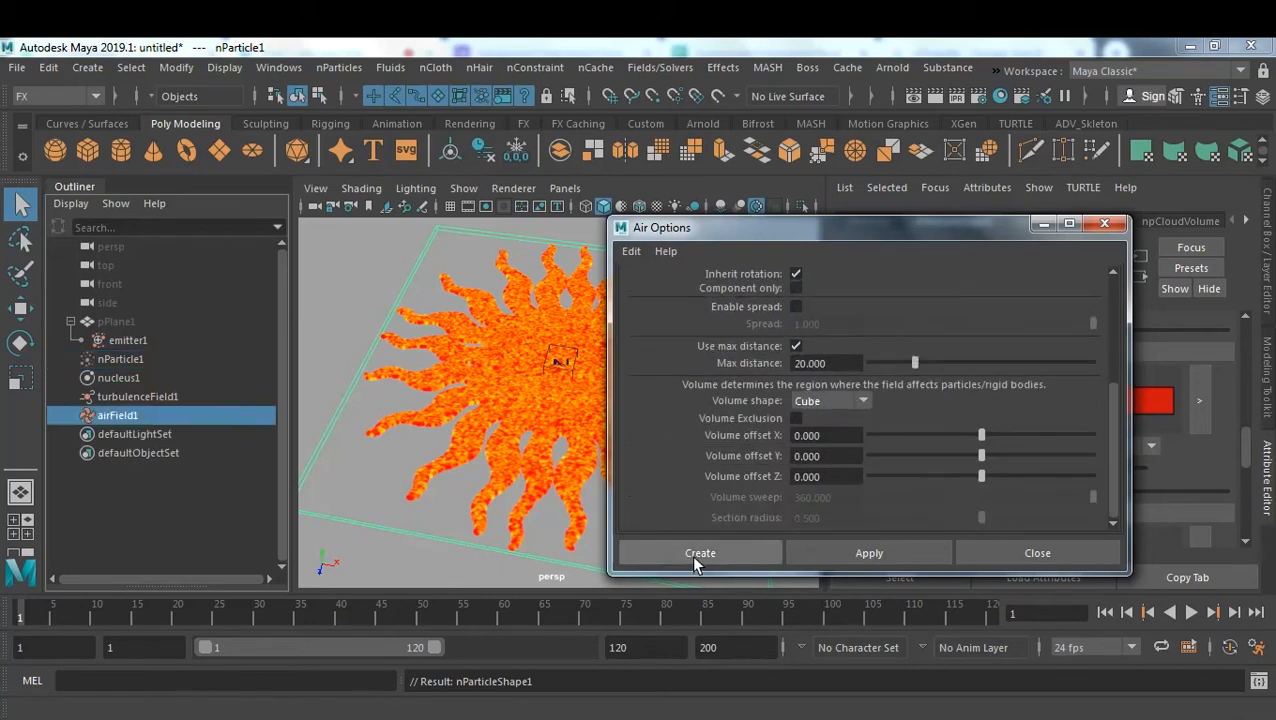
# Create a vortex field on nParticle1 with attenuation 0 and magnitude 25.
pyautogui.click(120, 358)
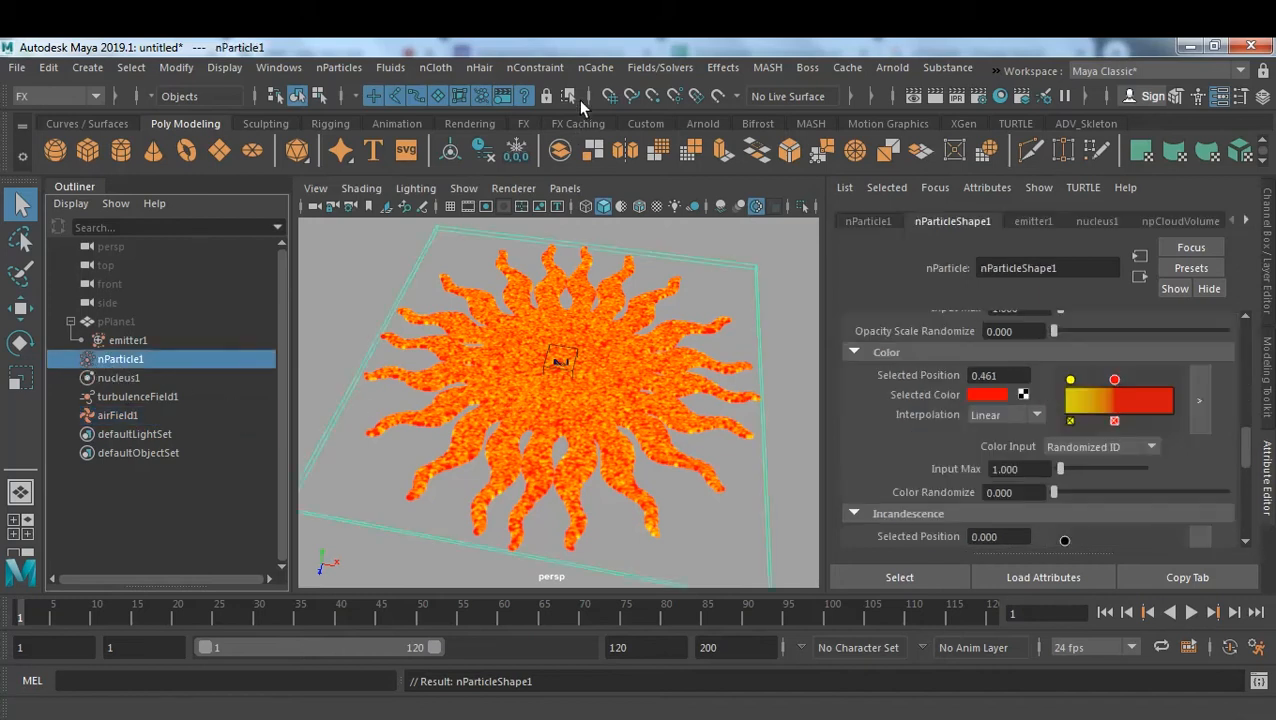
pyautogui.click(664, 68)
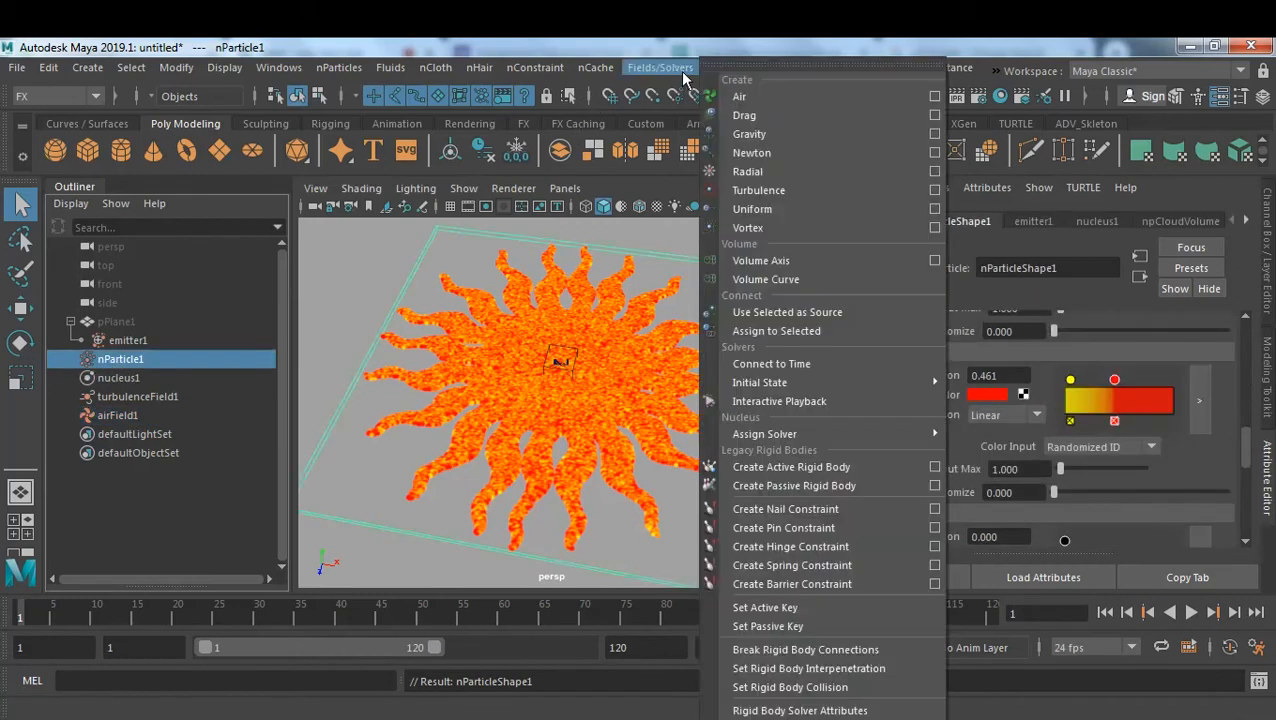
pyautogui.click(825, 231)
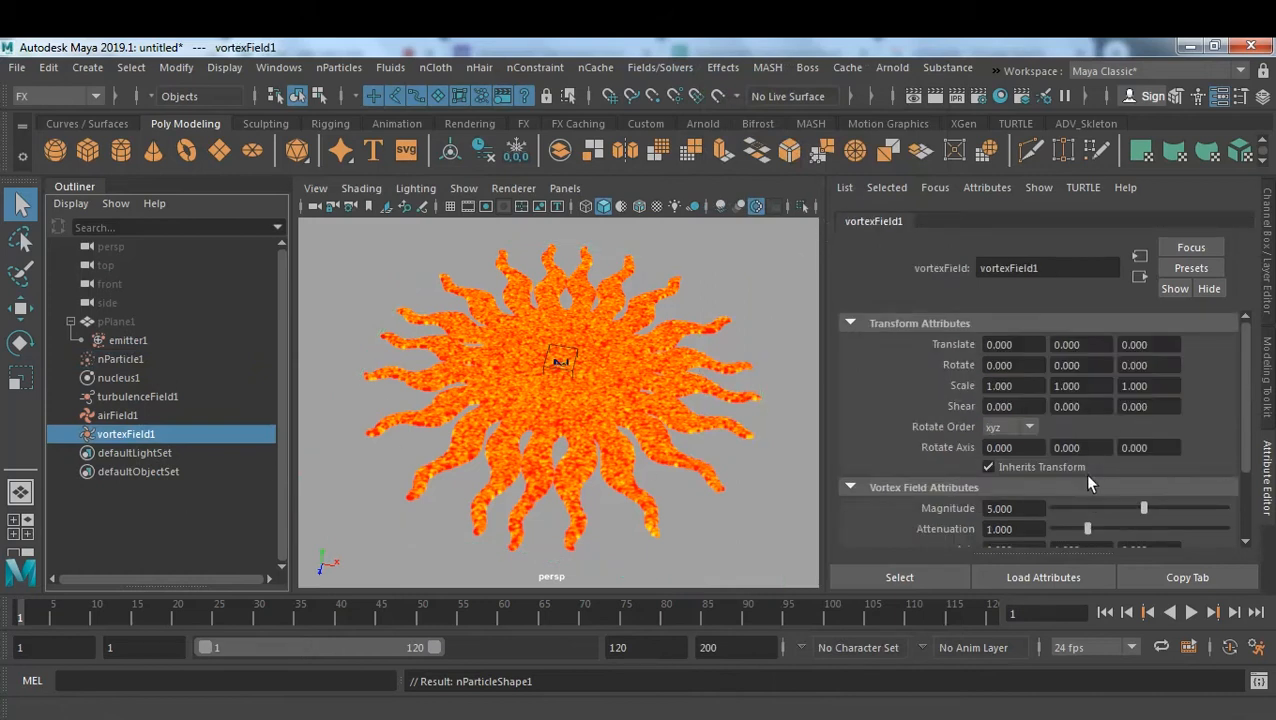
pyautogui.moveTo(1087, 530); pyautogui.dragTo(1053, 530)
pyautogui.click(1040, 509)
pyautogui.write('25')
pyautogui.press('Return')
pyautogui.scroll(-2, 1040, 428)
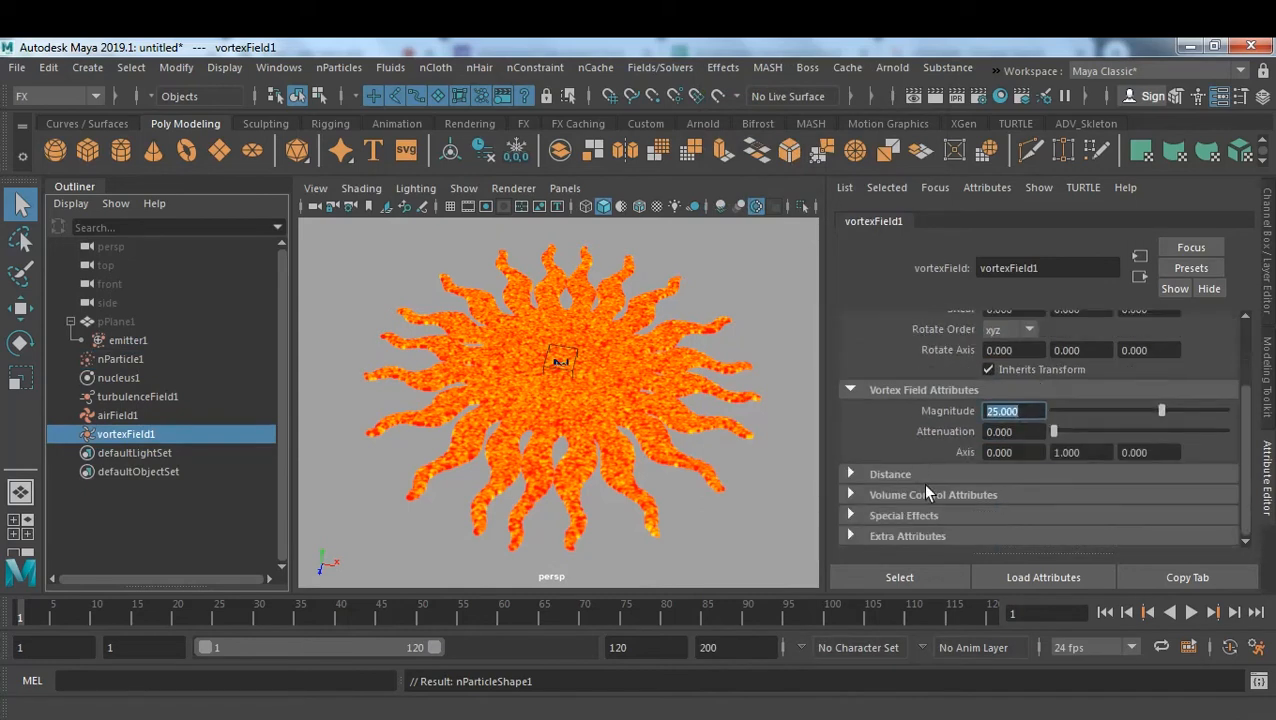
# Set the volume shape of vortexField1 to Cube in its volume control attributes.
pyautogui.click(930, 494)
pyautogui.scroll(-2, 1028, 457)
pyautogui.click(1027, 405)
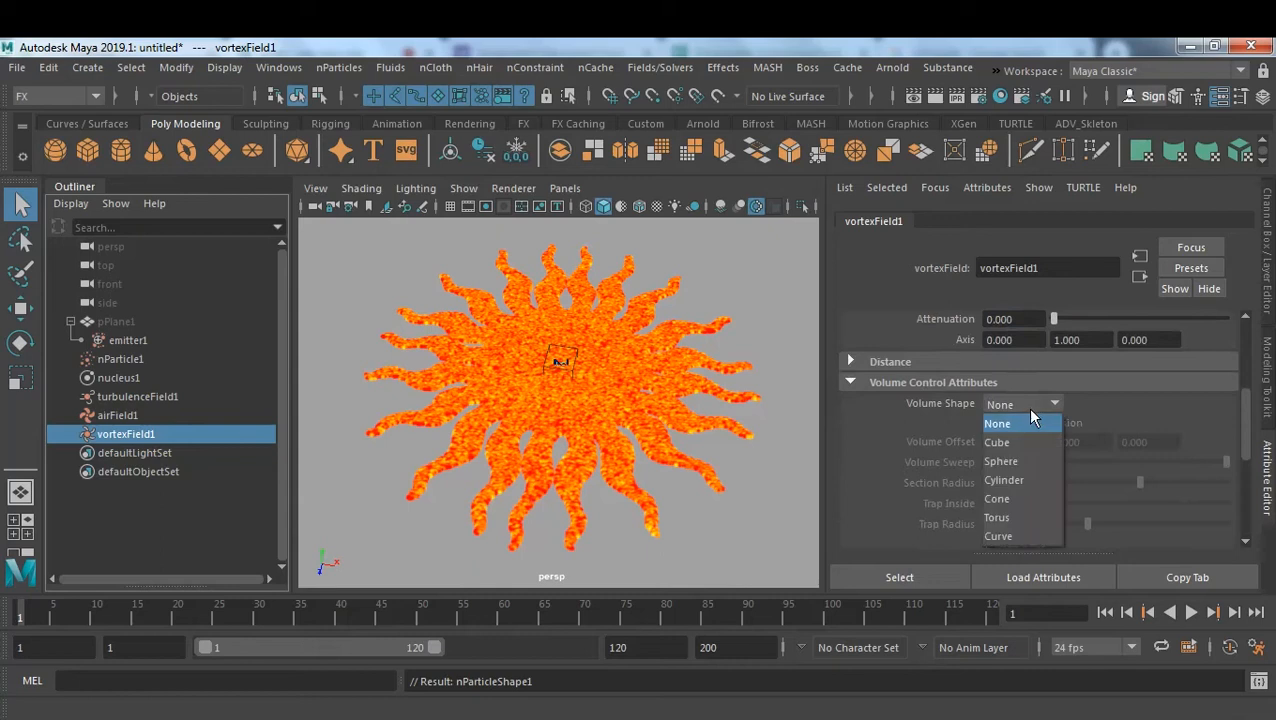
pyautogui.click(1021, 442)
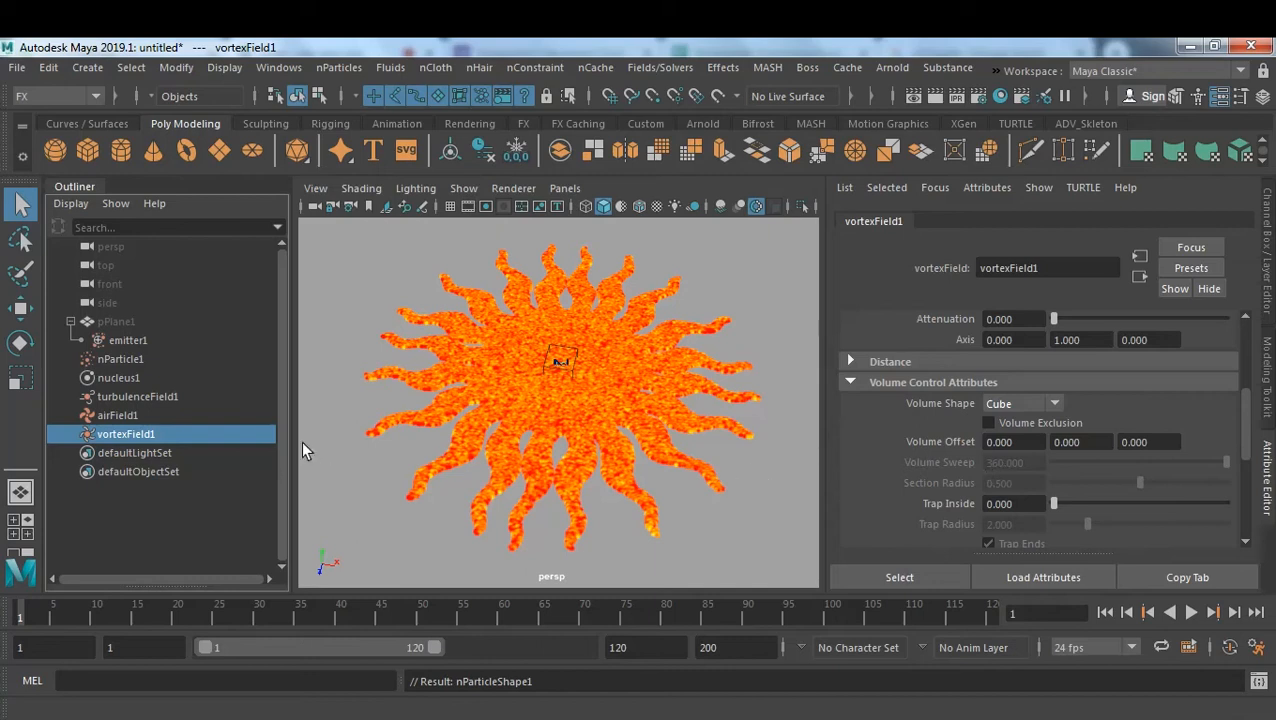
# Scale the turbulence, air and vortex fields together to about 15 in X and 2.2 in Z, spanning the sun.
pyautogui.click(147, 397)
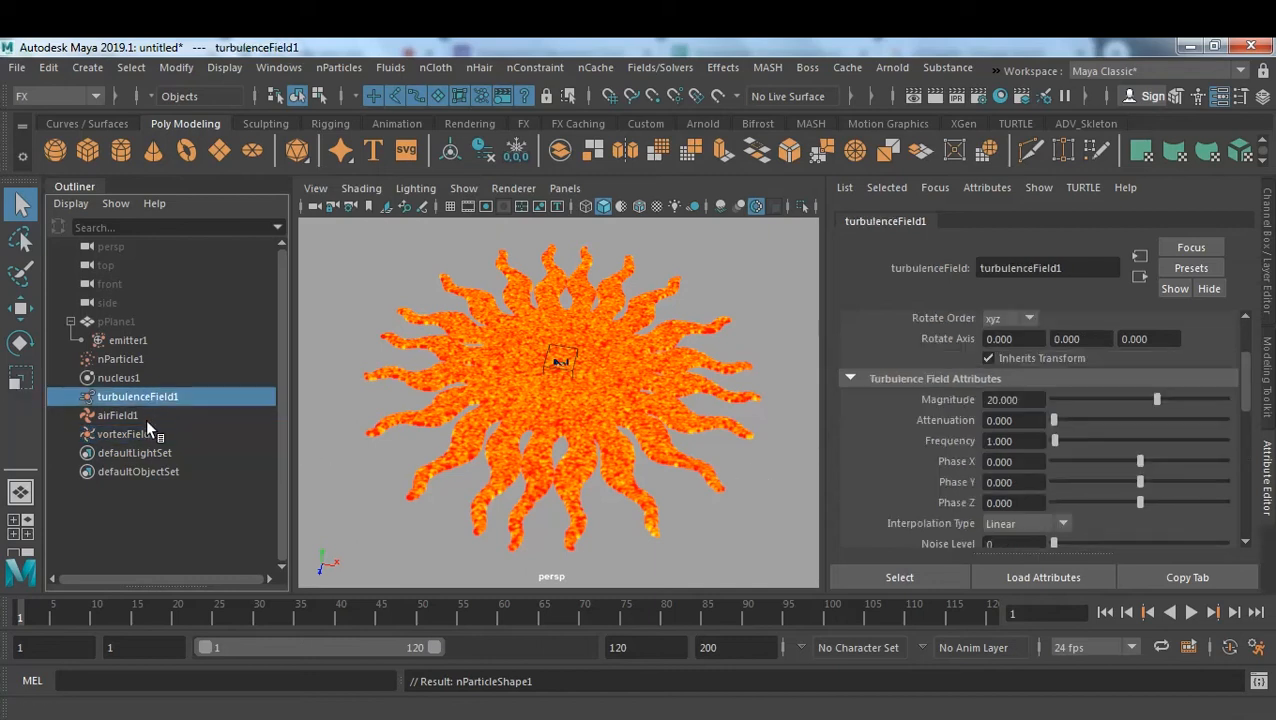
pyautogui.keyDown('shift'); pyautogui.click(147, 433); pyautogui.keyUp('shift')
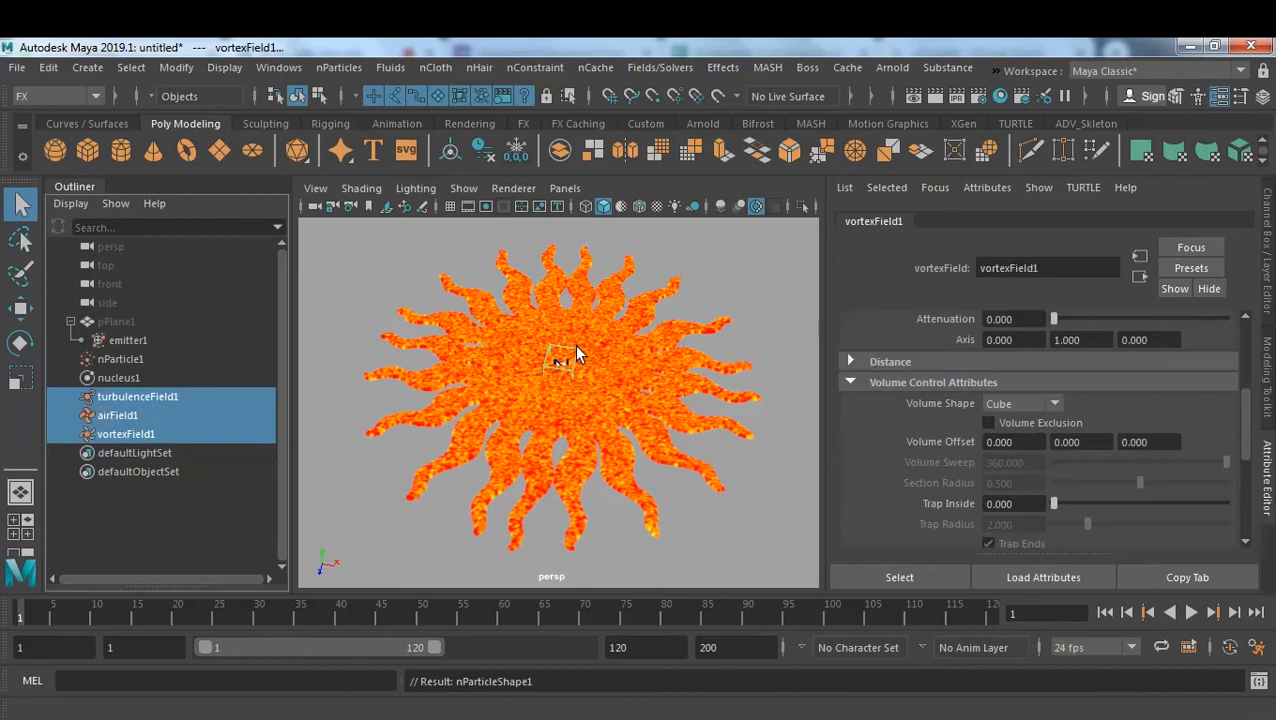
pyautogui.press('r')
pyautogui.moveTo(648, 379); pyautogui.dragTo(1065, 427)
pyautogui.moveTo(649, 379); pyautogui.dragTo(781, 418)
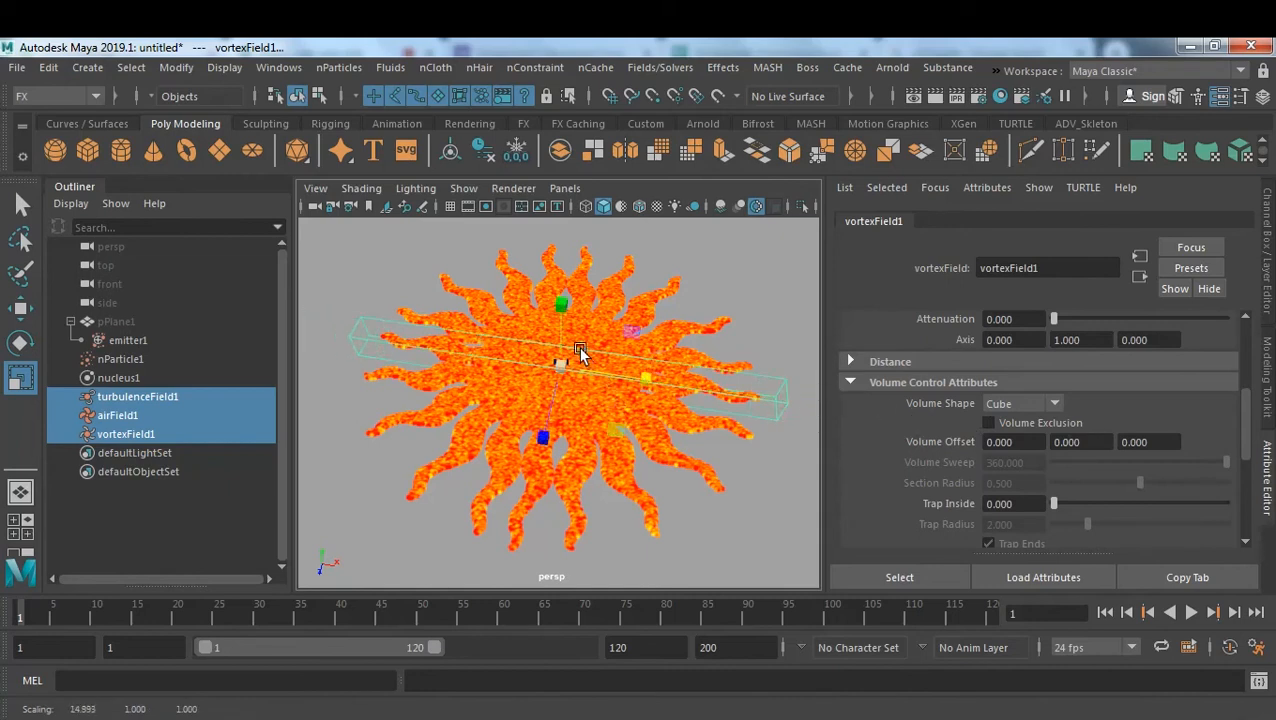
pyautogui.keyDown('alt'); pyautogui.moveTo(570, 412); pyautogui.dragTo(406, 455); pyautogui.keyUp('alt')
# Offset turbulenceField1 by about -0.76 and vortexField1 by about 0.9 along Z, on either side of the air field.
pyautogui.press('w')
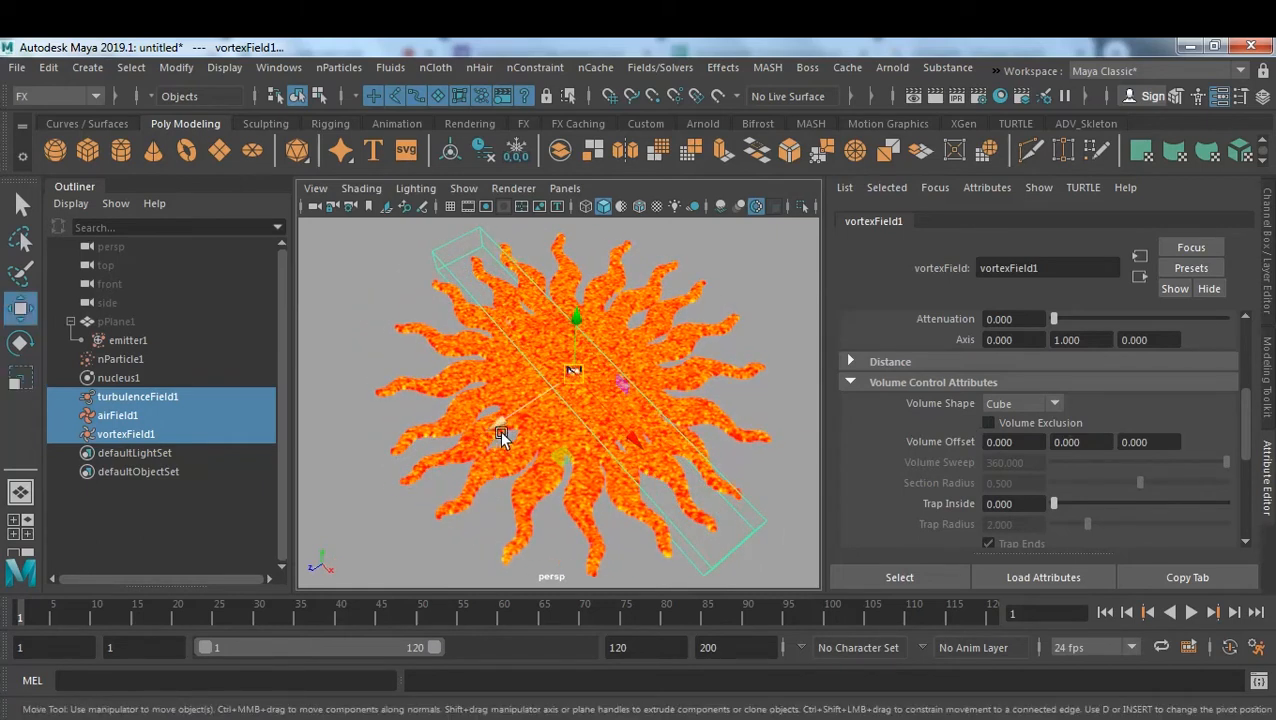
pyautogui.click(140, 396)
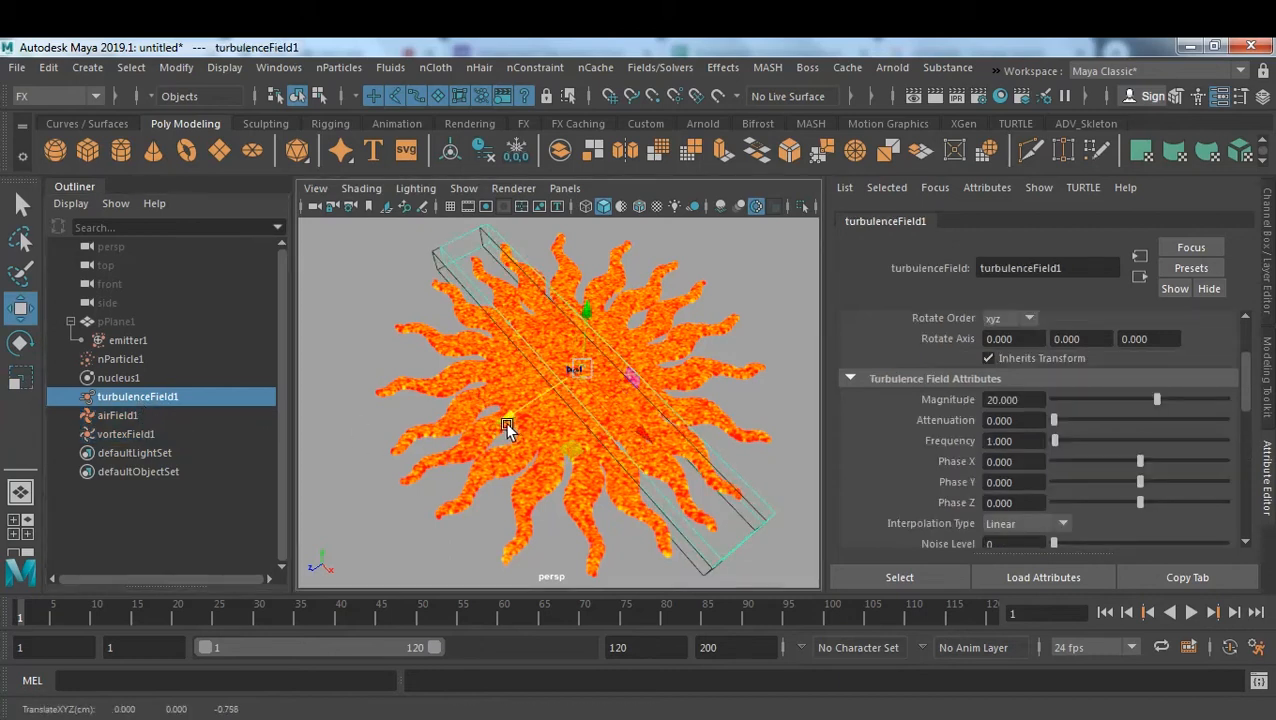
pyautogui.click(145, 434)
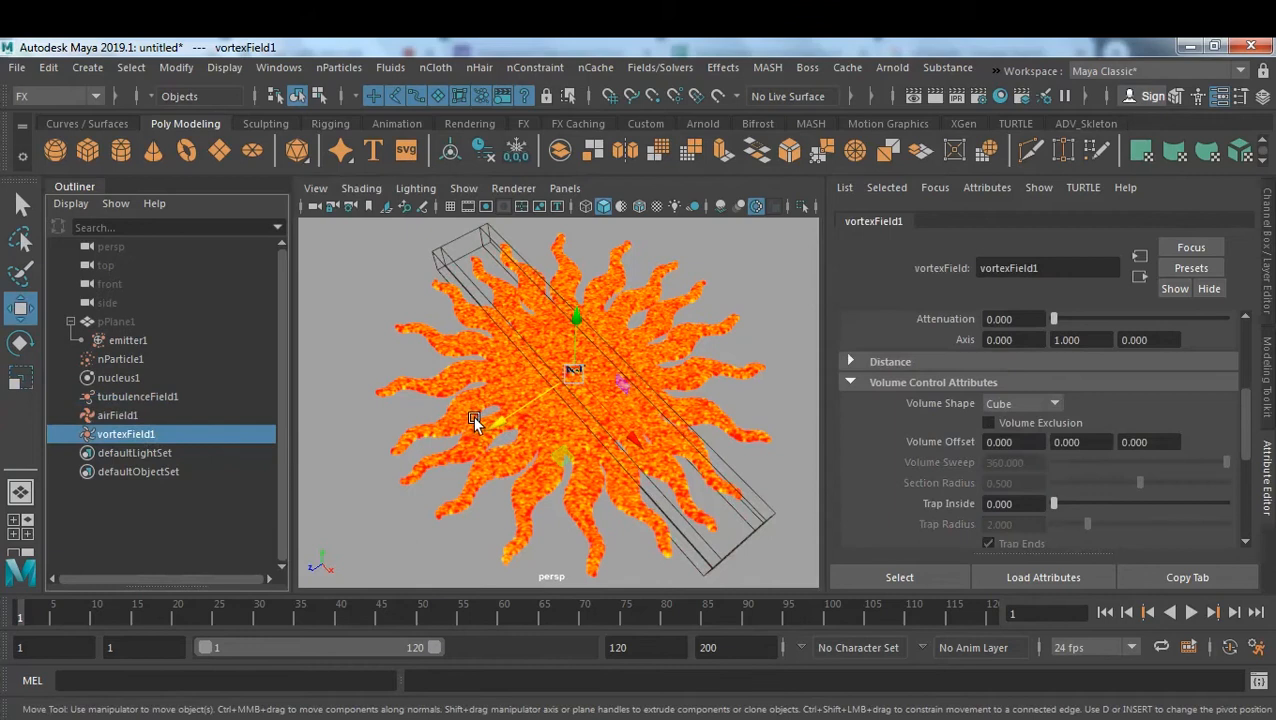
pyautogui.moveTo(498, 426)
pyautogui.mouseDown()
pyautogui.moveTo(523, 421)
pyautogui.moveTo(436, 447)
pyautogui.moveTo(488, 438)
pyautogui.mouseUp()
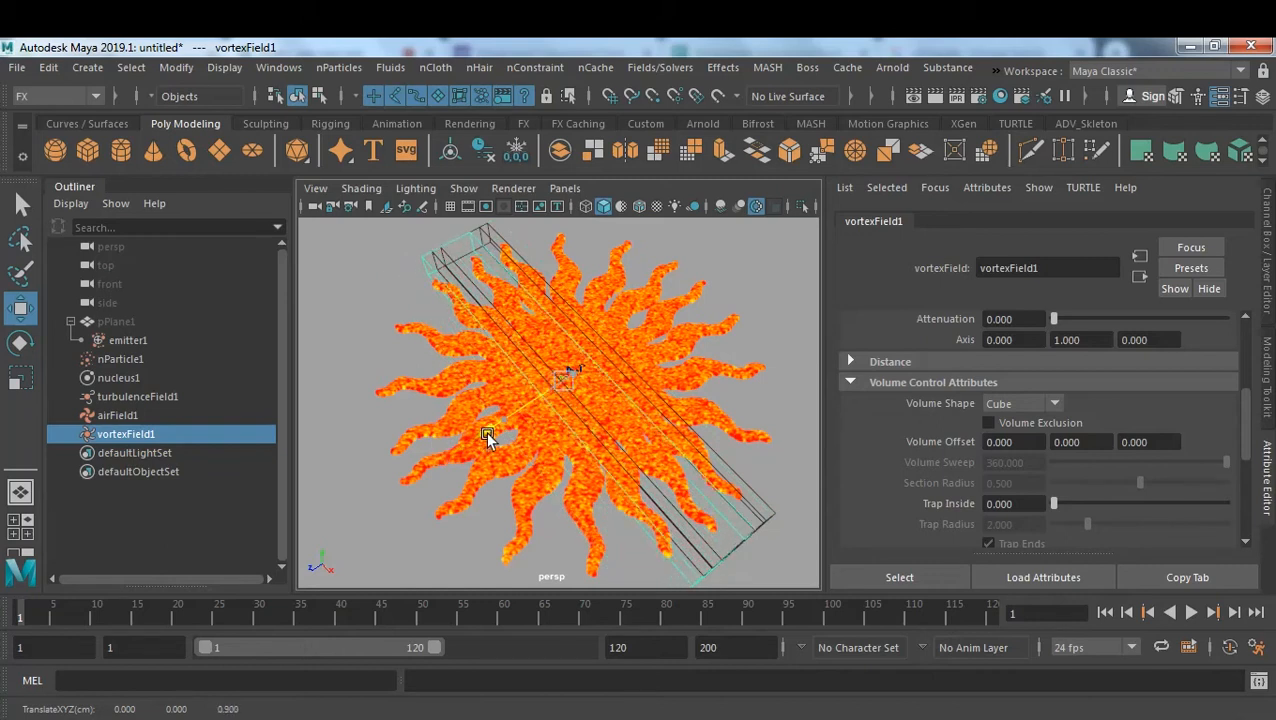
# Move all three fields together along negative Z, beyond the sun's edge, to a vortex field Translate Z of about -16.4.
pyautogui.click(133, 417)
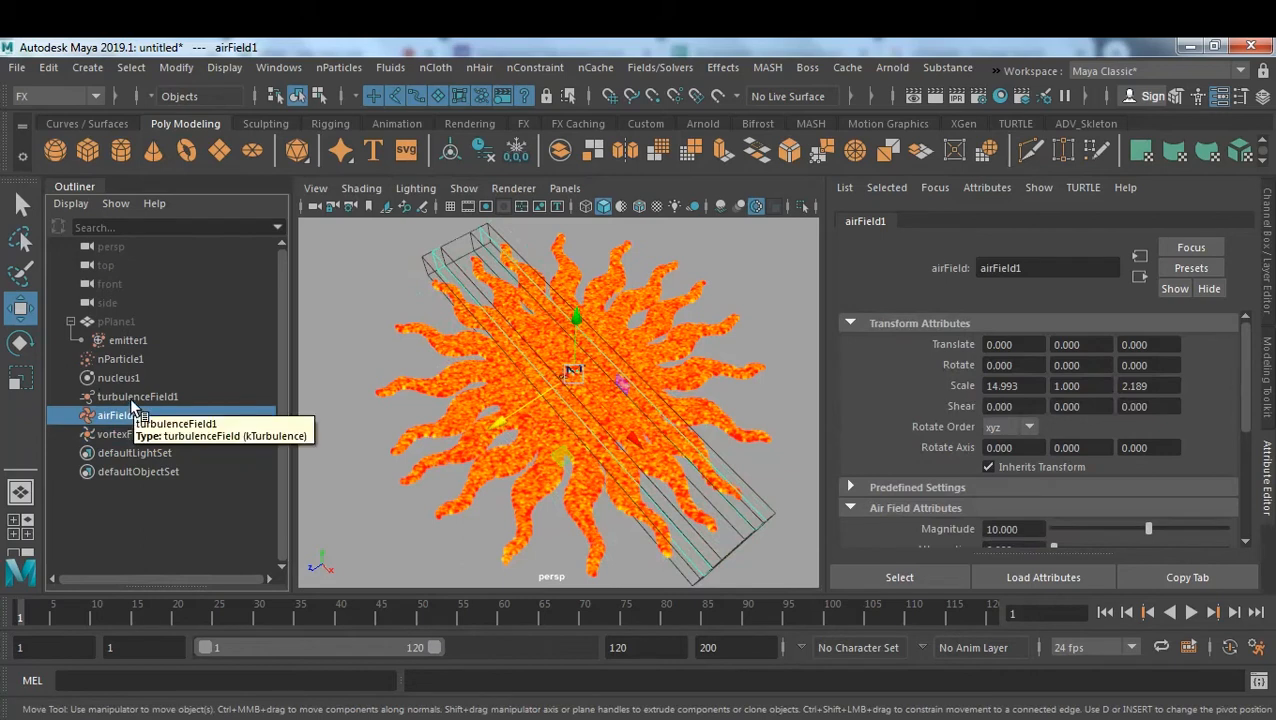
pyautogui.click(131, 398)
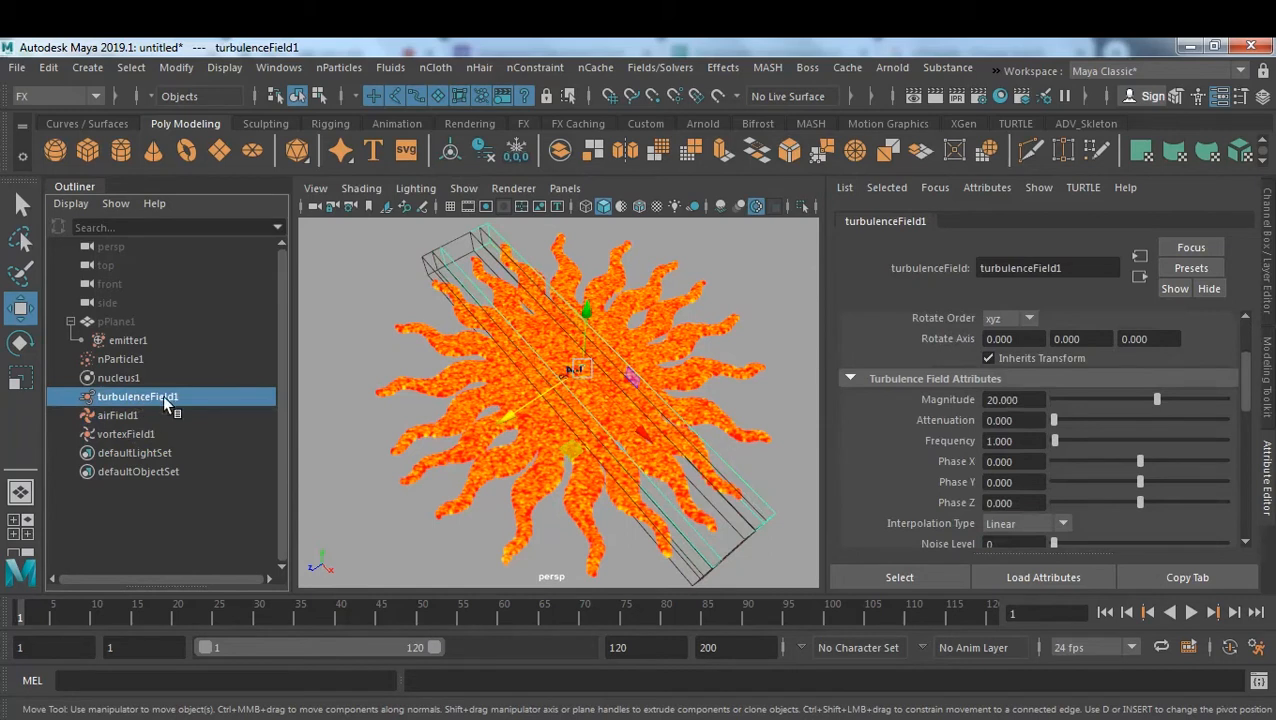
pyautogui.keyDown('shift'); pyautogui.click(133, 436); pyautogui.keyUp('shift')
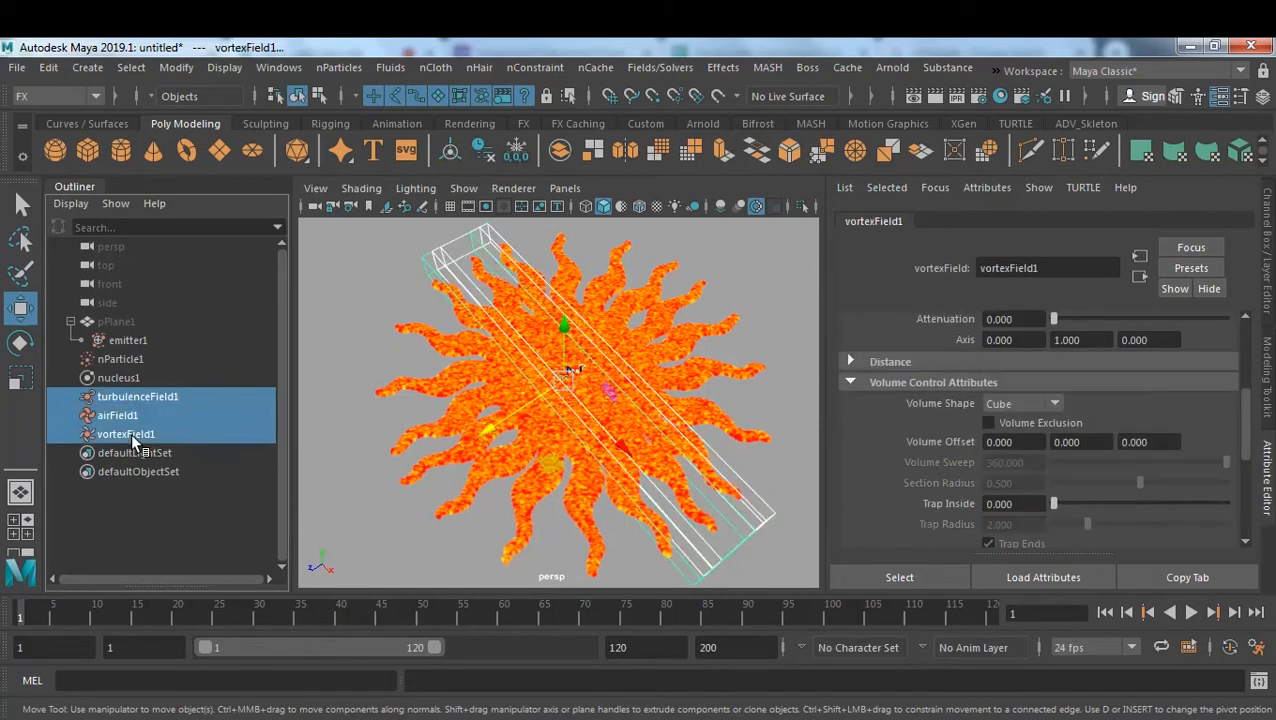
pyautogui.moveTo(484, 438); pyautogui.dragTo(703, 345)
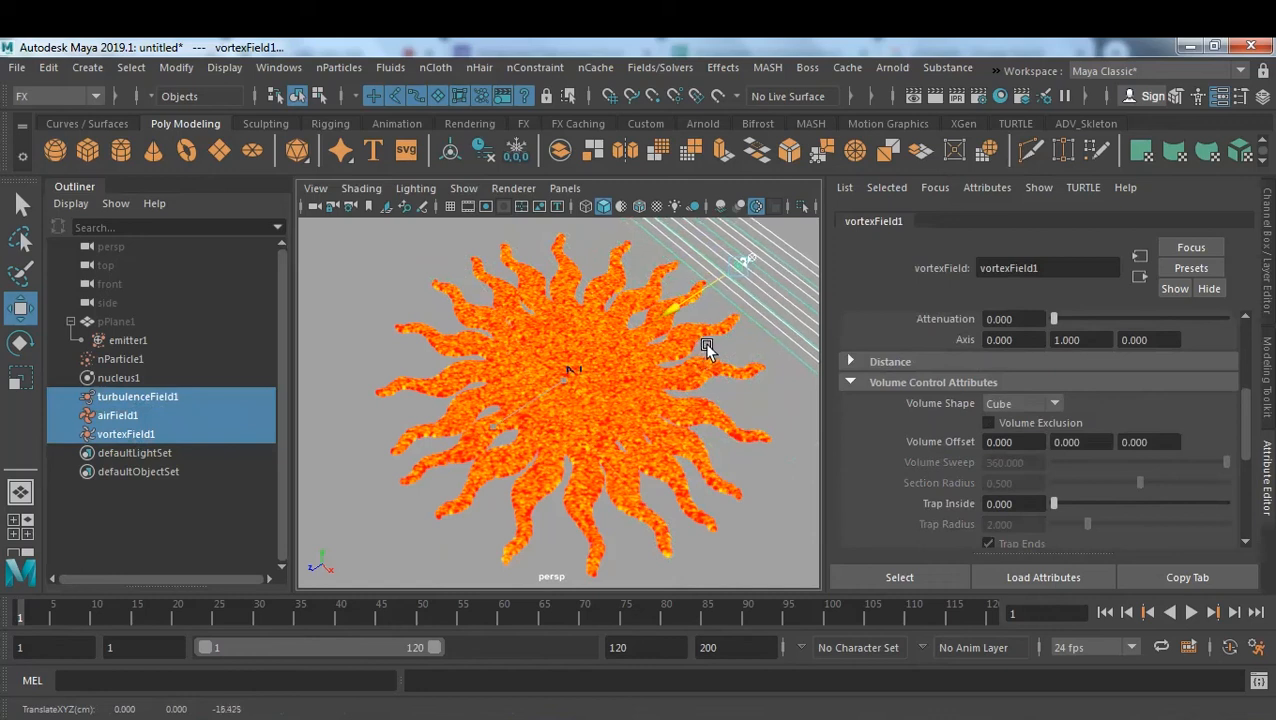
# At frame 25, shift the three fields to a Translate Z of about -16.6 and key their translation.
pyautogui.click(212, 618)
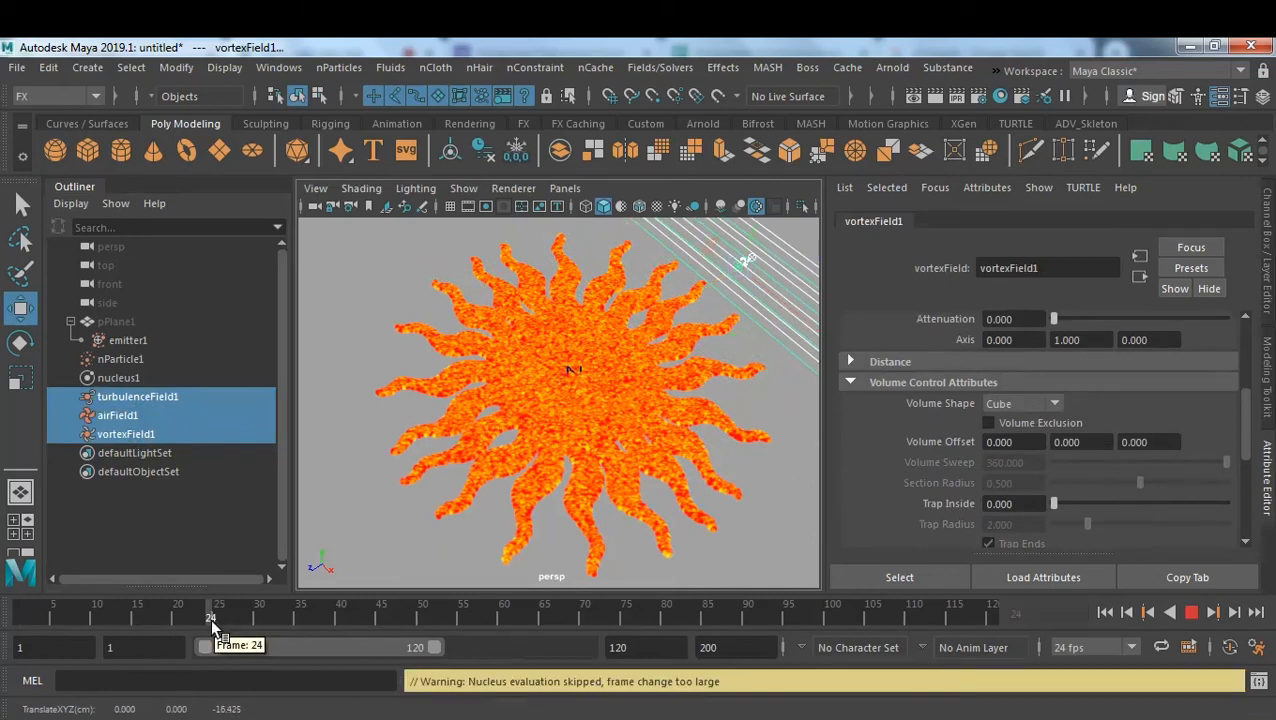
pyautogui.click(217, 618)
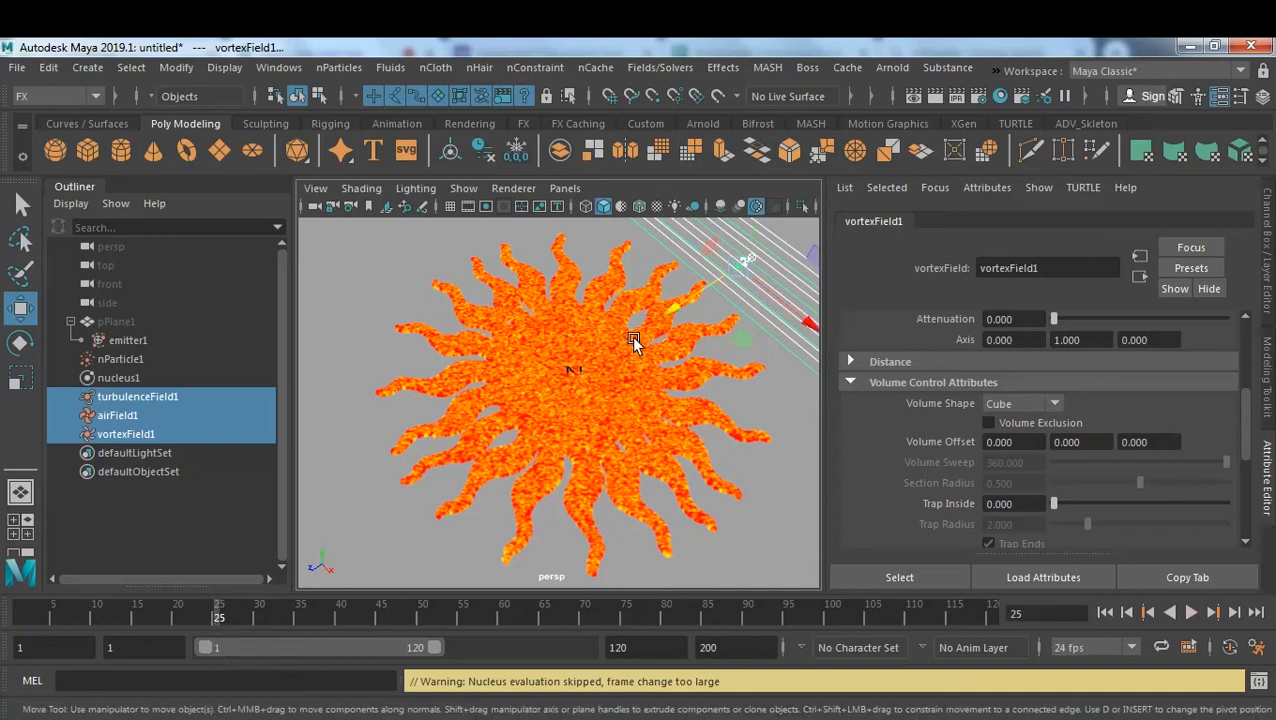
pyautogui.hotkey('ctrl', 'a')
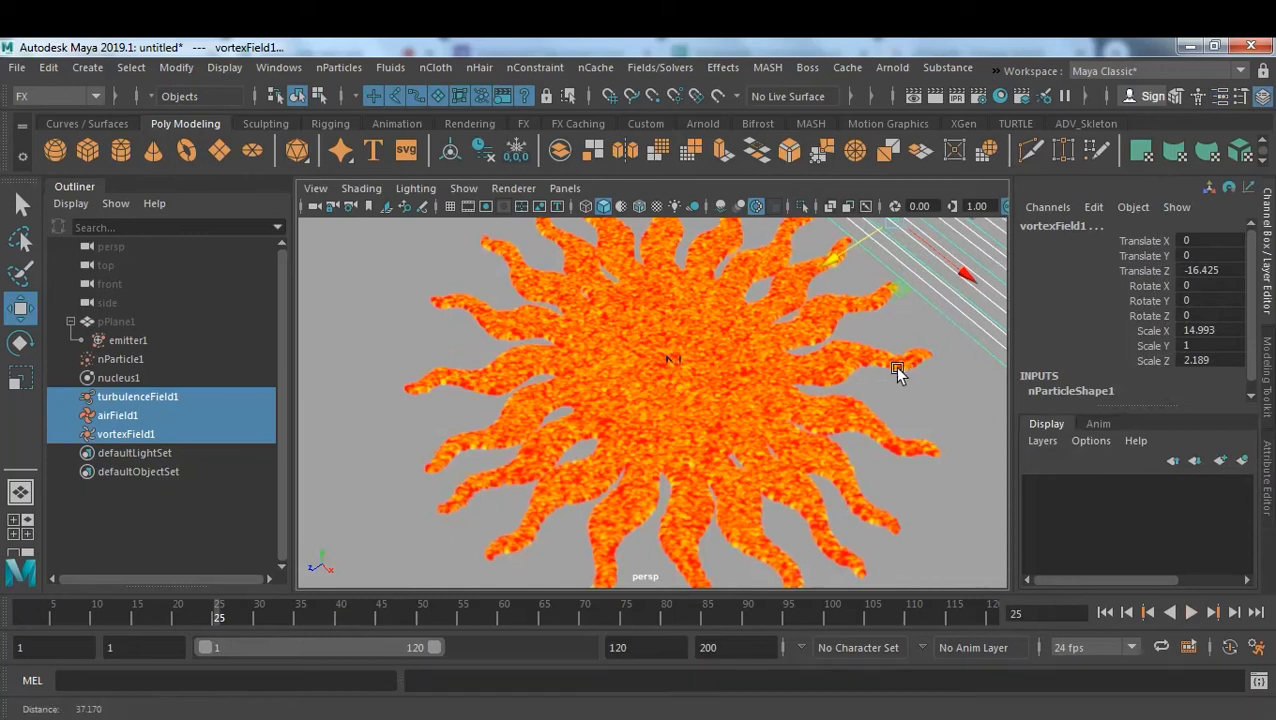
pyautogui.scroll(-3, 786, 356)
pyautogui.moveTo(757, 318); pyautogui.dragTo(828, 318)
pyautogui.hotkey('shift', 'w')
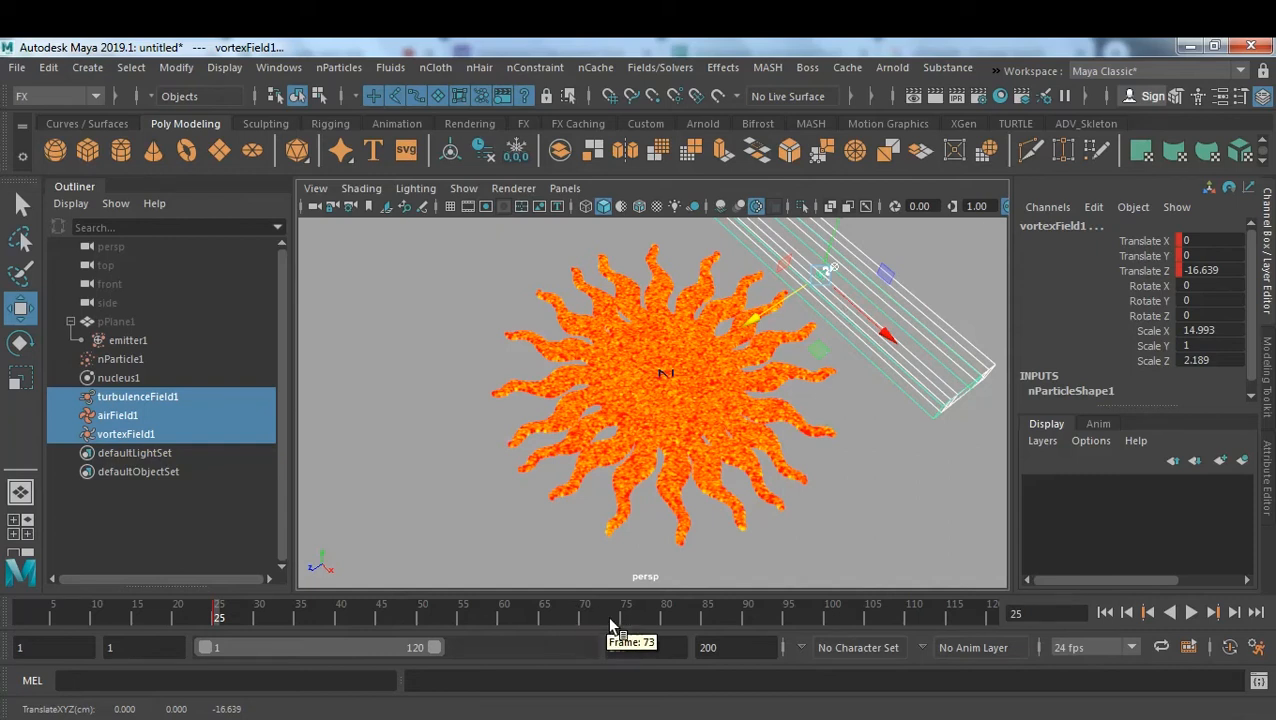
# At frame 60, move the three fields across the sun to a Translate Z of about 17.8 and key their translation.
pyautogui.hotkey('alt', 'v')
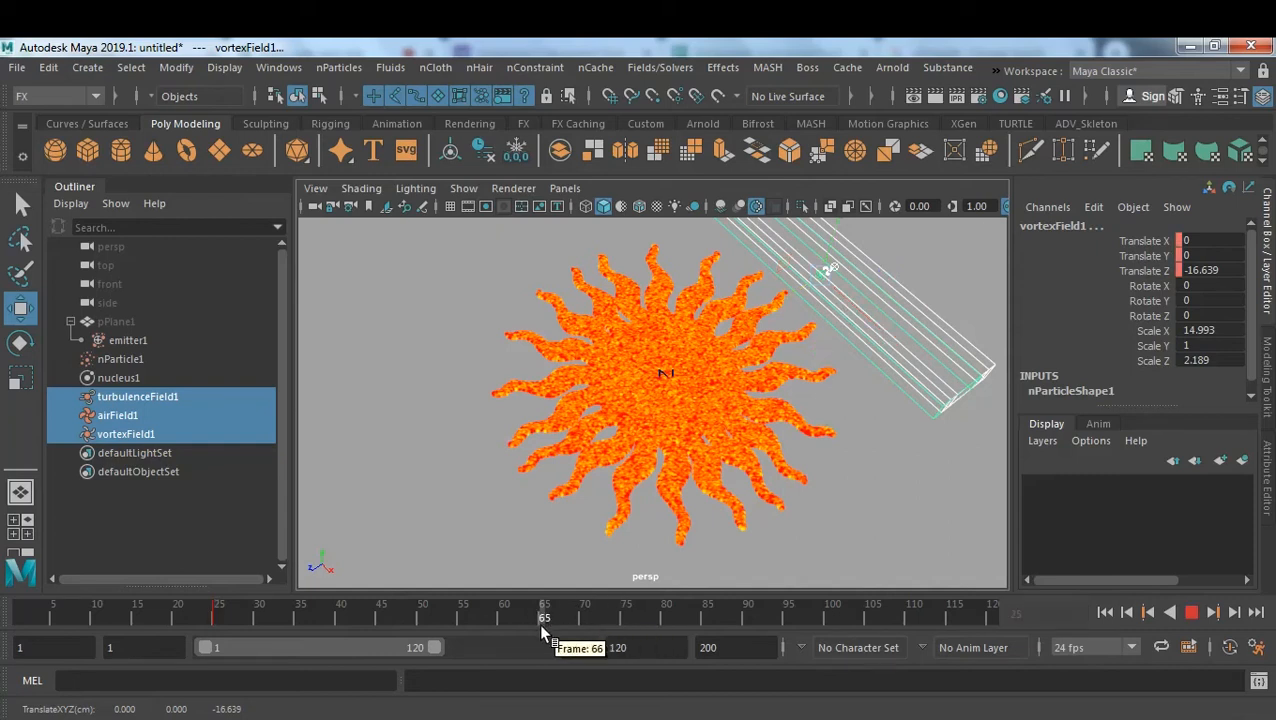
pyautogui.click(505, 635)
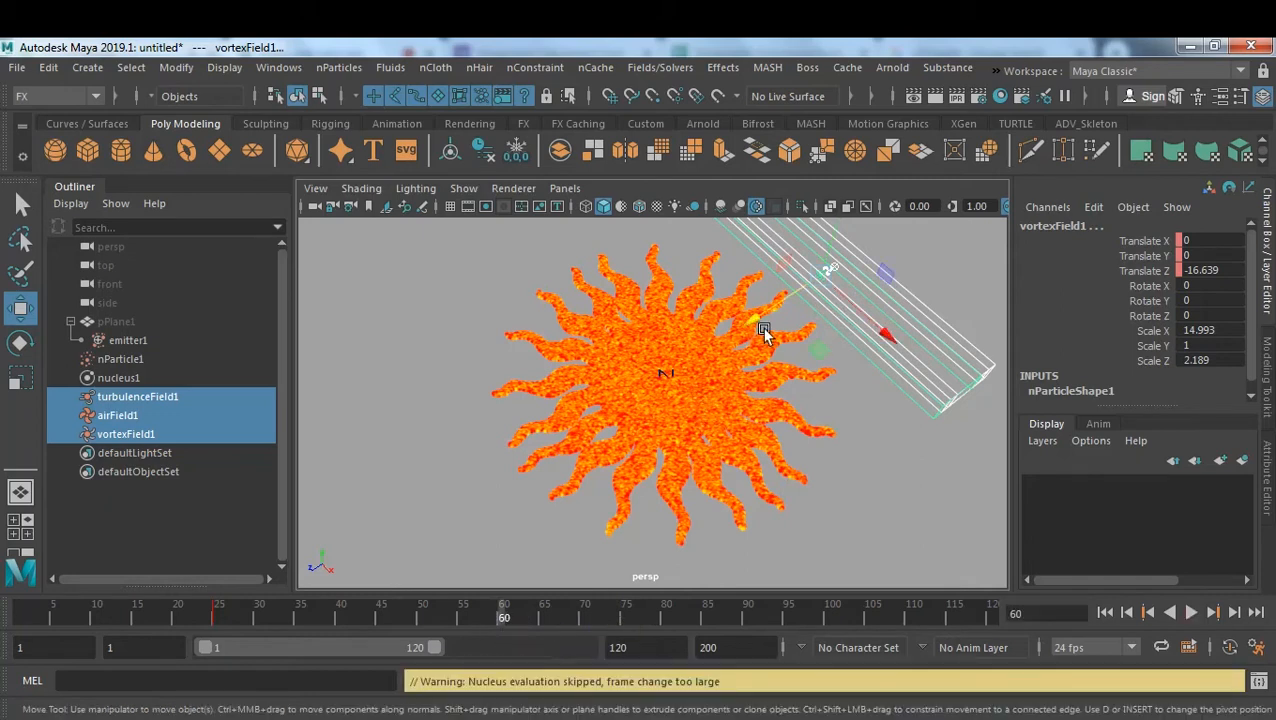
pyautogui.moveTo(758, 323); pyautogui.dragTo(347, 541)
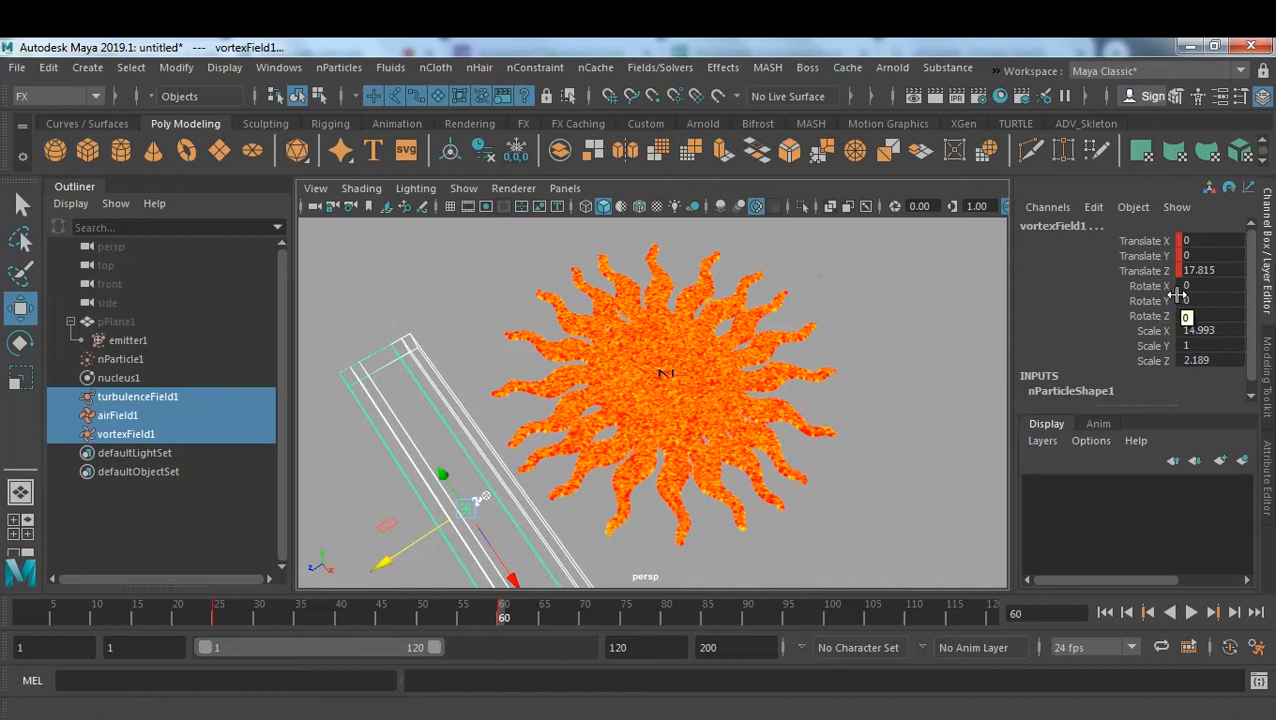
# Set the lifespan mode of nParticle1 to Random range in its shape attributes.
pyautogui.press('Return')
pyautogui.click(120, 359)
pyautogui.scroll(-10, 1140, 315)
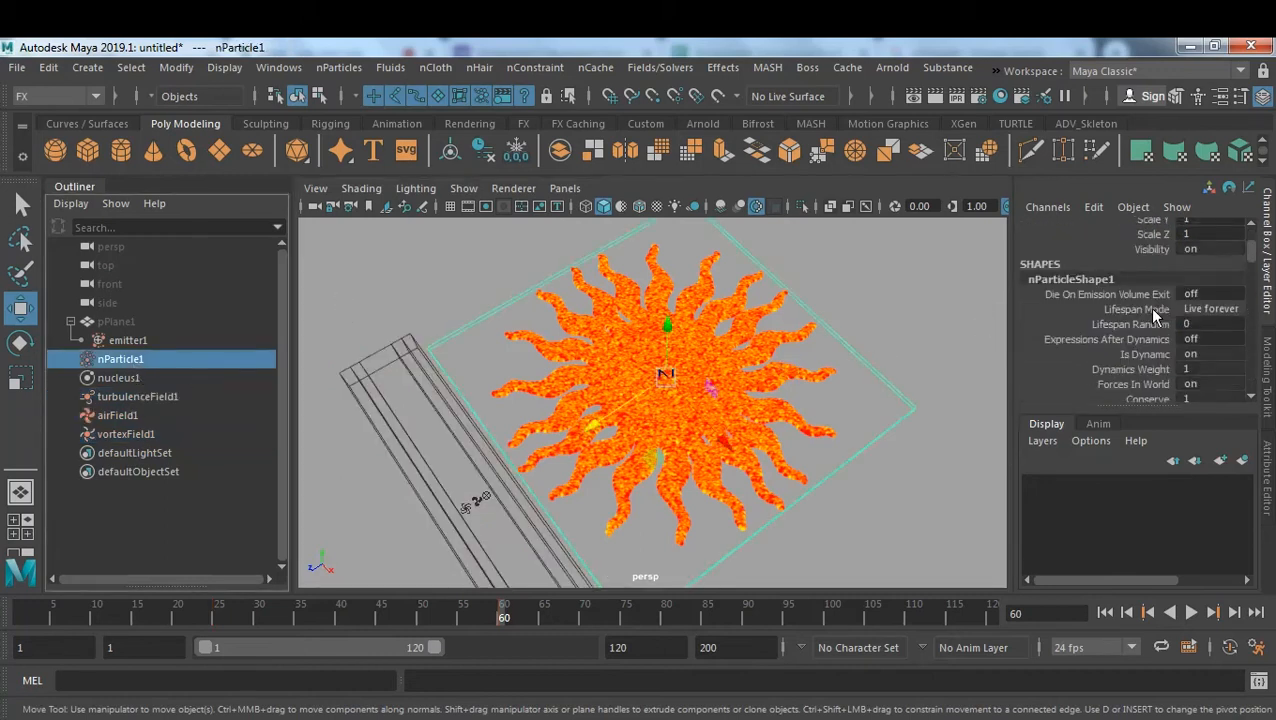
pyautogui.scroll(-2, 1180, 305)
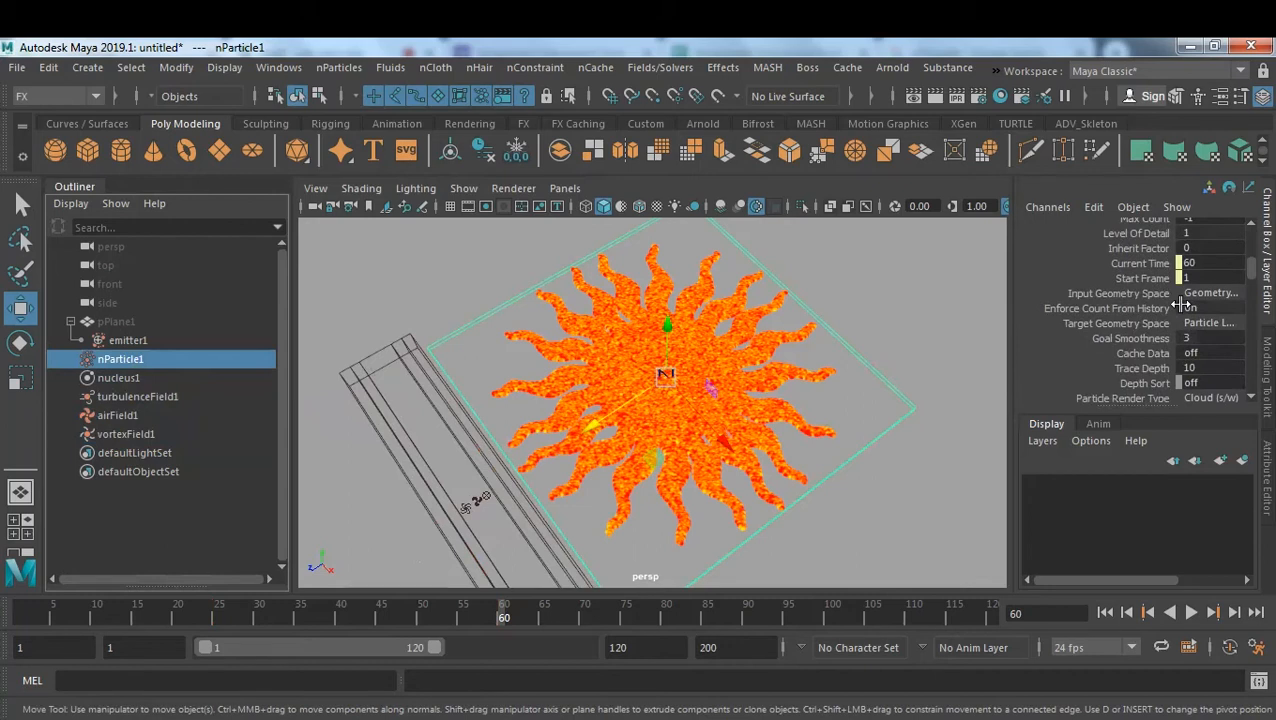
pyautogui.hotkey('ctrl', 'a')
pyautogui.scroll(5, 1160, 388)
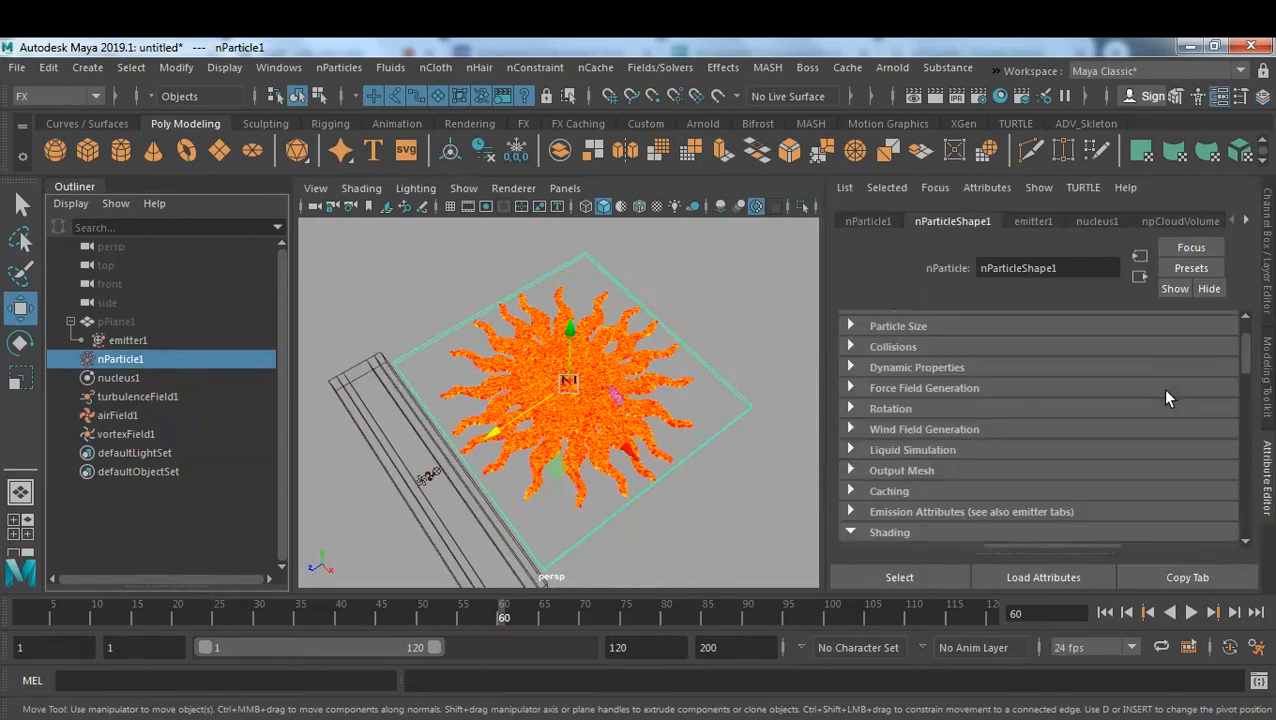
pyautogui.scroll(2, 1166, 396)
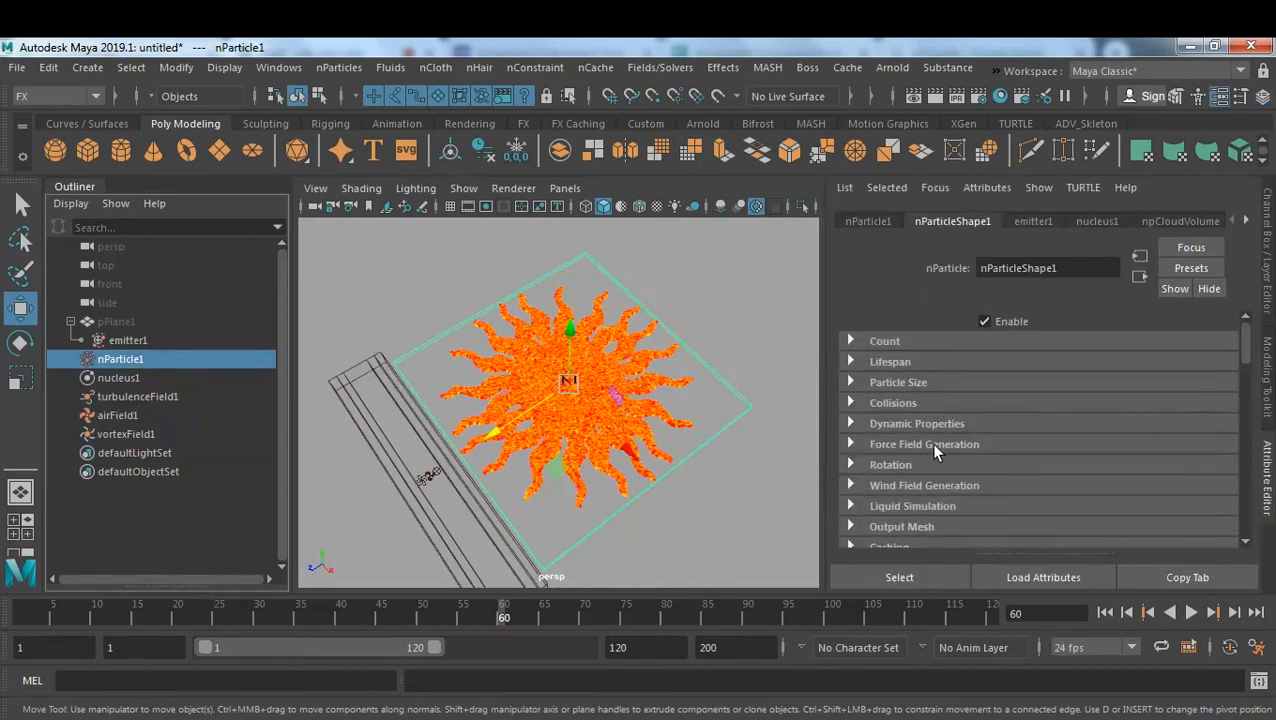
pyautogui.click(913, 363)
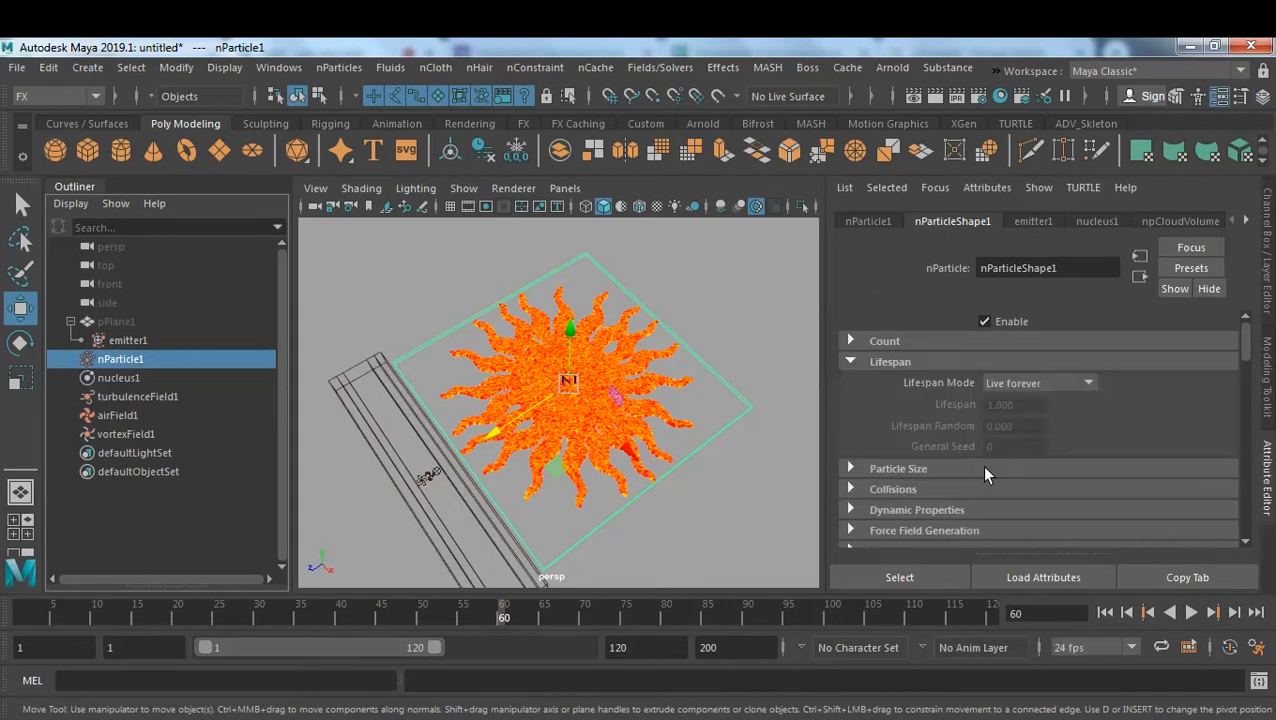
pyautogui.click(1066, 383)
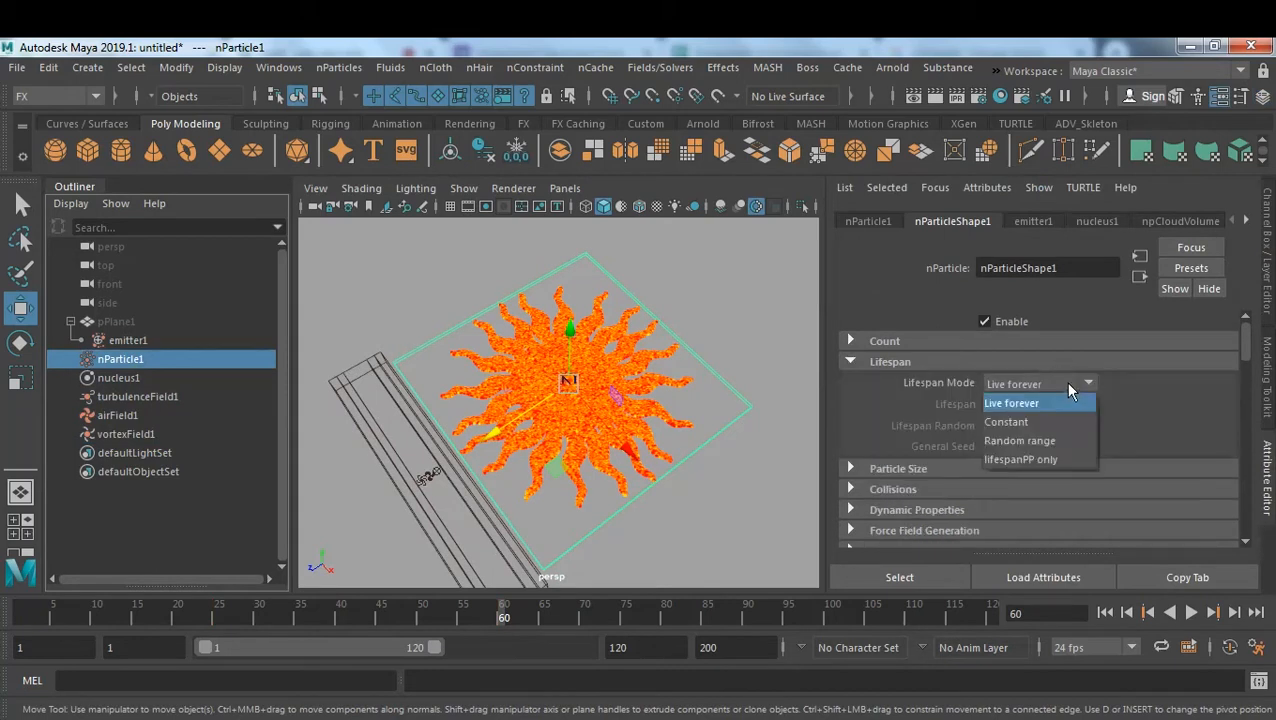
pyautogui.click(1060, 432)
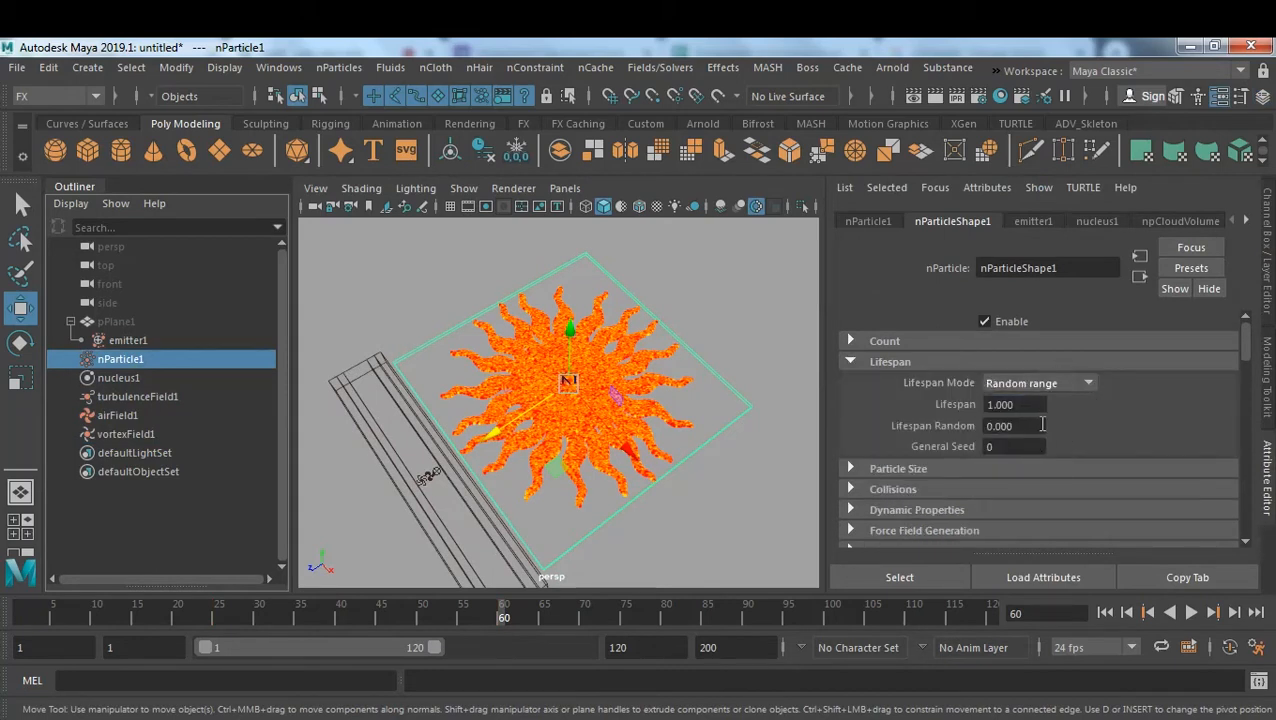
# Set the Lifespan Random of nParticle1 to 1.5.
pyautogui.click(1041, 425)
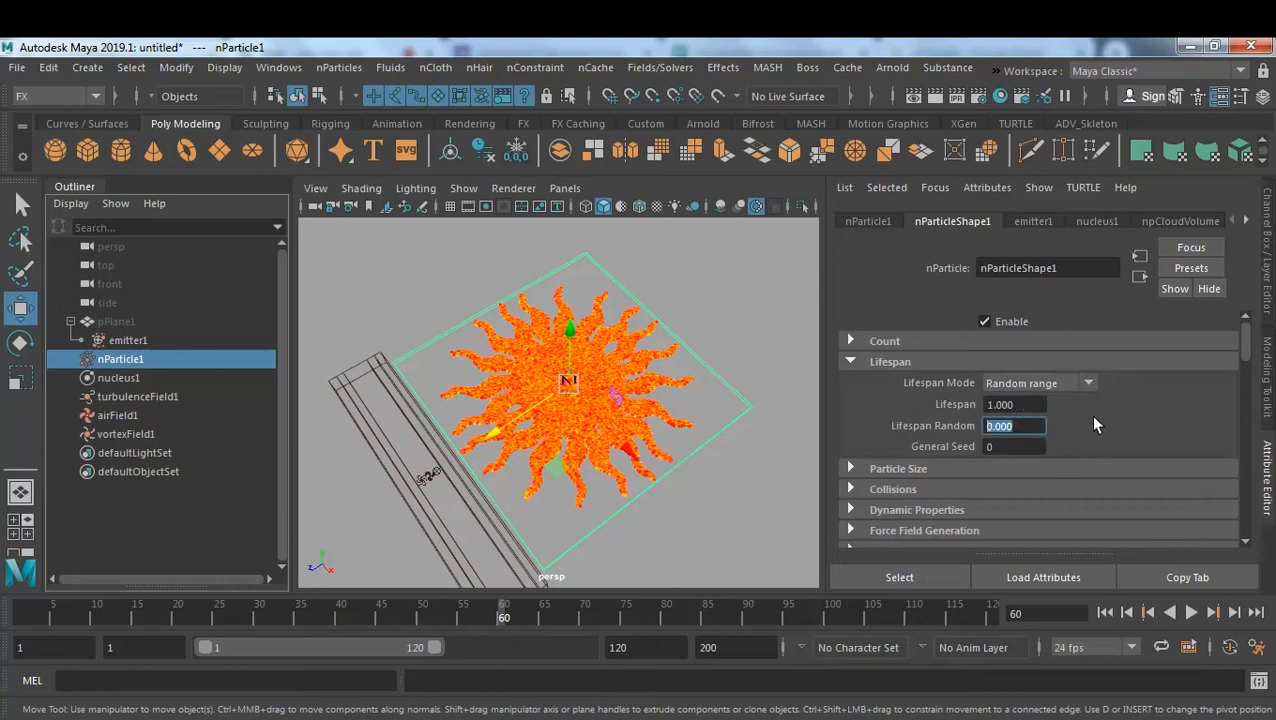
pyautogui.write('1.5')
pyautogui.press('Return')
pyautogui.click(1018, 406)
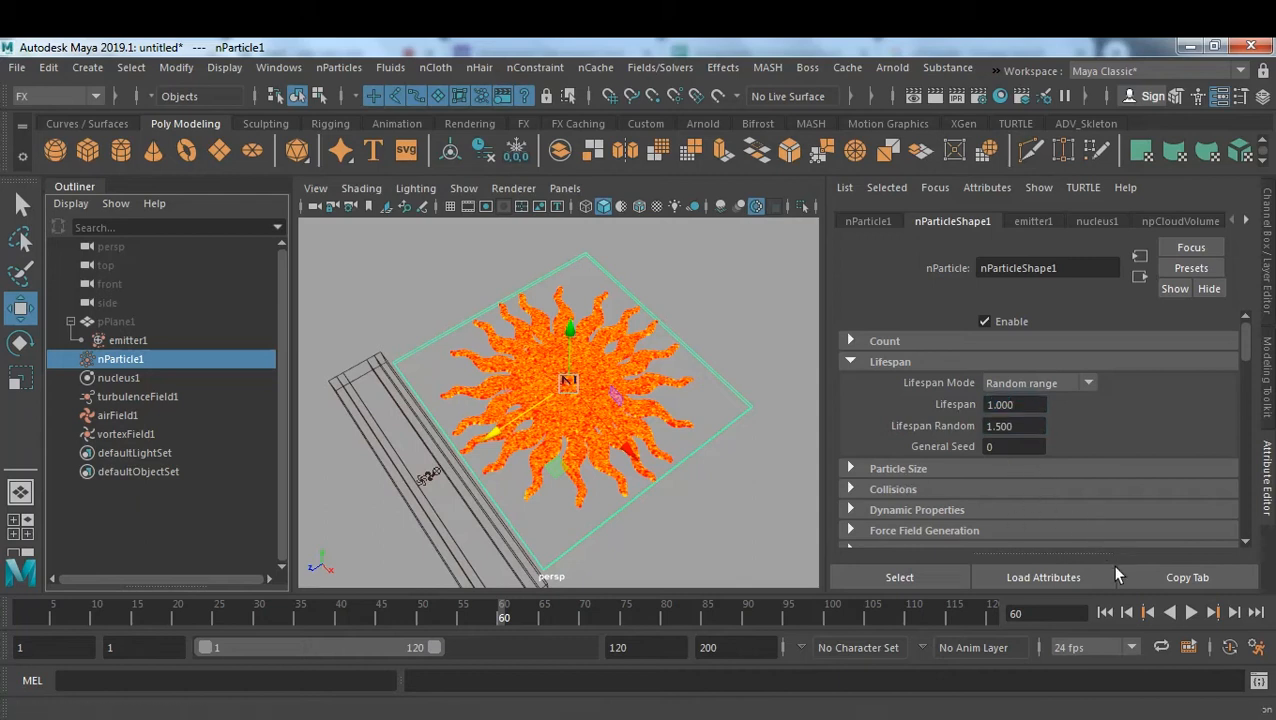
# Return to the first frame, clear the selection and play the particle simulation up to about frame 30.
pyautogui.click(1106, 613)
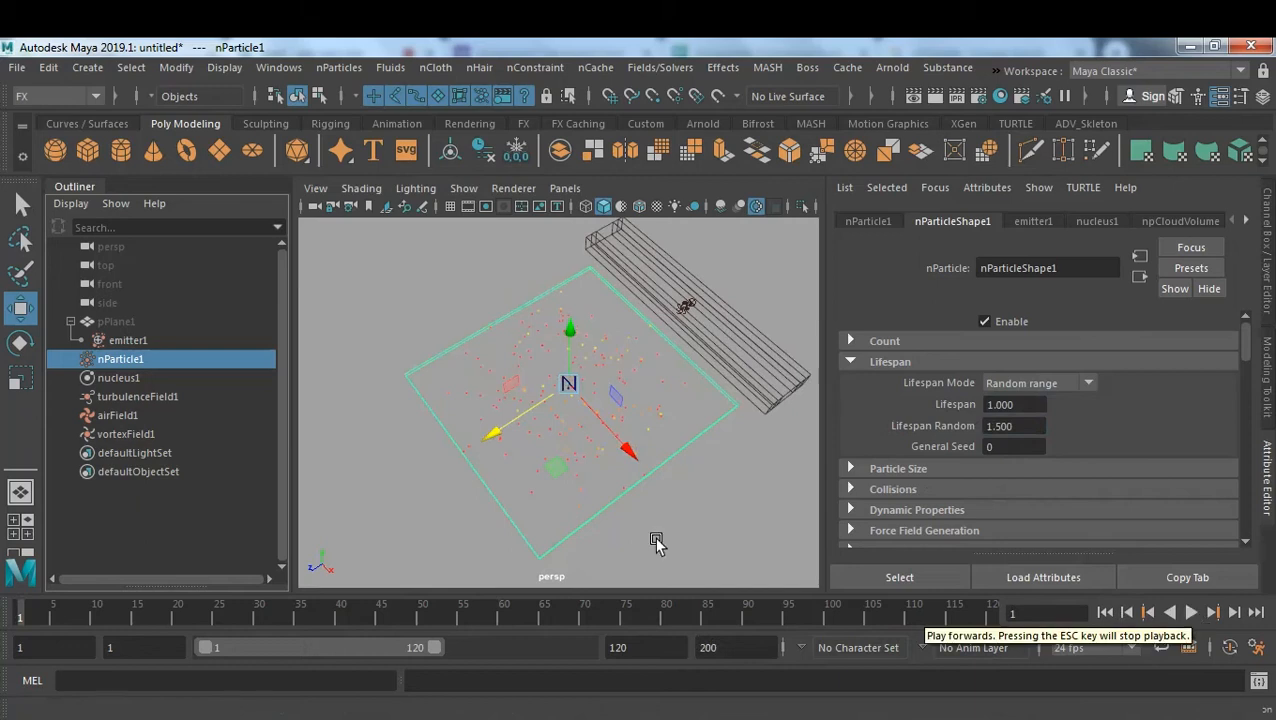
pyautogui.click(711, 528)
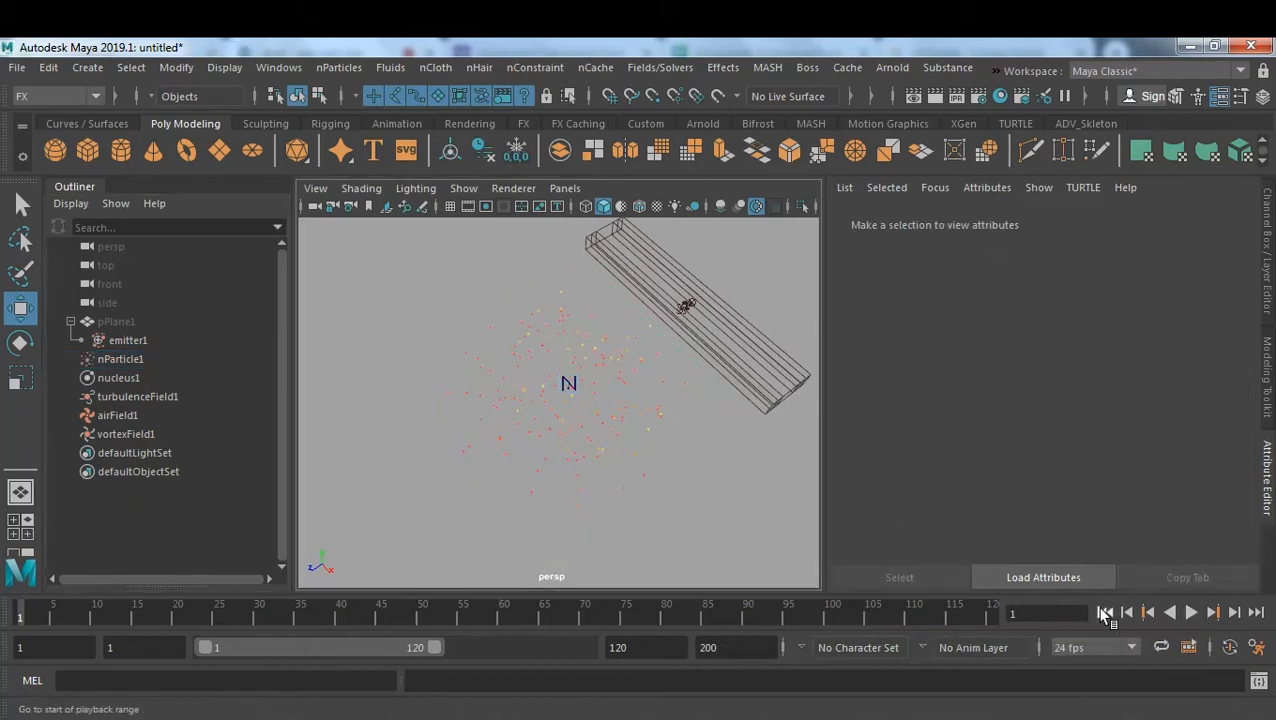
pyautogui.click(1191, 613)
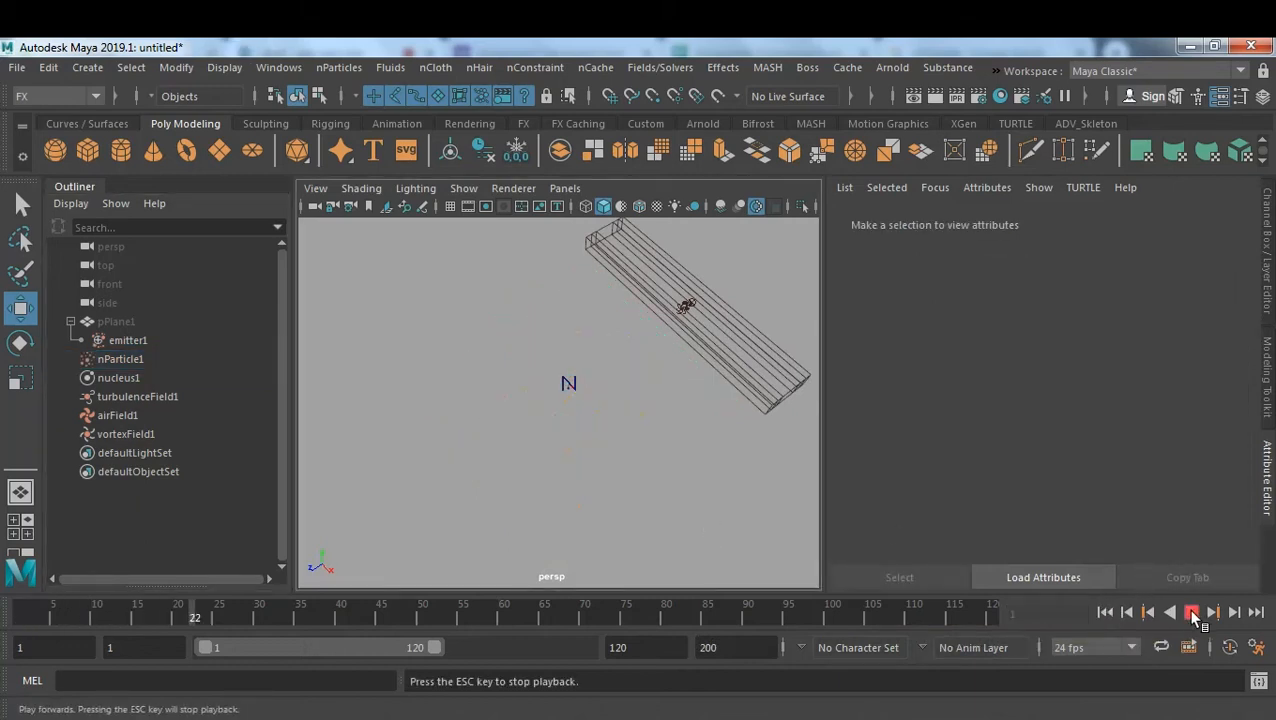
pyautogui.click(1192, 613)
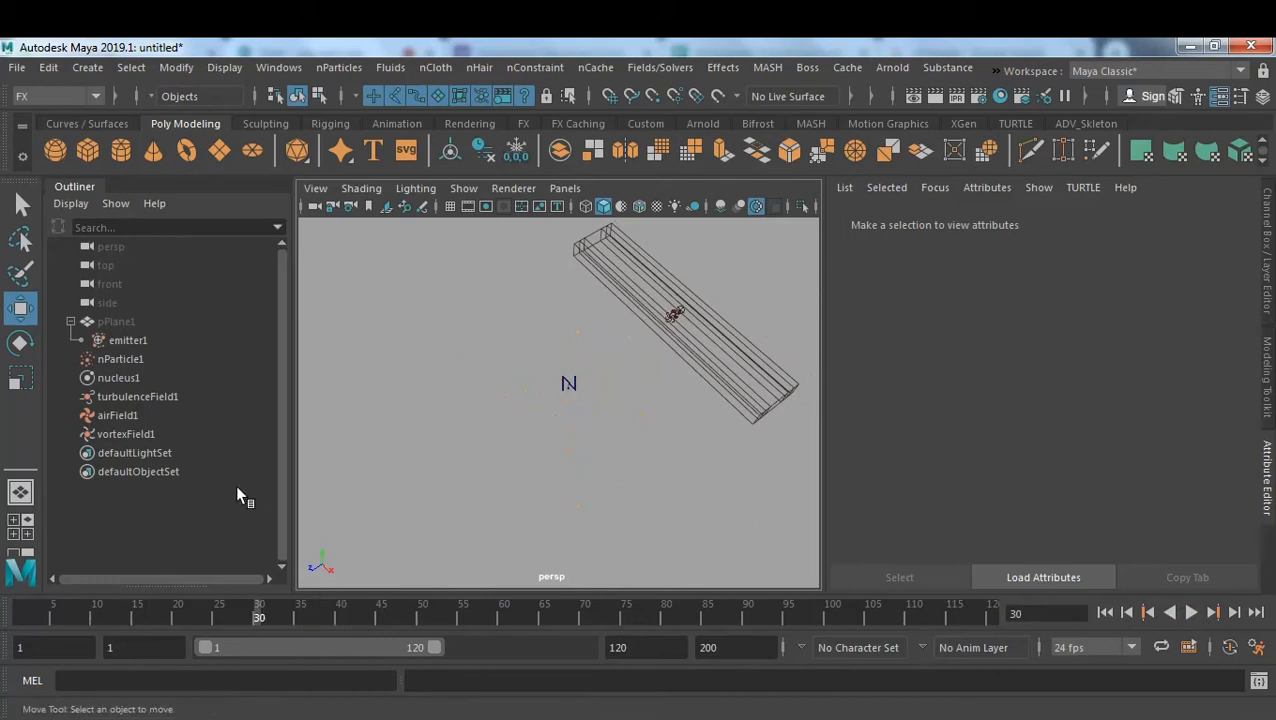
# Set the Lifespan of nParticle1 to 50 and its Lifespan Random to 45.
pyautogui.click(131, 359)
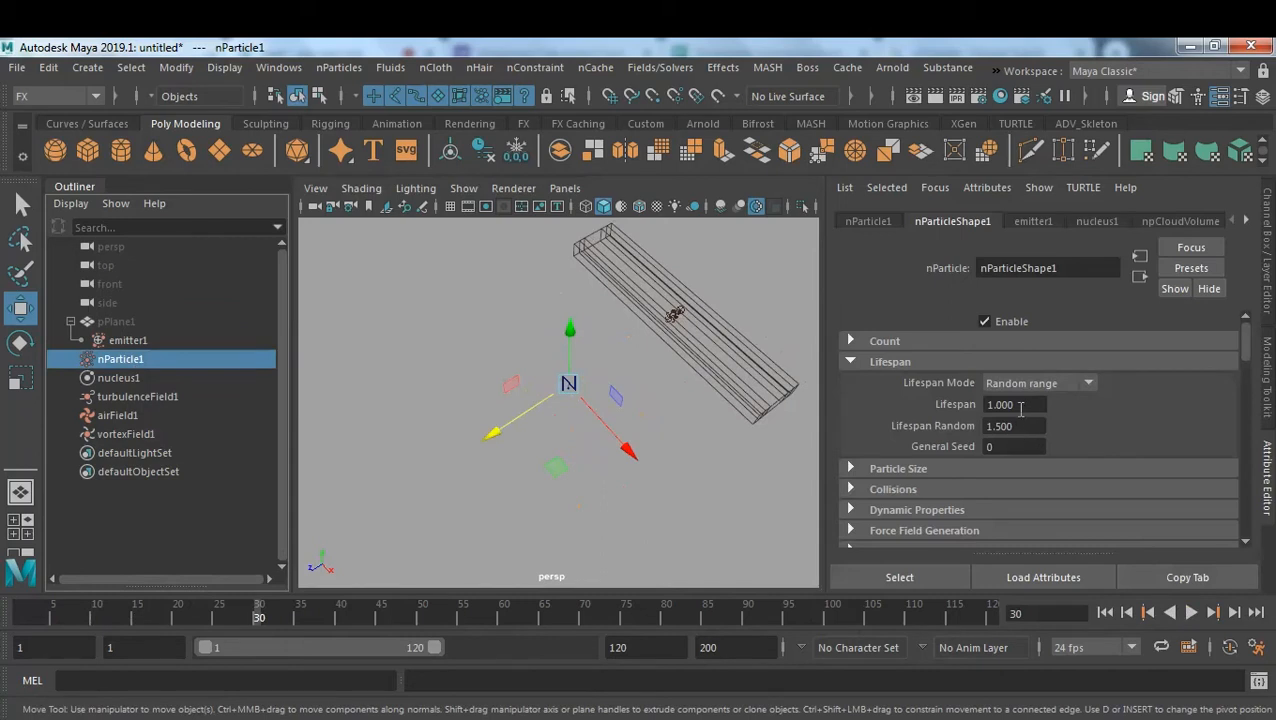
pyautogui.moveTo(1031, 406); pyautogui.dragTo(945, 407)
pyautogui.write('50')
pyautogui.press('Return')
pyautogui.click(1024, 432)
pyautogui.moveTo(1024, 432); pyautogui.dragTo(948, 440)
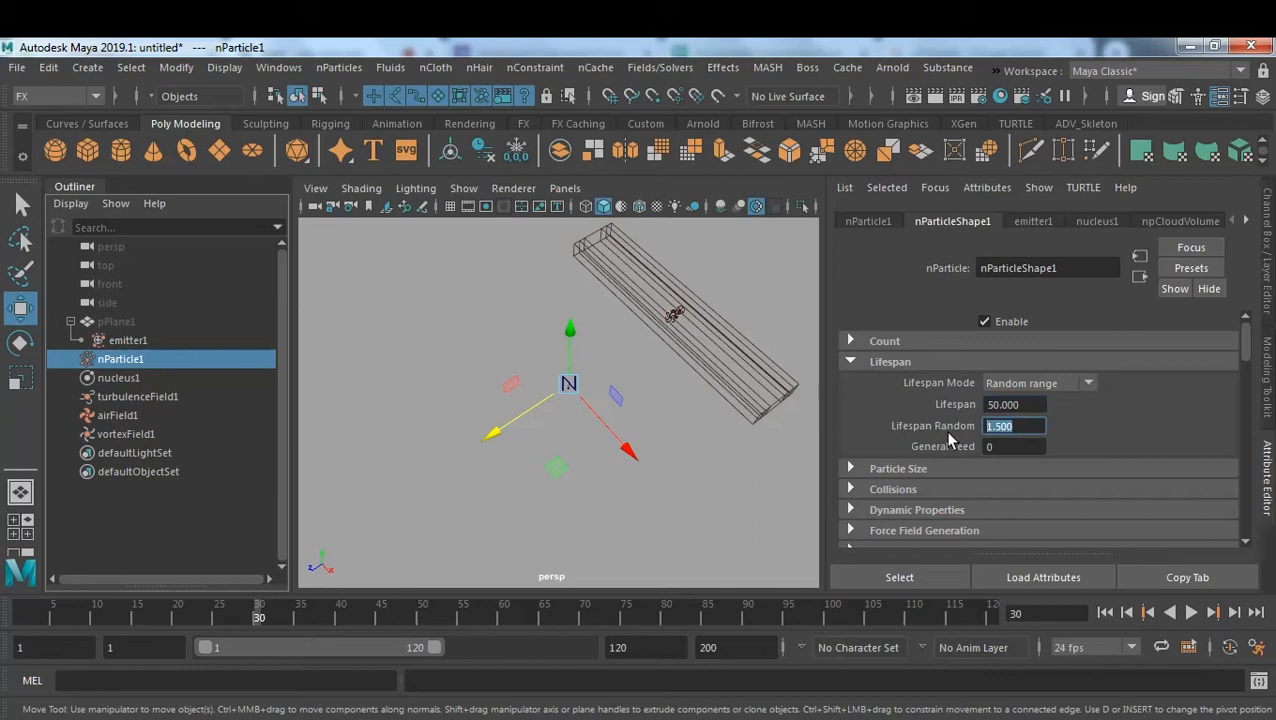
pyautogui.write('45')
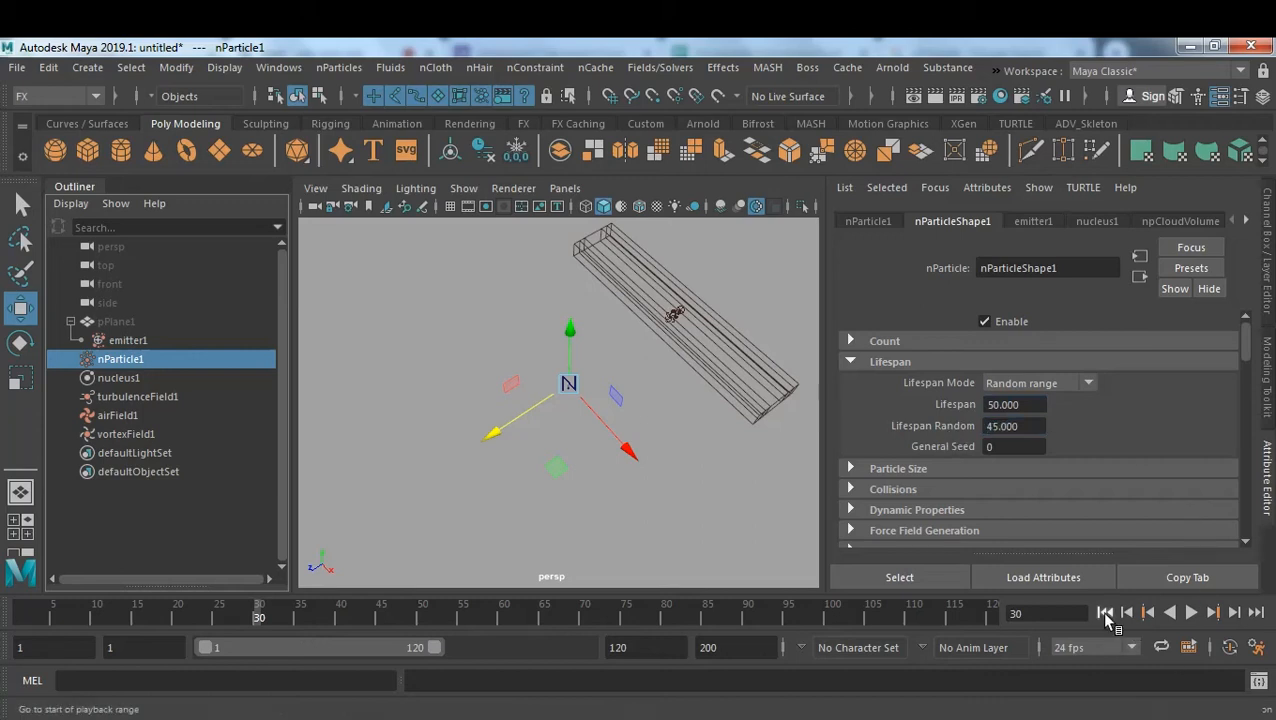
# Play the particle simulation from the first frame and stop it around frame 98.
pyautogui.click(1105, 612)
pyautogui.click(1190, 612)
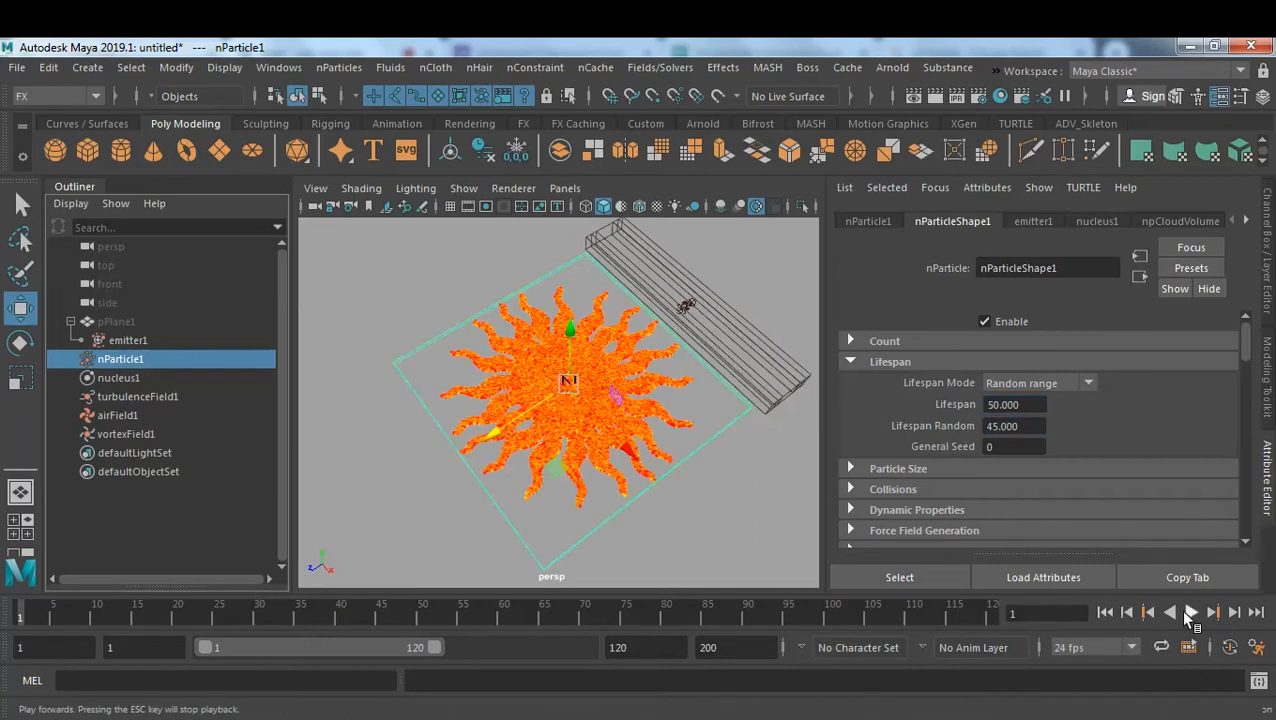
pyautogui.click(1190, 612)
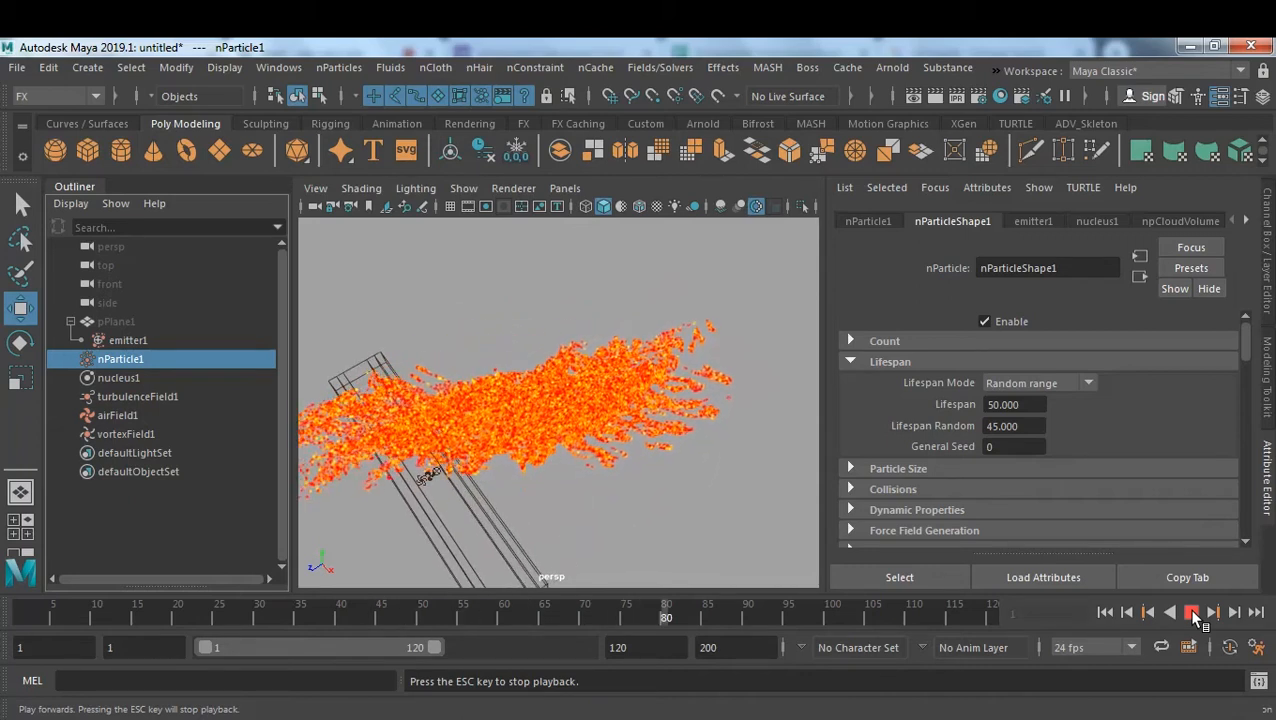
pyautogui.click(1193, 613)
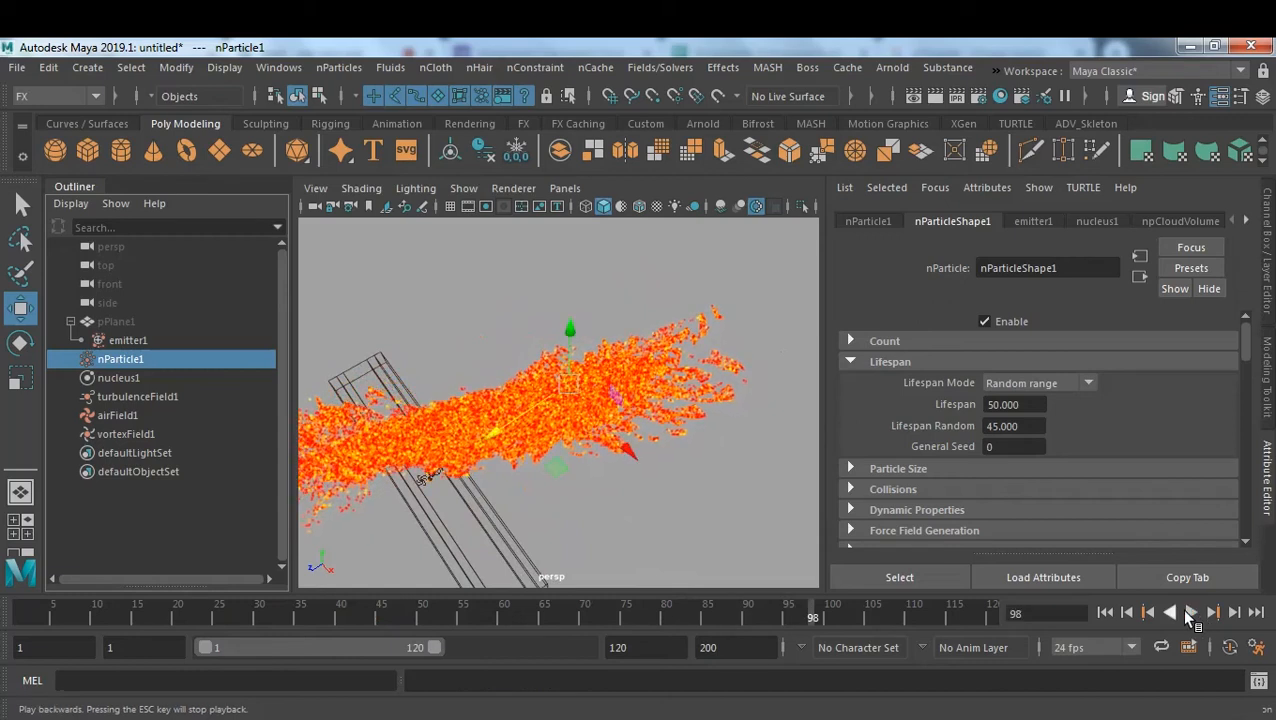
# Set the Lifespan of nParticle1 to 10 and its Lifespan Random to 8.
pyautogui.click(1032, 405)
pyautogui.write('10')
pyautogui.click(1036, 432)
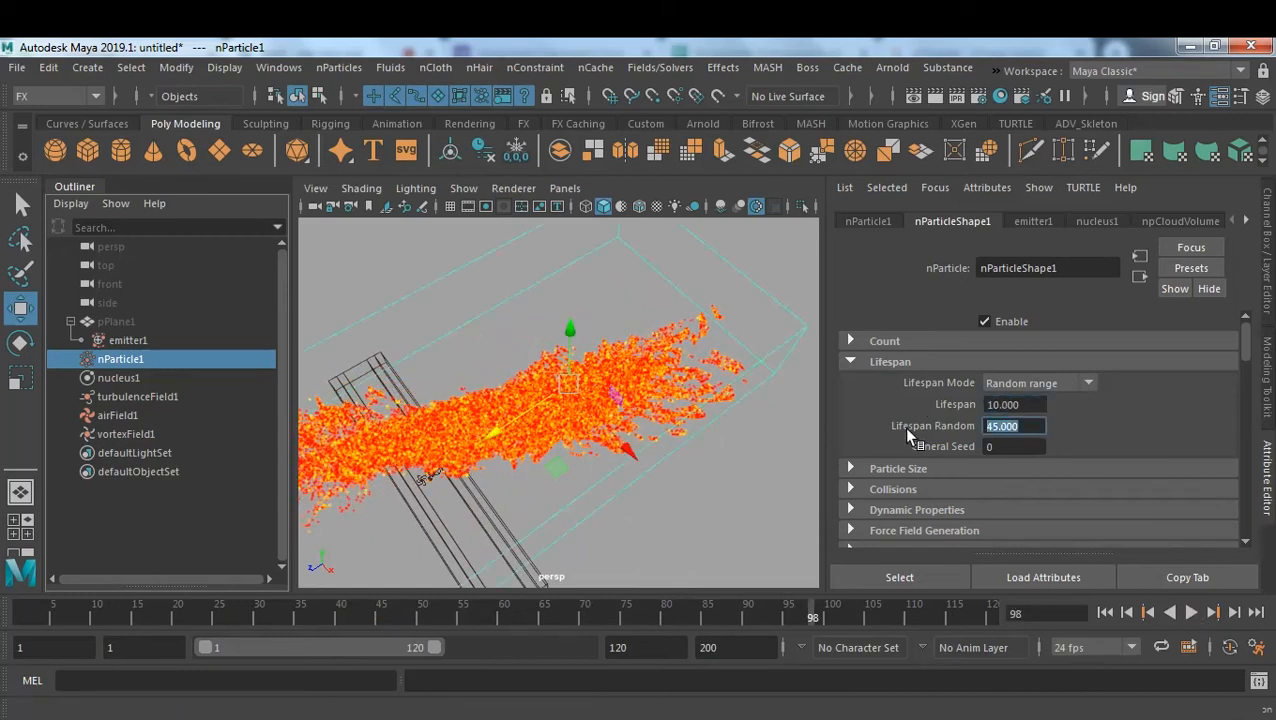
# Preview the changed particle lifespan by playing the simulation from the first frame, then stop playback.
pyautogui.click(1105, 612)
pyautogui.click(1193, 613)
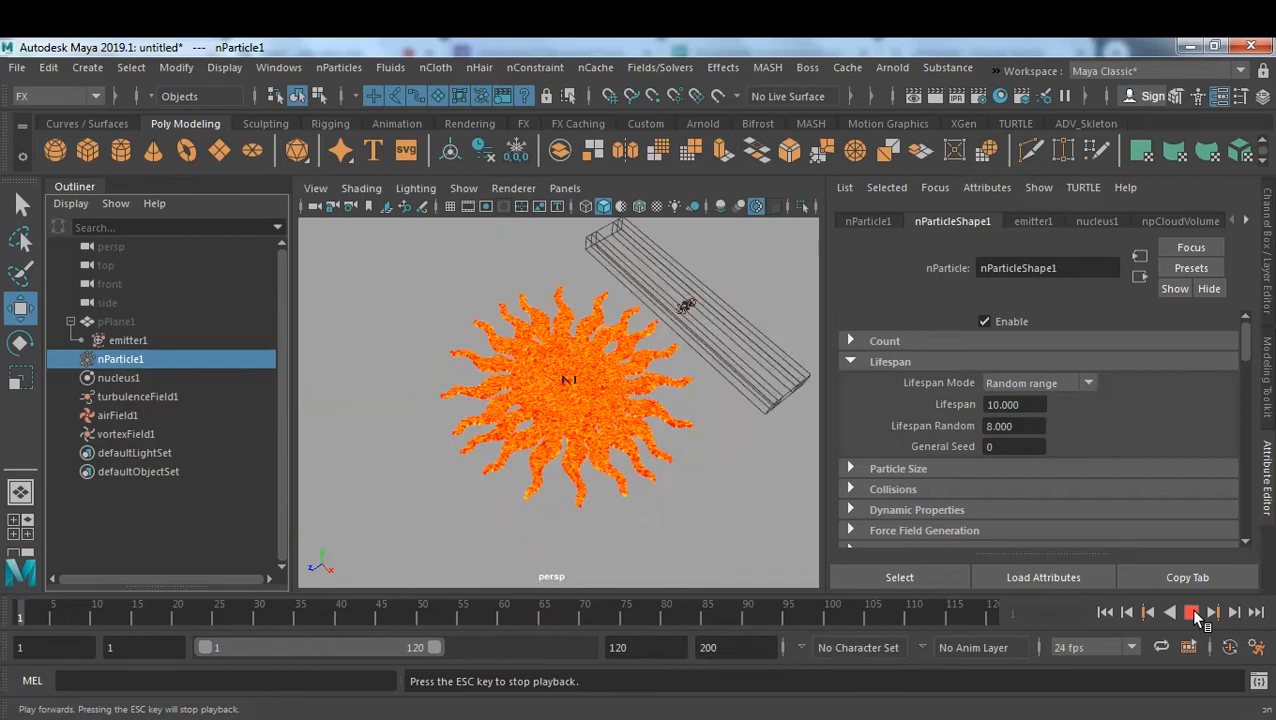
pyautogui.click(1192, 612)
# Set the Lifespan of nParticle1 to 5 and its Lifespan Random to 3.
pyautogui.click(1022, 406)
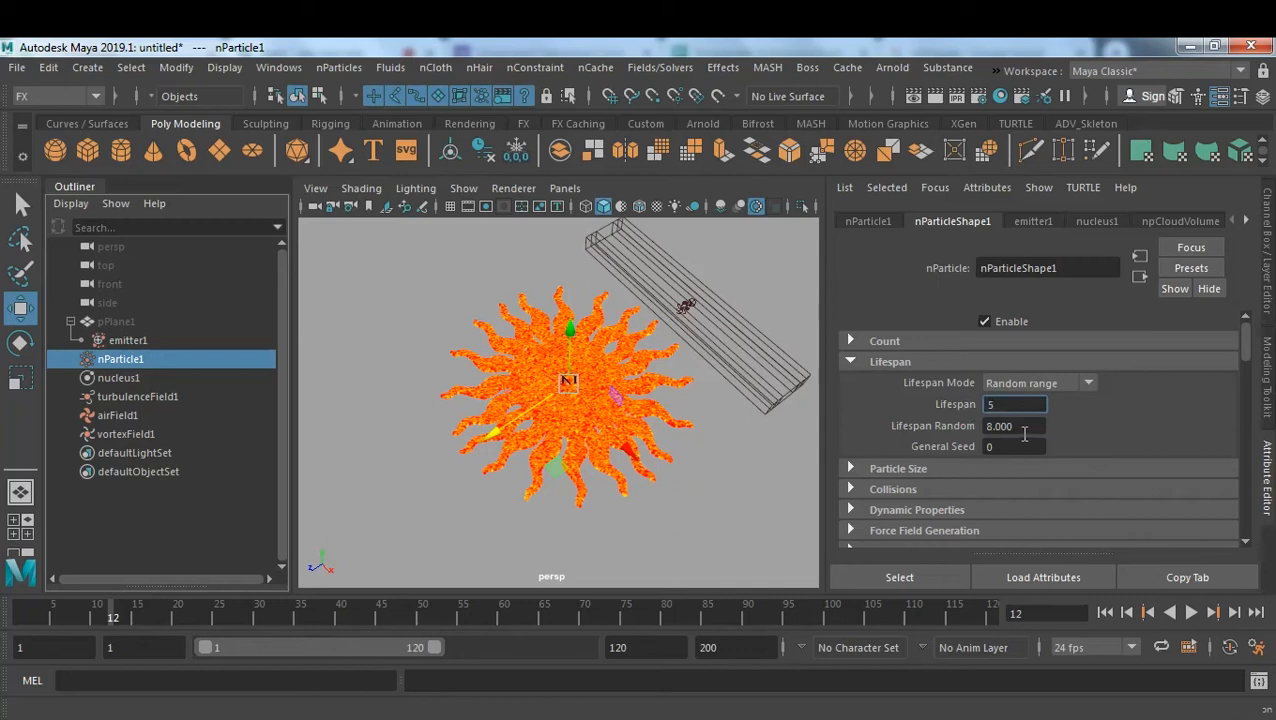
pyautogui.moveTo(1024, 430); pyautogui.dragTo(890, 422)
pyautogui.write('3')
pyautogui.press('Return')
# Play the simulation from the first frame, extend the playback range to frame 150, and stop playback.
pyautogui.click(1105, 612)
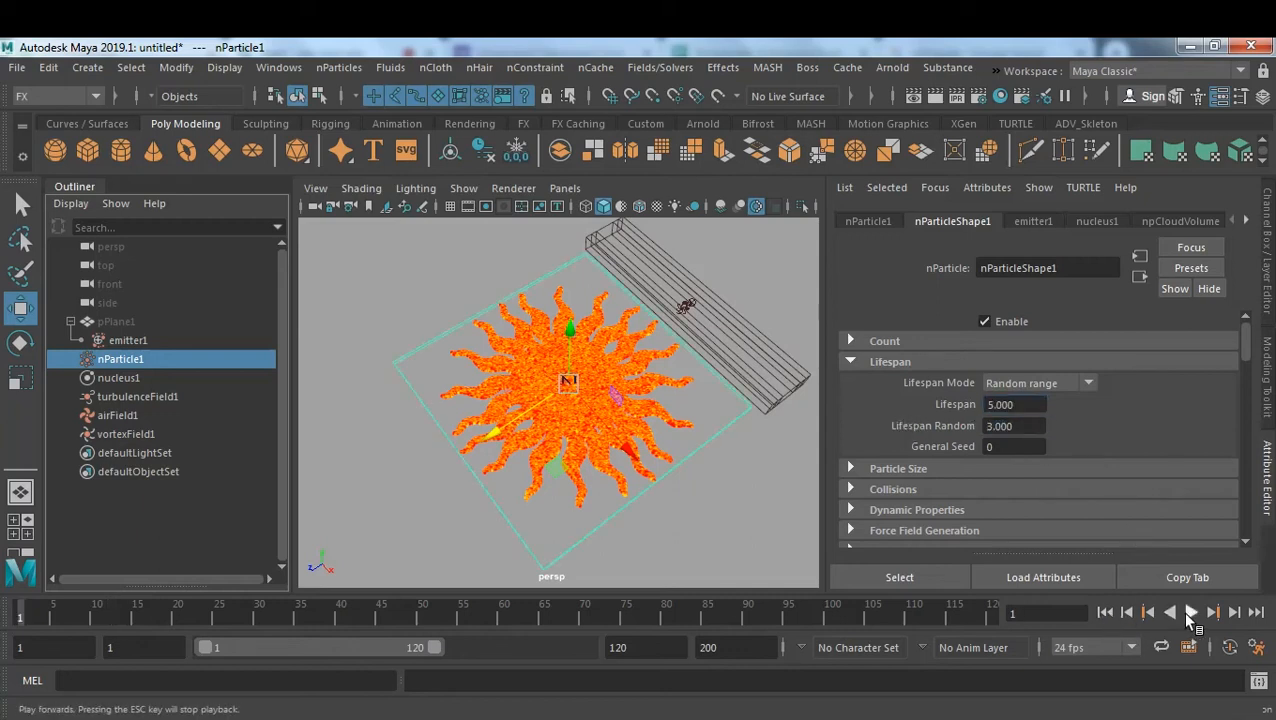
pyautogui.click(1190, 613)
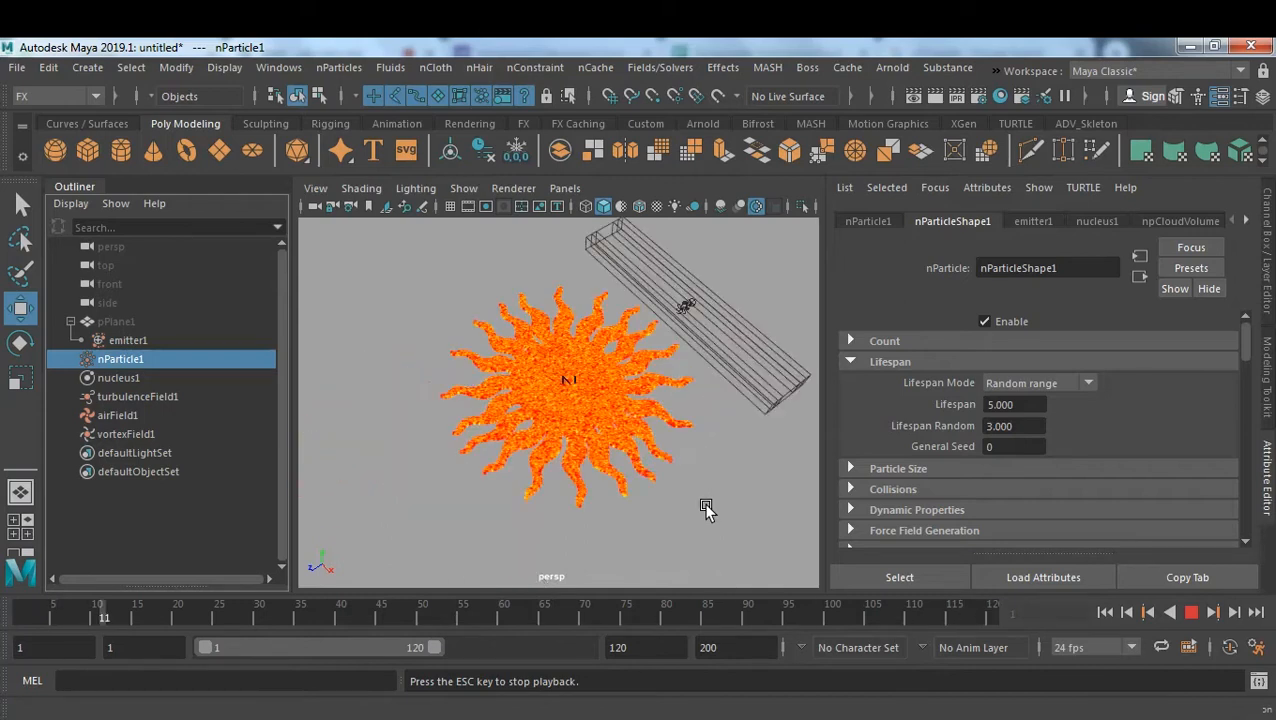
pyautogui.moveTo(441, 647); pyautogui.dragTo(504, 643)
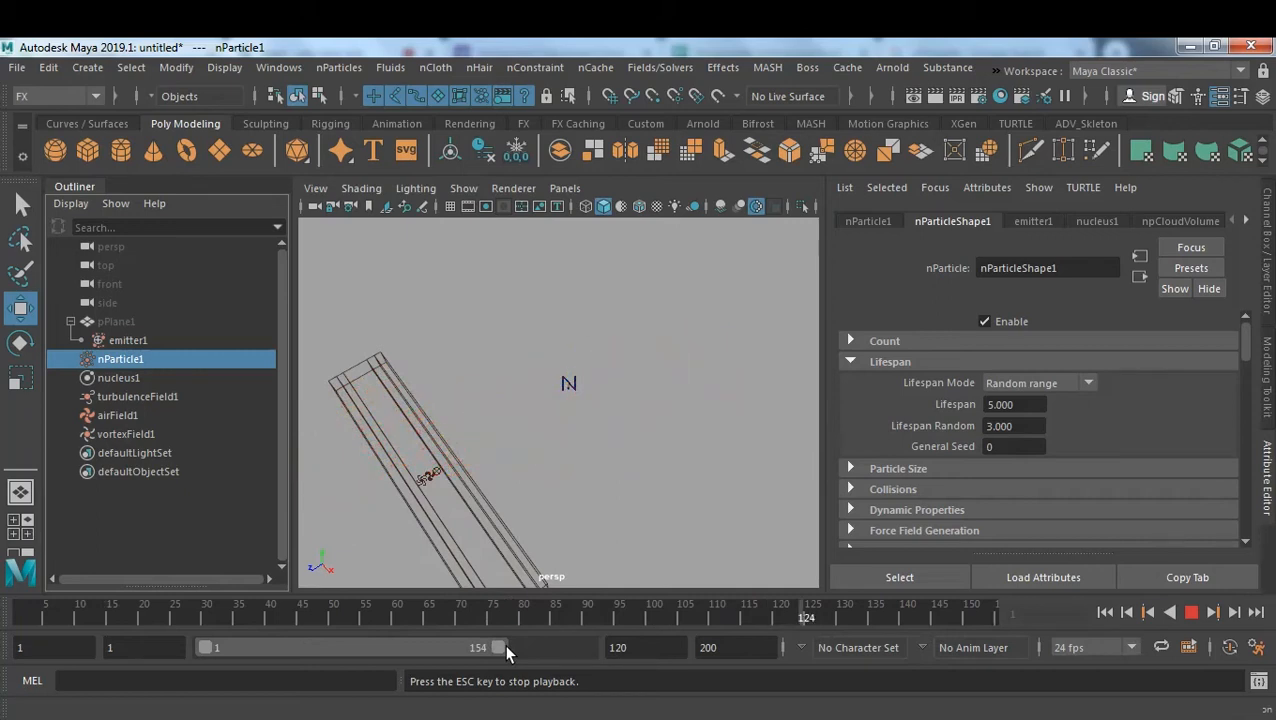
pyautogui.moveTo(506, 648); pyautogui.dragTo(496, 648)
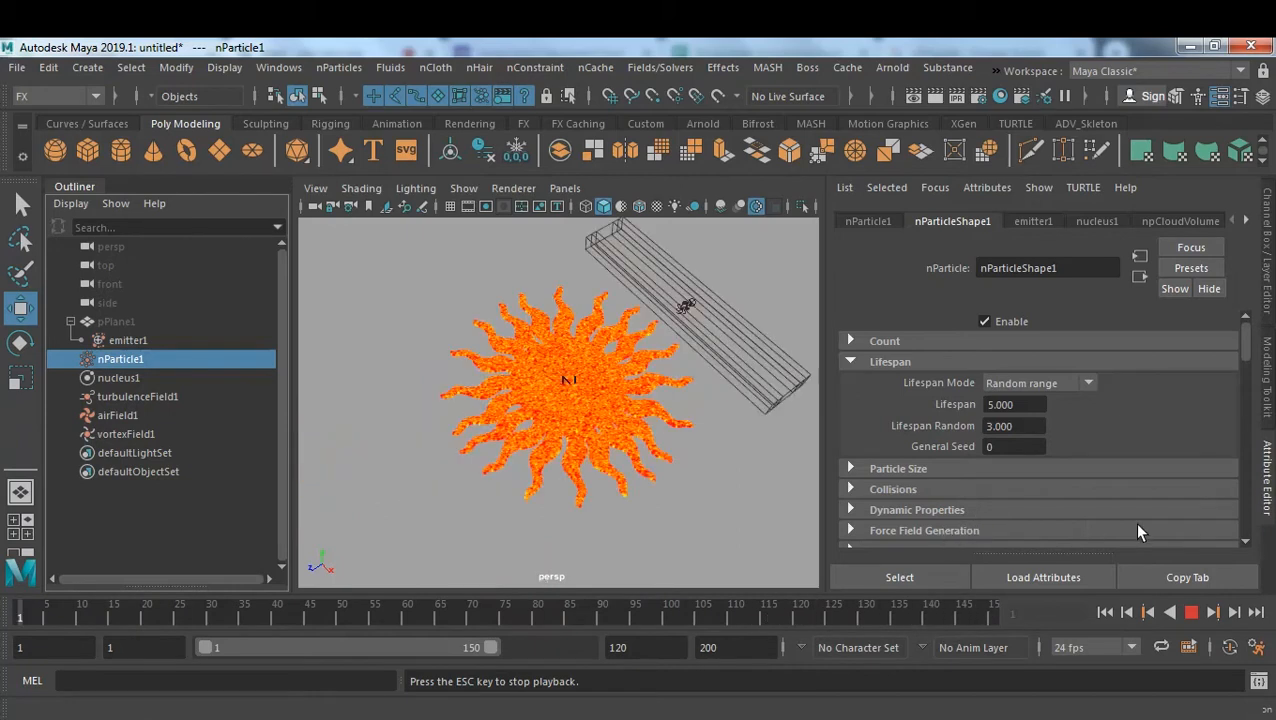
pyautogui.click(1191, 613)
# Set the magnitude of turbulenceField1 to 50.
pyautogui.keyDown('alt'); pyautogui.moveTo(684, 476); pyautogui.dragTo(730, 462); pyautogui.keyUp('alt')
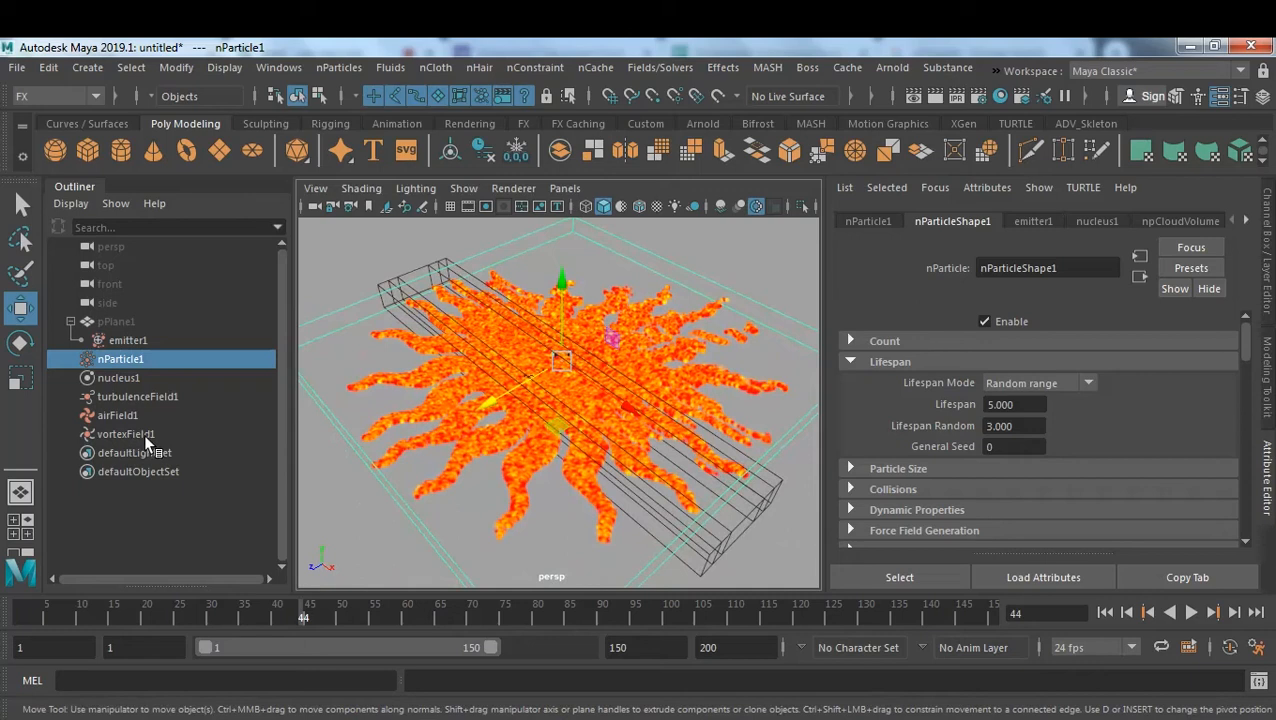
pyautogui.click(150, 400)
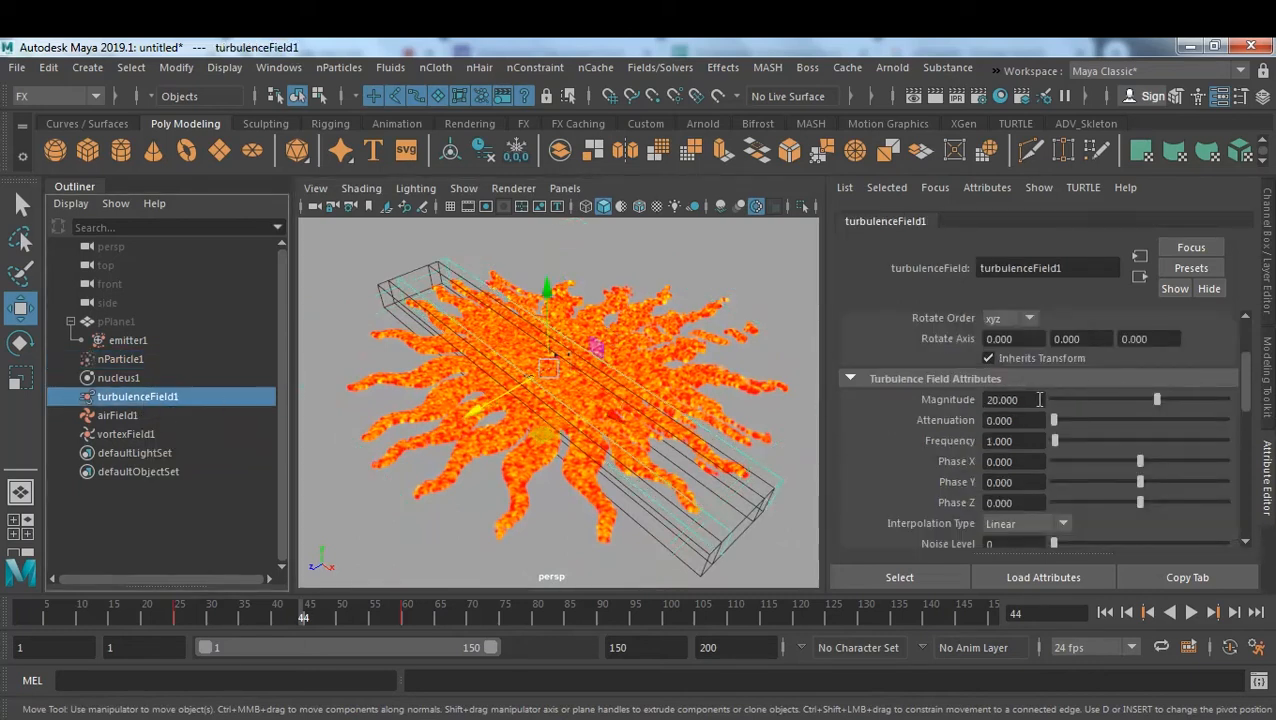
pyautogui.moveTo(1039, 399); pyautogui.dragTo(906, 401)
pyautogui.write('50')
pyautogui.press('Return')
# Set the magnitude of airField1 to 50 and return the timeline to the first frame.
pyautogui.click(130, 419)
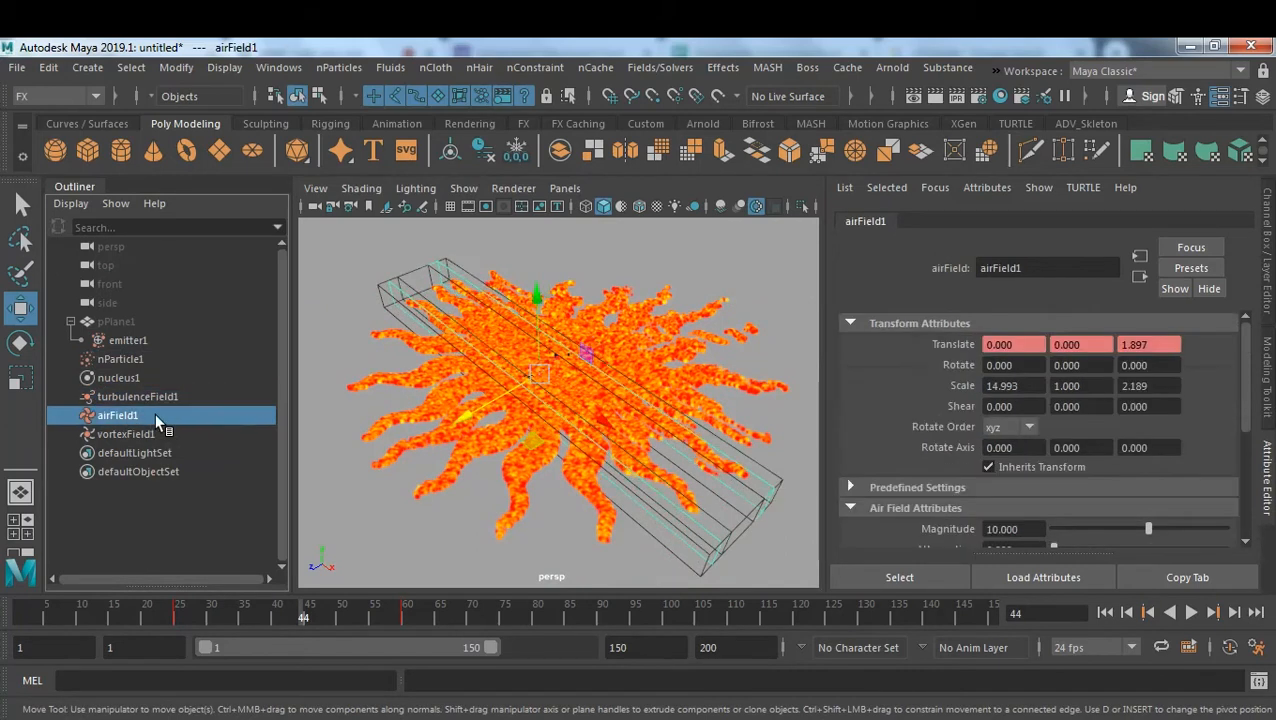
pyautogui.scroll(-2, 1048, 480)
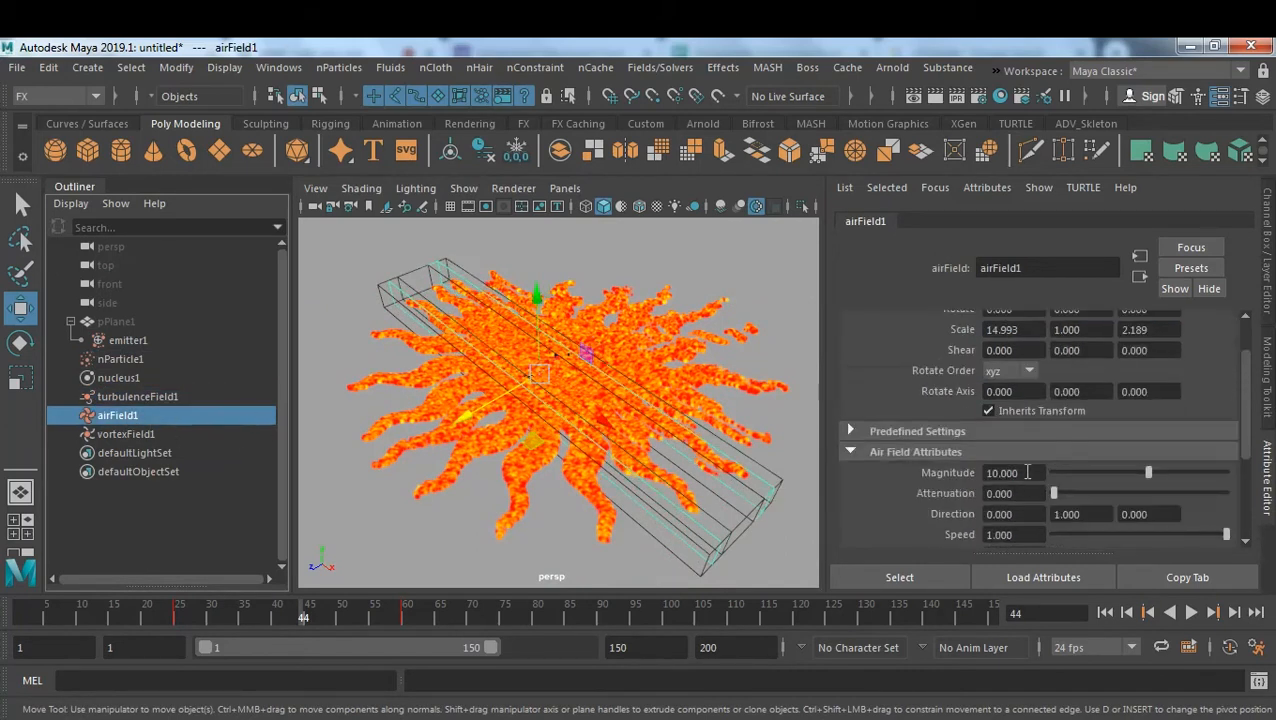
pyautogui.moveTo(1025, 473); pyautogui.dragTo(922, 474)
pyautogui.write('50')
pyautogui.press('Return')
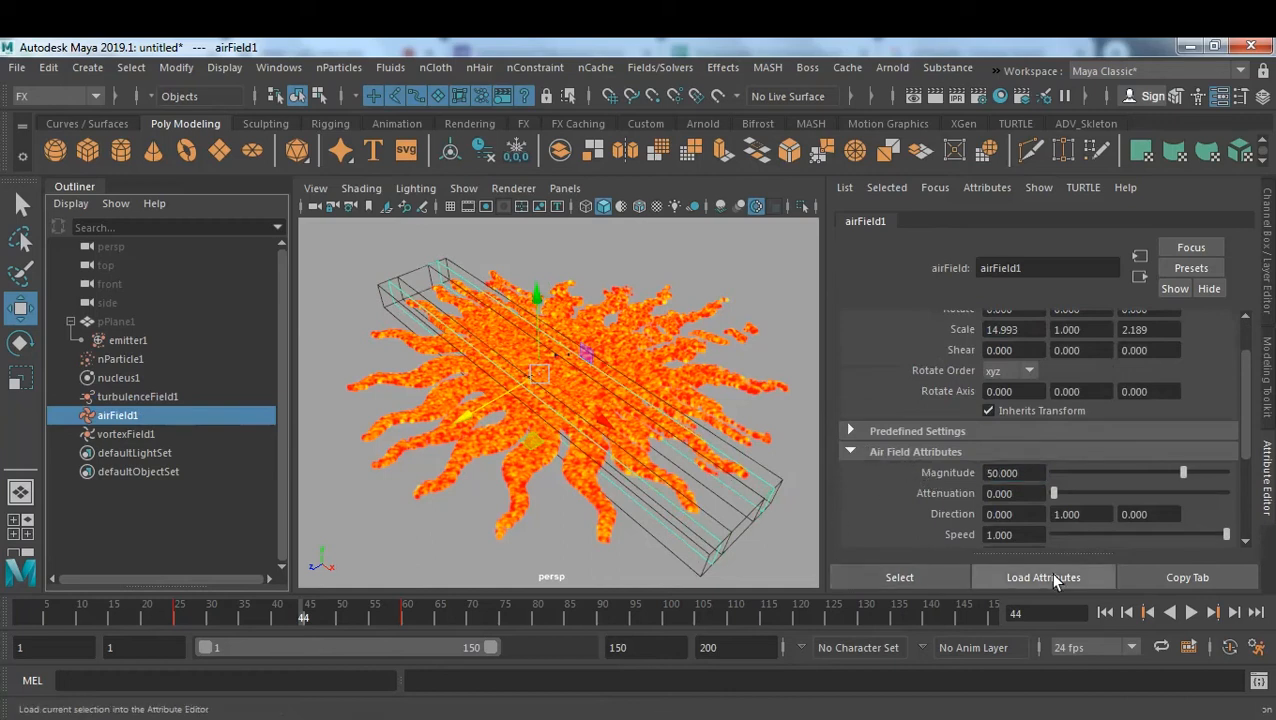
pyautogui.click(1105, 613)
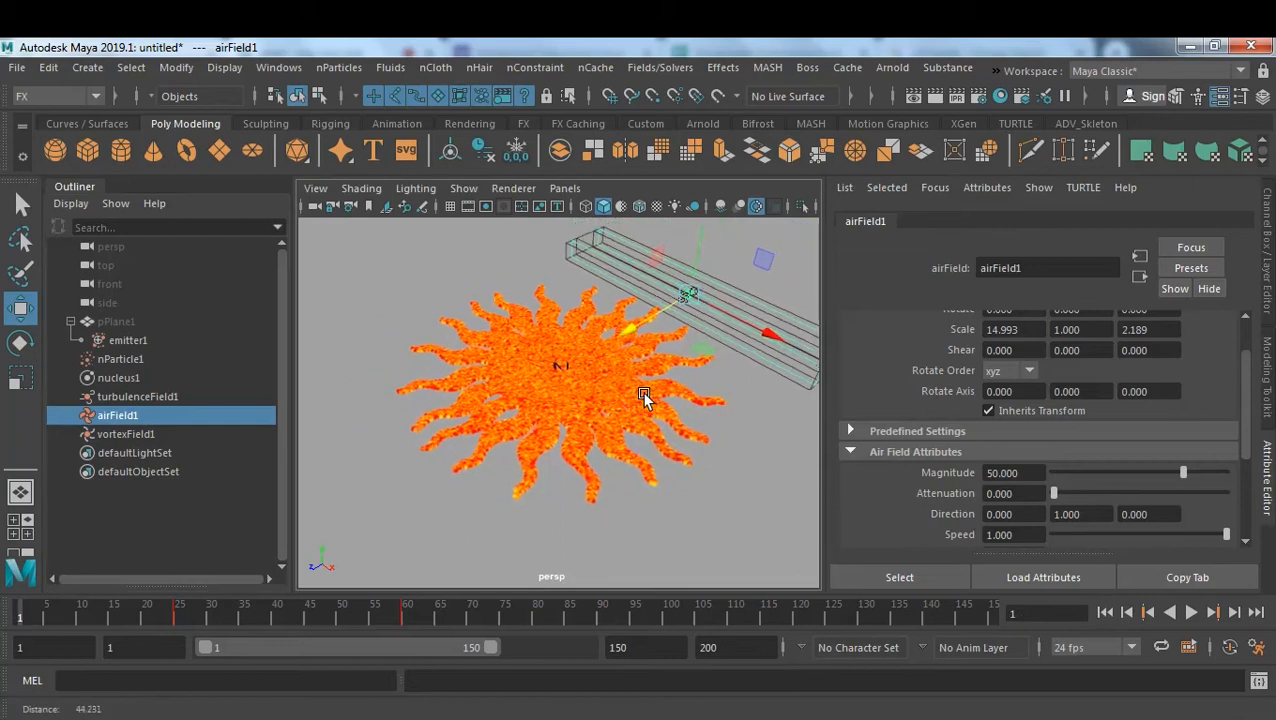
# Set the render image size to the HD_1080 preset with a resolution of 300 pixels/inch.
pyautogui.click(981, 100)
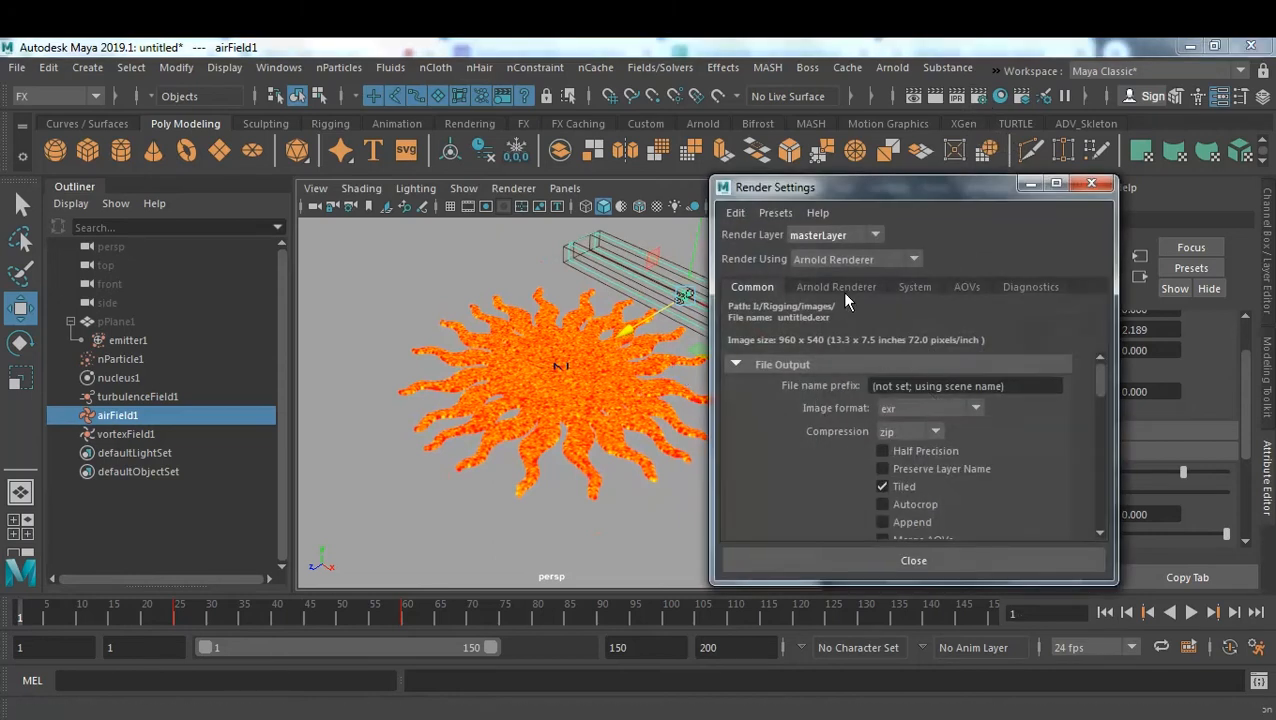
pyautogui.scroll(-10, 976, 447)
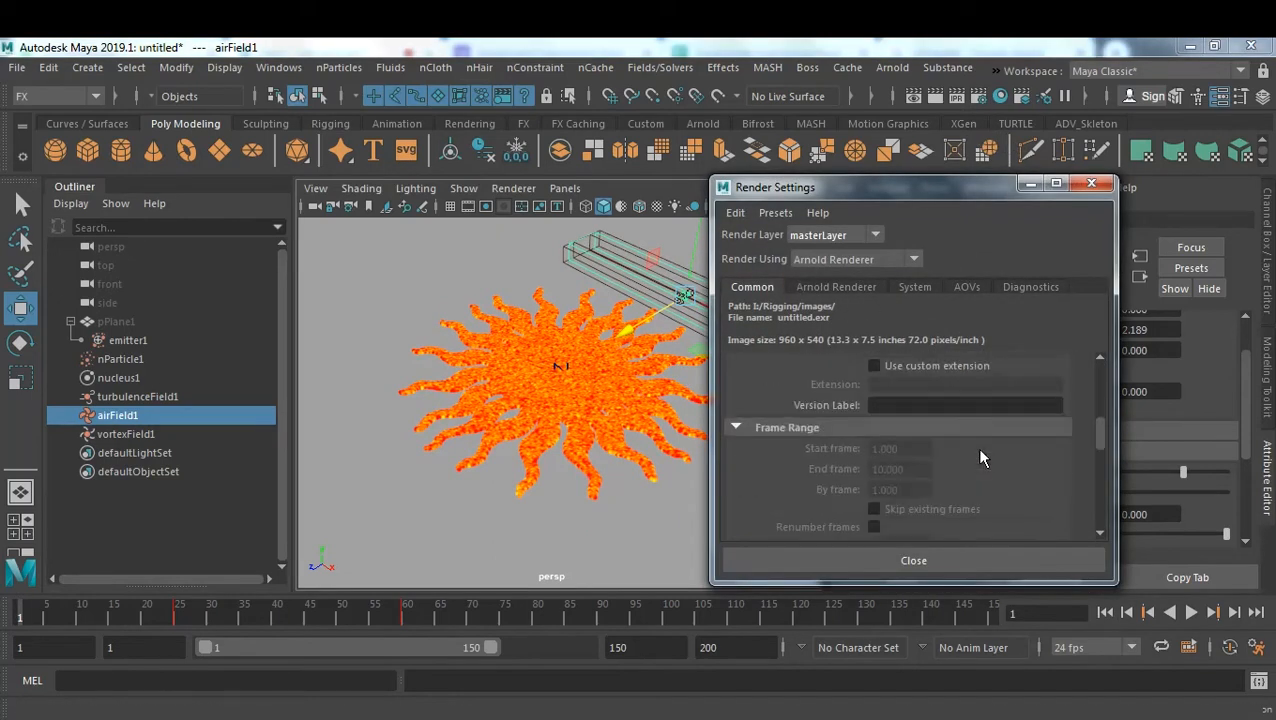
pyautogui.click(951, 408)
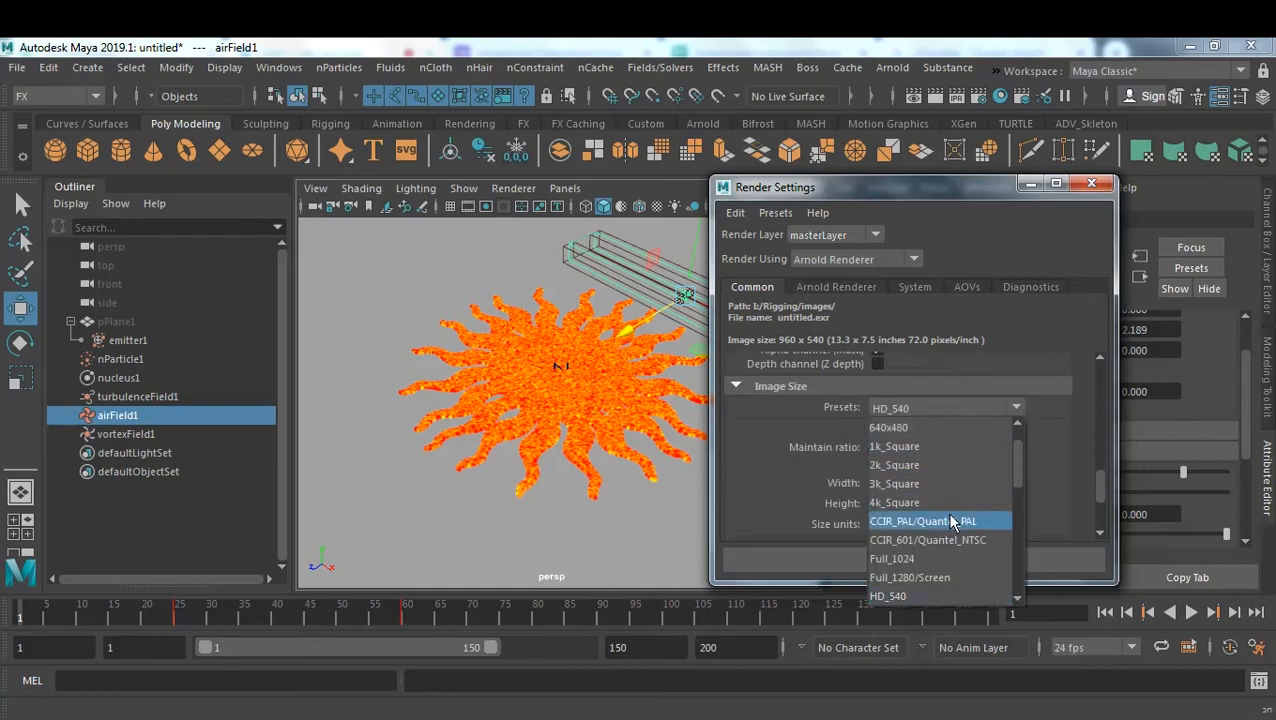
pyautogui.click(938, 522)
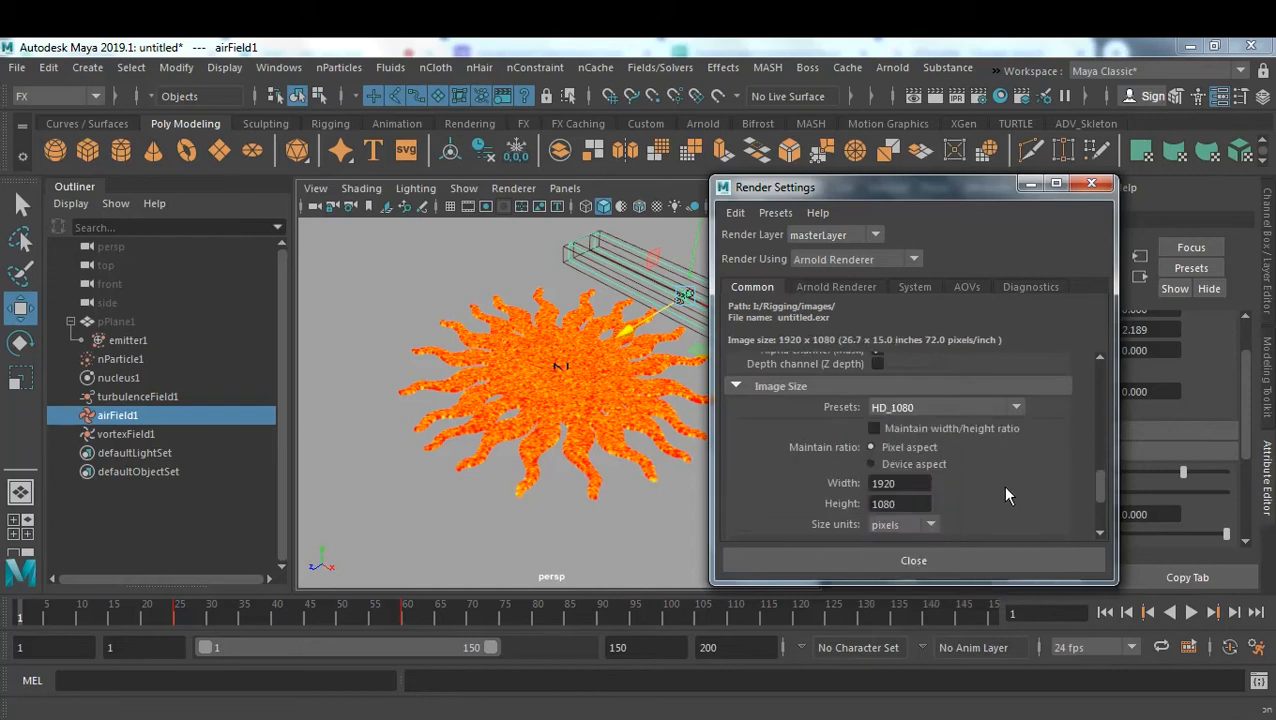
pyautogui.scroll(-5, 1002, 484)
pyautogui.moveTo(918, 437); pyautogui.dragTo(808, 450)
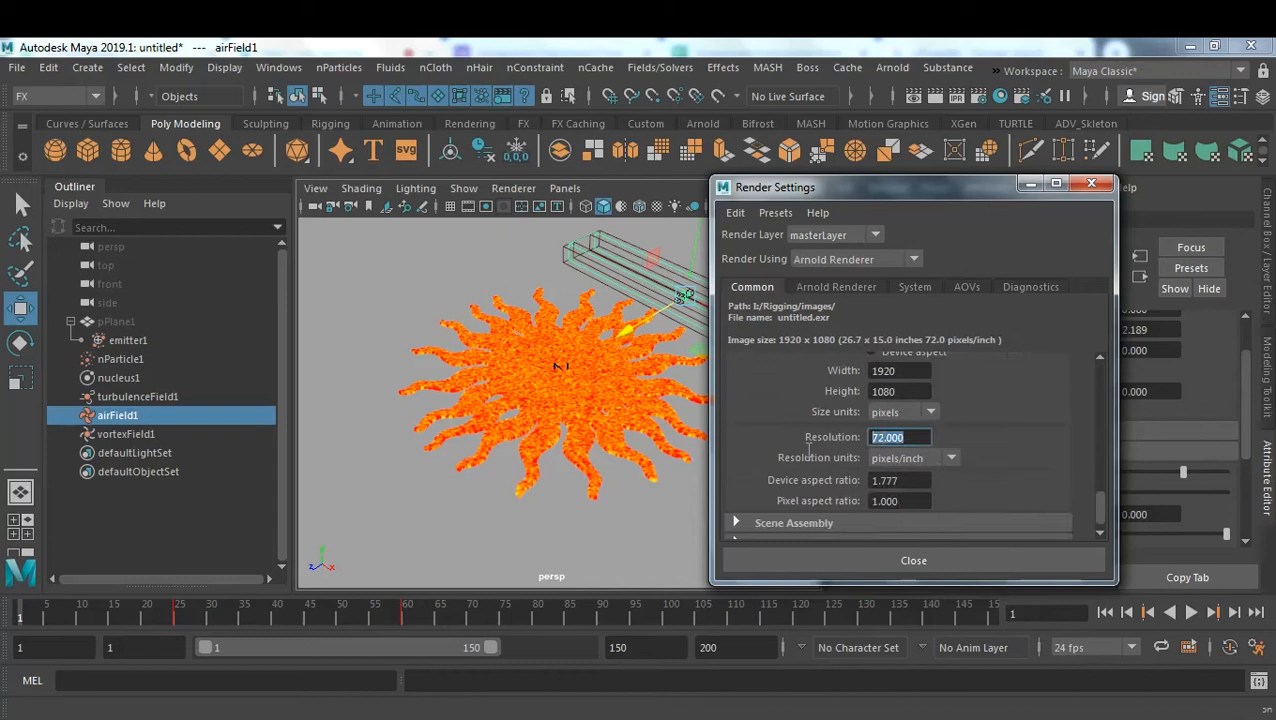
pyautogui.write('300')
pyautogui.press('Return')
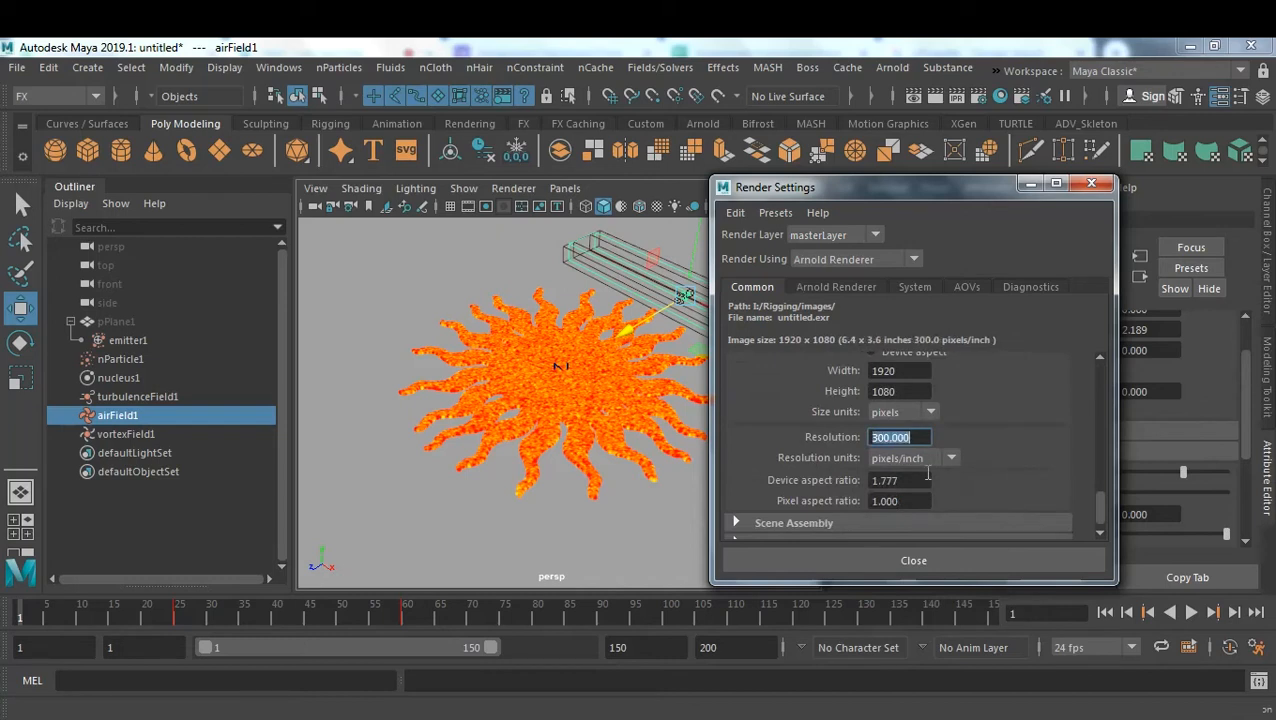
pyautogui.click(955, 561)
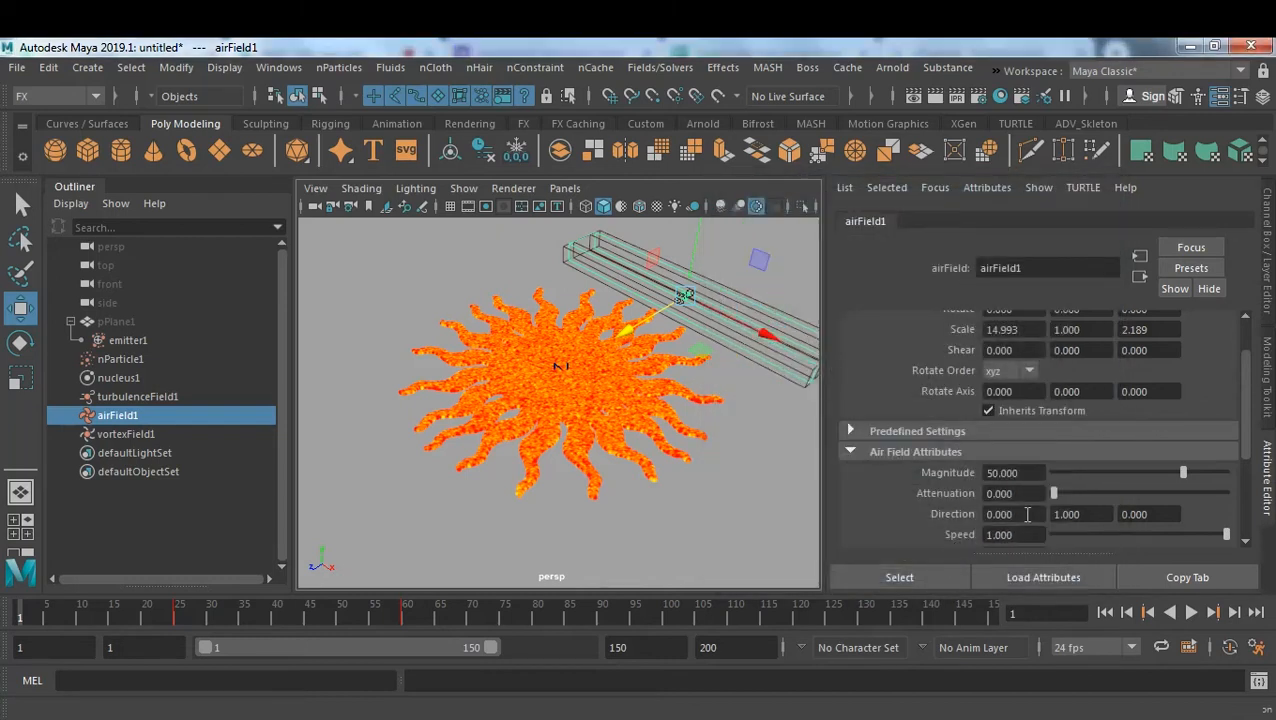
# Deselect the air field, open the playblast options and start browsing for the movie file's location.
pyautogui.click(775, 504)
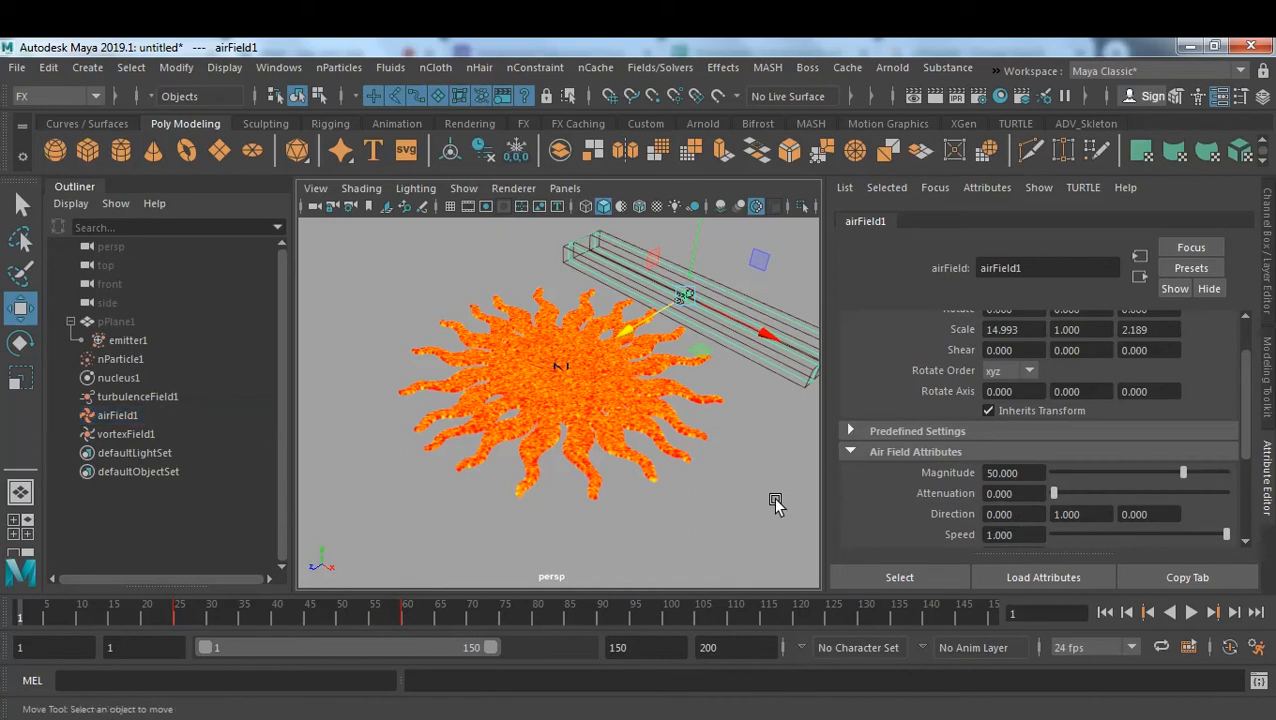
pyautogui.rightClick(803, 606)
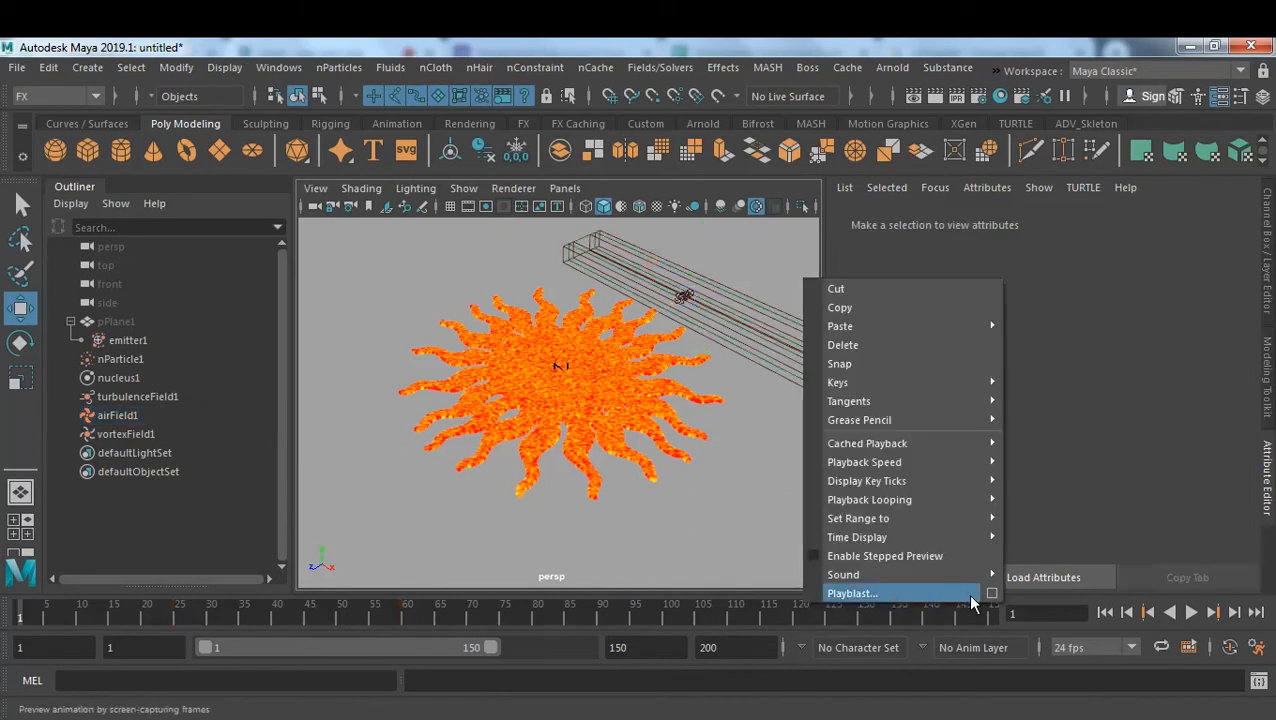
pyautogui.click(991, 593)
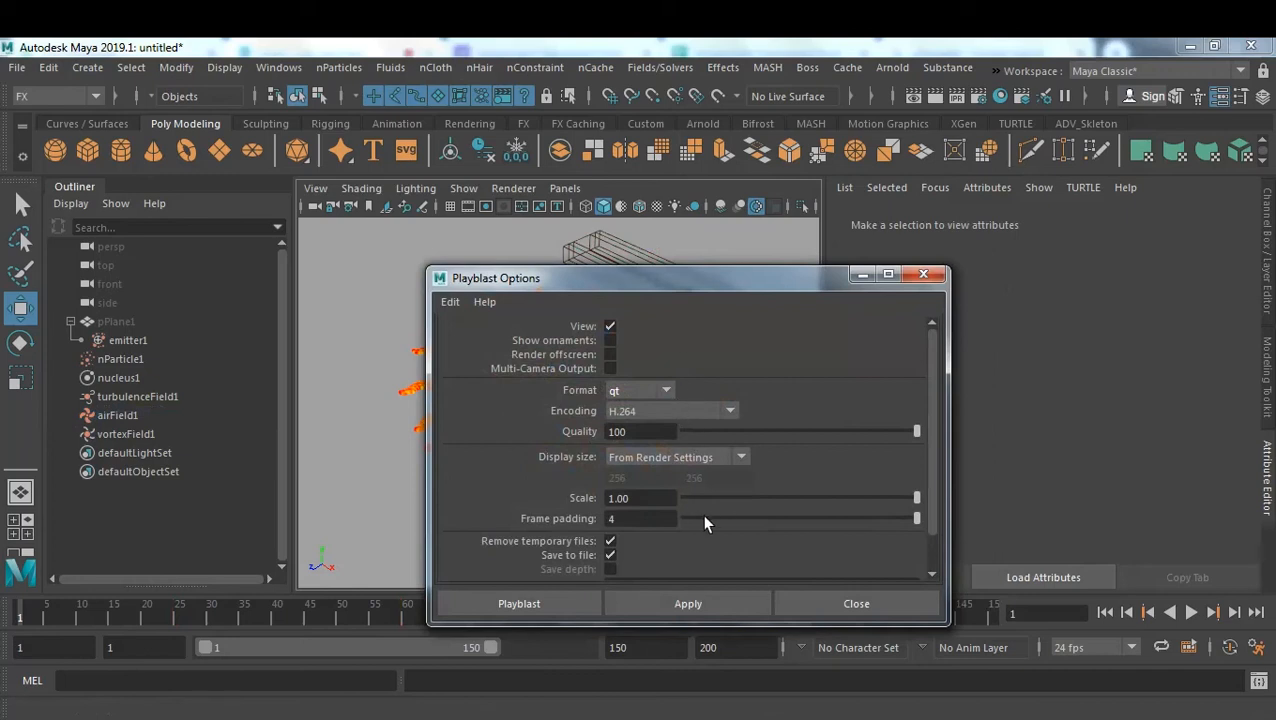
pyautogui.scroll(-2, 719, 542)
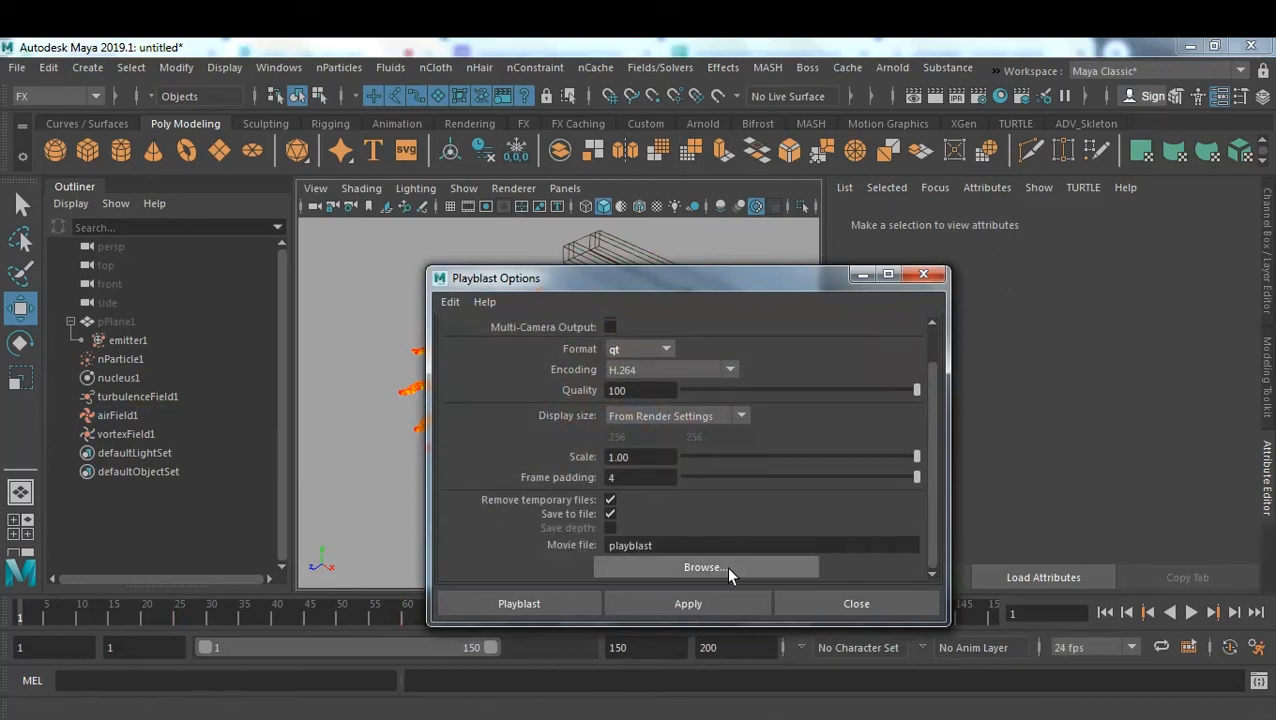
pyautogui.click(724, 567)
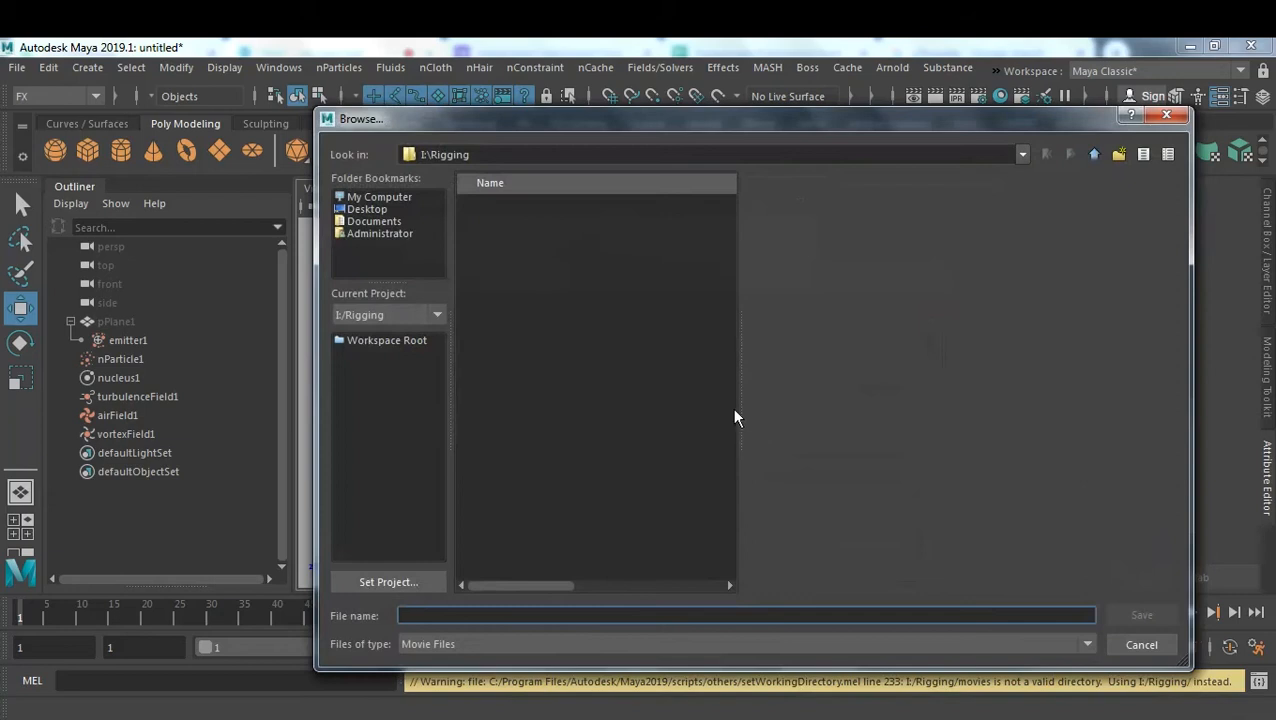
pyautogui.click(438, 315)
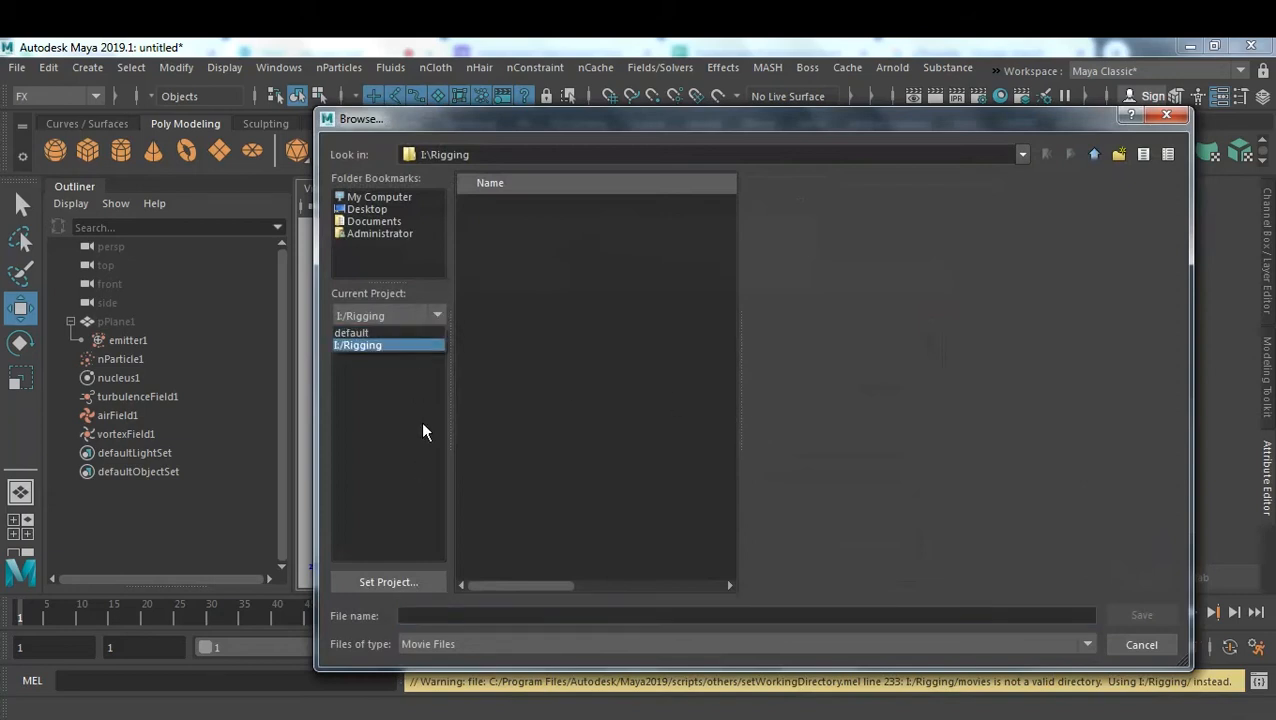
pyautogui.click(362, 333)
pyautogui.click(400, 315)
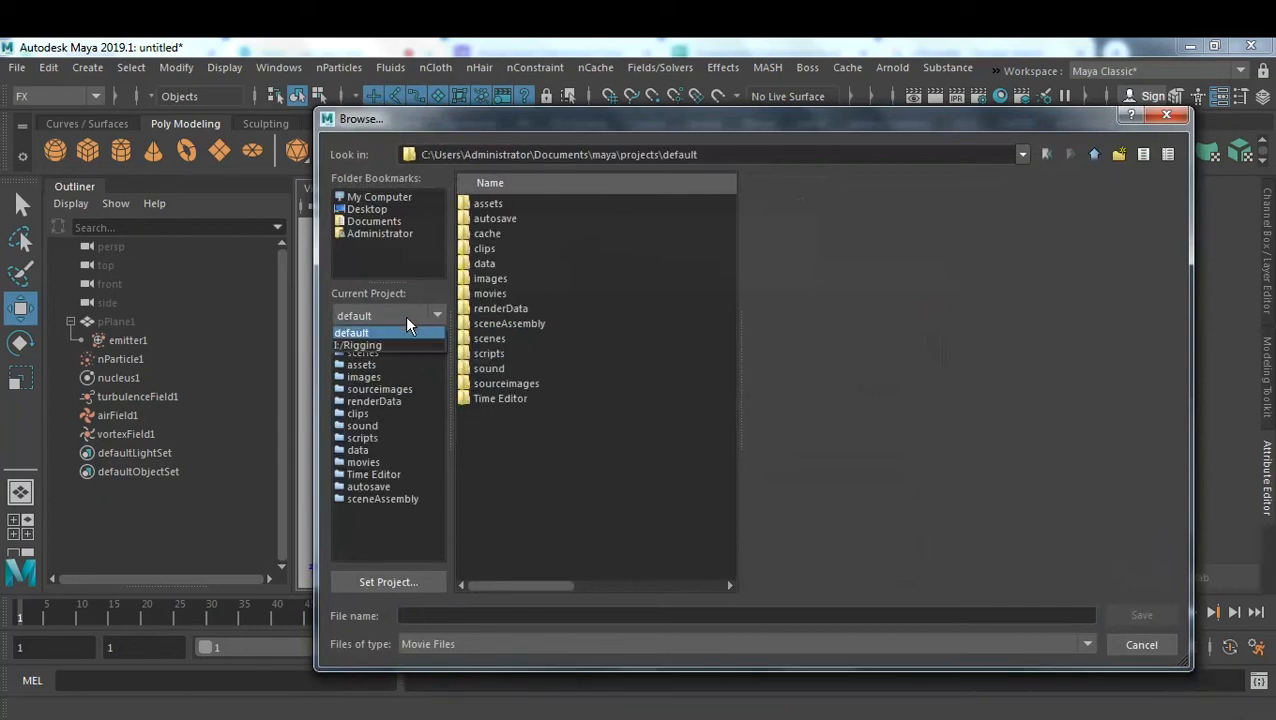
pyautogui.click(365, 341)
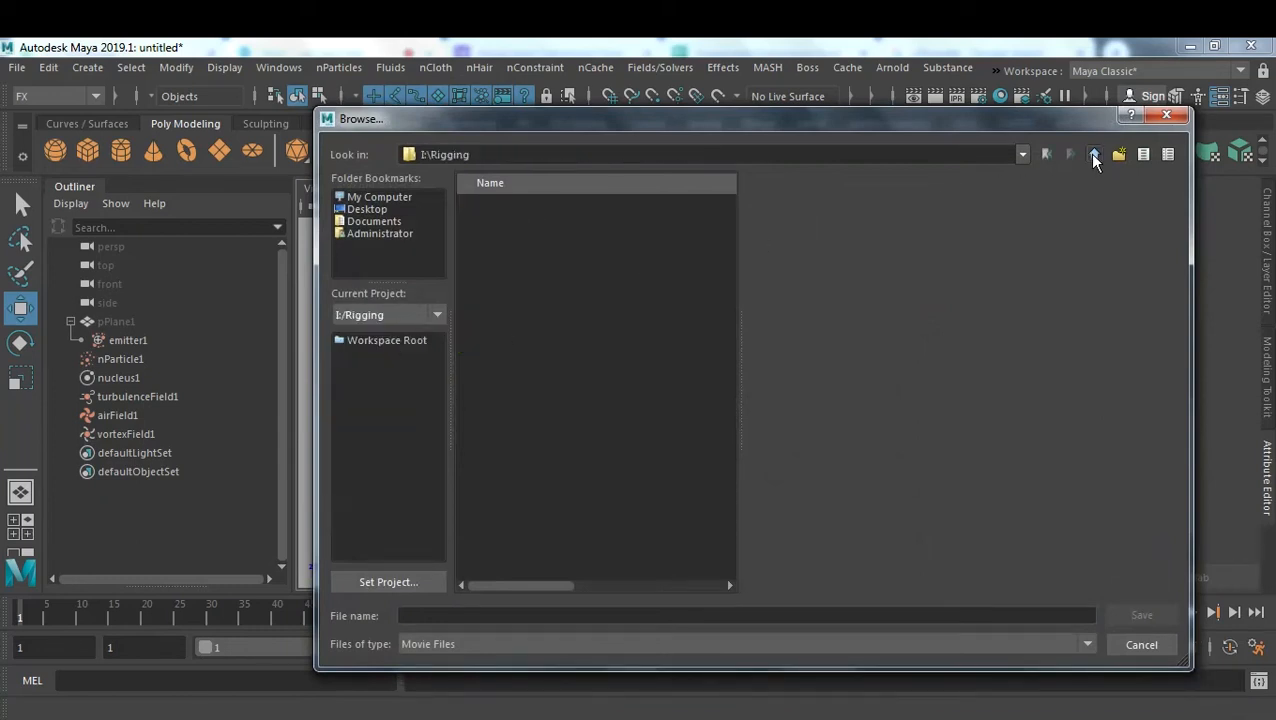
# Name the movie file 26Aug2020 in the FX DEMO folder on drive I and create the playblast.
pyautogui.click(1023, 155)
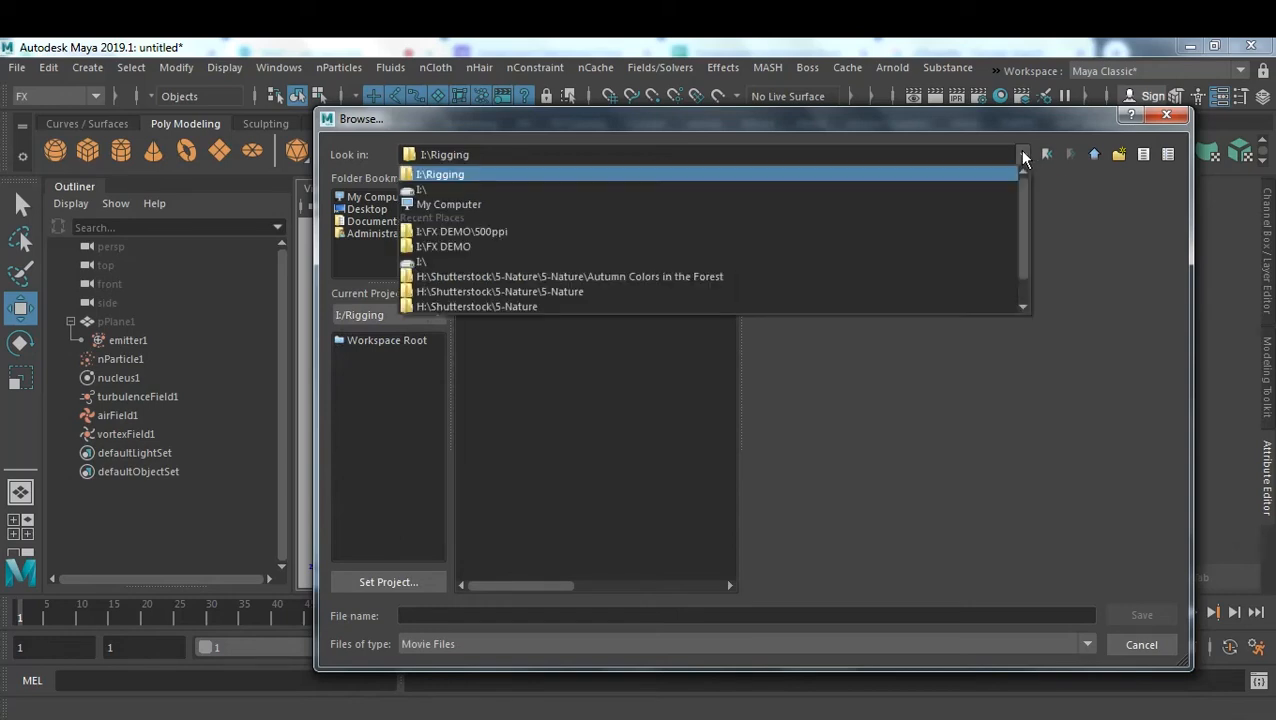
pyautogui.click(766, 190)
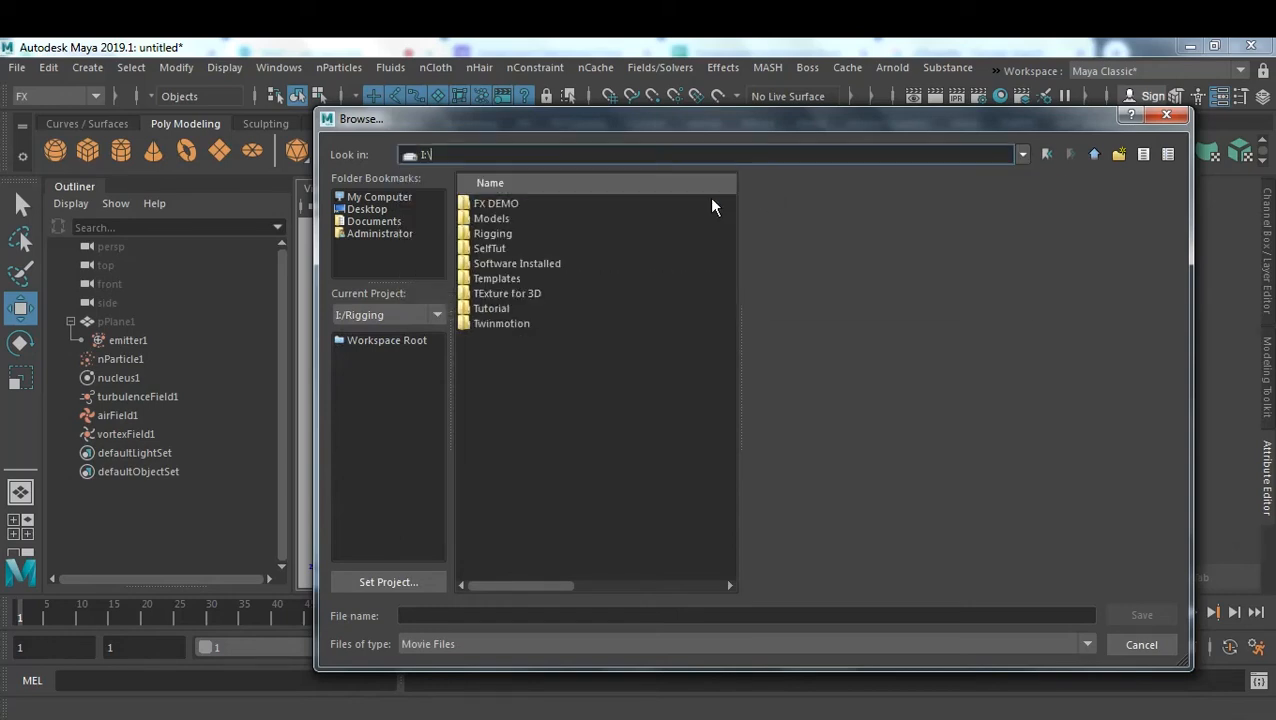
pyautogui.doubleClick(527, 205)
pyautogui.click(496, 616)
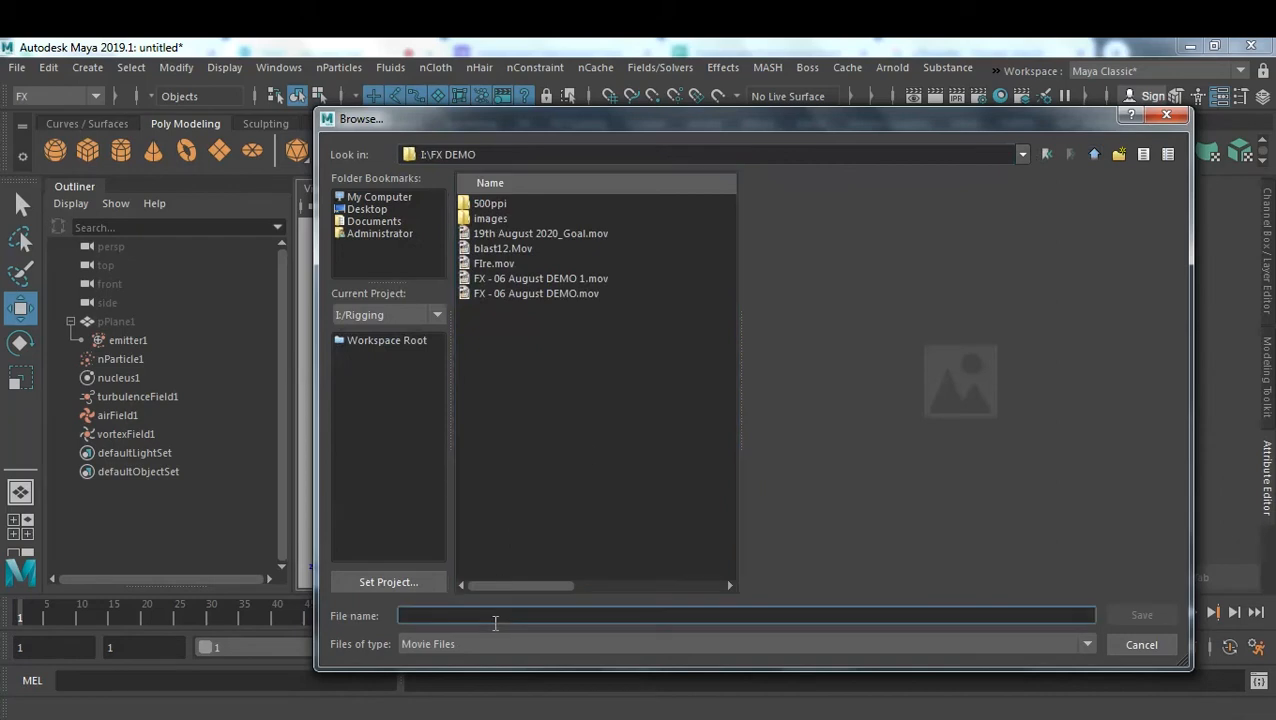
pyautogui.write('26')
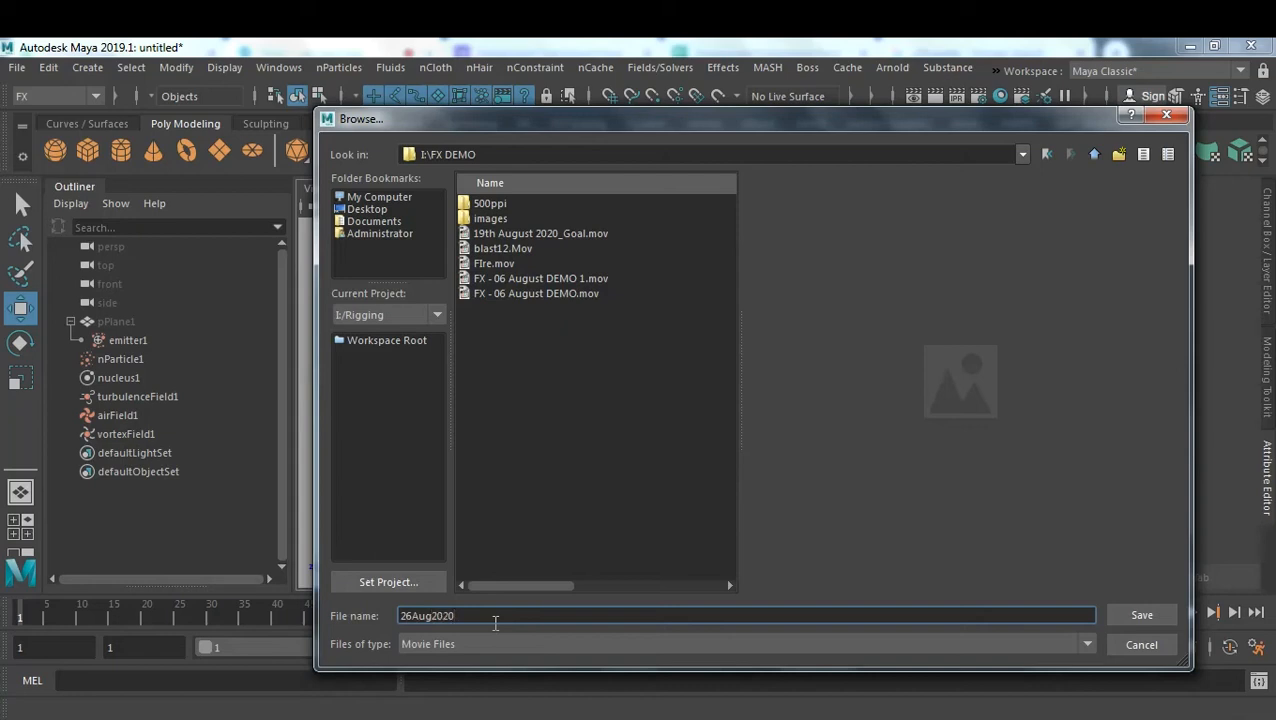
pyautogui.write('Aug2020')
pyautogui.press('Return')
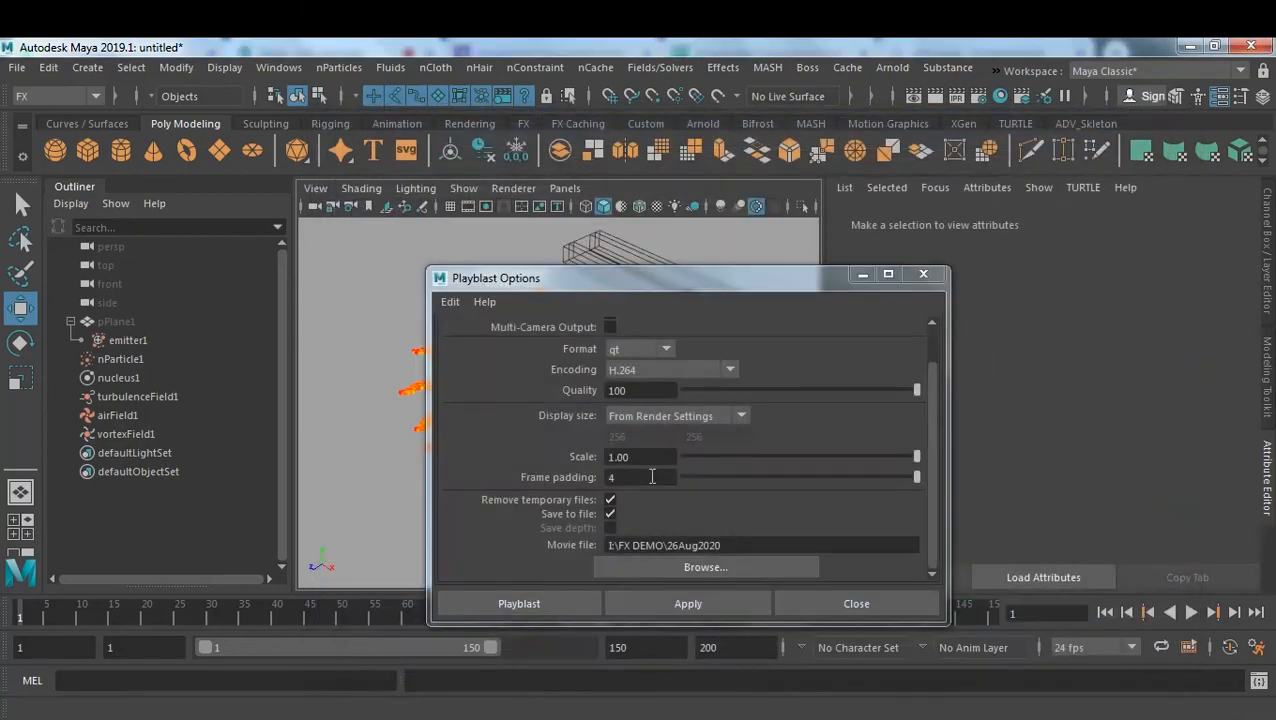
pyautogui.click(519, 604)
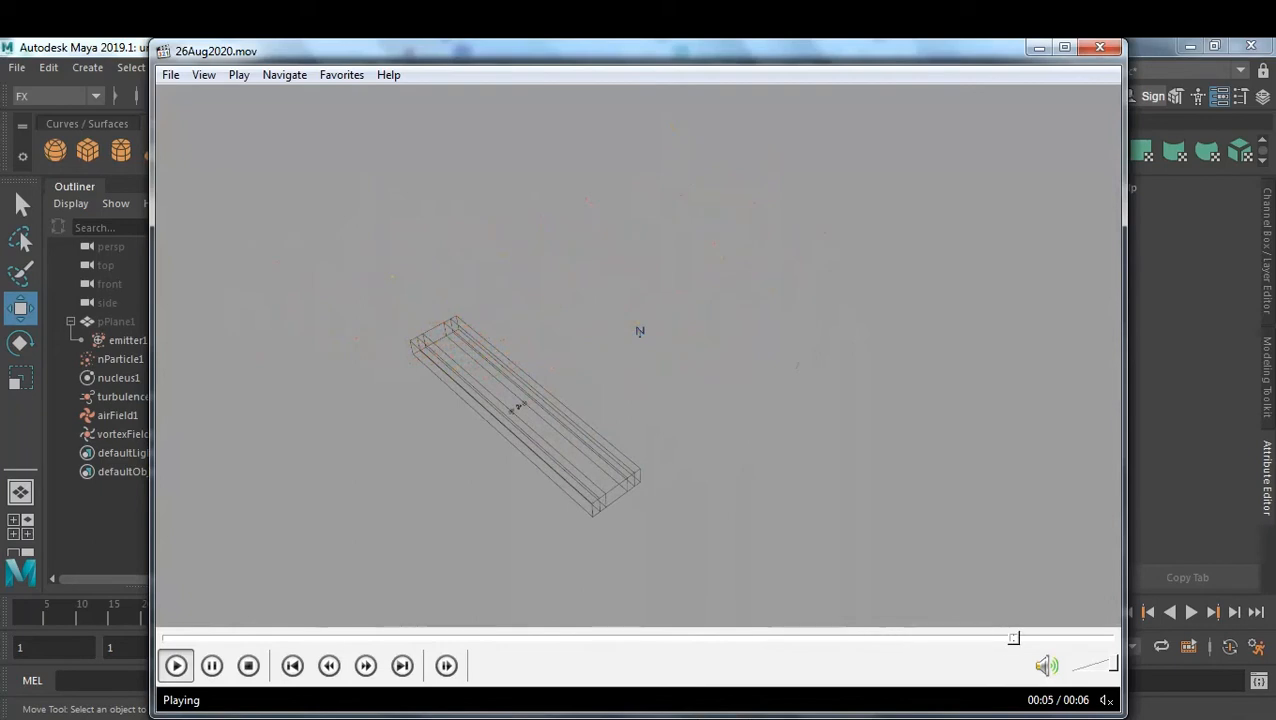
# Review the 26Aug2020.mov playblast at full screen, pausing and resuming playback, and close the player.
pyautogui.press('space')
pyautogui.press('space')
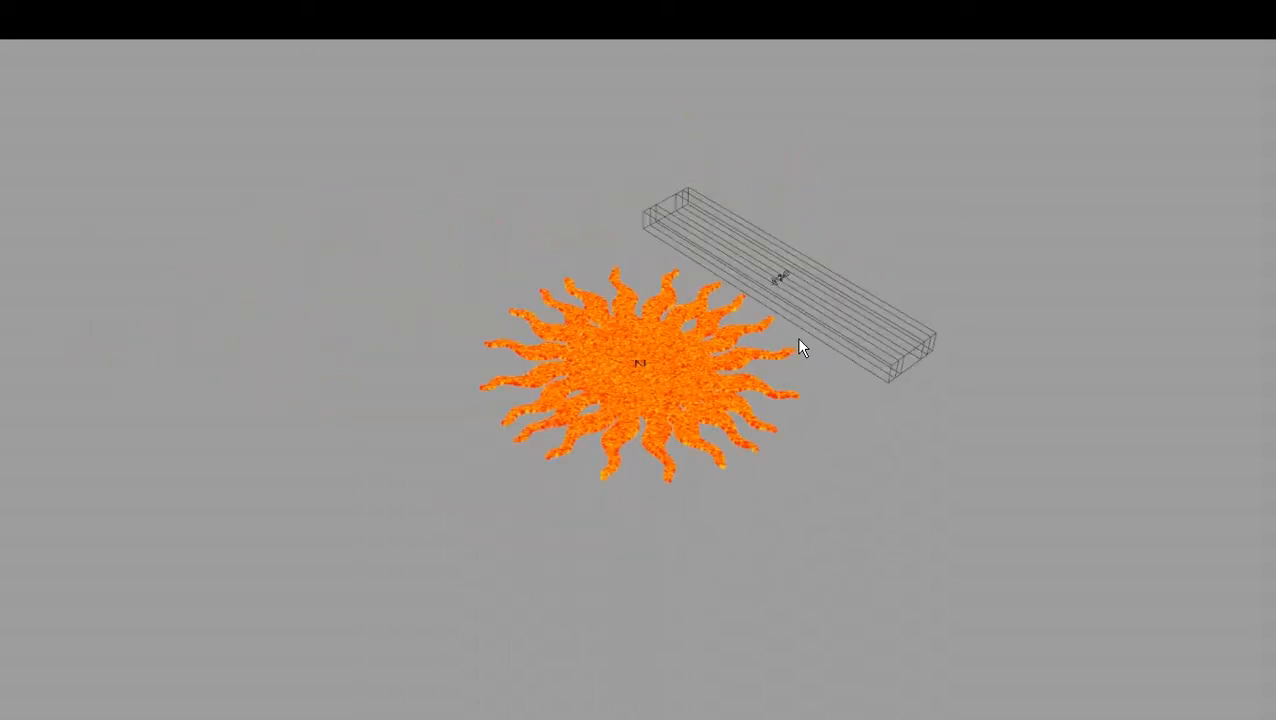
pyautogui.doubleClick(799, 339)
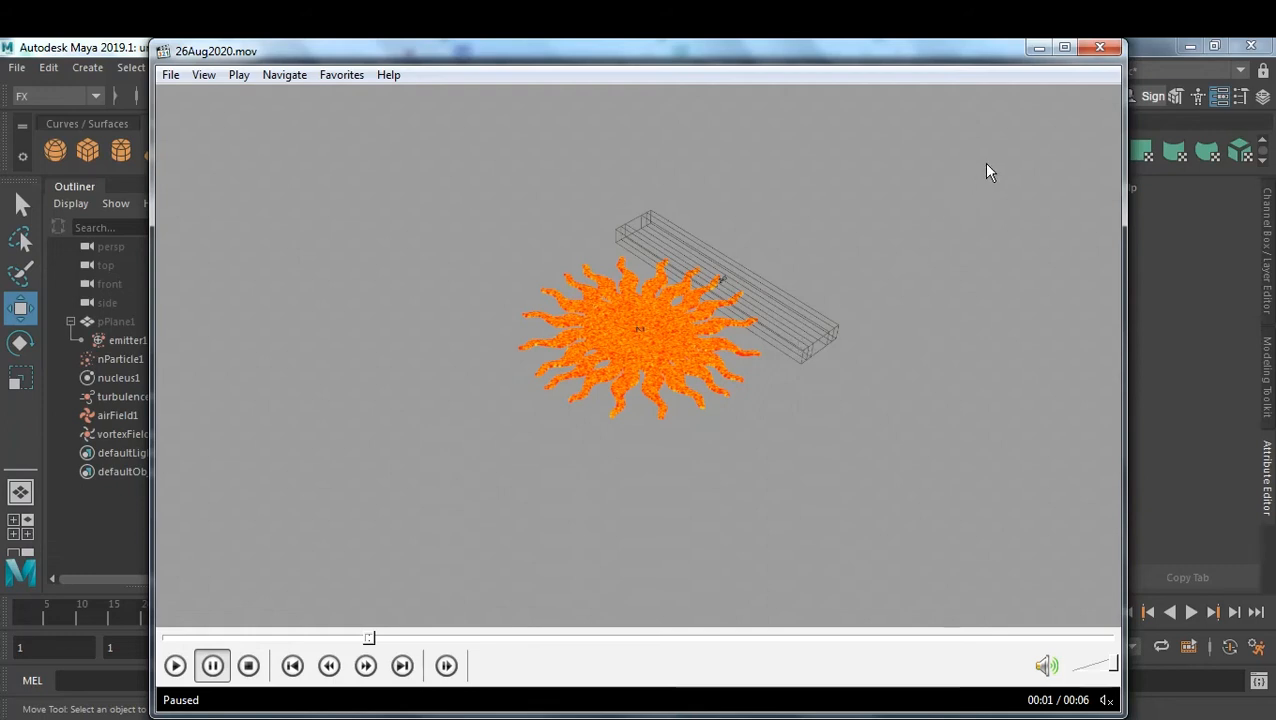
pyautogui.click(1101, 47)
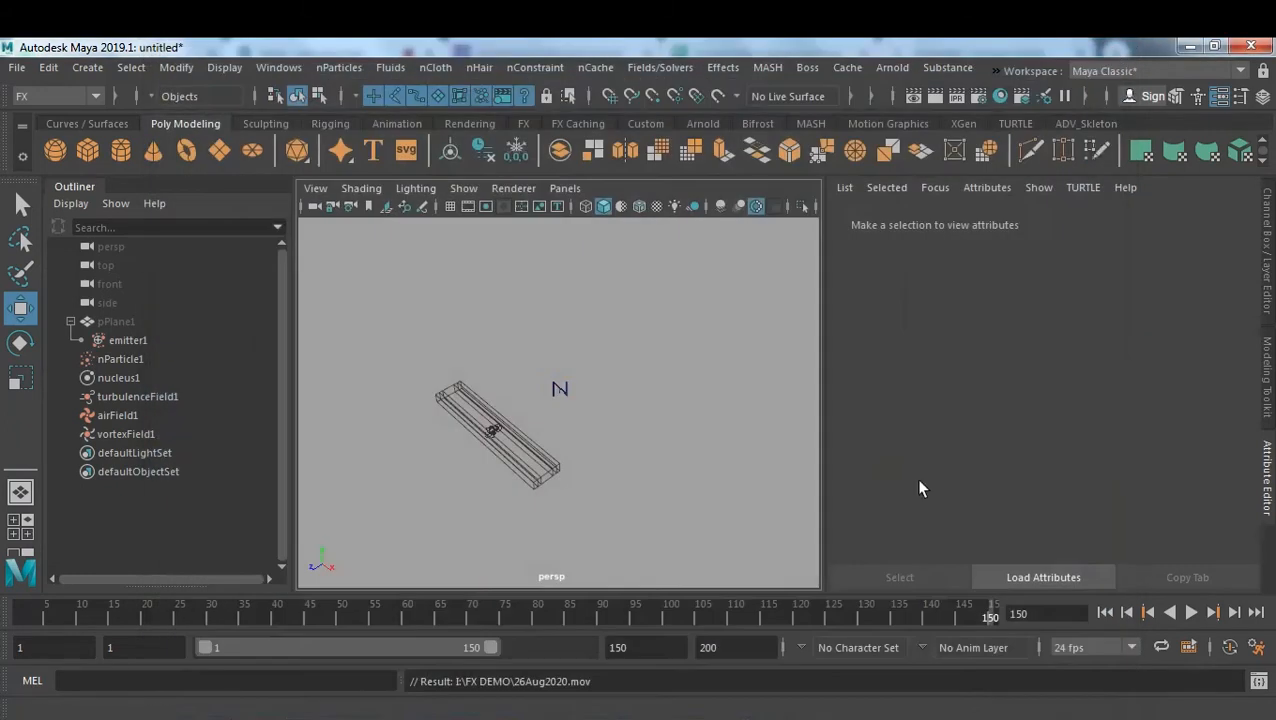
# Return the timeline to the first frame and set the magnitude of vortexField1 to 5.
pyautogui.click(1104, 613)
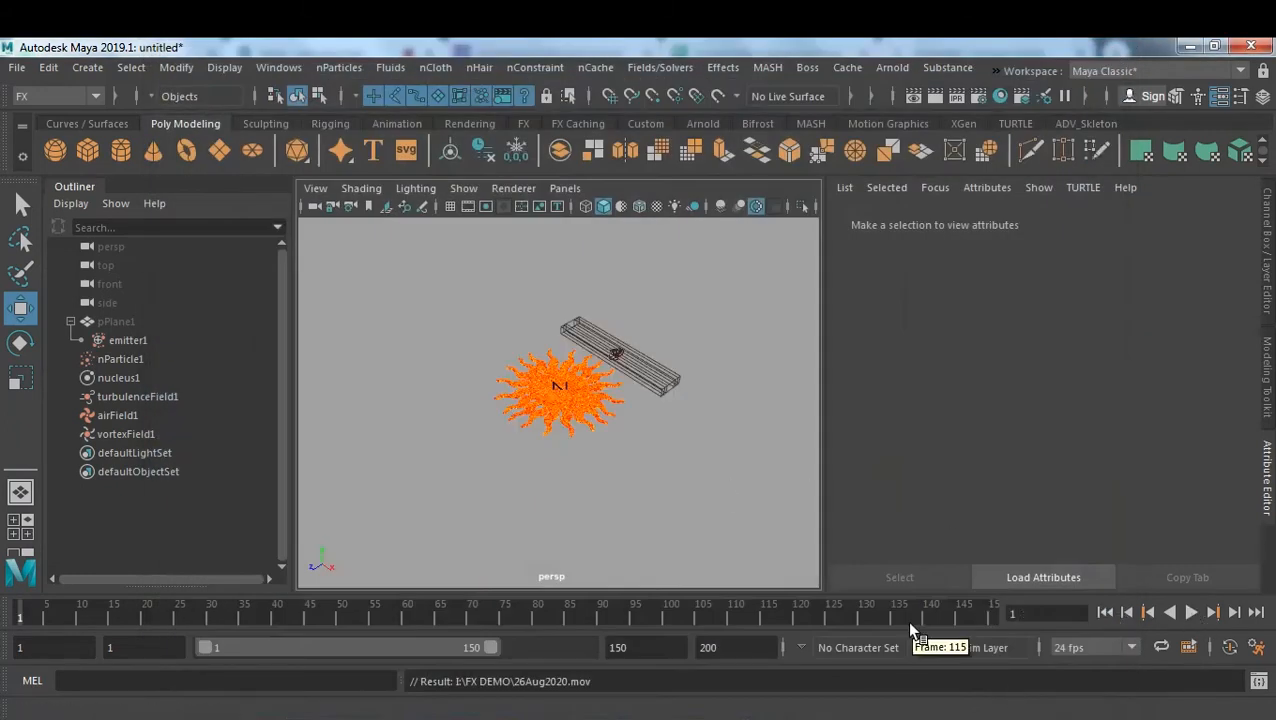
pyautogui.keyDown('alt'); pyautogui.moveTo(530, 441); pyautogui.dragTo(683, 447, button='right'); pyautogui.keyUp('alt')
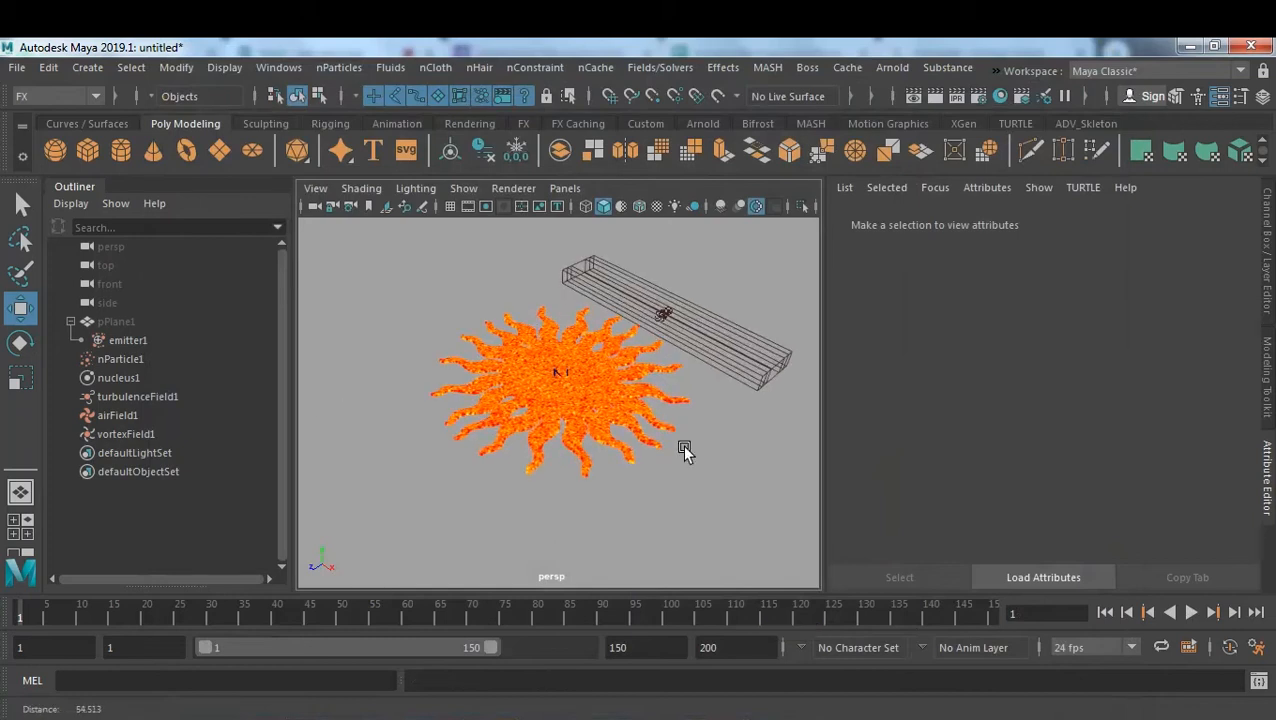
pyautogui.keyDown('alt'); pyautogui.moveTo(588, 440); pyautogui.dragTo(618, 445, button='right'); pyautogui.keyUp('alt')
pyautogui.click(138, 397)
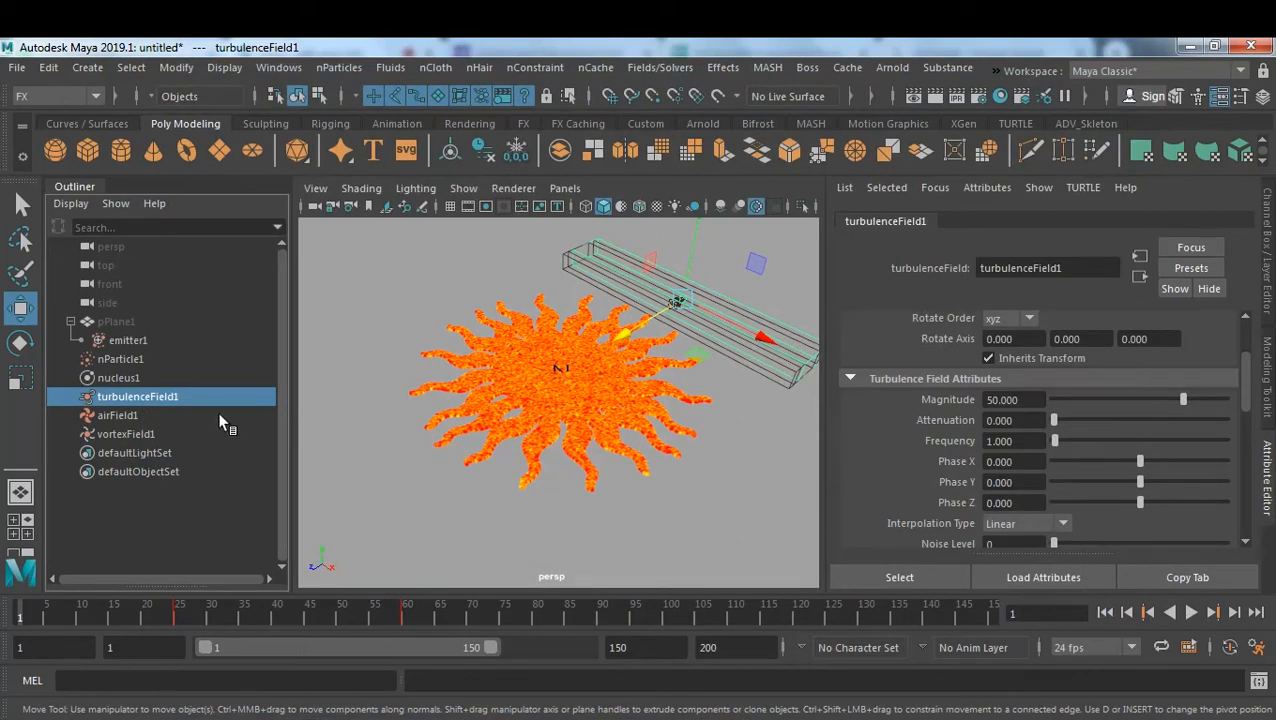
pyautogui.click(150, 434)
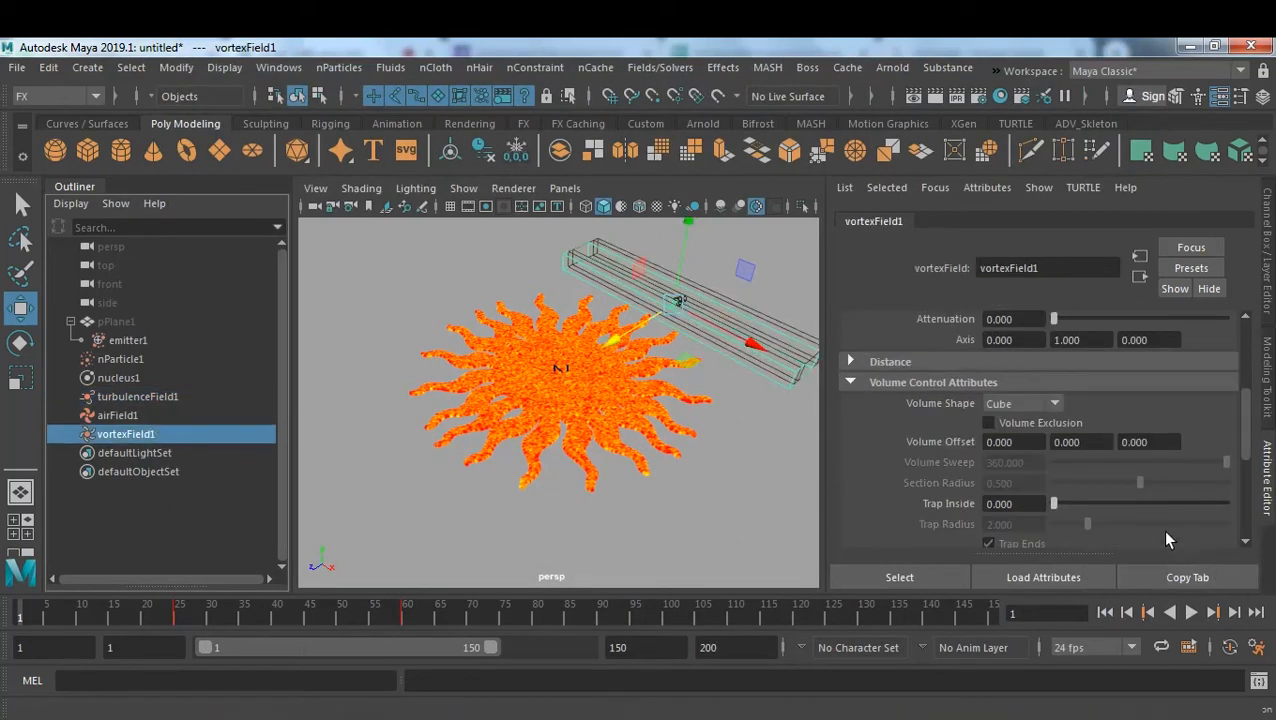
pyautogui.scroll(5, 1097, 489)
pyautogui.scroll(1, 1101, 497)
pyautogui.scroll(-1, 1101, 497)
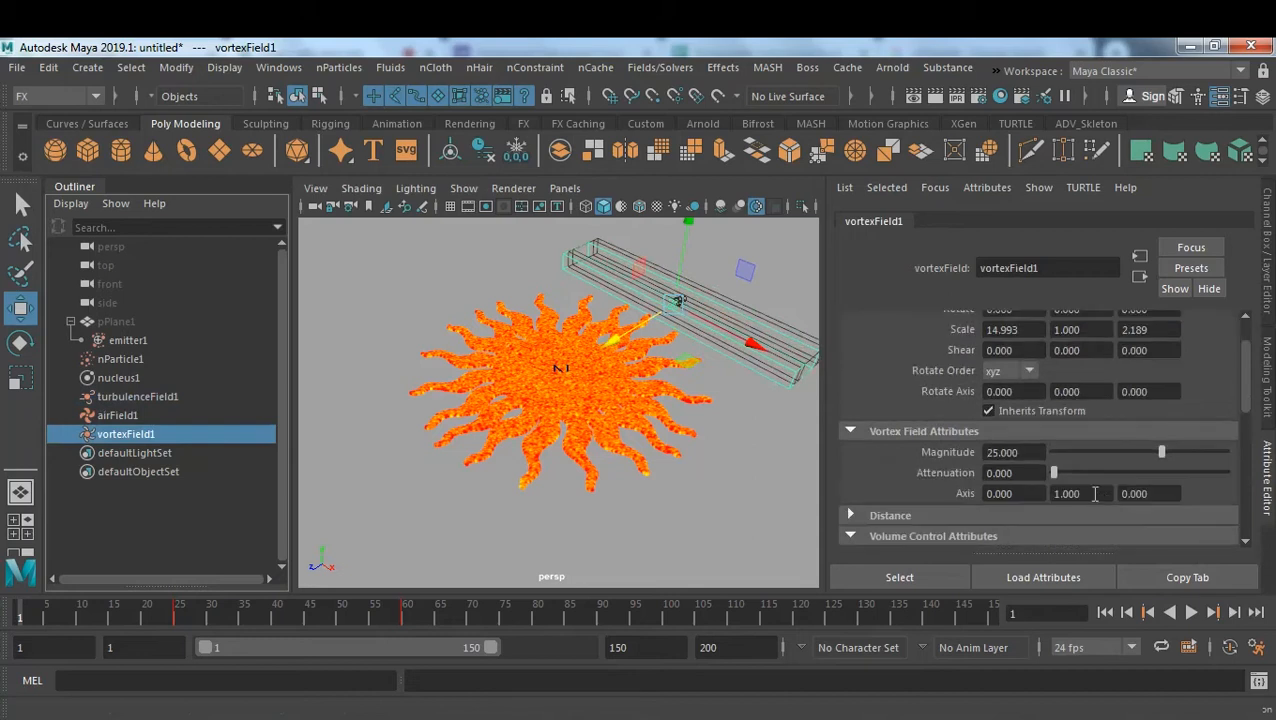
pyautogui.doubleClick(1015, 454)
pyautogui.moveTo(1015, 454); pyautogui.dragTo(963, 454)
pyautogui.write('5')
pyautogui.press('Return')
# Set the magnitude of turbulenceField1 to 500.
pyautogui.click(145, 397)
pyautogui.doubleClick(1030, 400)
pyautogui.write('500')
pyautogui.press('Return')
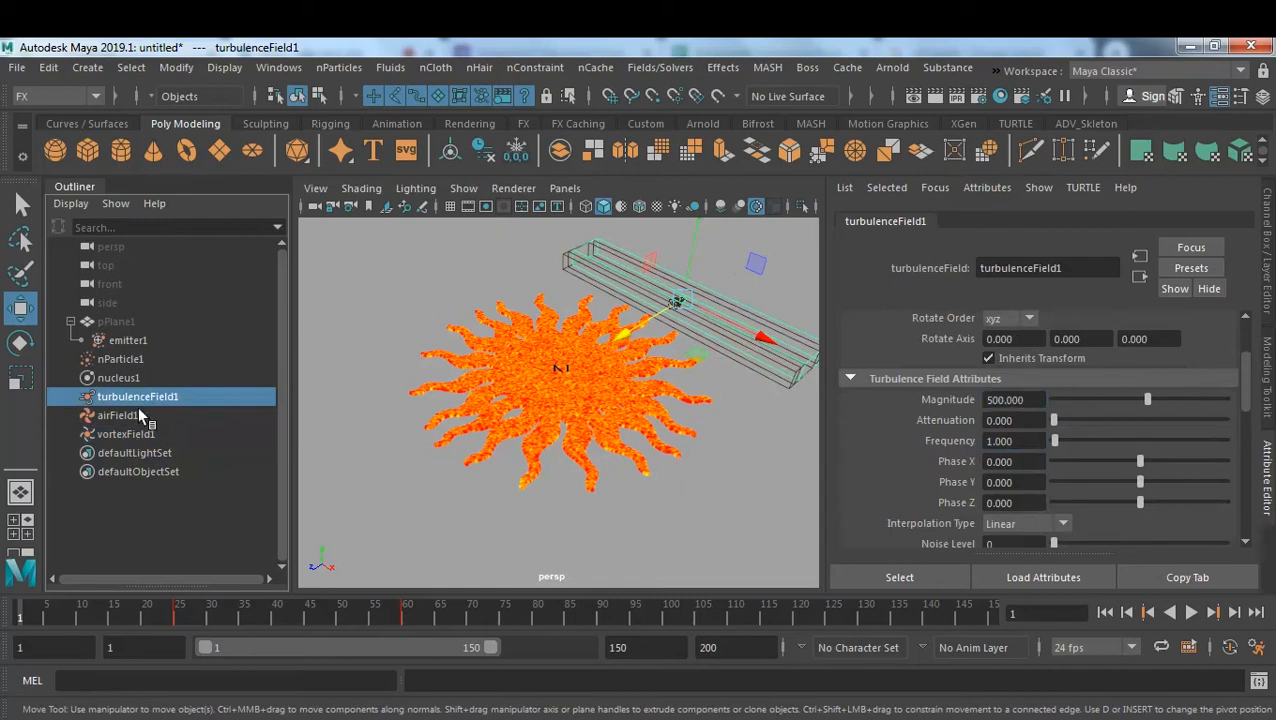
# Set the magnitude of airField1 to 200.
pyautogui.click(133, 415)
pyautogui.moveTo(1021, 471); pyautogui.dragTo(975, 470)
pyautogui.write('200')
pyautogui.press('Return')
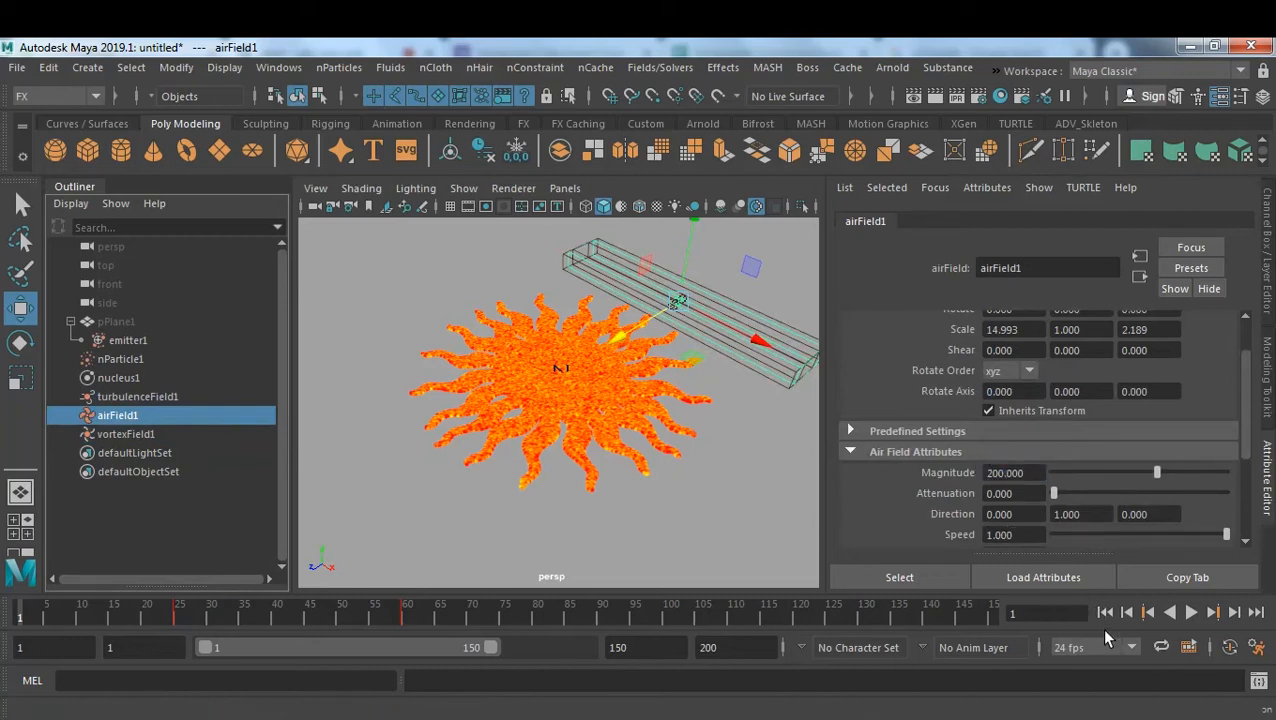
# Create another playblast of the animation with the movie file named 26Aug2020_1 in the FX DEMO folder.
pyautogui.click(745, 447)
pyautogui.rightClick(786, 612)
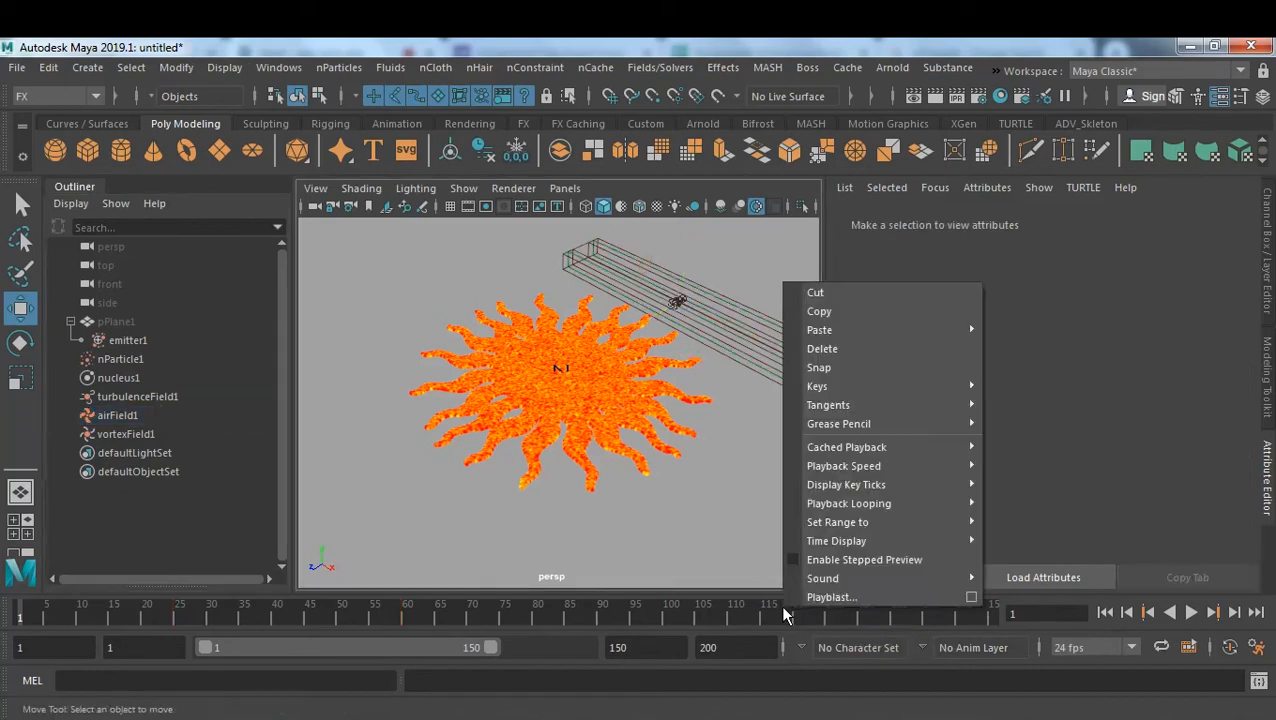
pyautogui.click(973, 597)
pyautogui.scroll(-2, 814, 488)
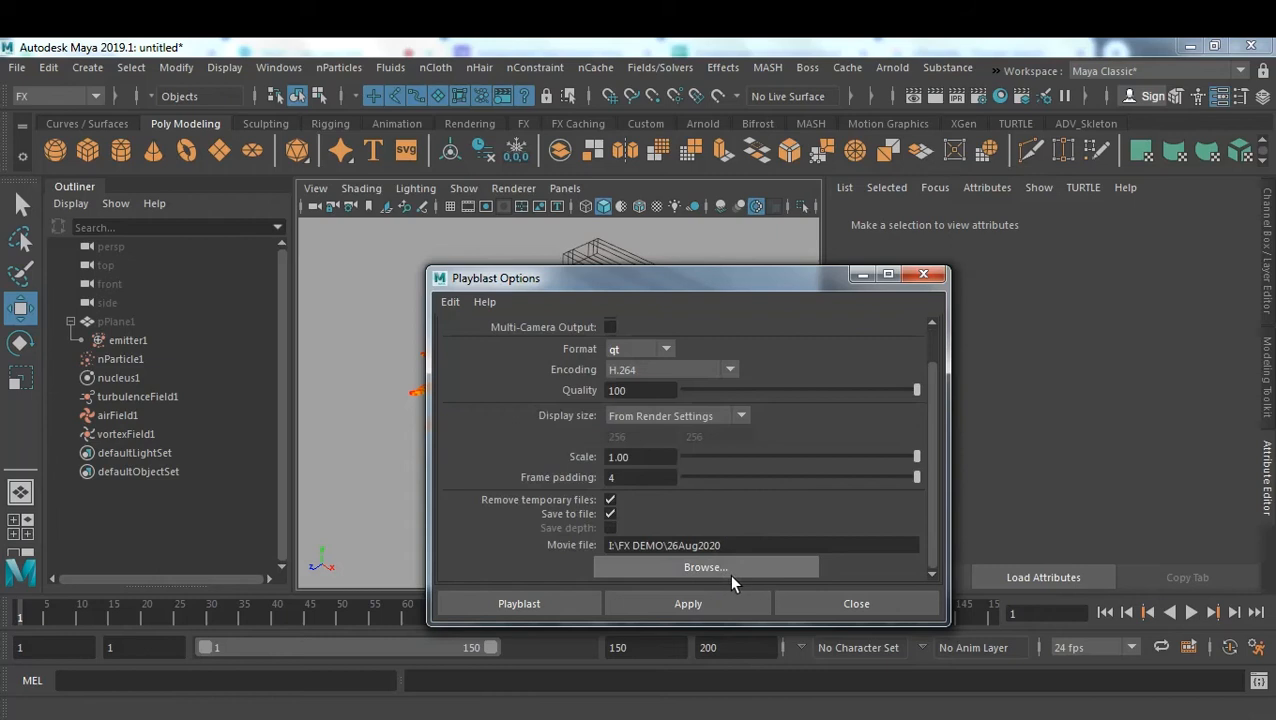
pyautogui.click(764, 546)
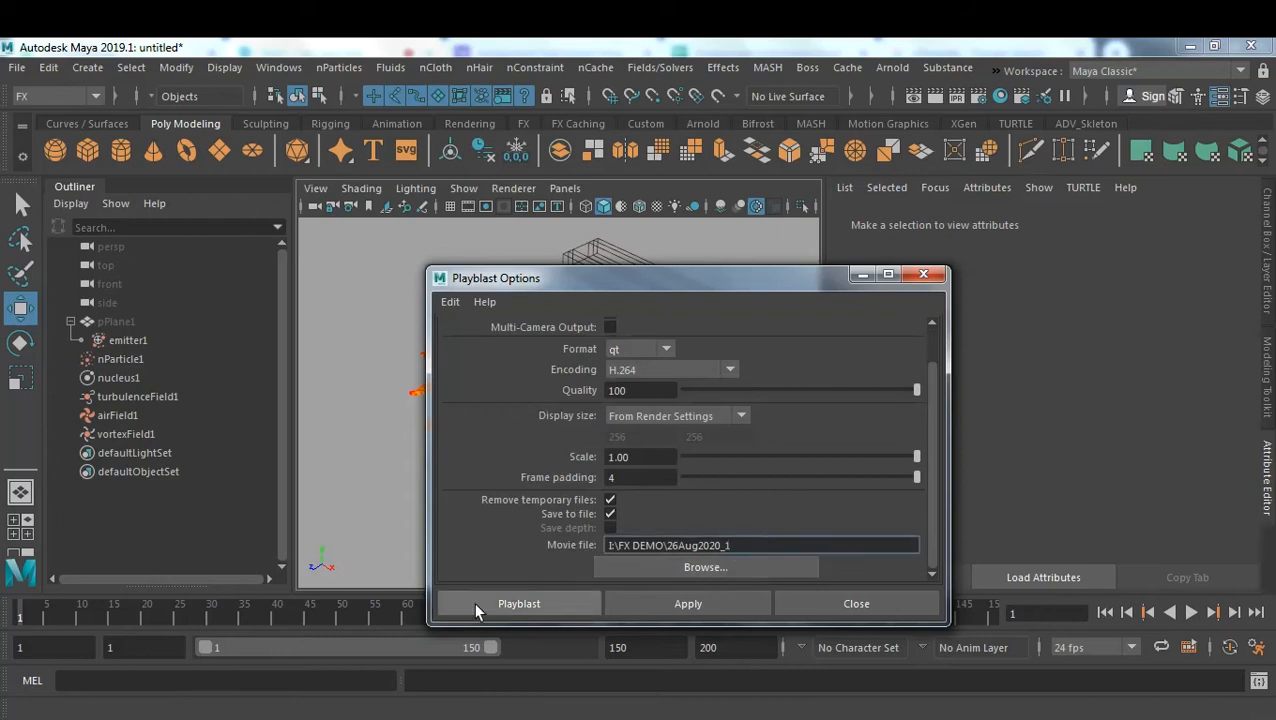
pyautogui.click(520, 604)
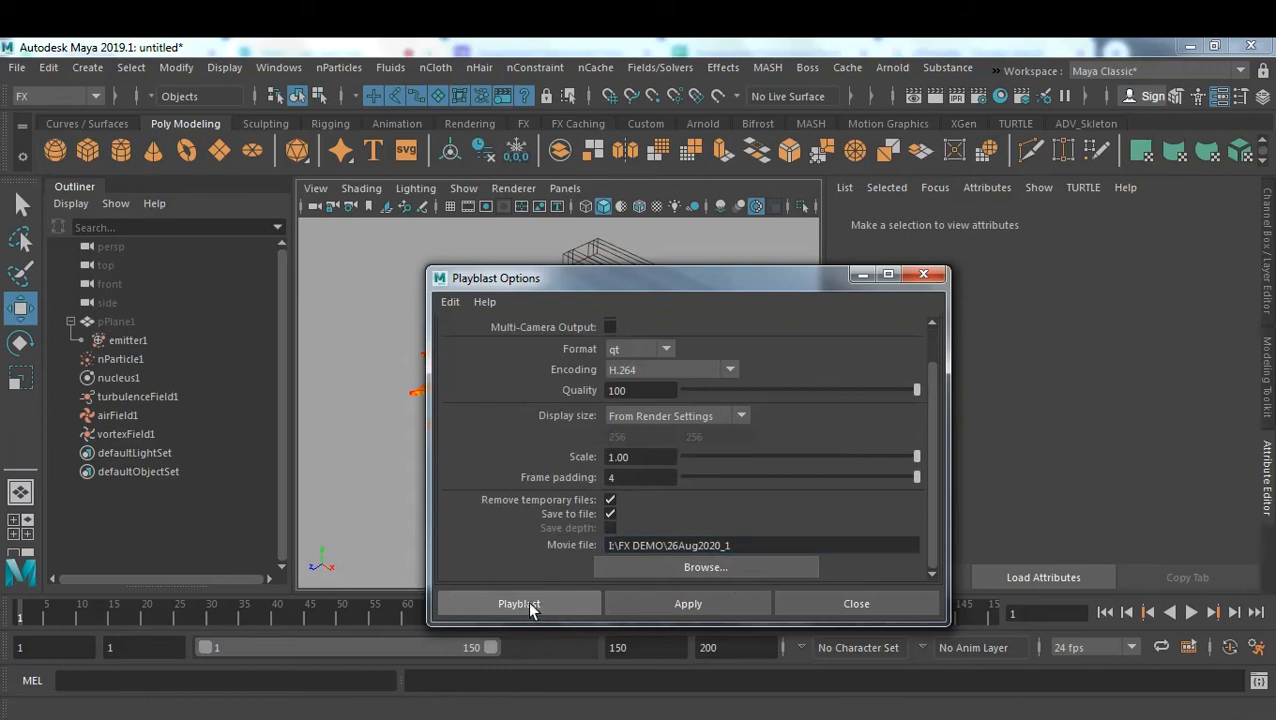
# Run the playblast, review the 26Aug2020_1 movie and close its player.
pyautogui.click(520, 604)
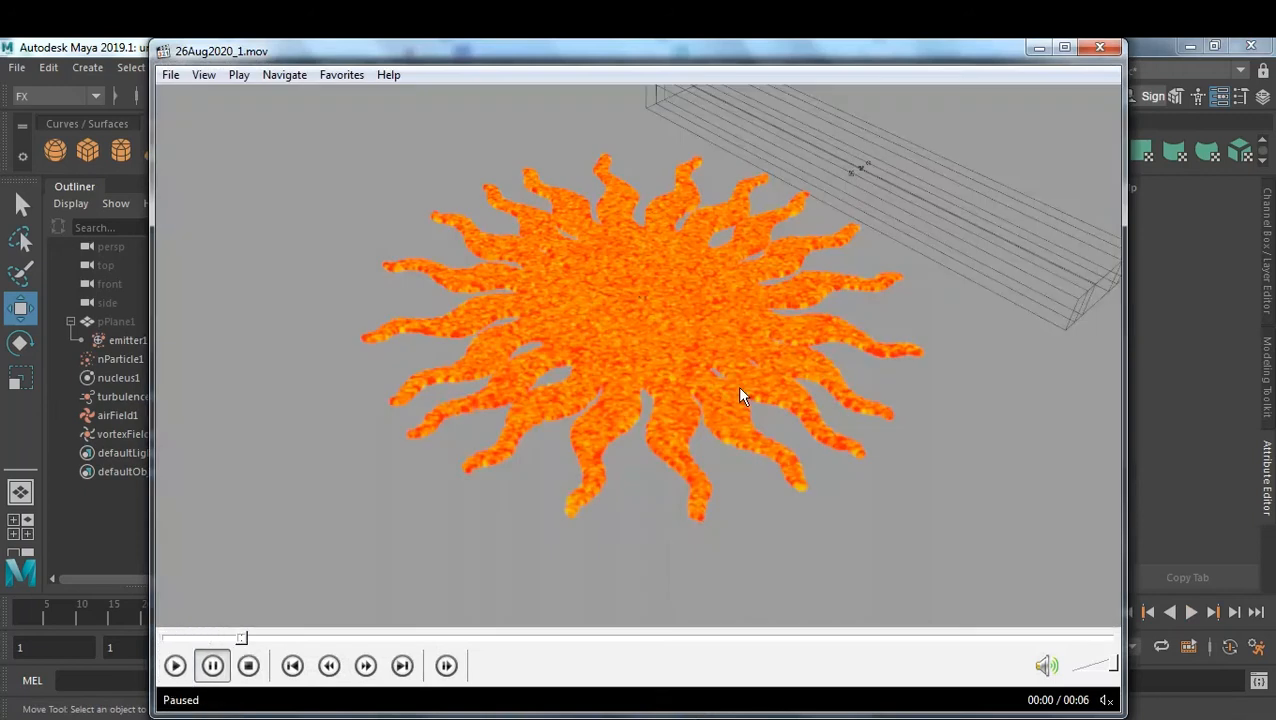
pyautogui.doubleClick(739, 390)
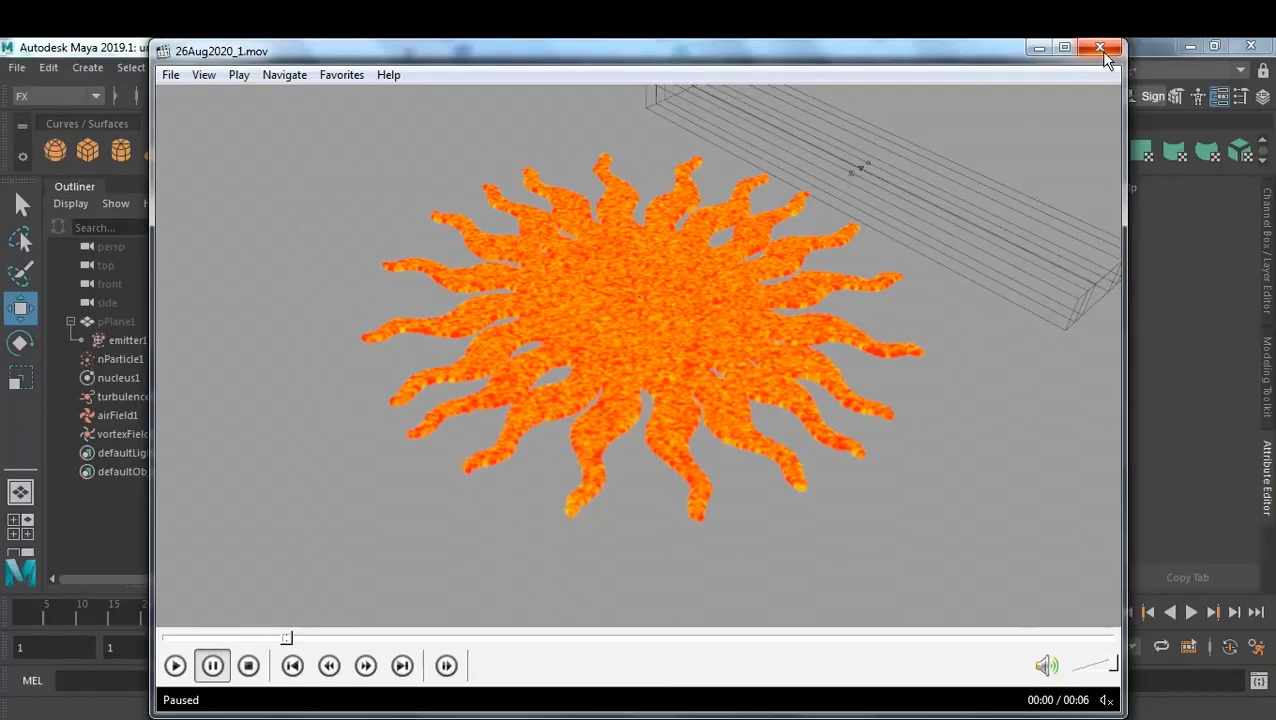
pyautogui.click(1100, 48)
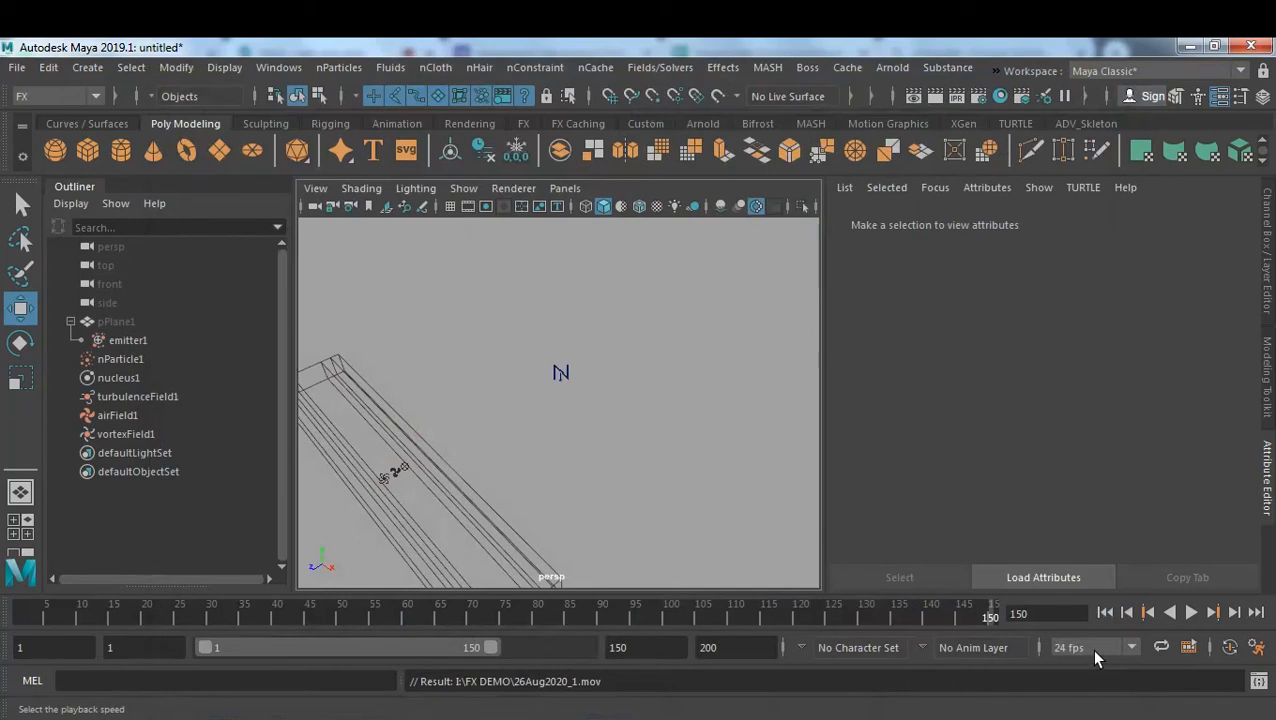
# Return to the first frame and playblast a wider perspective view of the sun and fields to the movie file 26Aug2020_2 in FX DEMO.
pyautogui.click(1104, 612)
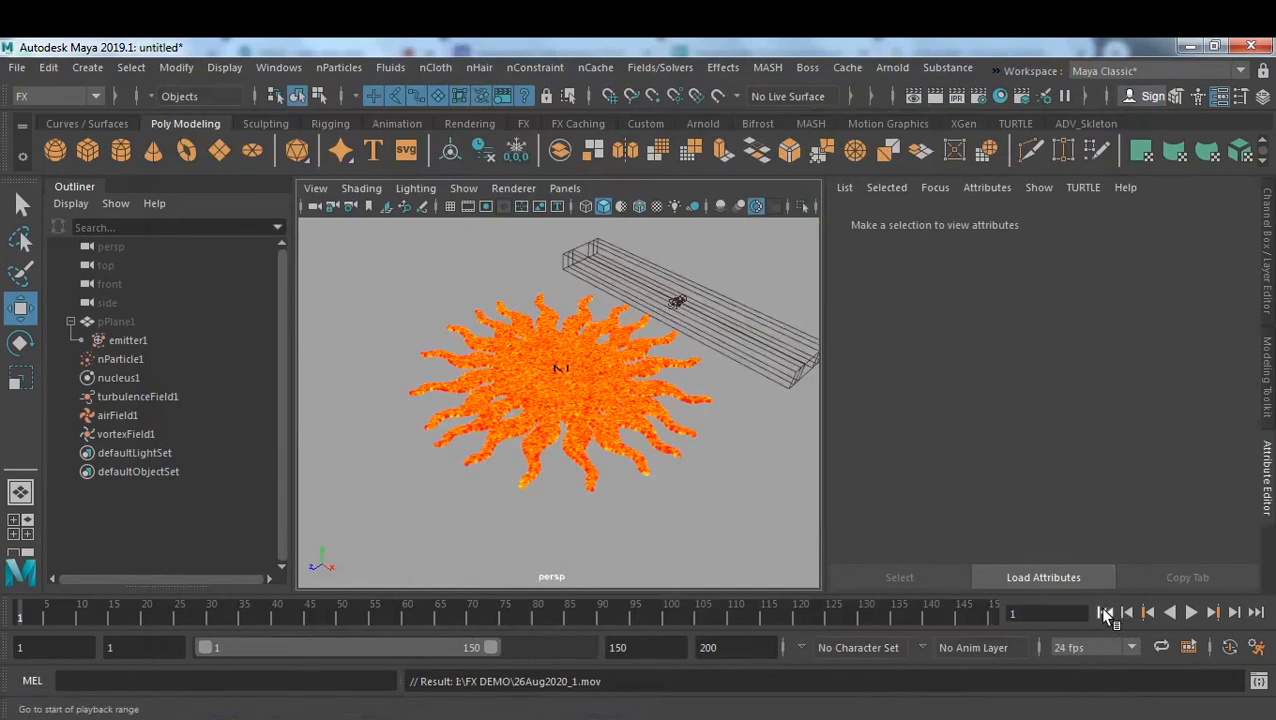
pyautogui.keyDown('alt'); pyautogui.moveTo(692, 478); pyautogui.dragTo(571, 472, button='right'); pyautogui.keyUp('alt')
pyautogui.keyDown('alt'); pyautogui.moveTo(571, 472); pyautogui.dragTo(616, 451); pyautogui.keyUp('alt')
pyautogui.keyDown('alt'); pyautogui.moveTo(616, 451); pyautogui.dragTo(736, 460, button='right'); pyautogui.keyUp('alt')
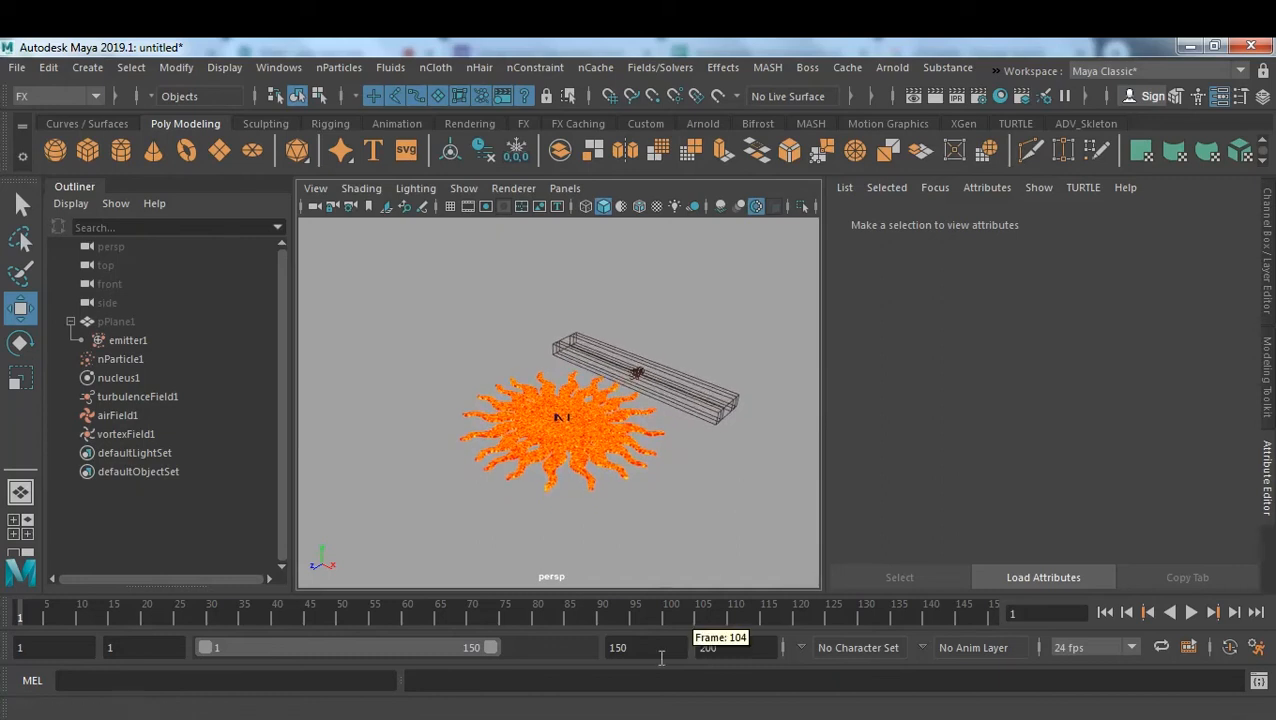
pyautogui.rightClick(599, 619)
pyautogui.click(791, 613)
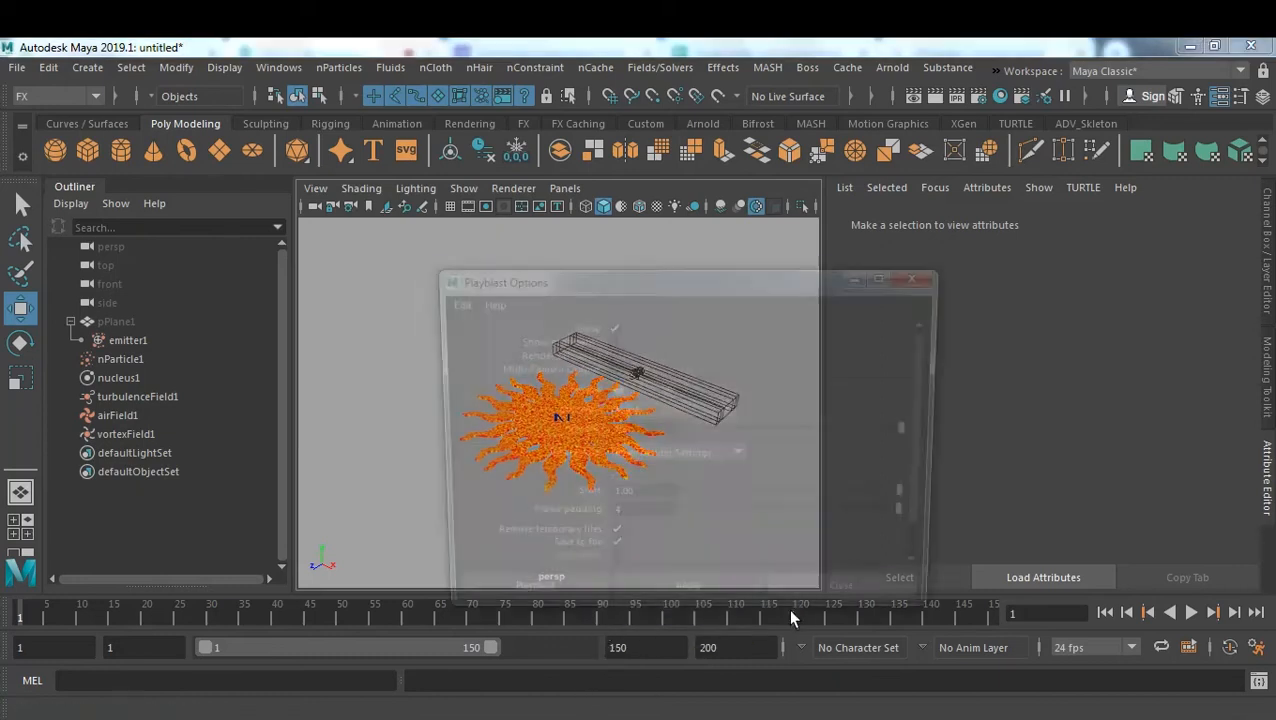
pyautogui.scroll(-2, 698, 553)
pyautogui.click(744, 546)
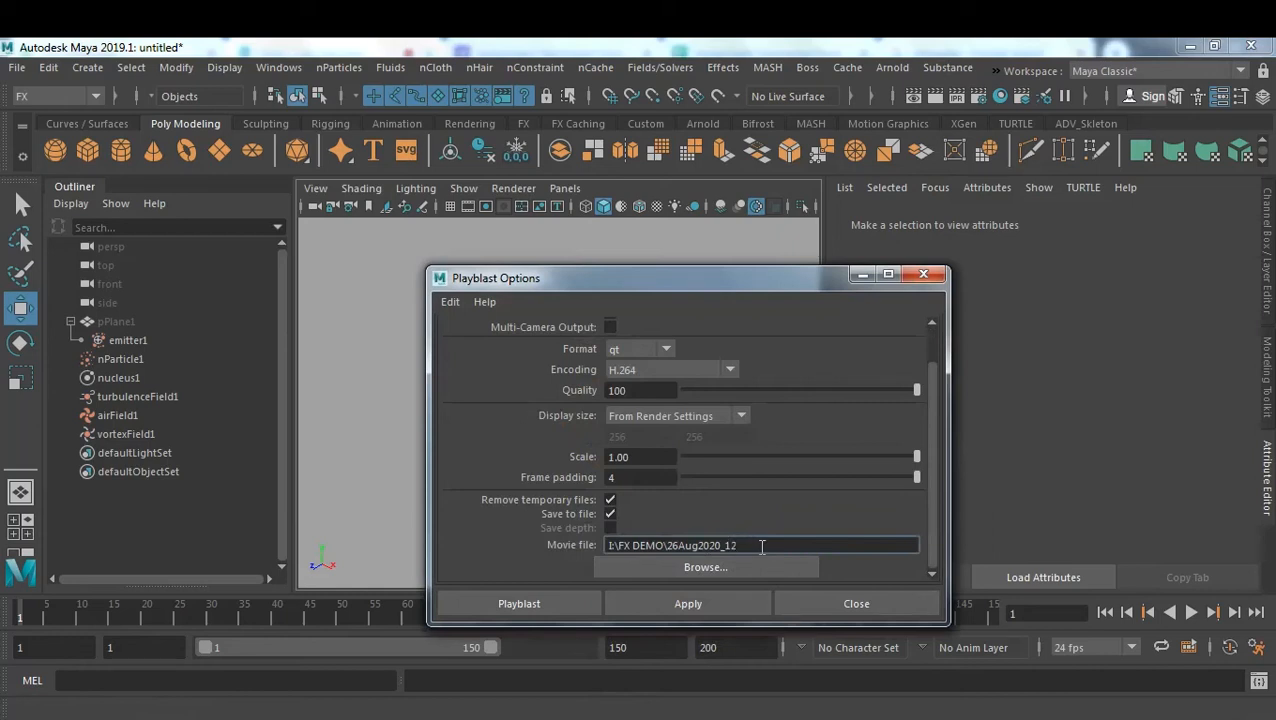
pyautogui.press('Return')
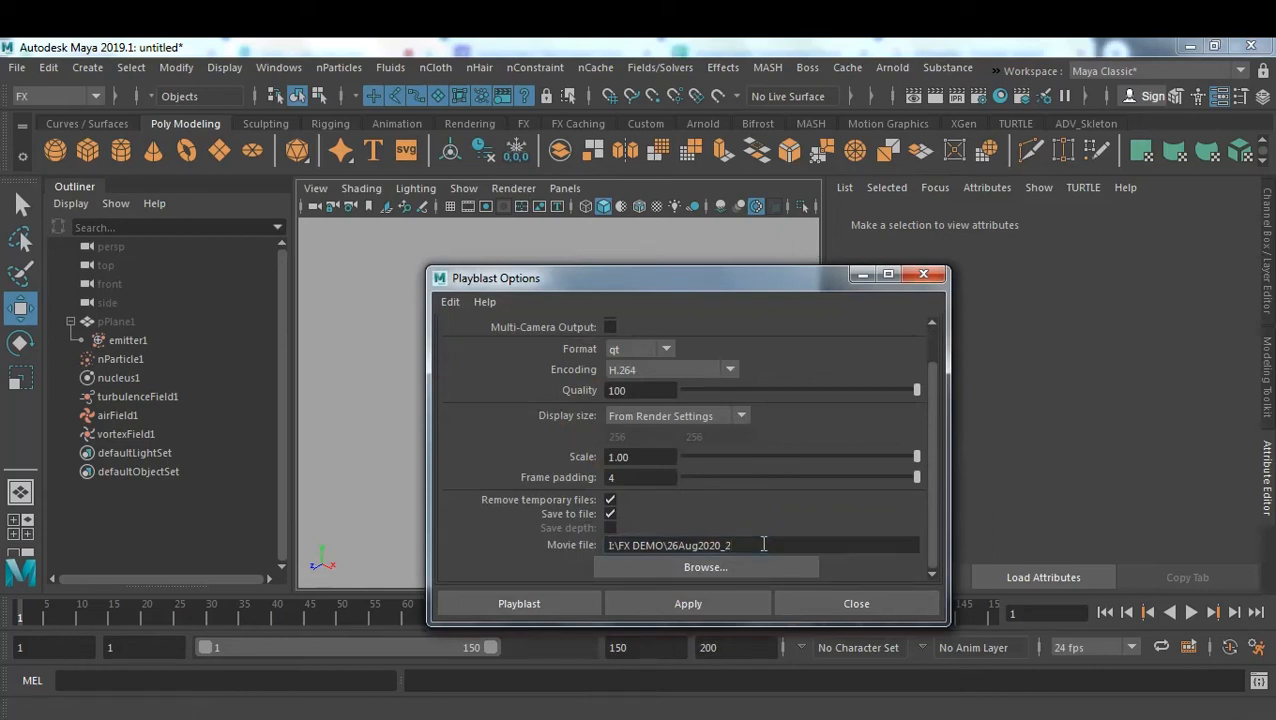
pyautogui.click(535, 605)
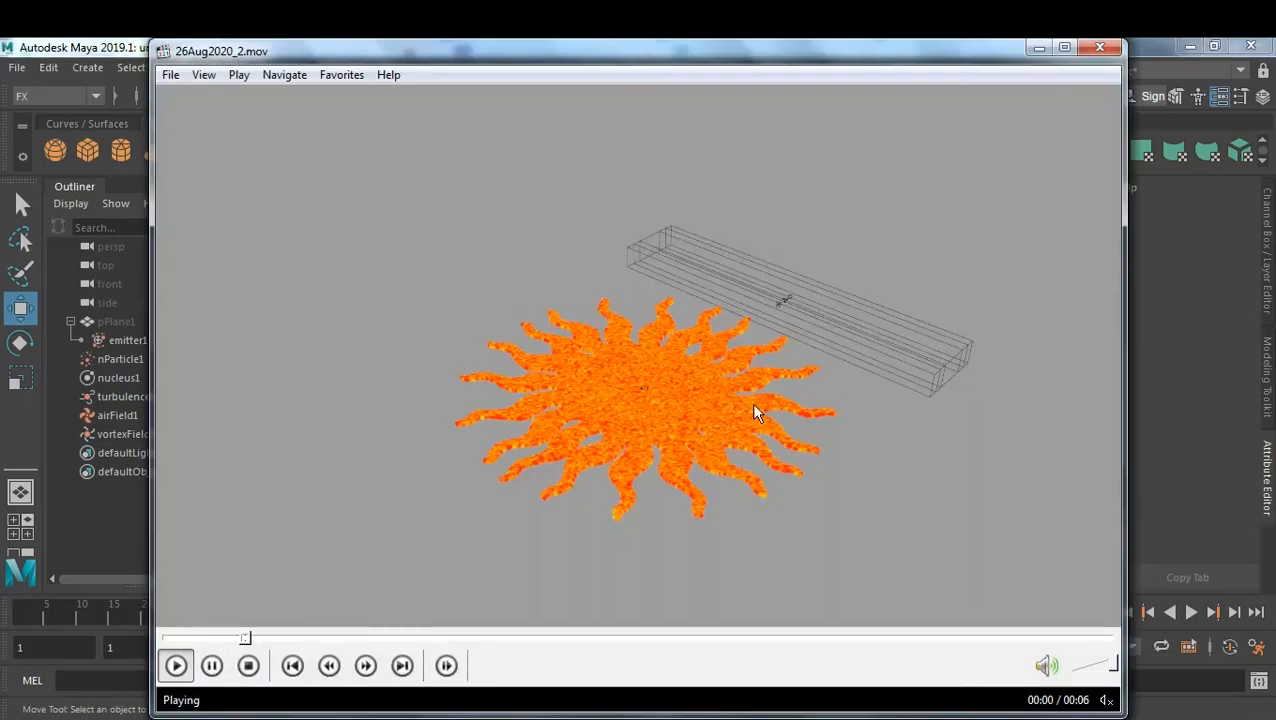
# Watch the 26Aug2020_2 playblast movie in full screen and return to the windowed player.
pyautogui.doubleClick(750, 369)
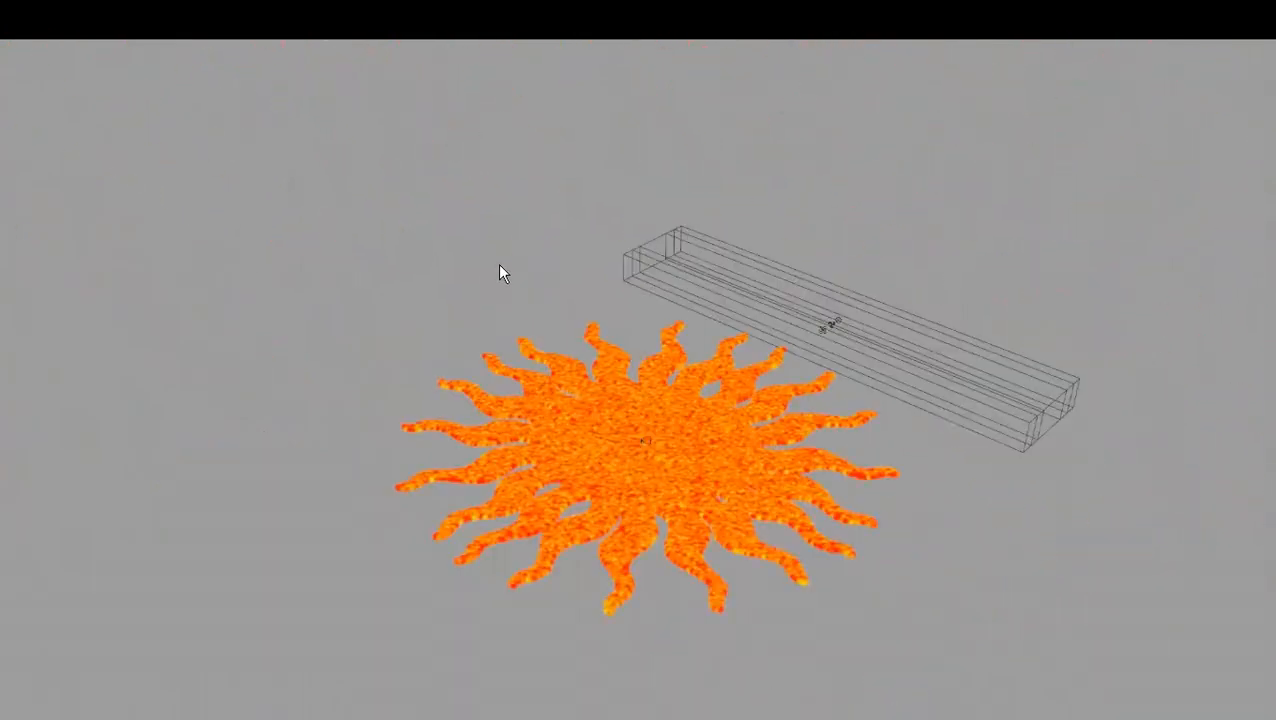
pyautogui.doubleClick(495, 268)
pyautogui.click(240, 75)
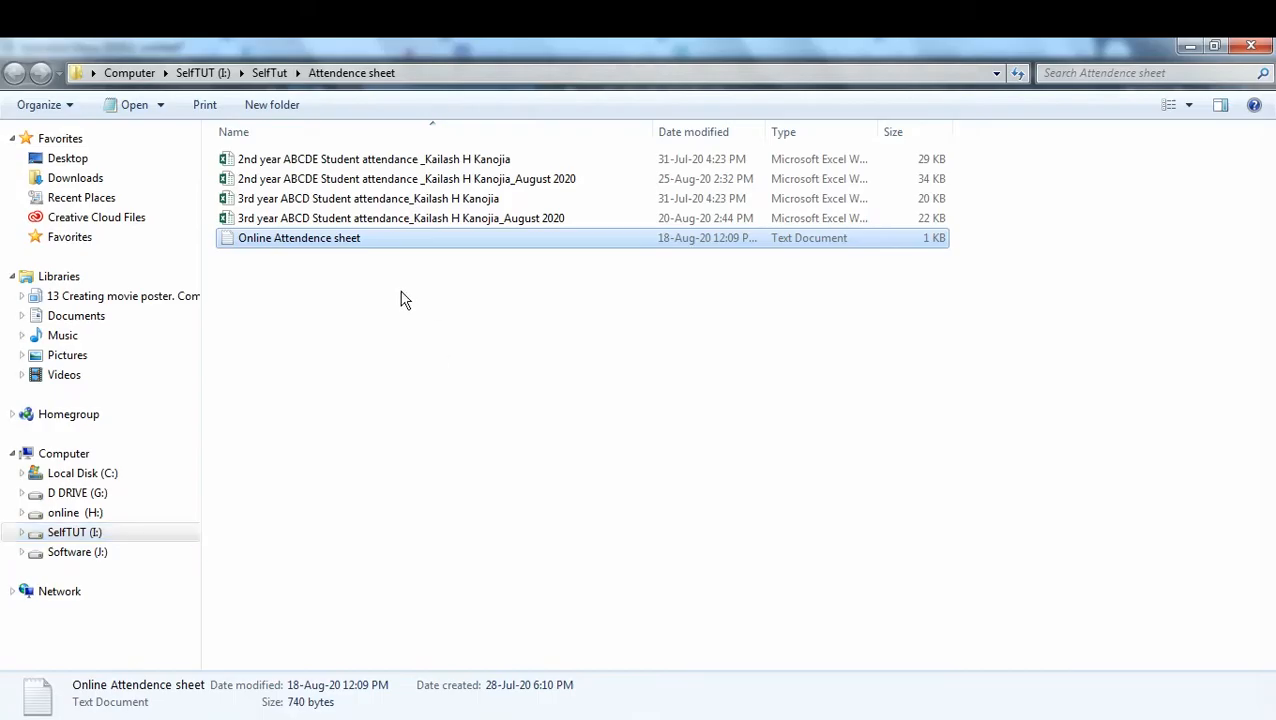
# Switch to the FX DEMO folder on the SelfTUT (I:) drive and open the 26Aug2020_2 movie with QuickTime Player.
pyautogui.click(284, 75)
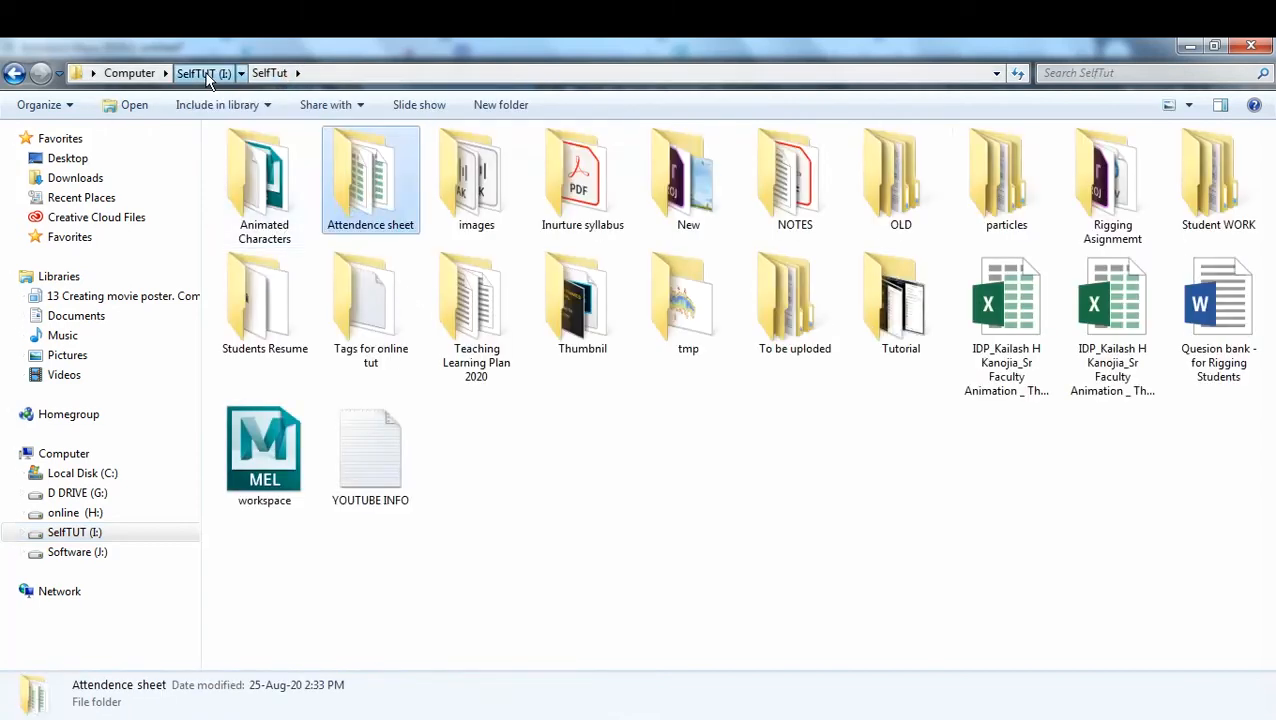
pyautogui.click(208, 78)
pyautogui.doubleClick(294, 138)
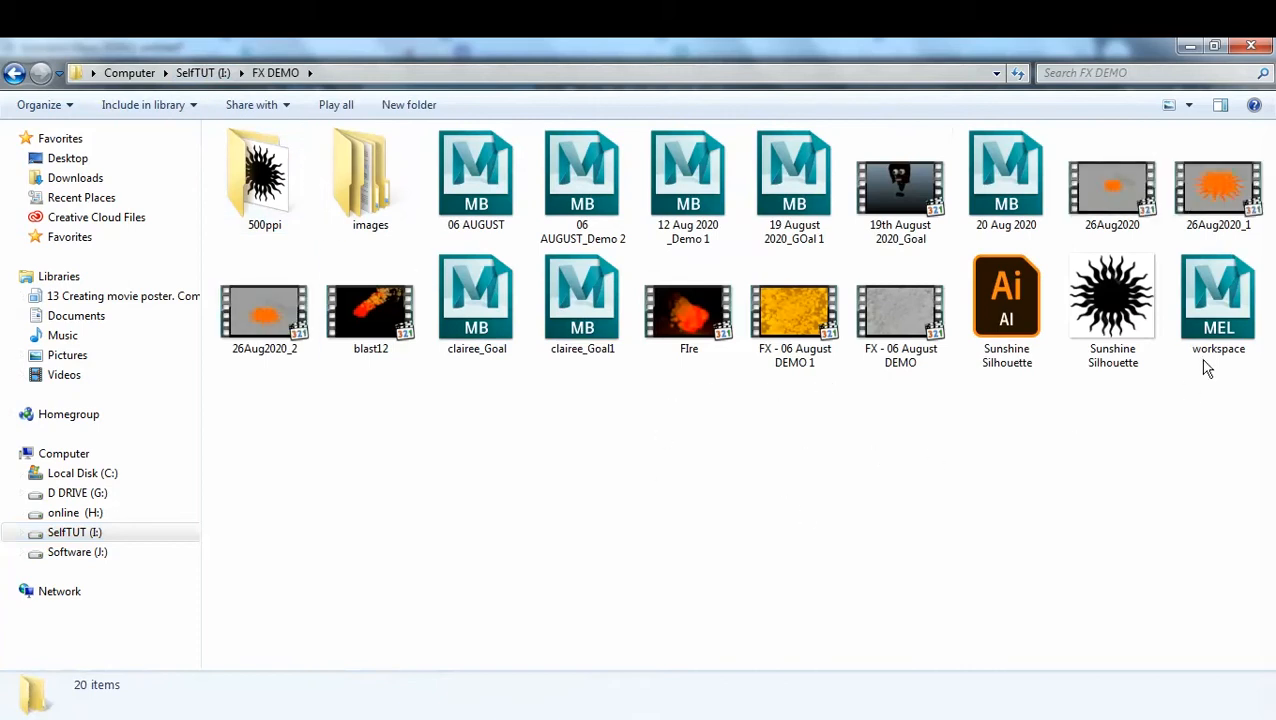
pyautogui.click(264, 308)
pyautogui.rightClick(263, 316)
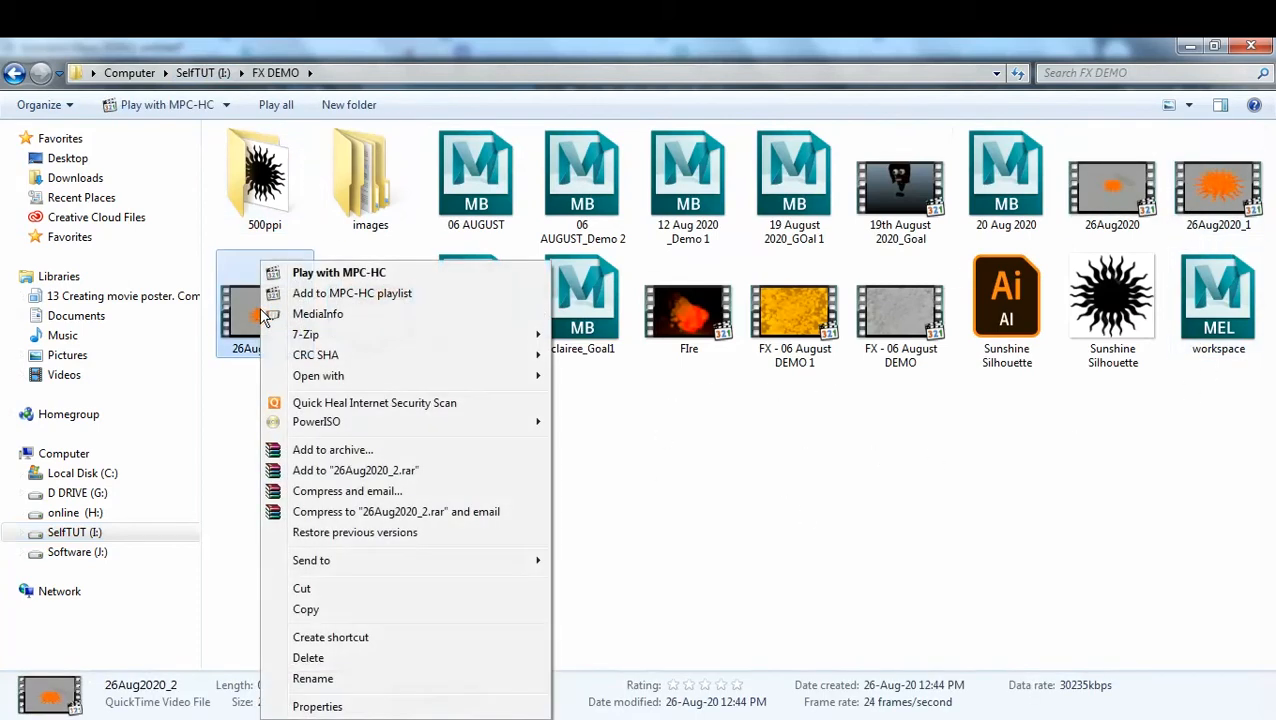
pyautogui.moveTo(405, 385)
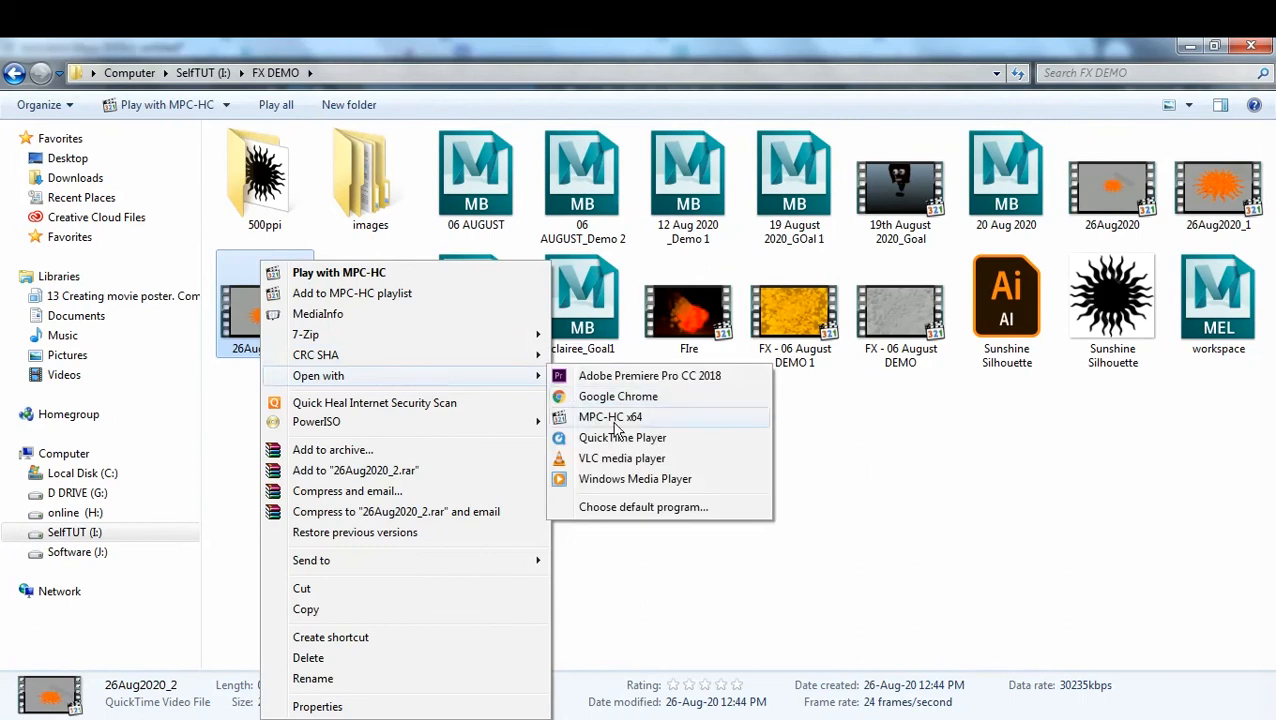
pyautogui.click(644, 440)
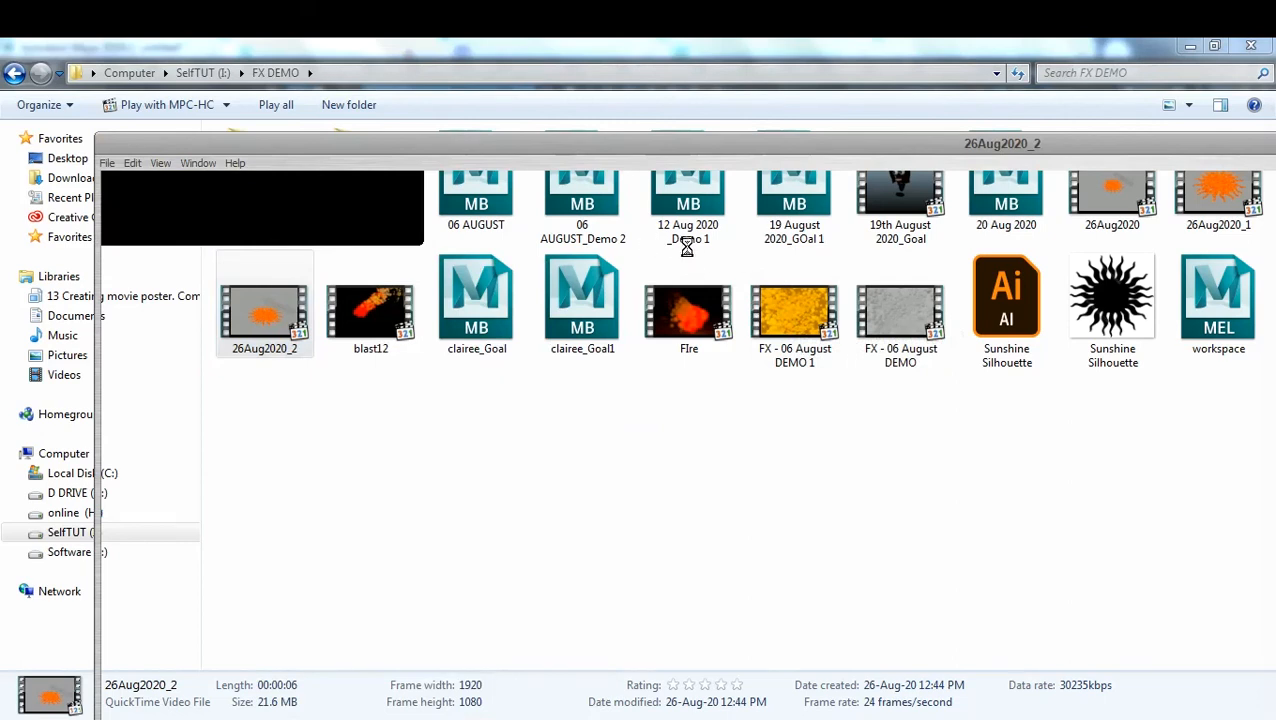
# Try viewing 26Aug2020_2 in full screen in QuickTime Player, pausing and resuming playback, and close the player.
pyautogui.click(162, 165)
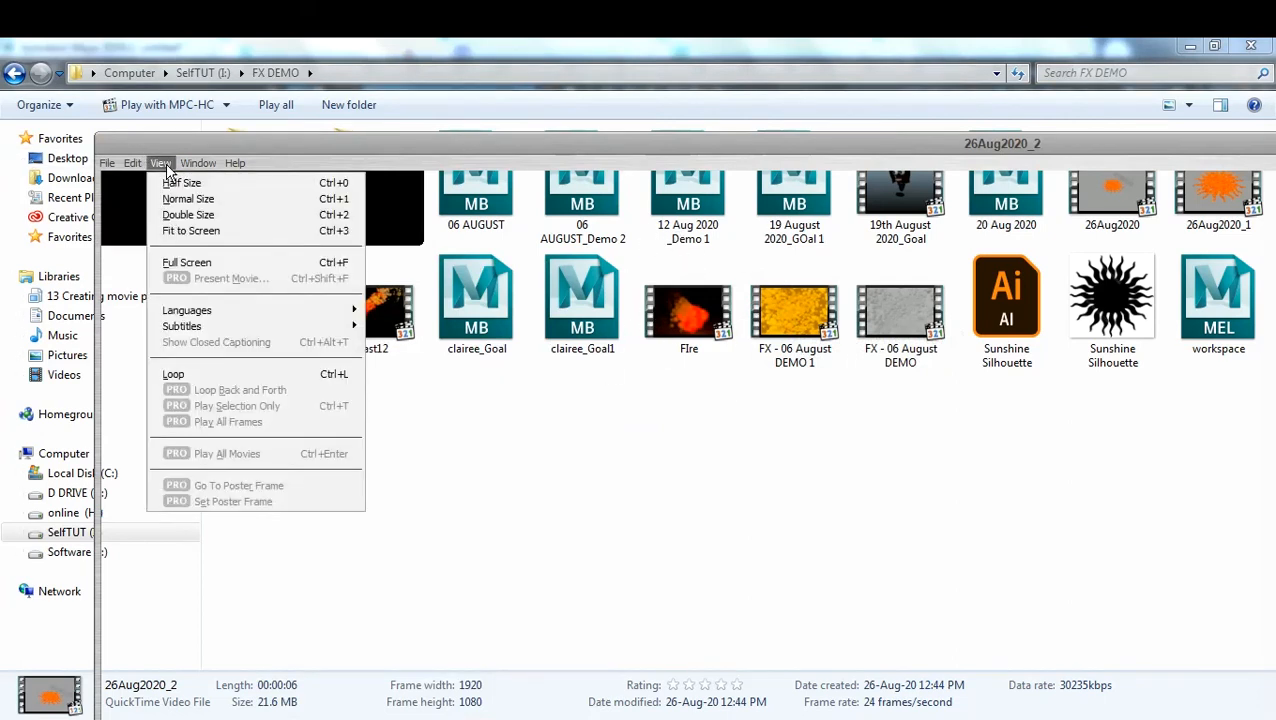
pyautogui.moveTo(131, 170)
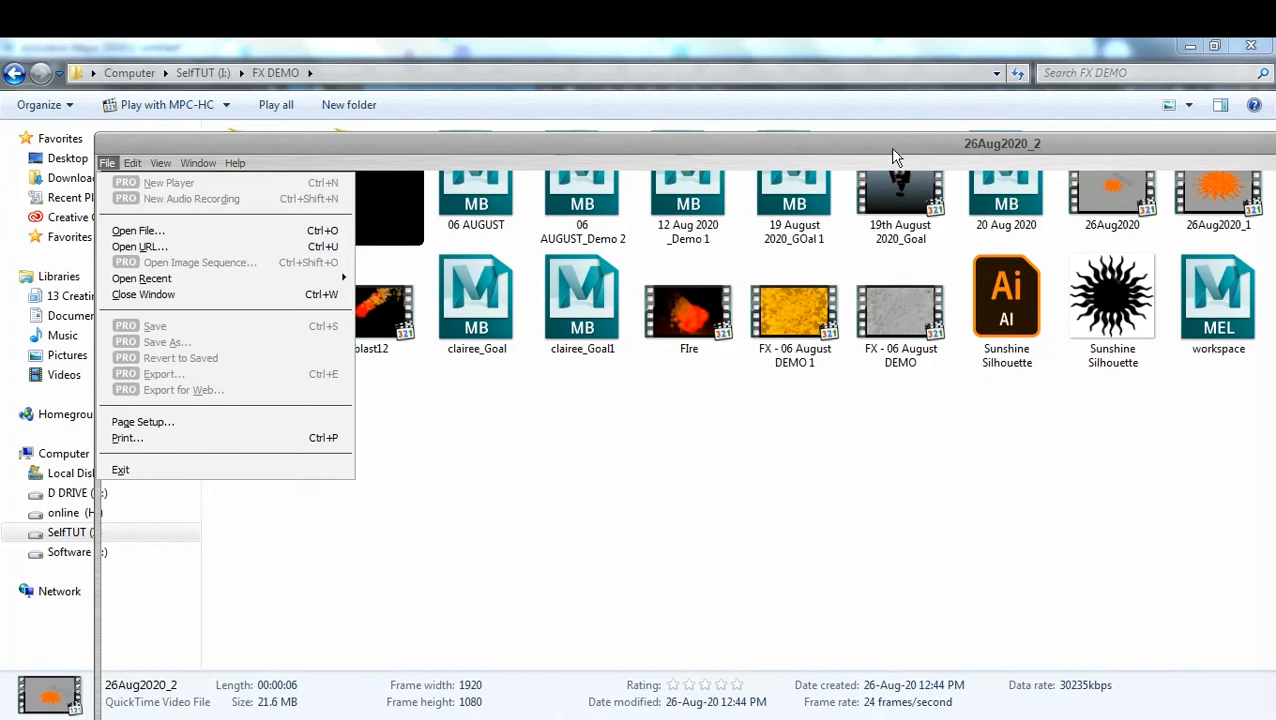
pyautogui.click(747, 530)
pyautogui.hotkey('ctrl', 'f')
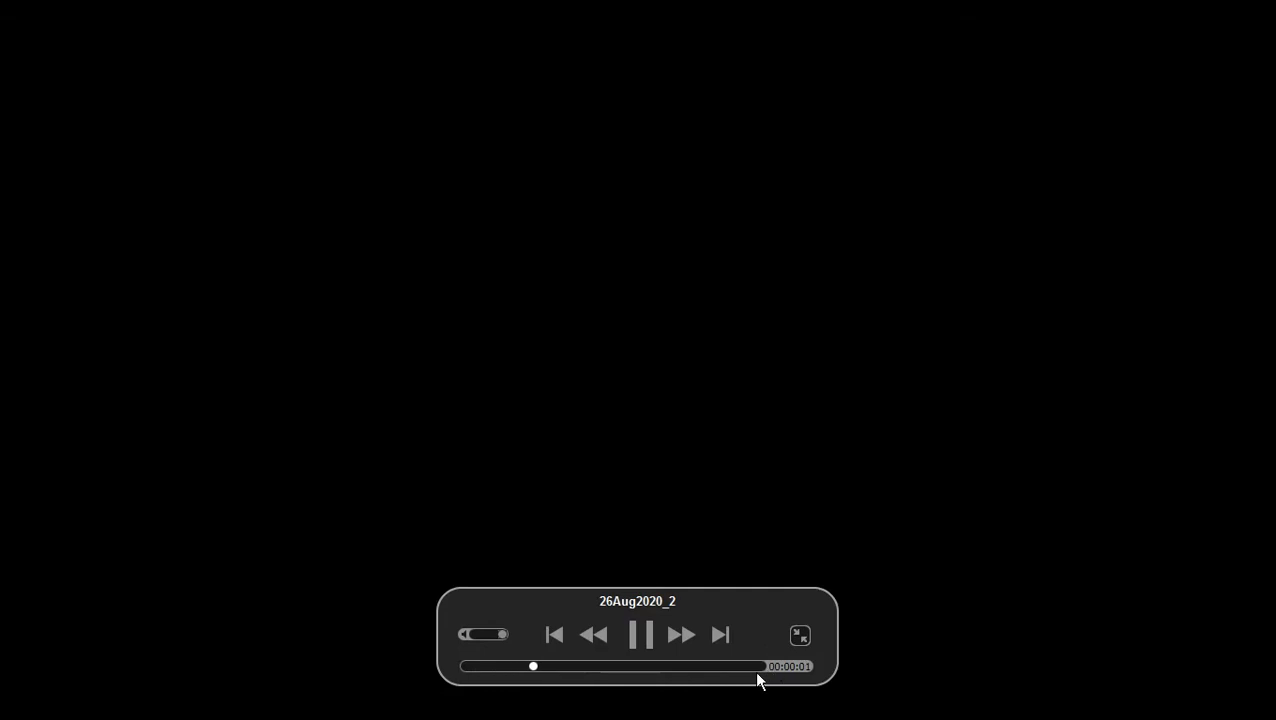
pyautogui.press('space')
pyautogui.press('space')
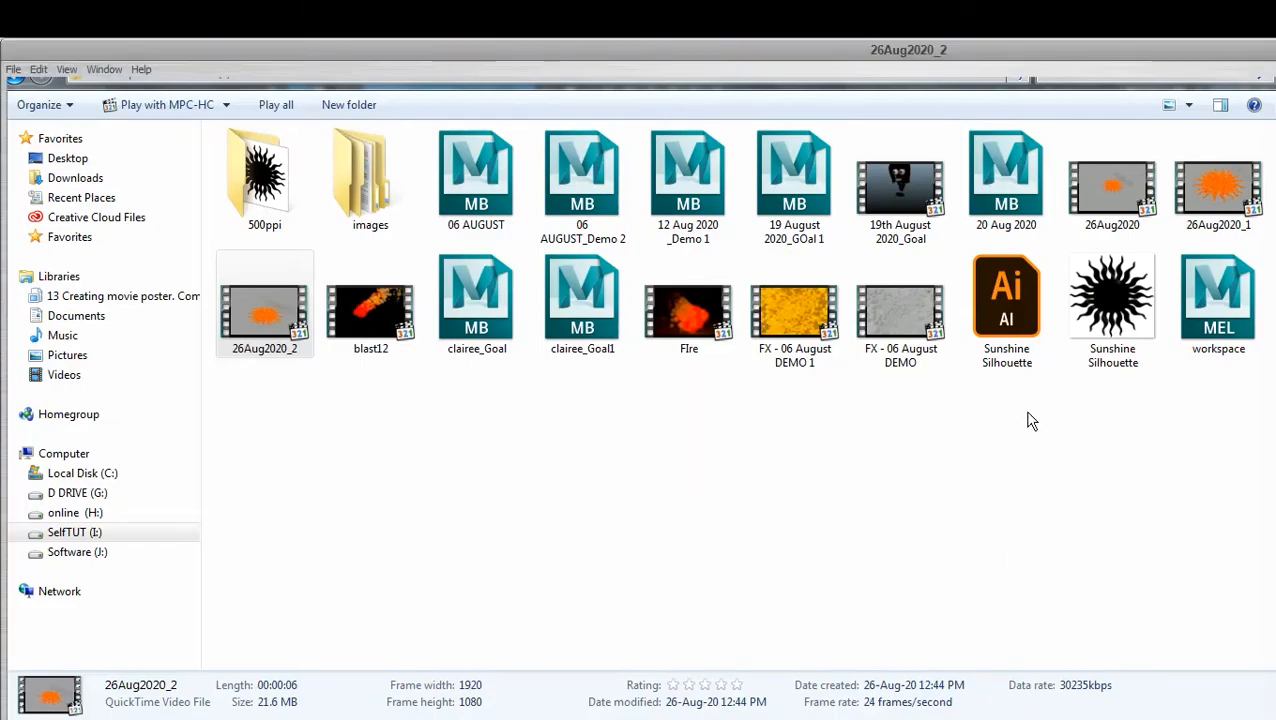
pyautogui.moveTo(1088, 52); pyautogui.dragTo(614, 165)
pyautogui.click(1037, 165)
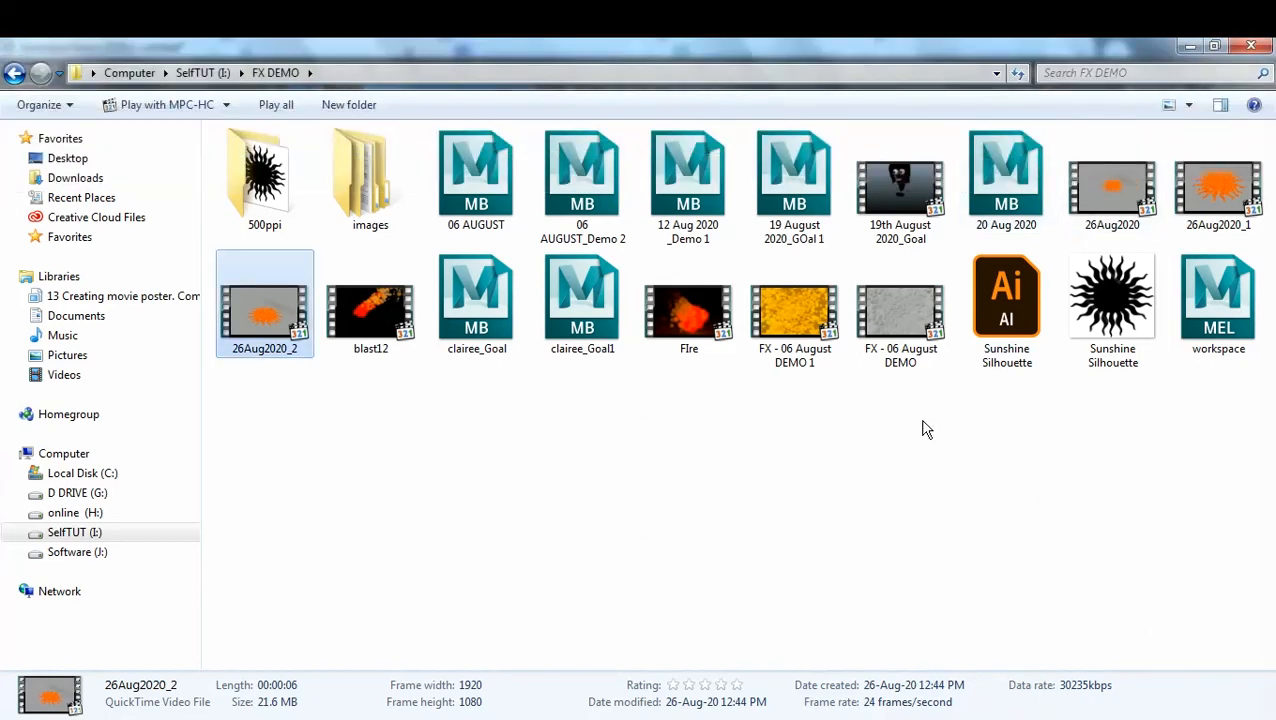
# Play 26Aug2020_2 in MPC-HC, scrub through the second half of the animation and close the player.
pyautogui.click(908, 440)
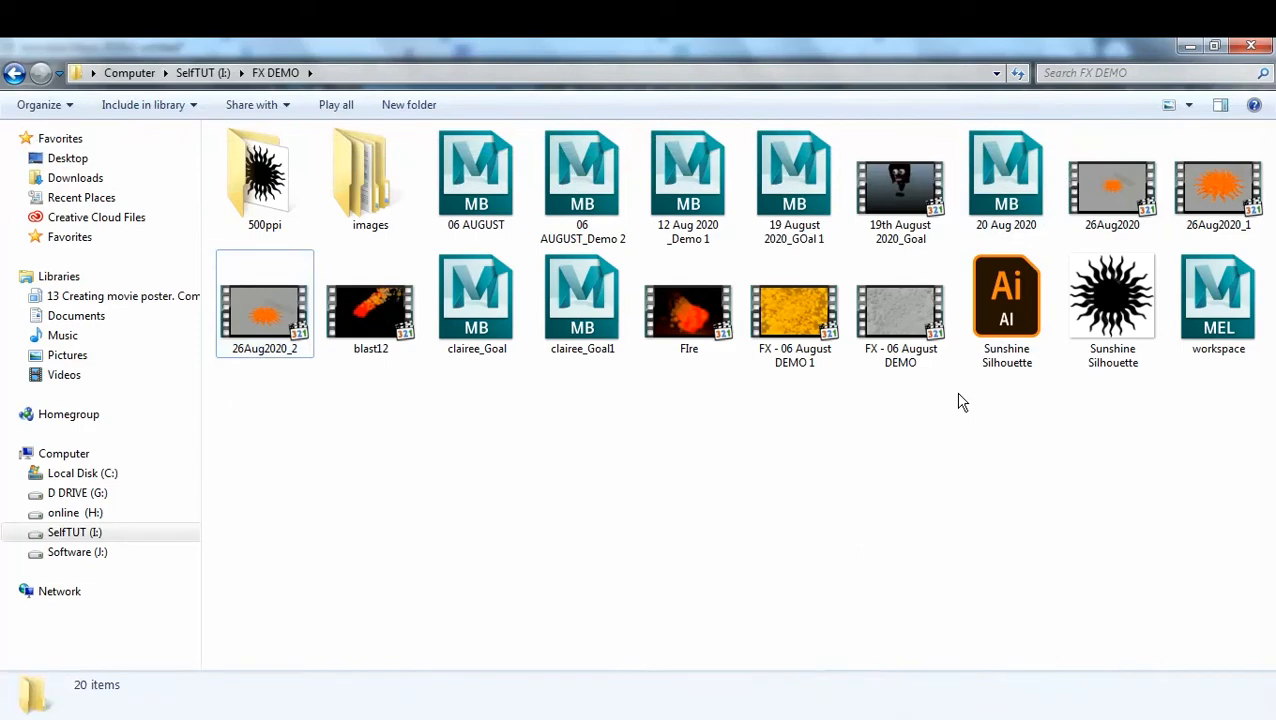
pyautogui.doubleClick(258, 312)
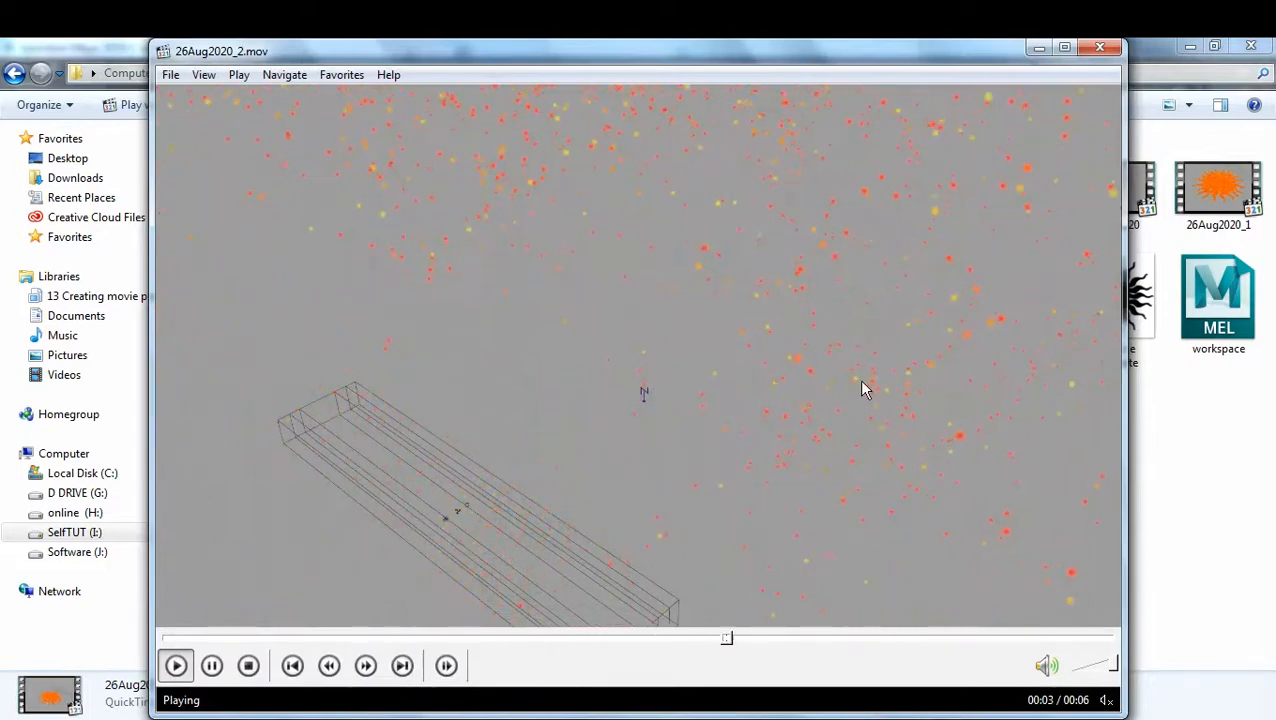
pyautogui.click(899, 543)
pyautogui.moveTo(943, 640); pyautogui.dragTo(675, 640)
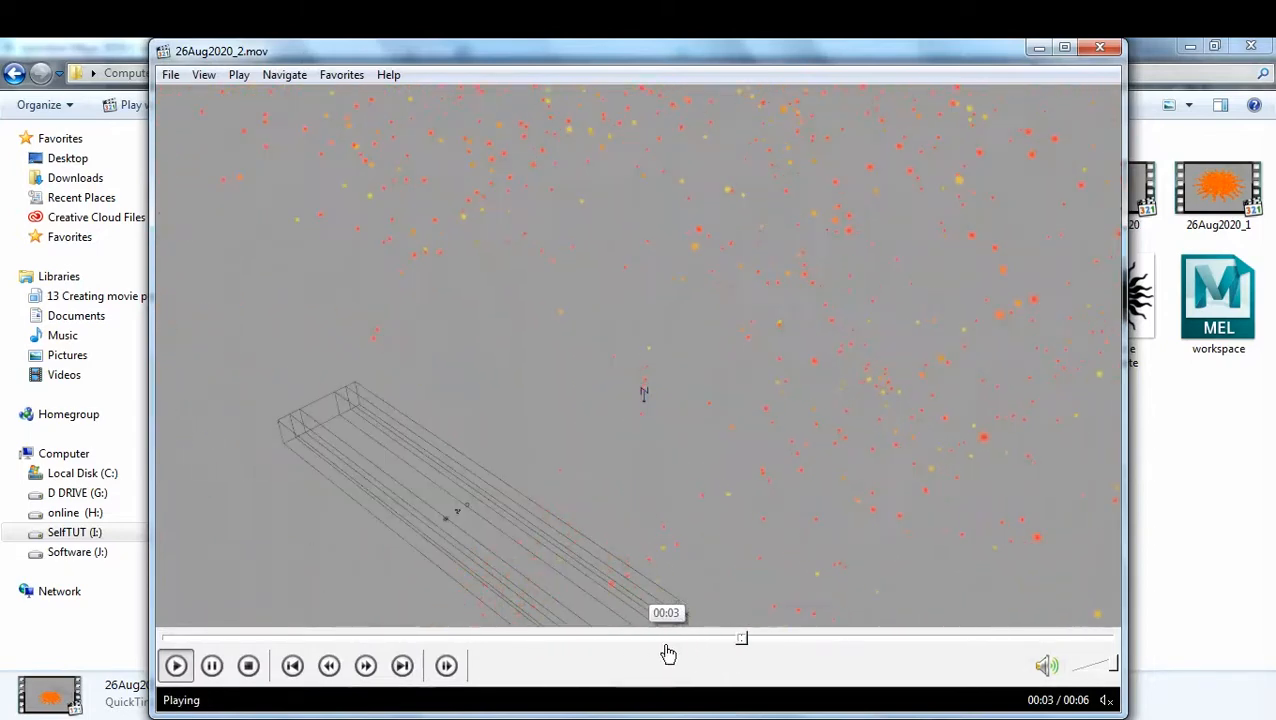
pyautogui.click(213, 666)
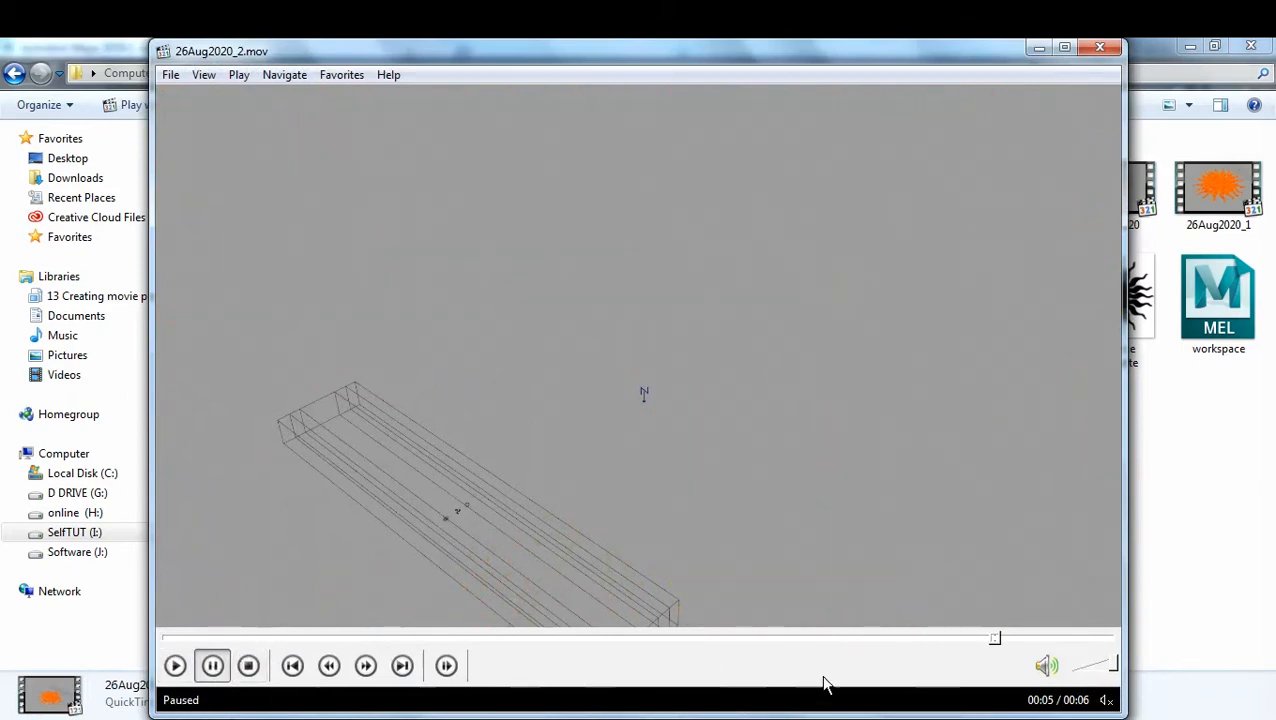
pyautogui.click(1079, 639)
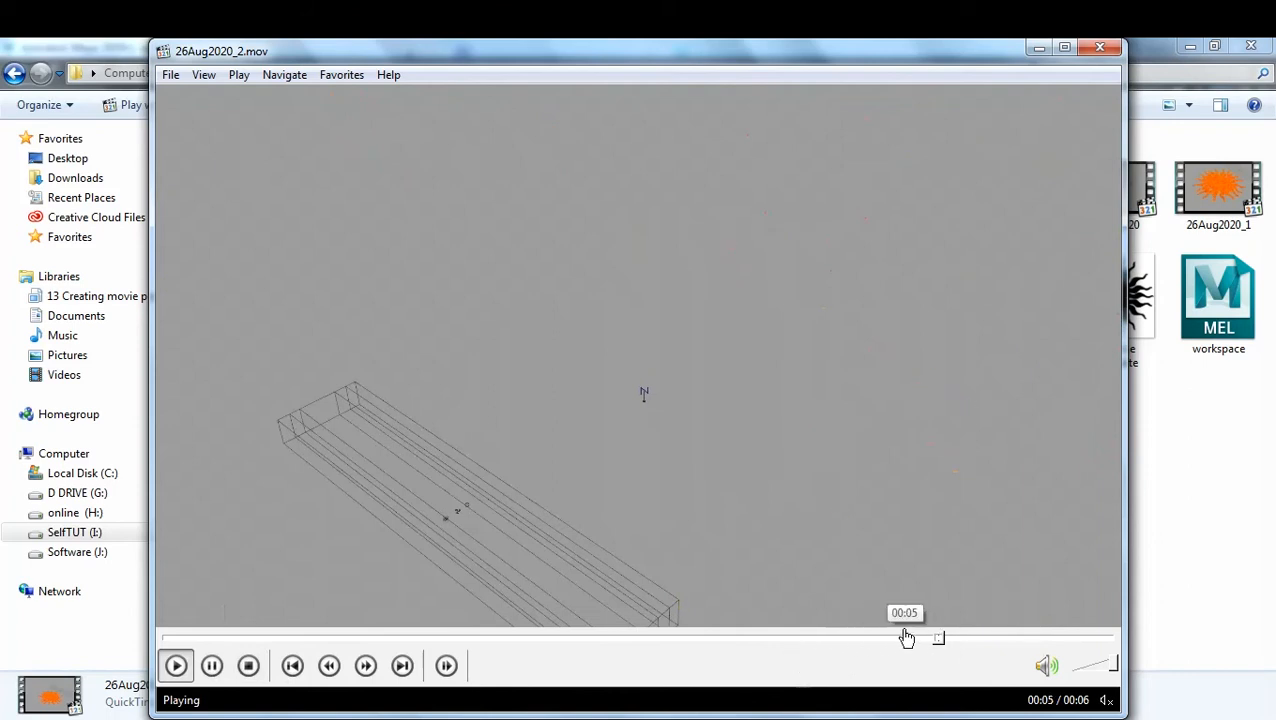
pyautogui.click(1098, 47)
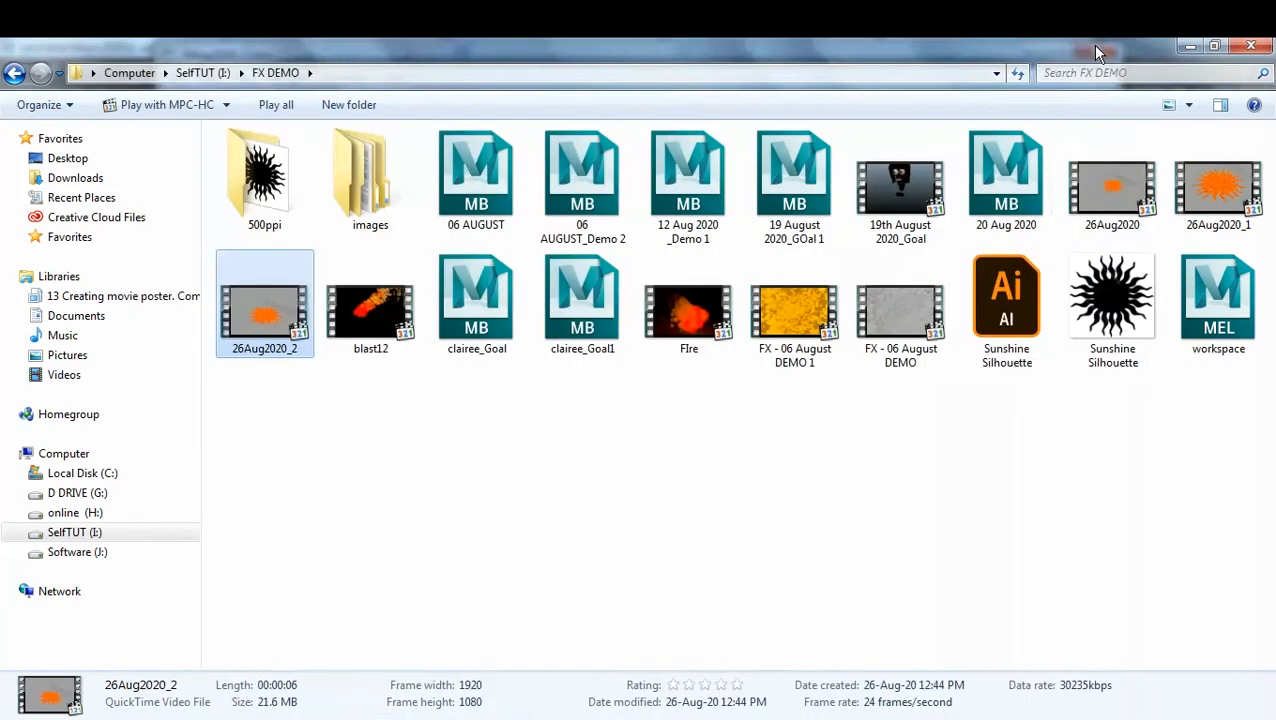
# Switch back to Maya and examine the format, encoding and movie file settings in the Playblast Options.
pyautogui.click(1191, 47)
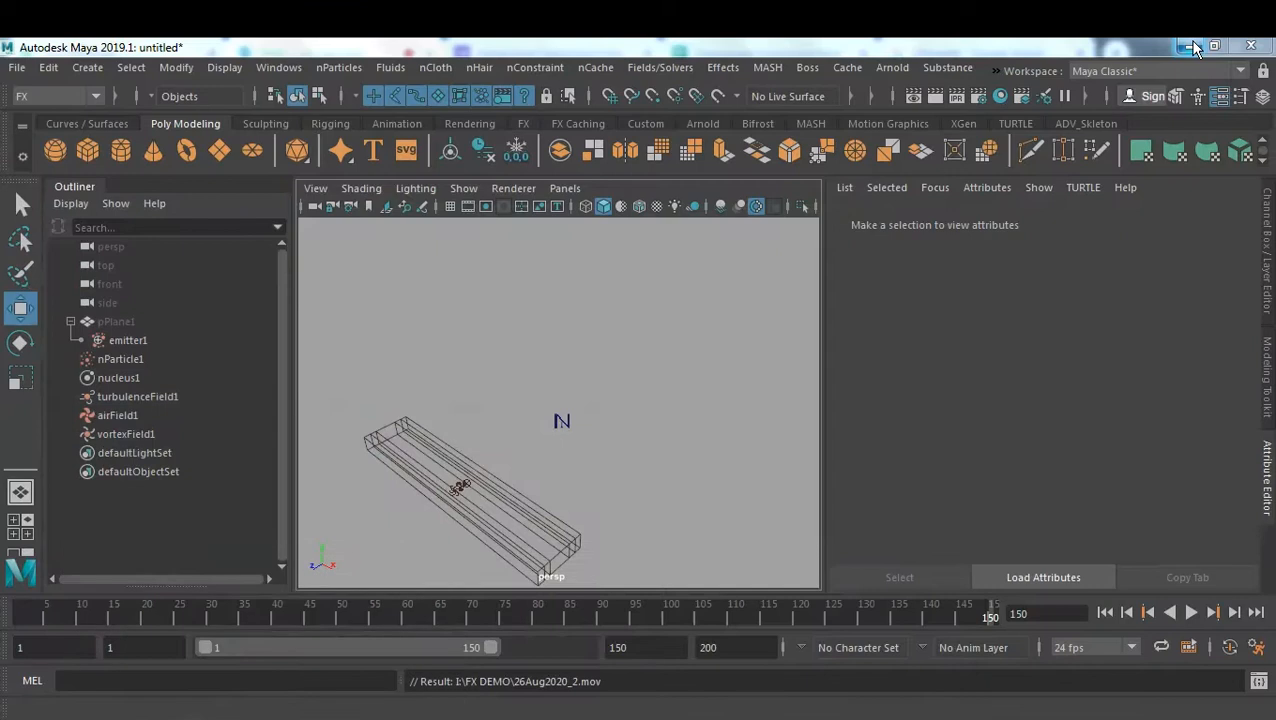
pyautogui.rightClick(664, 615)
pyautogui.click(851, 597)
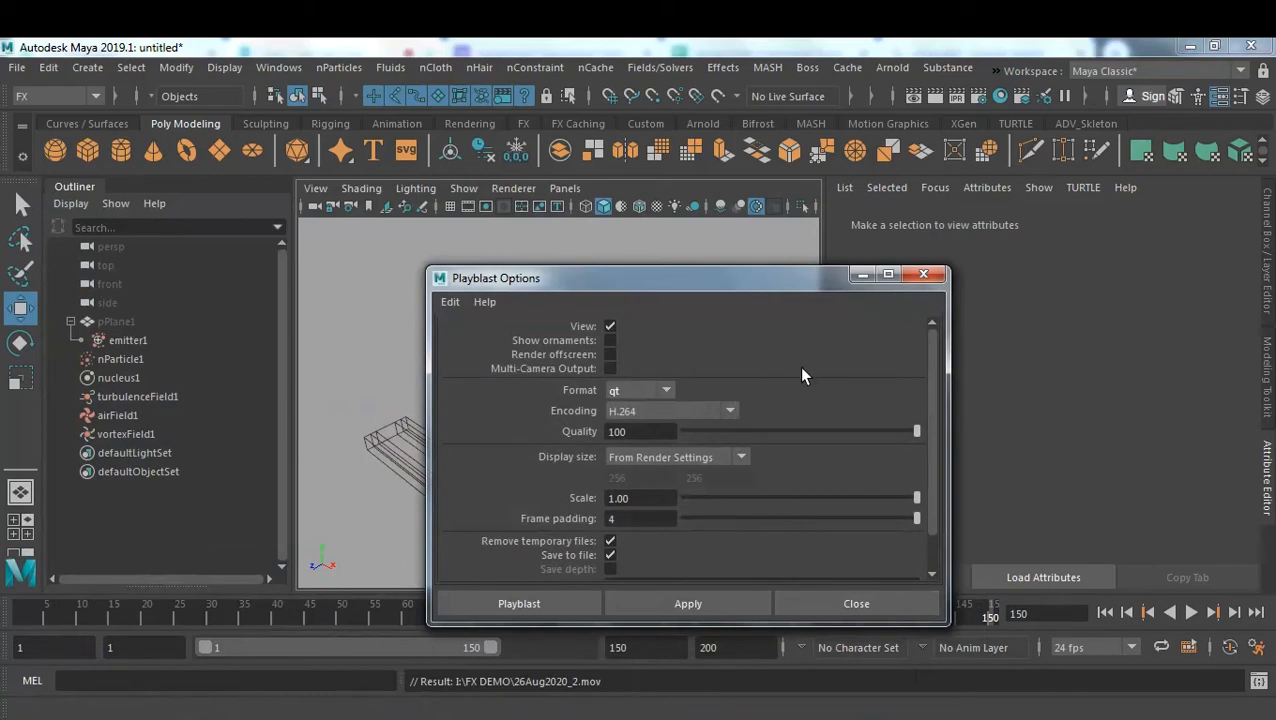
pyautogui.click(655, 396)
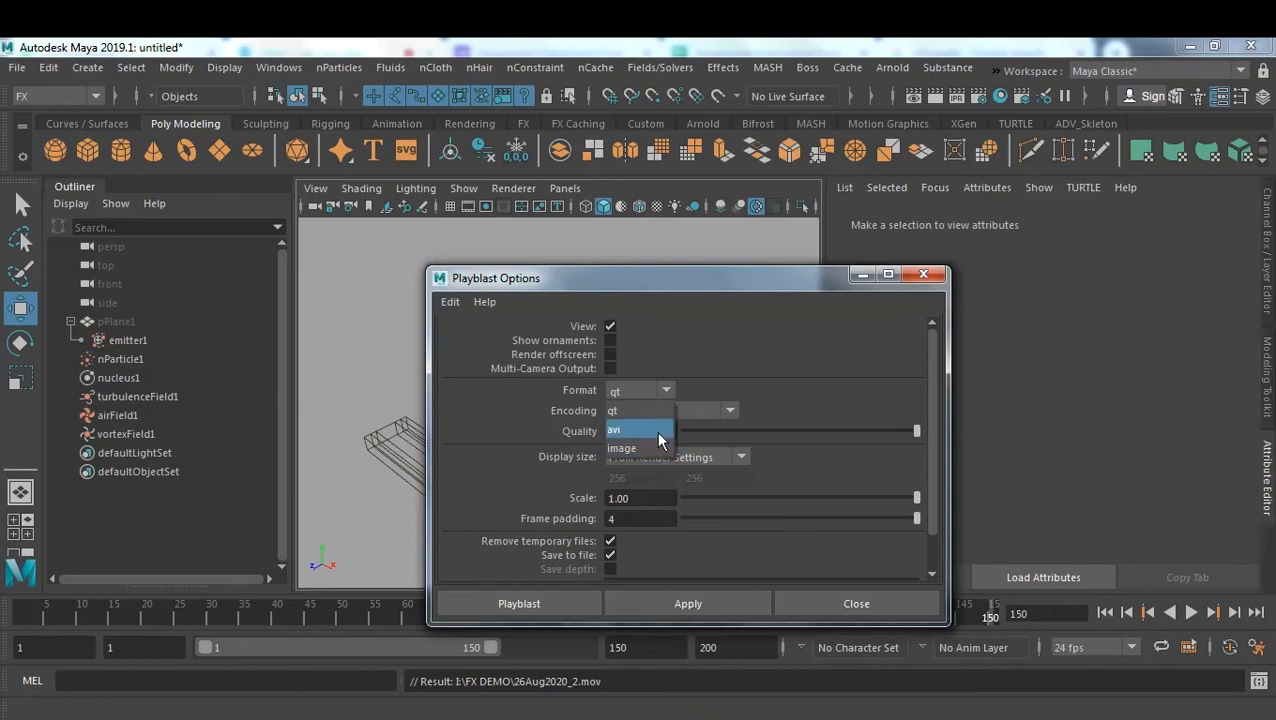
pyautogui.click(685, 349)
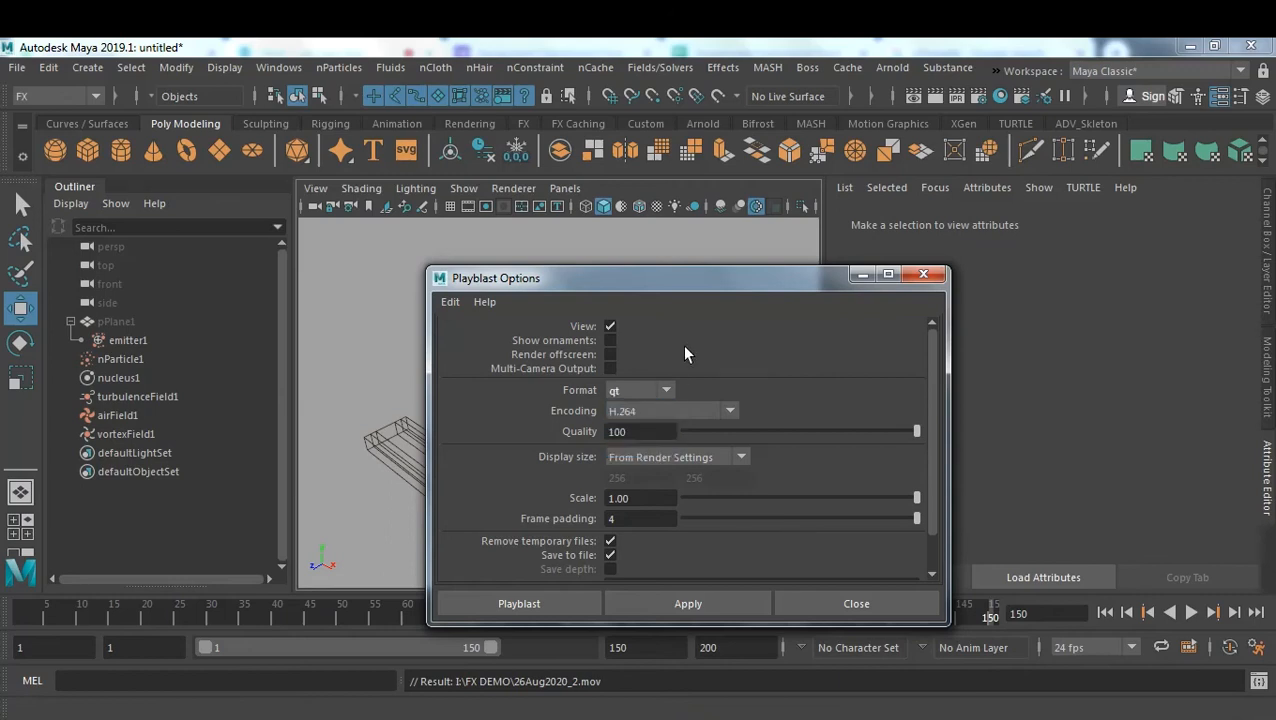
pyautogui.click(729, 412)
pyautogui.scroll(-5, 706, 498)
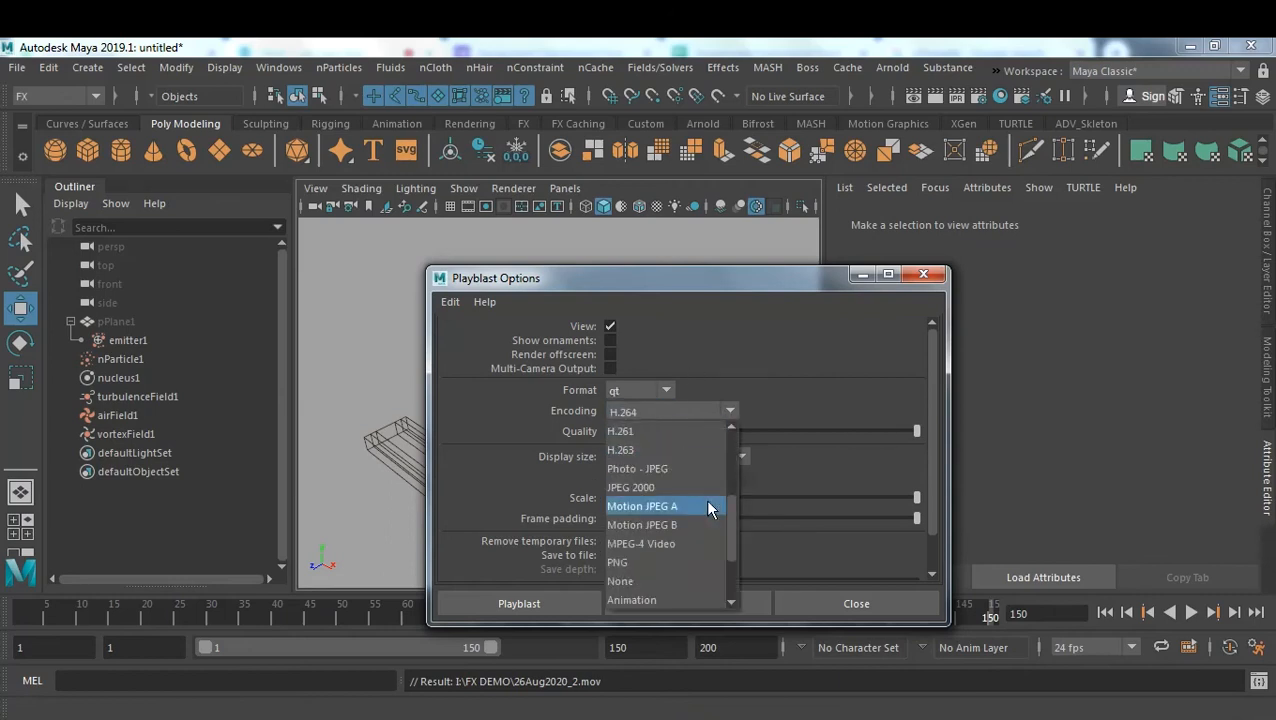
pyautogui.scroll(3, 700, 520)
pyautogui.scroll(2, 698, 540)
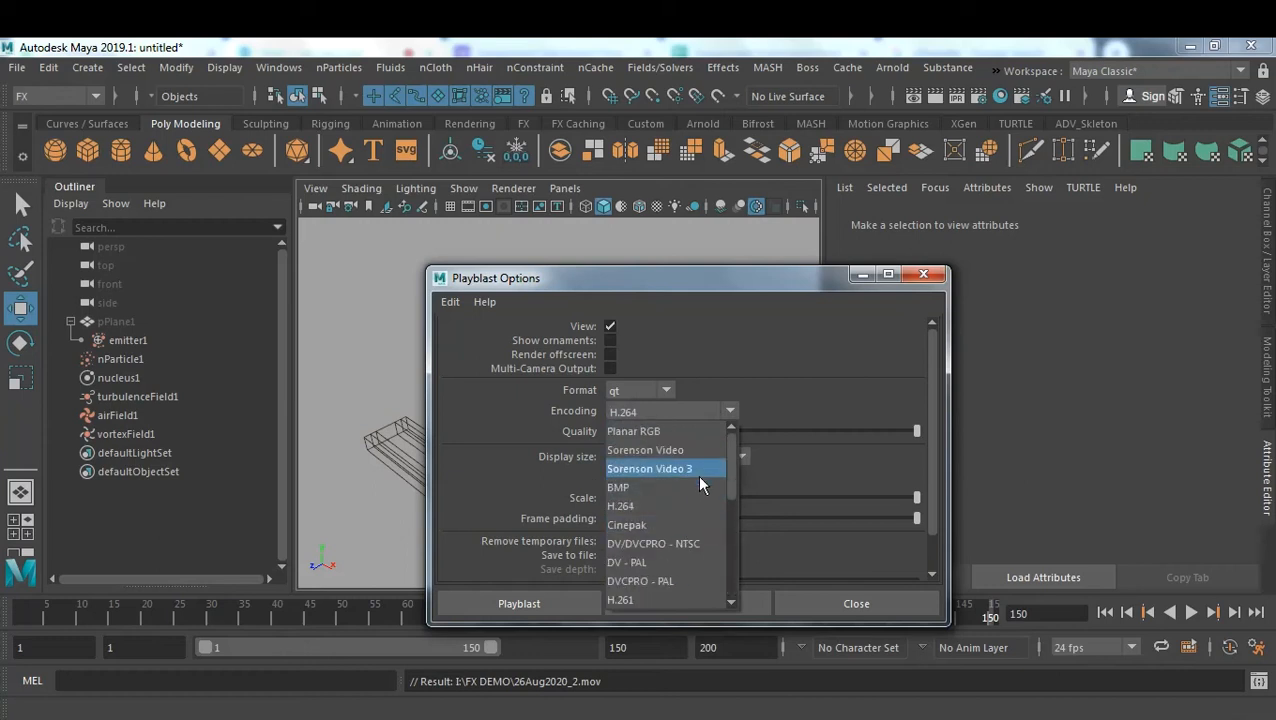
pyautogui.click(780, 364)
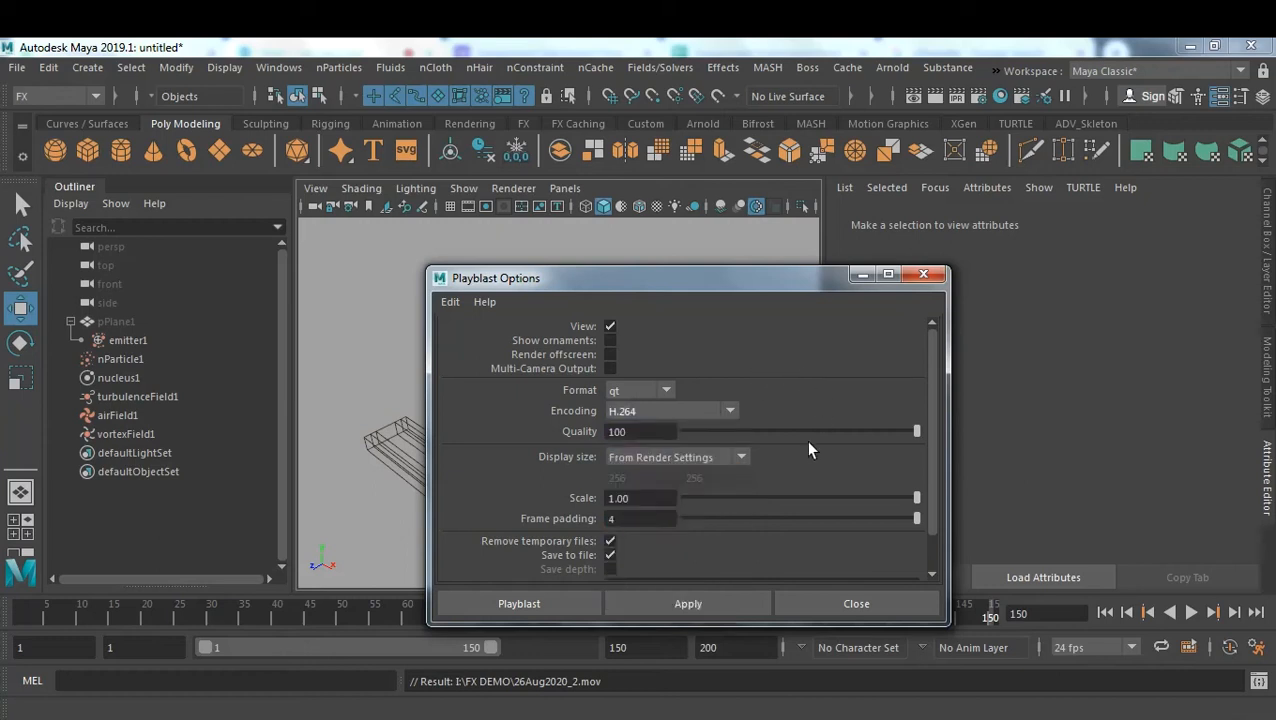
pyautogui.scroll(-1, 805, 463)
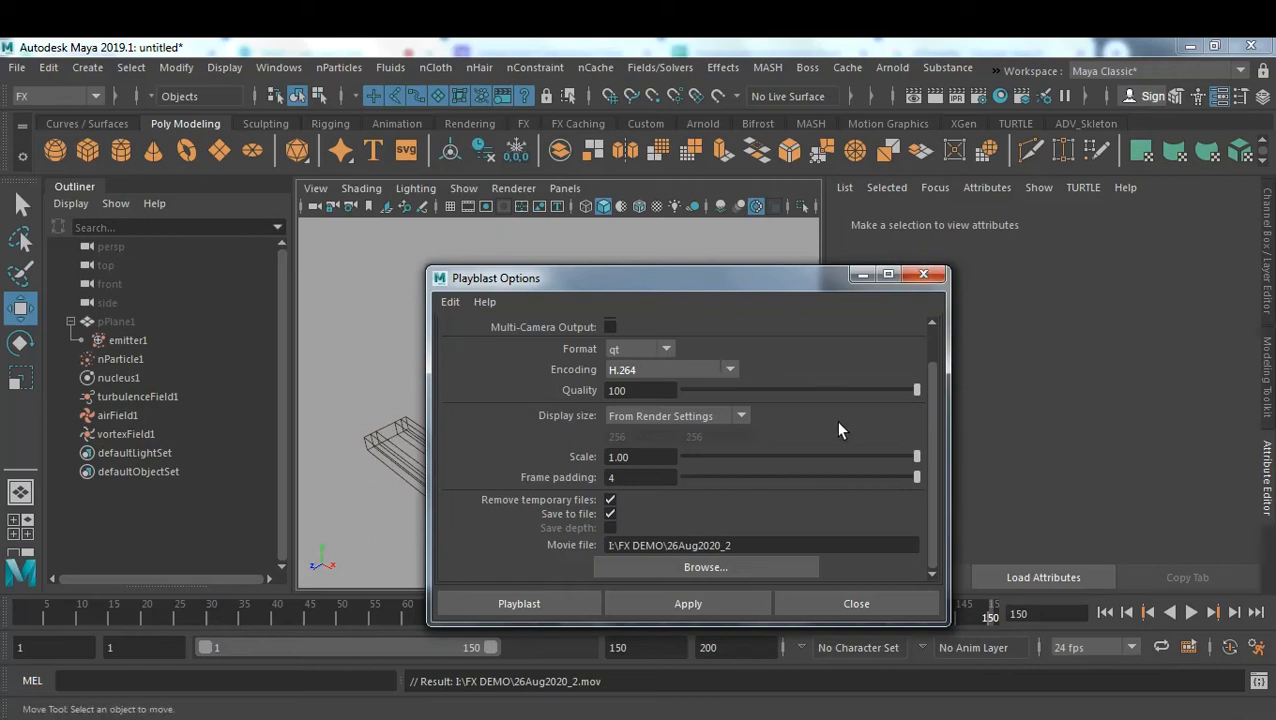
# Reopen the Playblast Options and set the format to image with maya encoding.
pyautogui.click(858, 604)
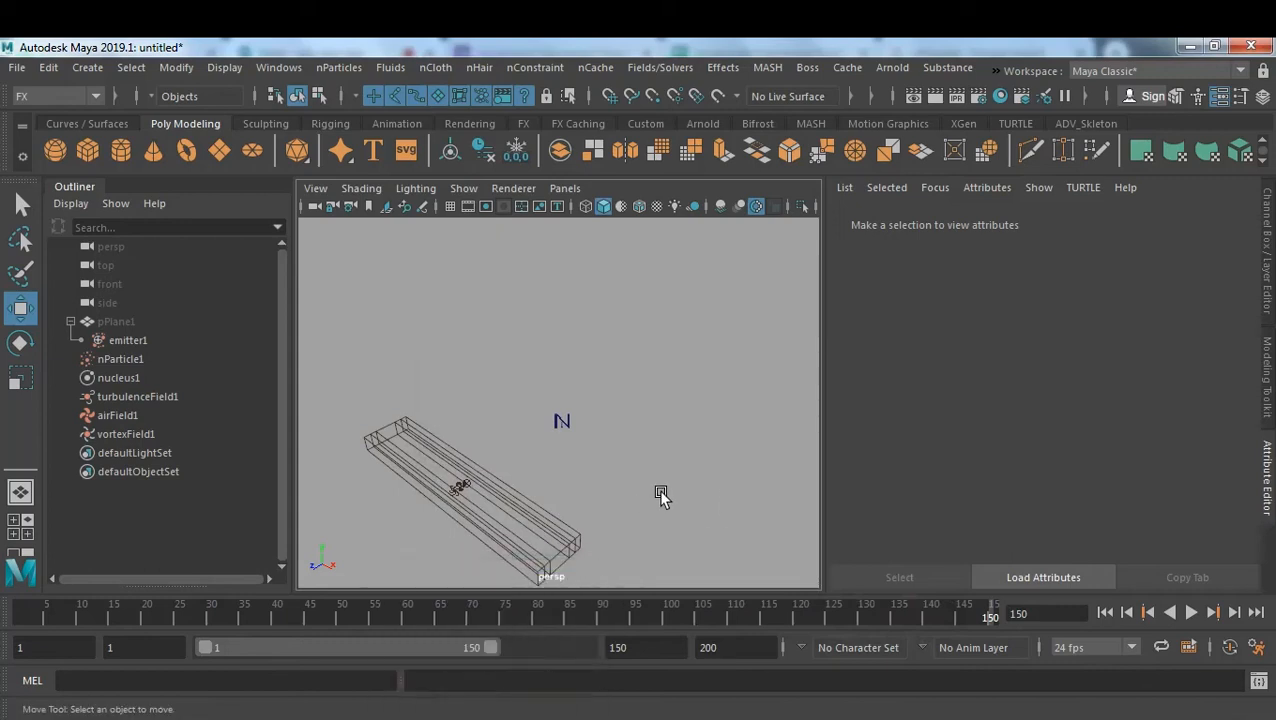
pyautogui.rightClick(752, 606)
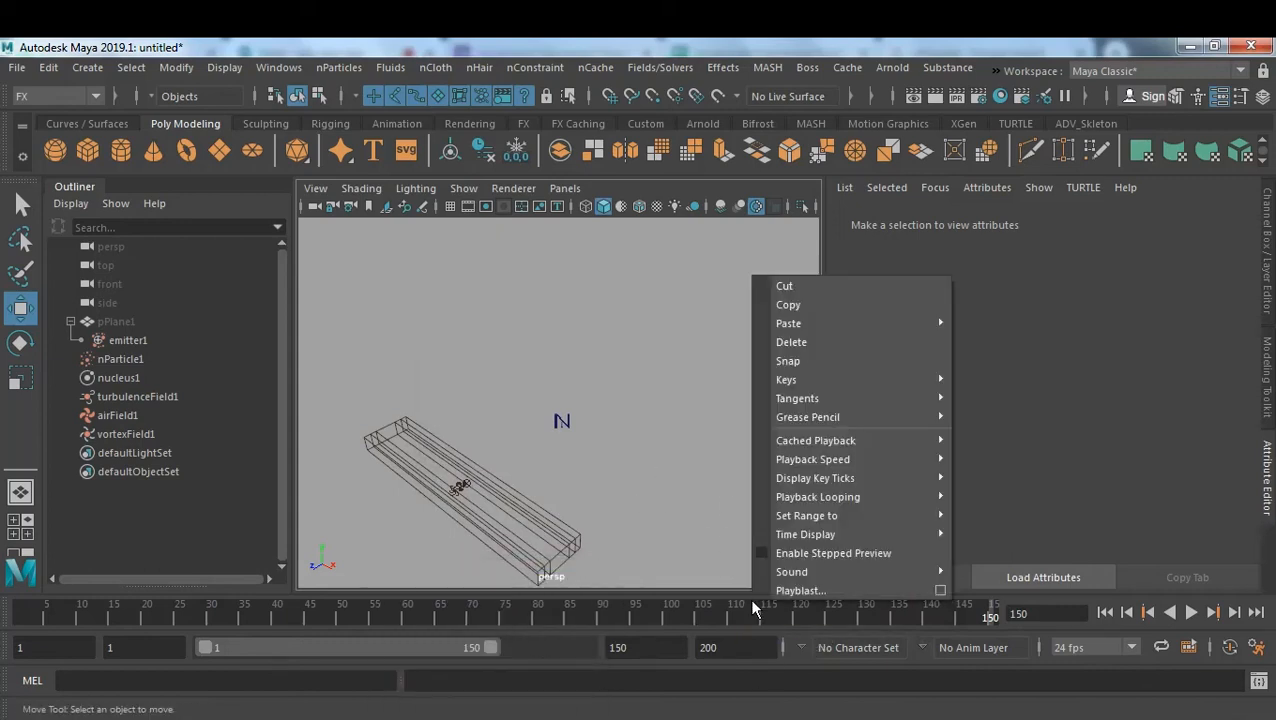
pyautogui.click(940, 592)
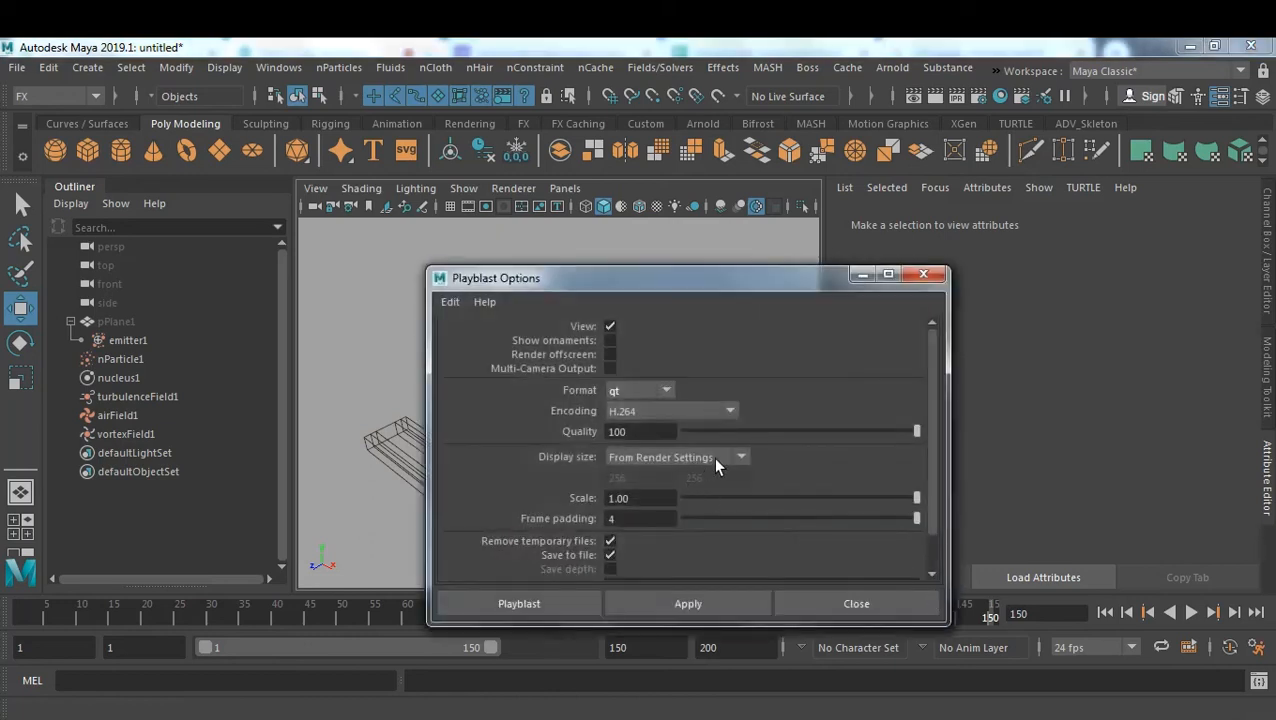
pyautogui.scroll(-1, 791, 460)
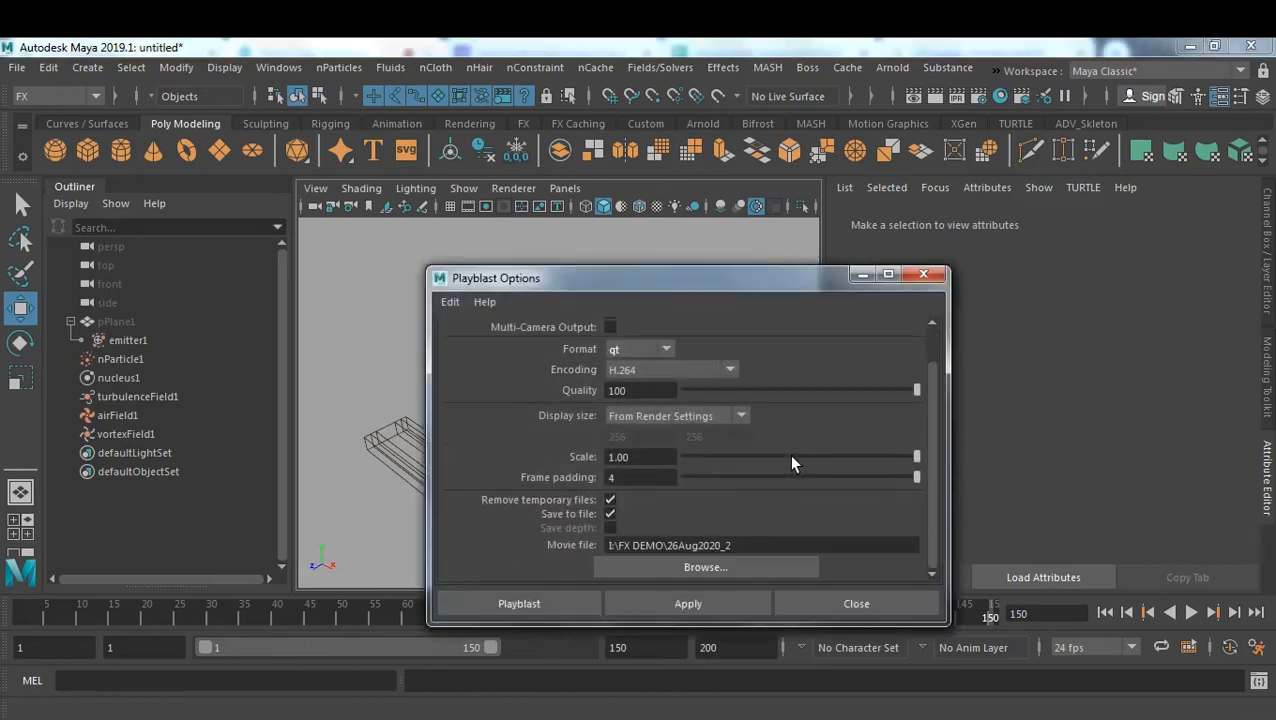
pyautogui.scroll(1, 791, 460)
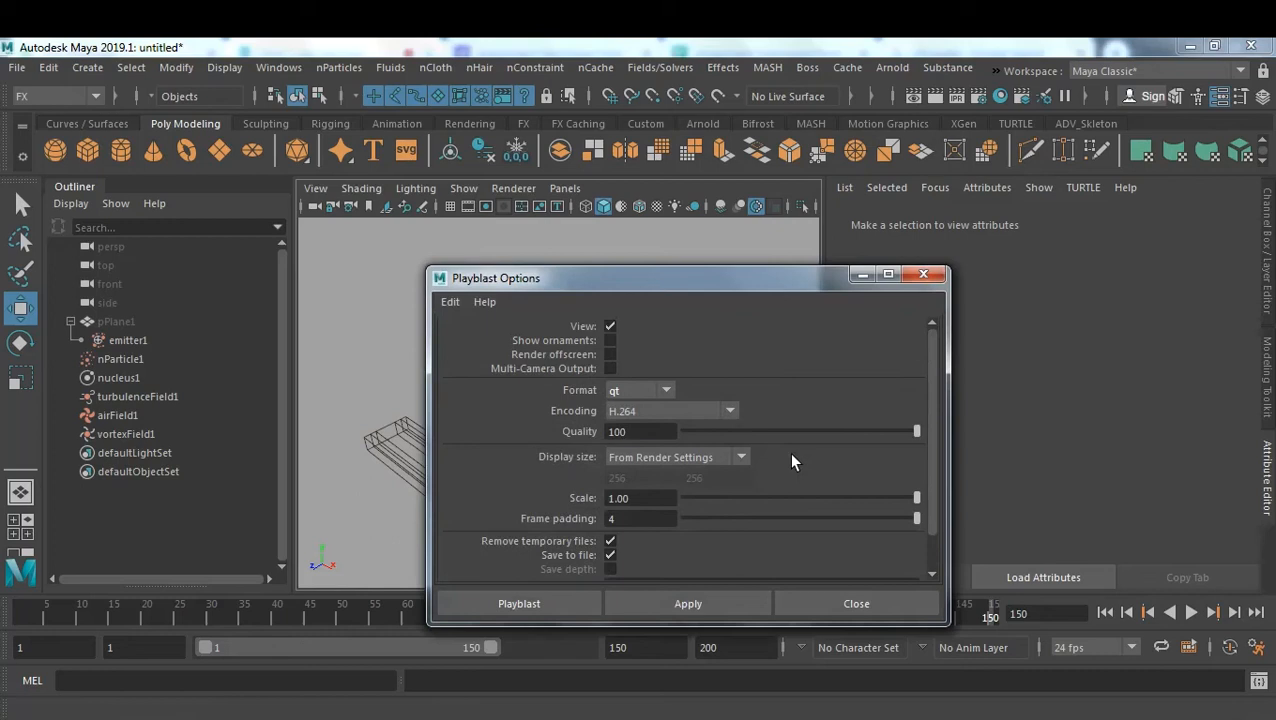
pyautogui.click(655, 389)
pyautogui.click(643, 444)
pyautogui.click(668, 413)
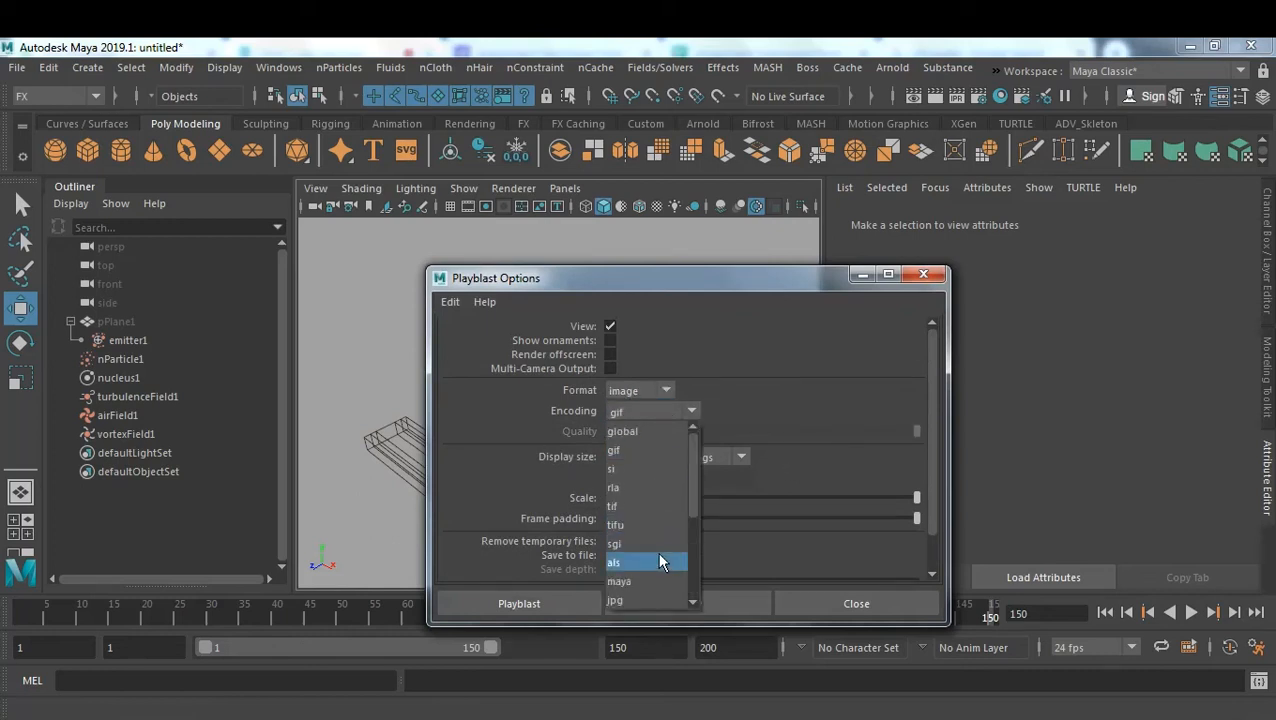
pyautogui.scroll(-2, 659, 479)
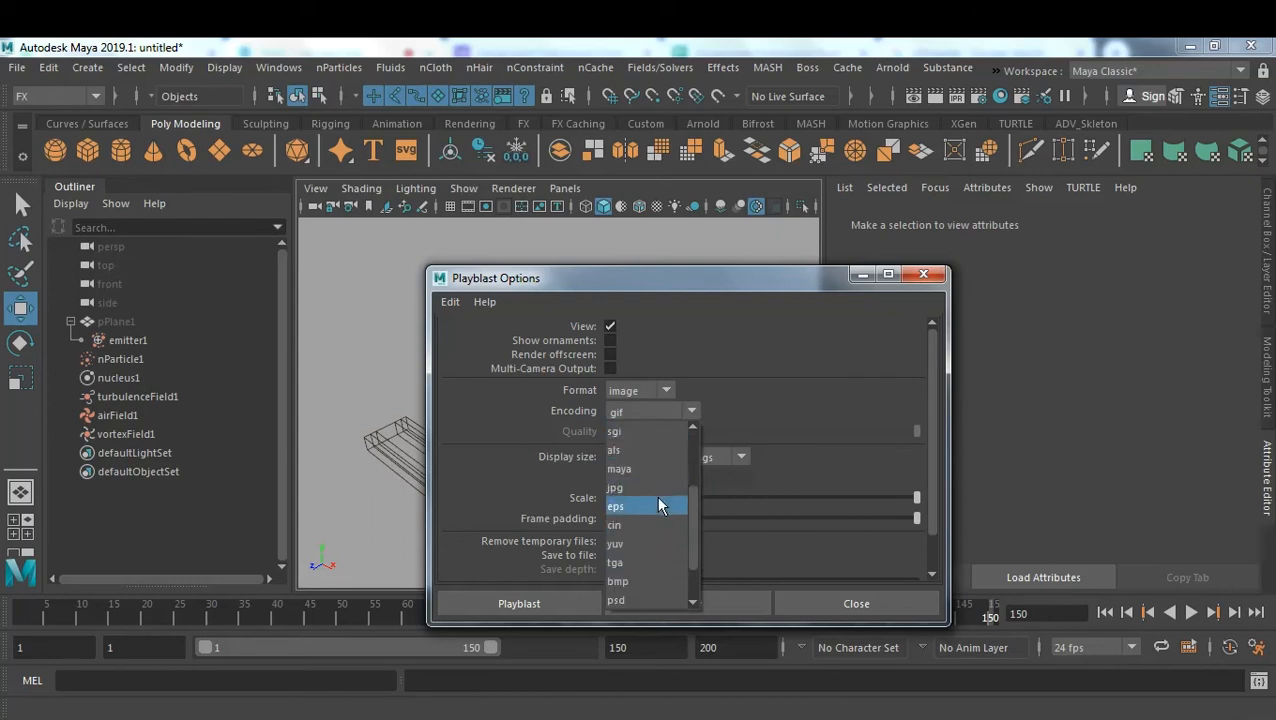
pyautogui.click(658, 472)
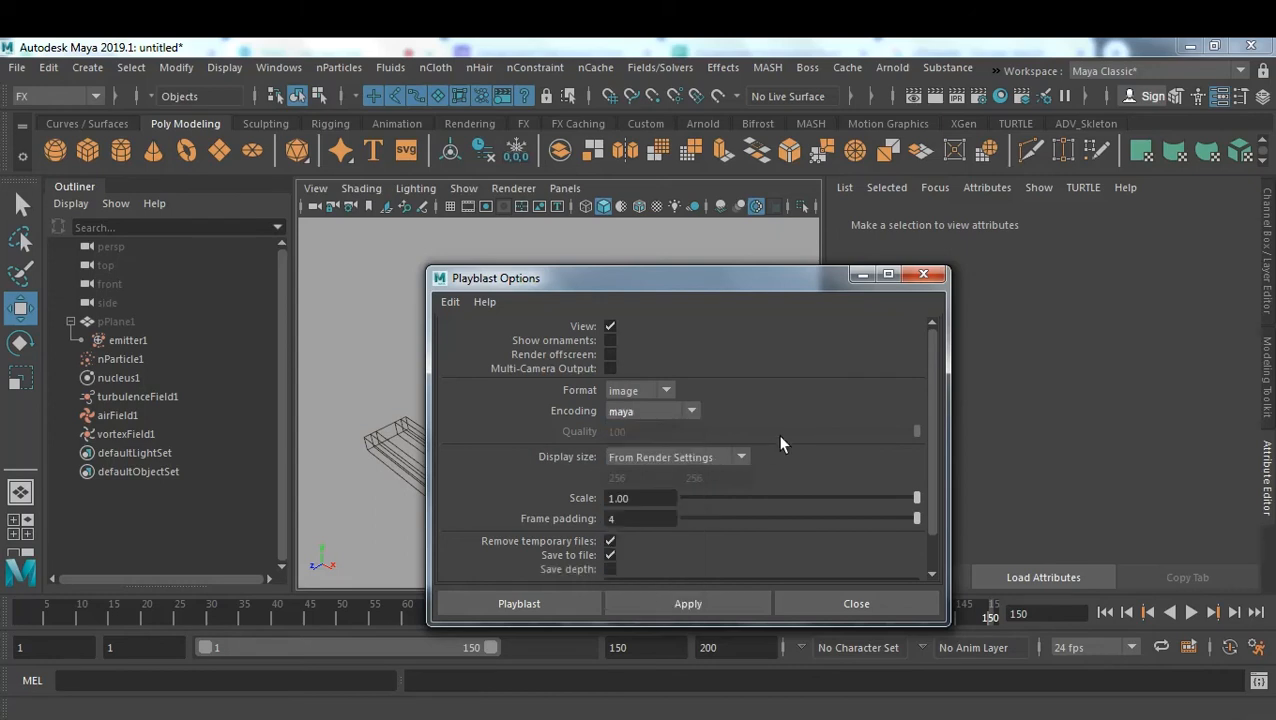
# Change the end of the playblast movie file name so it reads 26Aug2020_A.
pyautogui.scroll(-1, 780, 443)
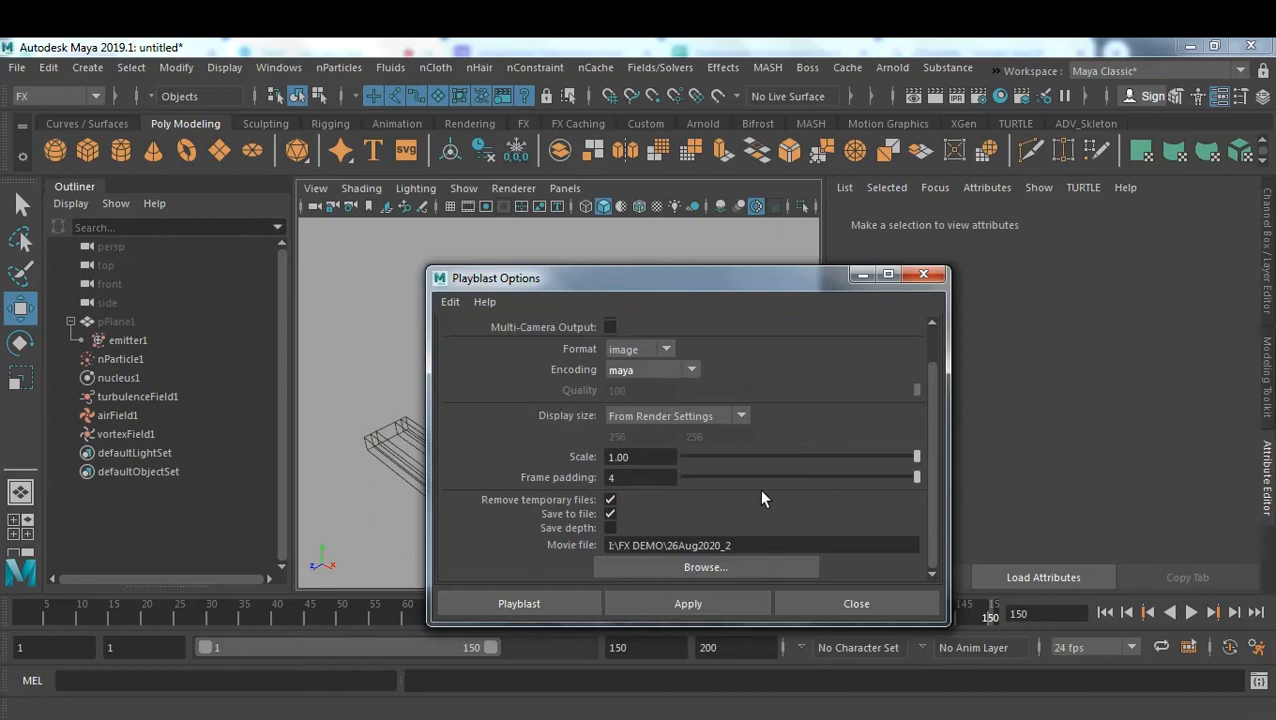
pyautogui.scroll(1, 762, 491)
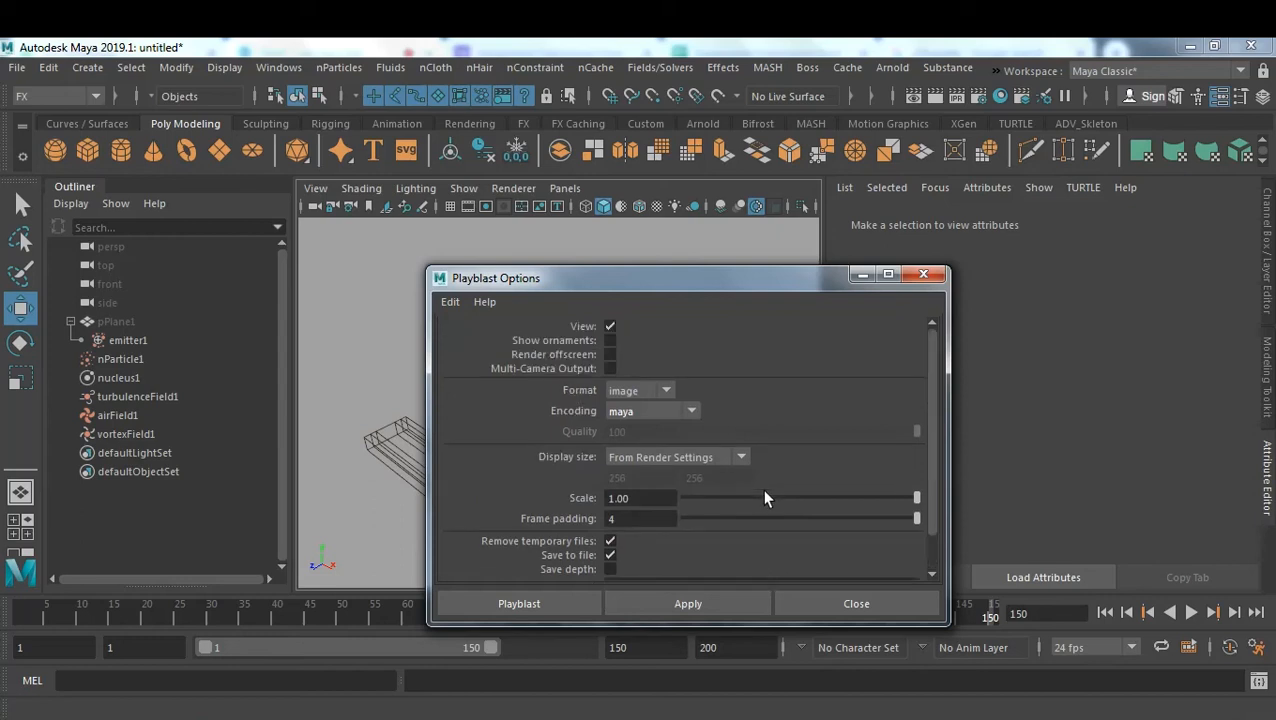
pyautogui.scroll(-1, 764, 497)
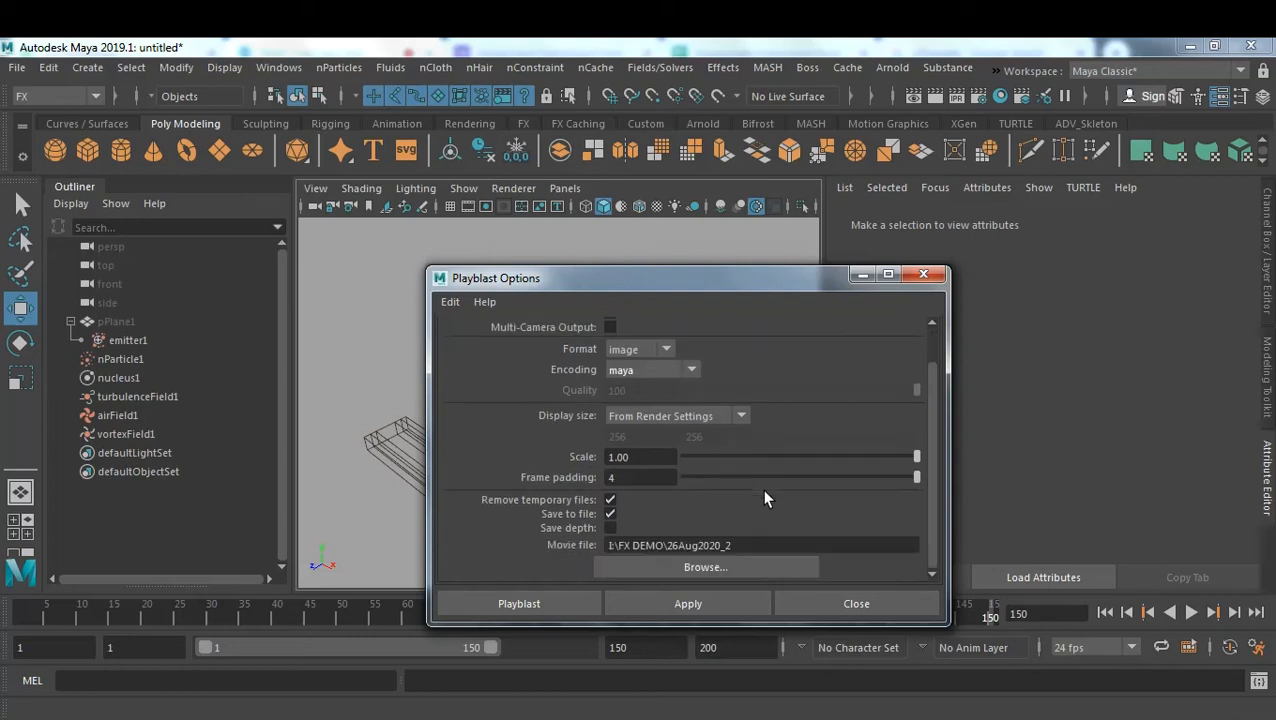
pyautogui.click(765, 546)
pyautogui.press('BackSpace')
pyautogui.write('A')
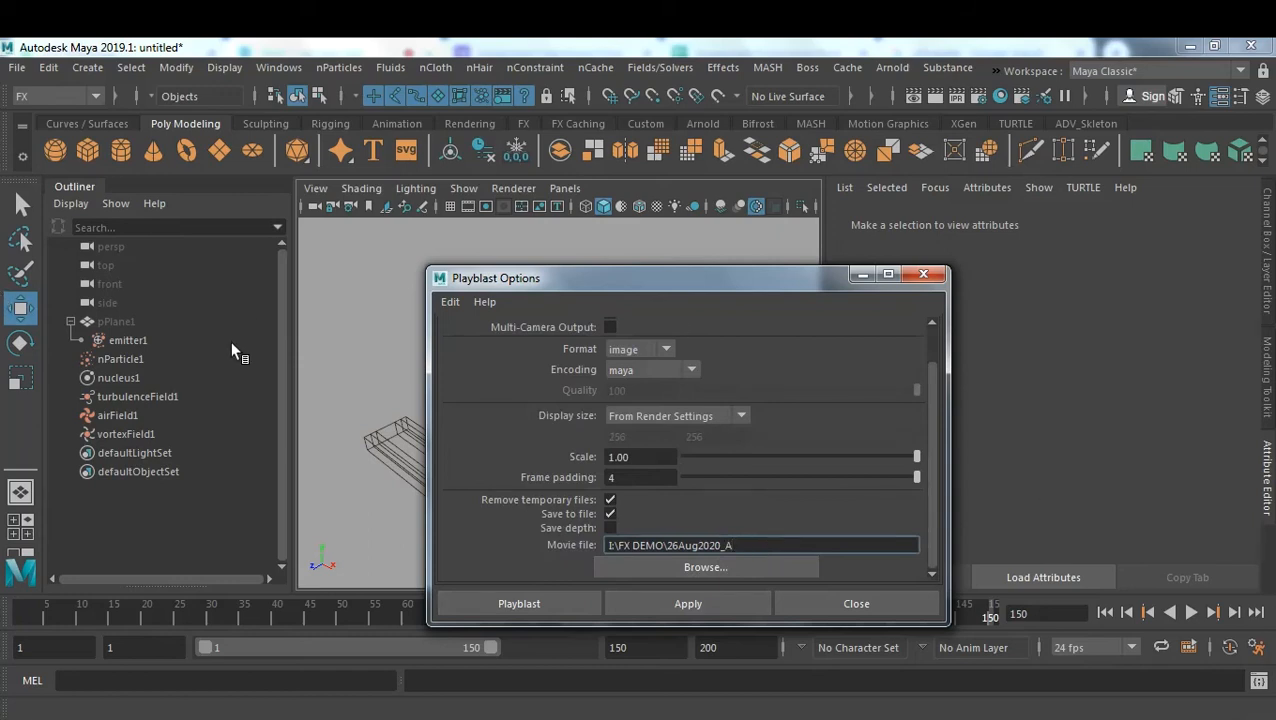
# Start browsing for the movie file location, create a new folder inside FX DEMO in Windows Explorer and copy its path.
pyautogui.click(732, 564)
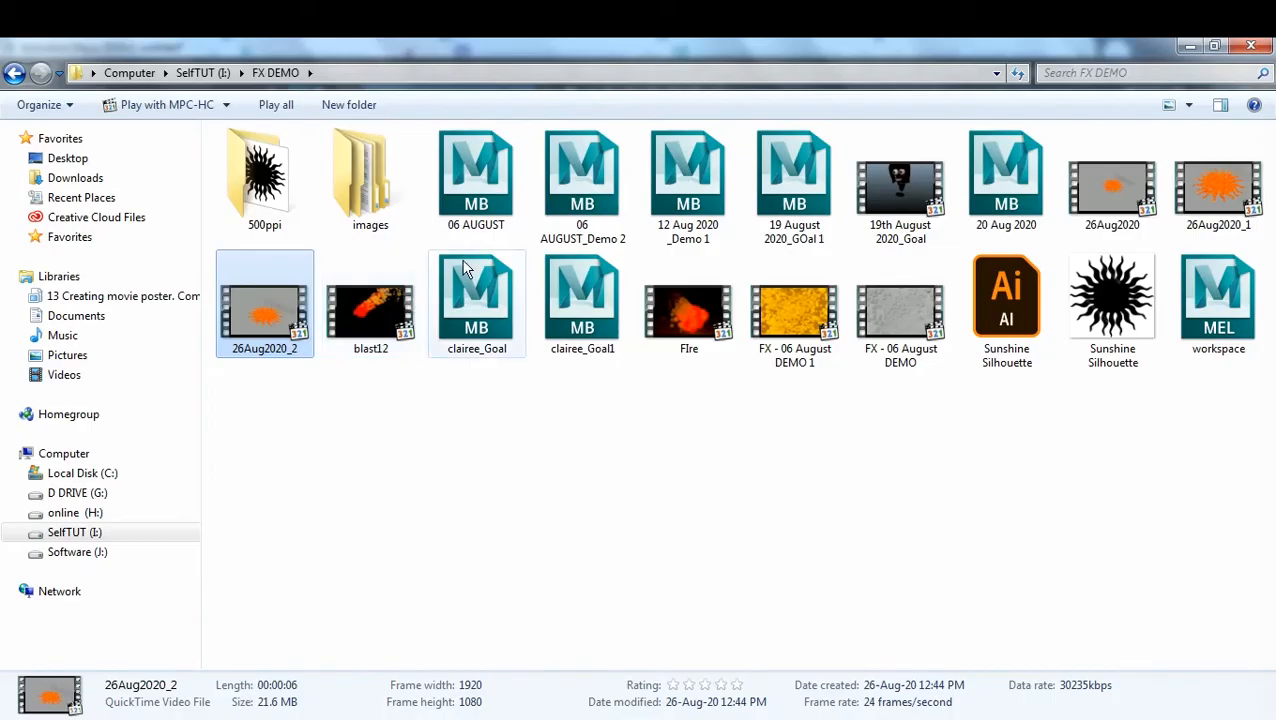
pyautogui.click(420, 482)
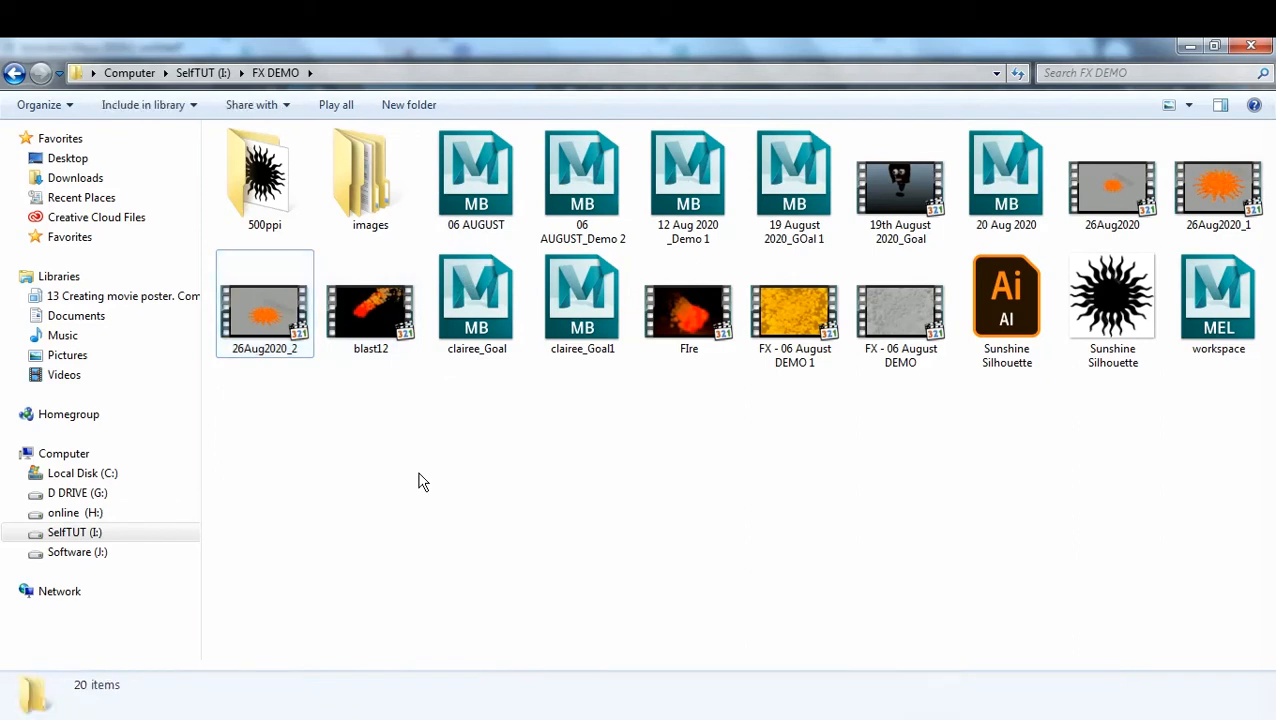
pyautogui.rightClick(428, 470)
pyautogui.moveTo(520, 447)
pyautogui.click(698, 432)
pyautogui.click(570, 362)
pyautogui.doubleClick(490, 206)
pyautogui.click(437, 78)
pyautogui.hotkey('ctrl', 'c')
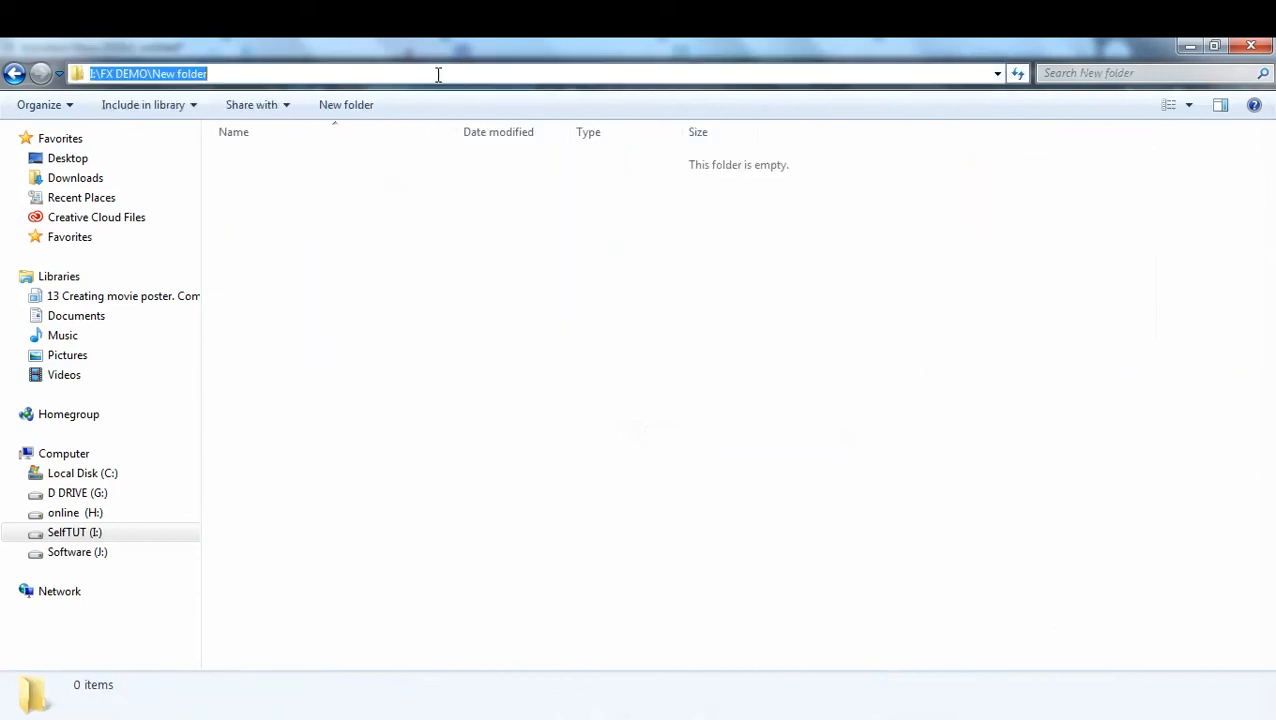
pyautogui.click(1255, 46)
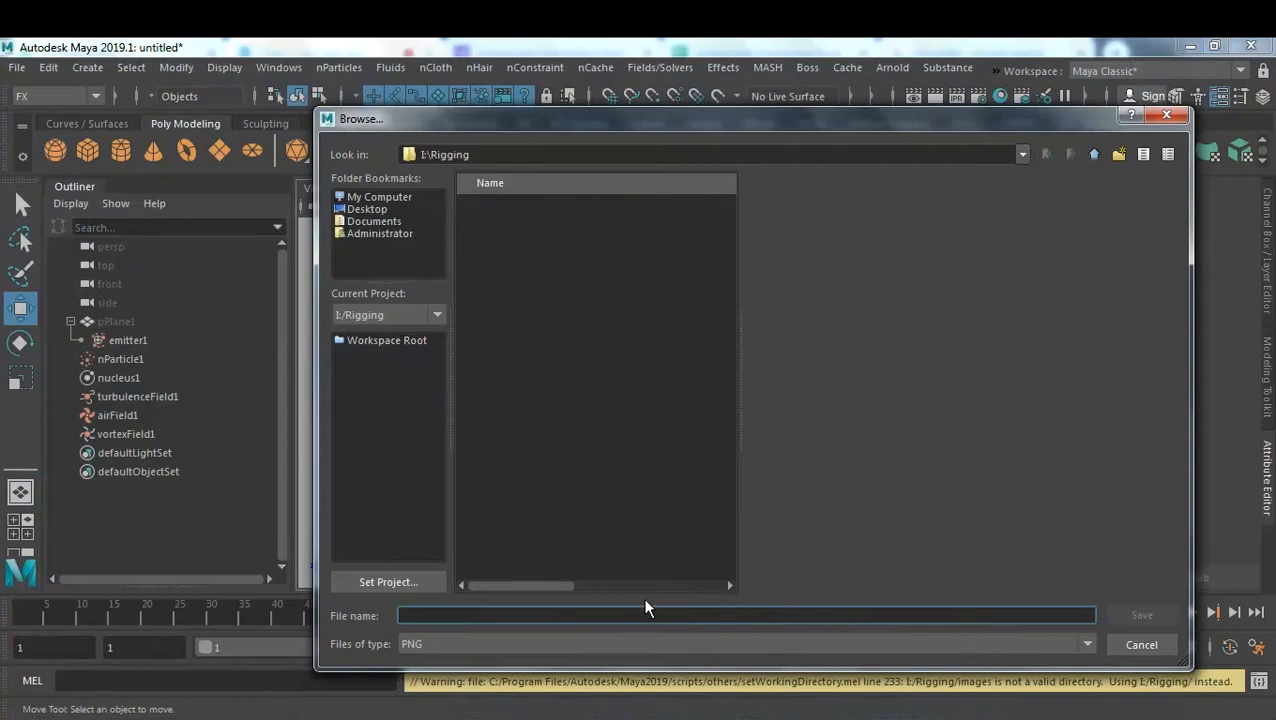
# Point the movie file browser to I:\FX DEMO\New folder and set the file type to Maya IFF.
pyautogui.hotkey('ctrl', 'v')
pyautogui.press('Return')
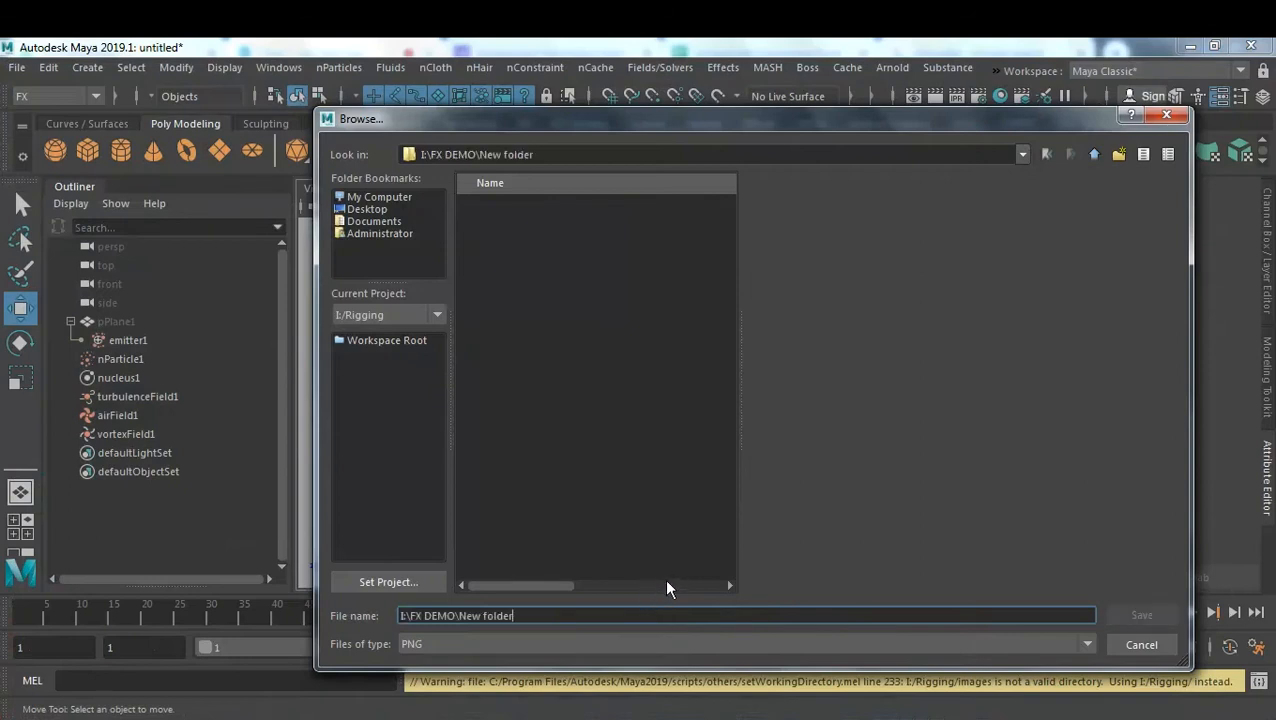
pyautogui.click(548, 643)
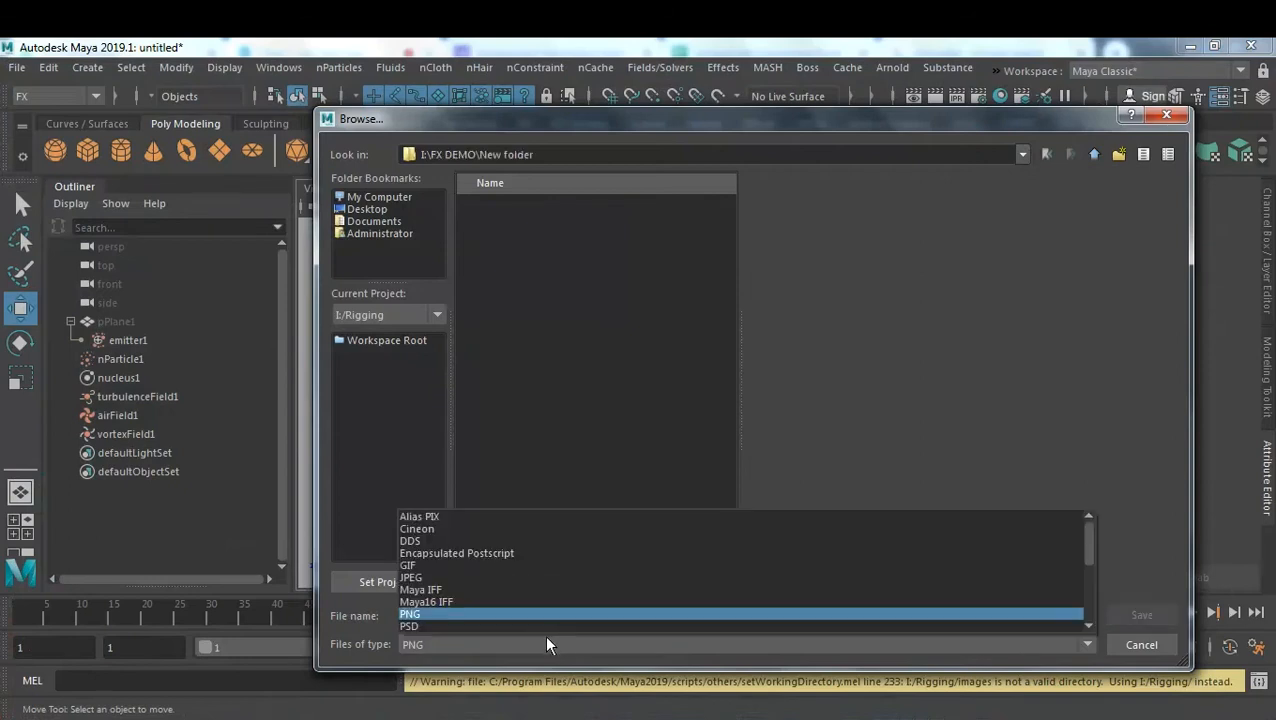
pyautogui.click(472, 578)
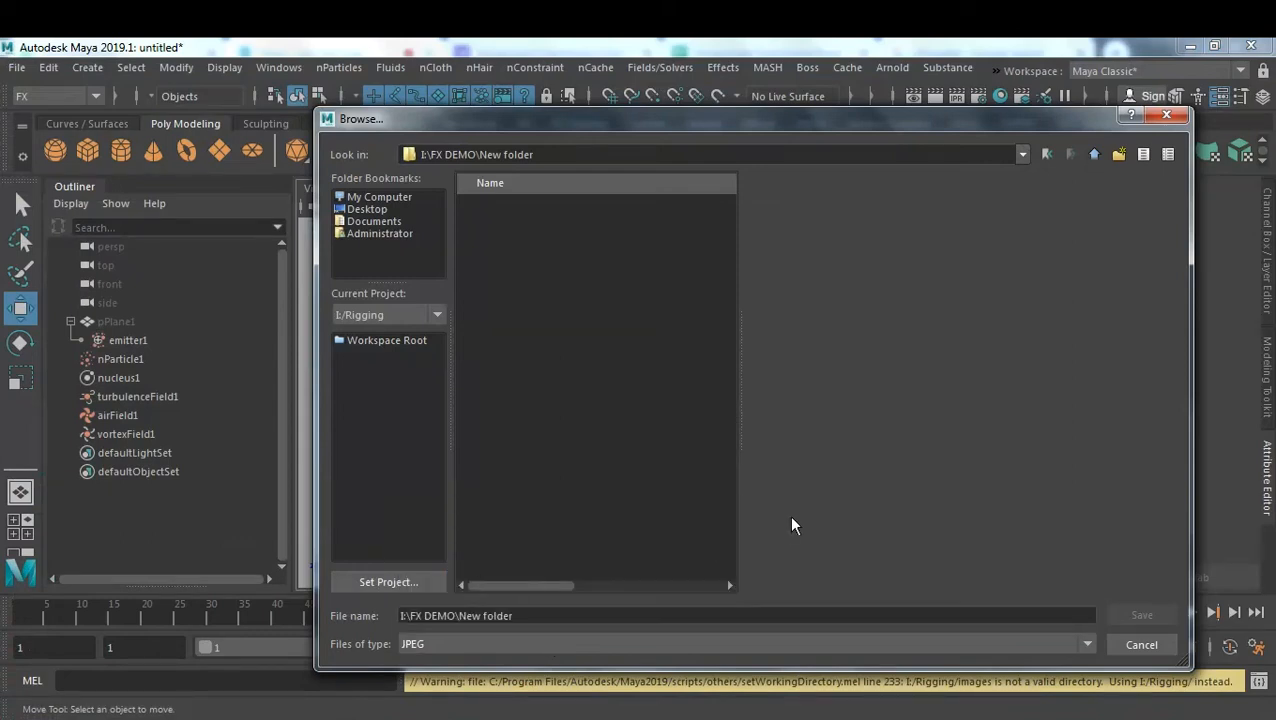
pyautogui.click(584, 648)
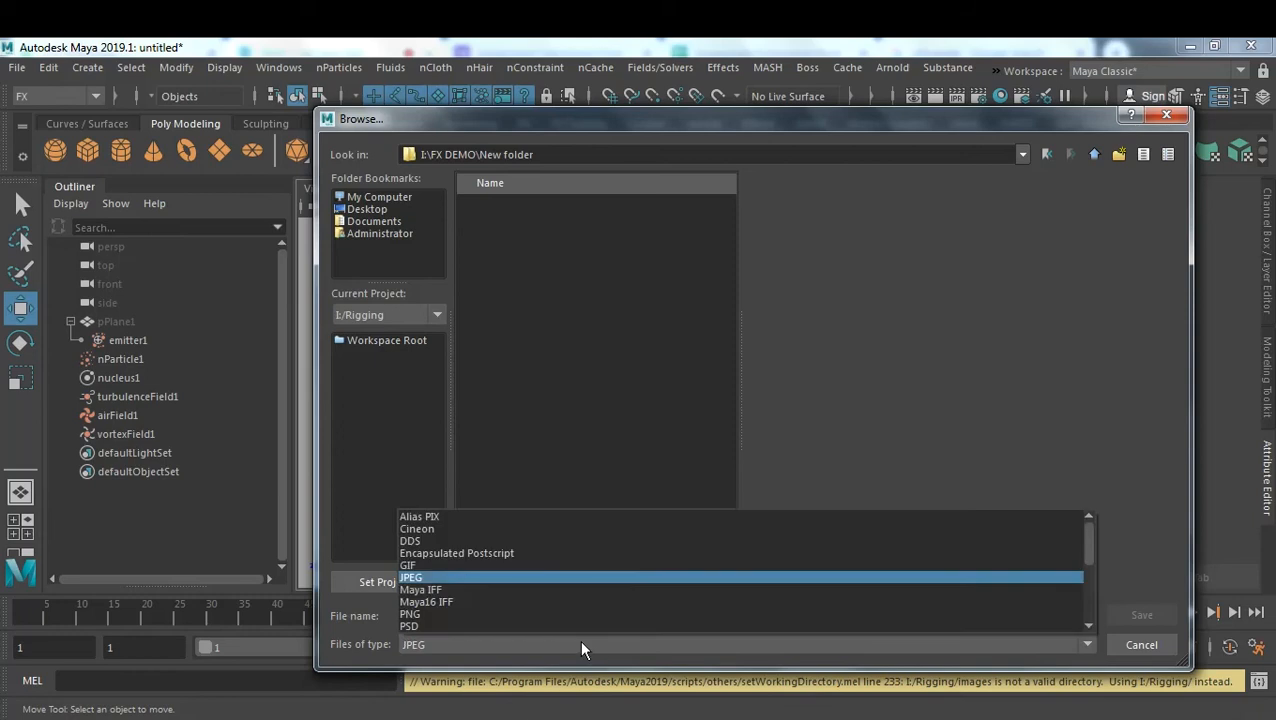
pyautogui.click(524, 591)
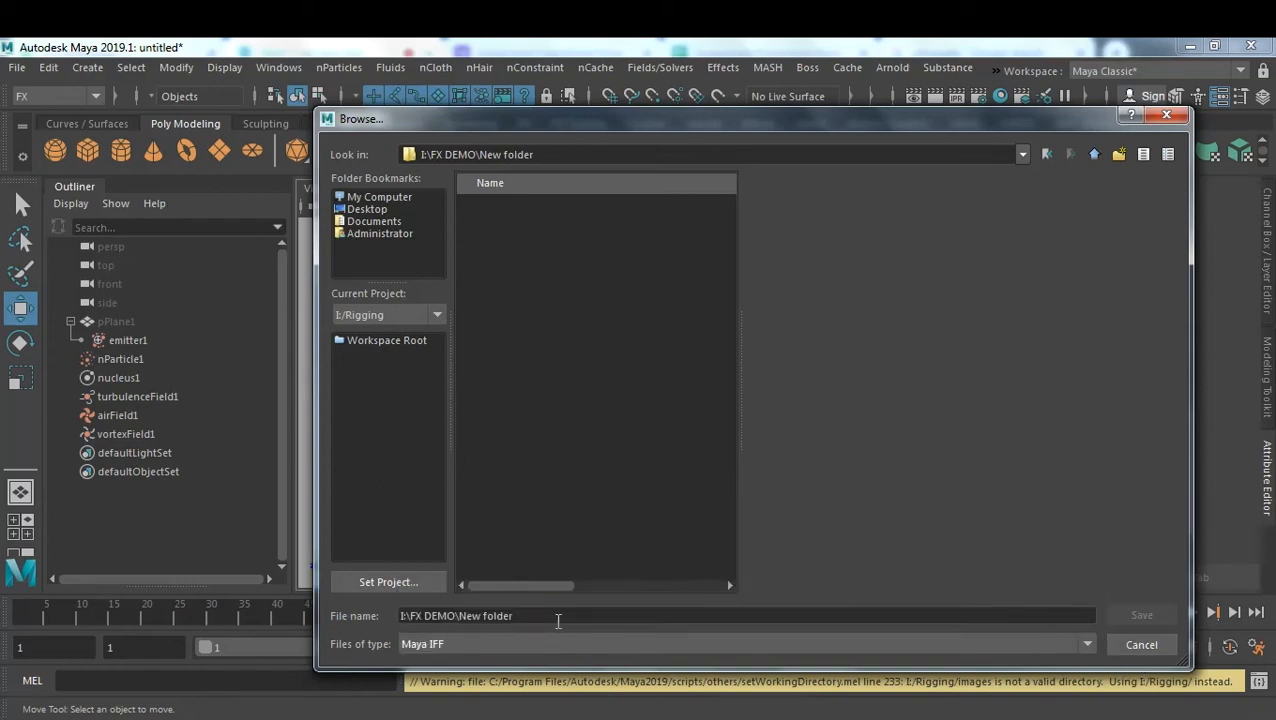
# Name the playblast file 26Aug2020_A and save it as the output location.
pyautogui.tripleClick(566, 616)
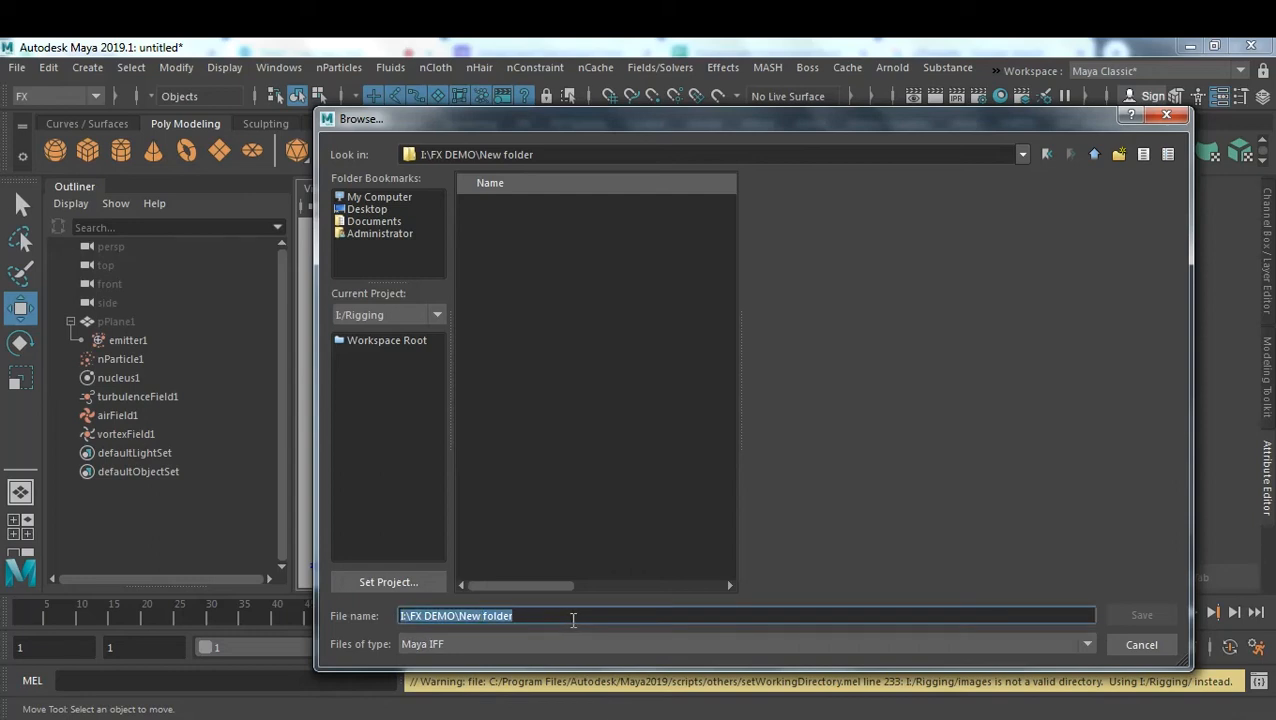
pyautogui.press('BackSpace')
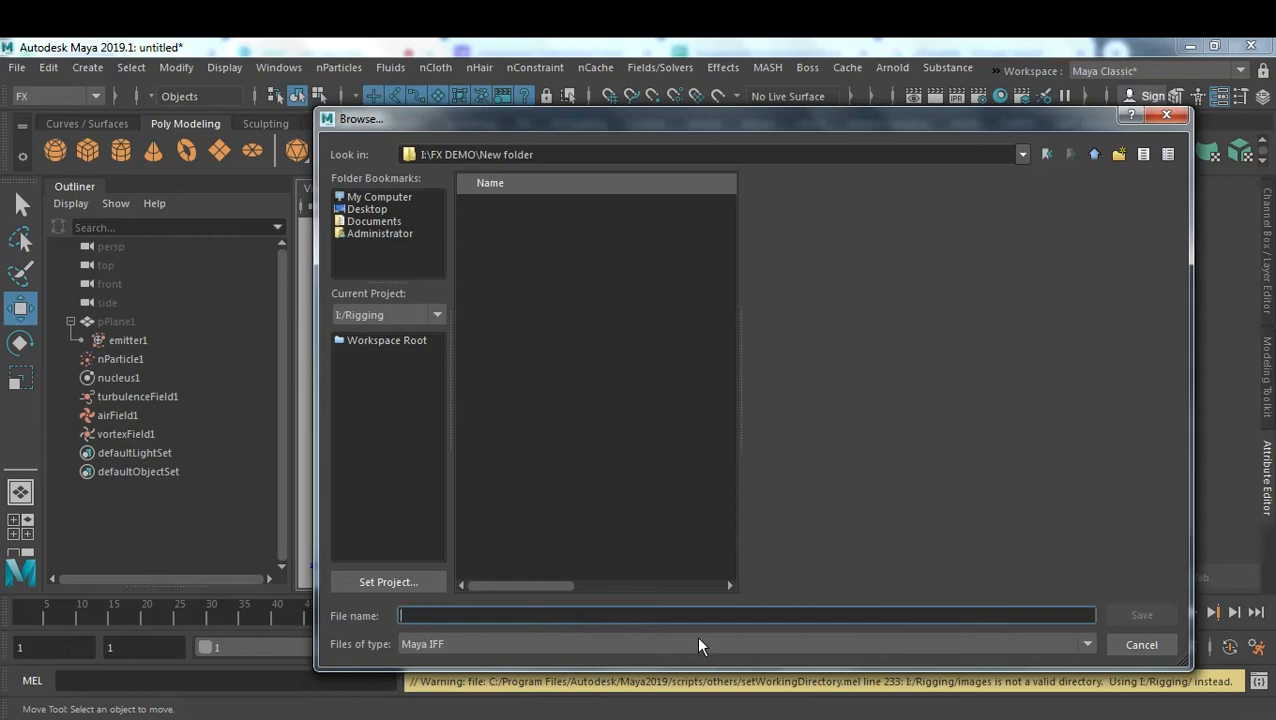
pyautogui.write('26Aug')
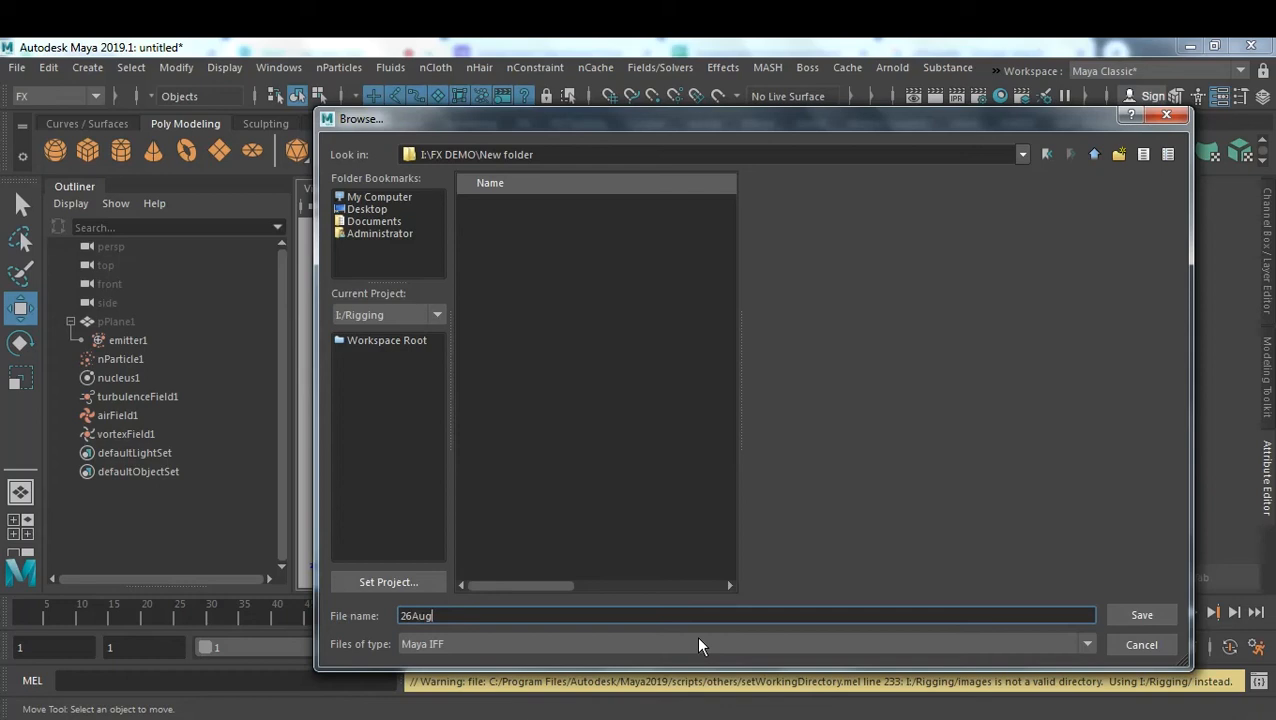
pyautogui.write('2020_A')
pyautogui.click(1142, 615)
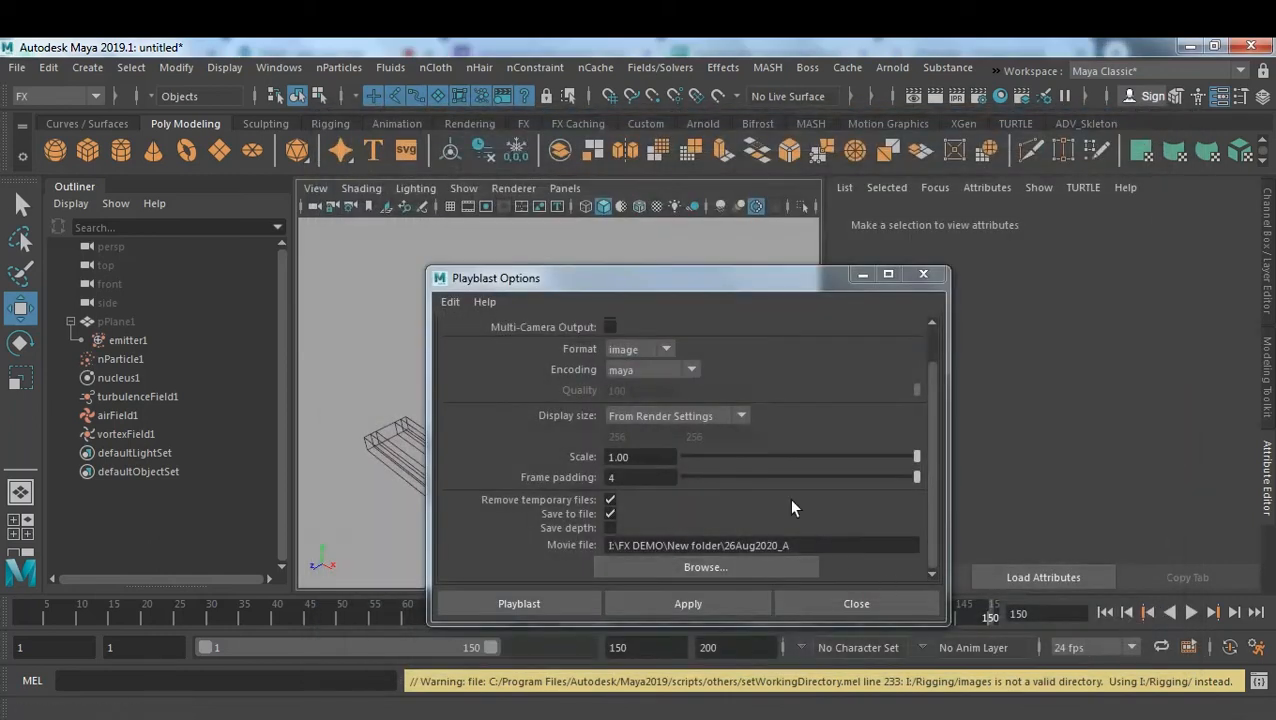
# Playblast the image sequence and review it in FCheck, playing it in reverse at 12 FPS and at 50 FPS.
pyautogui.click(531, 601)
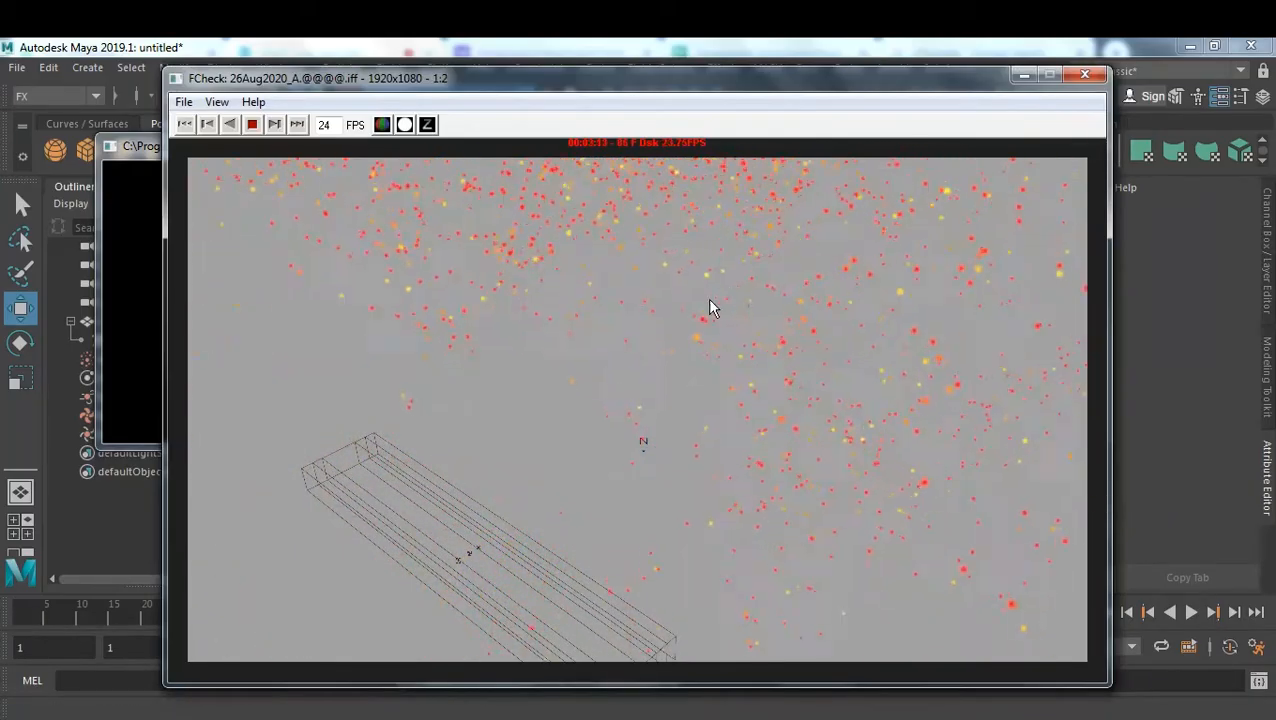
pyautogui.click(229, 125)
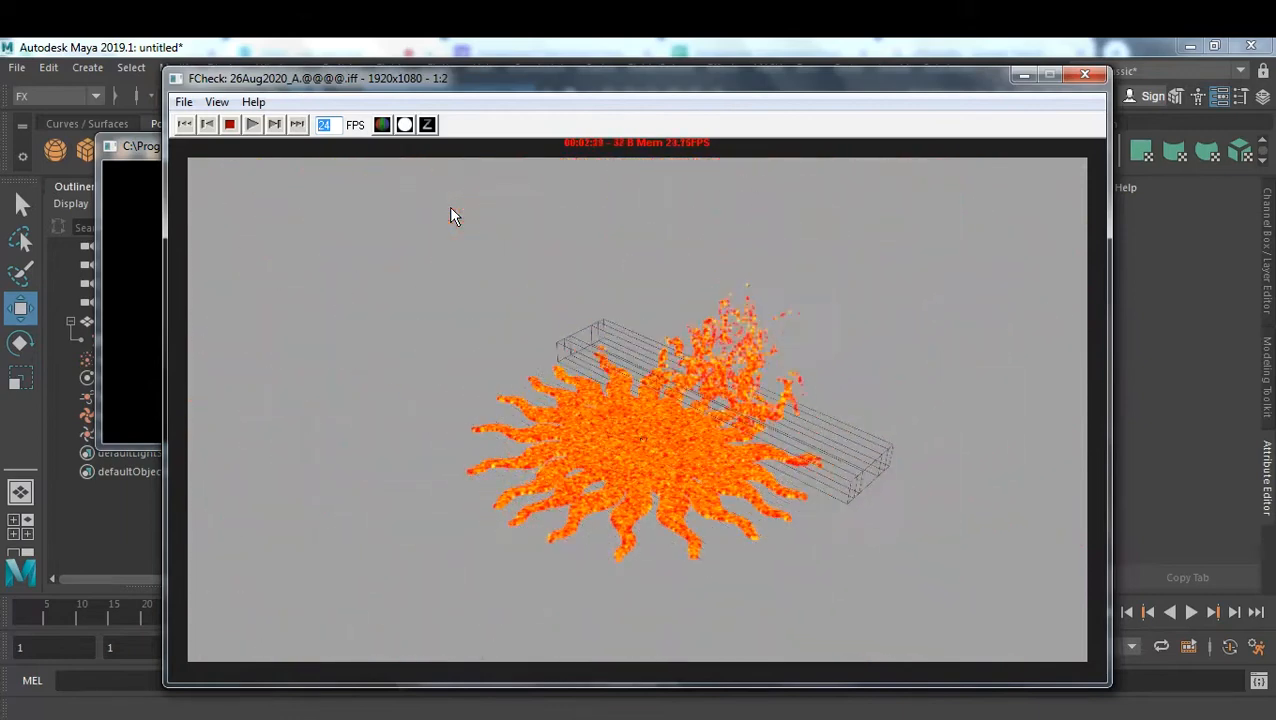
pyautogui.write('12')
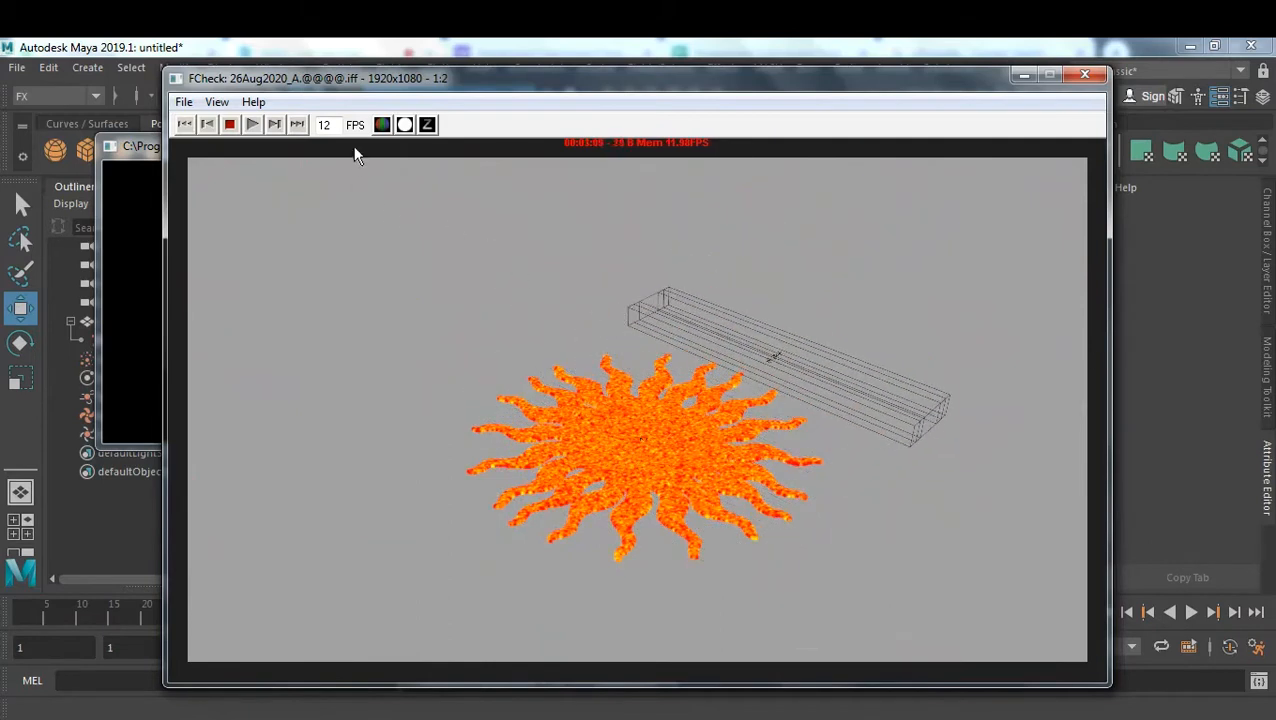
pyautogui.doubleClick(324, 125)
pyautogui.write('50')
pyautogui.press('Return')
# Switch to the Google Meet call in the browser and check the latest chat messages.
pyautogui.hotkey('alt', 'Tab')
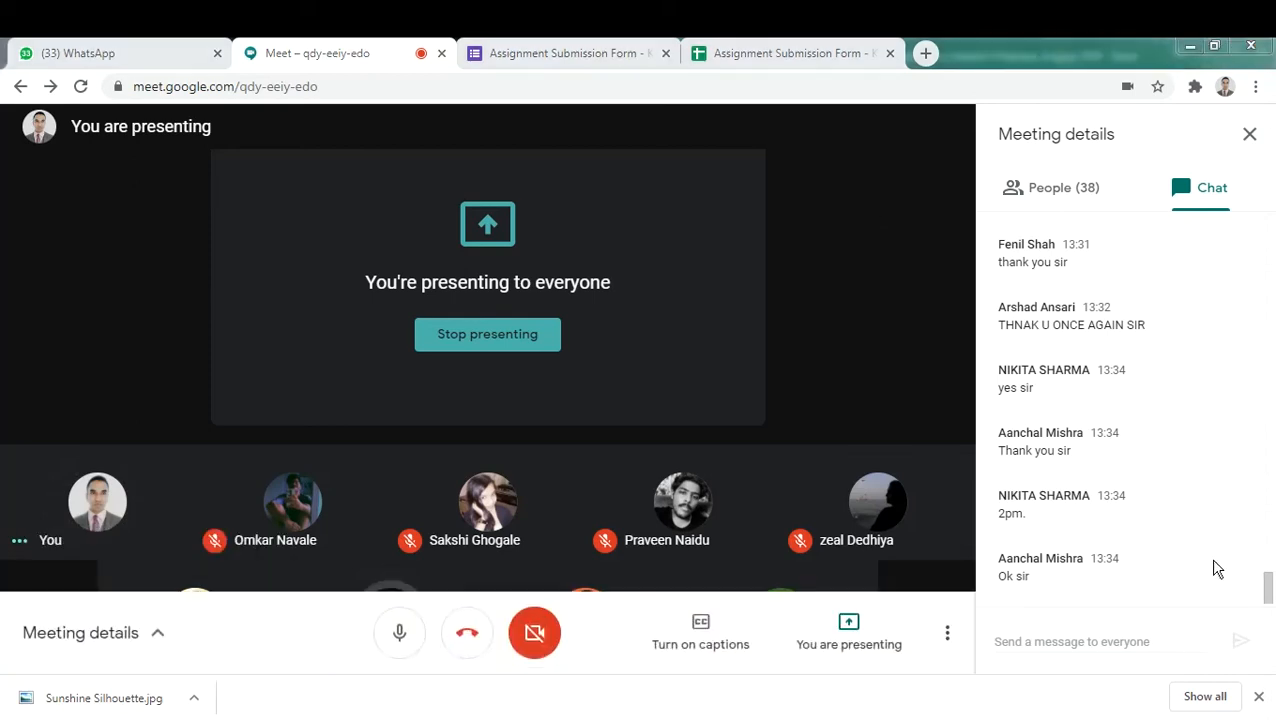
pyautogui.click(1268, 594)
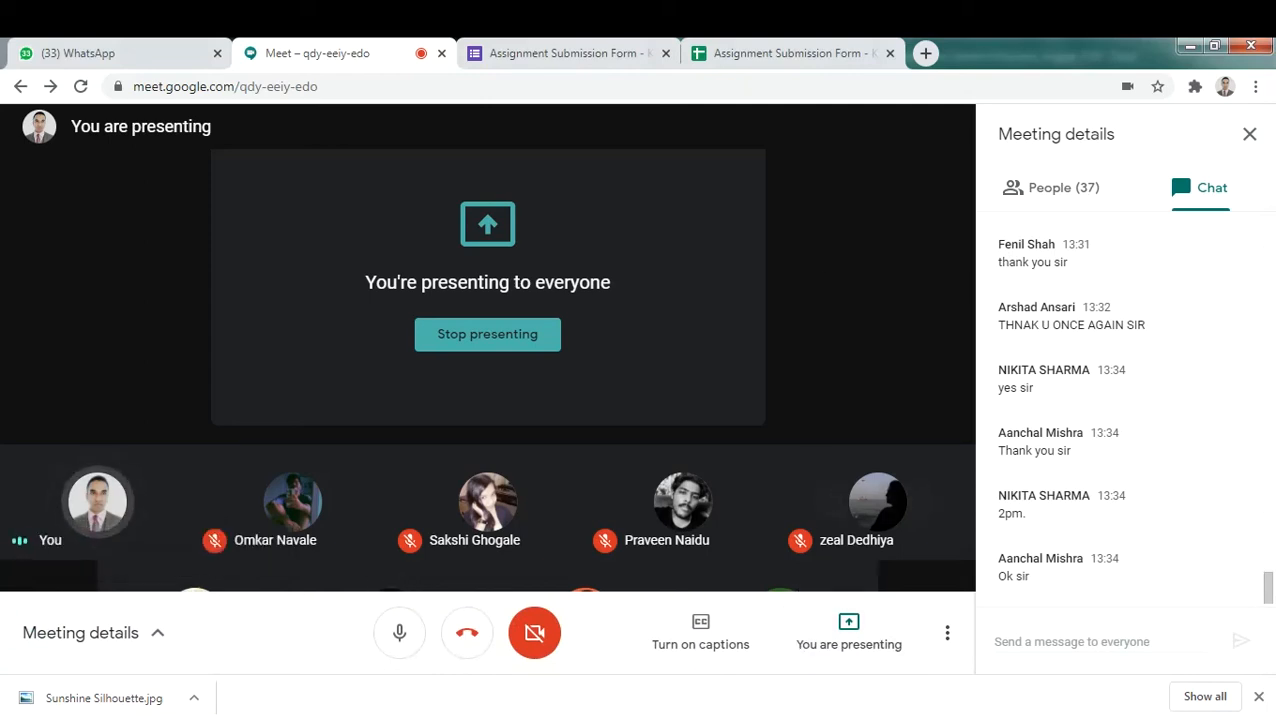
pyautogui.moveTo(723, 718)
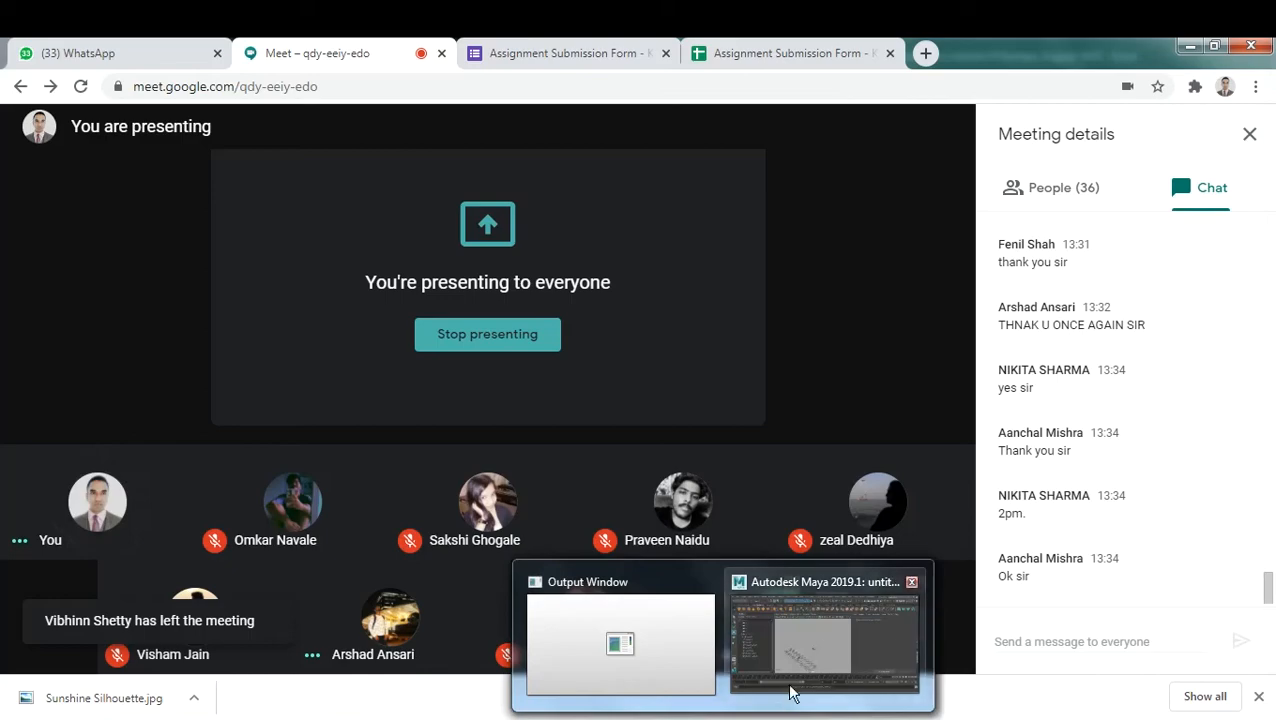
# Switch back to Maya and set the volume shape of vortexField1 to None.
pyautogui.click(825, 648)
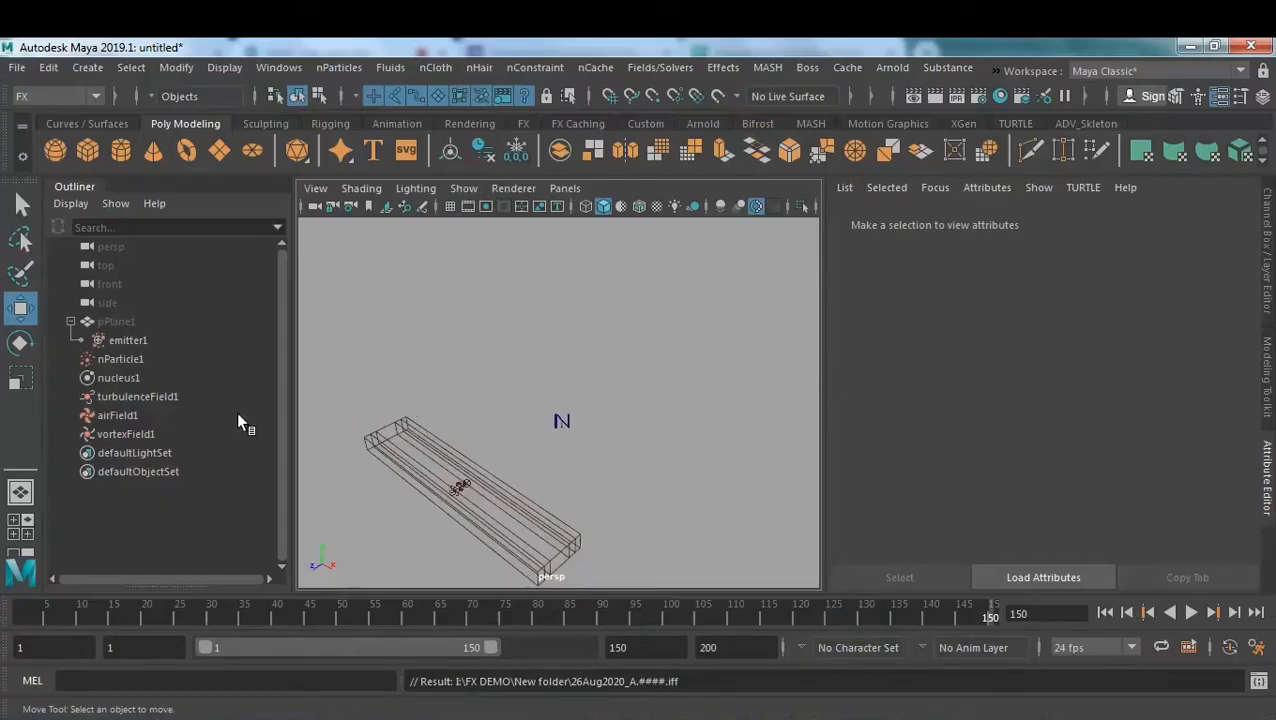
pyautogui.click(130, 439)
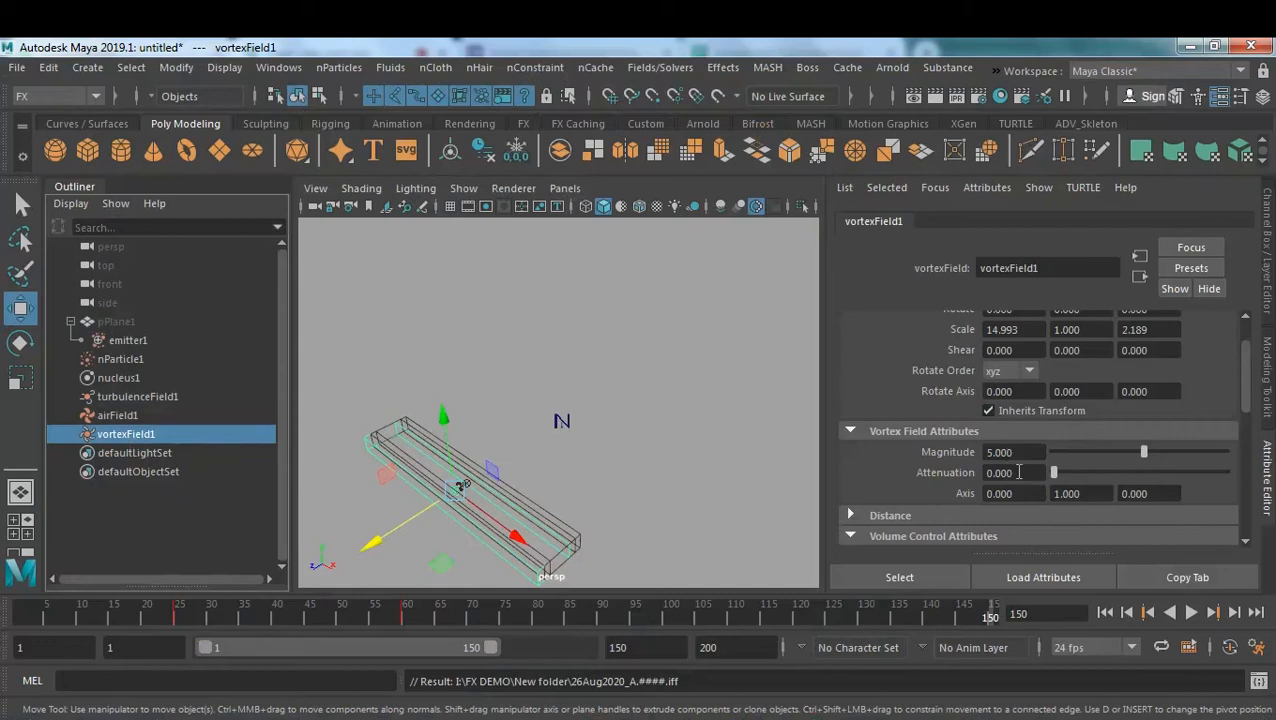
pyautogui.scroll(-3, 1056, 470)
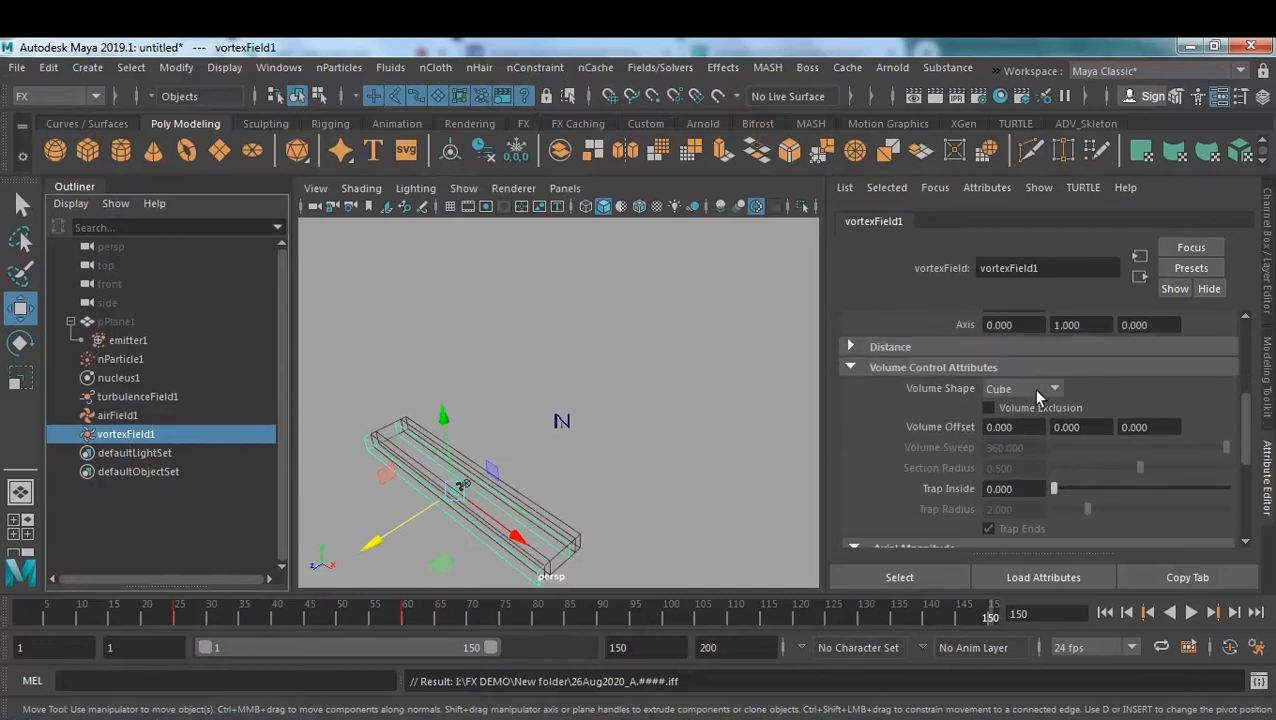
pyautogui.click(1036, 391)
pyautogui.click(1016, 412)
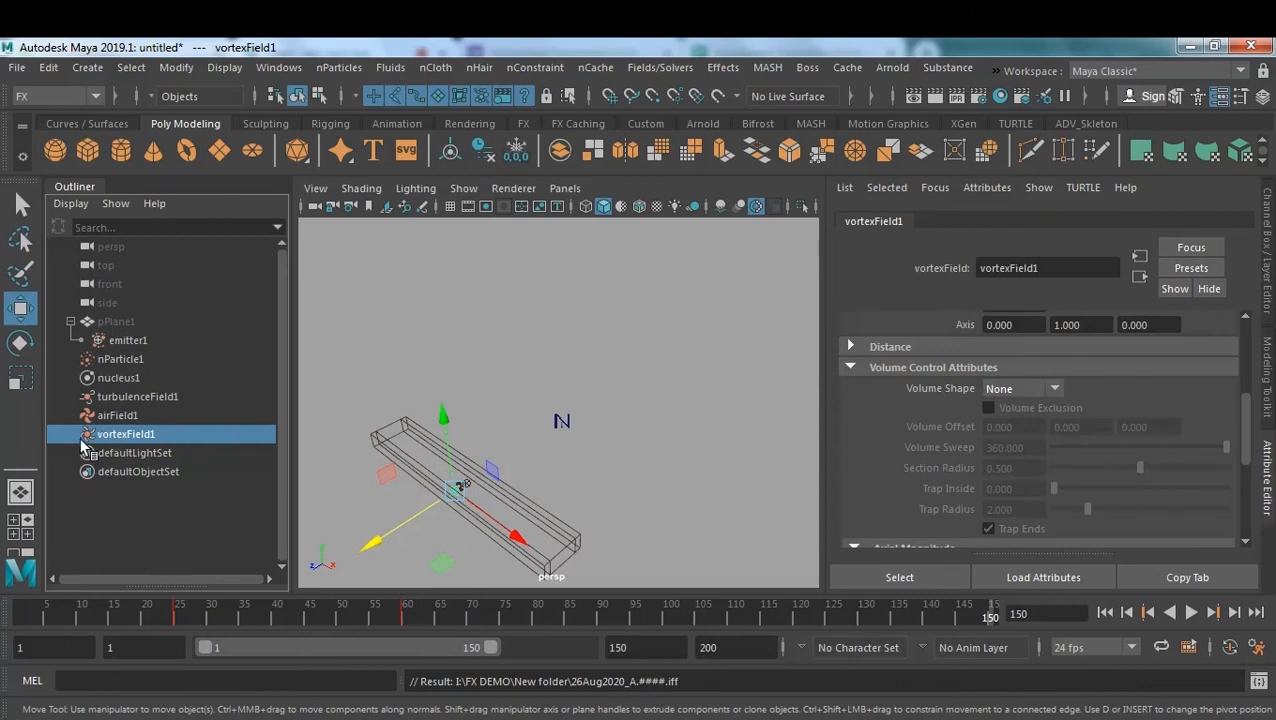
# Hide turbulenceField1 and airField1 in the scene.
pyautogui.click(138, 398)
pyautogui.keyDown('ctrl'); pyautogui.click(145, 416); pyautogui.keyUp('ctrl')
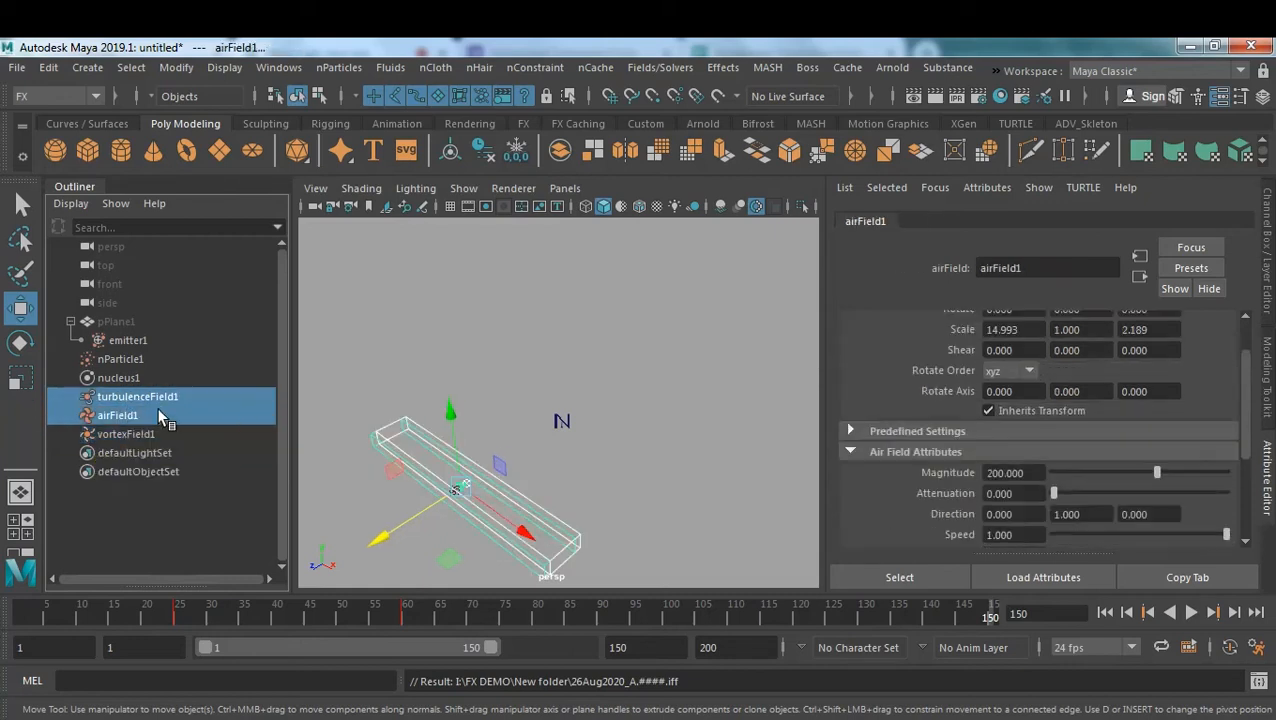
pyautogui.hotkey('ctrl', 'h')
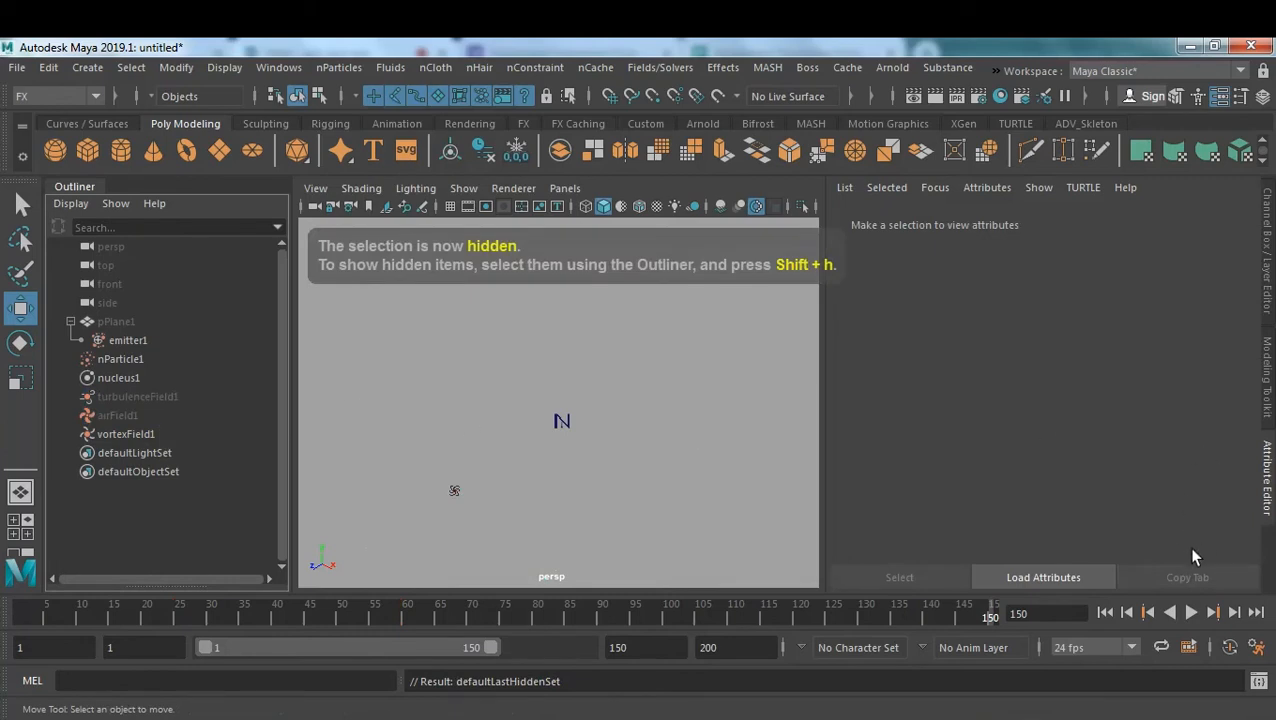
# Play the particle simulation twice from frame 1 to examine how the particles move, then rewind to the start.
pyautogui.click(1104, 612)
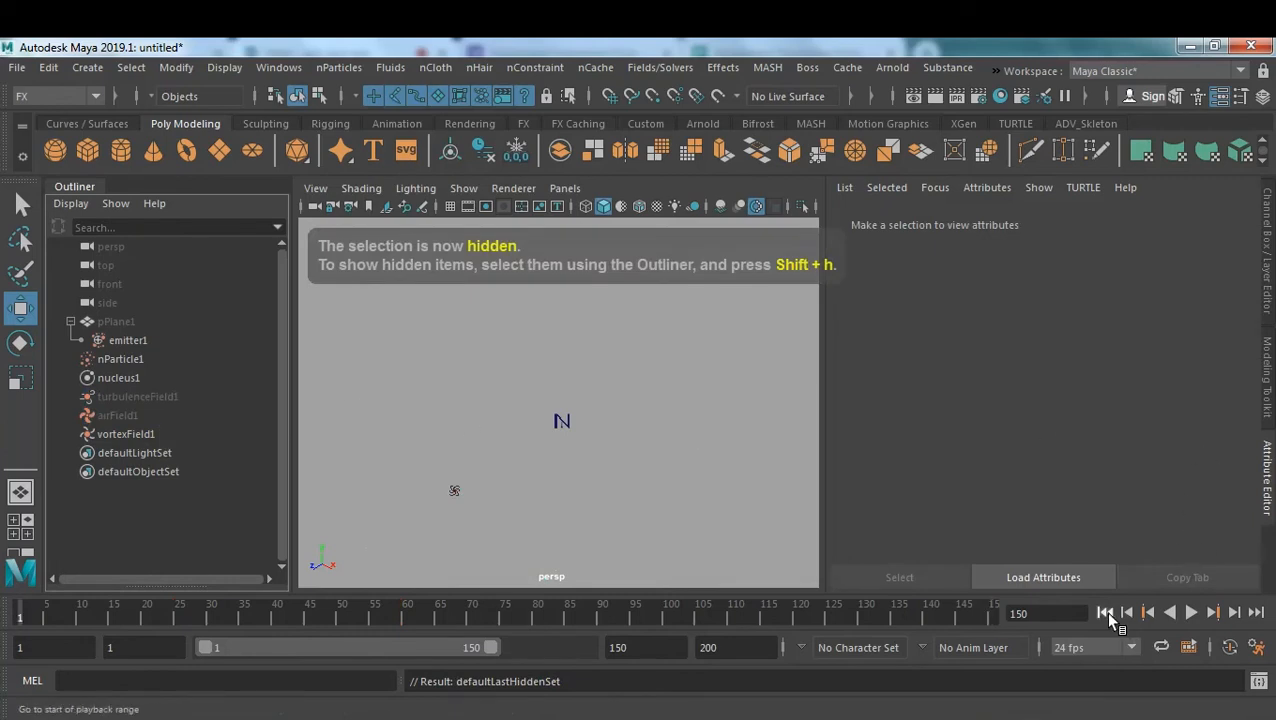
pyautogui.click(1192, 613)
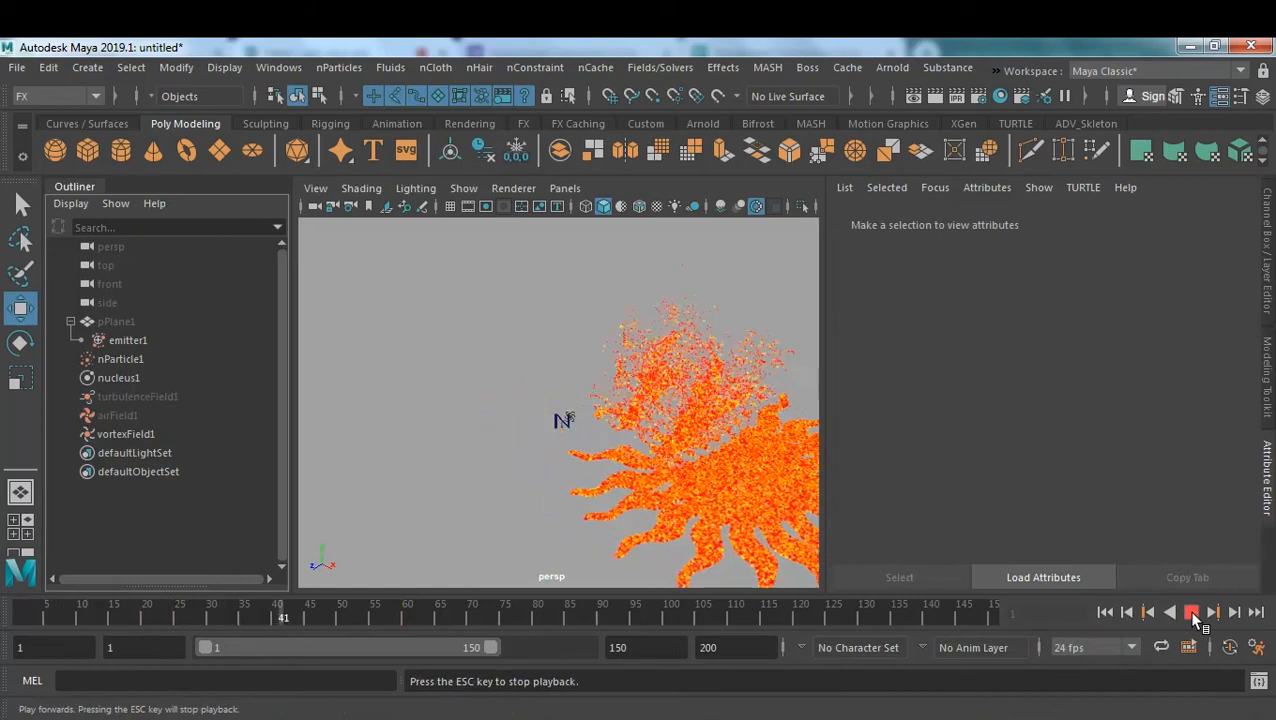
pyautogui.click(1192, 613)
pyautogui.click(1192, 613)
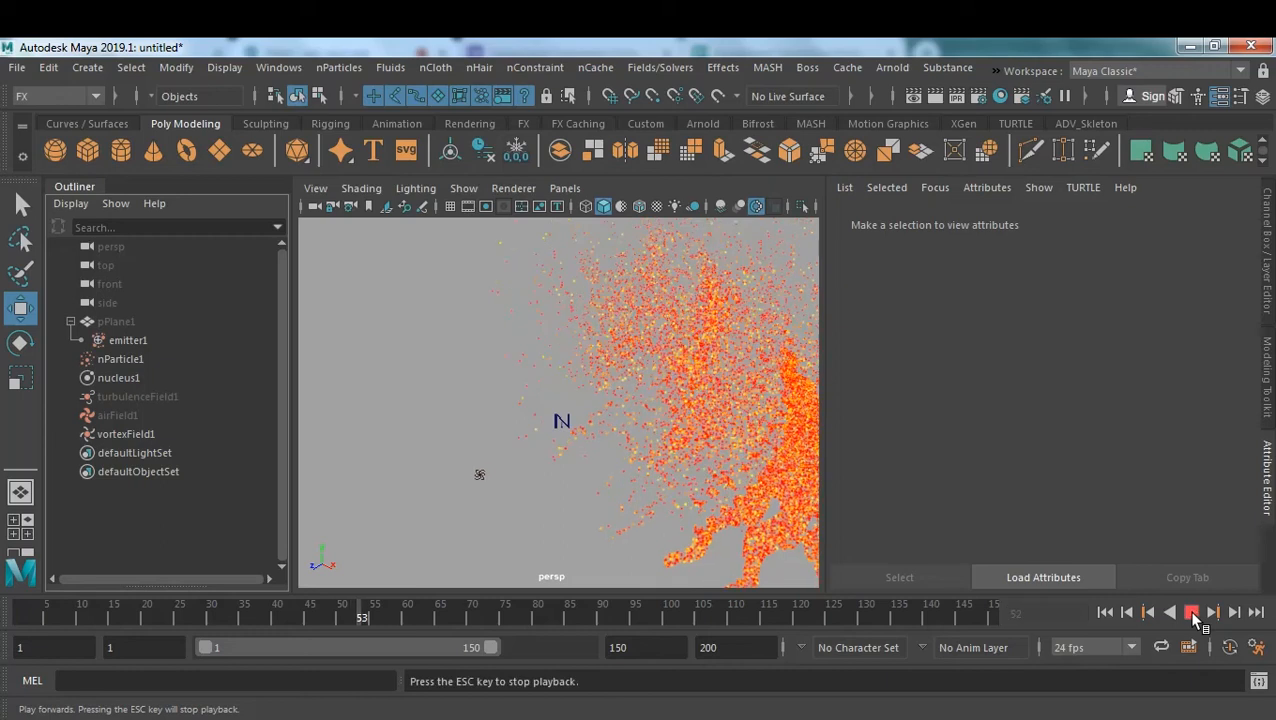
pyautogui.click(1192, 613)
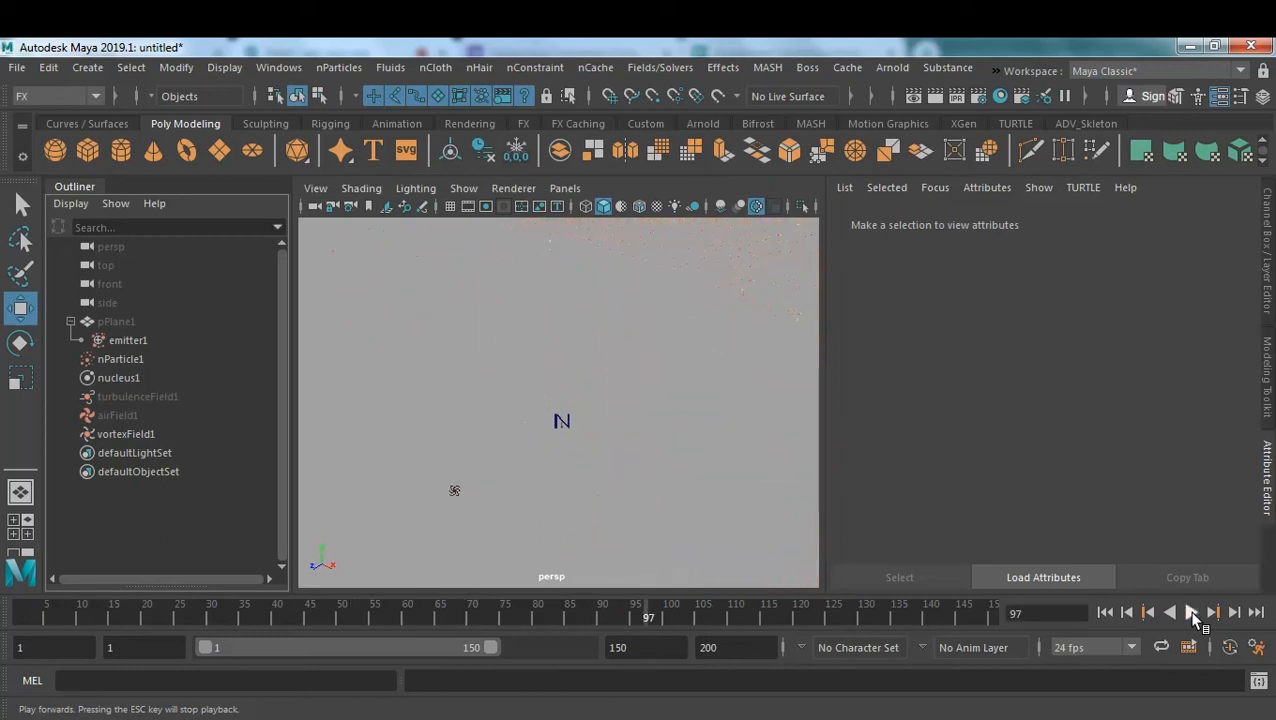
pyautogui.click(1105, 613)
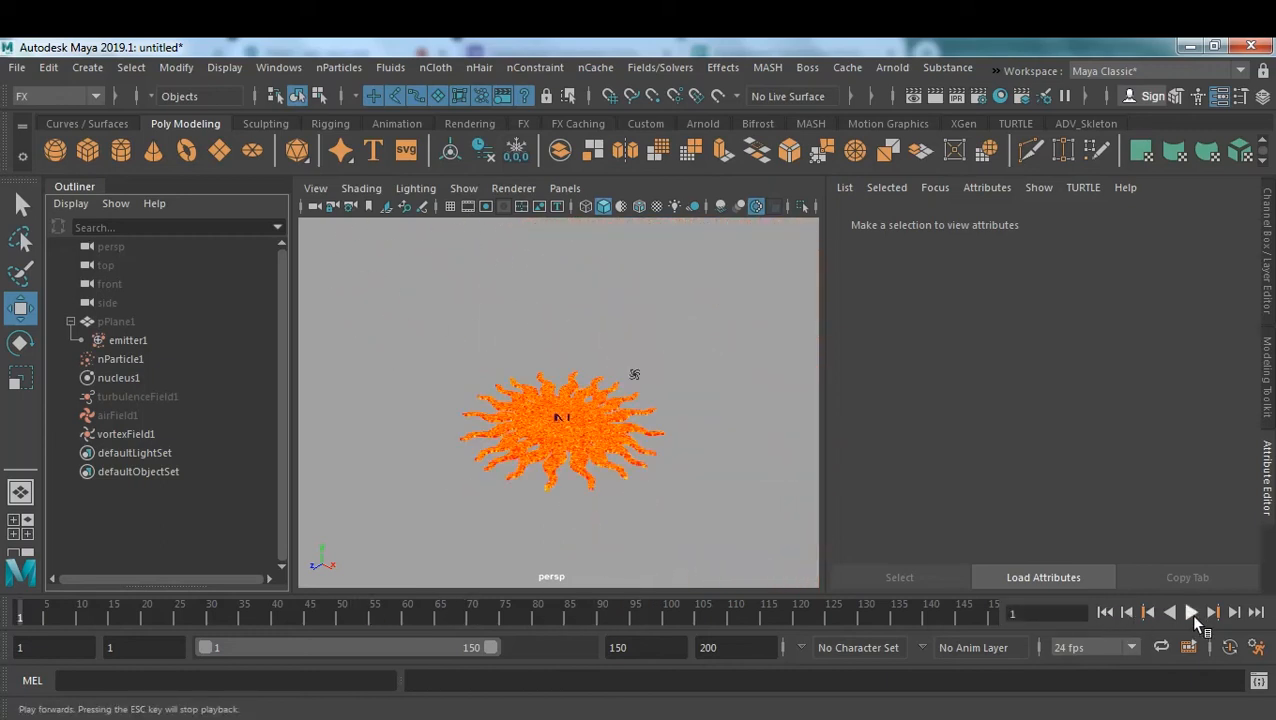
pyautogui.click(1192, 613)
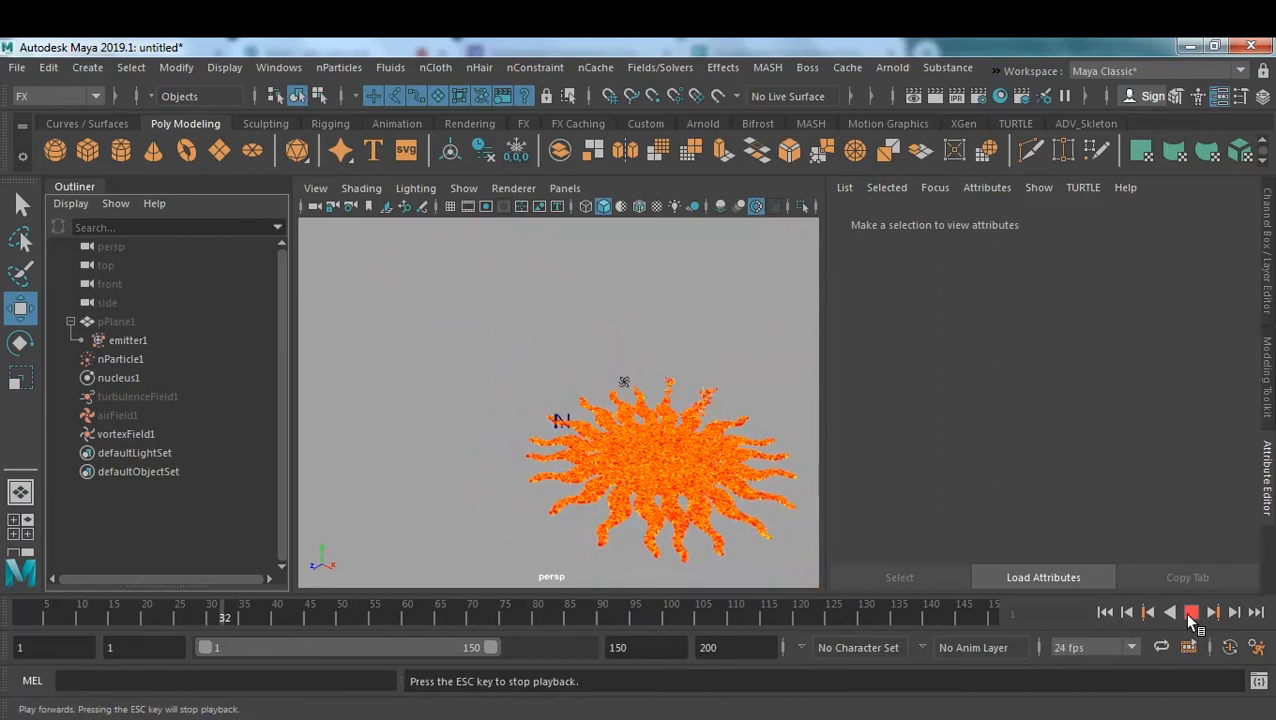
pyautogui.click(1189, 613)
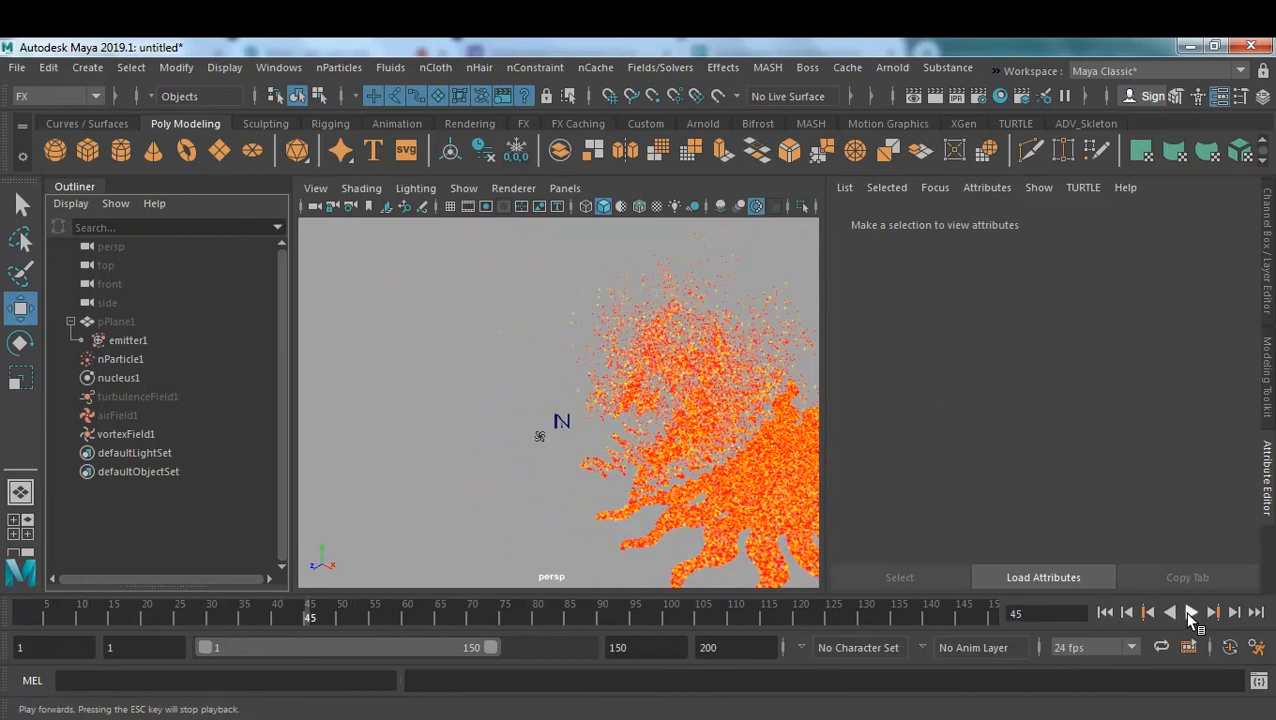
pyautogui.click(1105, 613)
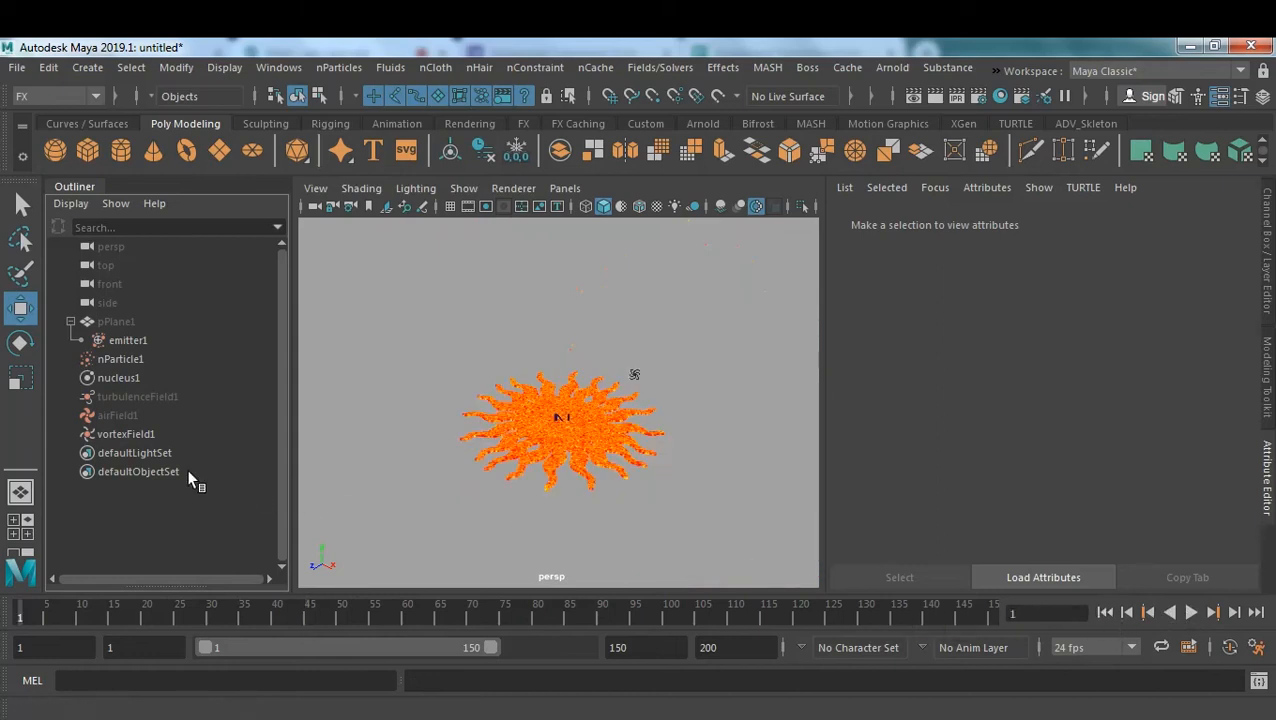
# Break the connections on vortexField1's translate channels and set its Translate Z to 0.
pyautogui.click(137, 436)
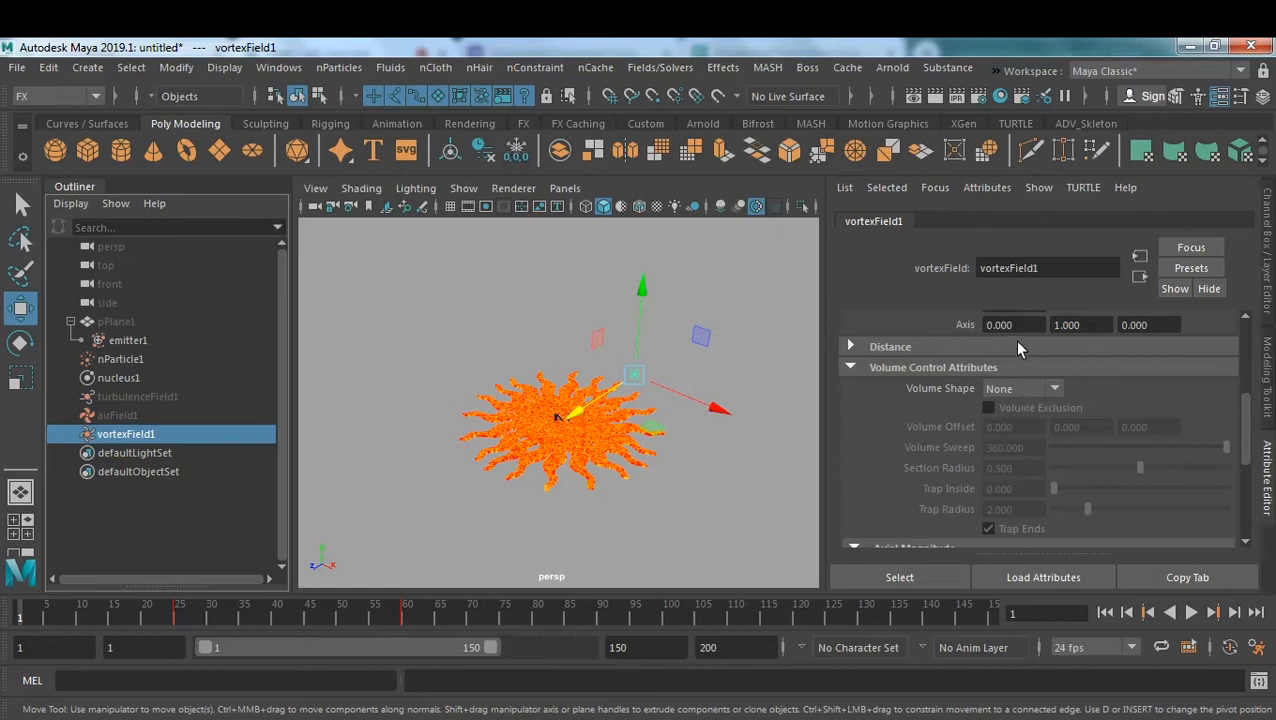
pyautogui.hotkey('ctrl', 'a')
pyautogui.moveTo(1140, 241); pyautogui.dragTo(1137, 272)
pyautogui.rightClick(1137, 272)
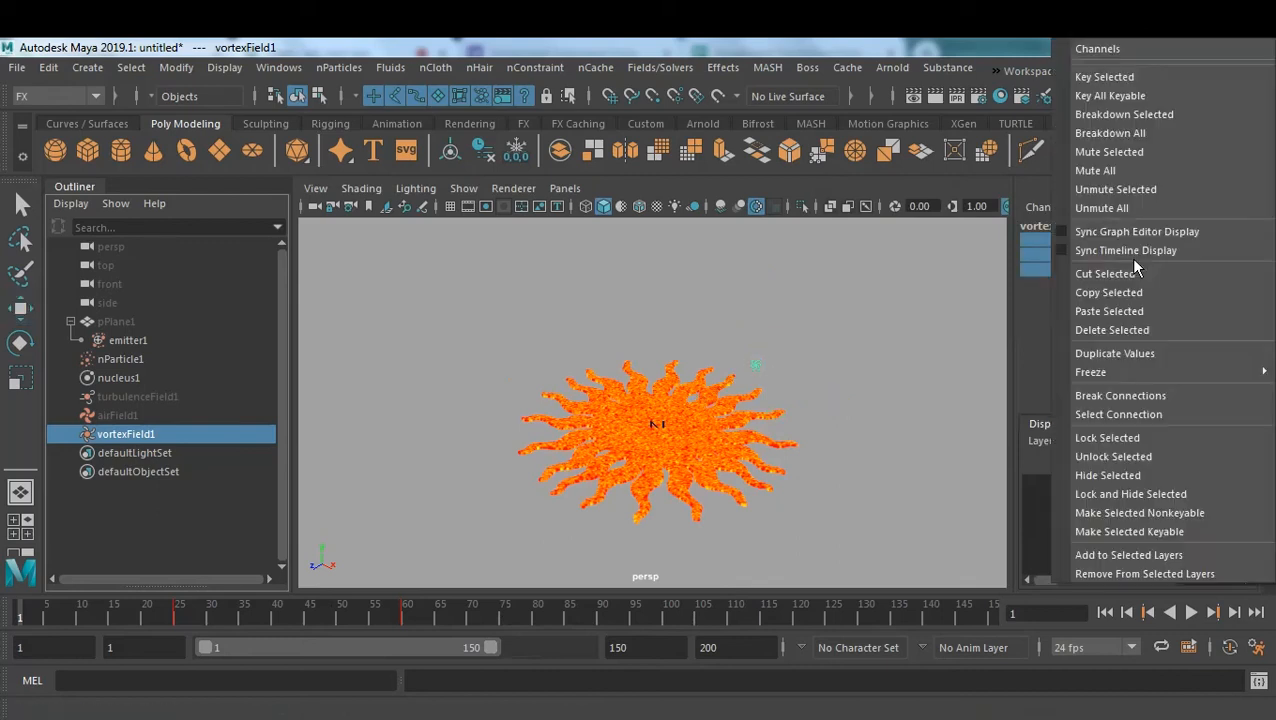
pyautogui.click(1158, 397)
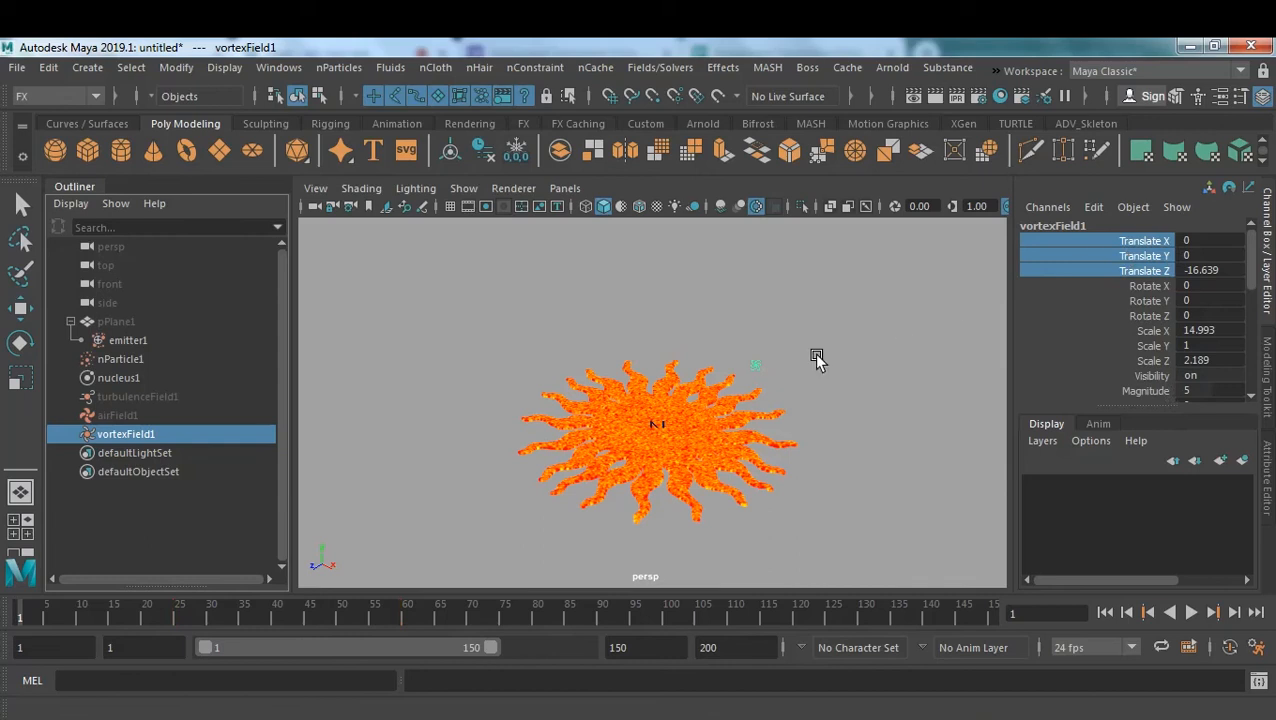
pyautogui.click(1219, 273)
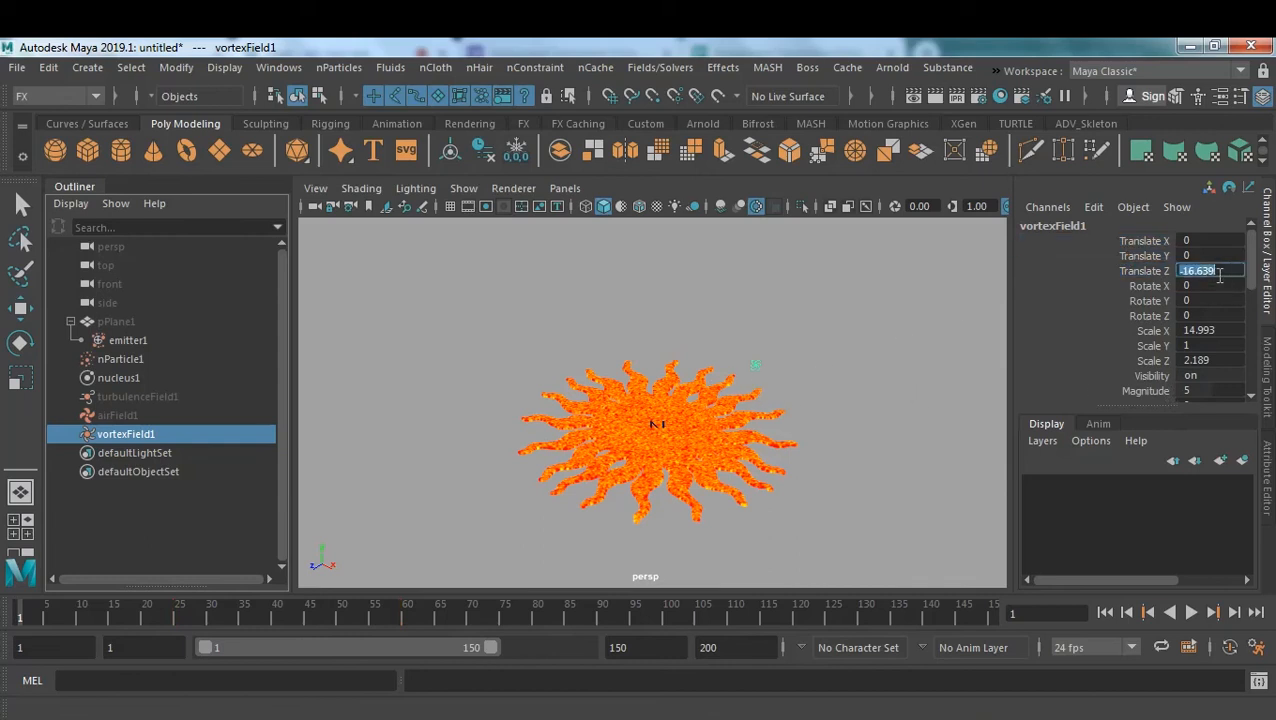
pyautogui.press('Return')
pyautogui.hotkey('ctrl', 'a')
pyautogui.press('w')
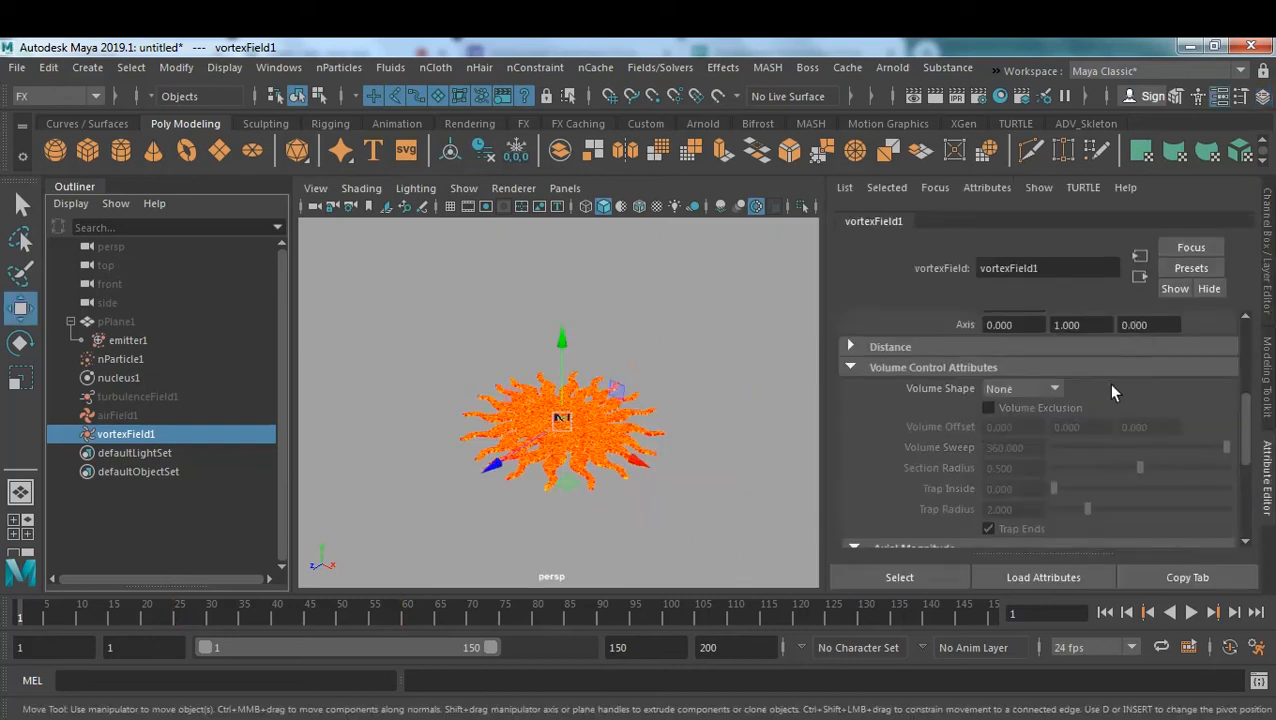
# Set vortexField1's volume shape to Sphere and scale it to about 17.2 × 5 × 15.1 so it encloses the sun.
pyautogui.click(1014, 389)
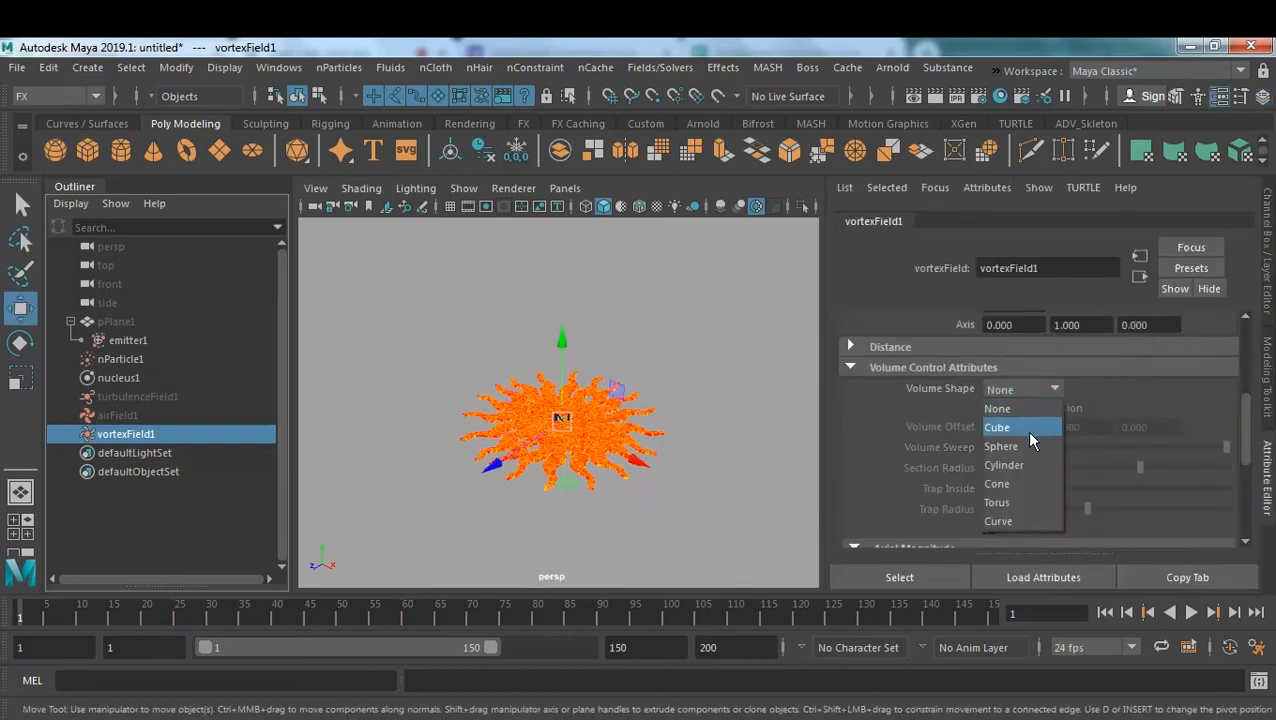
pyautogui.click(1028, 448)
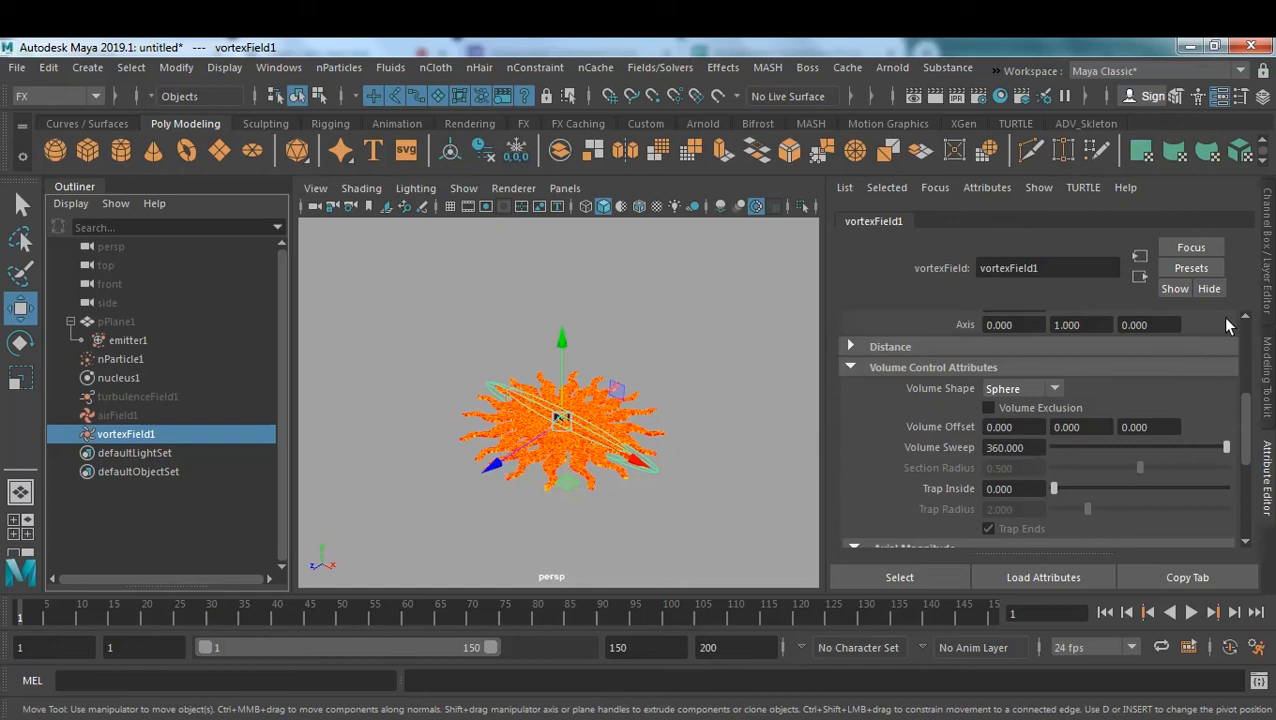
pyautogui.moveTo(1246, 445); pyautogui.dragTo(1240, 360)
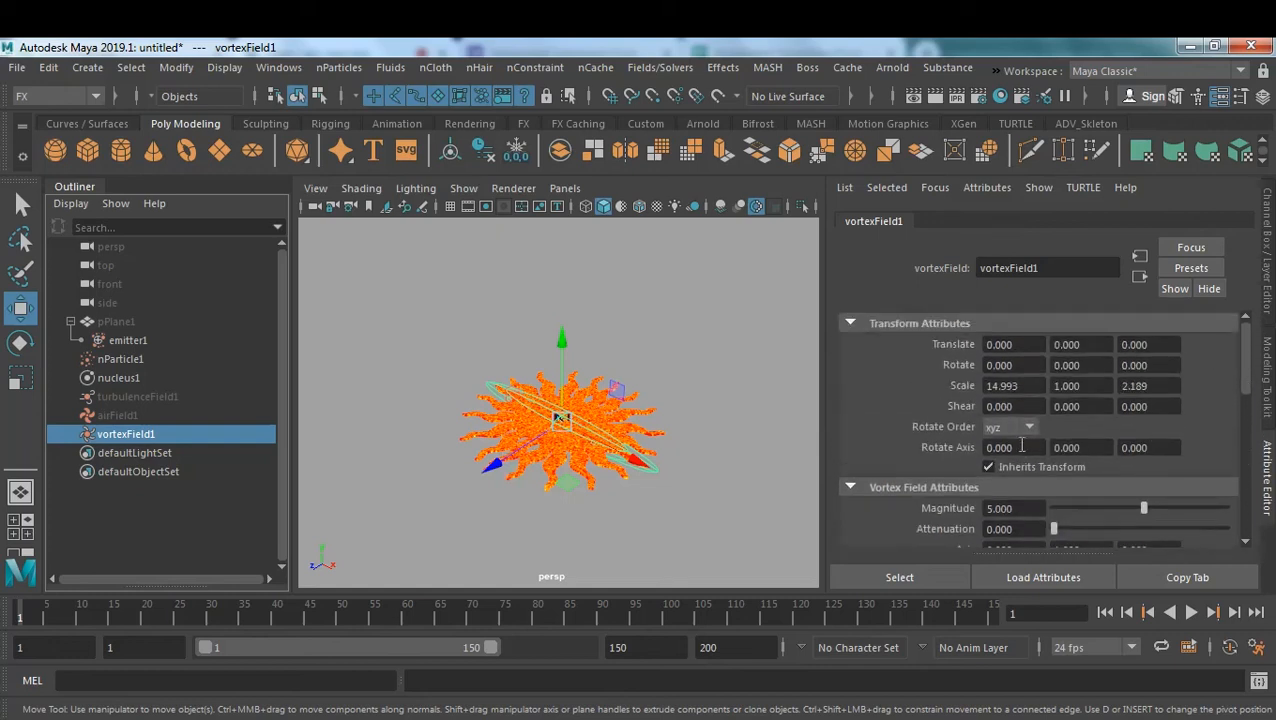
pyautogui.click(563, 418)
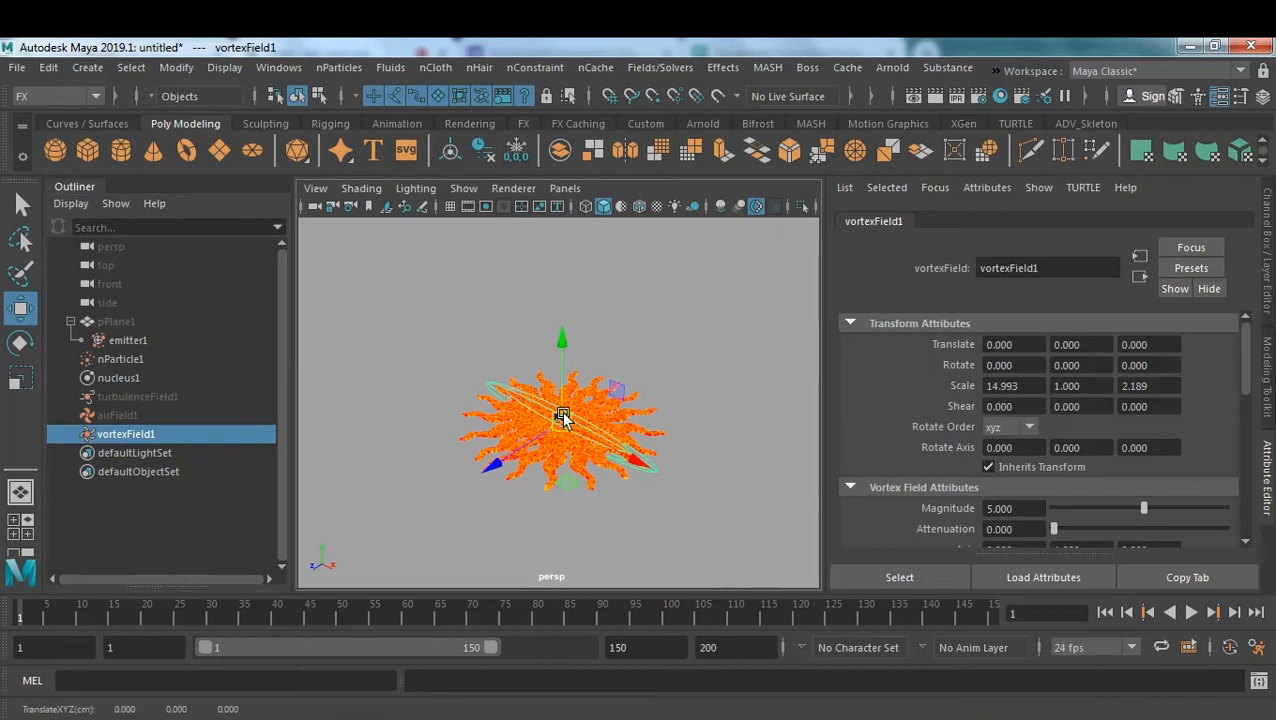
pyautogui.press('r')
pyautogui.moveTo(502, 464); pyautogui.dragTo(310, 575)
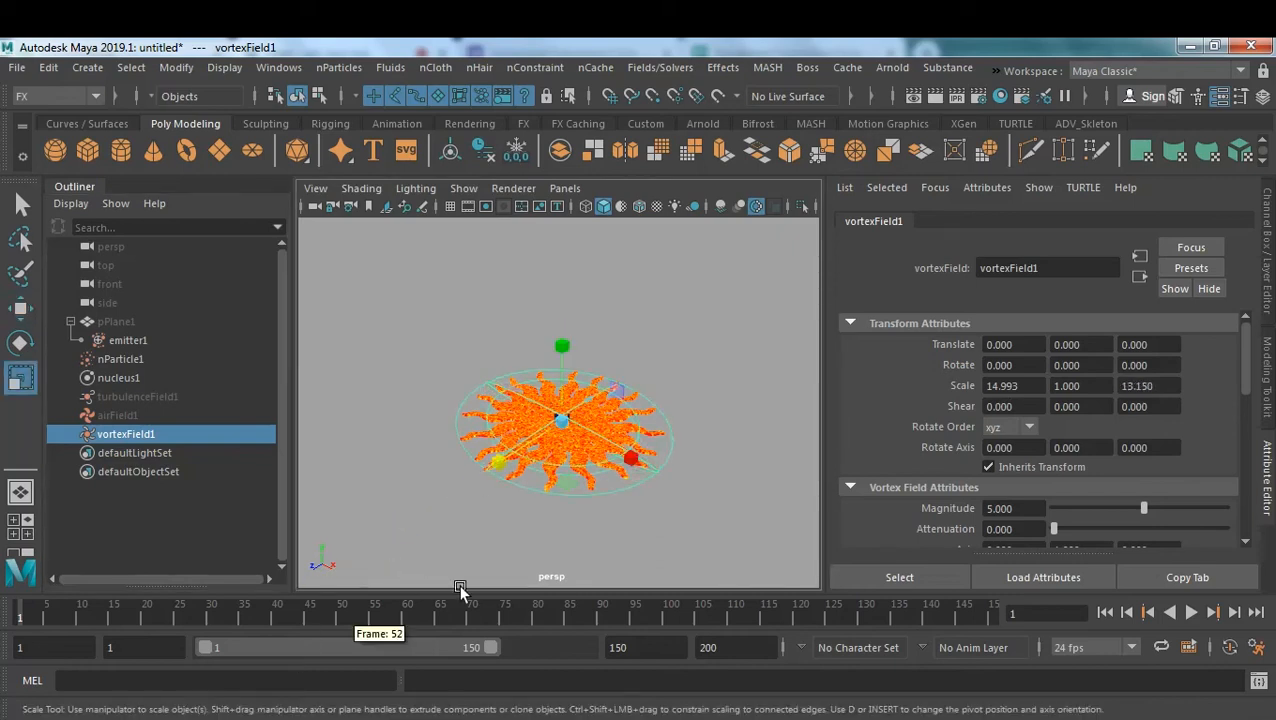
pyautogui.moveTo(563, 346); pyautogui.dragTo(594, 42)
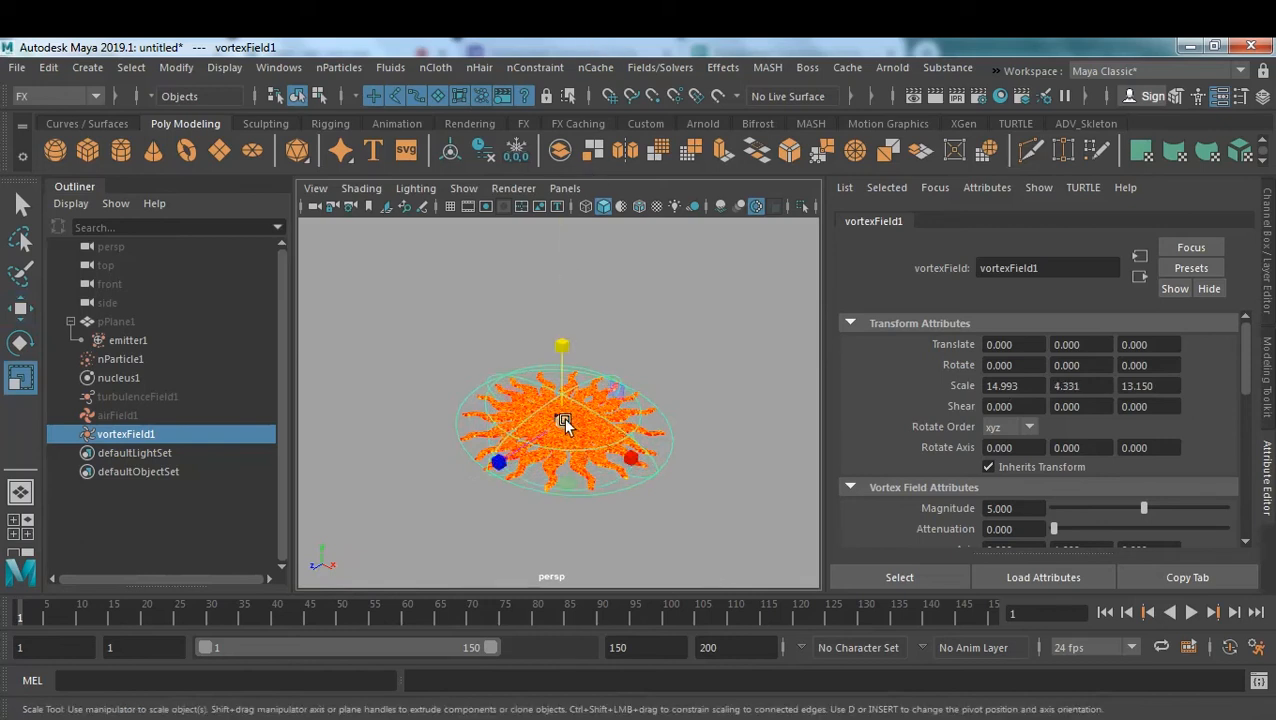
pyautogui.moveTo(563, 423); pyautogui.dragTo(572, 422)
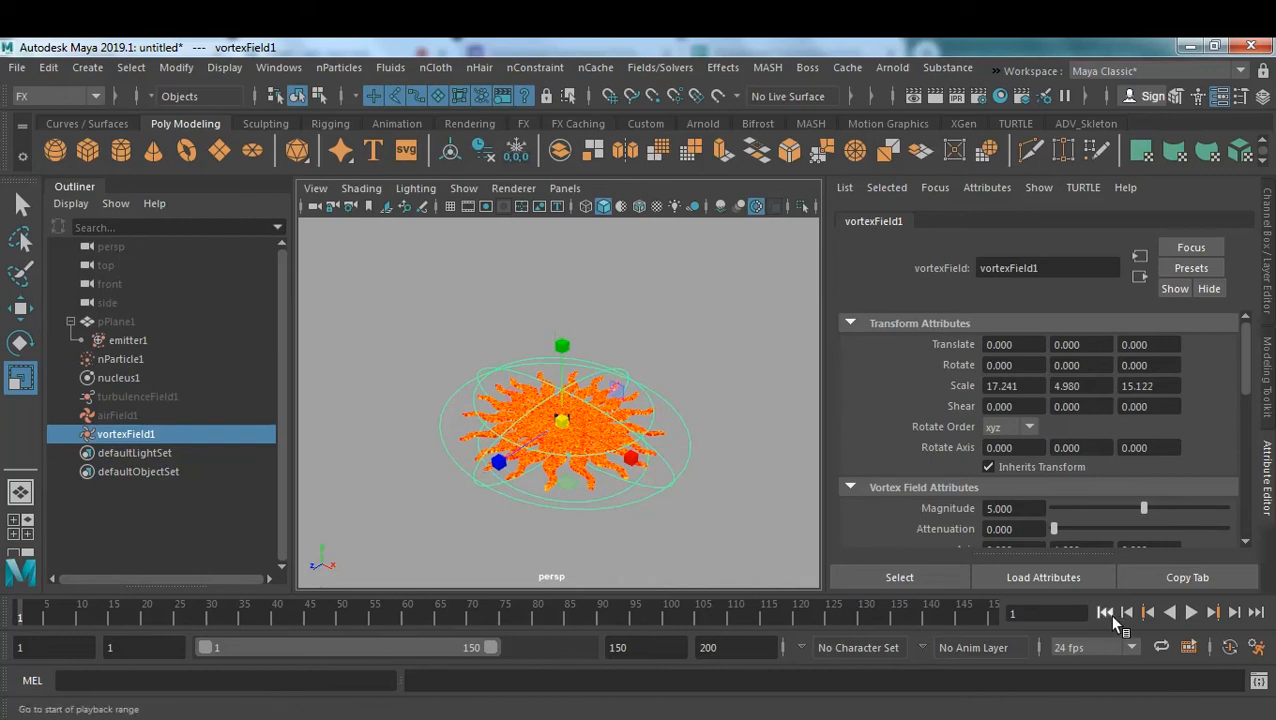
# Play the simulation to check the spherical vortex's effect on the particles, and return to frame 1.
pyautogui.click(1191, 612)
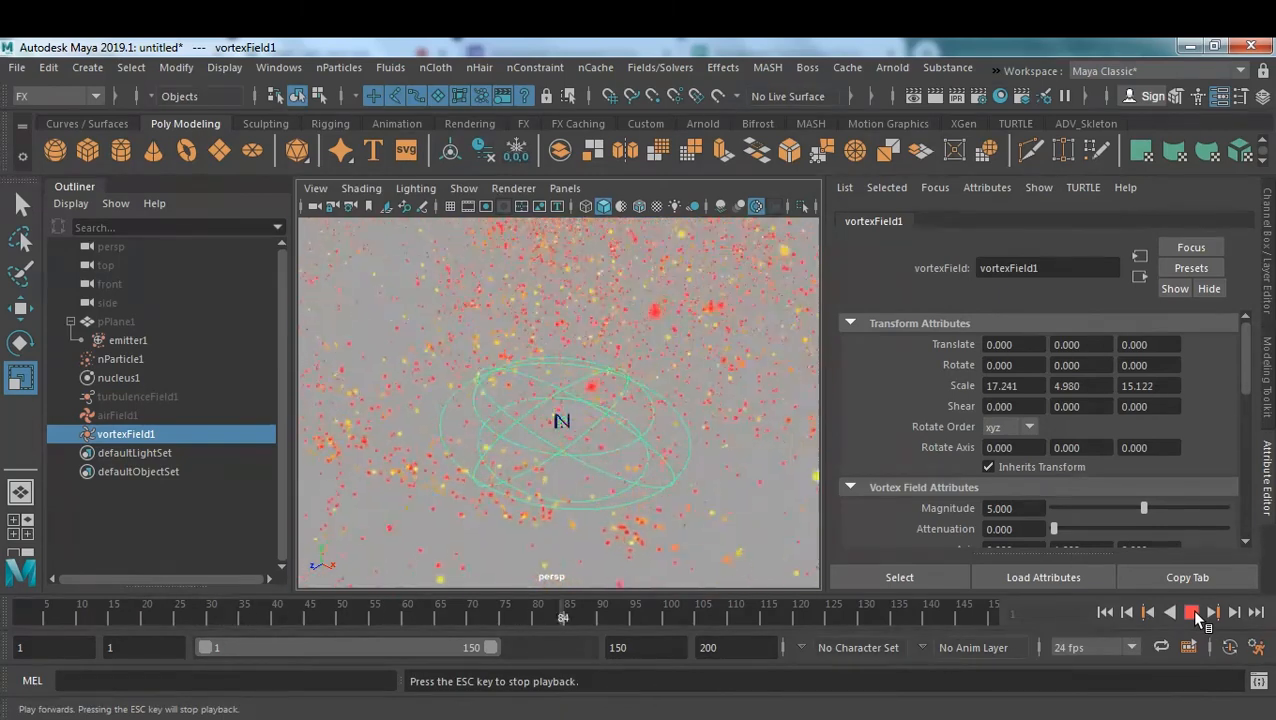
pyautogui.click(1192, 613)
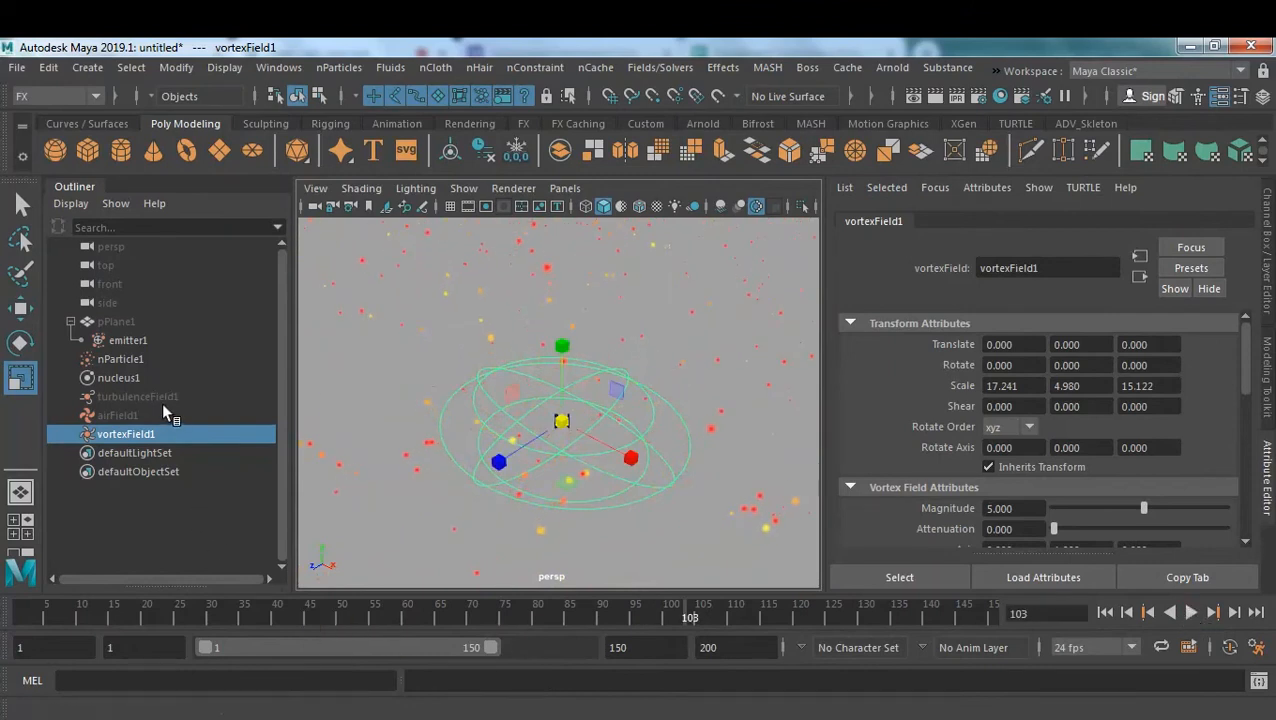
pyautogui.click(1104, 614)
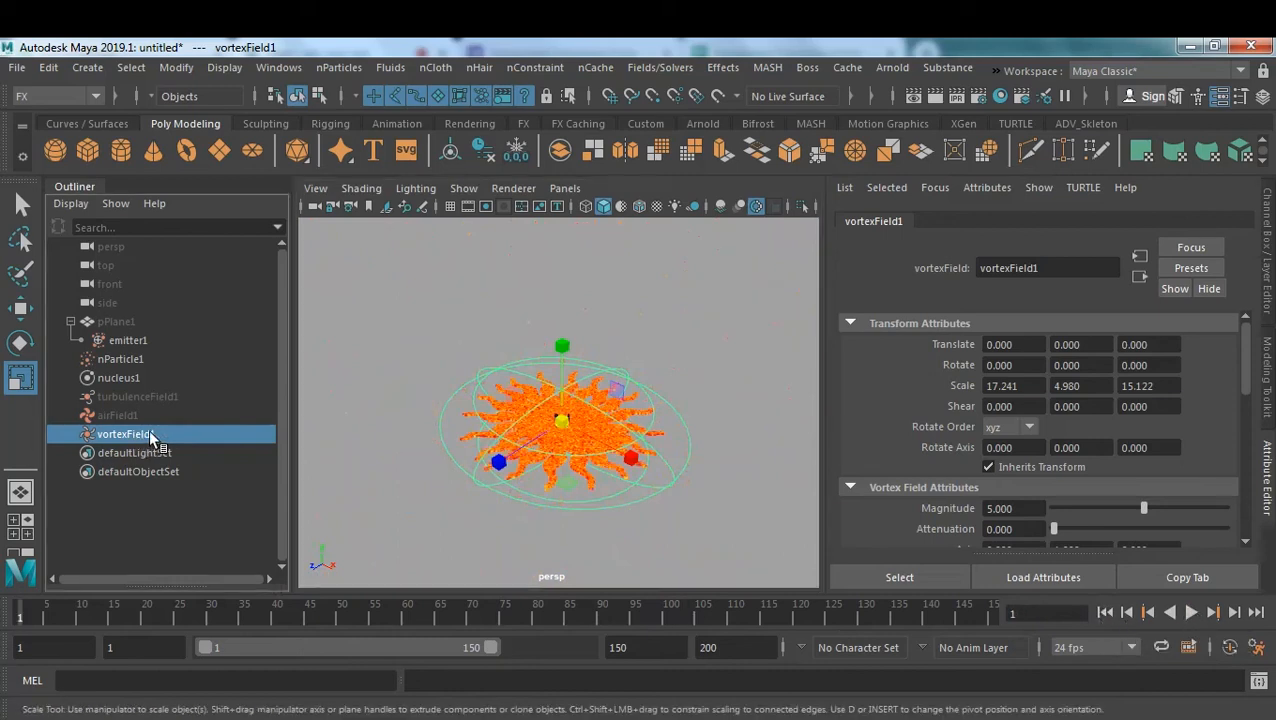
# Hide vortexField1 and replay the simulation without its outline, returning to frame 1.
pyautogui.hotkey('ctrl', 'h')
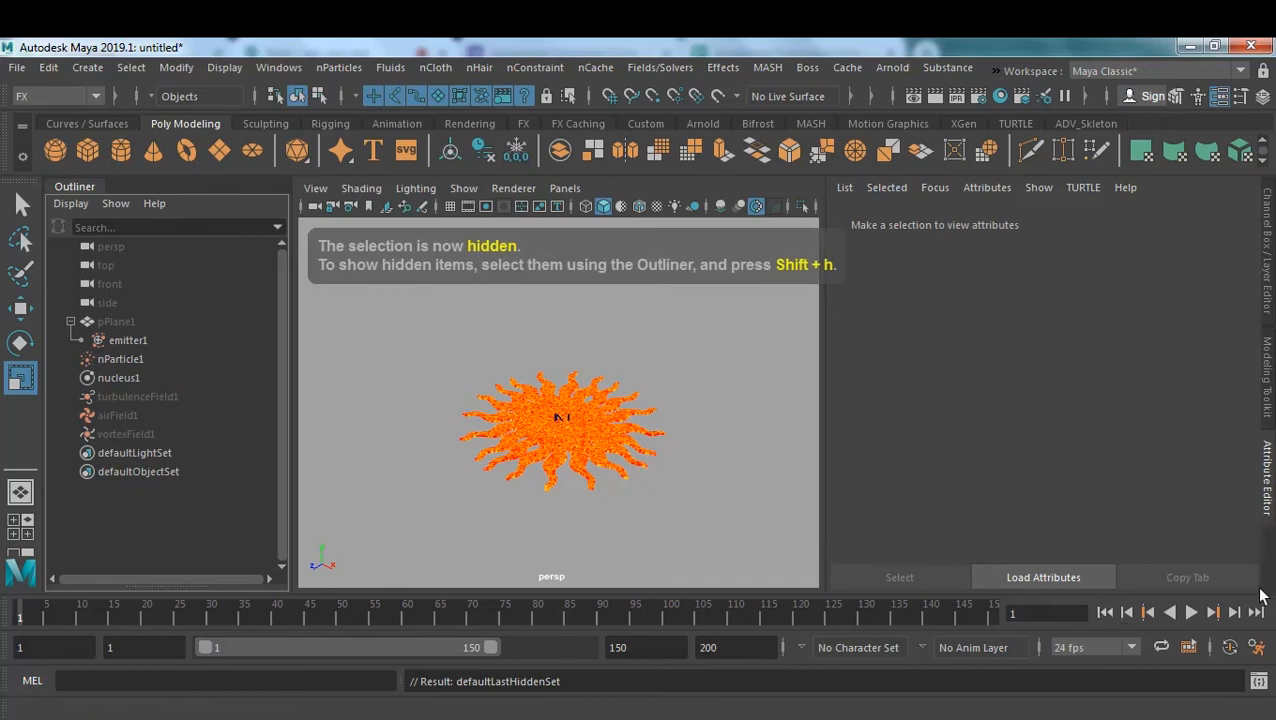
pyautogui.click(1192, 614)
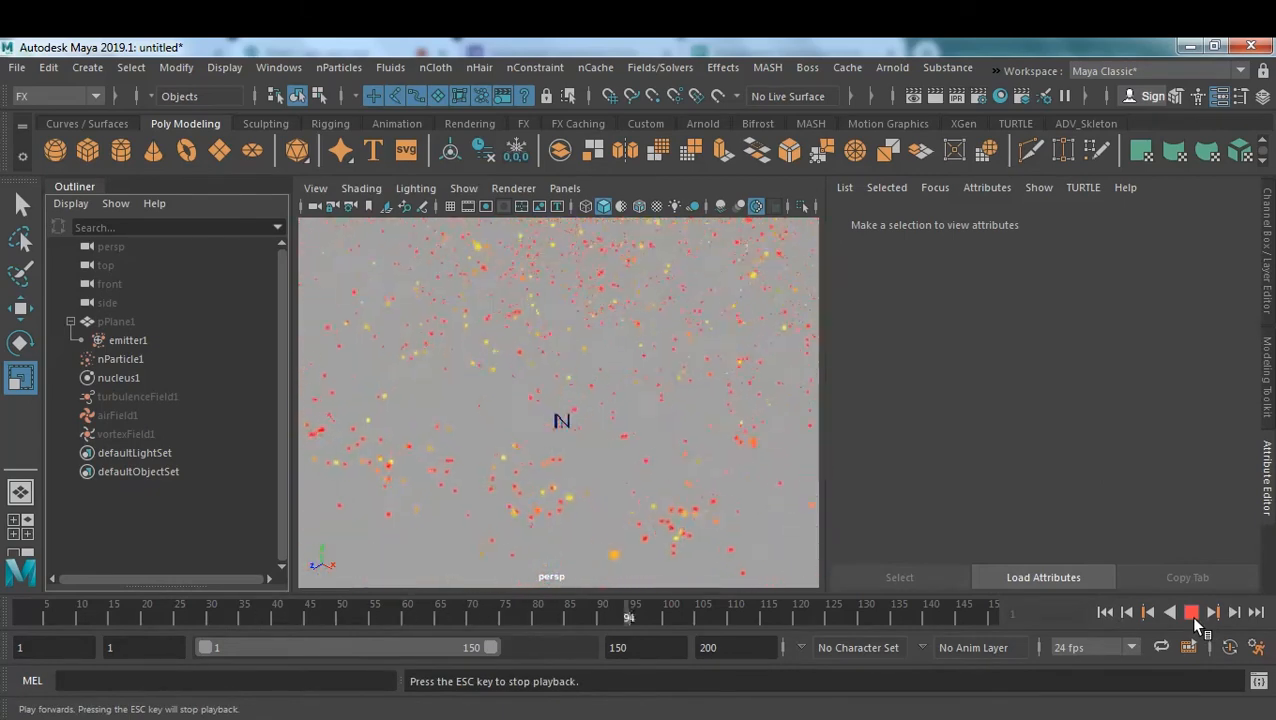
pyautogui.click(1193, 617)
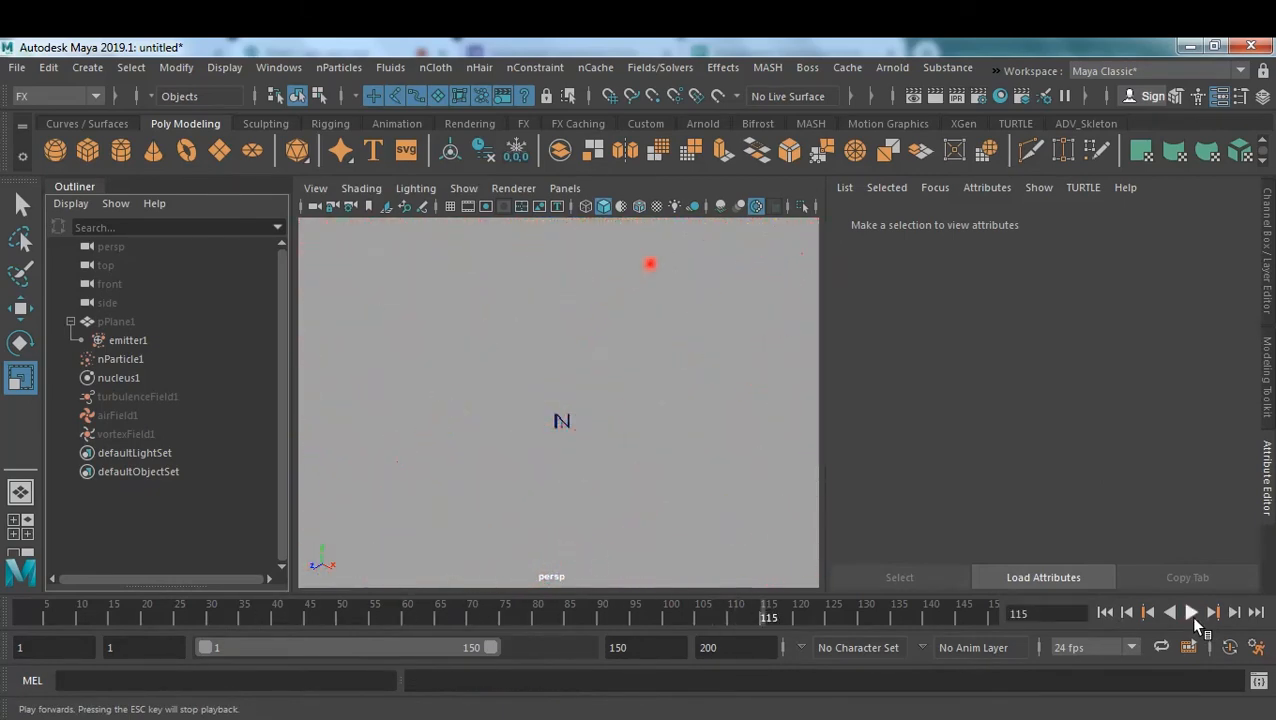
pyautogui.click(1105, 613)
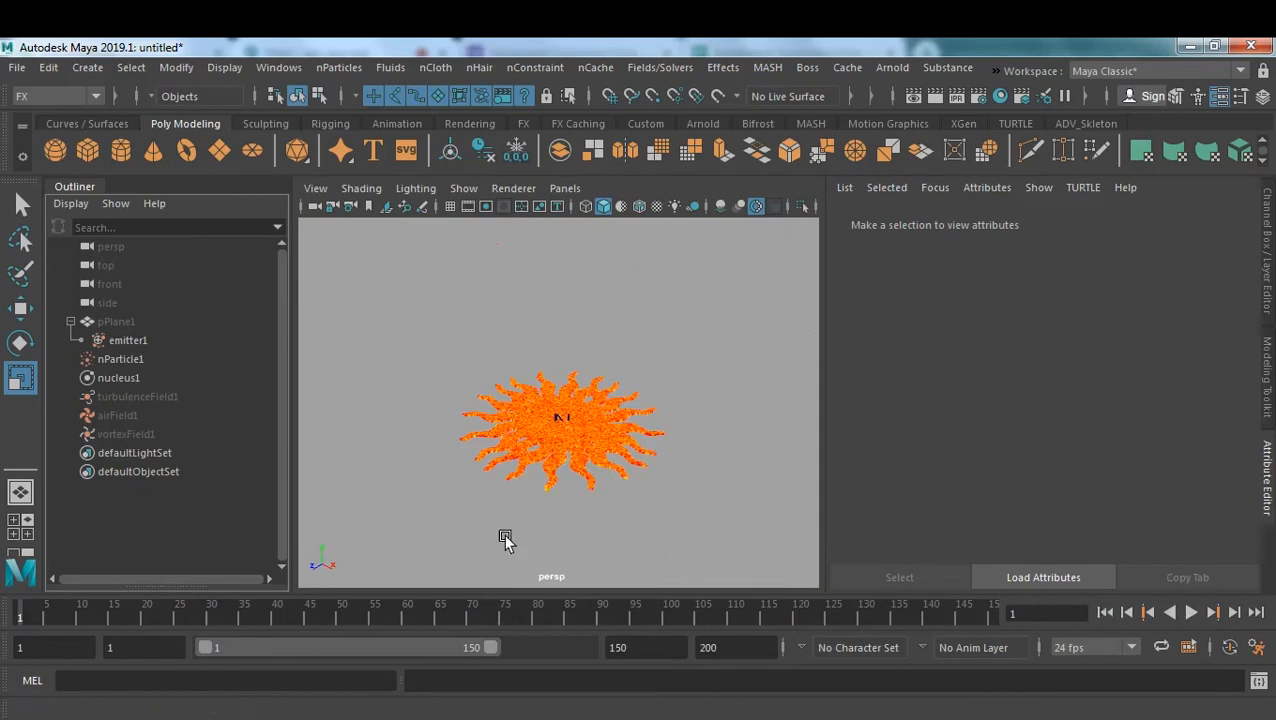
# Set the magnitude of both turbulenceField1 and airField1 to 0.
pyautogui.click(134, 397)
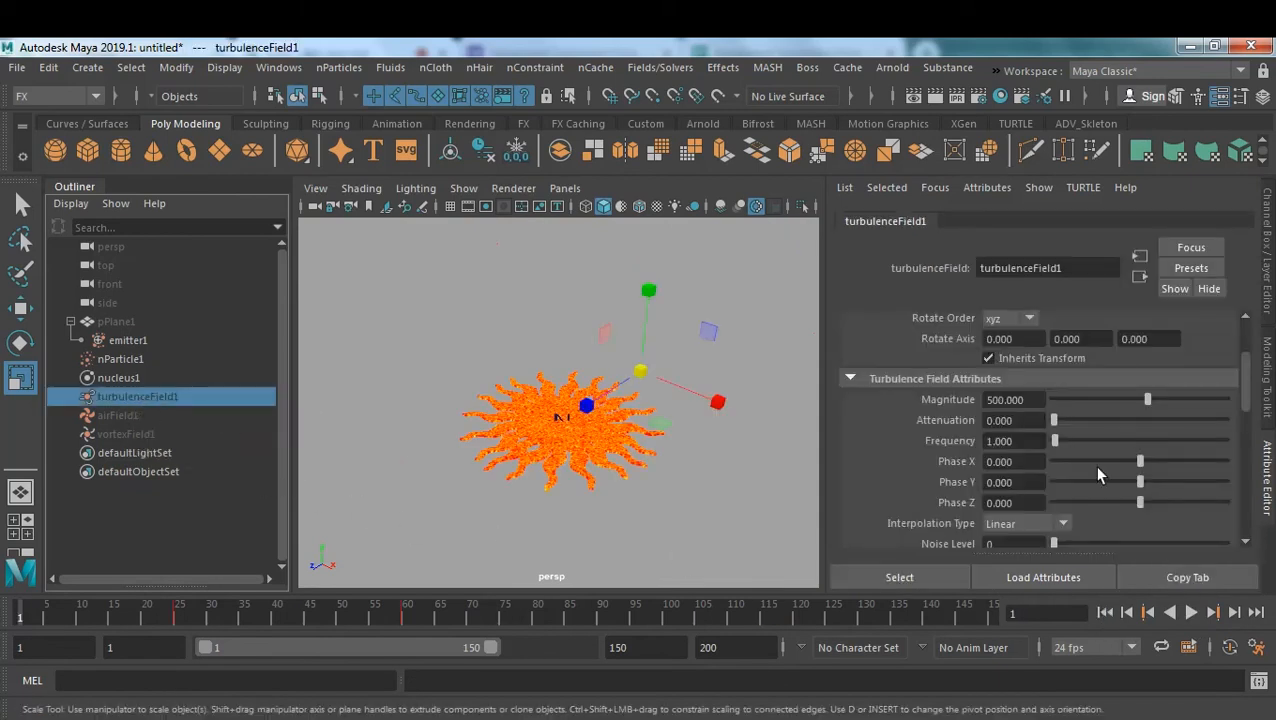
pyautogui.click(1038, 400)
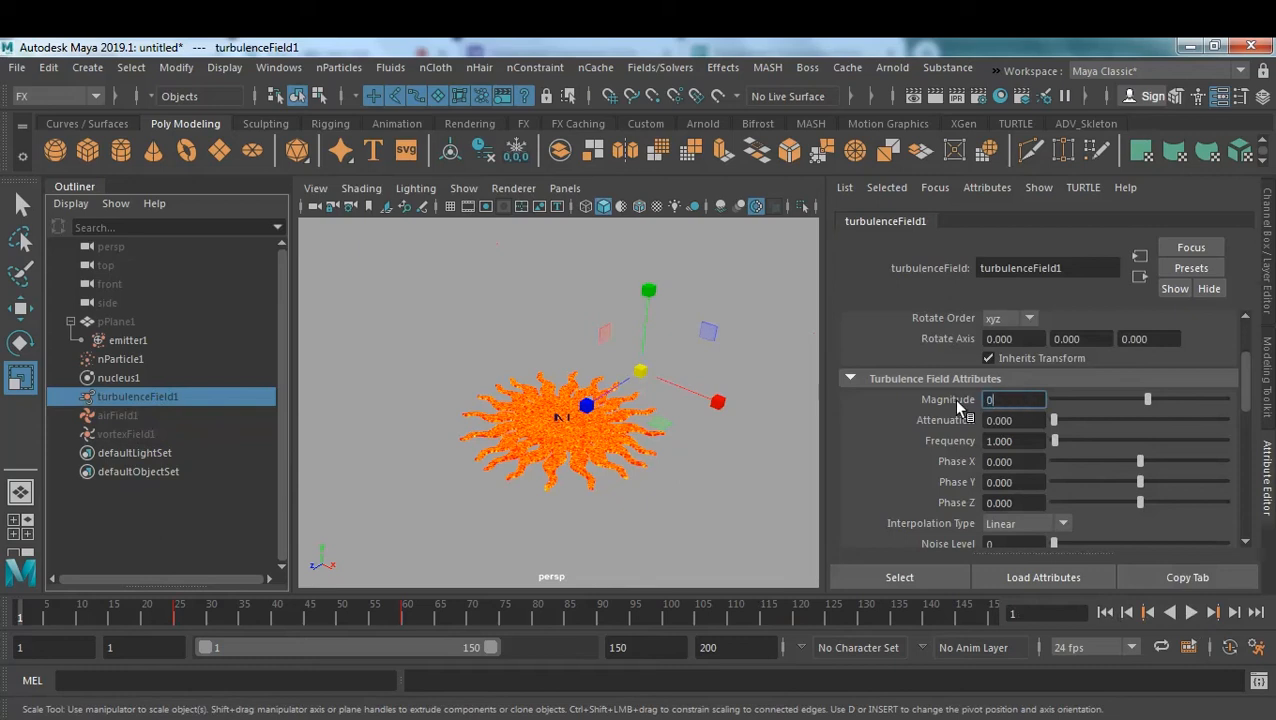
pyautogui.press('Return')
pyautogui.click(110, 415)
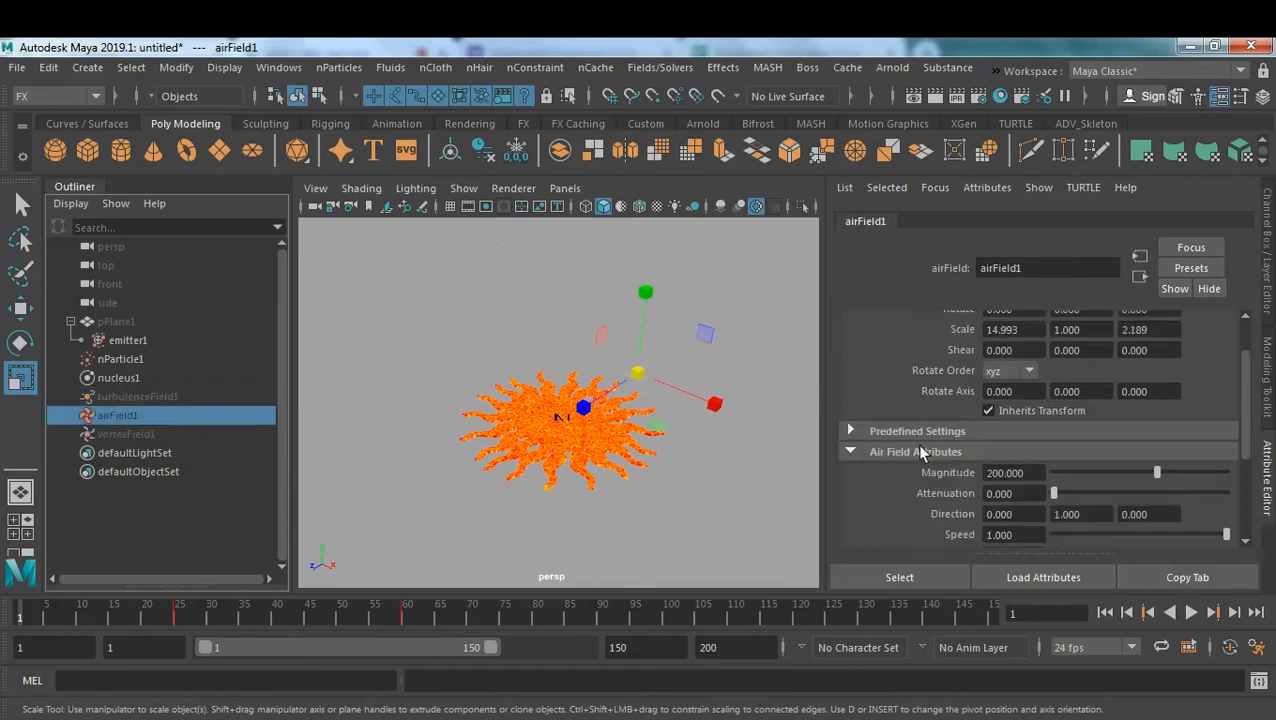
pyautogui.click(1029, 469)
pyautogui.write('0')
pyautogui.press('Return')
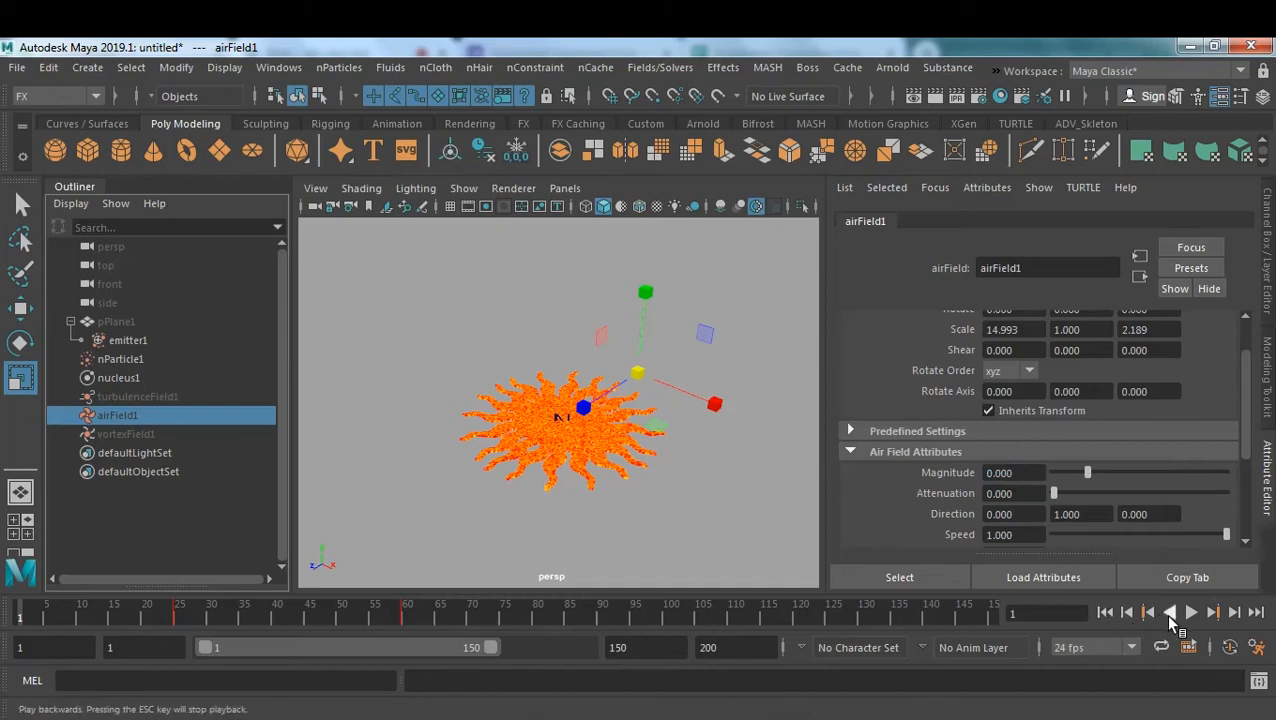
# Set vortexField1's magnitude to 50.
pyautogui.click(161, 434)
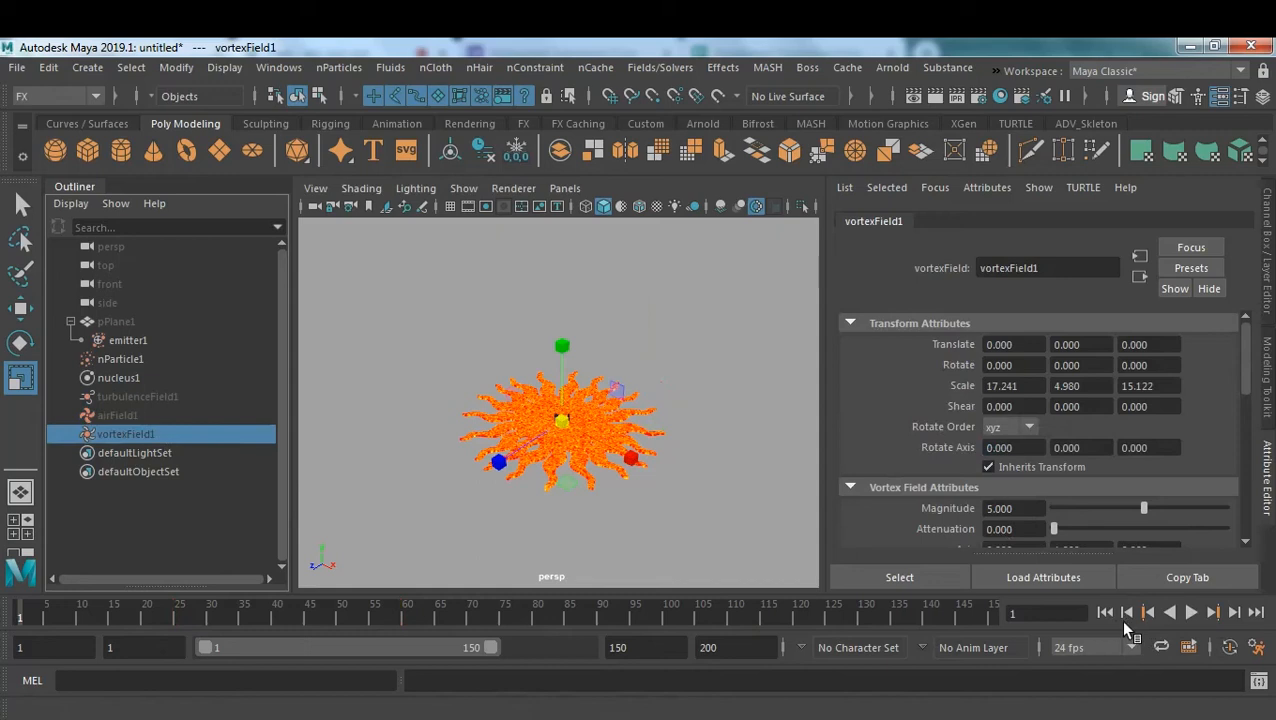
pyautogui.click(1031, 510)
pyautogui.write('50')
pyautogui.press('Return')
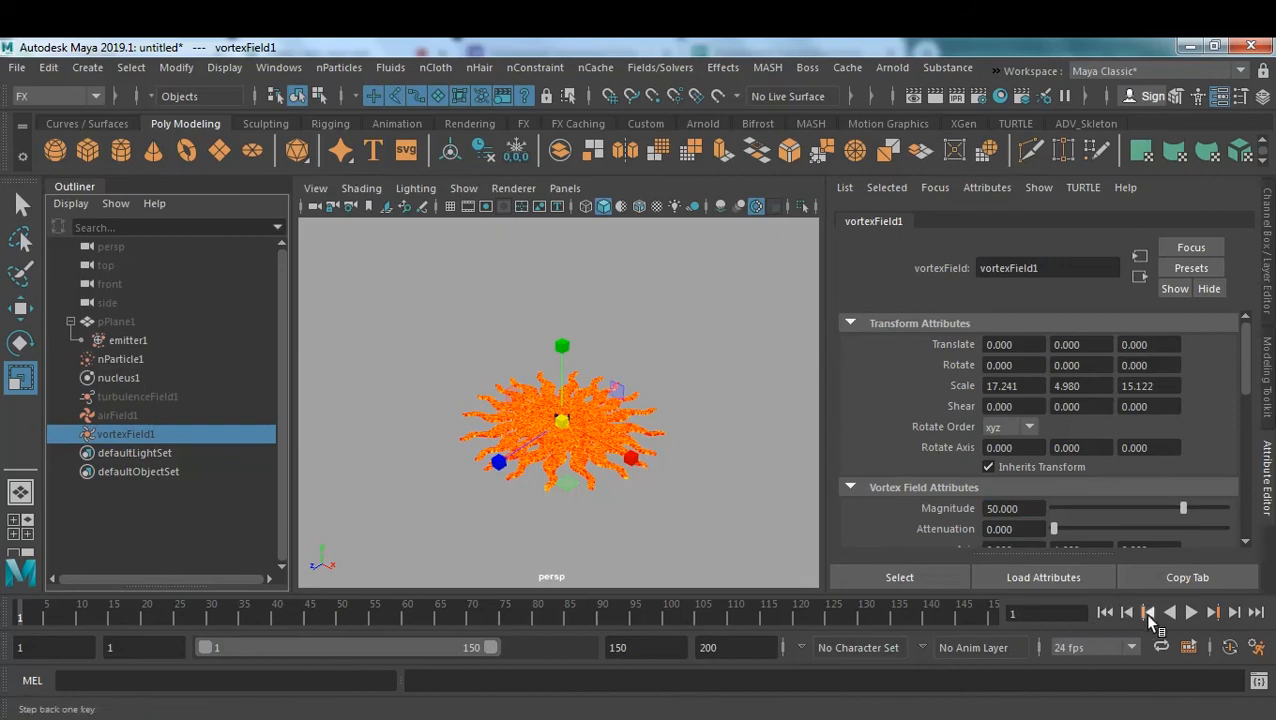
# Play the simulation twice from frame 1 to check how vortexField1 moves the particles, stopping the second run at frame 20.
pyautogui.click(1191, 612)
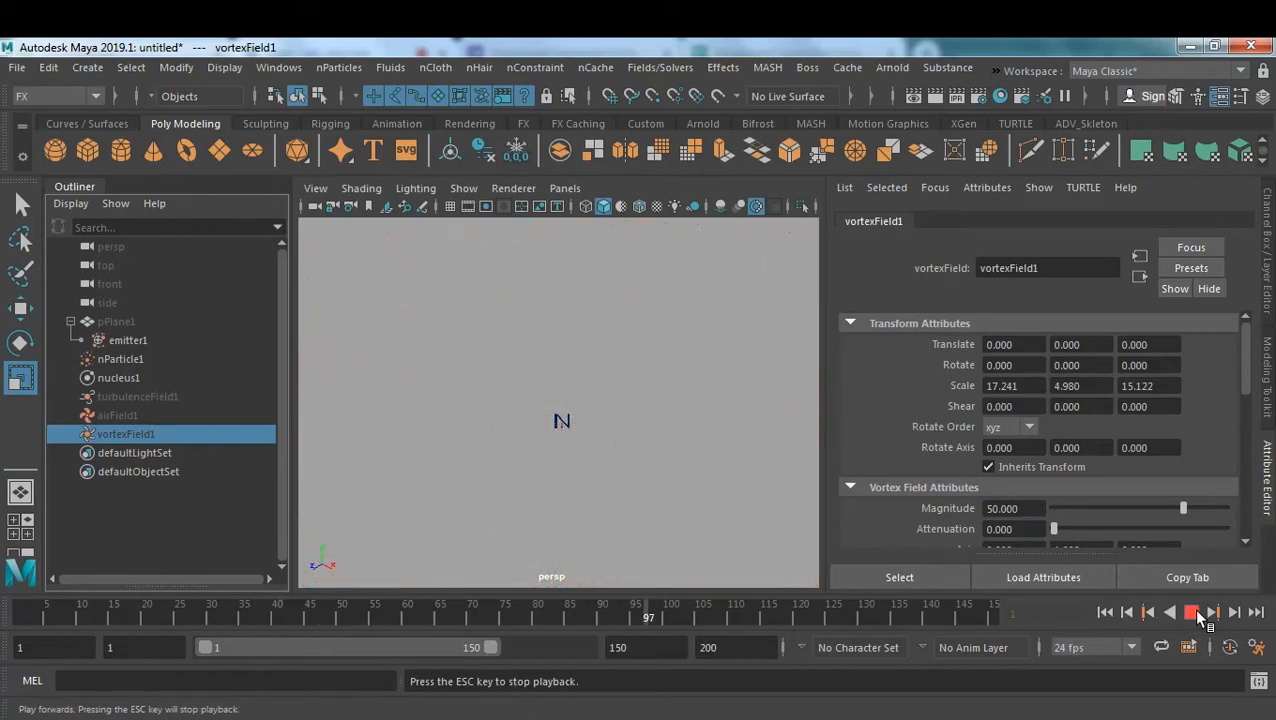
pyautogui.click(1196, 613)
pyautogui.click(1104, 613)
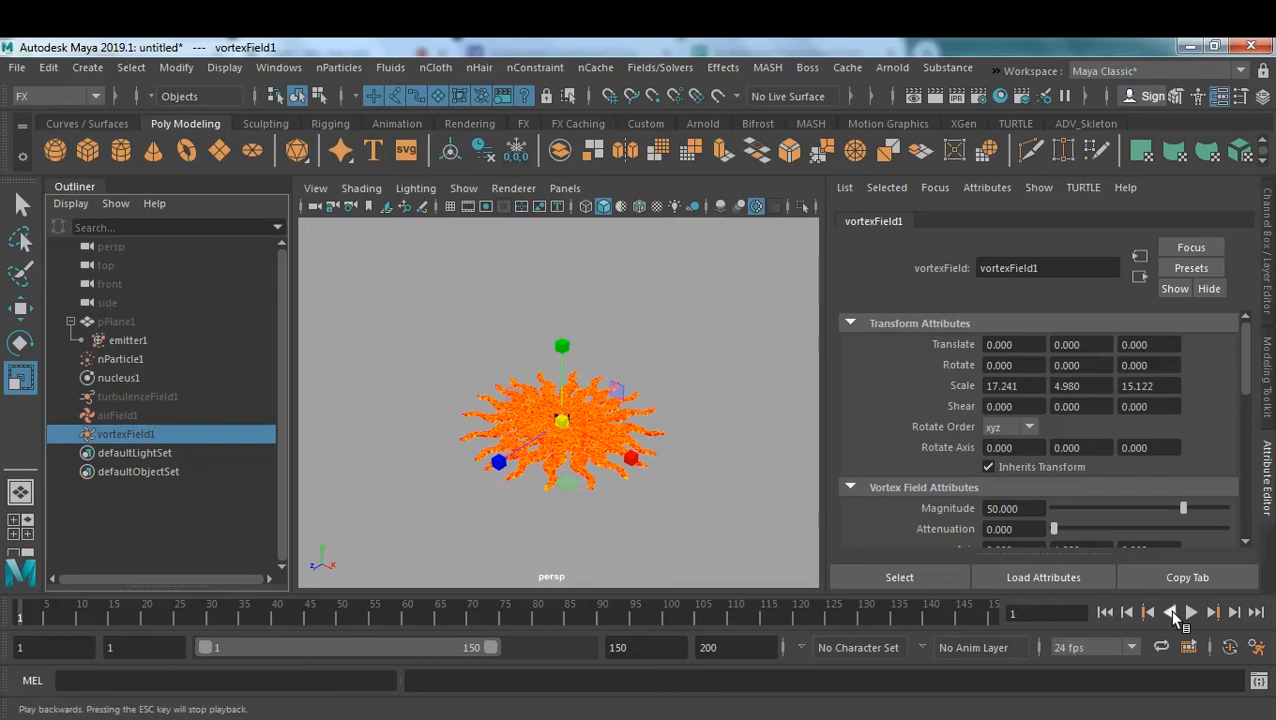
pyautogui.click(1191, 613)
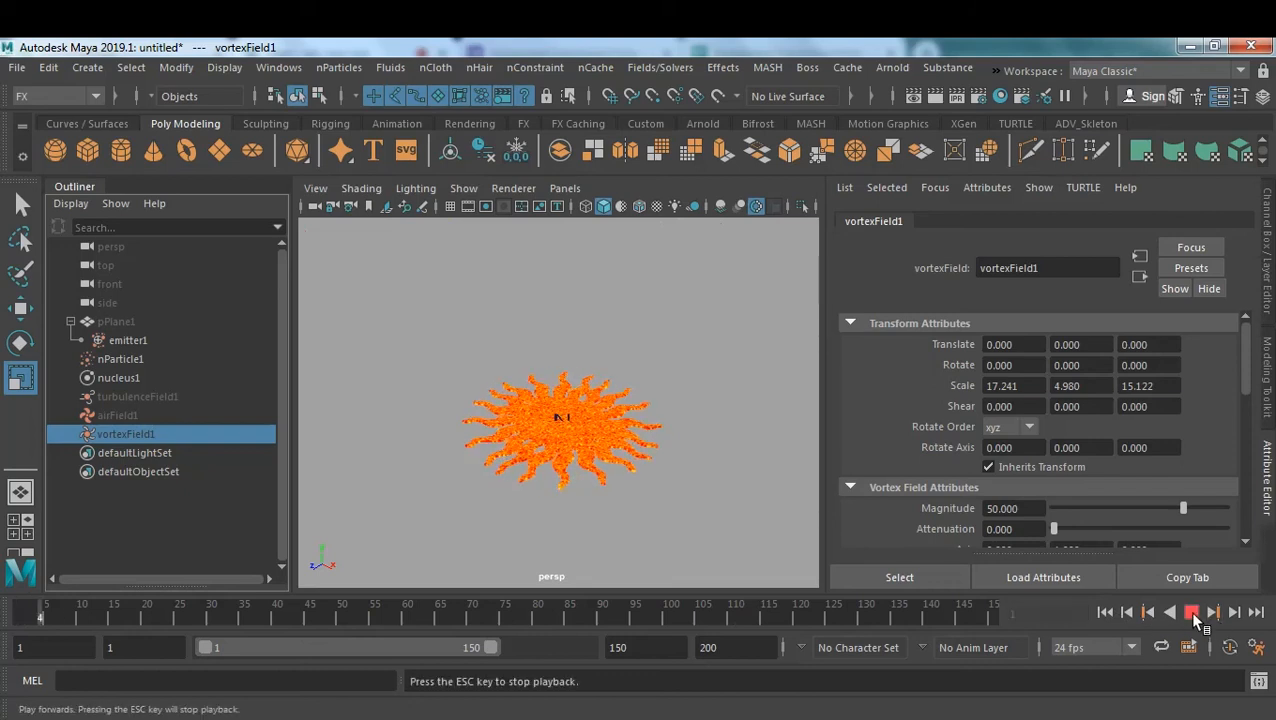
pyautogui.click(1193, 614)
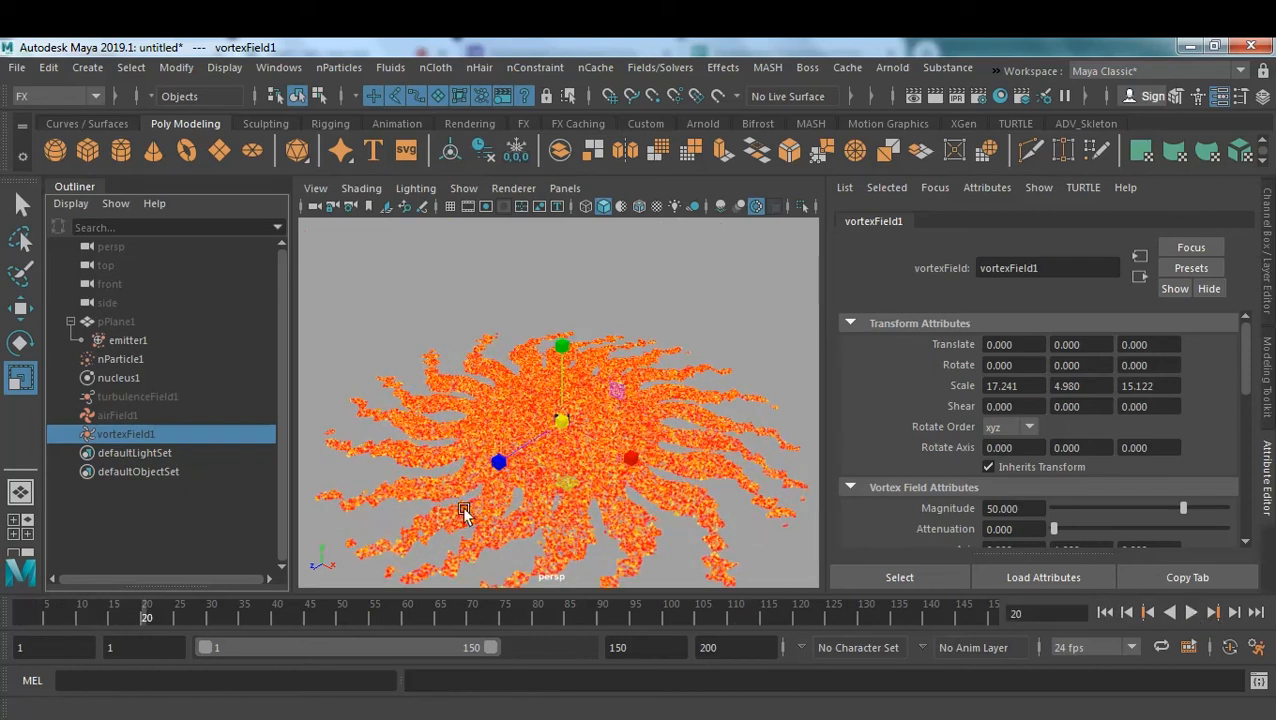
# Set turbulenceField1's magnitude to 5.
pyautogui.click(117, 415)
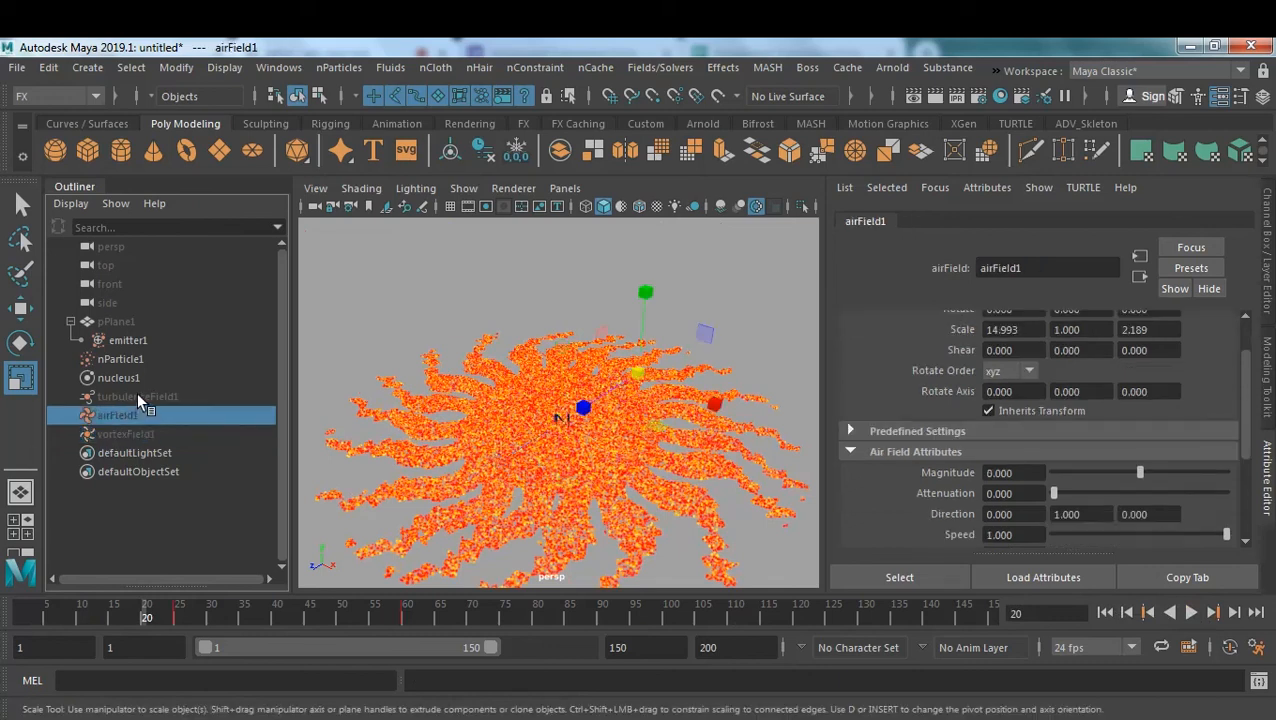
pyautogui.click(137, 395)
pyautogui.doubleClick(1036, 400)
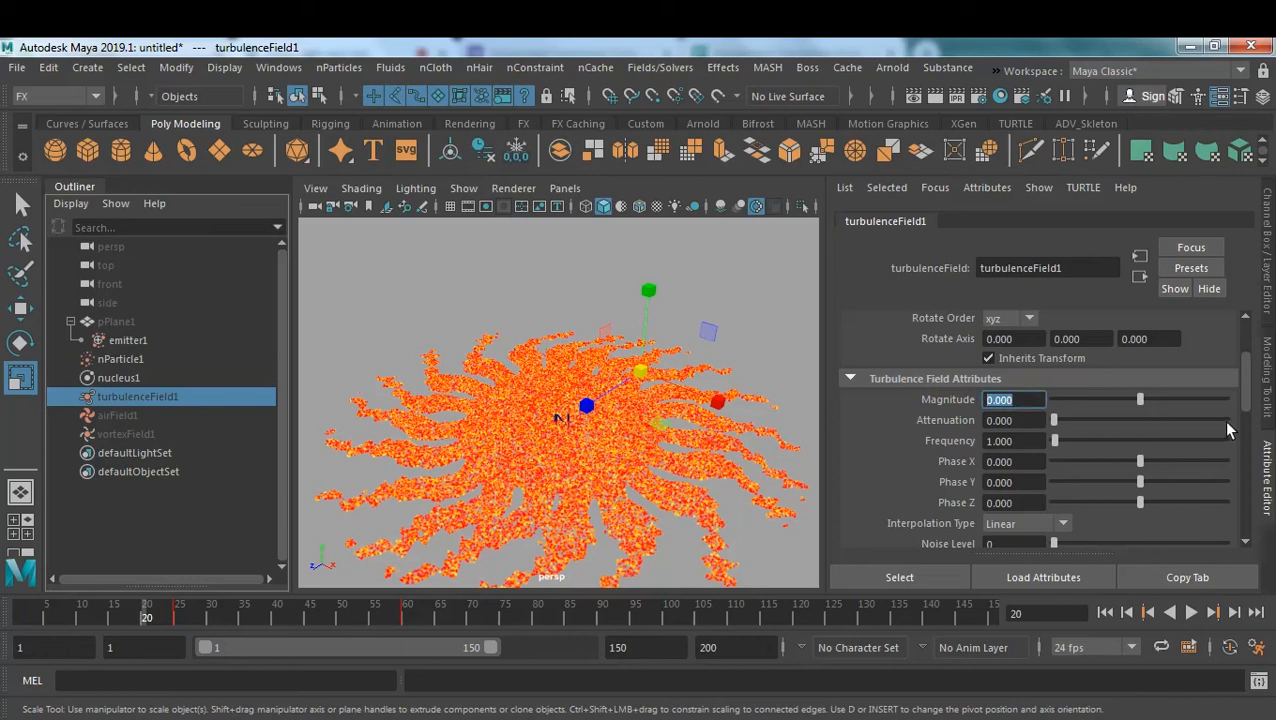
pyautogui.write('5')
pyautogui.press('Return')
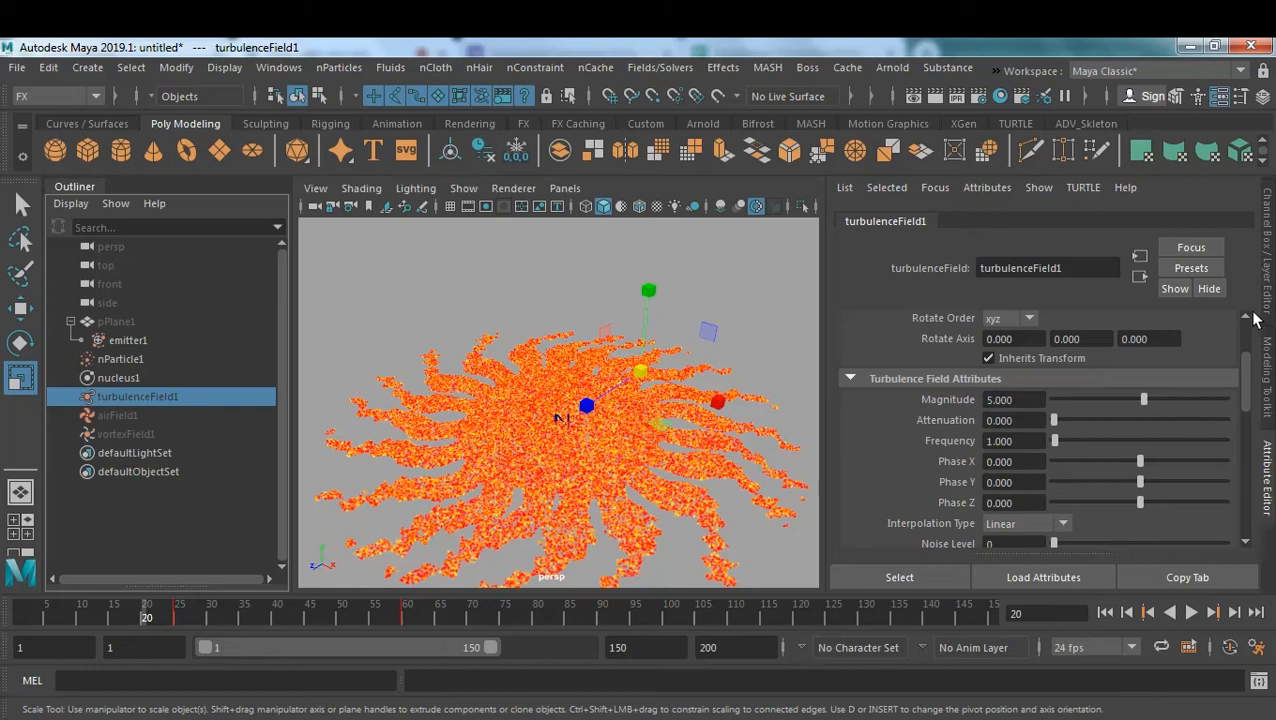
# Replay the simulation from frame 1 to check the turbulence combined with the vortex, stopping at frame 76.
pyautogui.click(1105, 614)
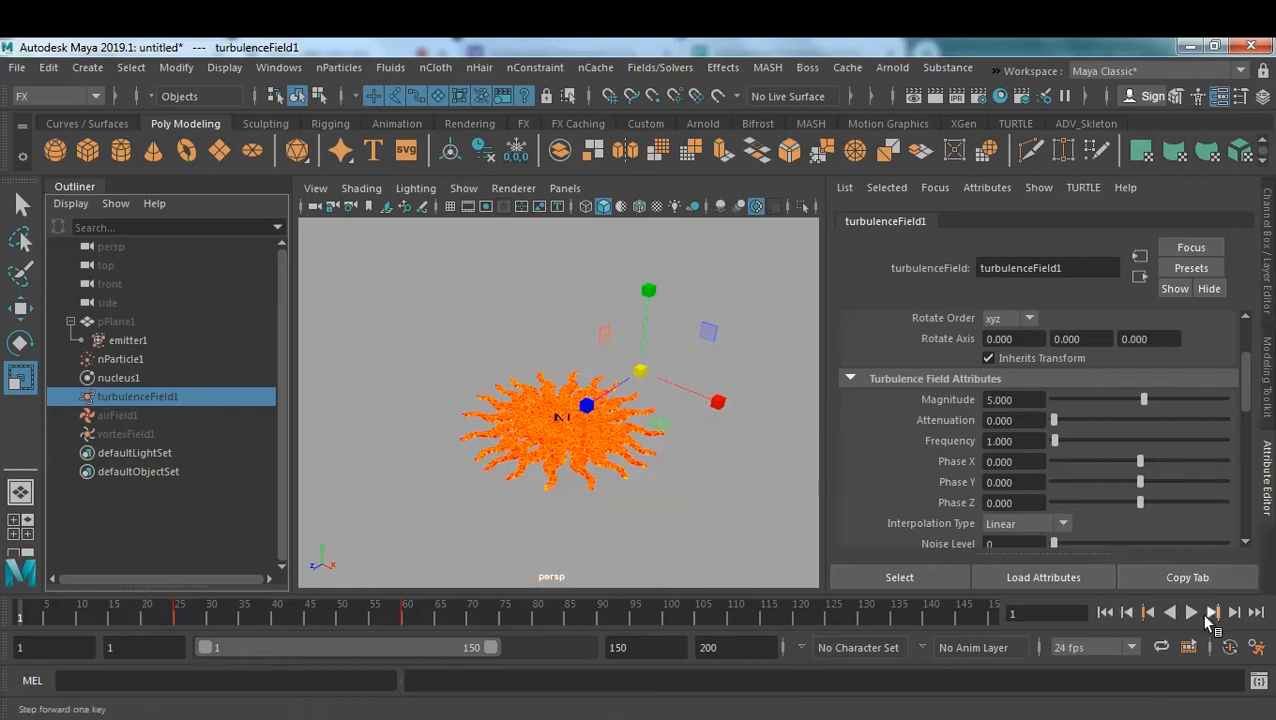
pyautogui.click(1191, 612)
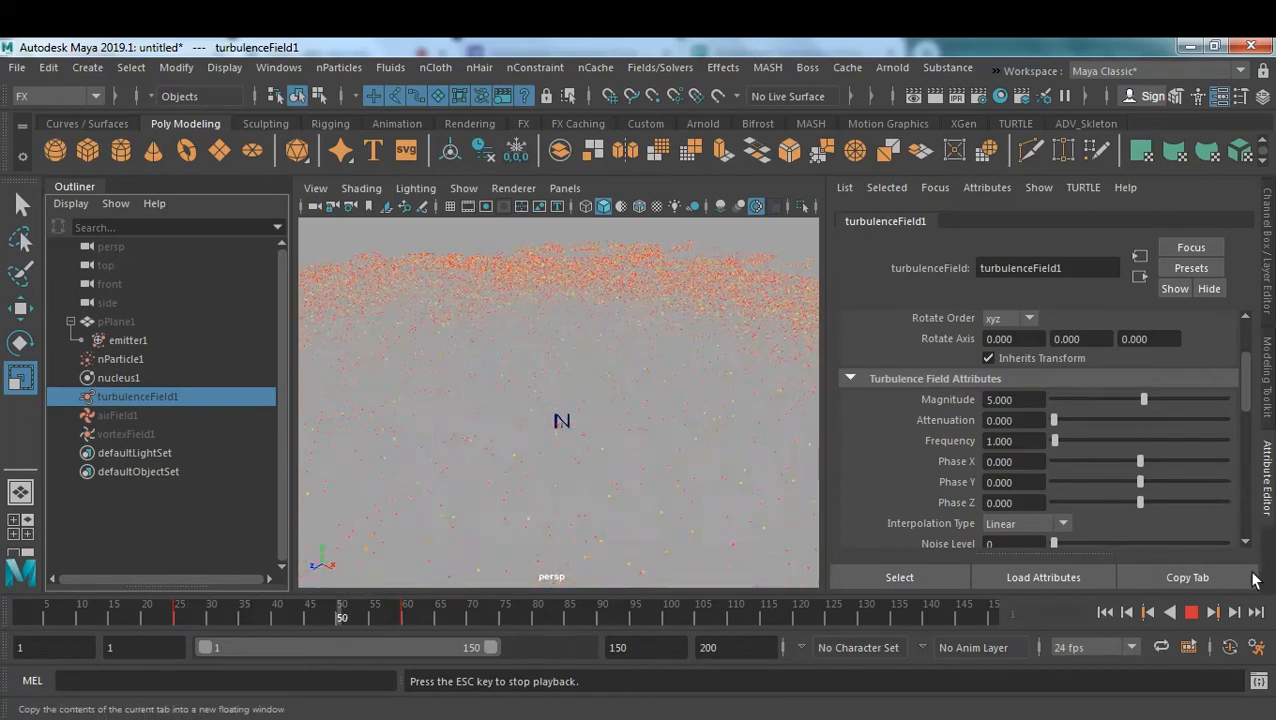
pyautogui.click(1191, 612)
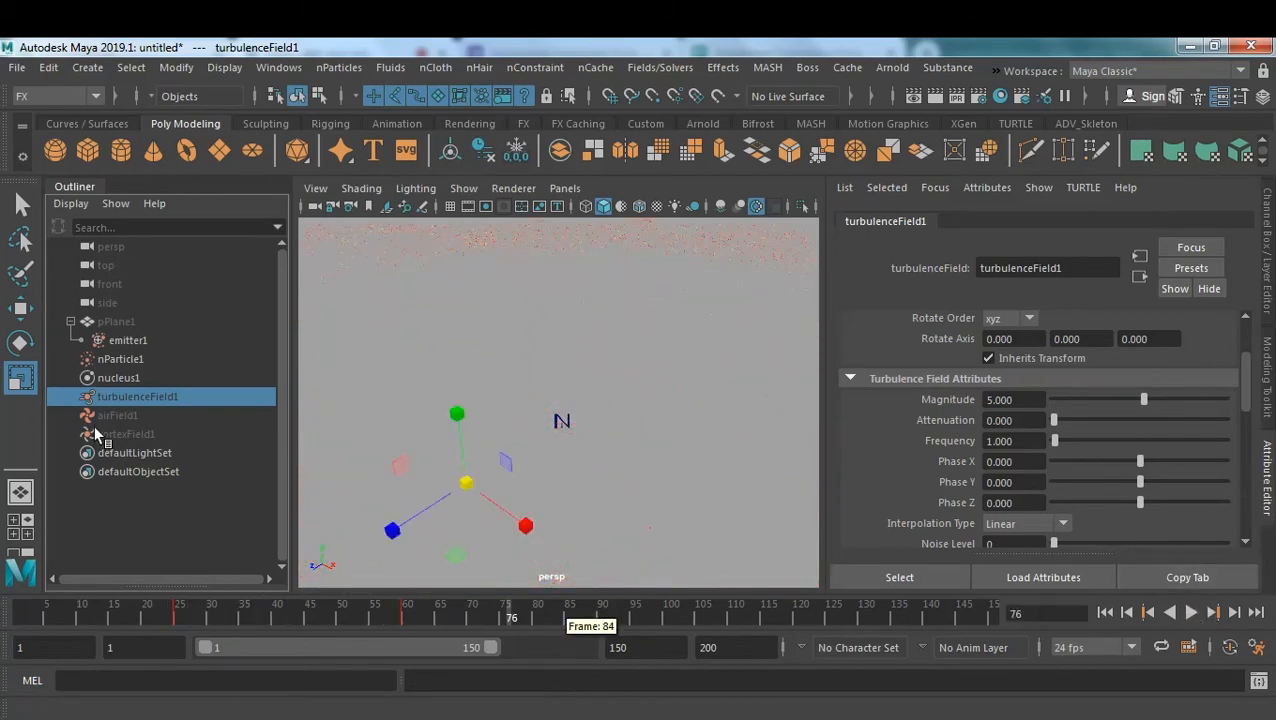
# Unhide turbulenceField1, airField1 and vortexField1 together so their volumes show in the viewport.
pyautogui.keyDown('shift'); pyautogui.click(151, 436); pyautogui.keyUp('shift')
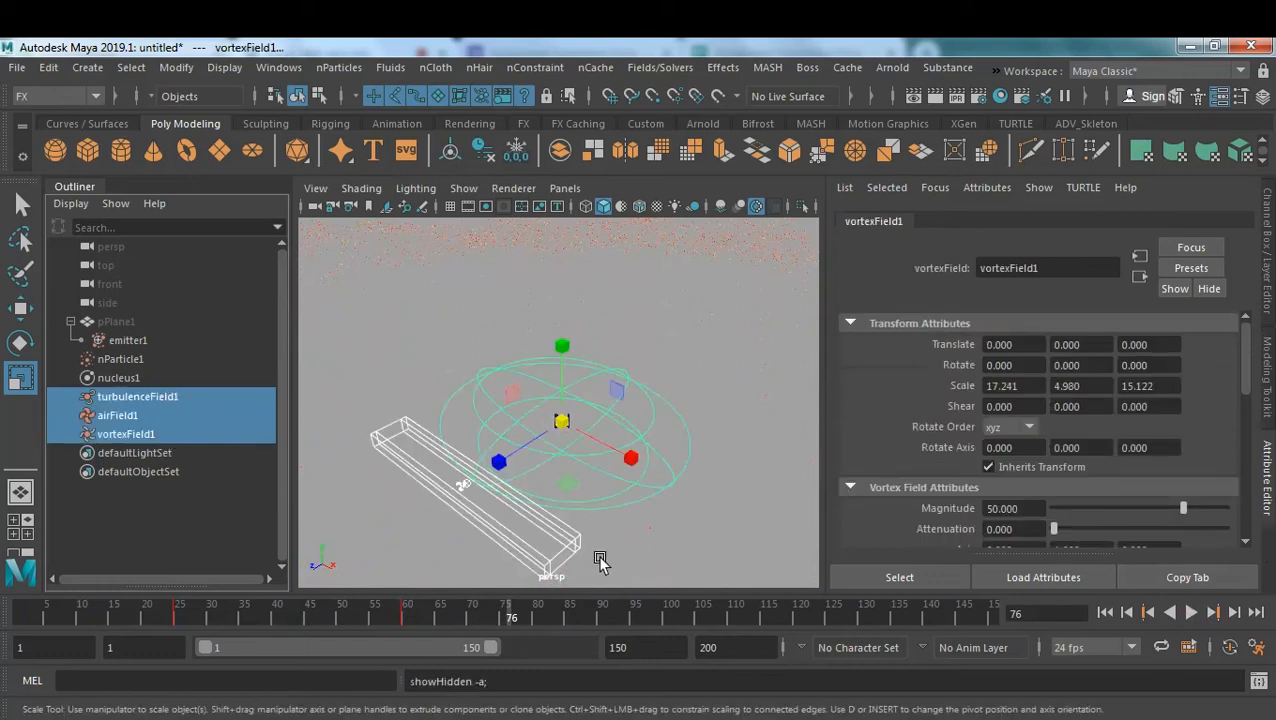
pyautogui.click(650, 548)
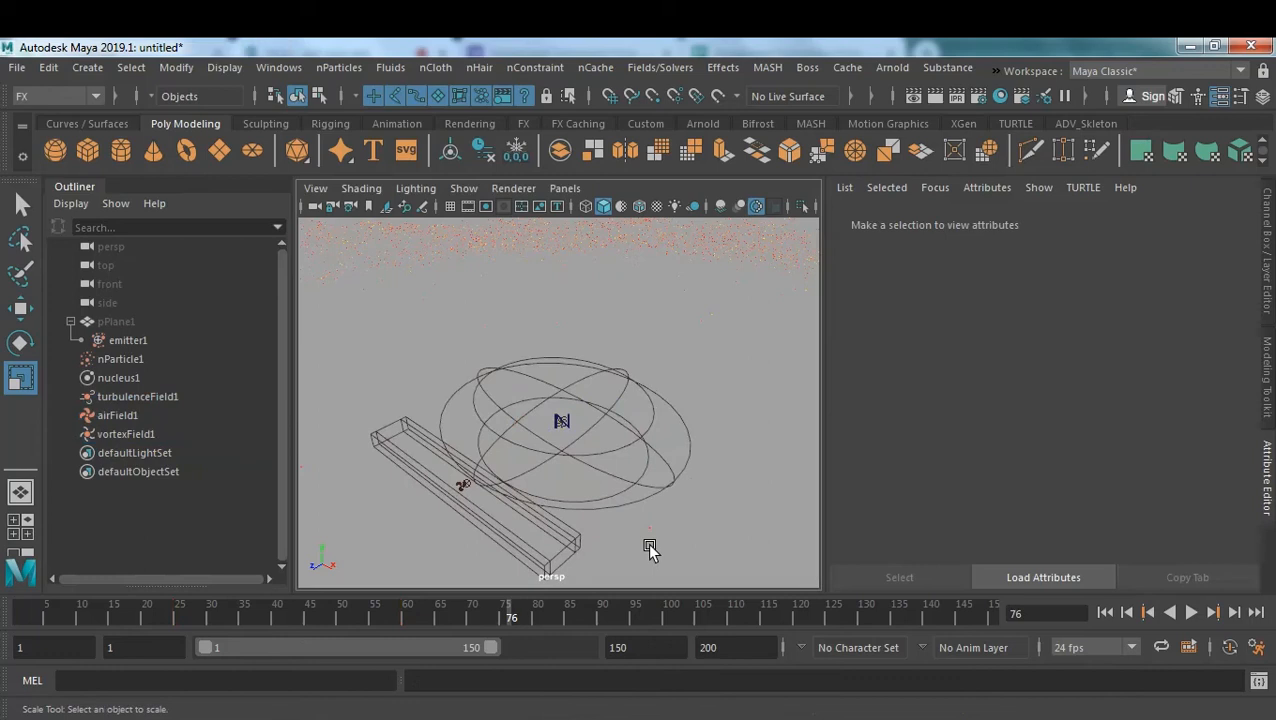
pyautogui.click(561, 556)
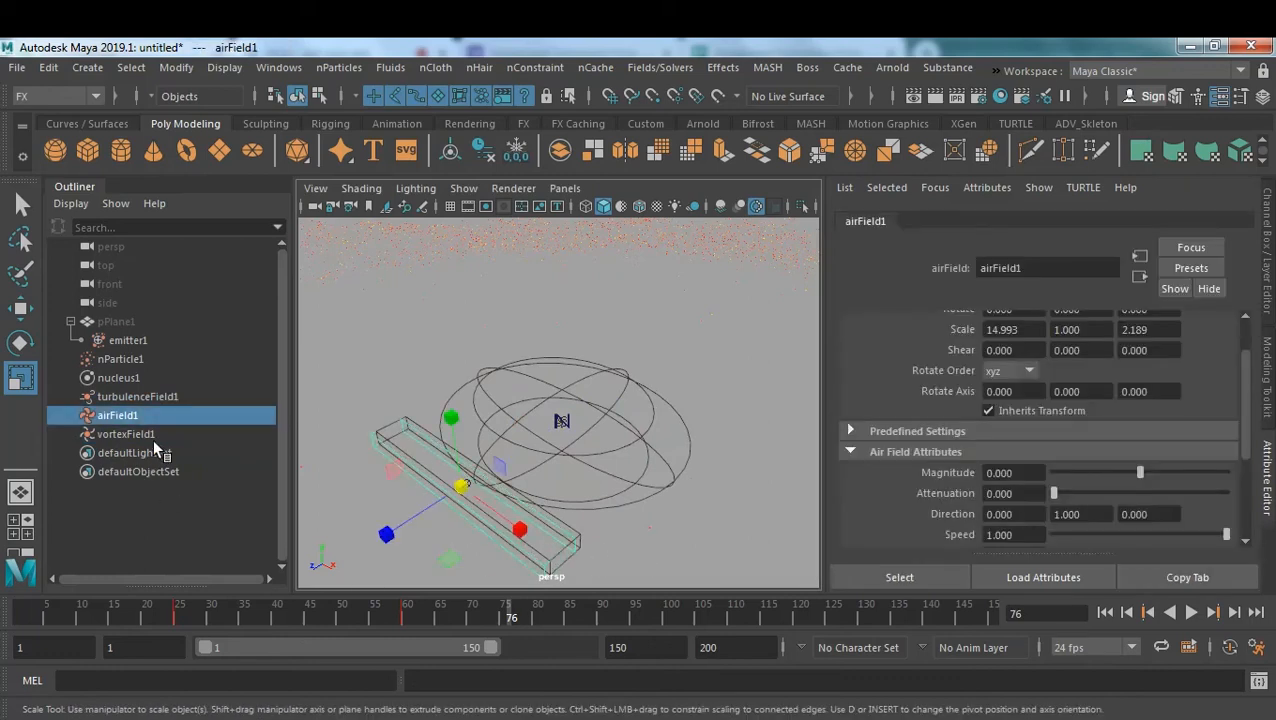
# Enlarge turbulenceField1's box volume to a scale of about 20.5 in X, 11.9 in Y and 7.7 in Z.
pyautogui.click(144, 399)
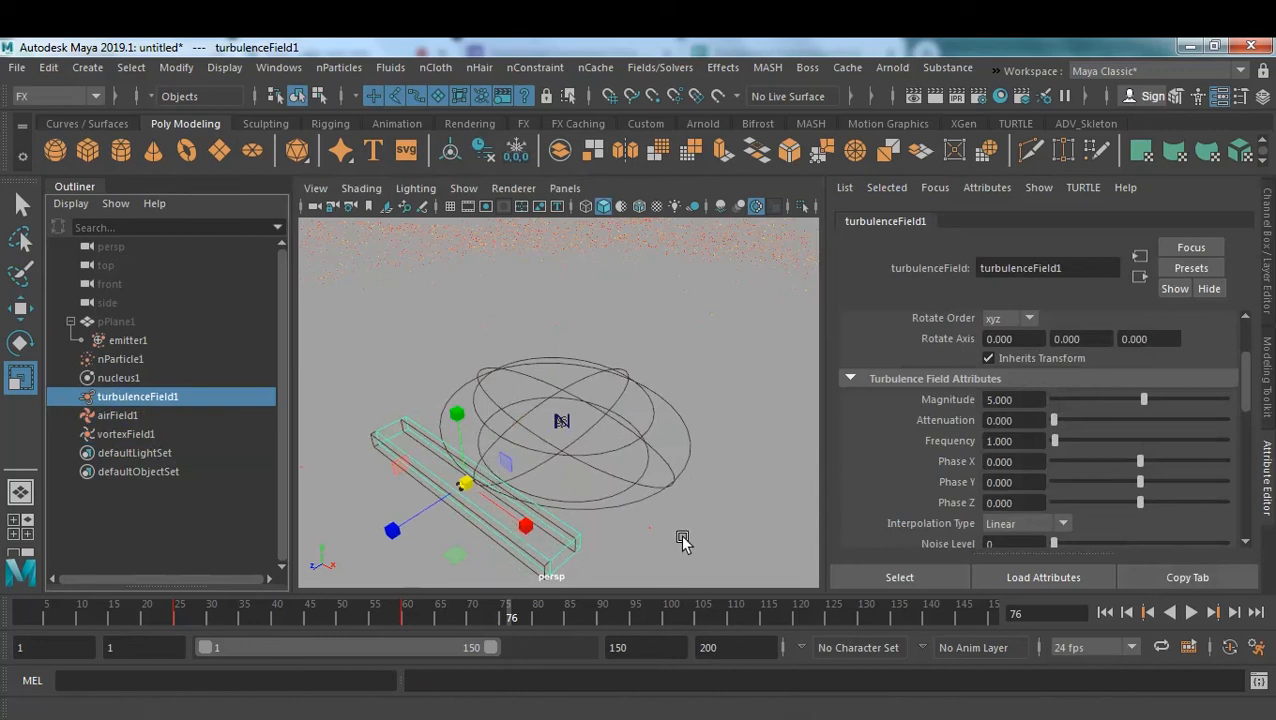
pyautogui.scroll(3, 1108, 402)
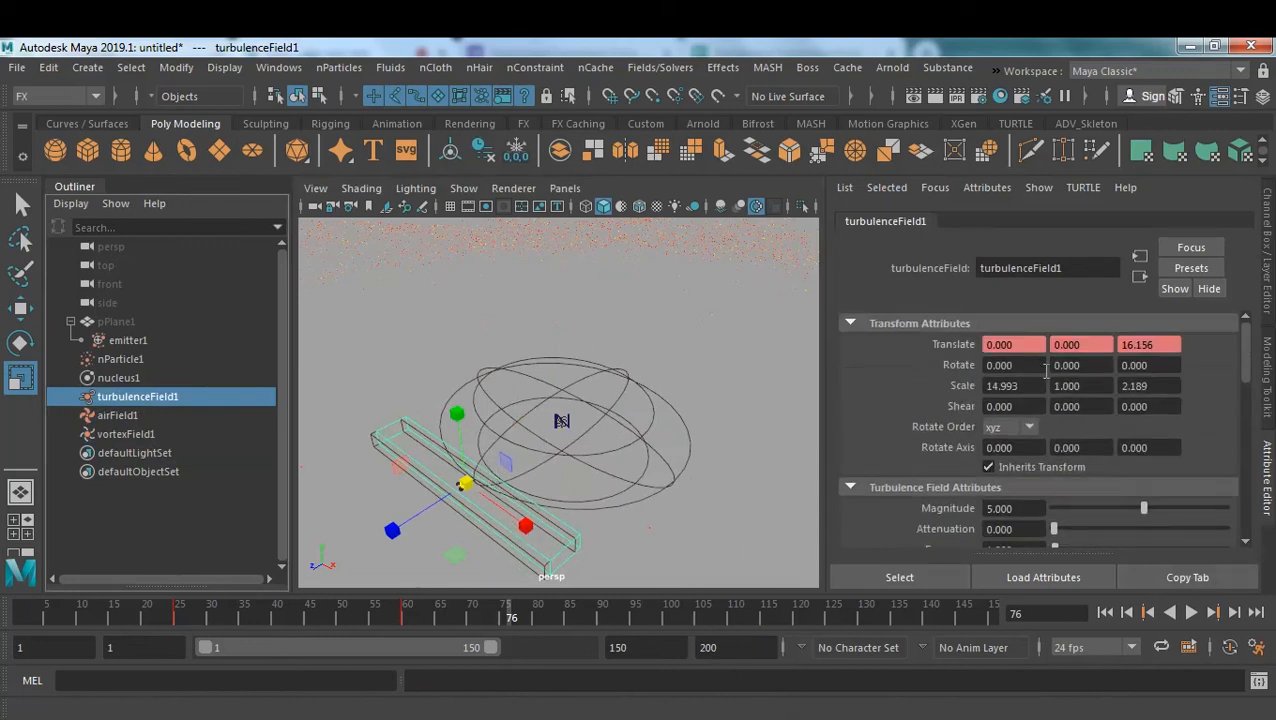
pyautogui.moveTo(456, 418); pyautogui.dragTo(438, 218)
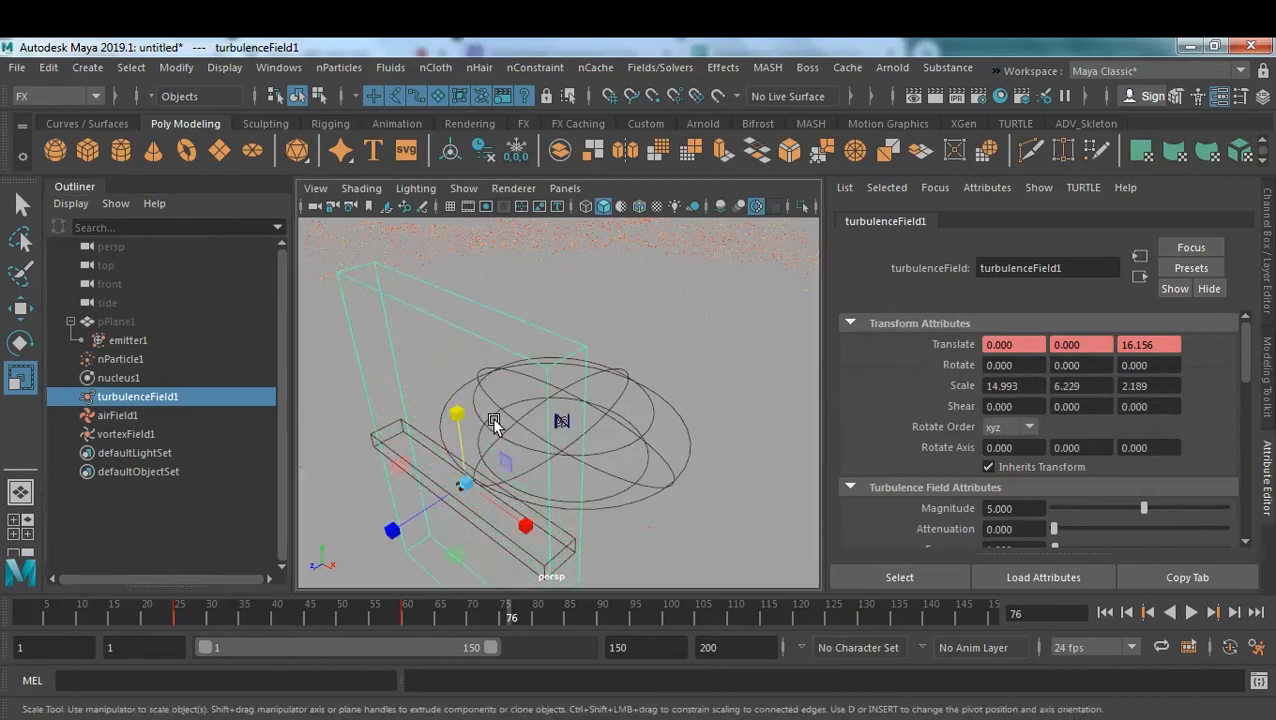
pyautogui.moveTo(466, 484); pyautogui.dragTo(526, 493)
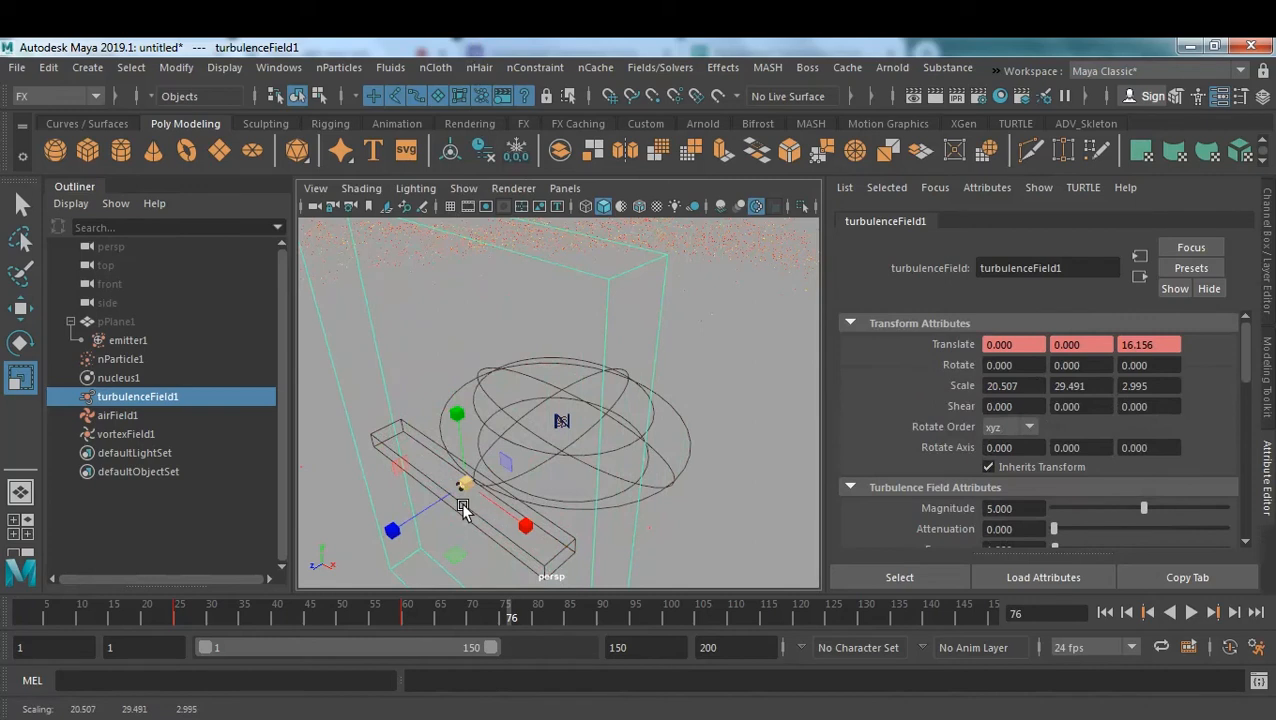
pyautogui.moveTo(400, 527); pyautogui.dragTo(314, 546)
pyautogui.moveTo(461, 407); pyautogui.dragTo(470, 478)
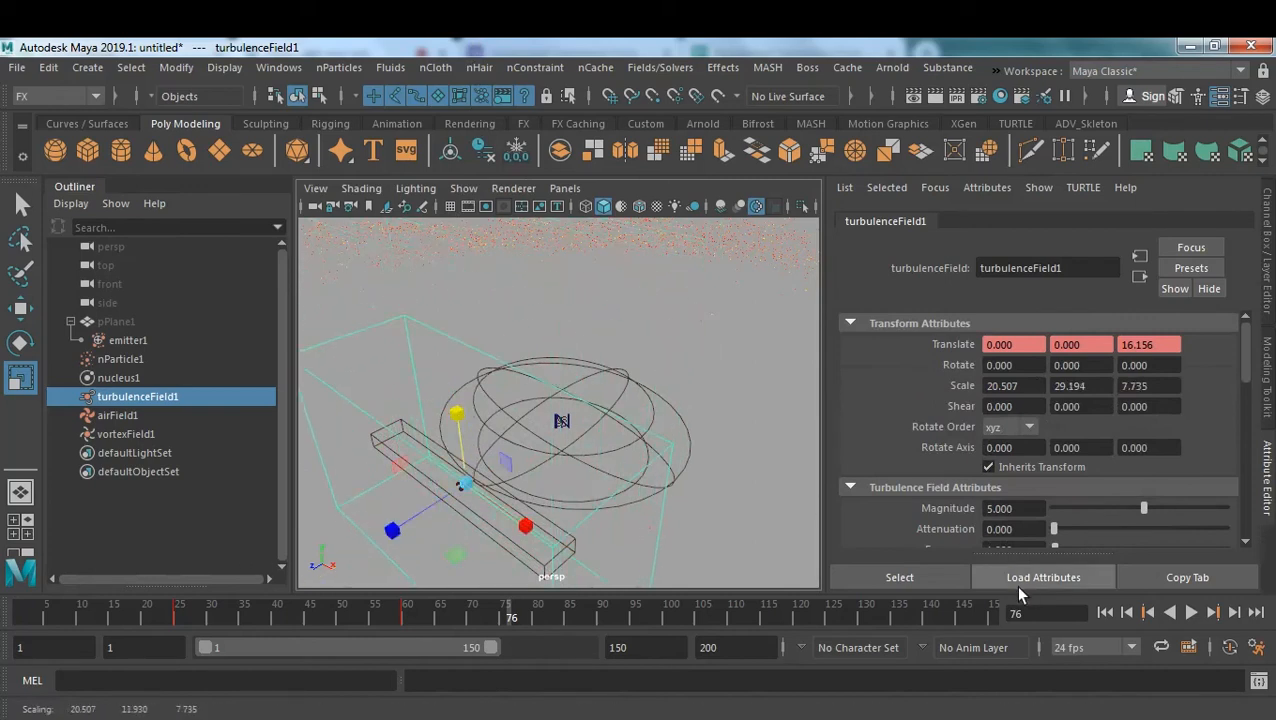
# Play the simulation from frame 1 to check the enlarged turbulence volume, and return to frame 1.
pyautogui.click(1106, 613)
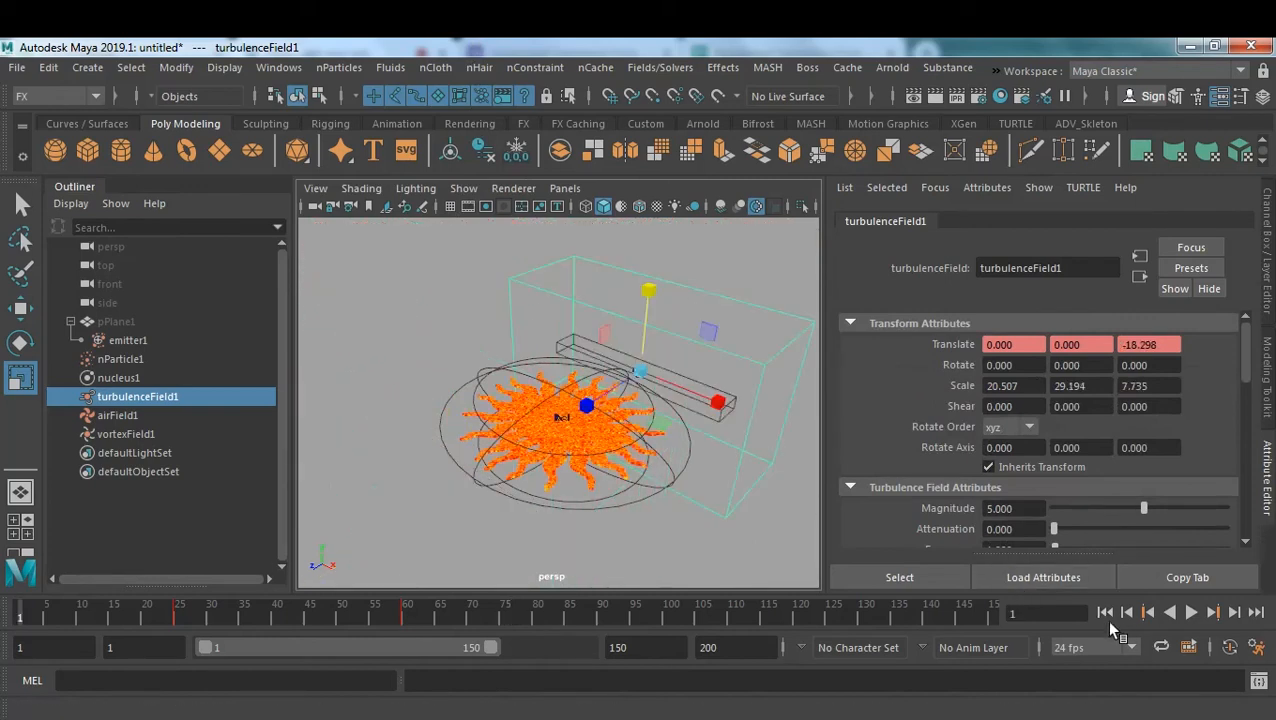
pyautogui.click(1192, 613)
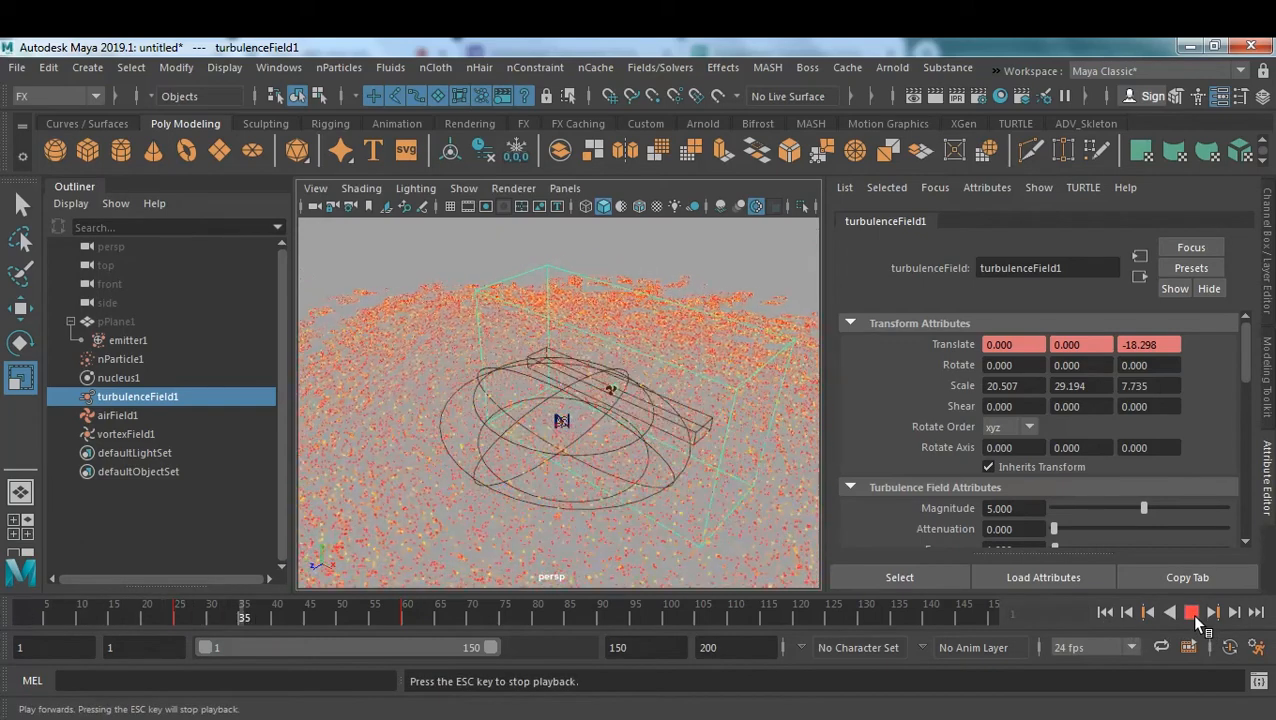
pyautogui.click(1190, 613)
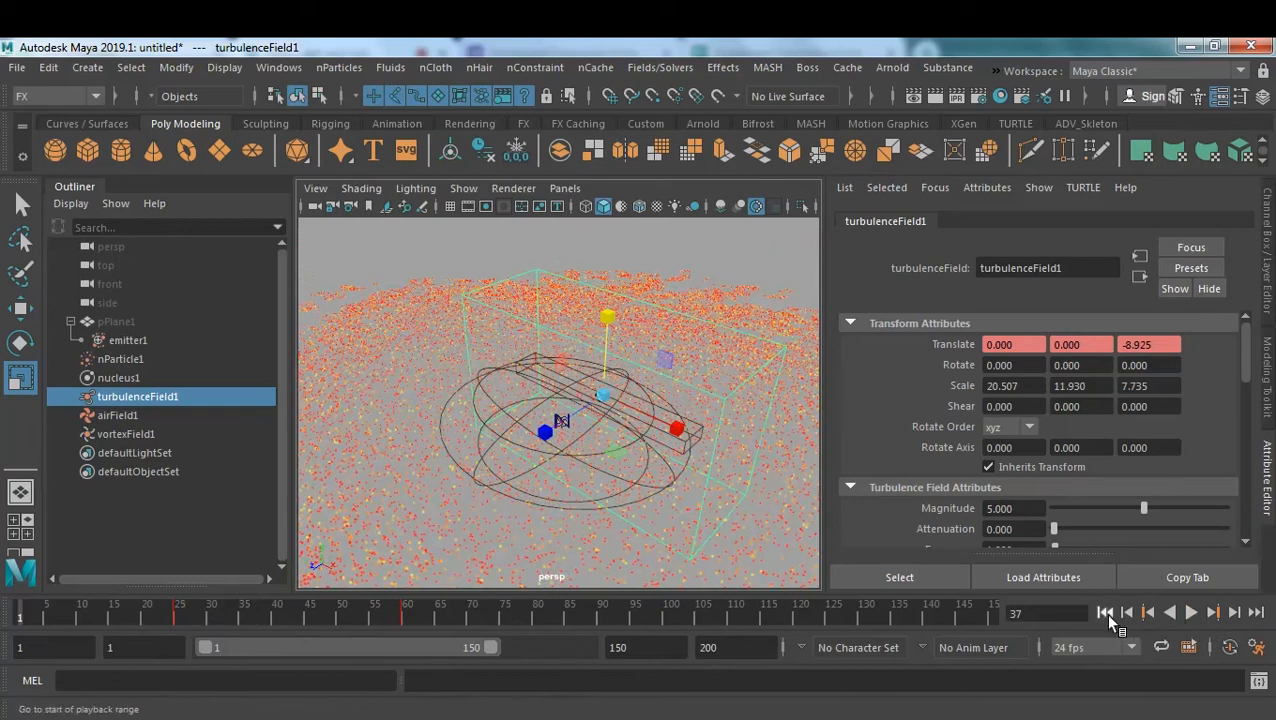
pyautogui.click(1105, 612)
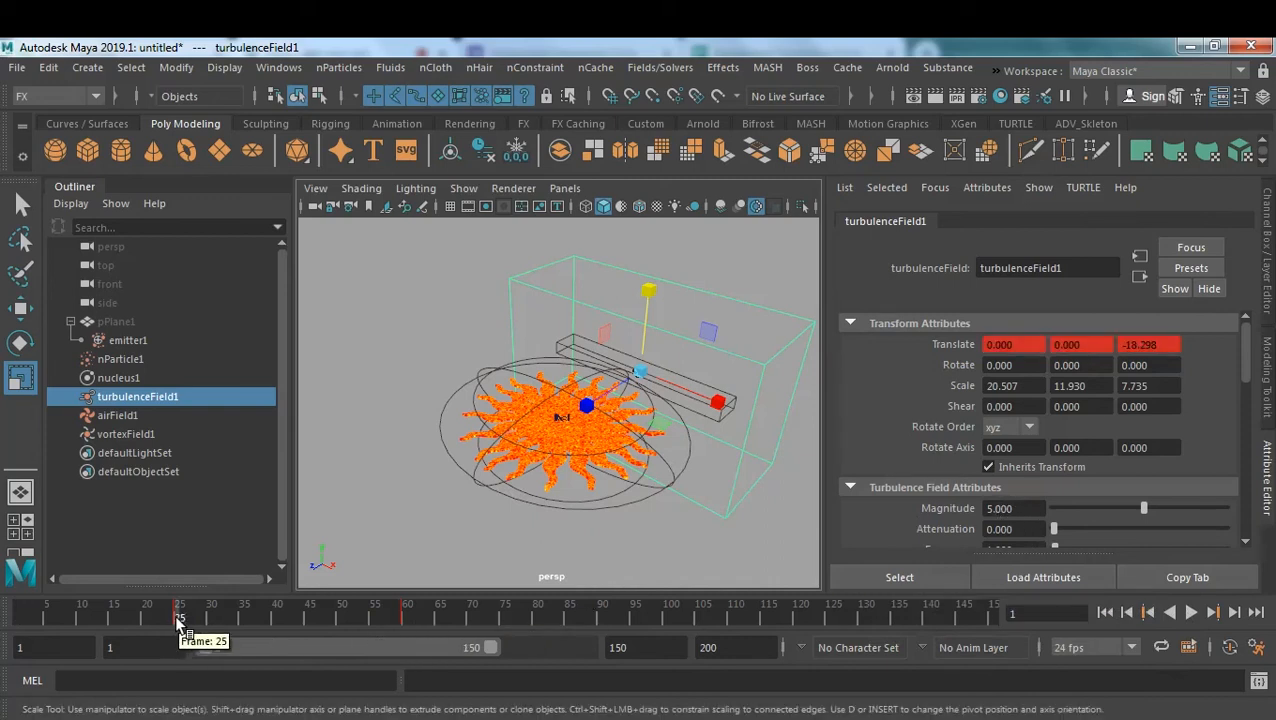
# Key turbulenceField1's magnitude at 5 on frame 25, and set it to 0 on frame 24.
pyautogui.click(178, 620)
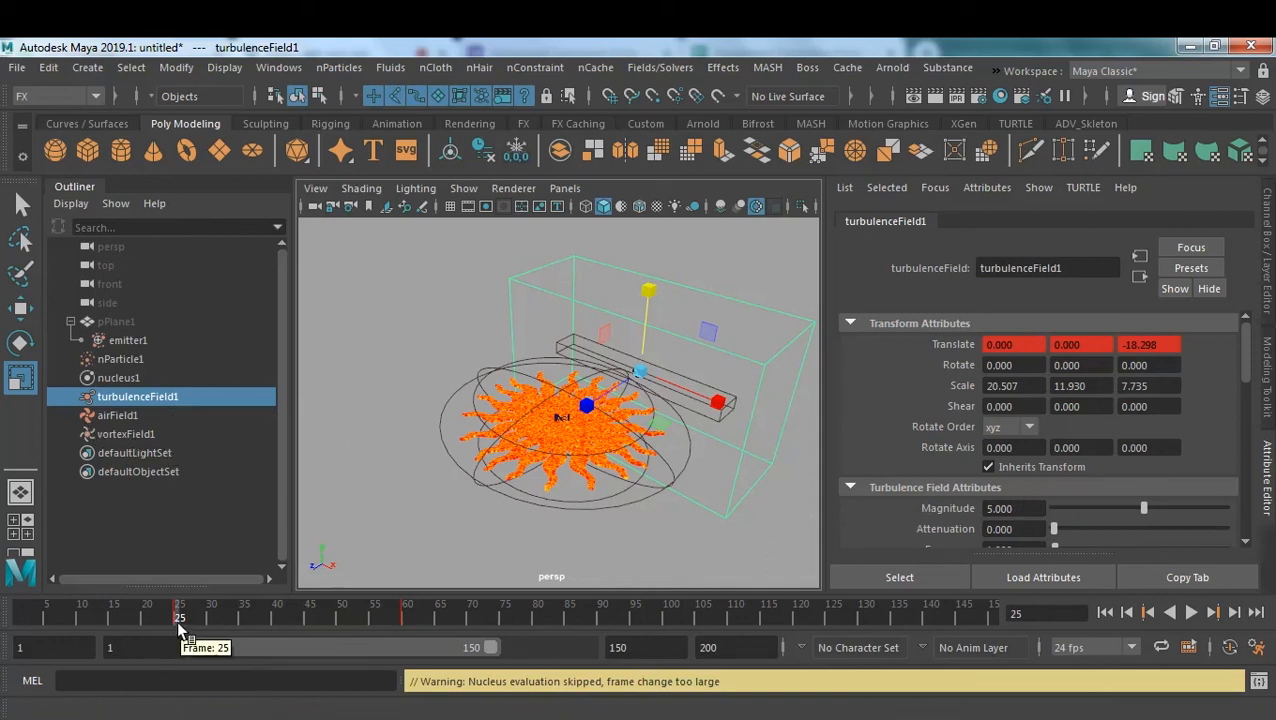
pyautogui.rightClick(1020, 508)
pyautogui.click(1058, 534)
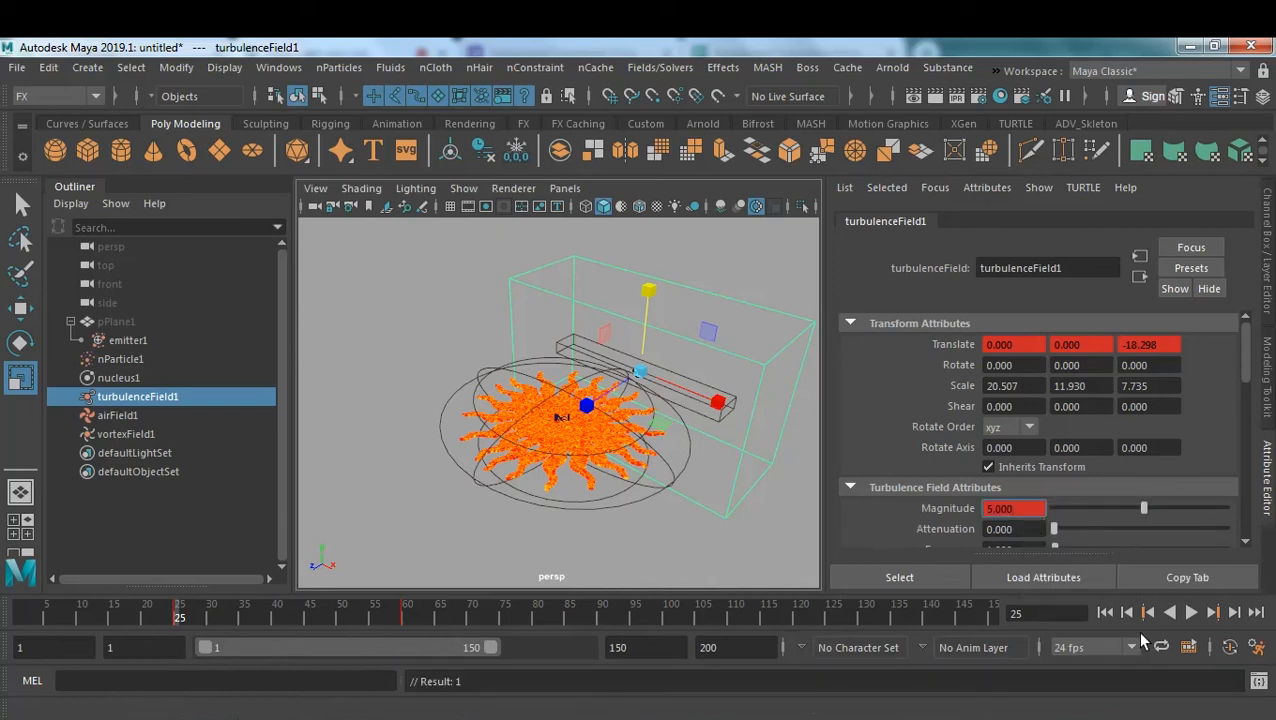
pyautogui.click(1124, 613)
pyautogui.click(1038, 510)
pyautogui.write('0')
pyautogui.press('Return')
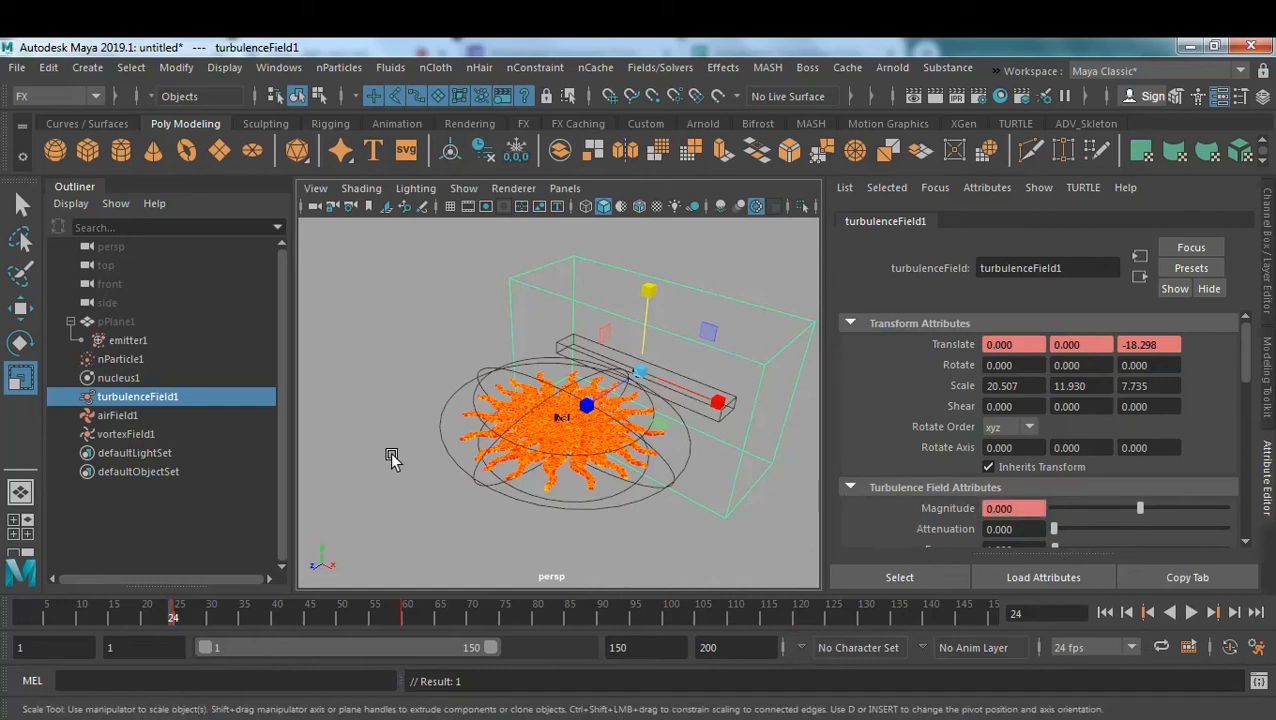
# Set vortexField1's magnitude to 0 on frame 24 and key it.
pyautogui.click(126, 434)
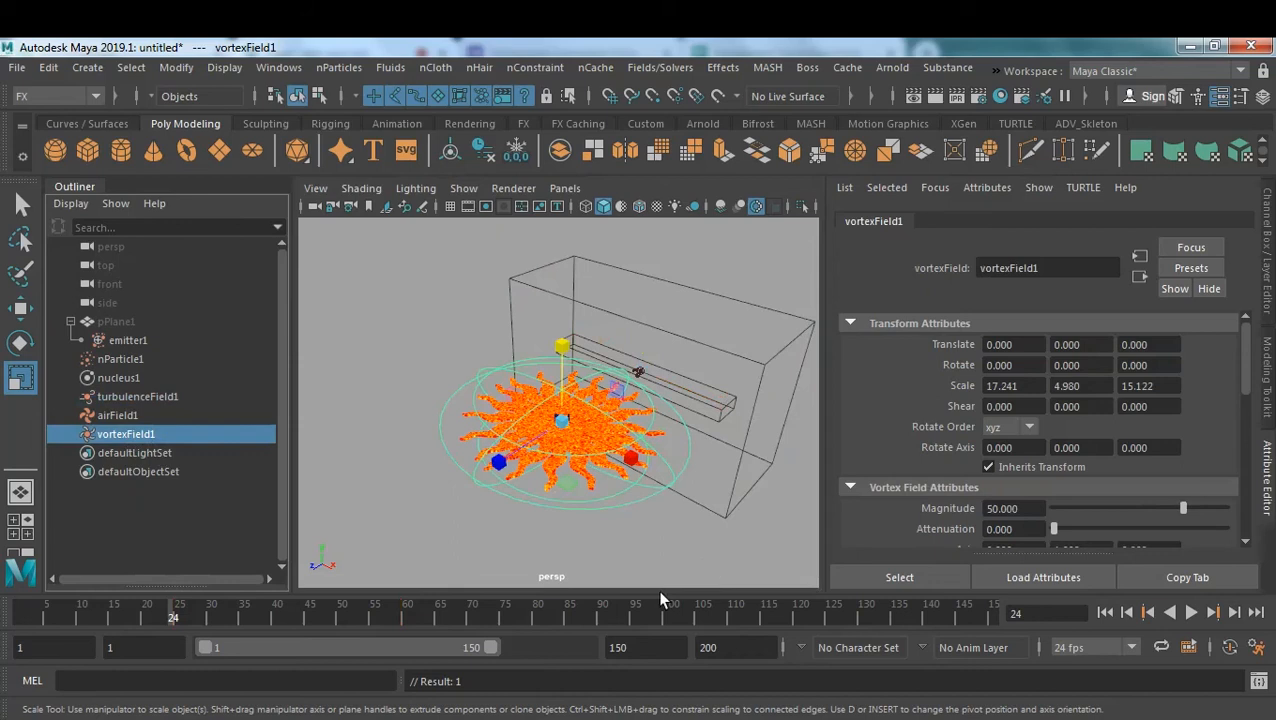
pyautogui.moveTo(1018, 508); pyautogui.dragTo(876, 507)
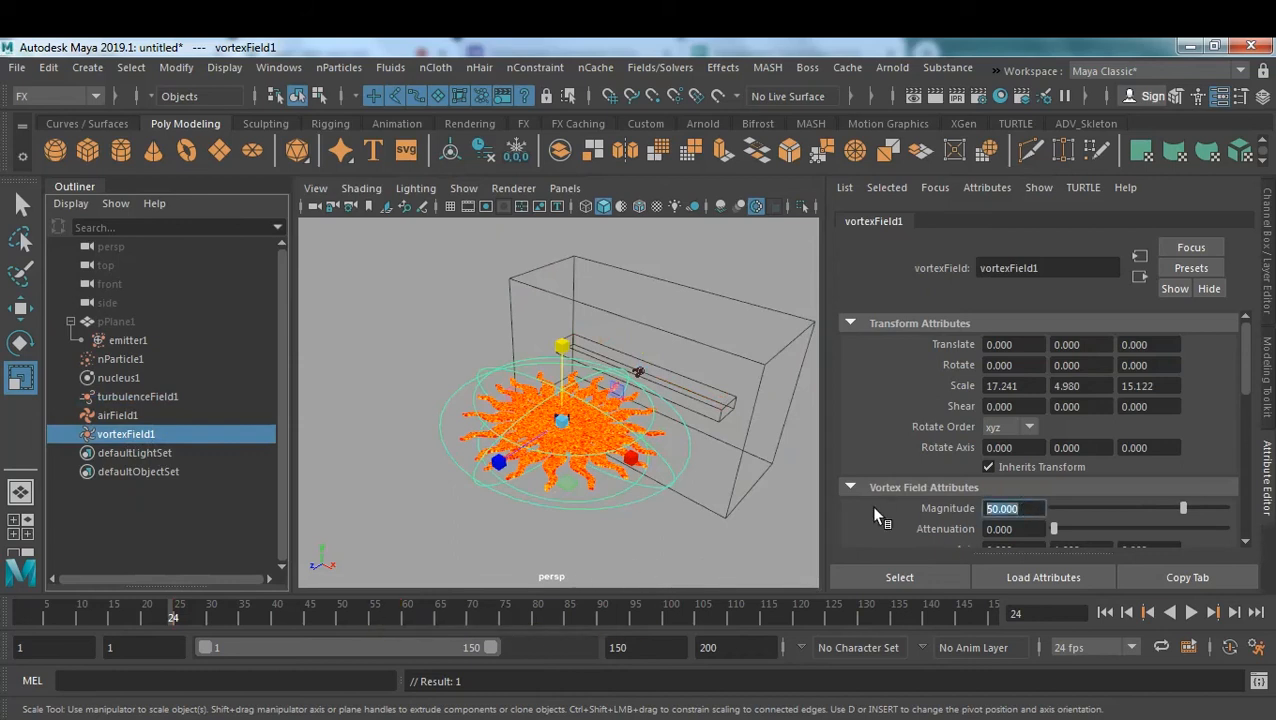
pyautogui.write('0')
pyautogui.press('Return')
pyautogui.rightClick(1010, 507)
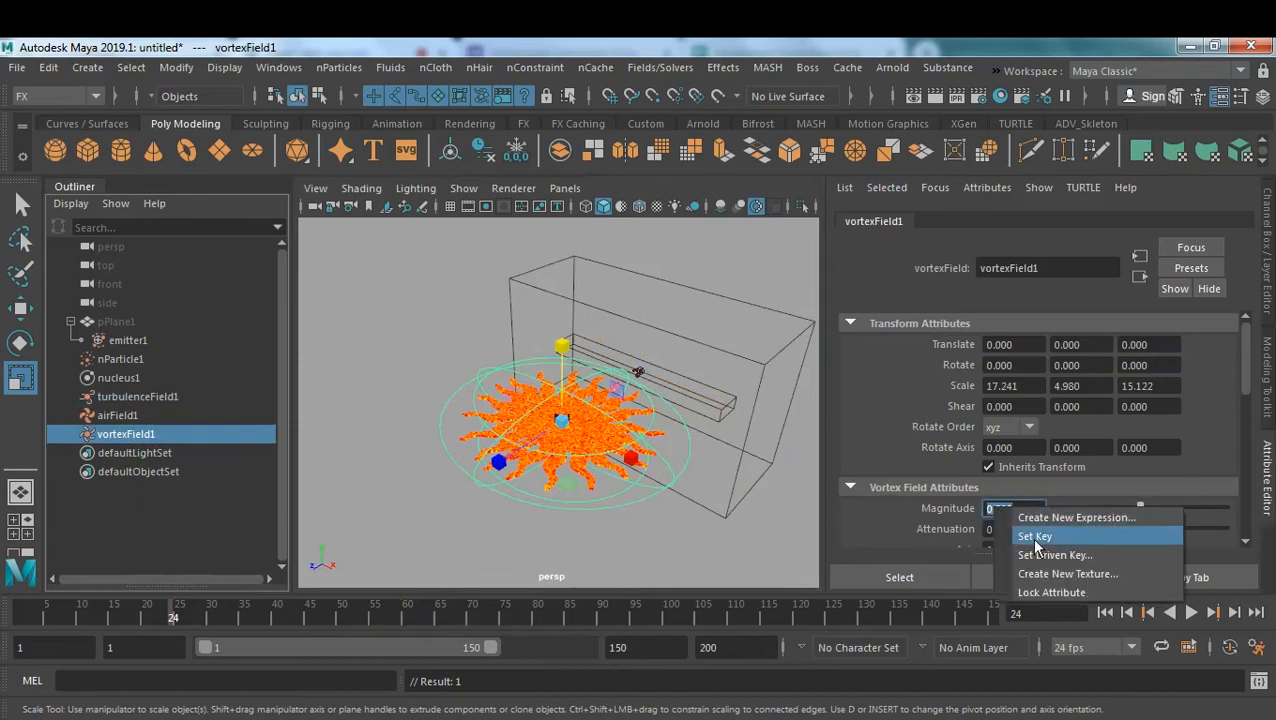
pyautogui.click(1040, 529)
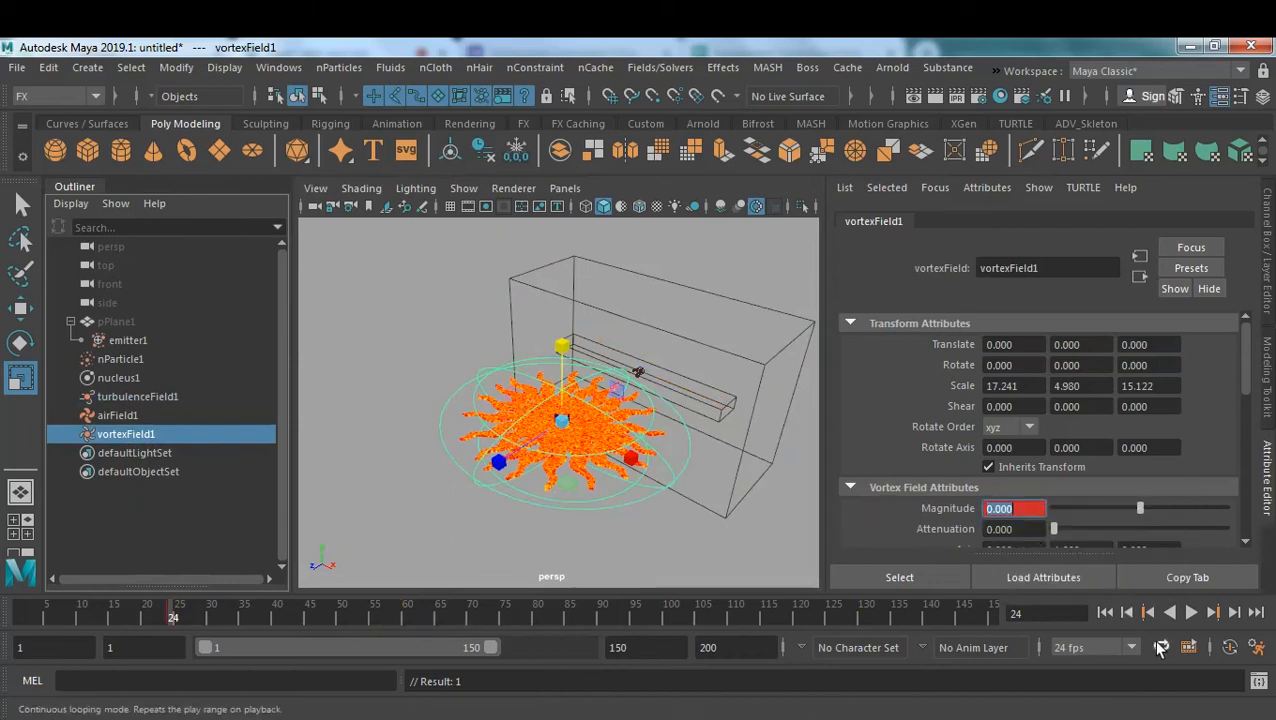
# Set vortexField1's magnitude to 50 on frame 25 and key it.
pyautogui.click(1234, 614)
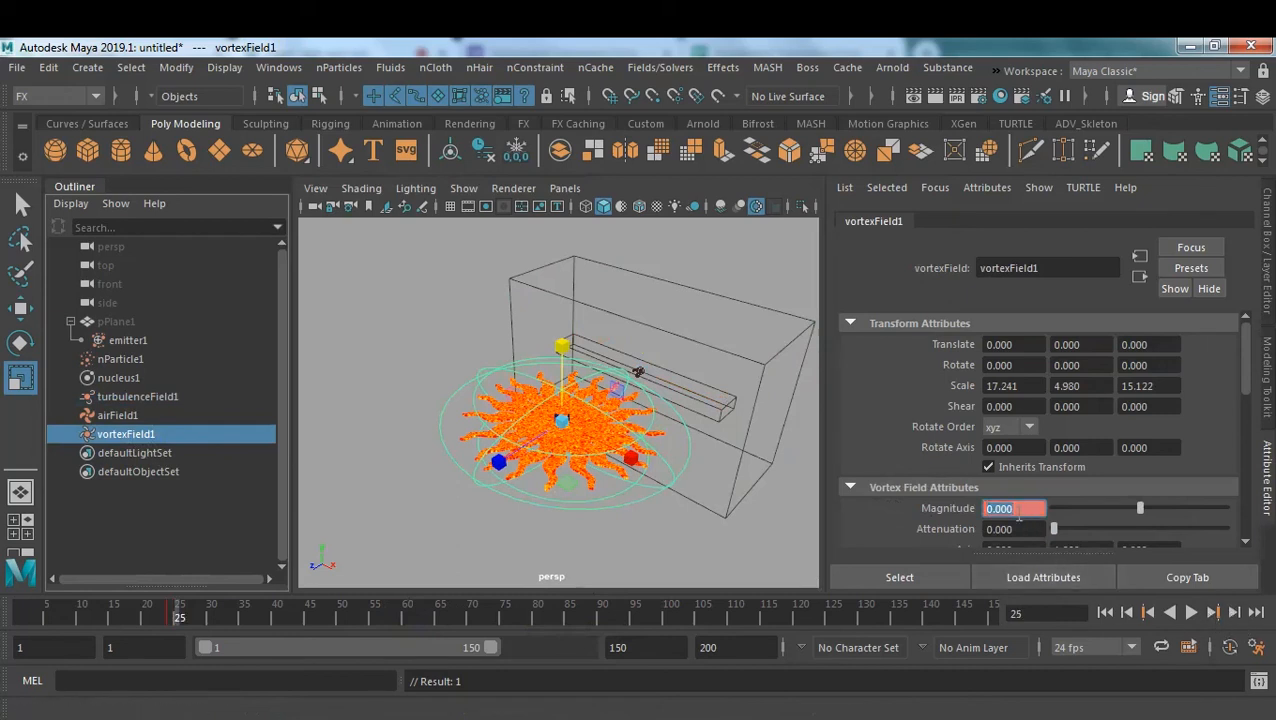
pyautogui.click(1018, 511)
pyautogui.write('50')
pyautogui.press('Return')
pyautogui.rightClick(1018, 511)
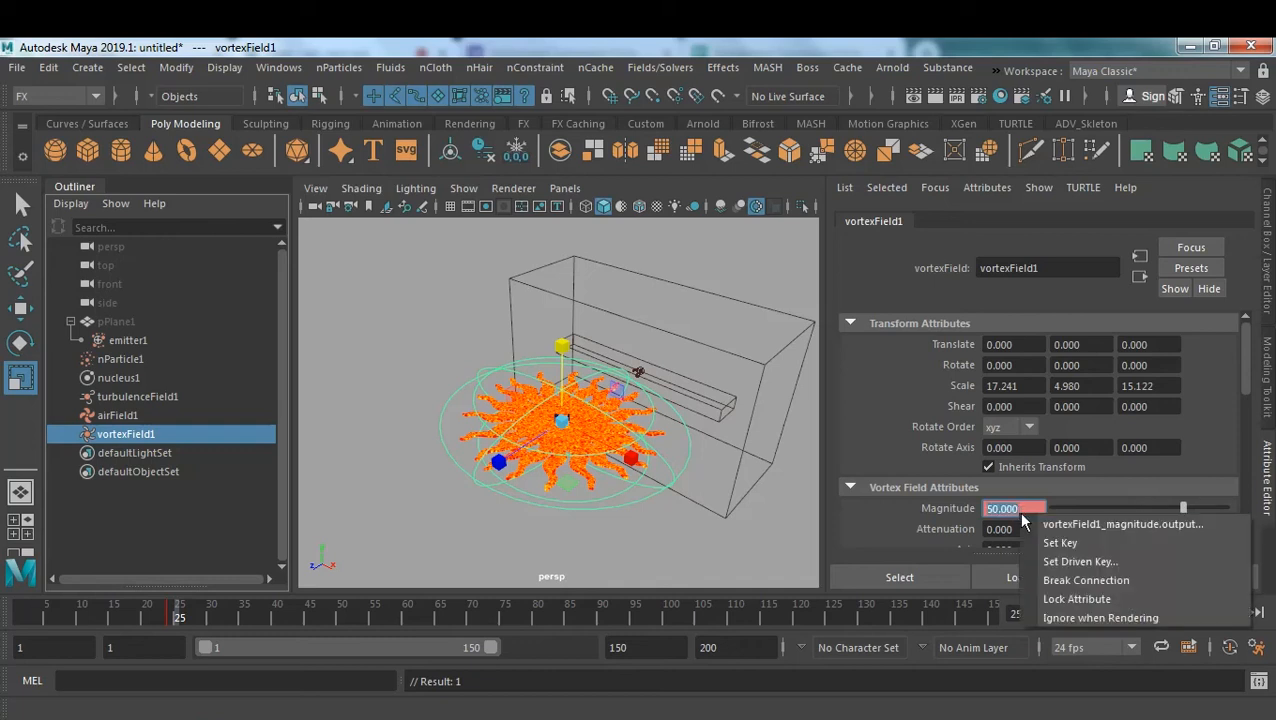
pyautogui.click(1060, 540)
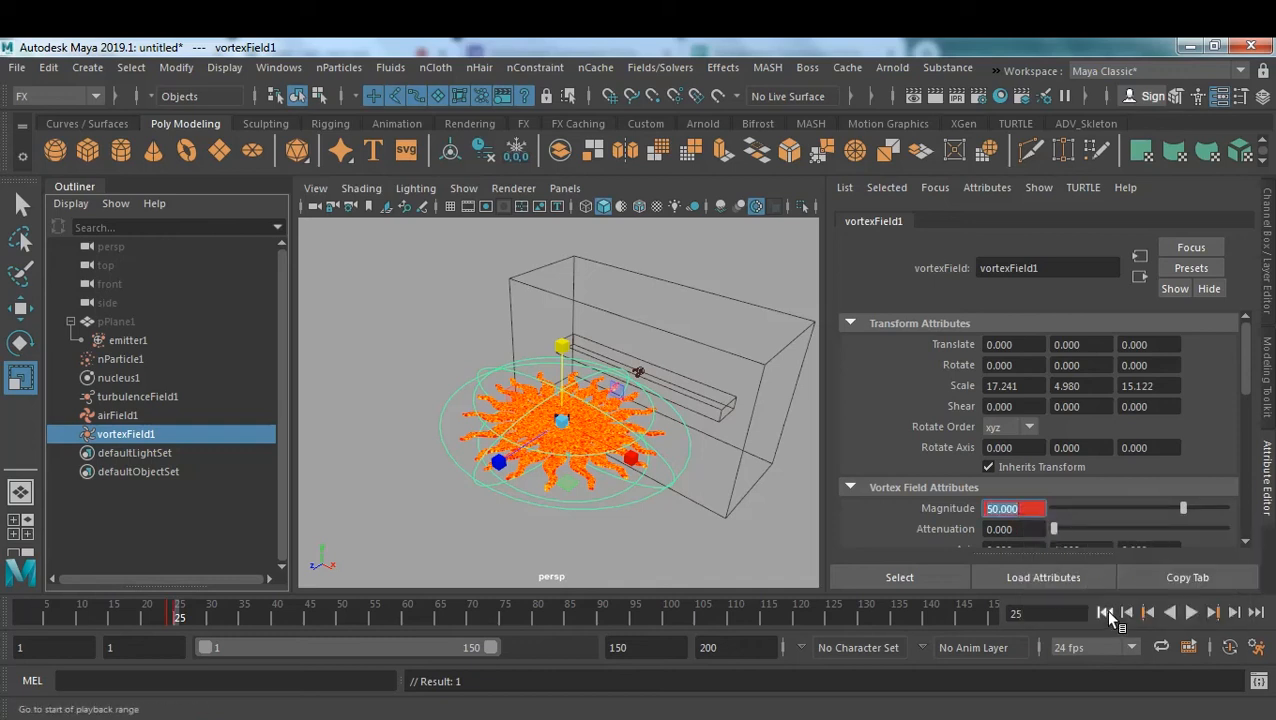
# Deselect everything and play the simulation from frame 1 to check the keyed field magnitudes, stopping at frame 101.
pyautogui.click(1105, 612)
pyautogui.click(772, 553)
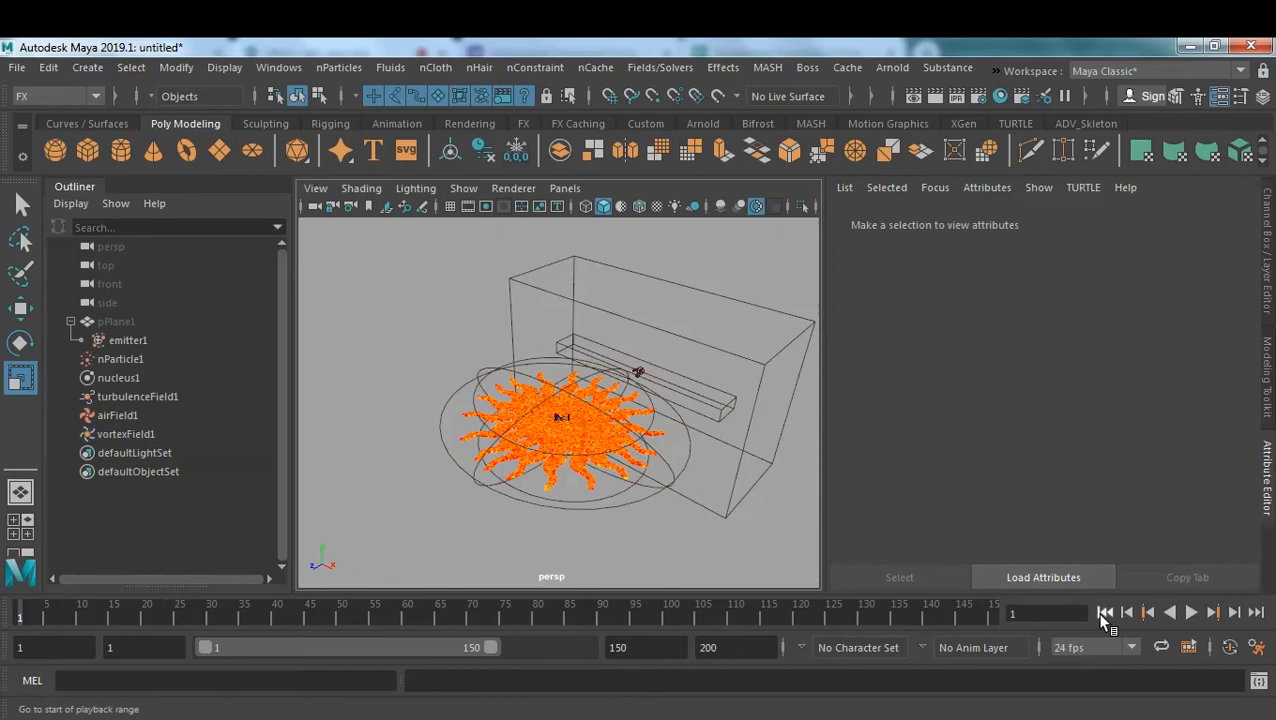
pyautogui.click(1192, 611)
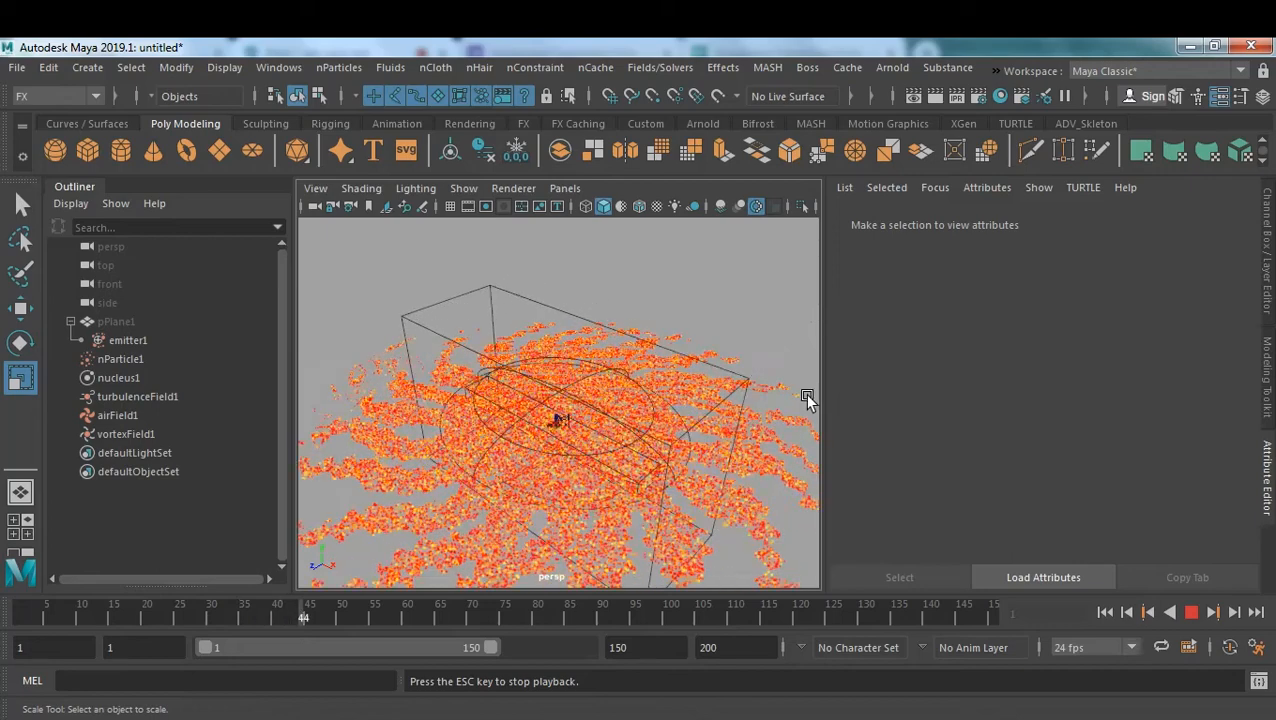
pyautogui.click(1192, 614)
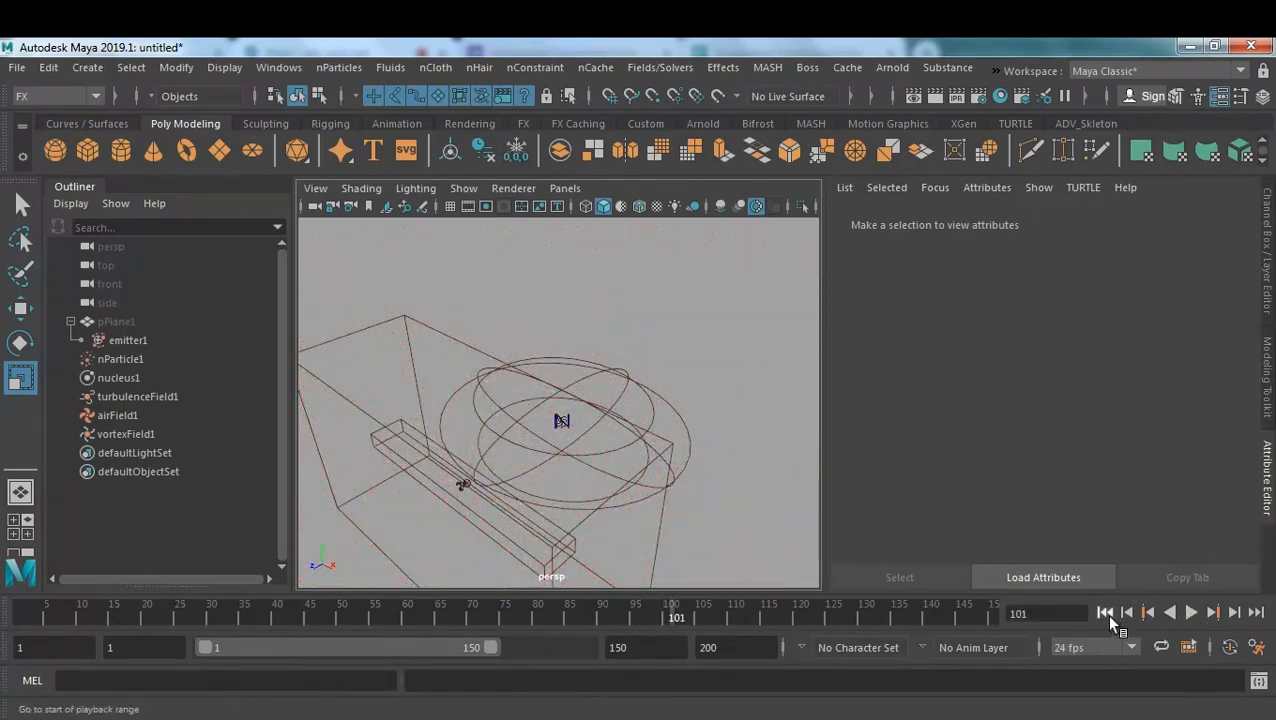
# Play the simulation from frame 1 and stop at frame 40 to inspect how the sun particles start breaking apart.
pyautogui.click(1106, 614)
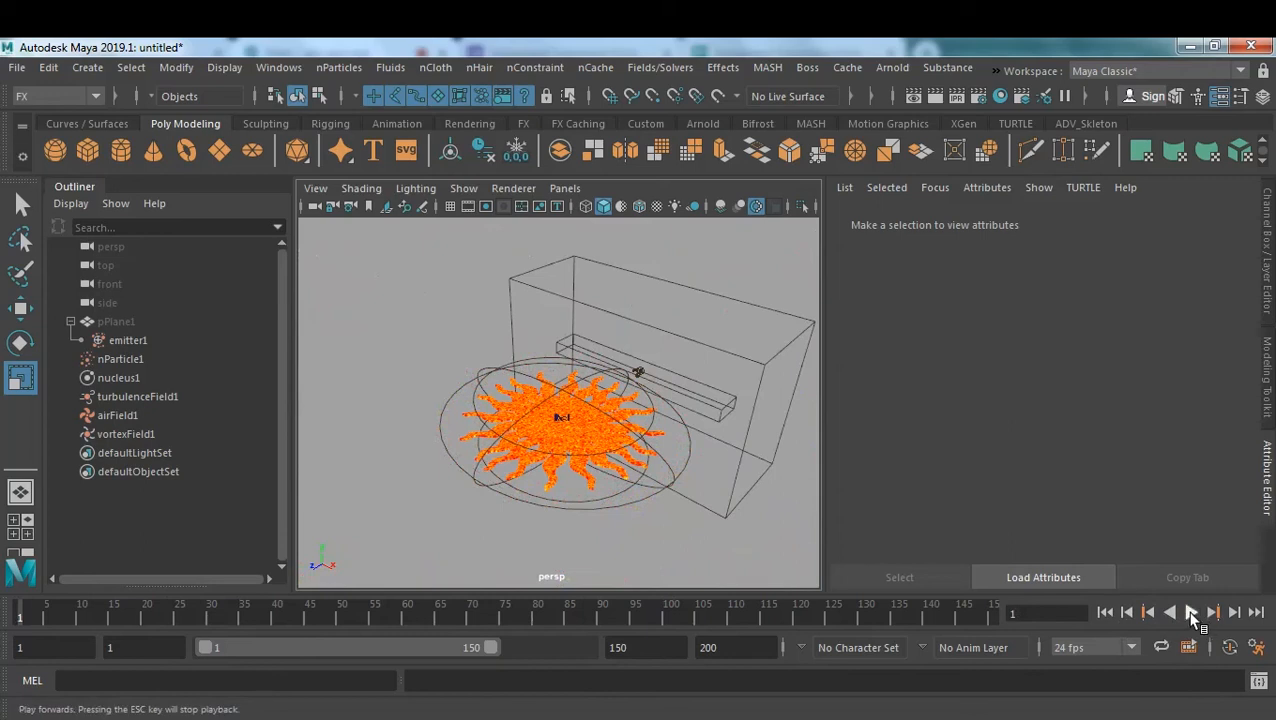
pyautogui.click(1192, 614)
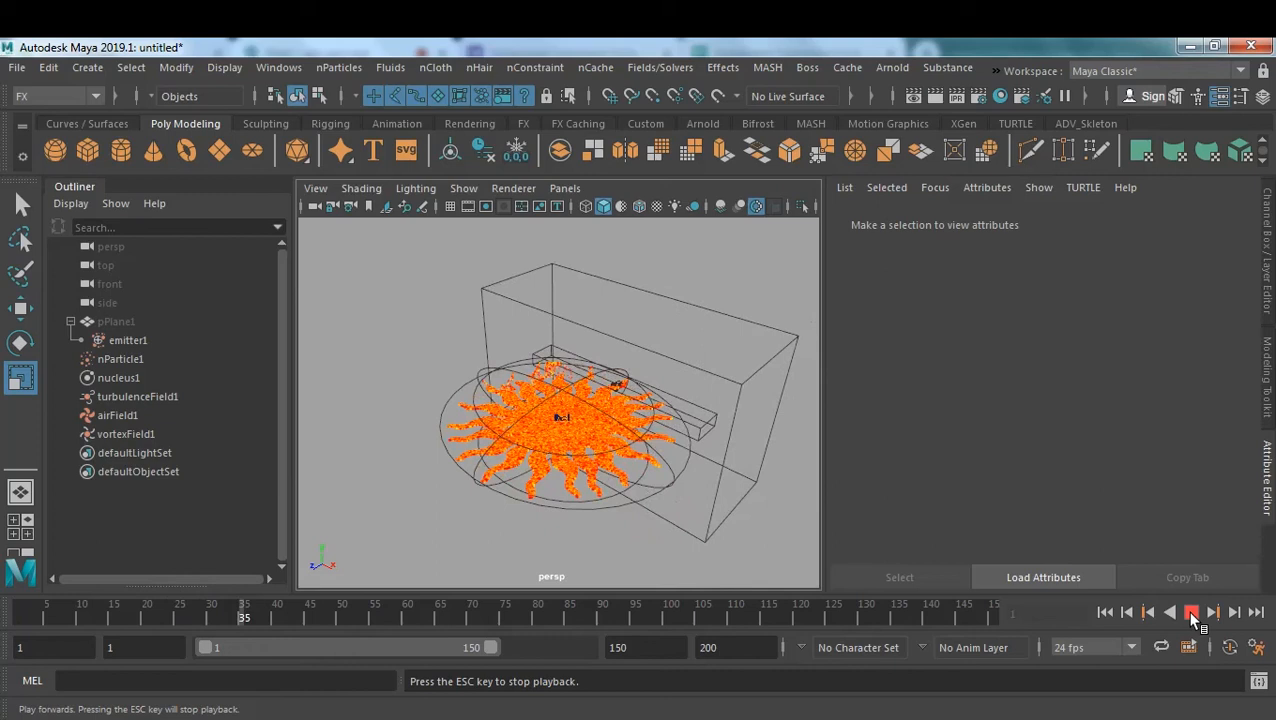
pyautogui.click(1192, 614)
pyautogui.moveTo(685, 476)
pyautogui.keyDown('alt'); pyautogui.mouseDown()
pyautogui.moveTo(700, 447)
pyautogui.moveTo(743, 430)
pyautogui.moveTo(777, 440)
pyautogui.moveTo(681, 454)
pyautogui.mouseUp(); pyautogui.keyUp('alt')
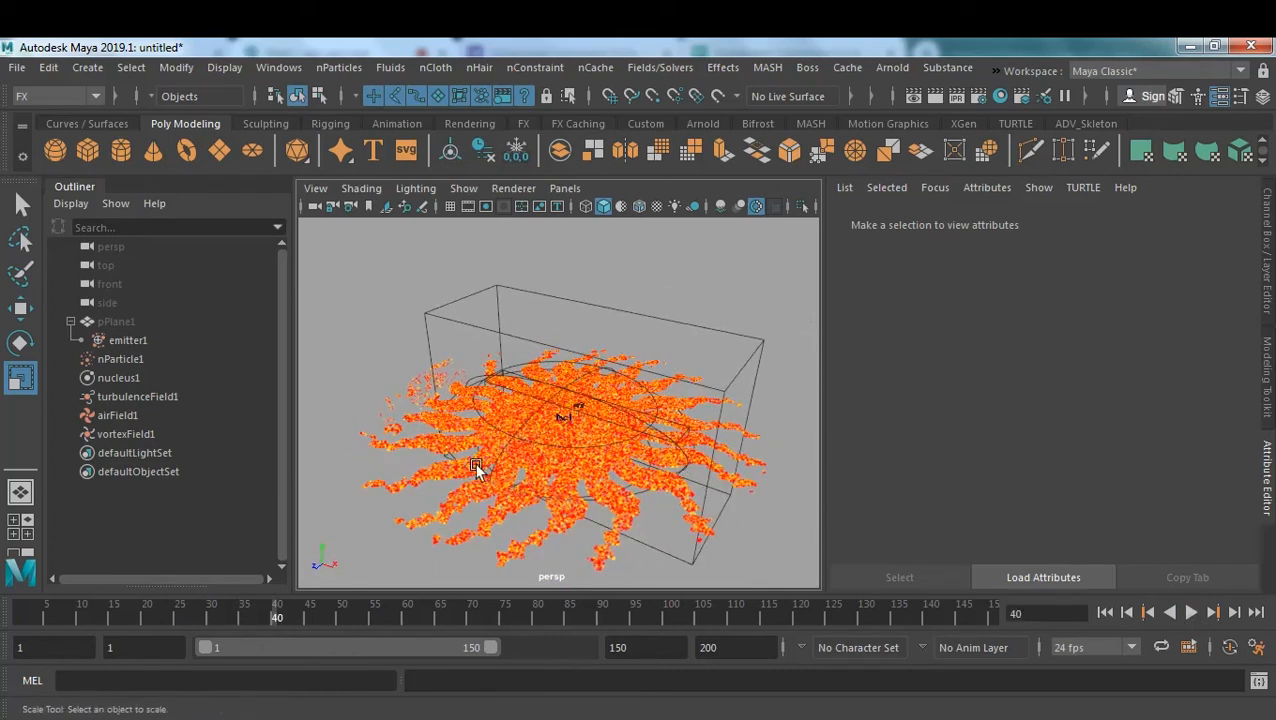
# Set turbulenceField1's magnitude to 300 on frame 25 and key it.
pyautogui.click(168, 397)
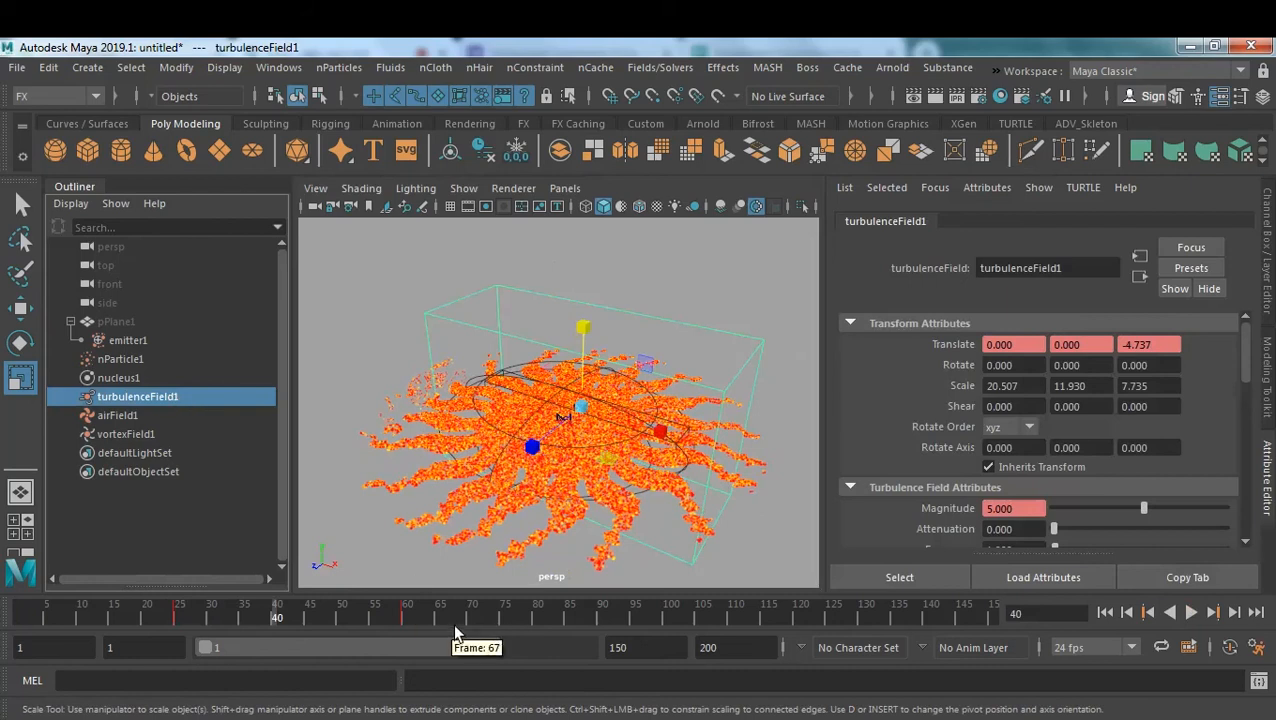
pyautogui.click(1147, 616)
pyautogui.moveTo(1034, 510); pyautogui.dragTo(925, 510)
pyautogui.write('300')
pyautogui.press('Return')
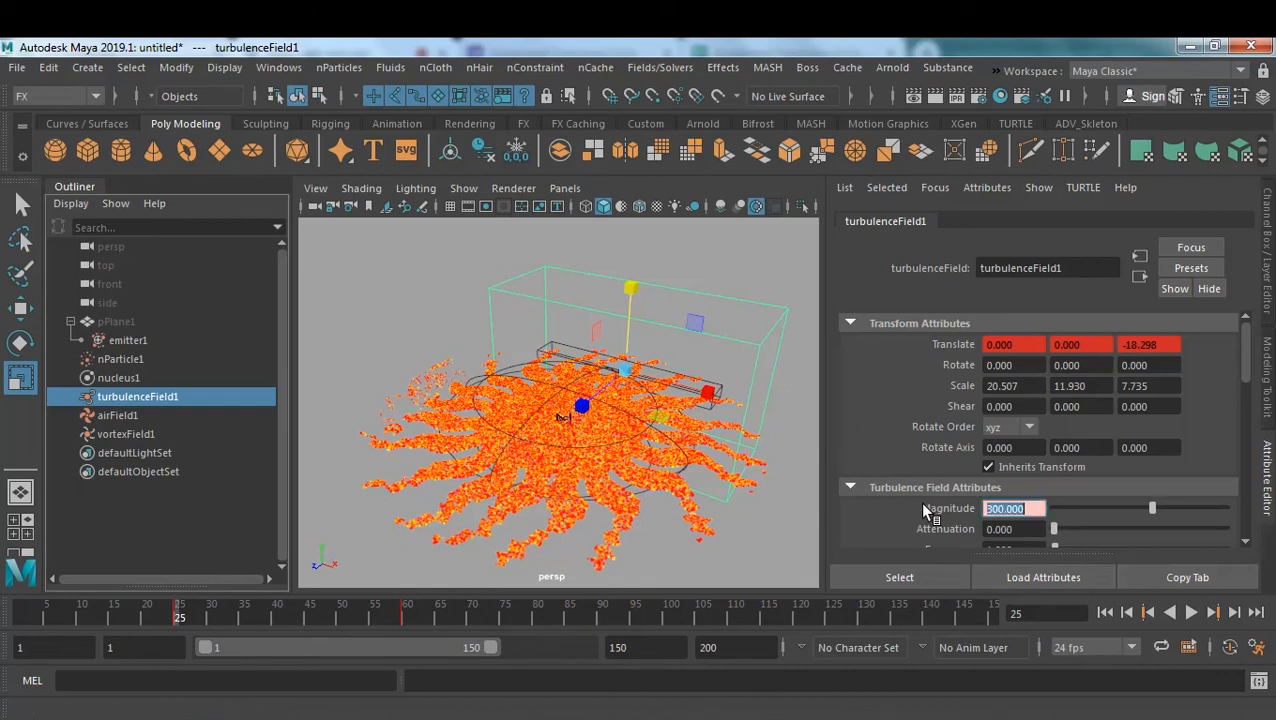
pyautogui.rightClick(1003, 508)
pyautogui.click(1050, 535)
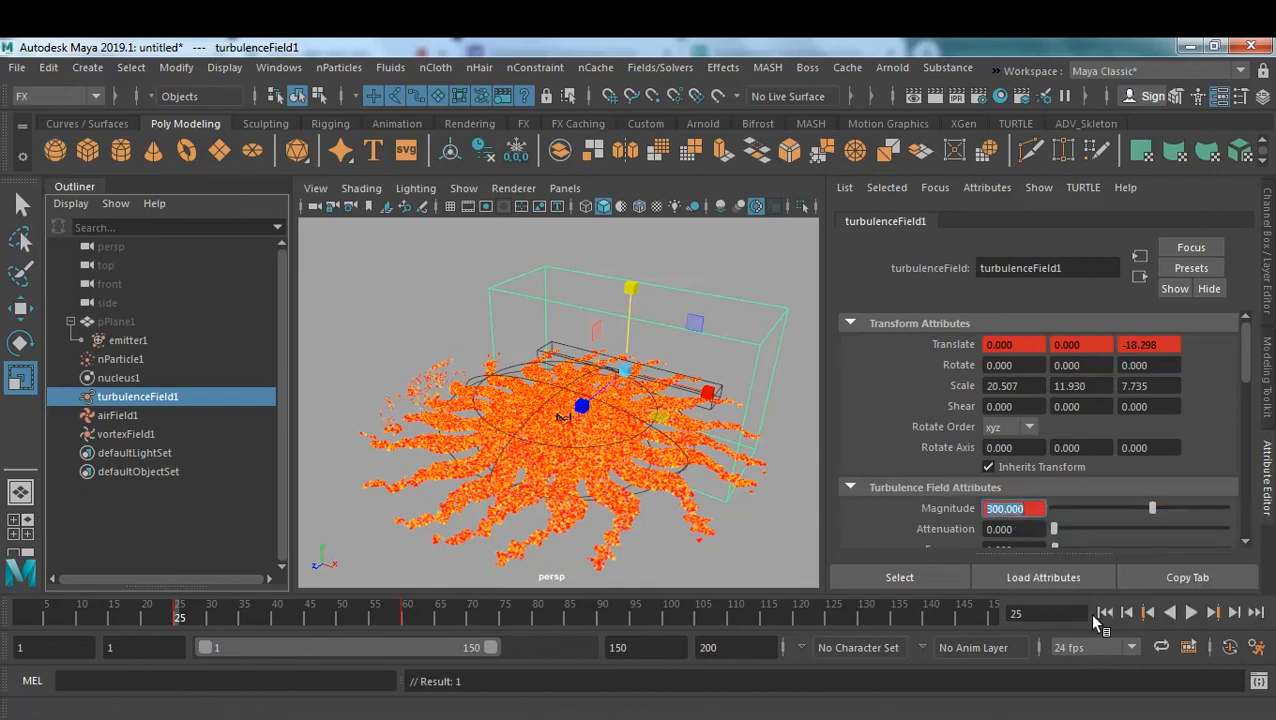
# Play the simulation from frame 1 to check the stronger turbulence, and return to the first frame.
pyautogui.click(1105, 612)
pyautogui.click(1200, 610)
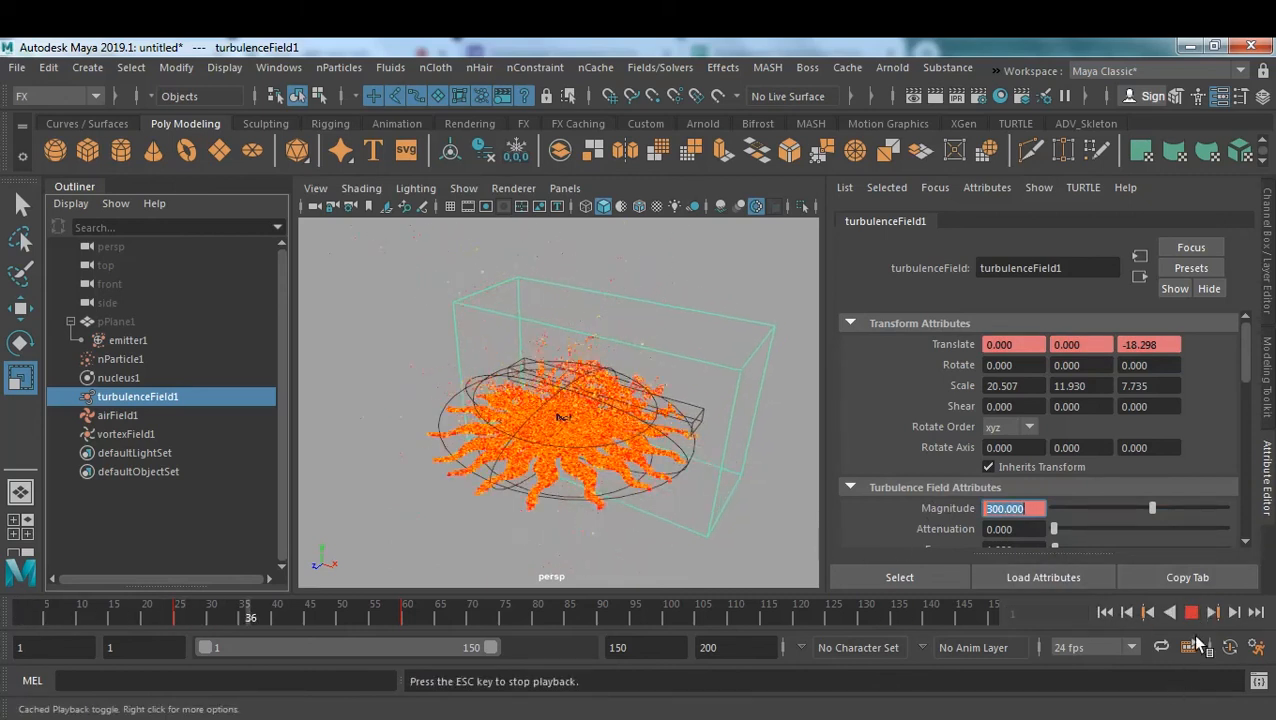
pyautogui.click(1191, 612)
pyautogui.click(1106, 614)
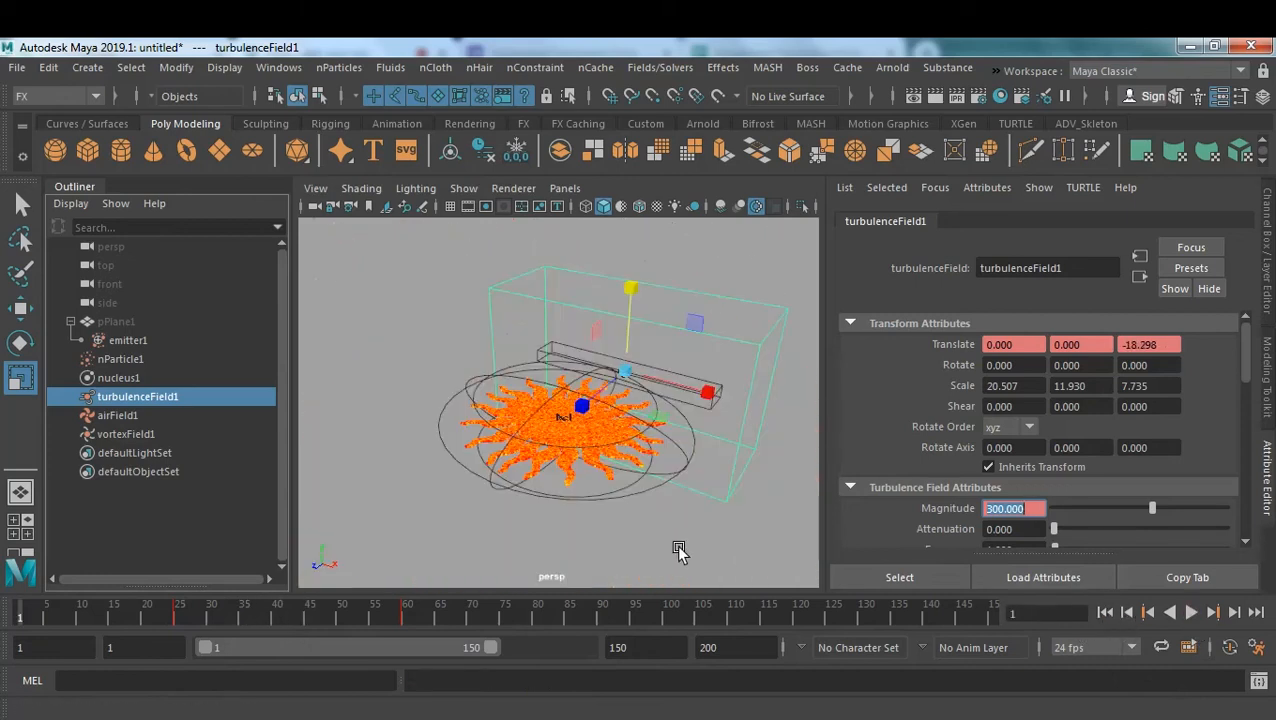
# Set turbulenceField1's magnitude to 0 on frame 24 and key it.
pyautogui.click(149, 396)
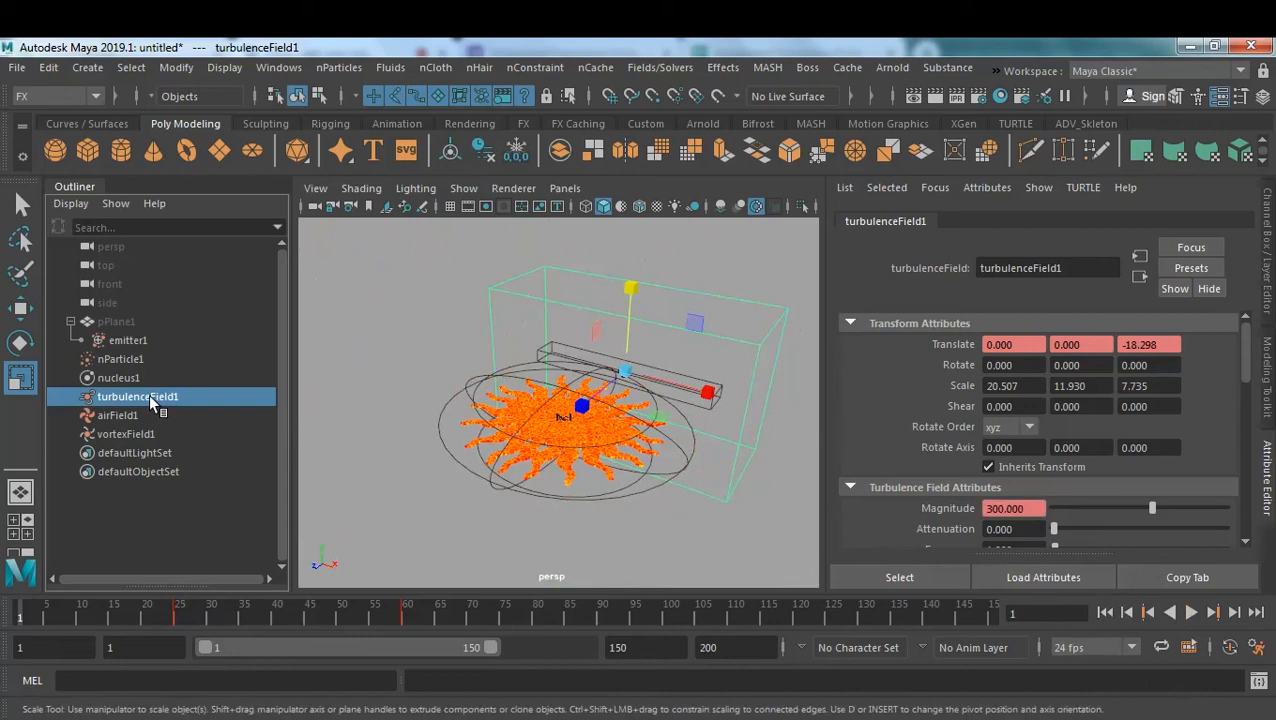
pyautogui.click(1216, 615)
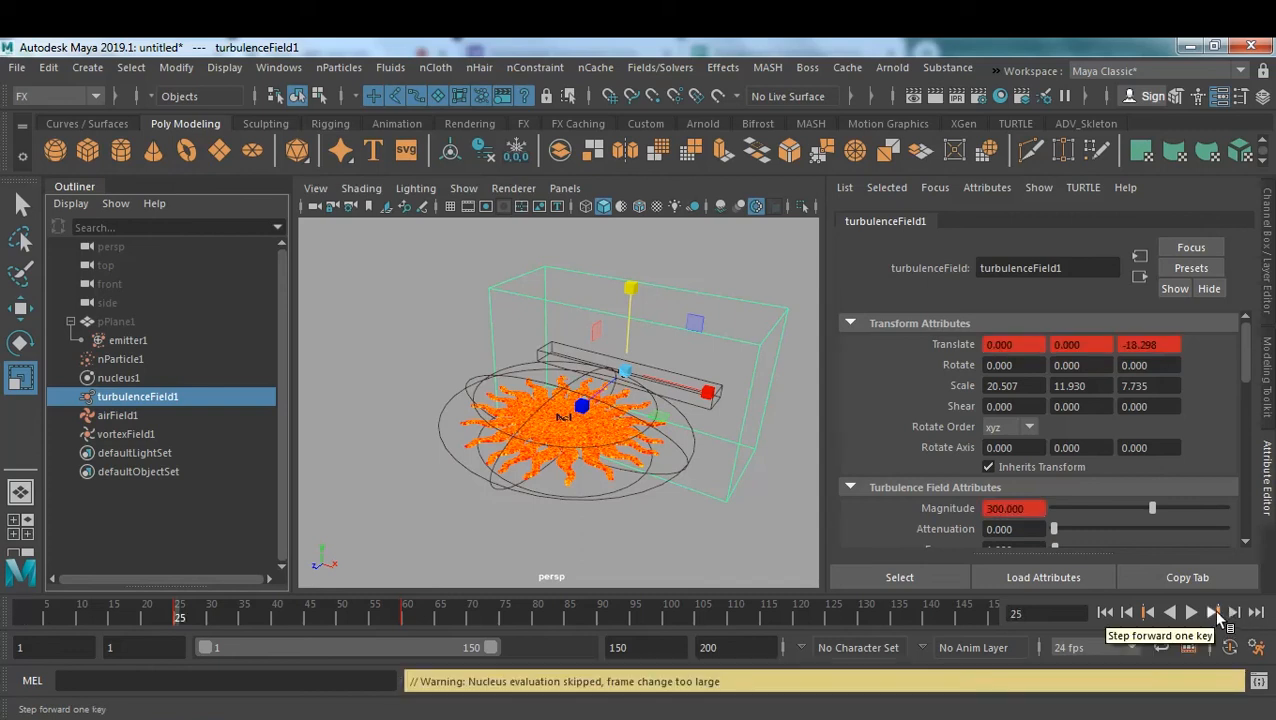
pyautogui.click(1127, 613)
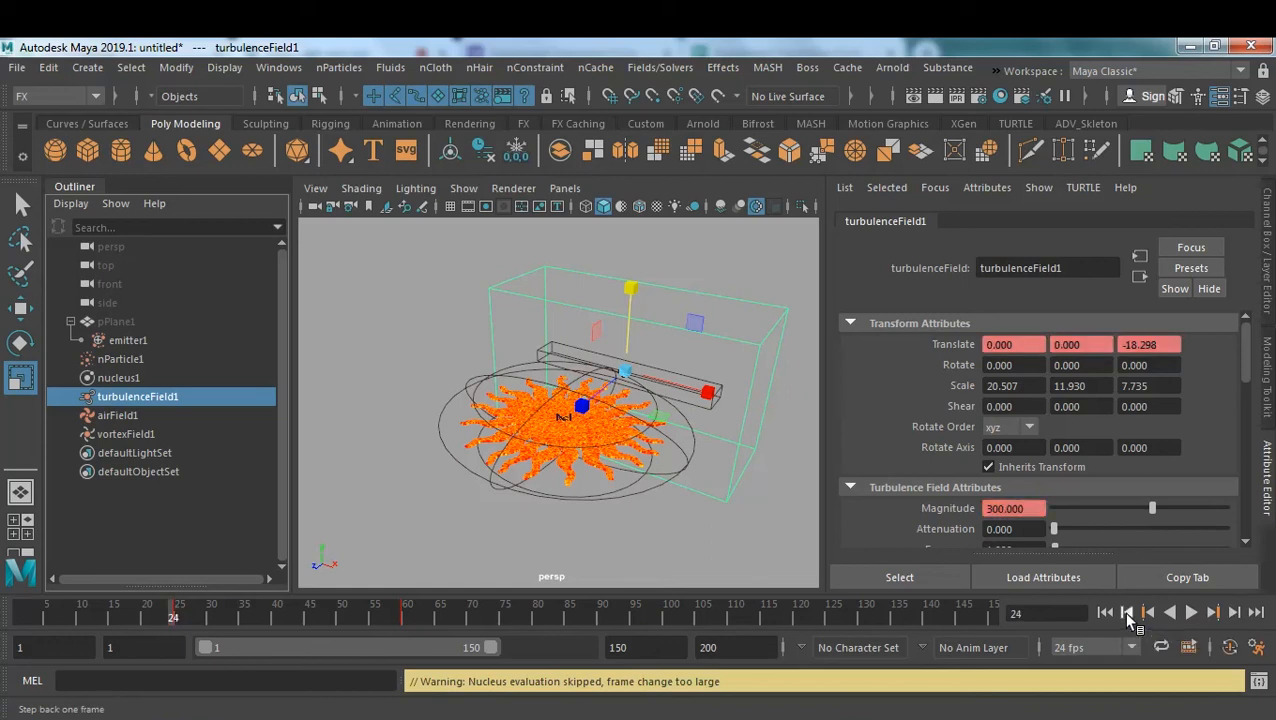
pyautogui.click(1033, 509)
pyautogui.write('0')
pyautogui.press('Return')
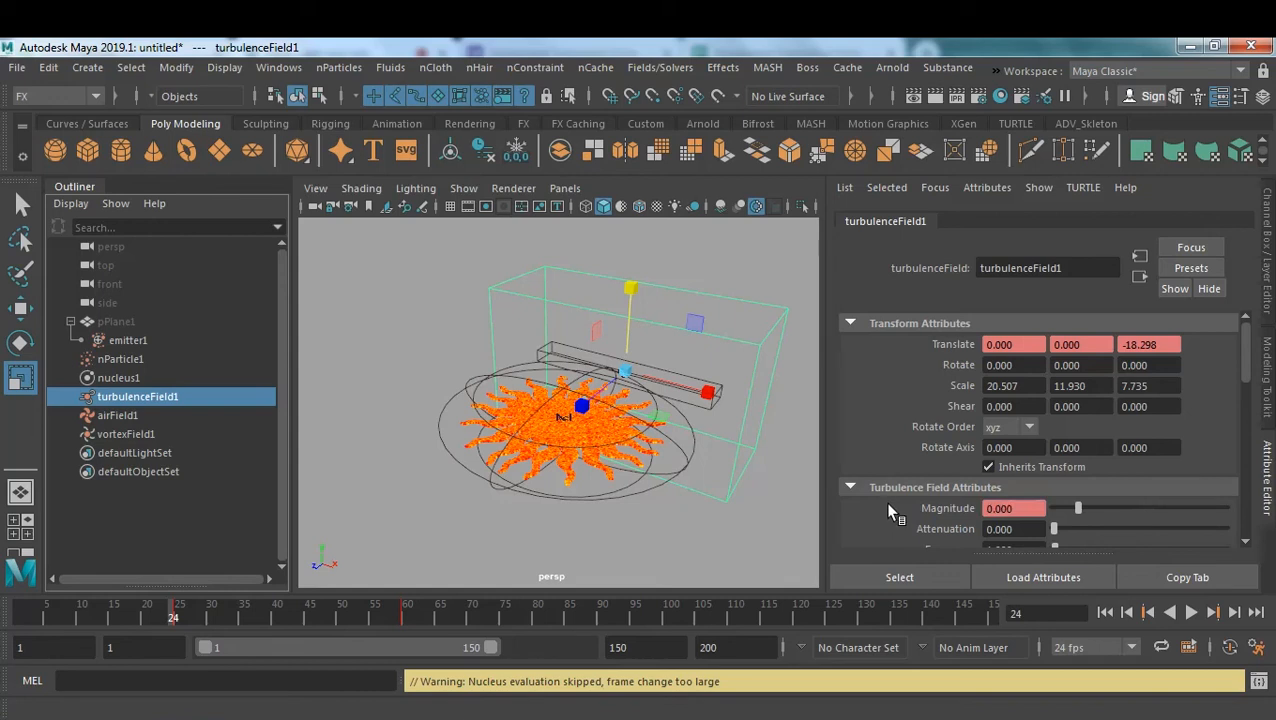
pyautogui.rightClick(1017, 508)
pyautogui.click(1060, 538)
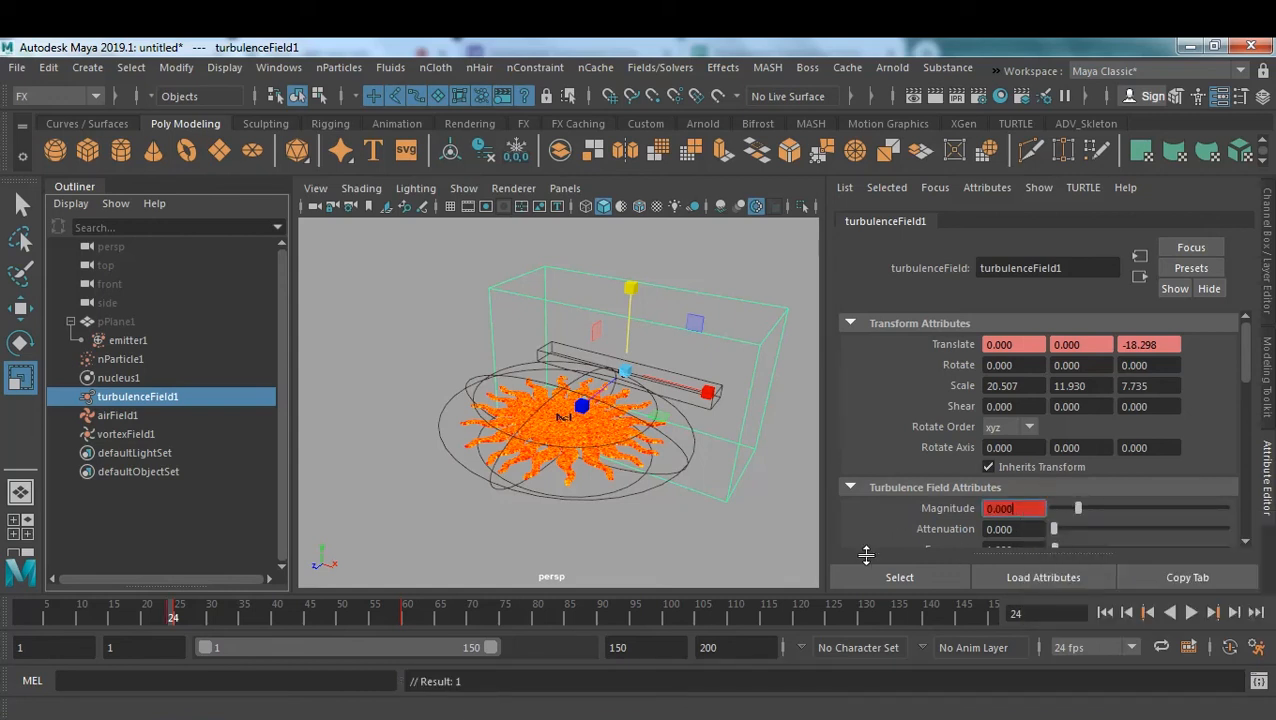
# Deselect everything, play the simulation from frame 1 to check the turbulence burst, and return to the first frame.
pyautogui.click(792, 541)
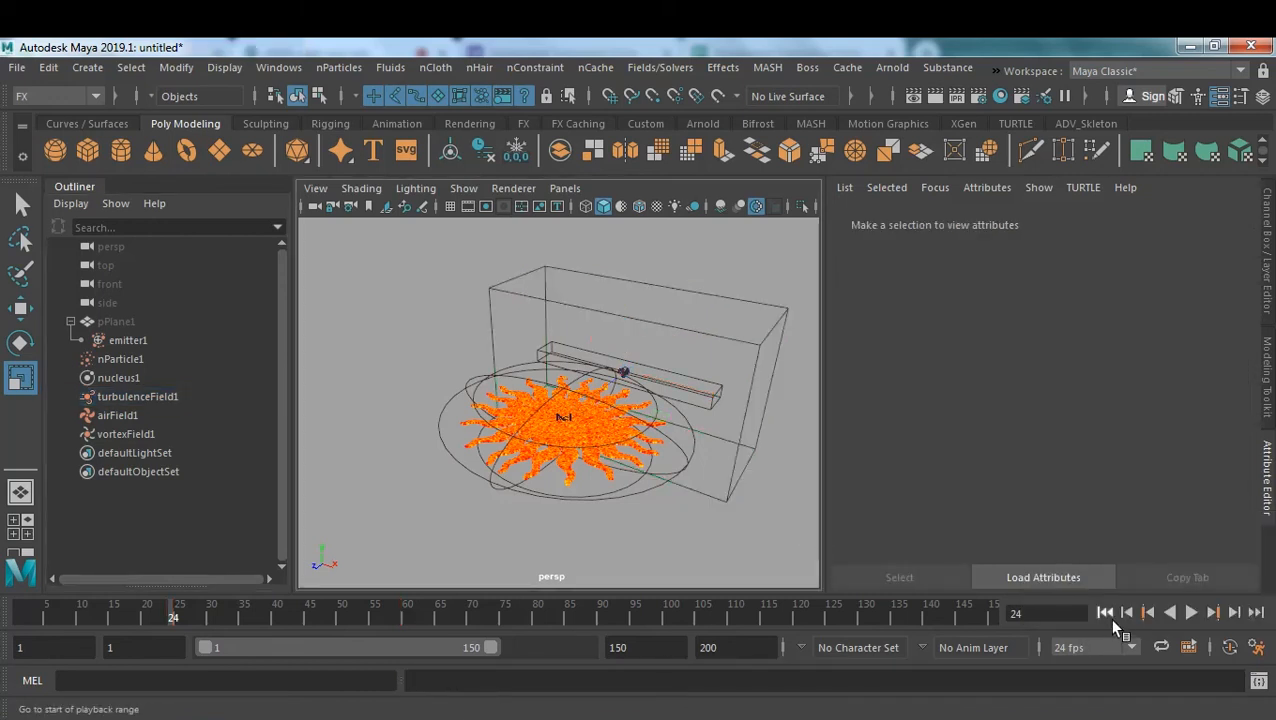
pyautogui.click(1106, 613)
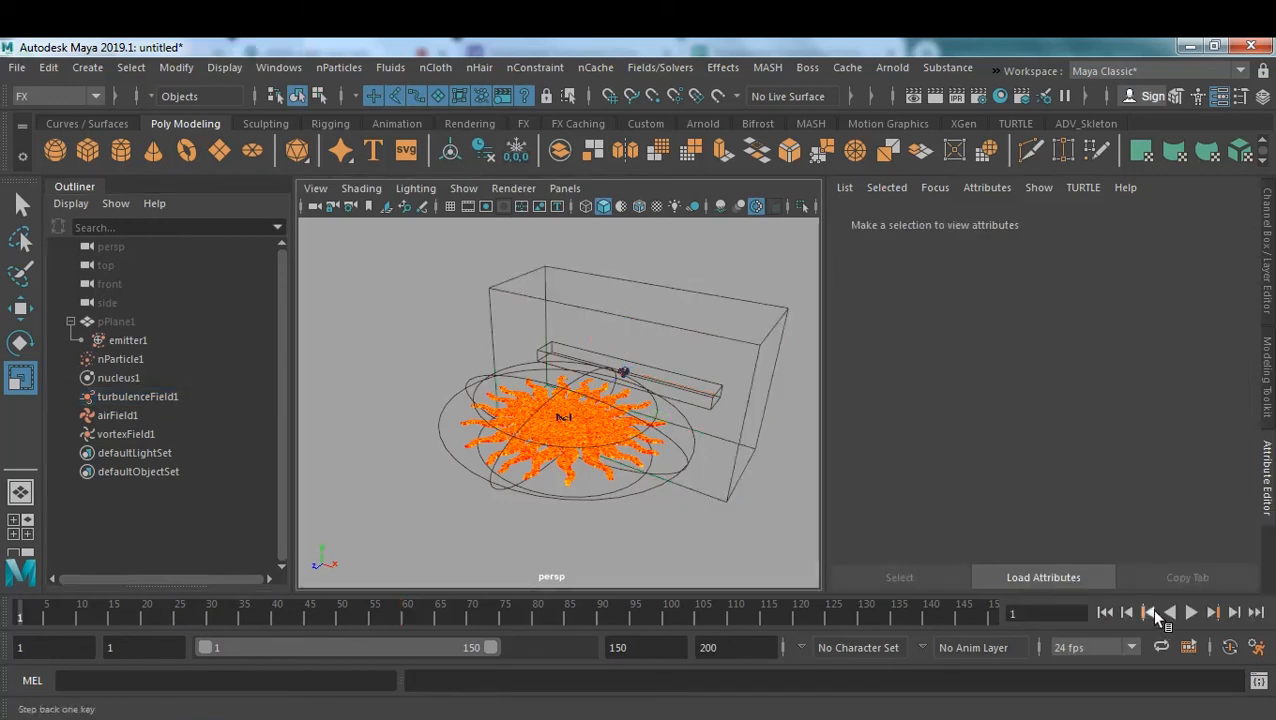
pyautogui.click(1191, 613)
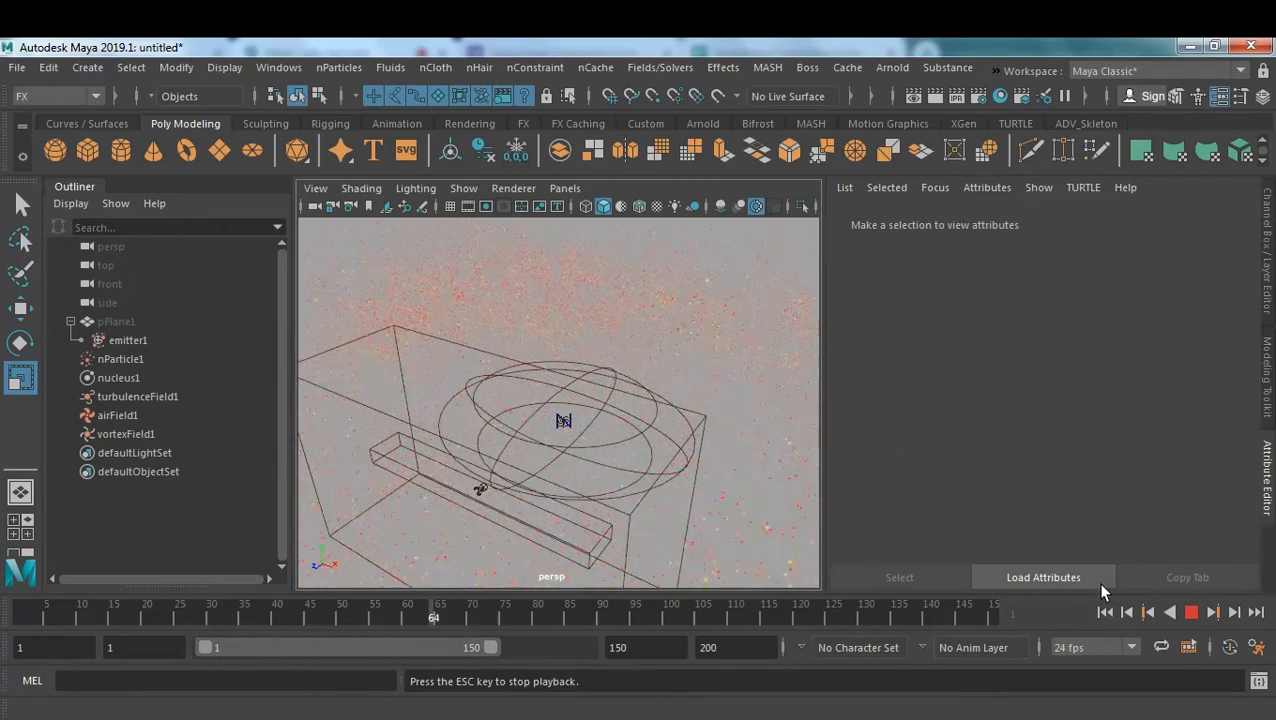
pyautogui.click(1191, 613)
pyautogui.scroll(-5, 539, 396)
pyautogui.keyDown('alt'); pyautogui.moveTo(537, 393); pyautogui.dragTo(615, 400); pyautogui.keyUp('alt')
pyautogui.click(1106, 613)
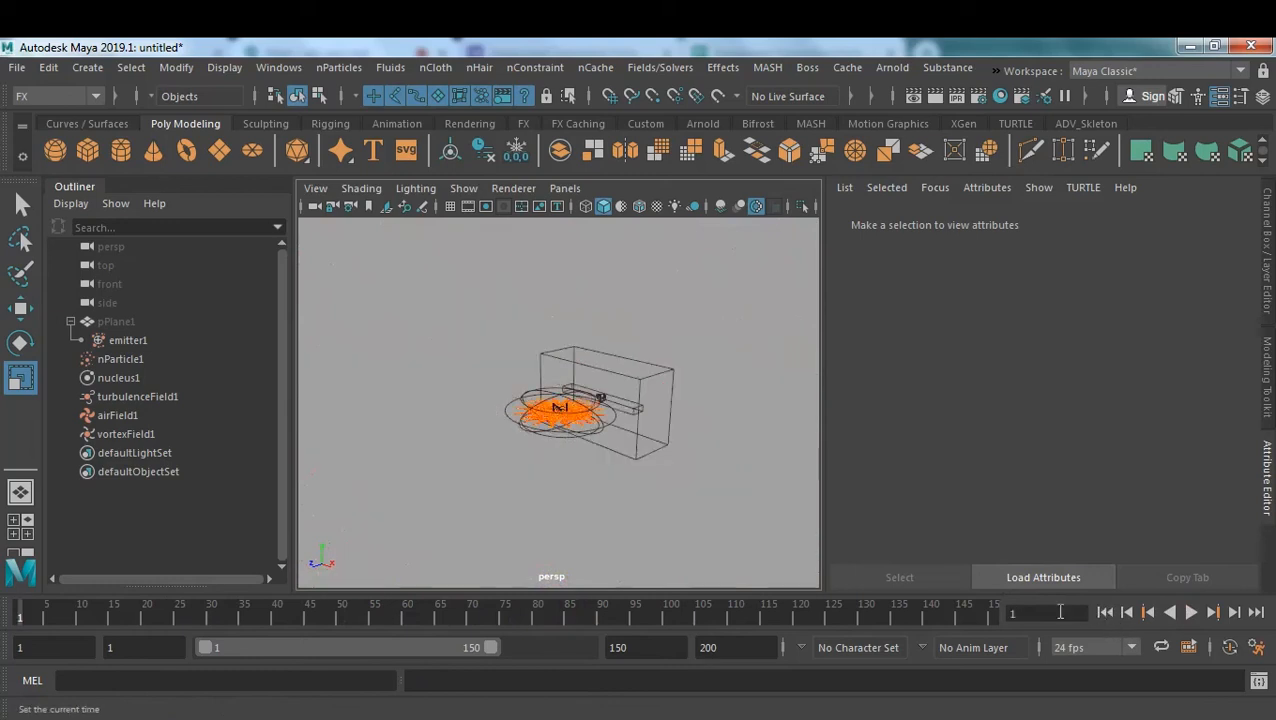
# Hide turbulenceField1, airField1, vortexField1 and nucleus1, and switch the viewport background to black.
pyautogui.click(121, 397)
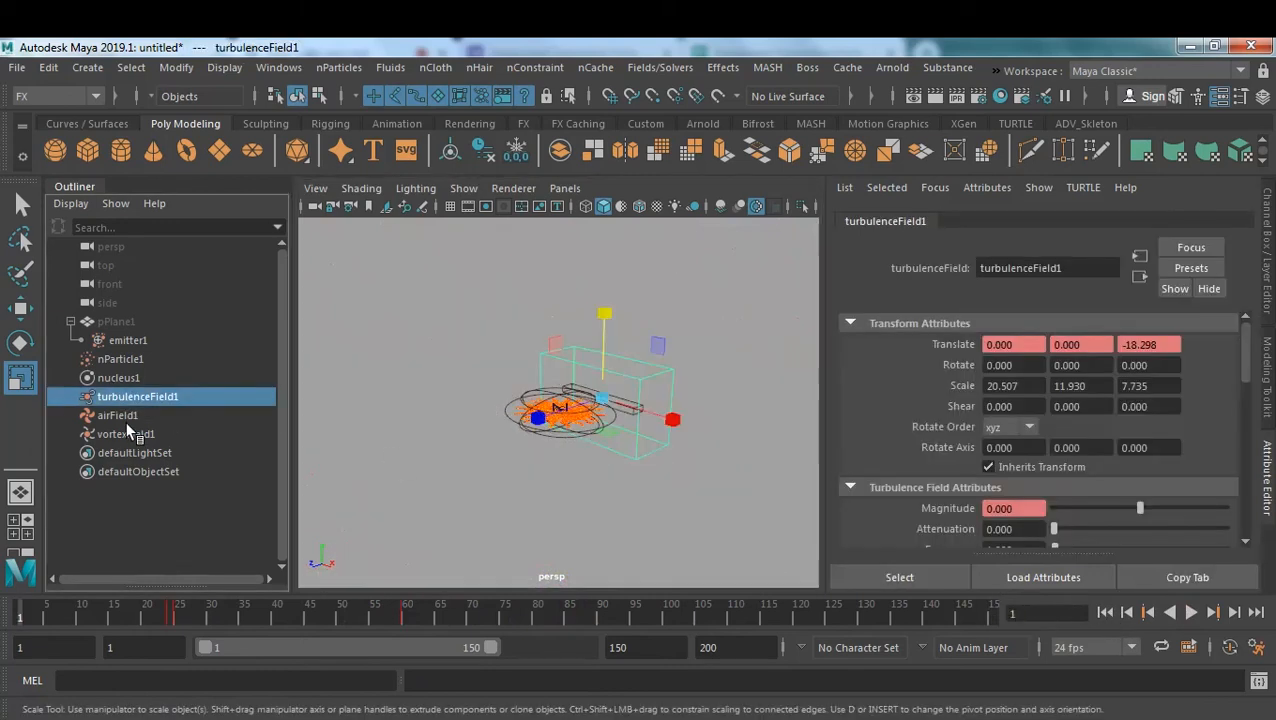
pyautogui.keyDown('shift'); pyautogui.click(125, 420); pyautogui.keyUp('shift')
pyautogui.keyDown('shift'); pyautogui.click(123, 432); pyautogui.keyUp('shift')
pyautogui.hotkey('ctrl', 'h')
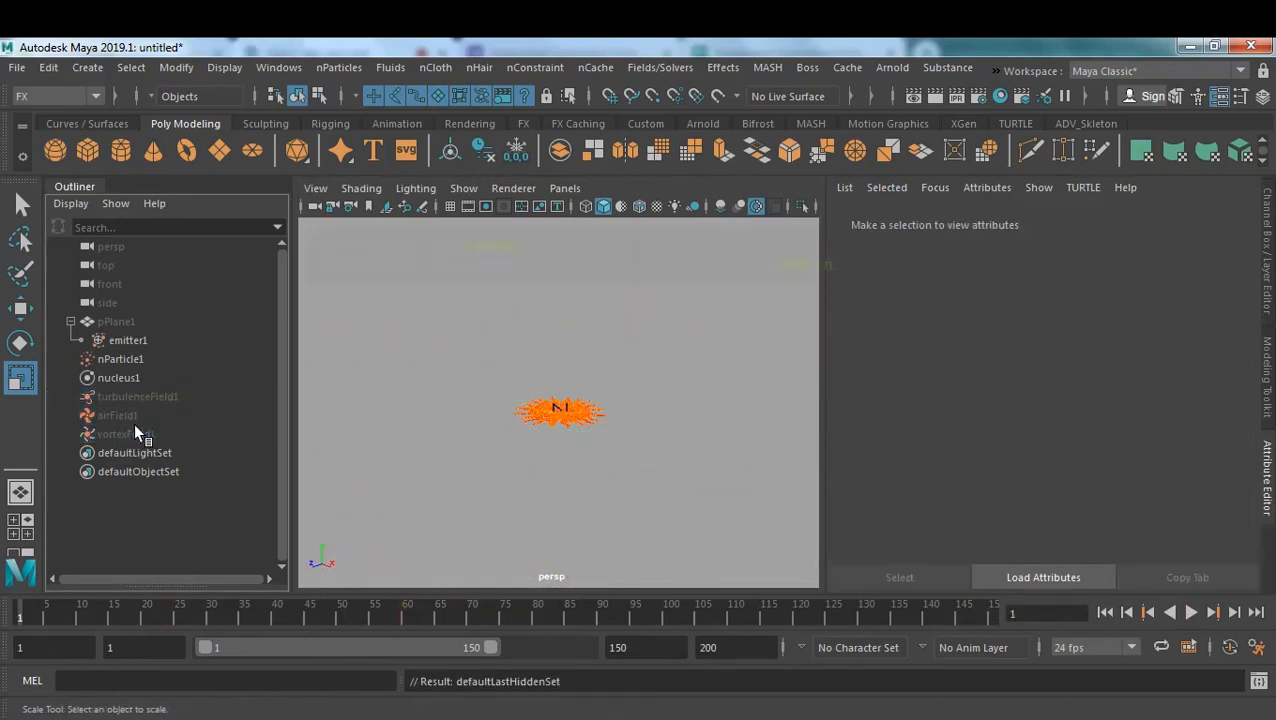
pyautogui.click(133, 377)
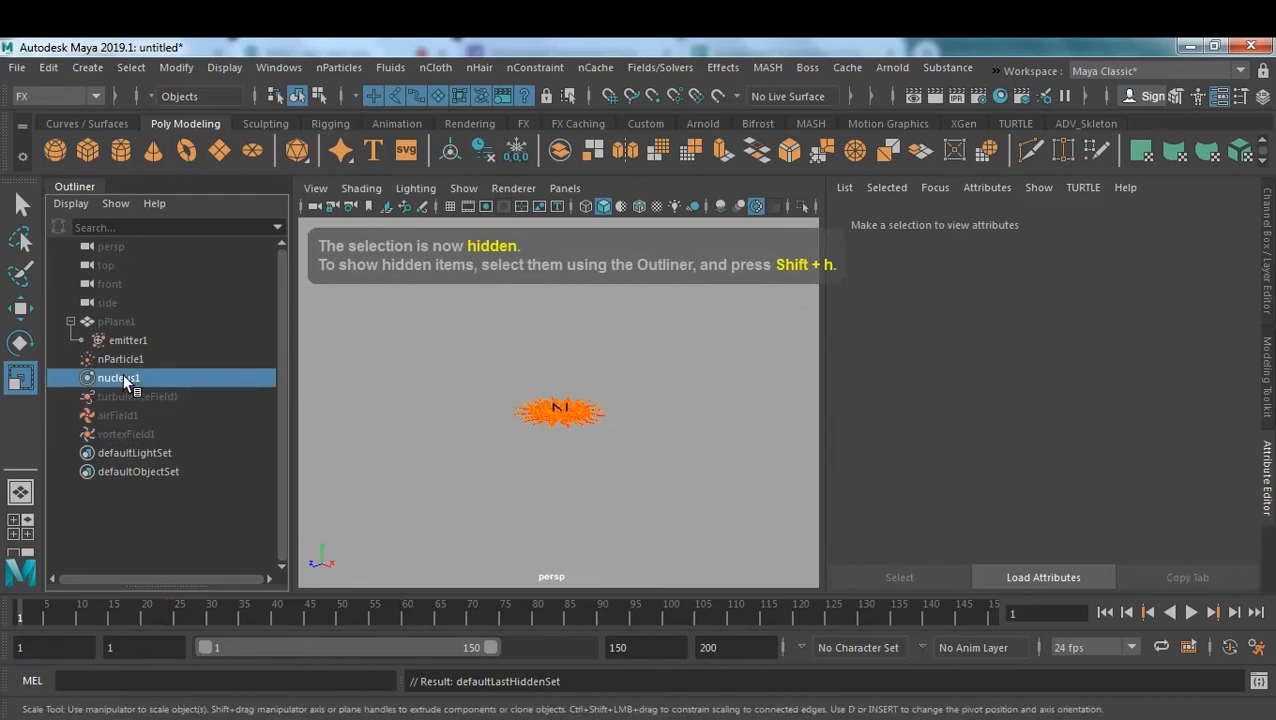
pyautogui.hotkey('ctrl', 'h')
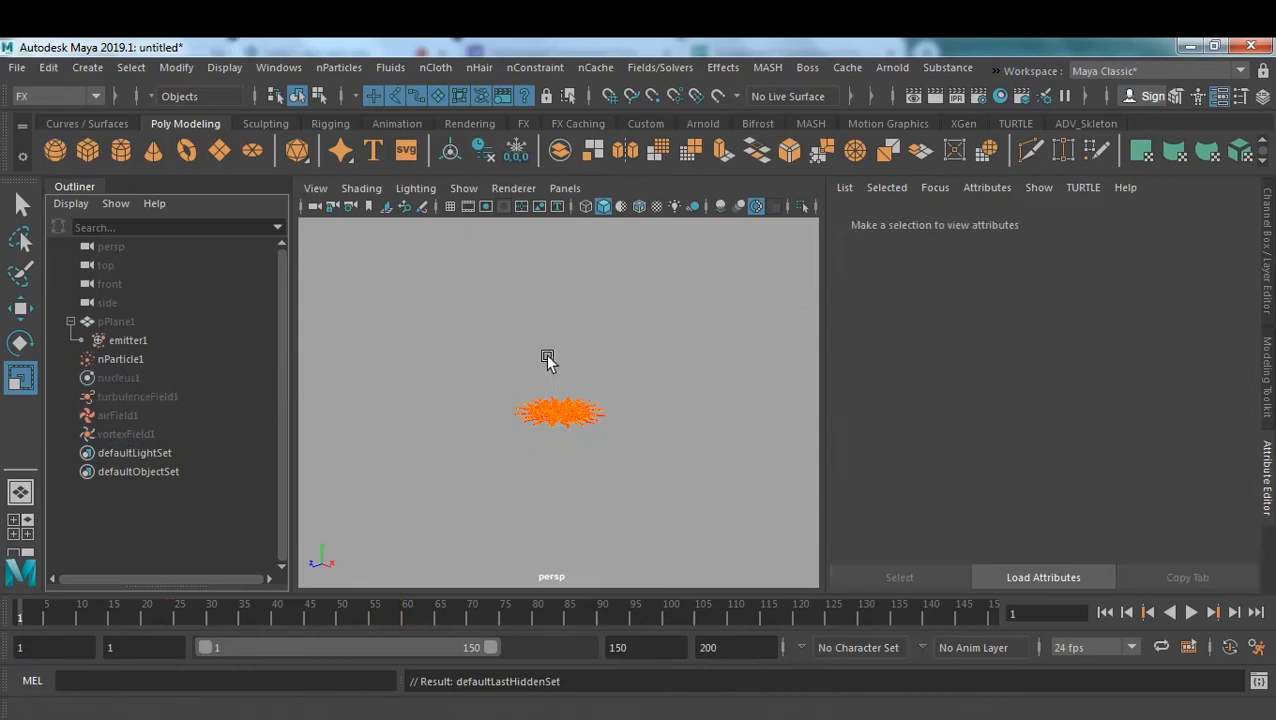
pyautogui.hotkey('alt', 'b')
pyautogui.hotkey('alt', 'b')
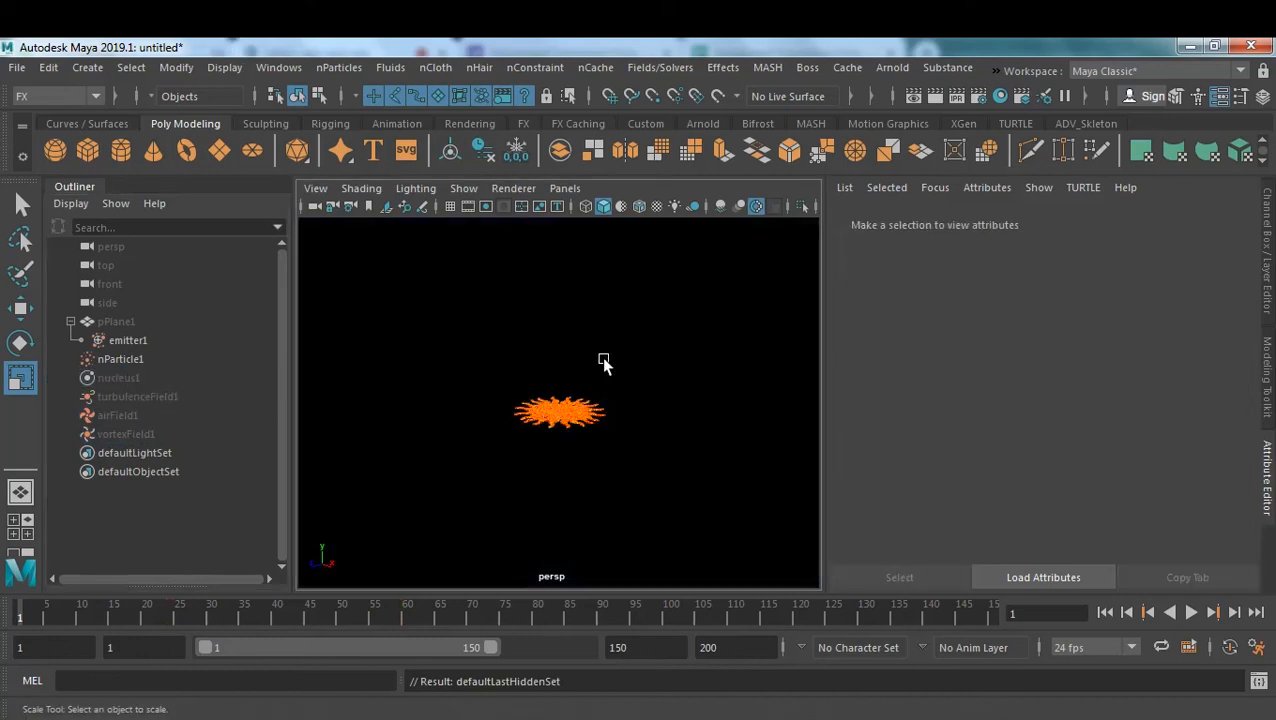
# Review the disintegration against the black background by playing from frame 1 to frame 117, and return to the first frame.
pyautogui.keyDown('alt'); pyautogui.moveTo(612, 436); pyautogui.dragTo(770, 480, button='right'); pyautogui.keyUp('alt')
pyautogui.keyDown('alt'); pyautogui.moveTo(752, 473); pyautogui.dragTo(749, 517, button='middle'); pyautogui.keyUp('alt')
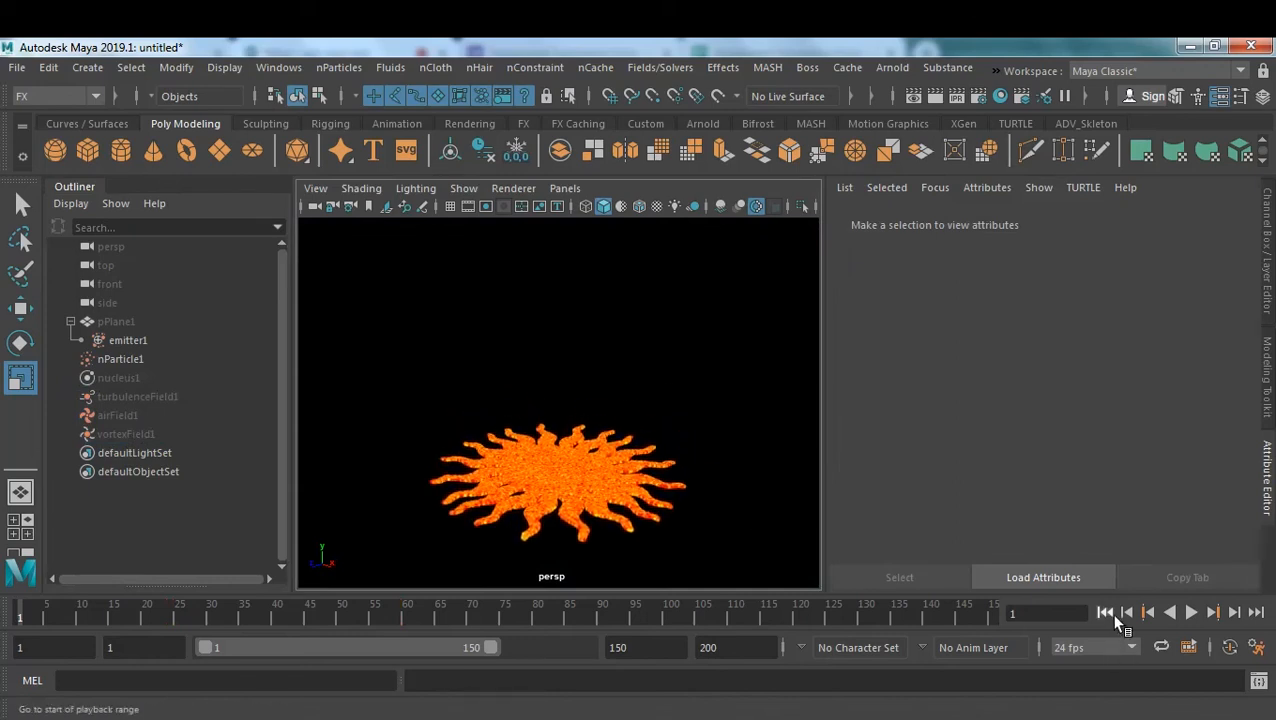
pyautogui.click(1194, 612)
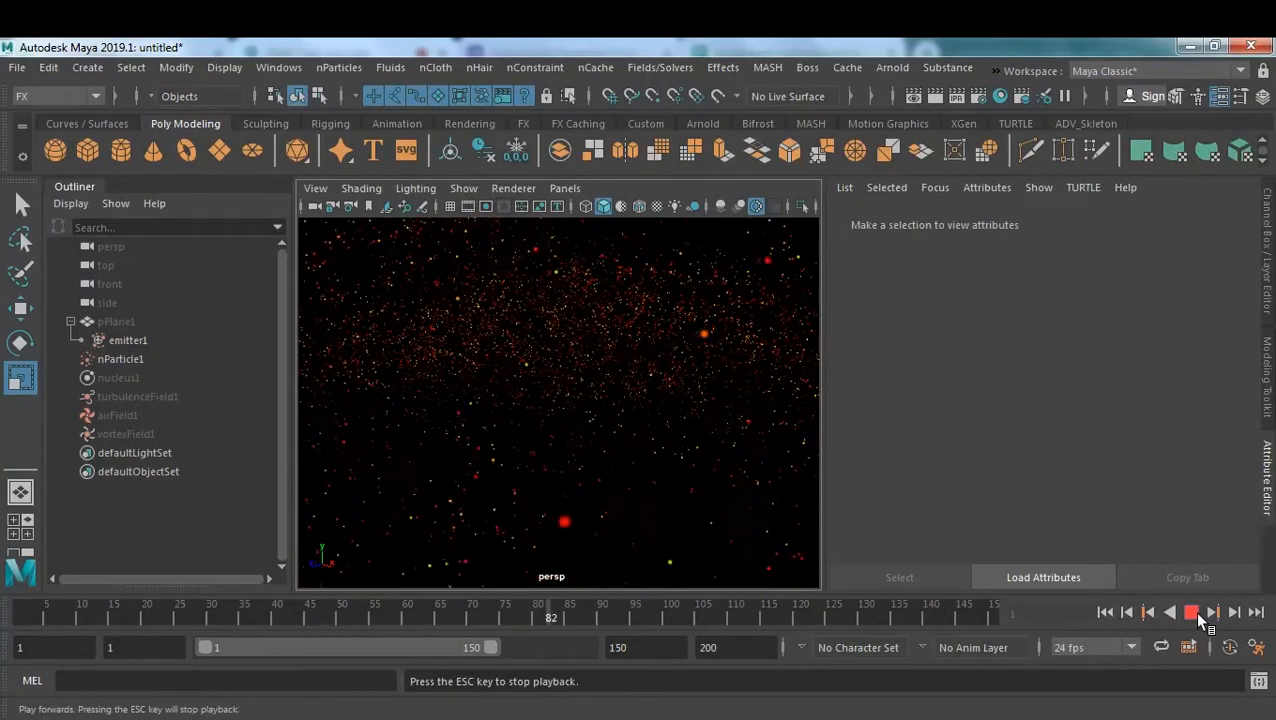
pyautogui.click(1193, 612)
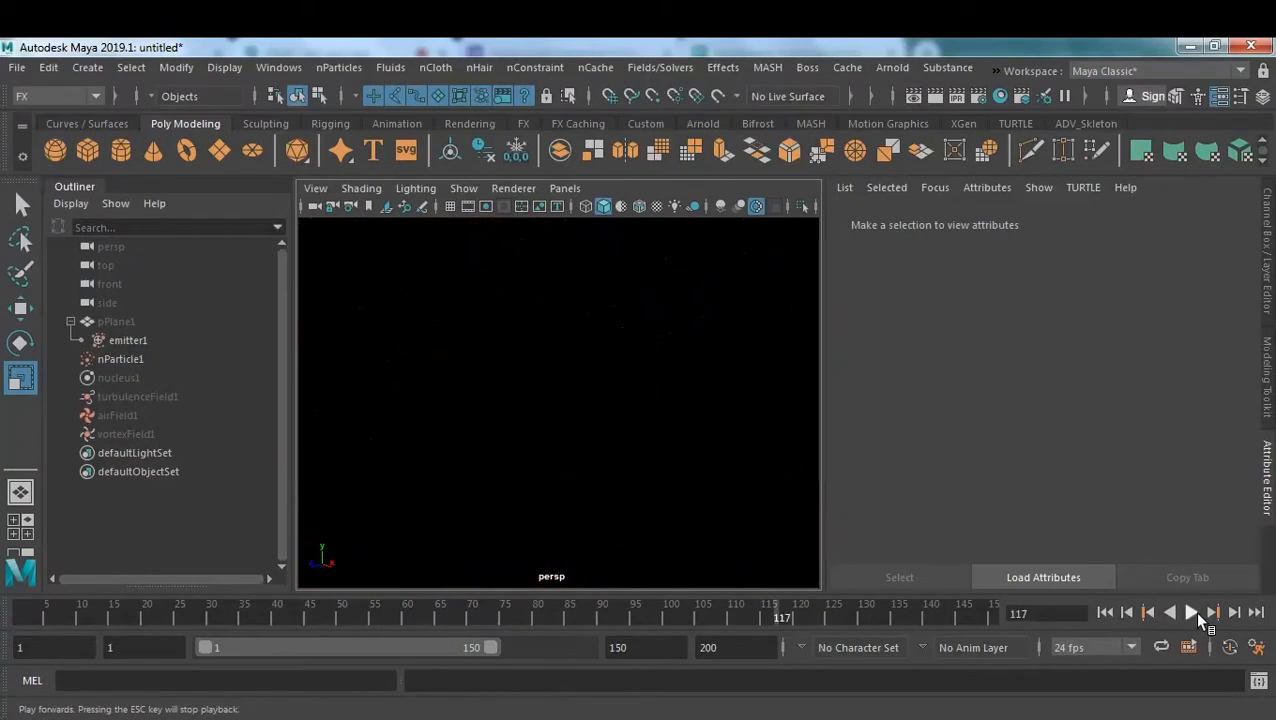
pyautogui.click(1105, 612)
# Open the Playblast options and set the format to qt with H.264 encoding.
pyautogui.rightClick(836, 616)
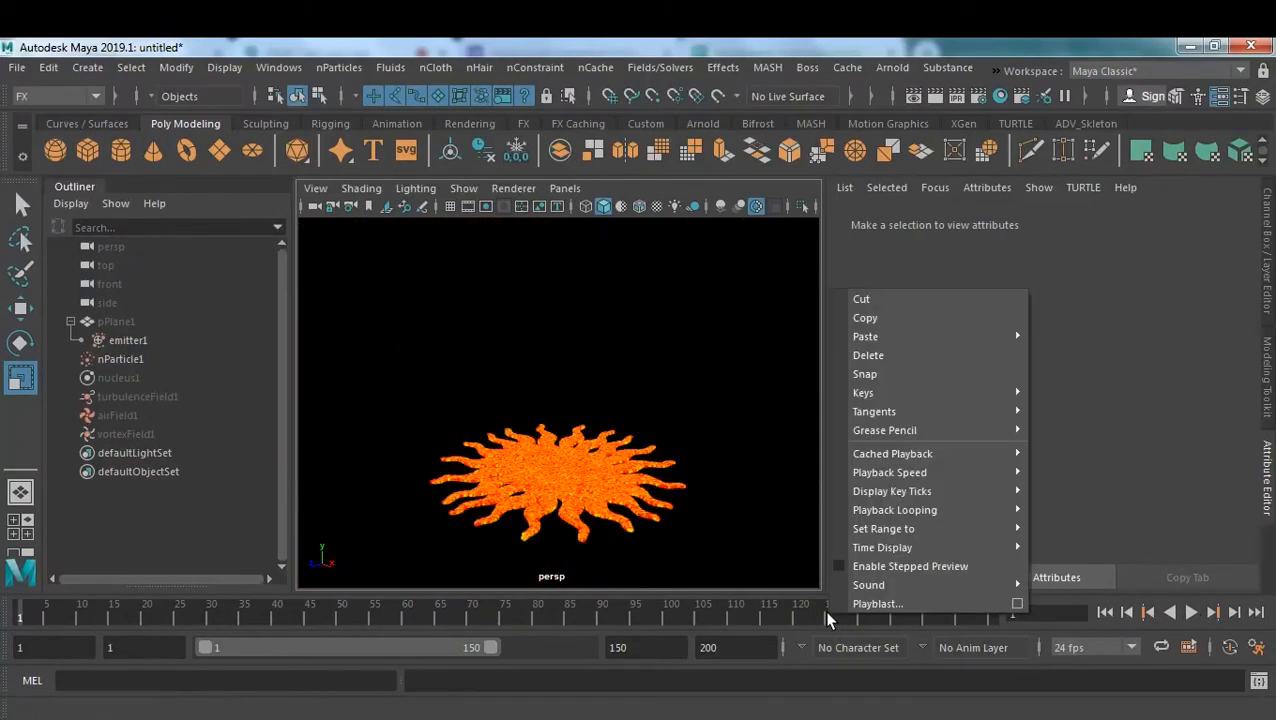
pyautogui.click(1012, 602)
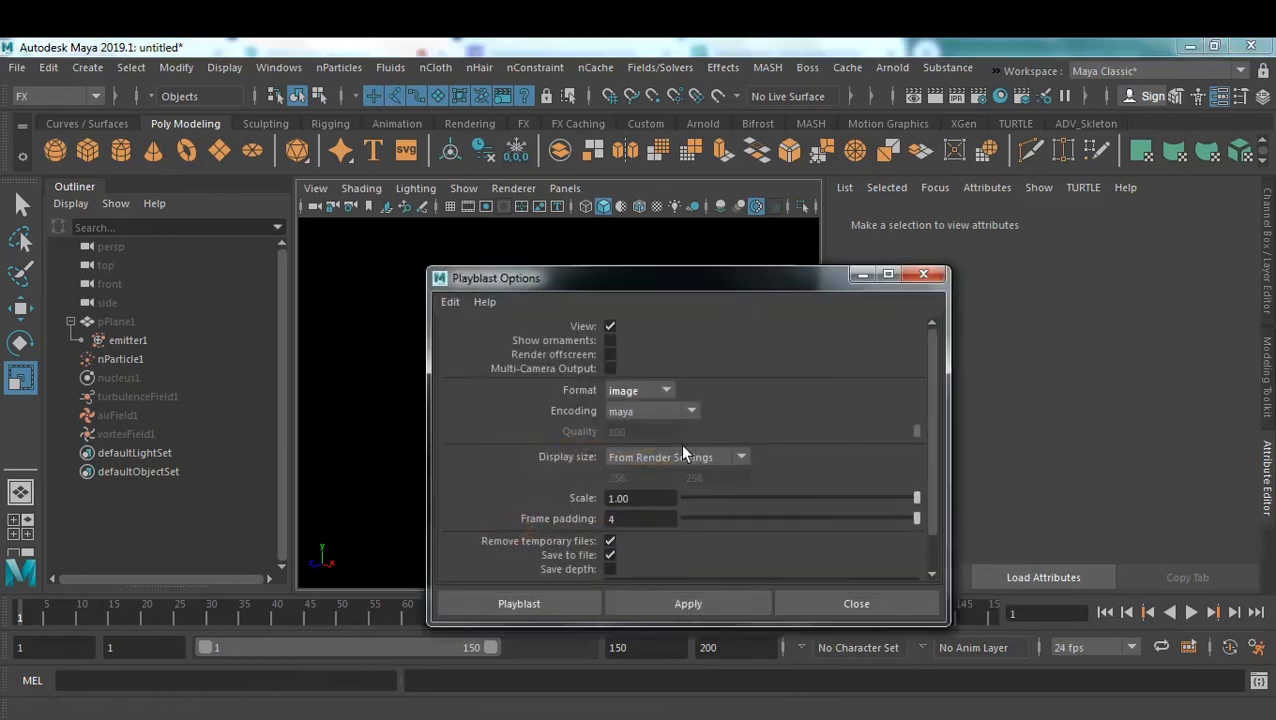
pyautogui.click(642, 390)
pyautogui.click(625, 450)
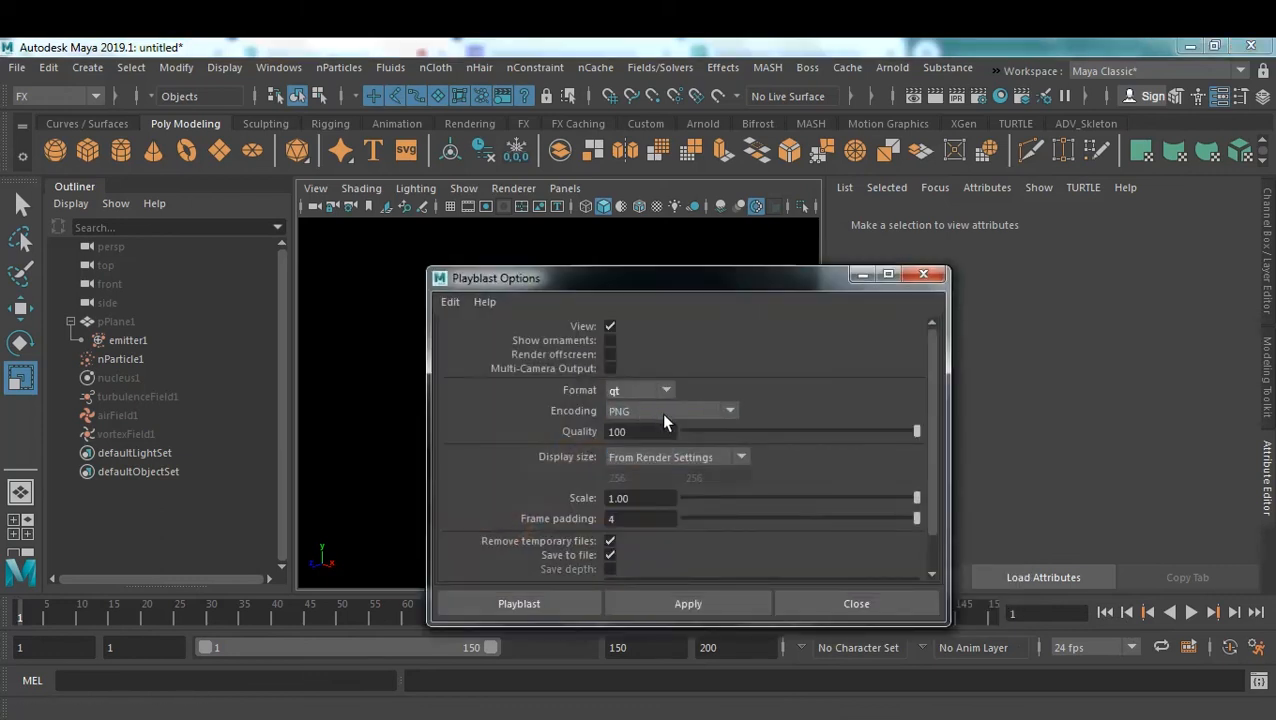
pyautogui.click(662, 411)
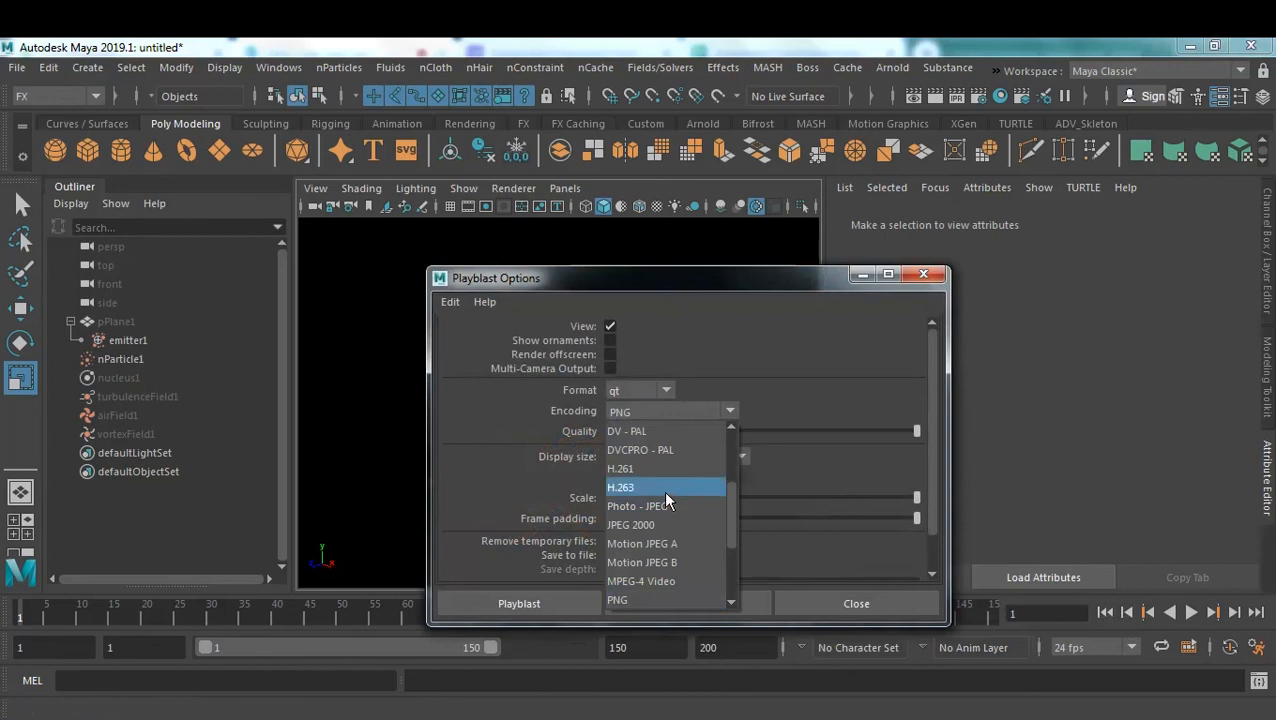
pyautogui.scroll(1, 666, 487)
pyautogui.scroll(-3, 666, 487)
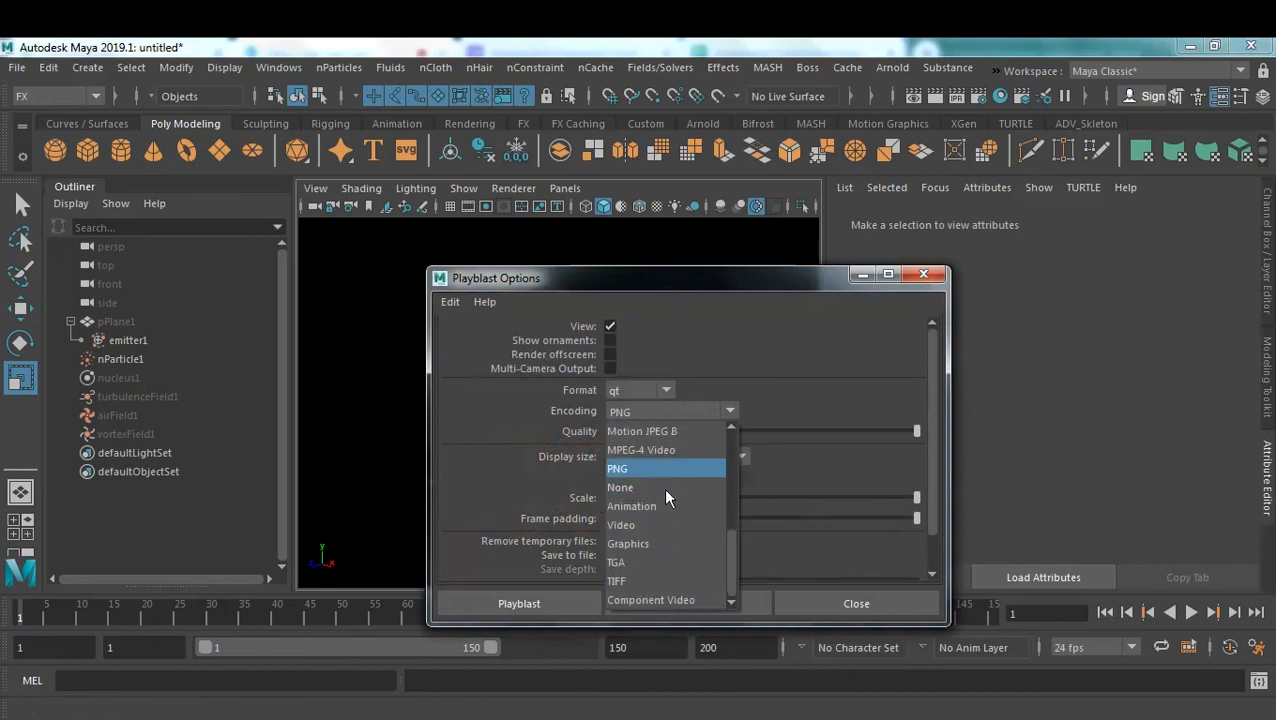
pyautogui.scroll(5, 672, 545)
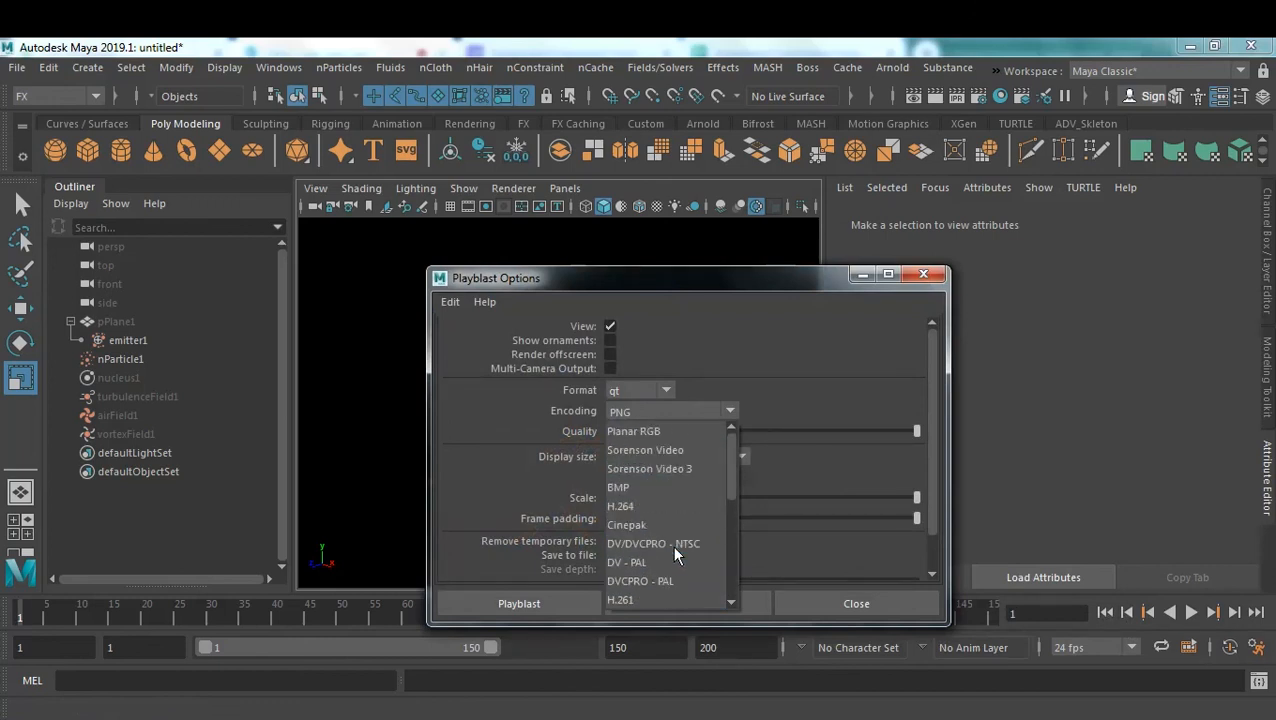
pyautogui.click(641, 505)
# Change the playblast movie file name to 26Aug2020_B, keeping the I:\FX DEMO\New folder location.
pyautogui.scroll(-2, 739, 519)
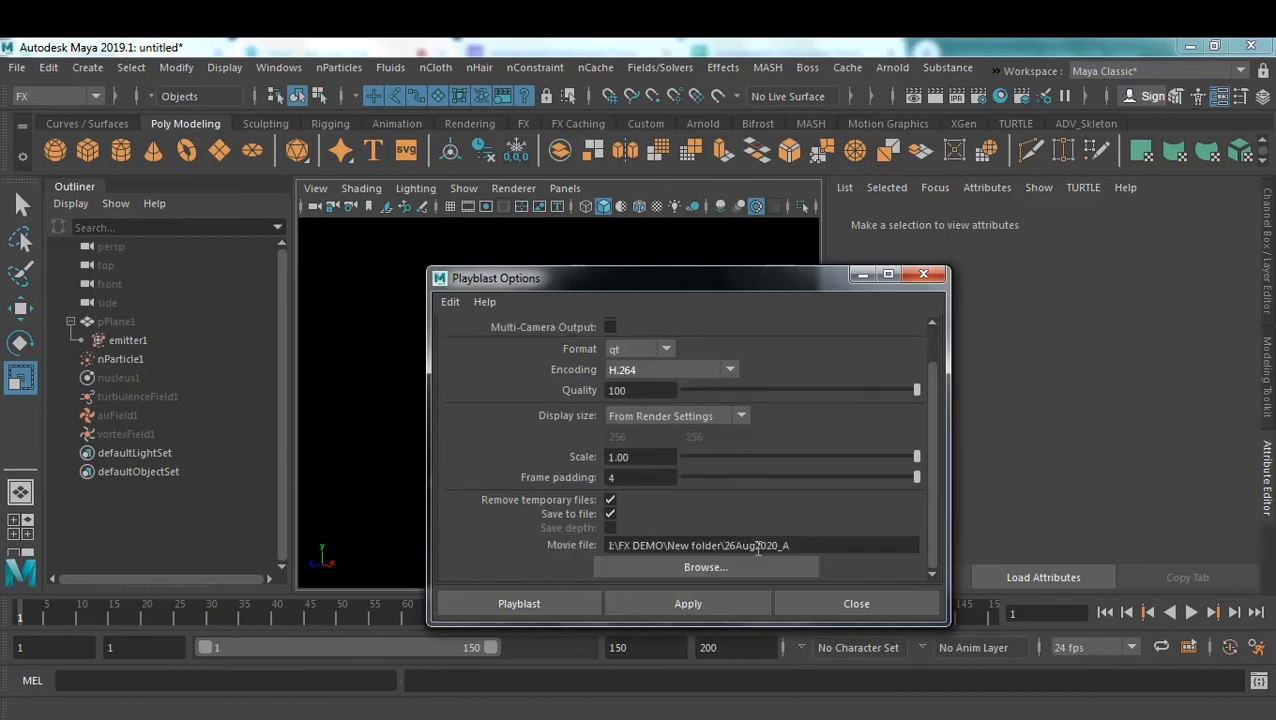
pyautogui.click(815, 547)
pyautogui.press('BackSpace')
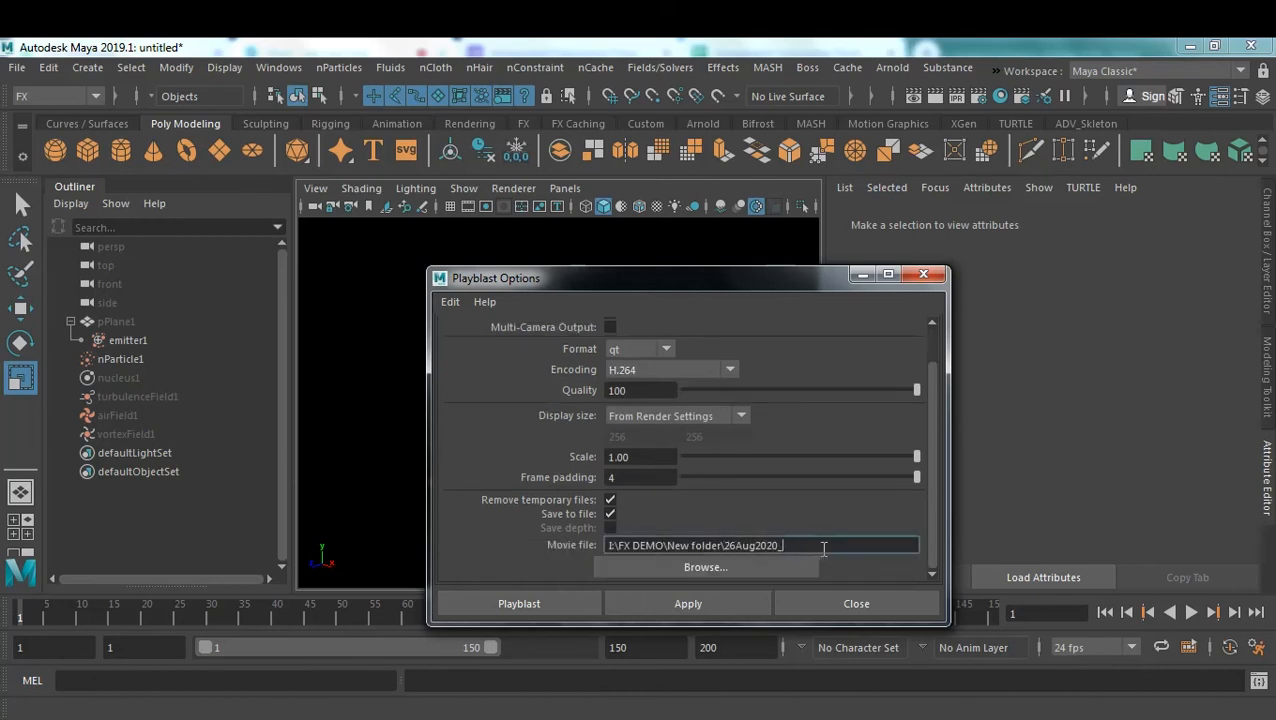
pyautogui.write('B')
pyautogui.click(775, 567)
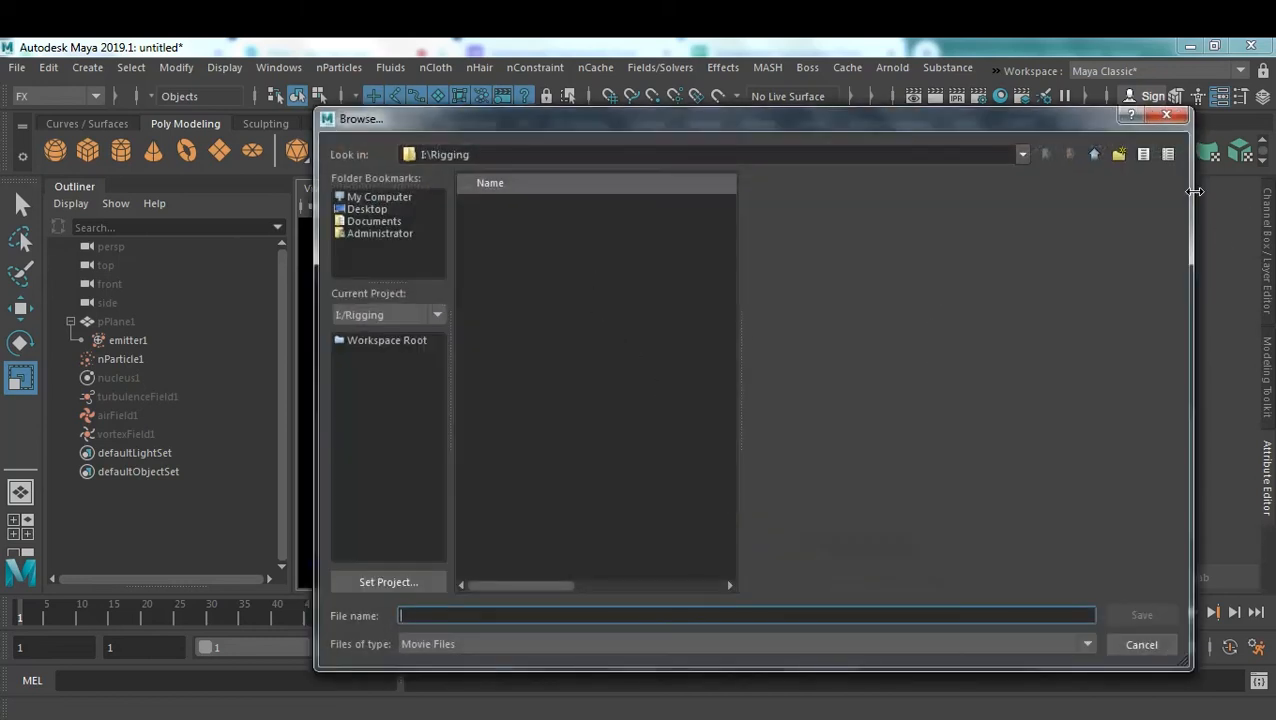
pyautogui.click(1166, 115)
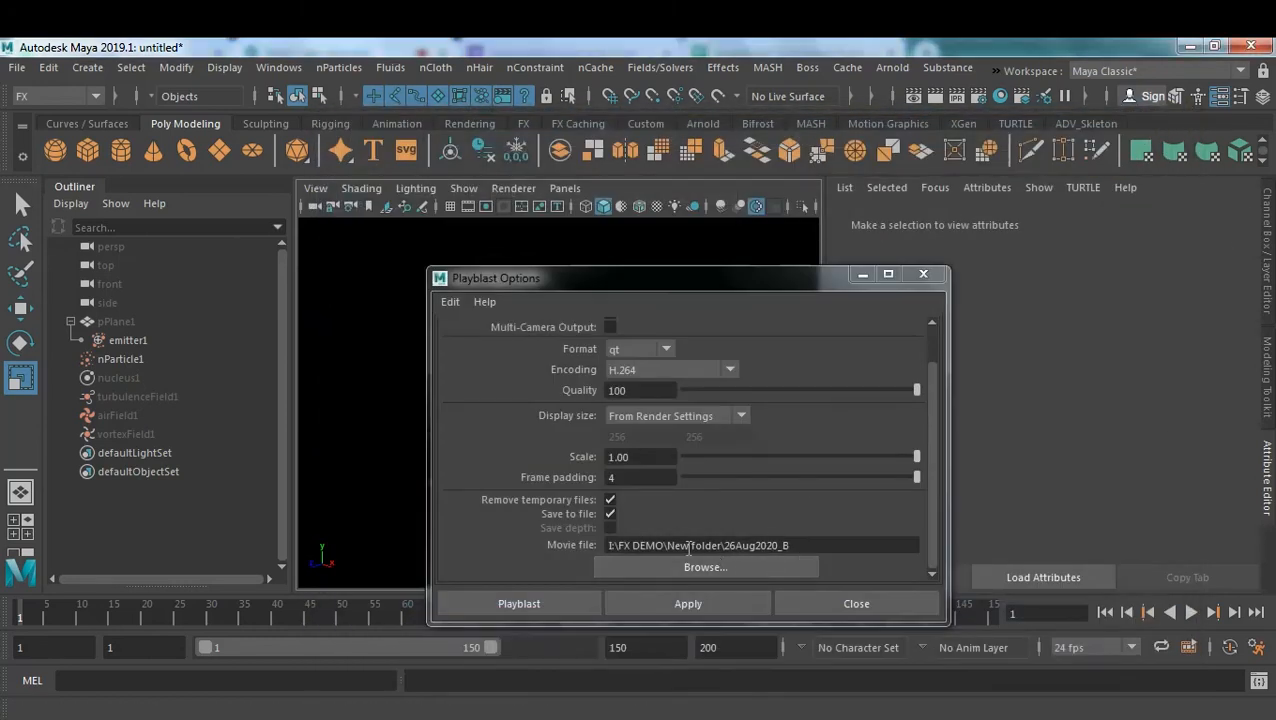
# Shorten the playblast movie file path to I:\FX DEMO\26Aug2020_B and create the playblast.
pyautogui.moveTo(672, 545); pyautogui.dragTo(728, 545)
pyautogui.press('BackSpace')
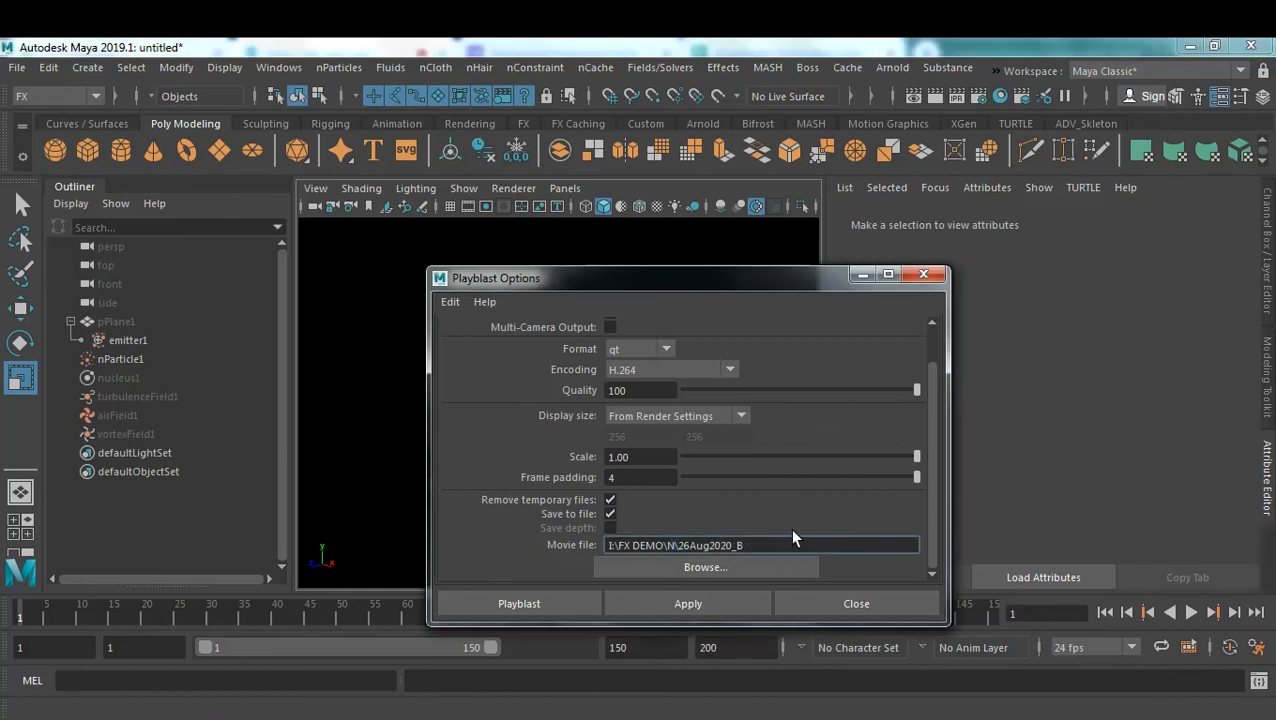
pyautogui.press('BackSpace')
pyautogui.press('BackSpace')
pyautogui.click(558, 608)
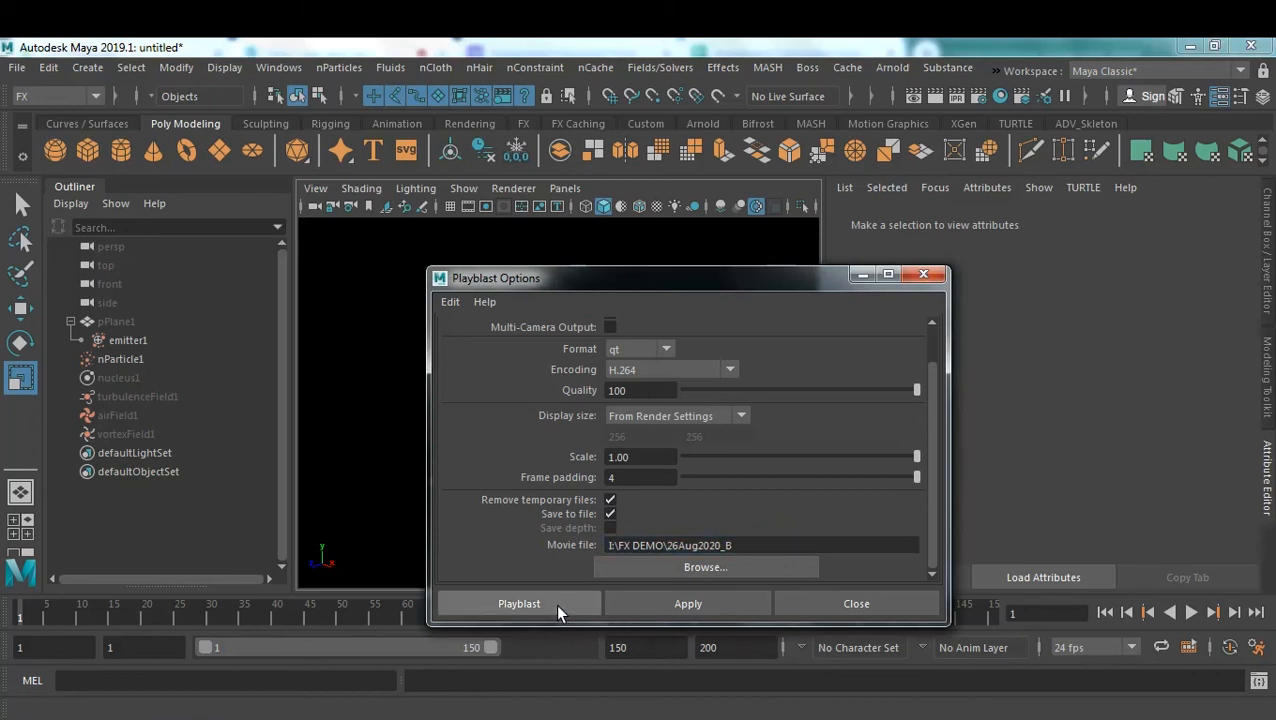
pyautogui.click(555, 605)
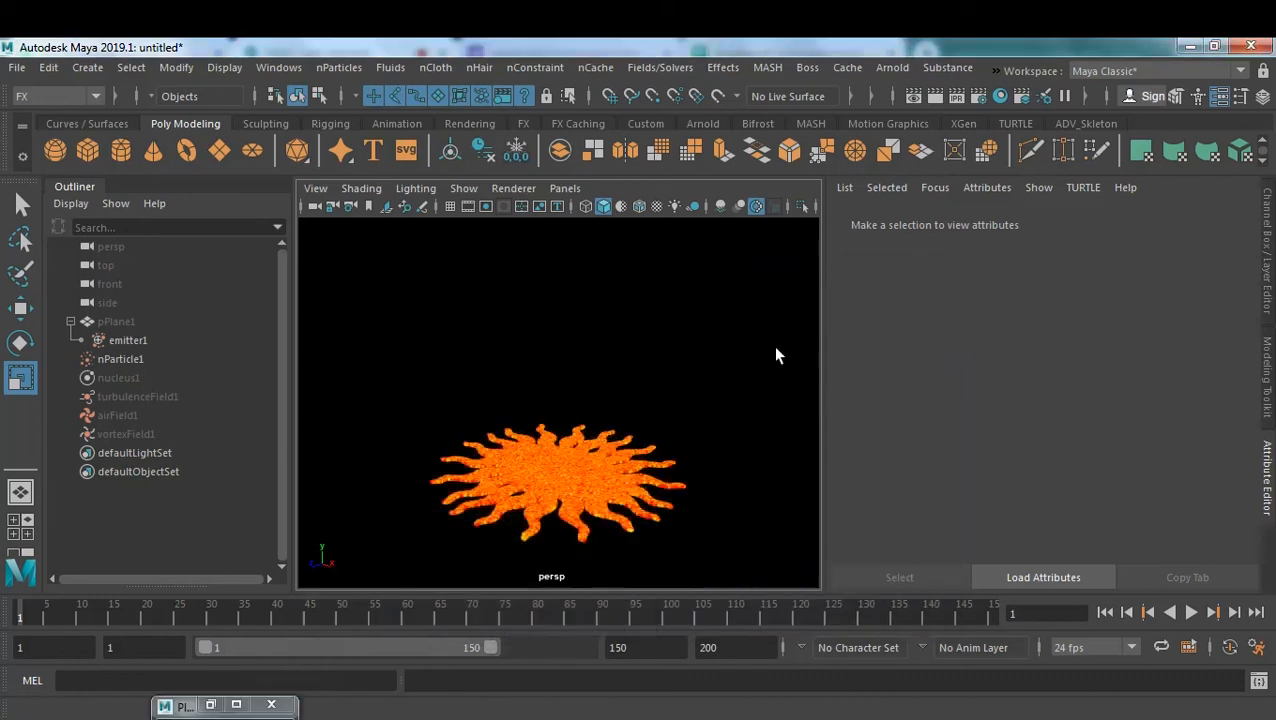
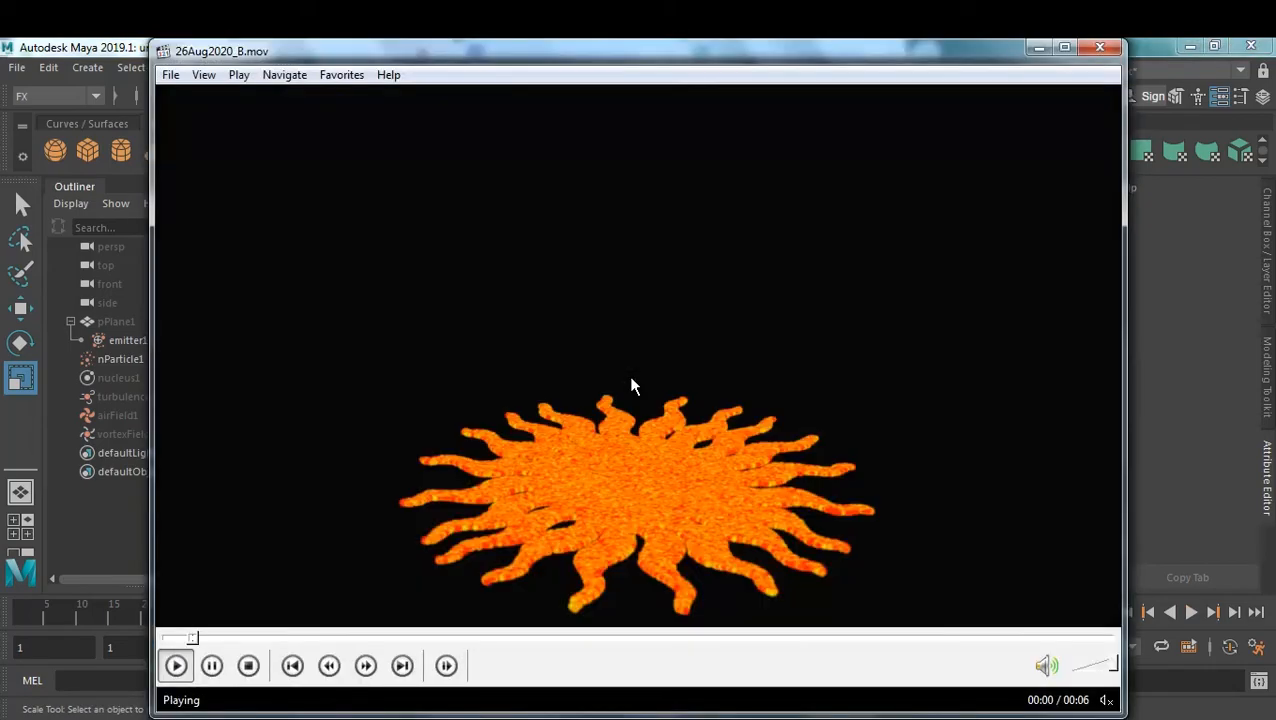
# Review the 26Aug2020_B.mov playblast in full screen, and minimize the movie player.
pyautogui.doubleClick(634, 383)
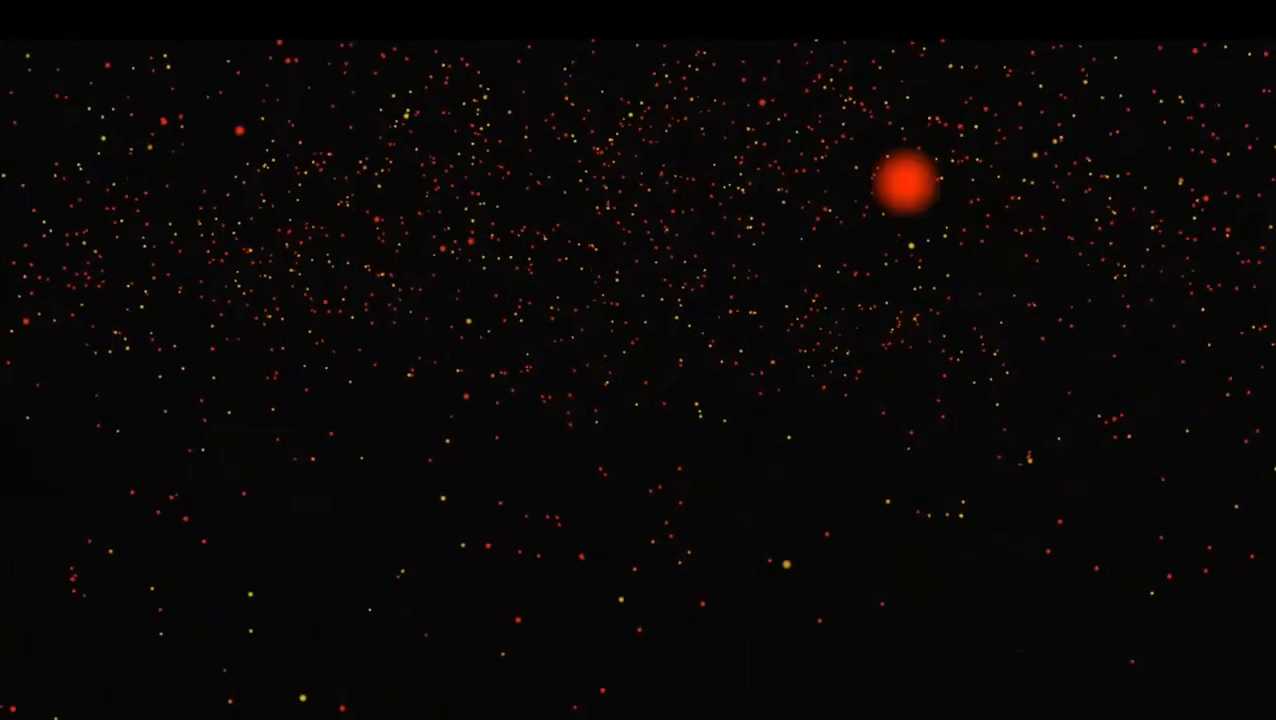
pyautogui.press('Escape')
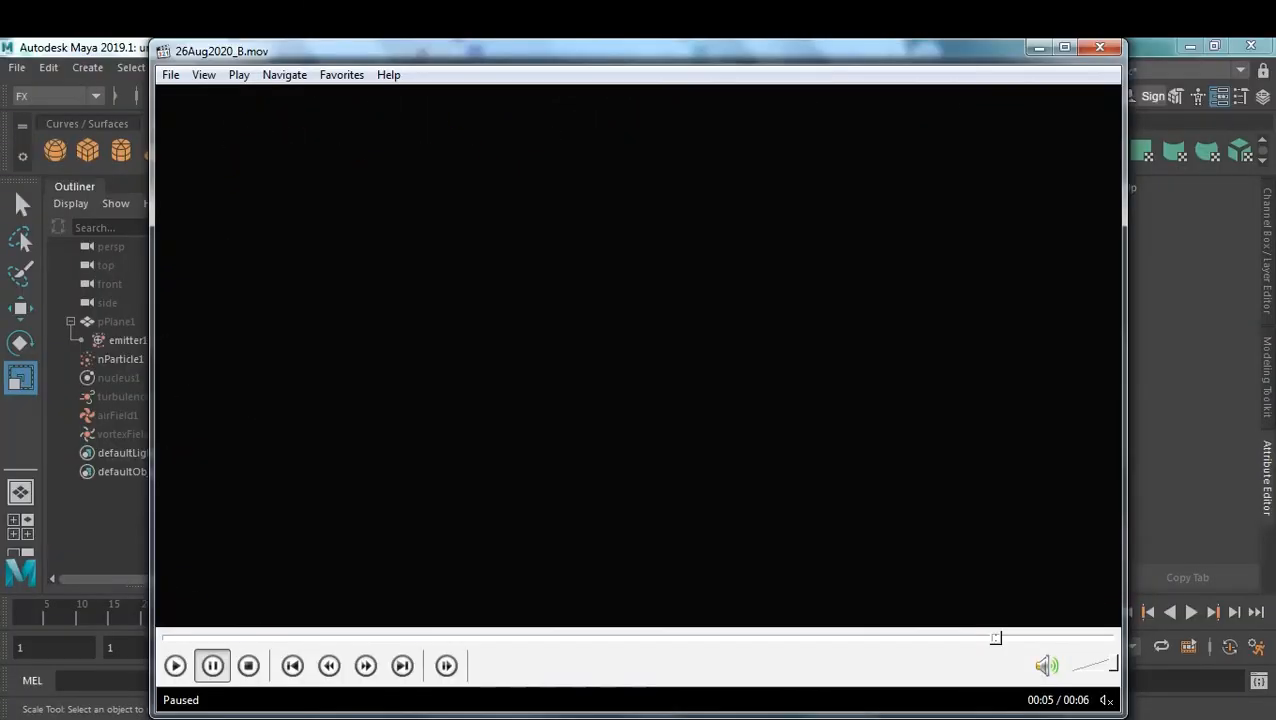
pyautogui.press('space')
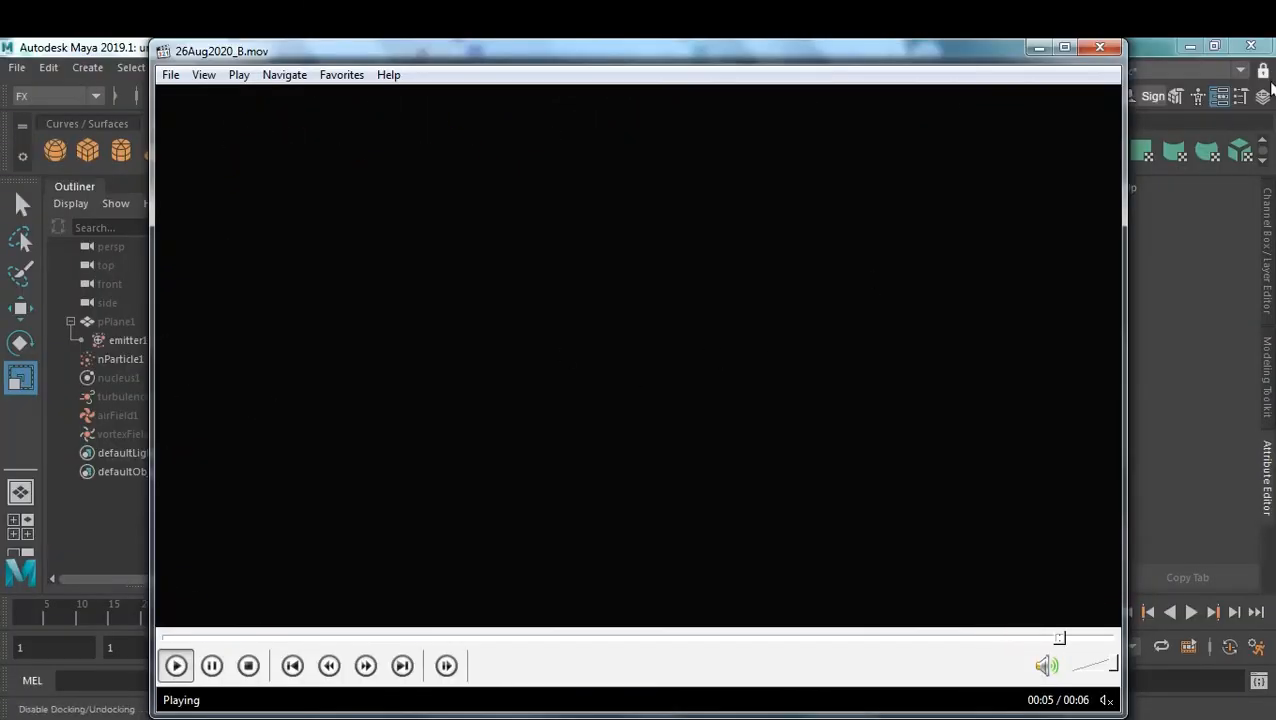
pyautogui.click(1030, 50)
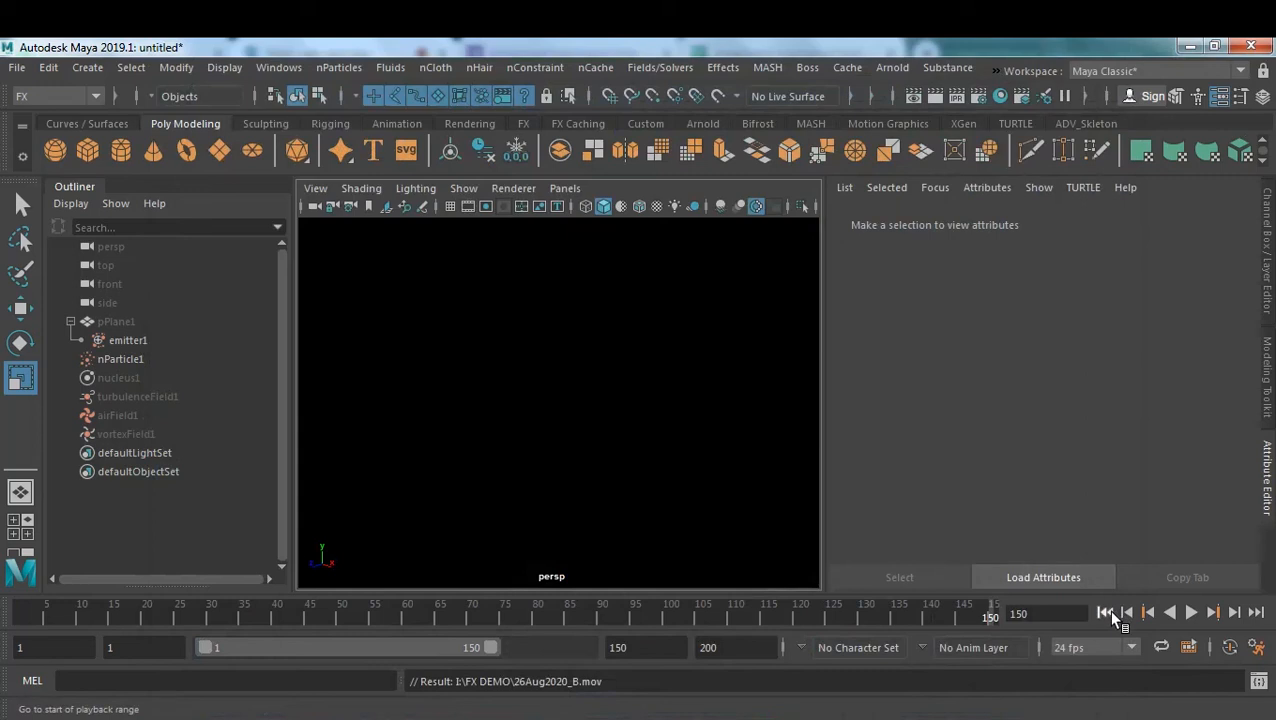
# Return to frame 1 and unhide turbulenceField1, airField1 and vortexField1.
pyautogui.click(1110, 613)
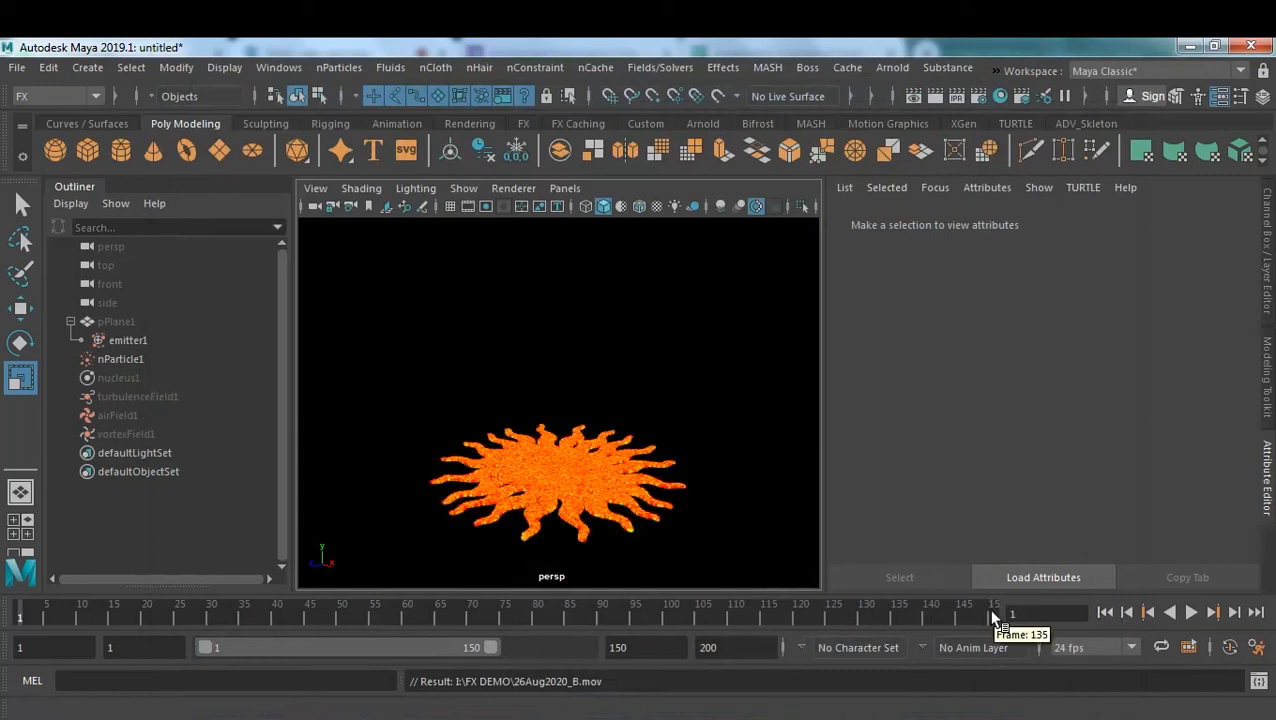
pyautogui.click(143, 397)
pyautogui.keyDown('shift'); pyautogui.click(122, 433); pyautogui.keyUp('shift')
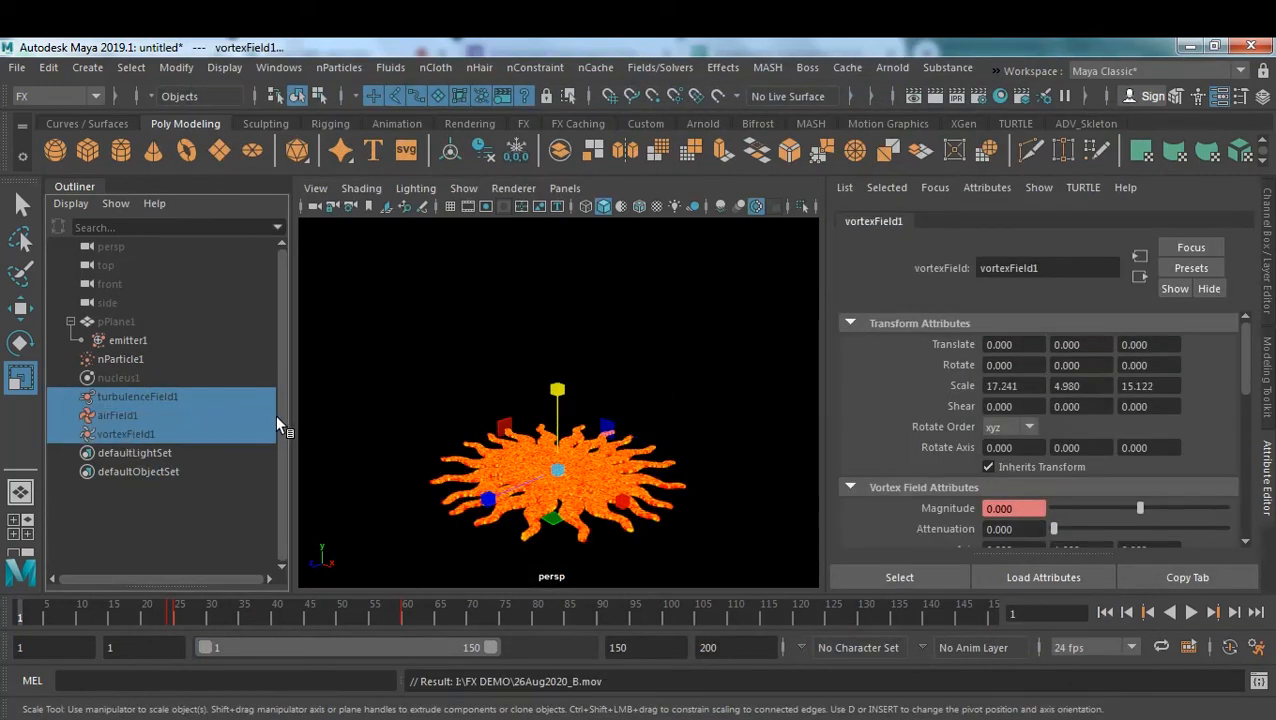
pyautogui.hotkey('shift', 'h')
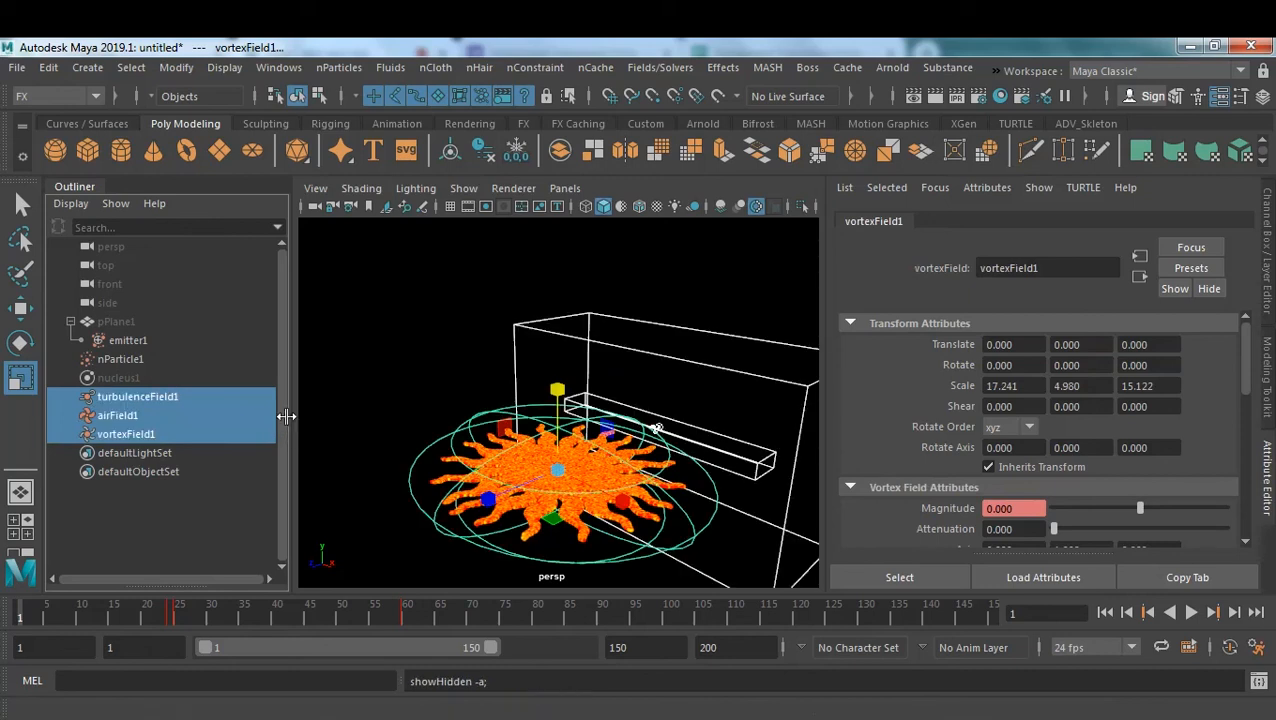
pyautogui.click(652, 303)
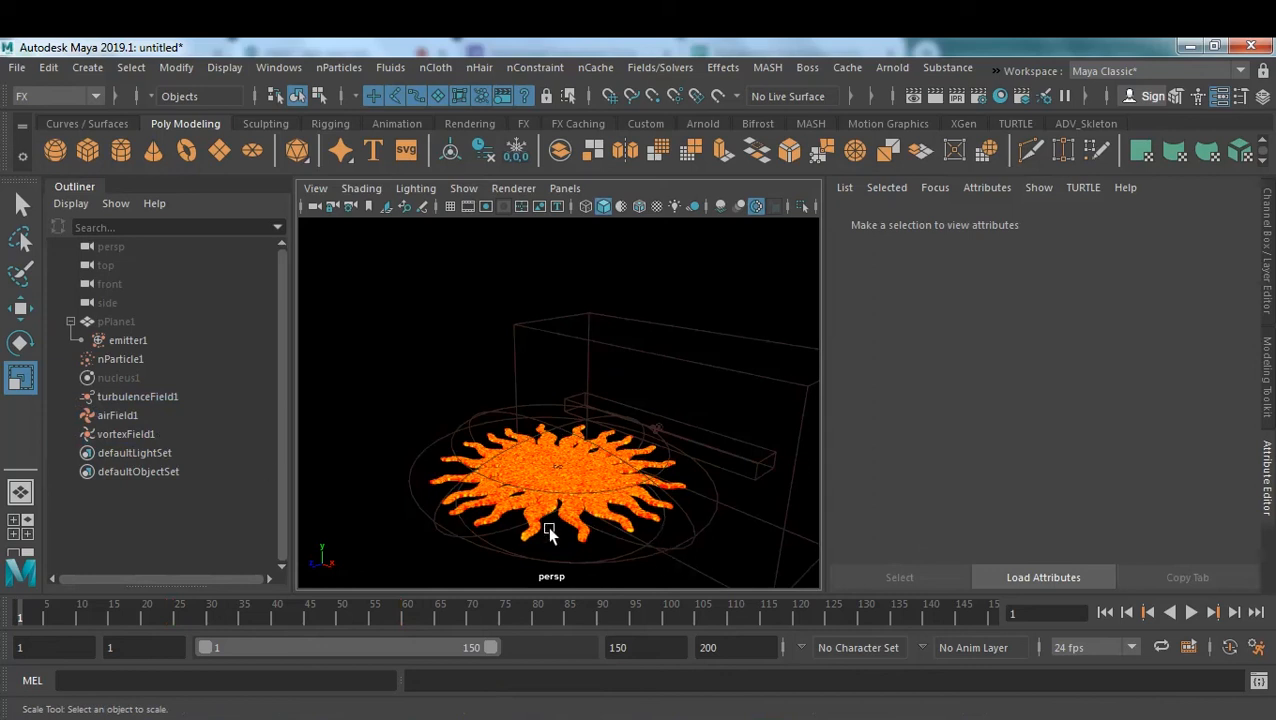
# Examine the keyed magnitude of vortexField1 at frames 24 and 25.
pyautogui.click(126, 434)
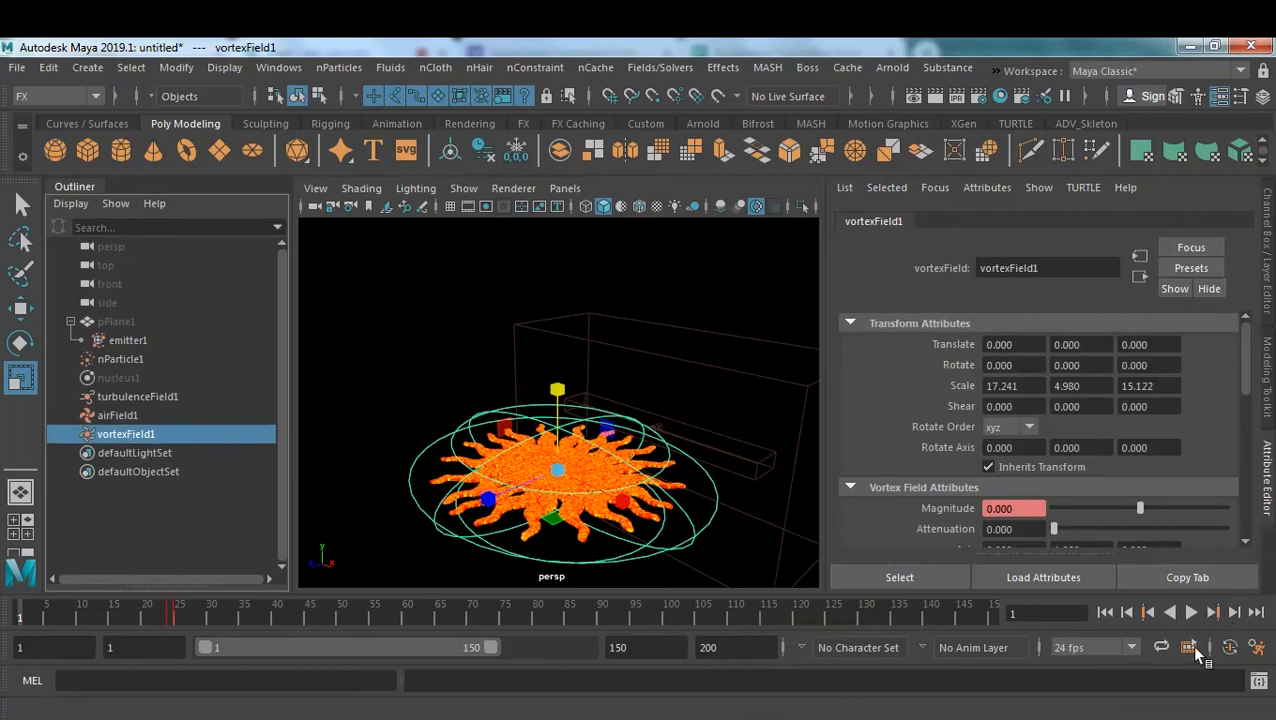
pyautogui.click(1212, 613)
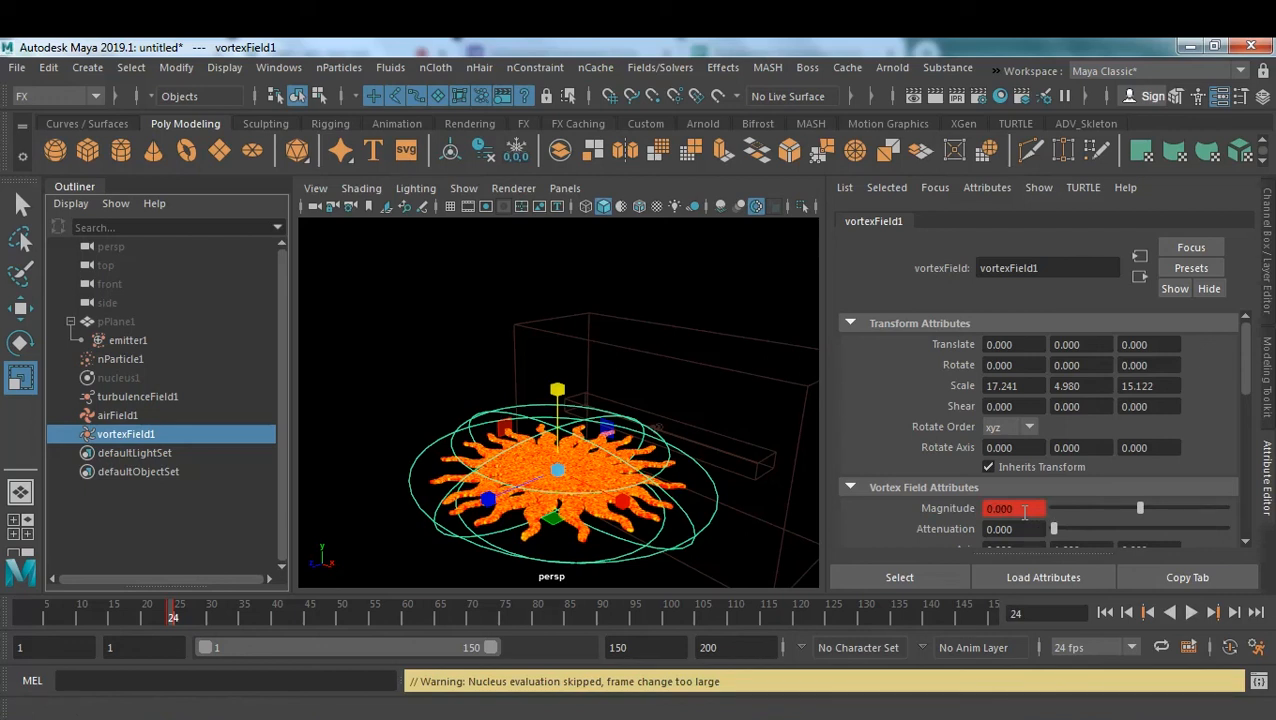
pyautogui.press('super+plus')
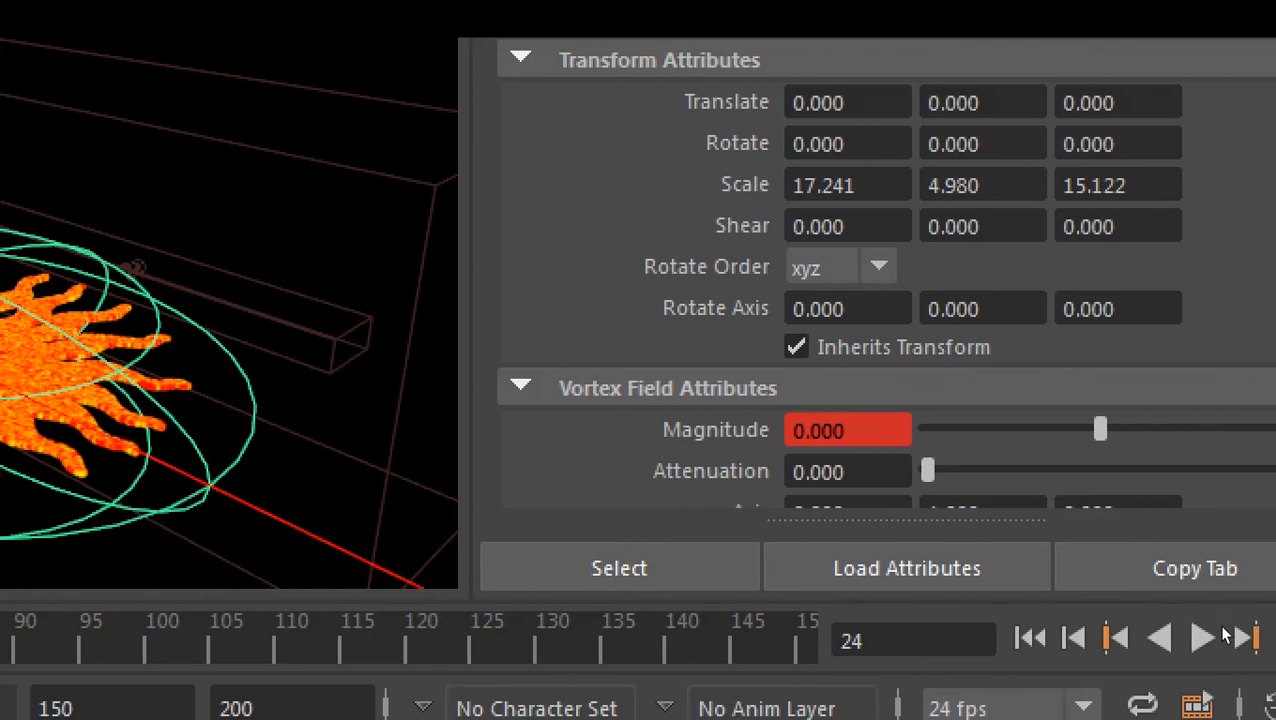
pyautogui.press('.')
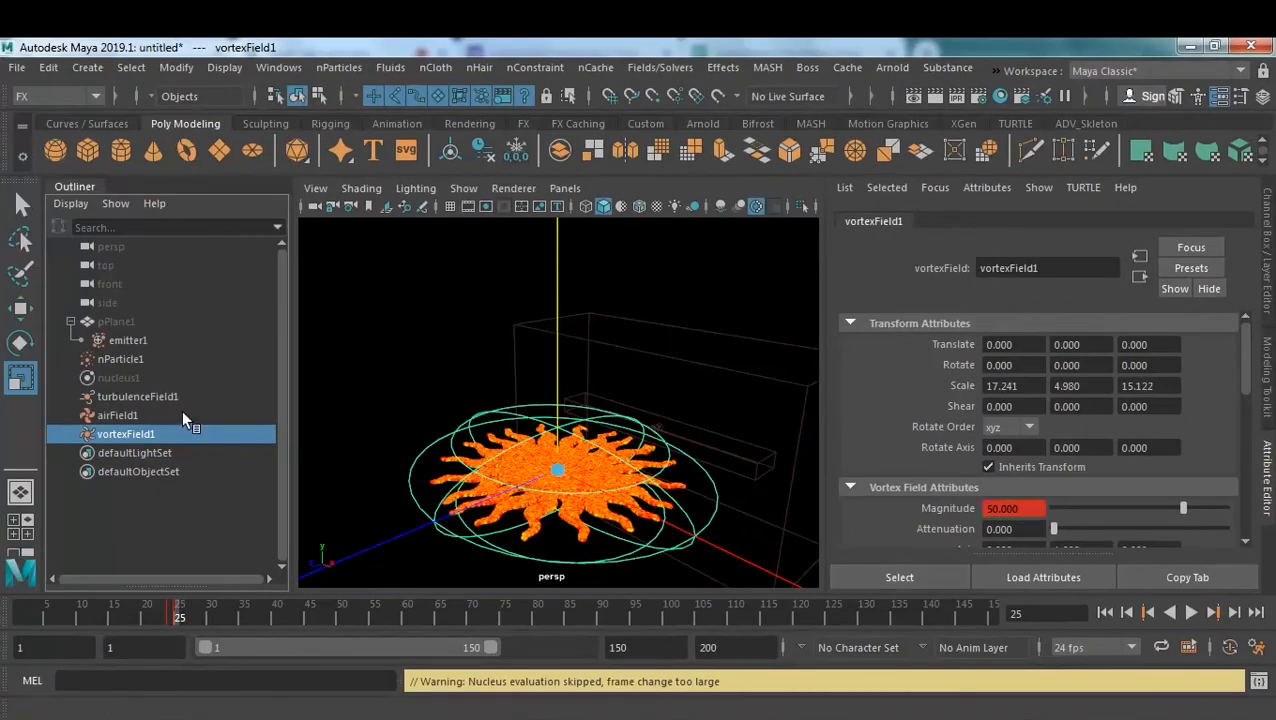
# Examine the keyed magnitude and translation of turbulenceField1 at frames 24 and 25, and look through the available field types.
pyautogui.click(166, 397)
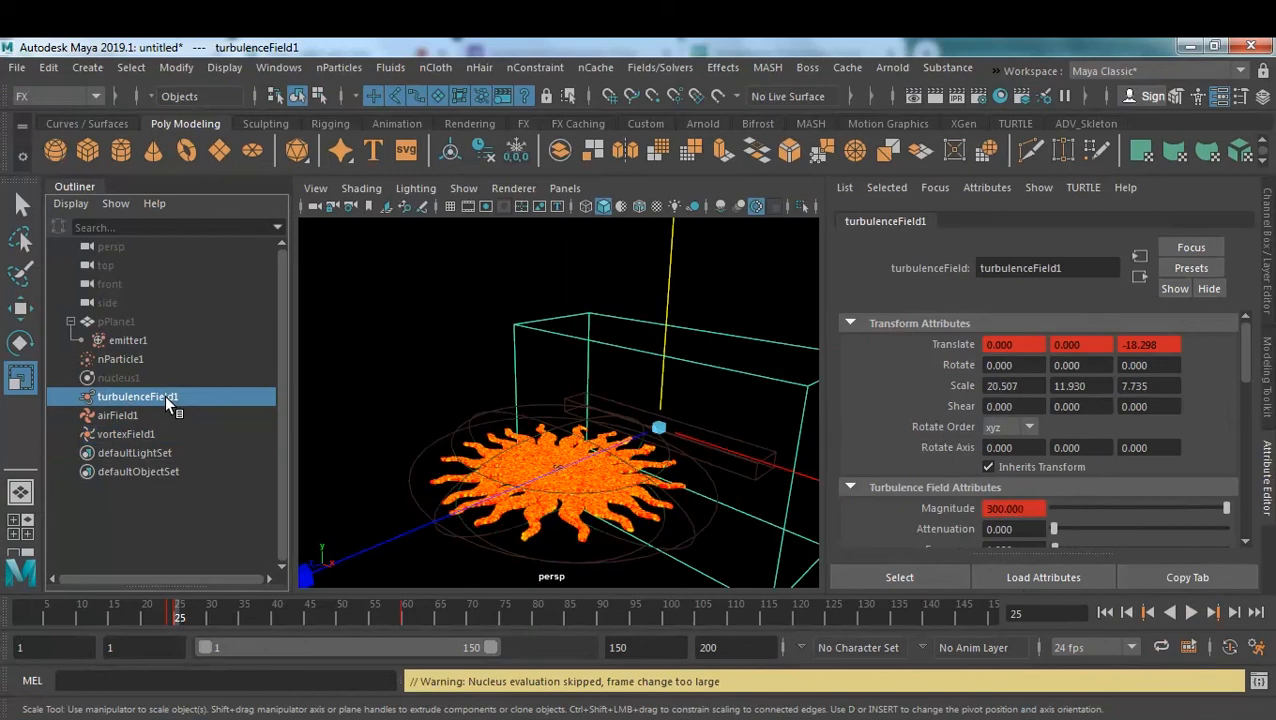
pyautogui.click(1147, 616)
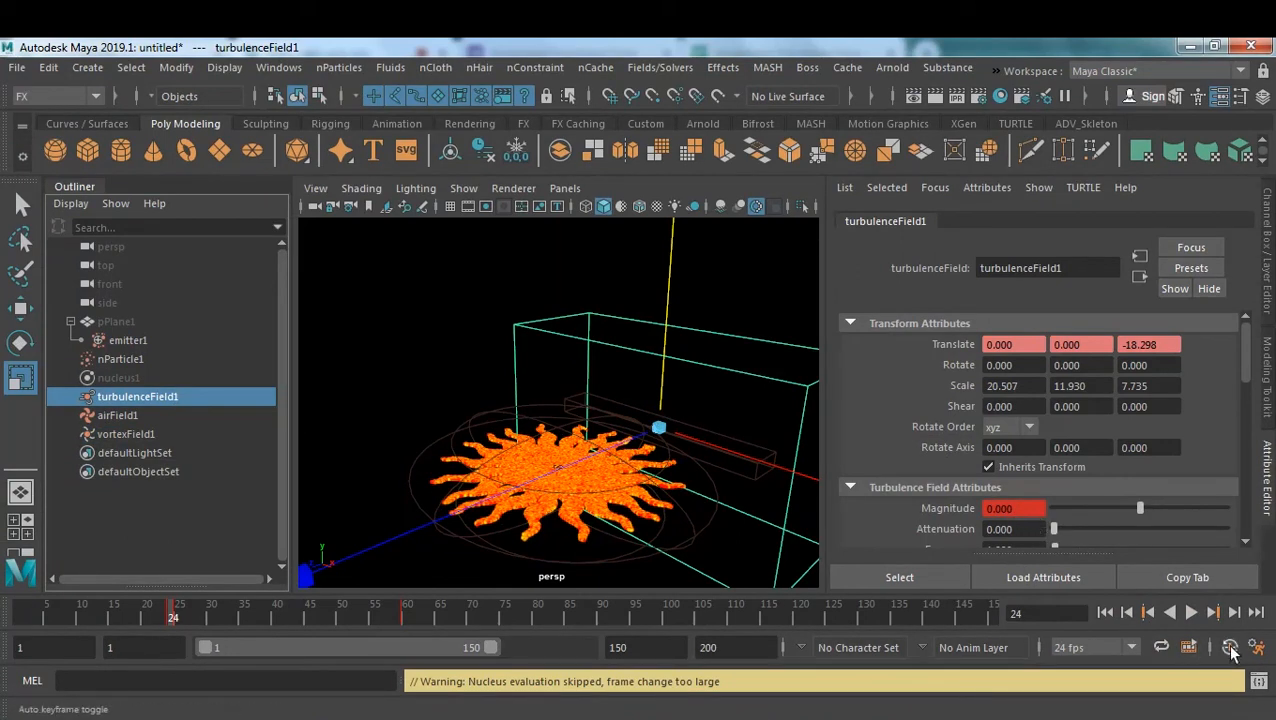
pyautogui.click(1214, 612)
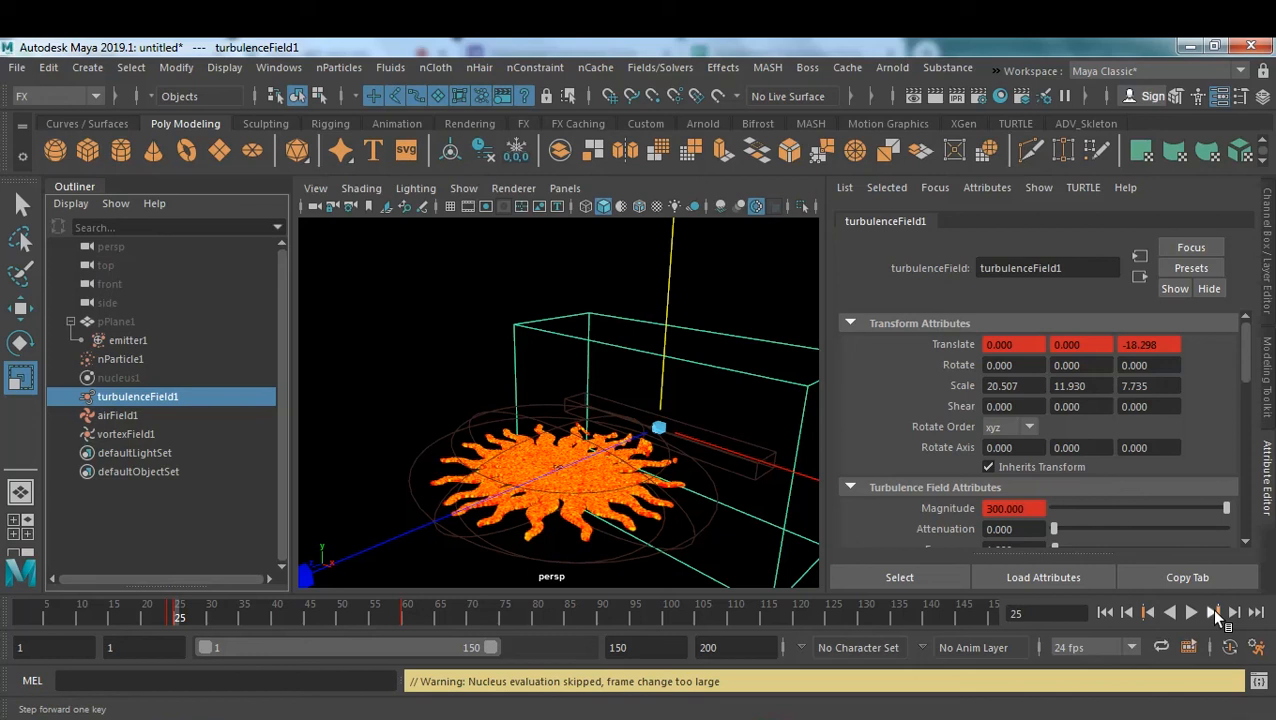
pyautogui.press('r')
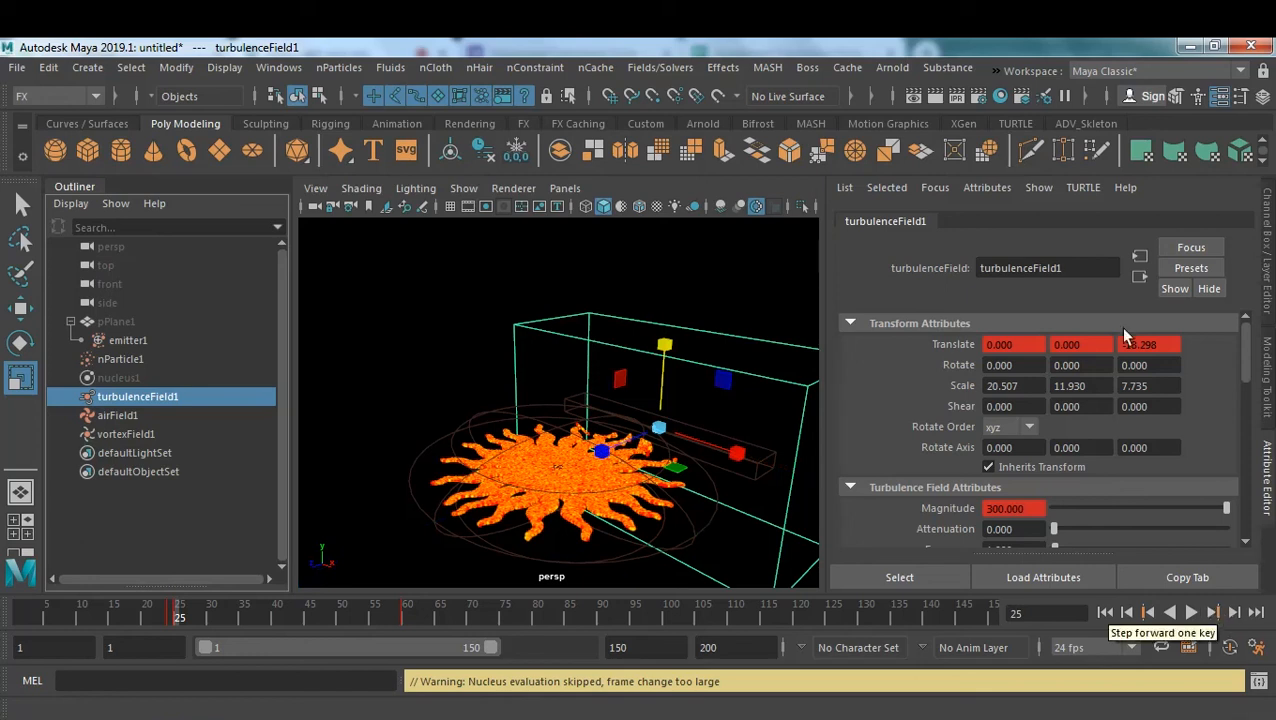
pyautogui.click(660, 69)
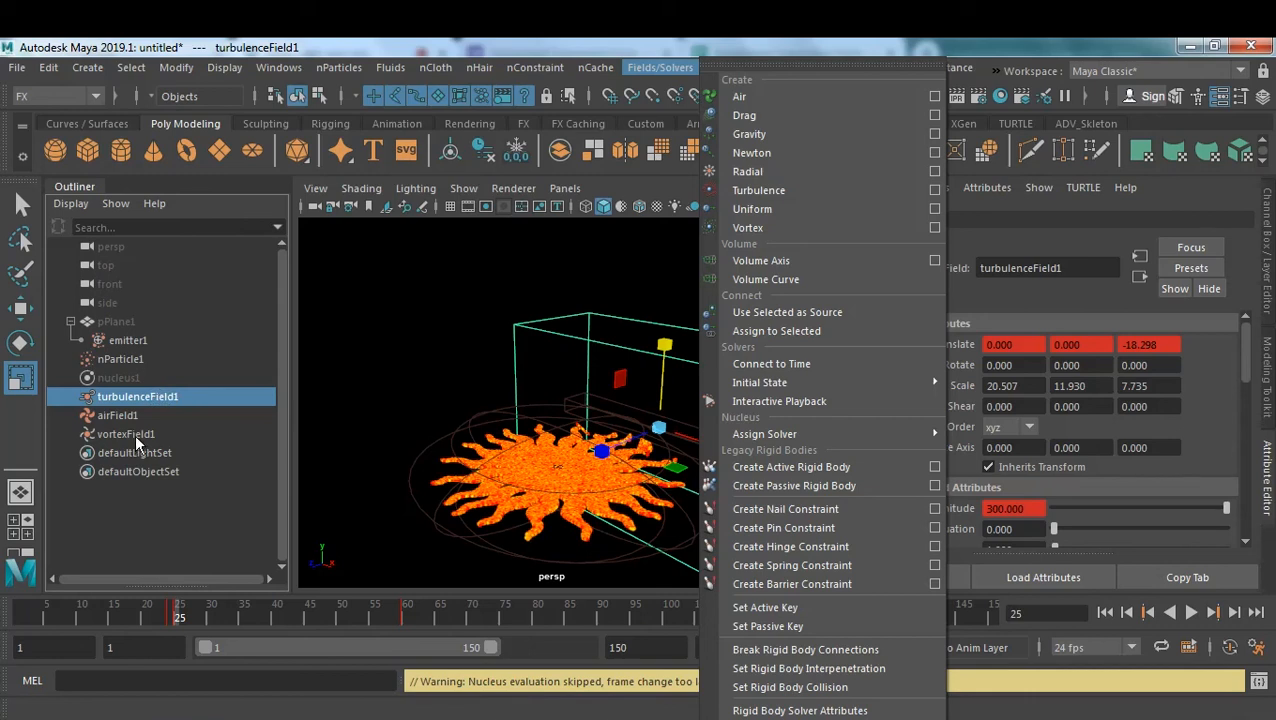
pyautogui.click(437, 284)
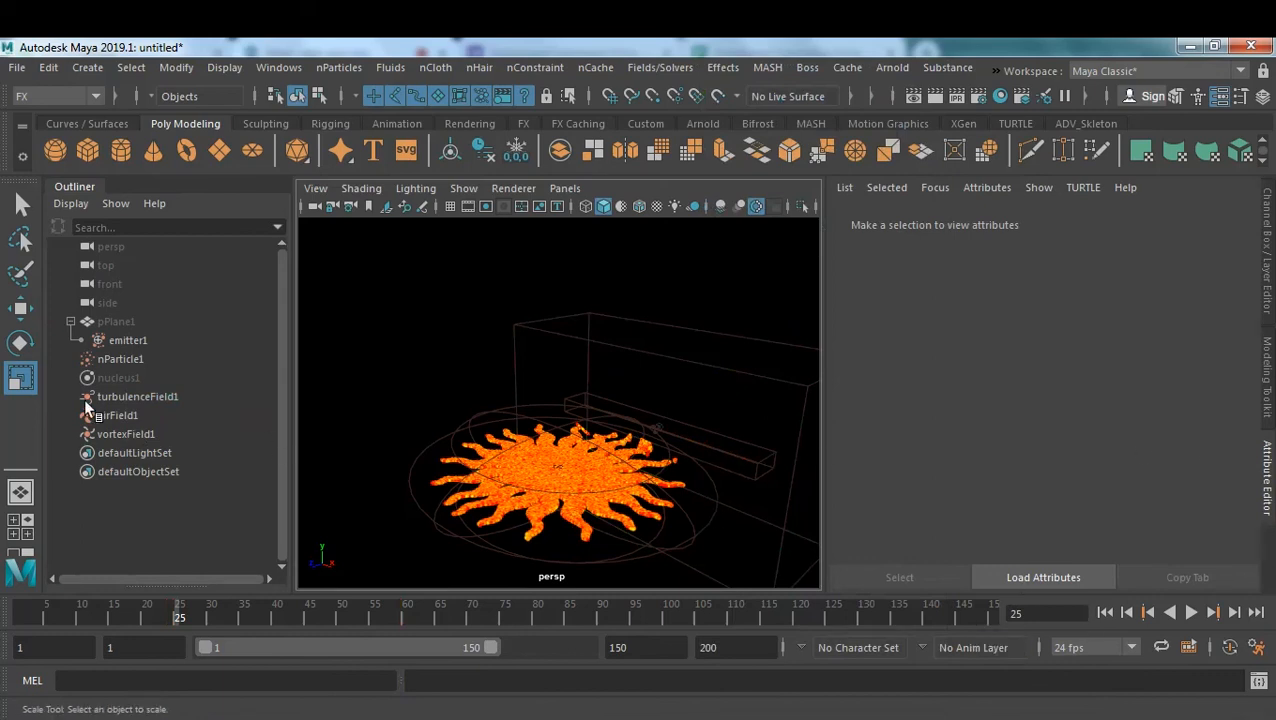
# Hide turbulenceField1, airField1 and vortexField1 in the scene at frame 25.
pyautogui.click(124, 397)
pyautogui.keyDown('shift'); pyautogui.click(135, 434); pyautogui.keyUp('shift')
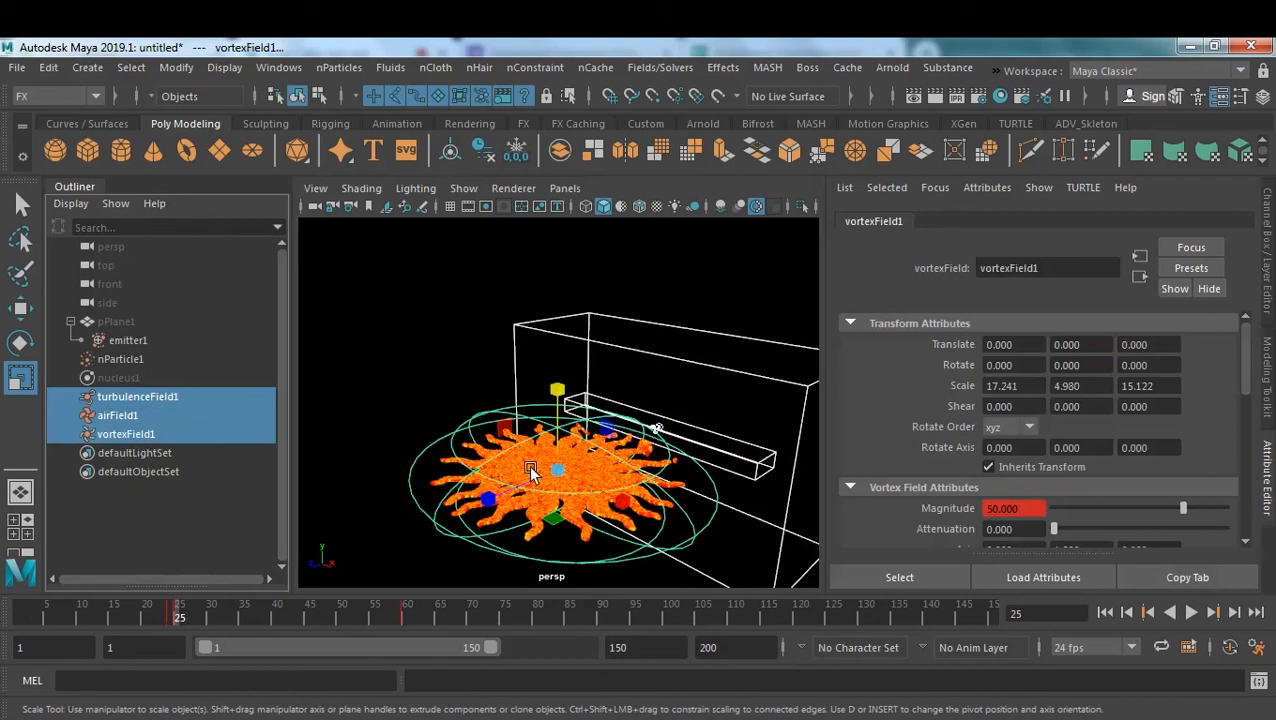
pyautogui.hotkey('ctrl', 'h')
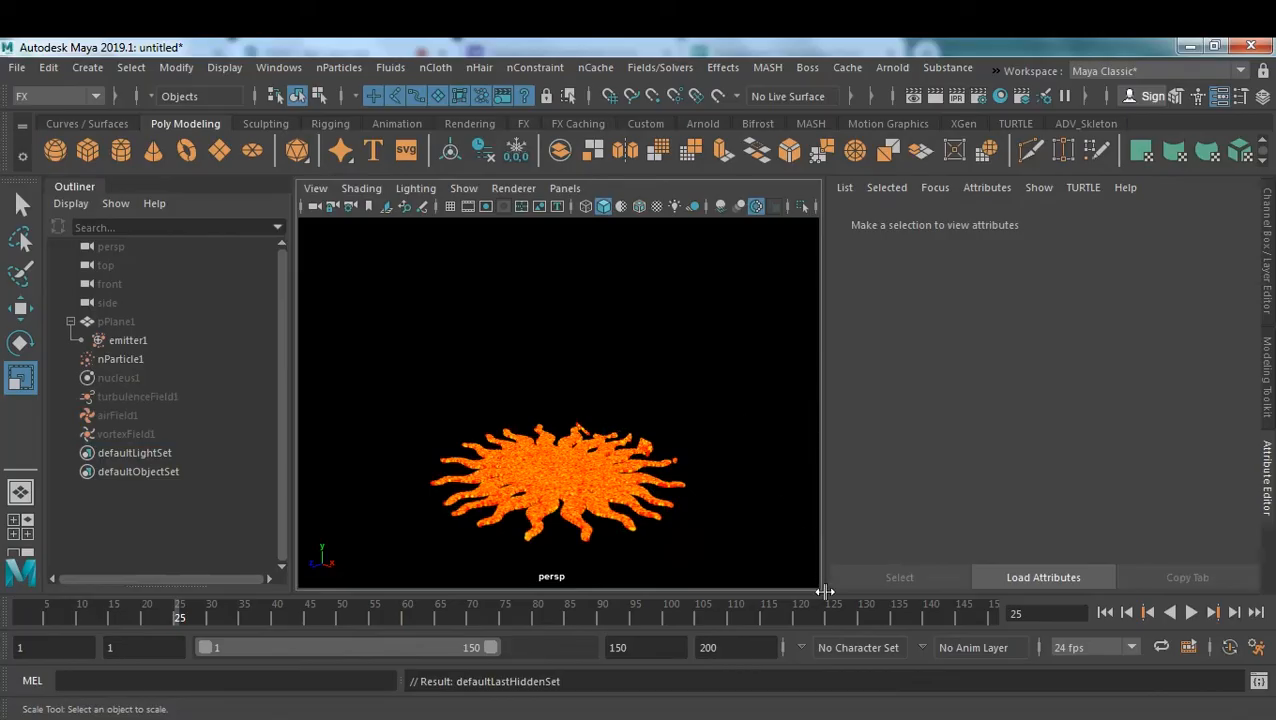
# Switch to the movie player and watch the 26Aug2020_B.mov playblast again in full screen.
pyautogui.hotkey('alt', 'Tab')
pyautogui.click(754, 494)
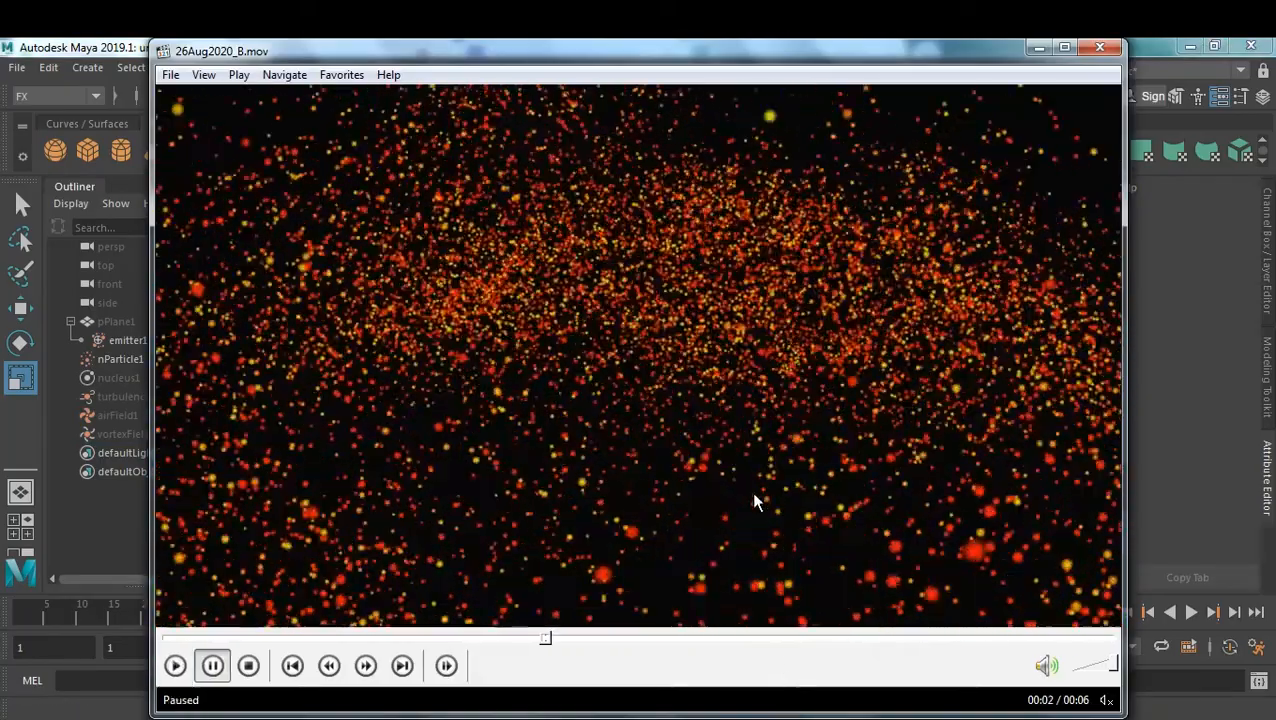
pyautogui.doubleClick(754, 494)
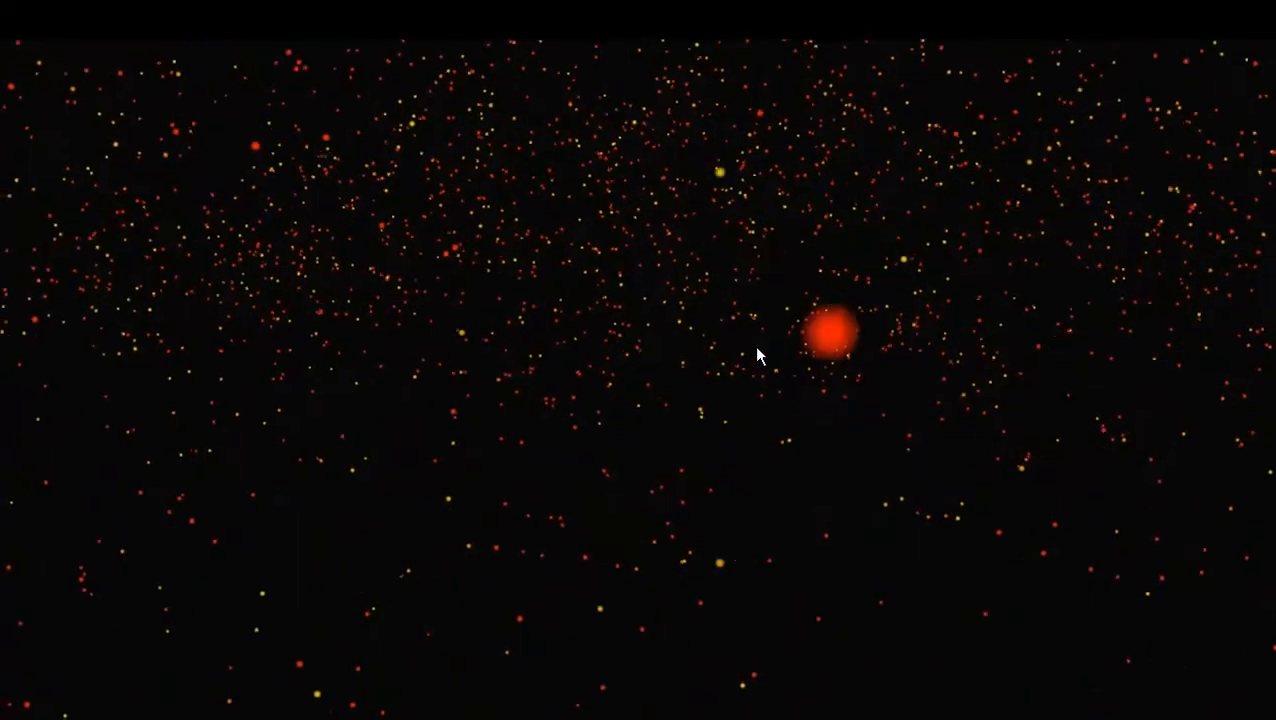
pyautogui.click(757, 347)
pyautogui.doubleClick(757, 345)
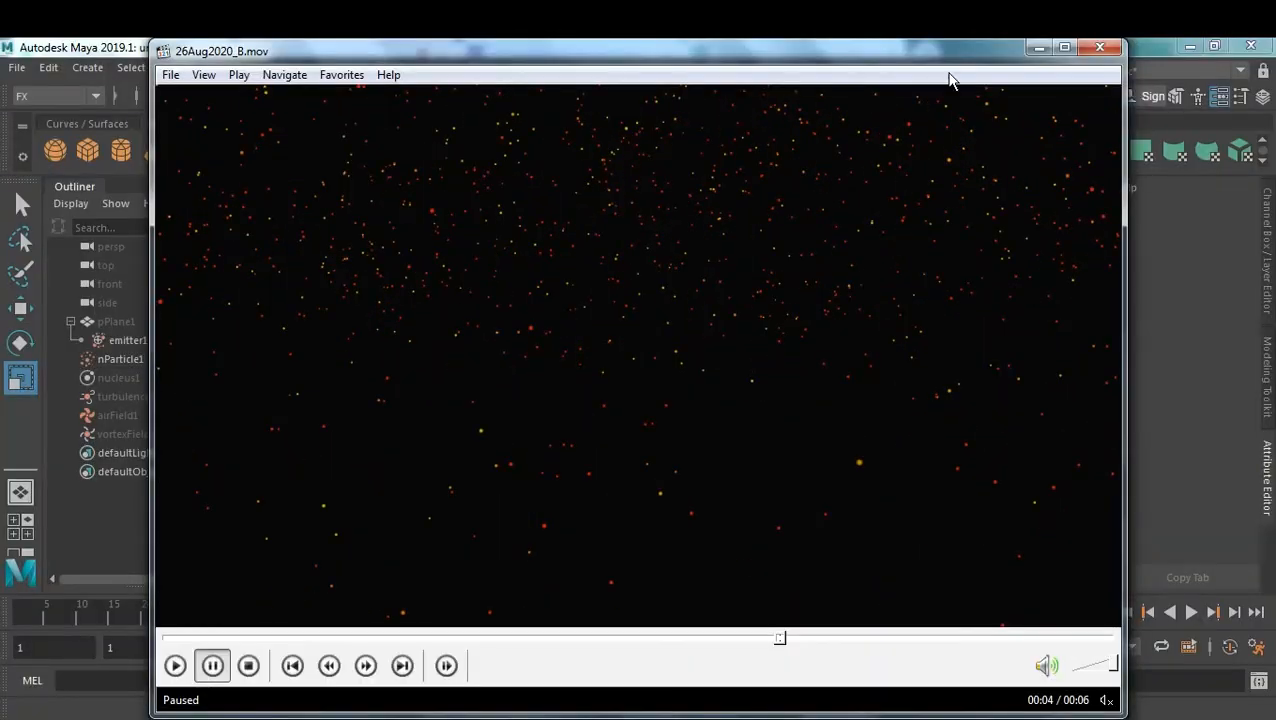
# Minimize the movie player and switch to the Google Meet meeting in Chrome.
pyautogui.click(1039, 47)
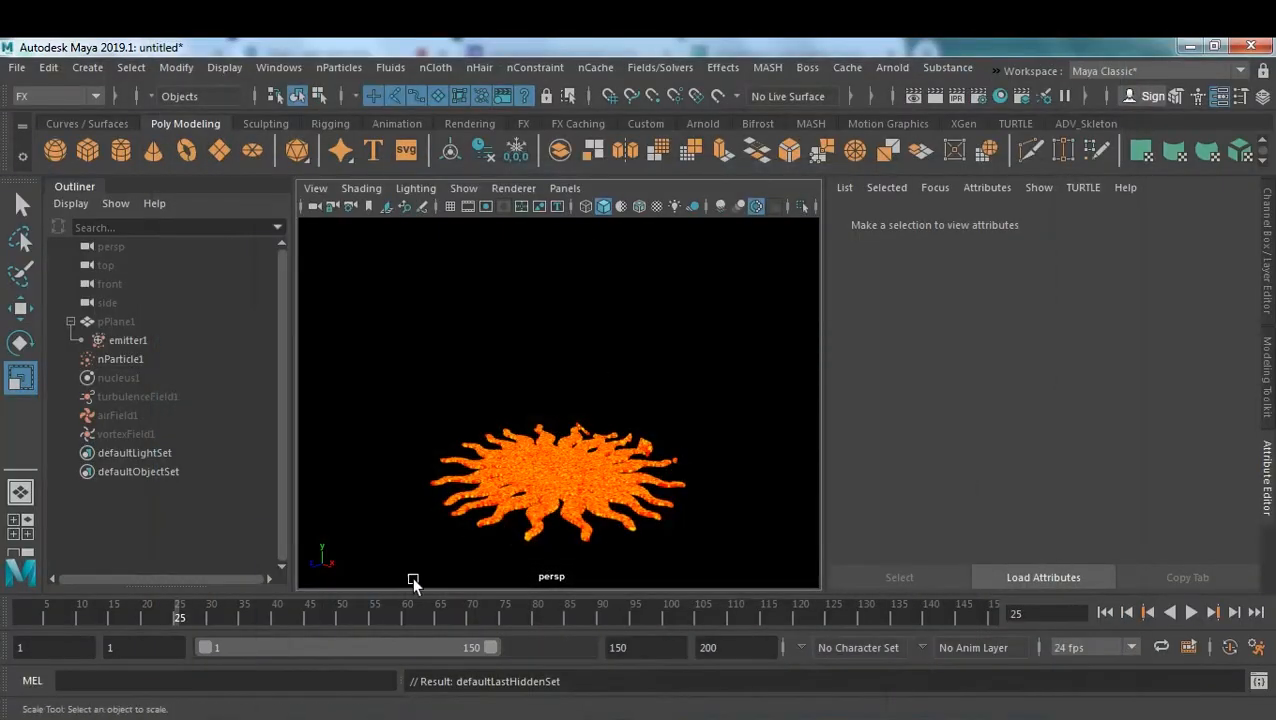
pyautogui.moveTo(256, 710)
pyautogui.click(199, 660)
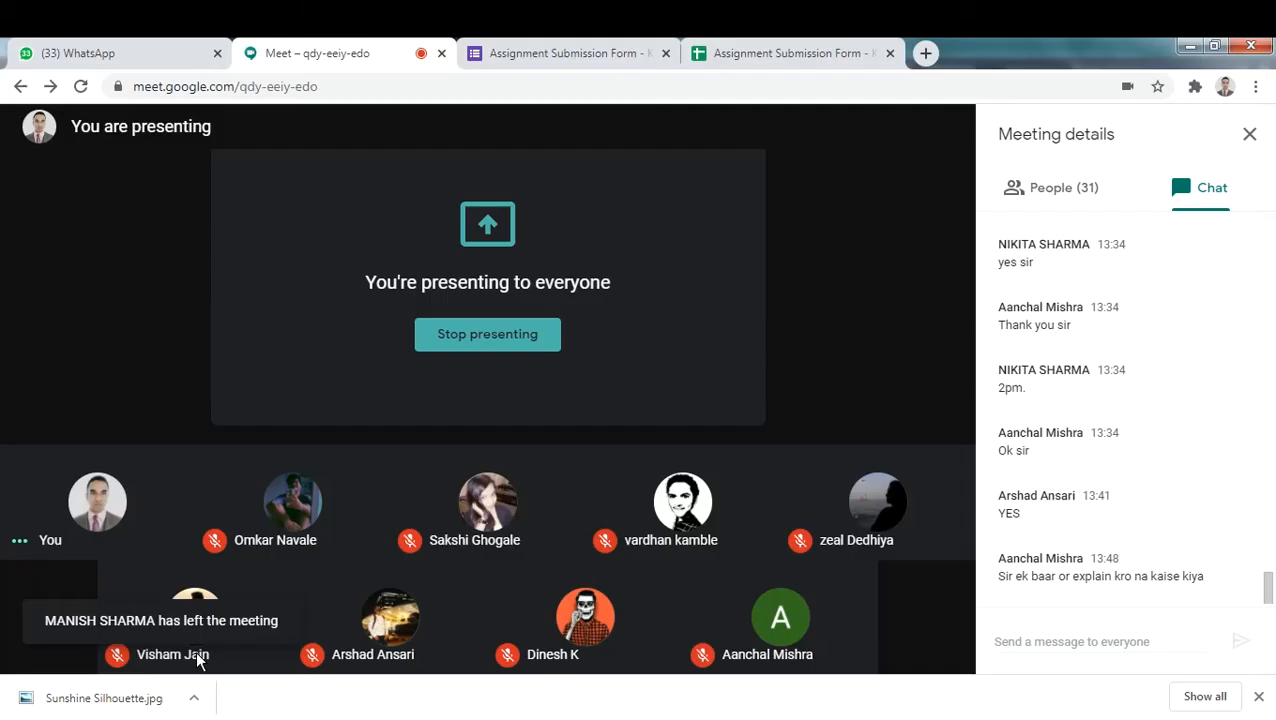